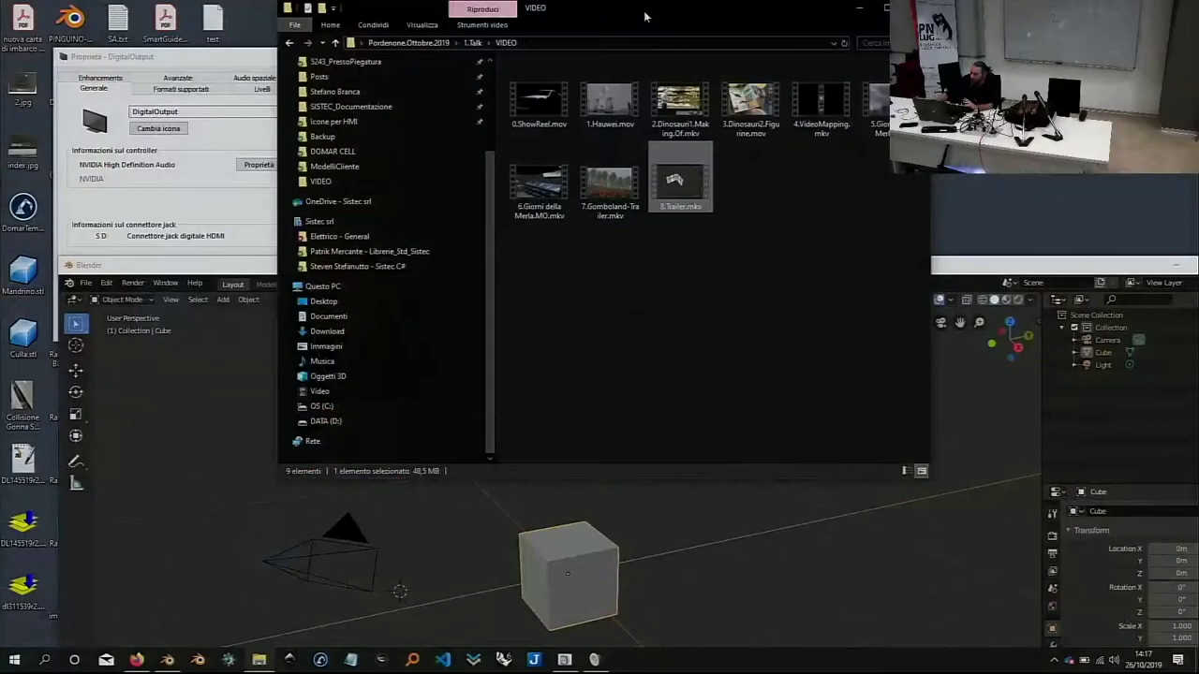
Move the Explorer window lower and play 0.ShowReel.mov from the VIDEO folder
{"action": "left_click_drag", "start_coordinate": [618, 12], "coordinate": [633, 73]}
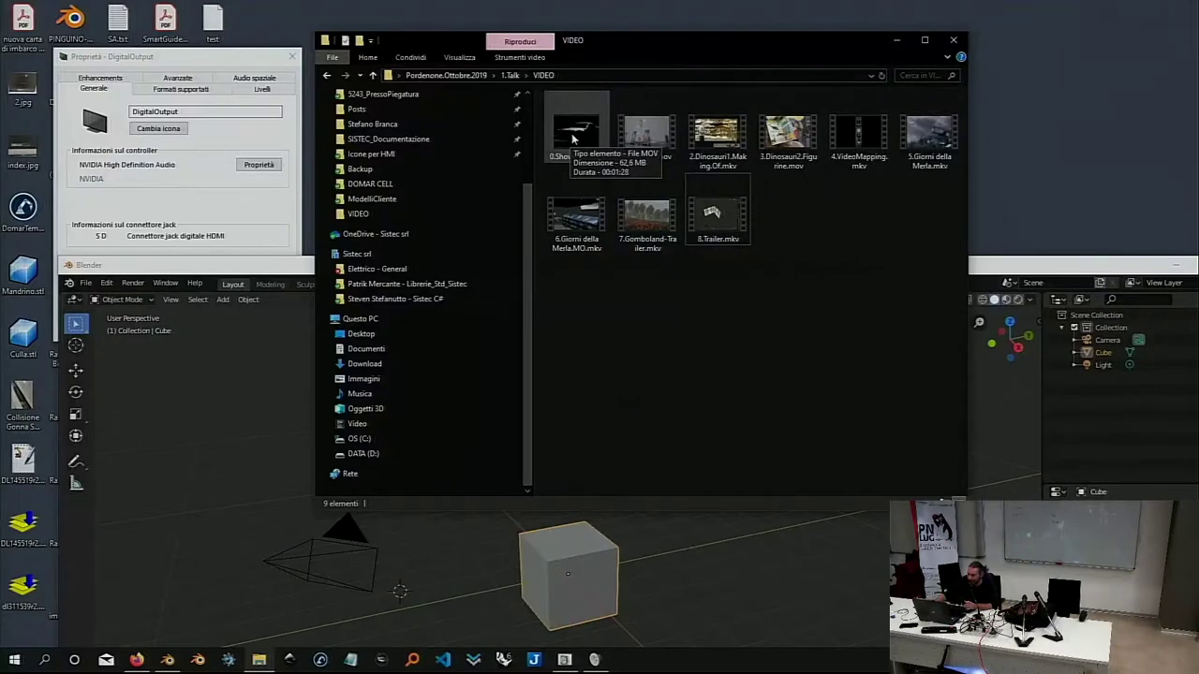
{"action": "double_click", "coordinate": [573, 136]}
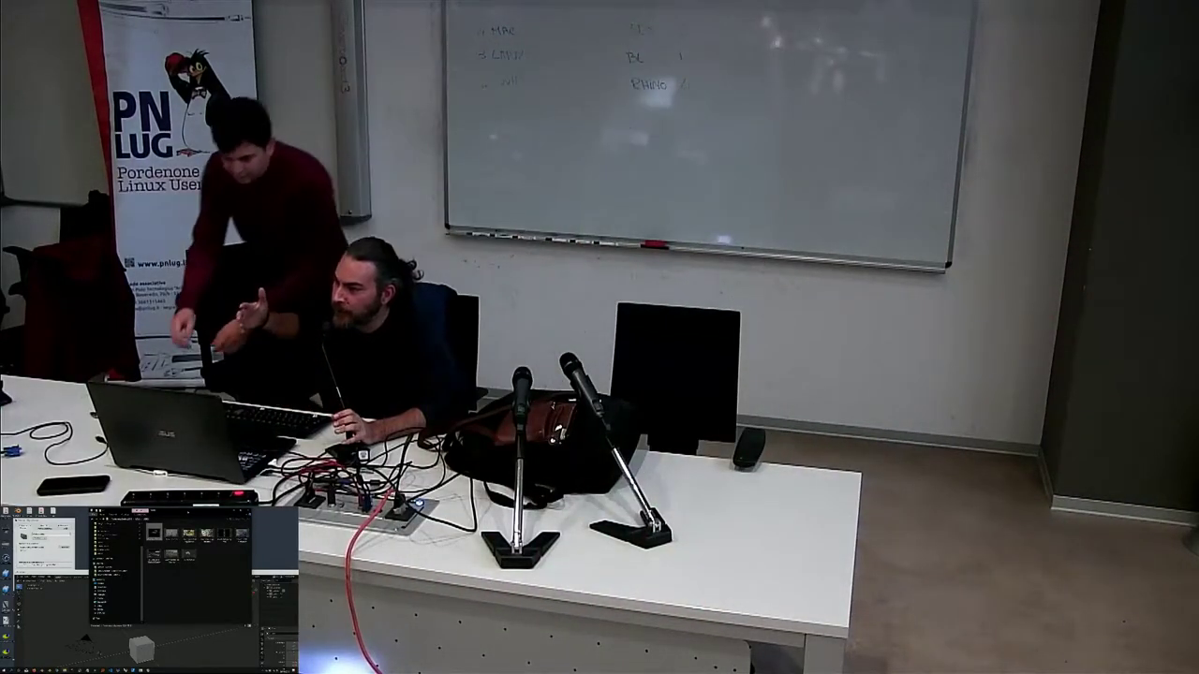
Dismiss the DigitalOutput properties dialog, shift the folder window slightly left, and return to Blender
{"action": "key", "text": "Return"}
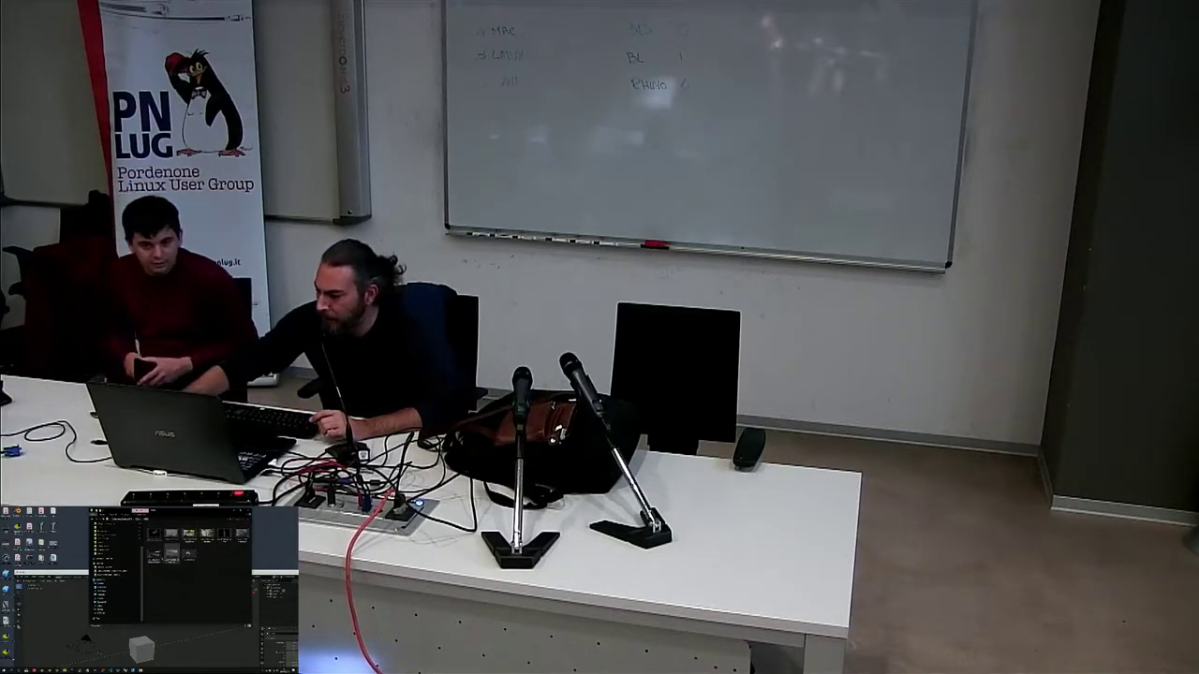
{"action": "left_click_drag", "start_coordinate": [169, 512], "coordinate": [152, 511]}
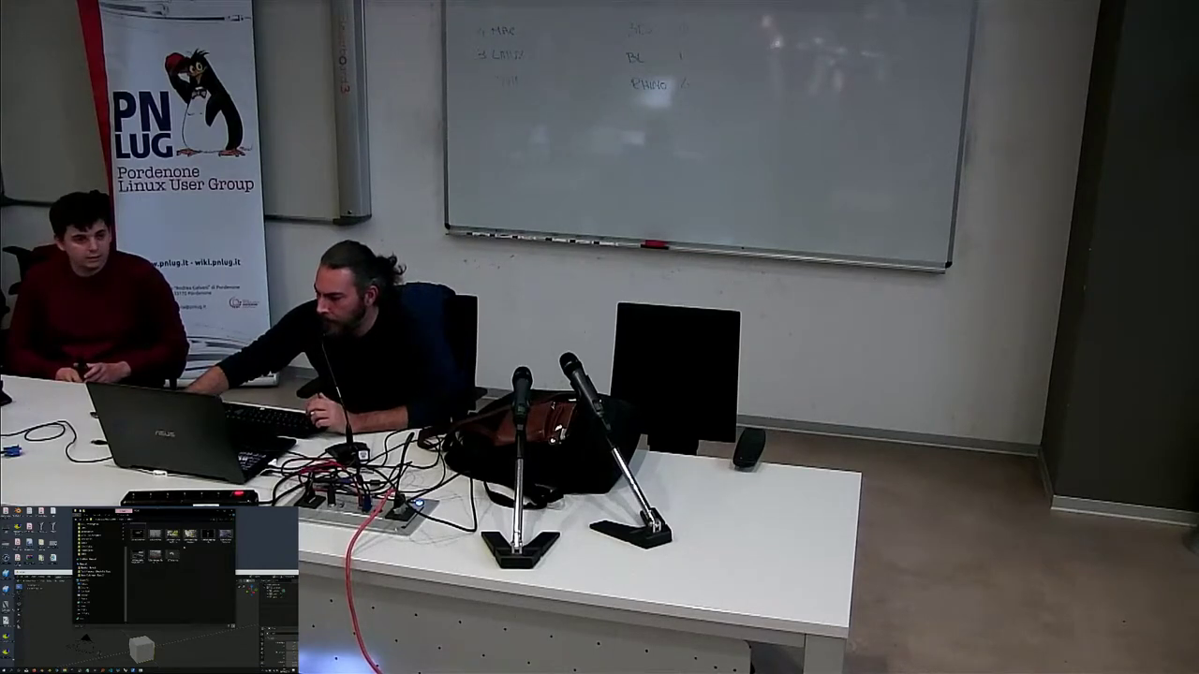
{"action": "key", "text": "Return"}
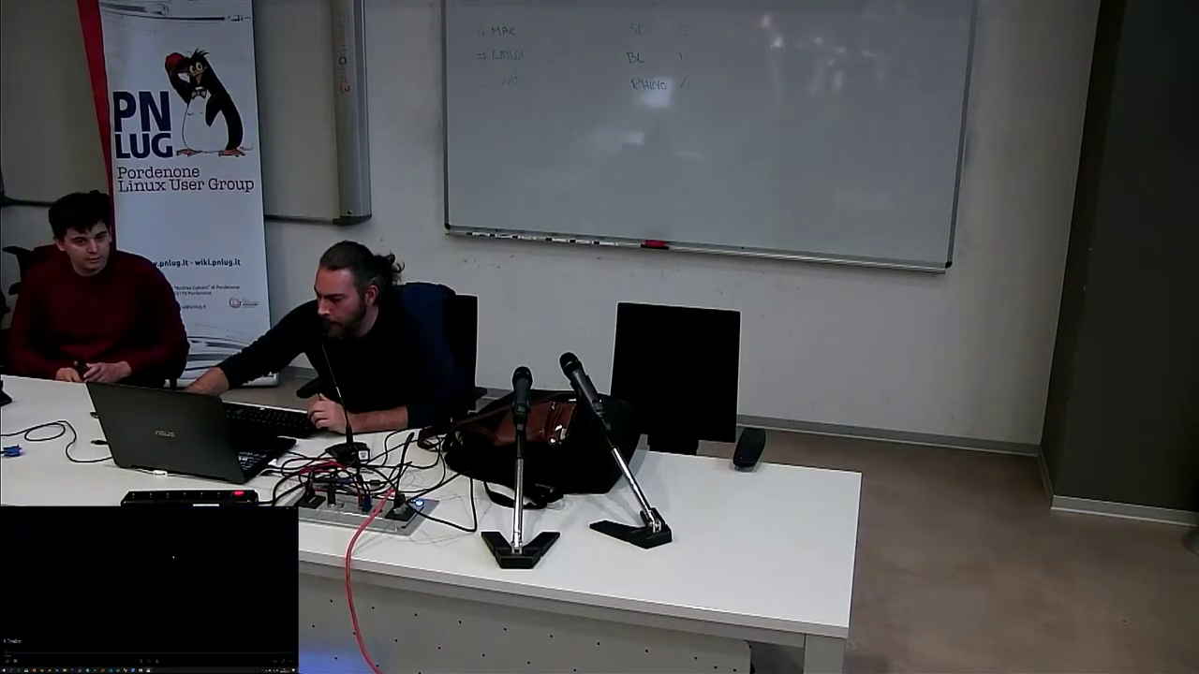
Duplicate the reference image plane with Shift+D into a corner around the figure
{"action": "middle_click_drag", "start_coordinate": [140, 581], "coordinate": [164, 571]}
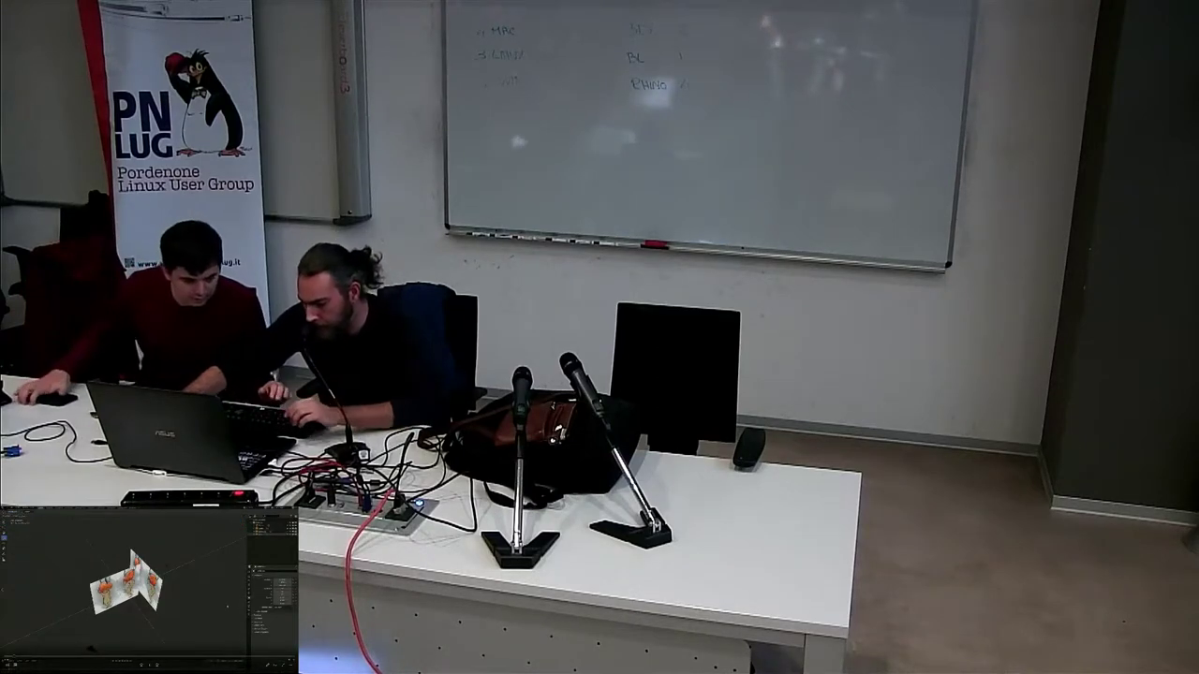
{"action": "key", "text": "shift+d"}
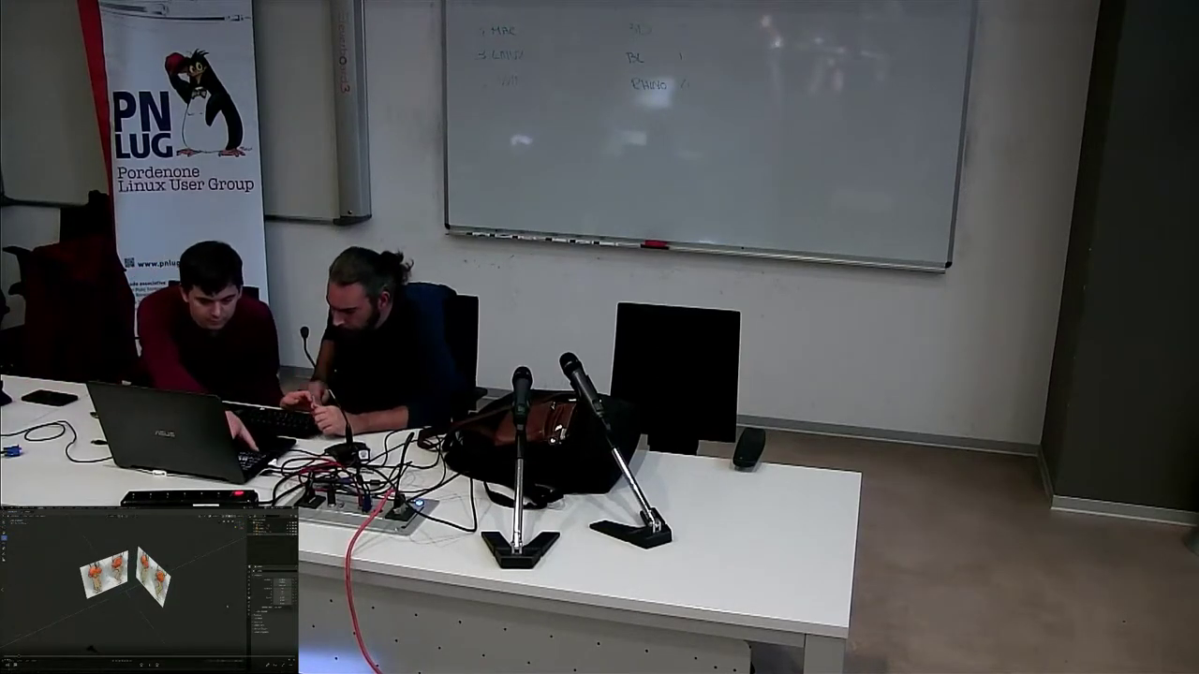
{"action": "key", "text": "KP_1"}
{"action": "scroll", "coordinate": [122, 580], "scroll_direction": "up", "scroll_amount": 3}
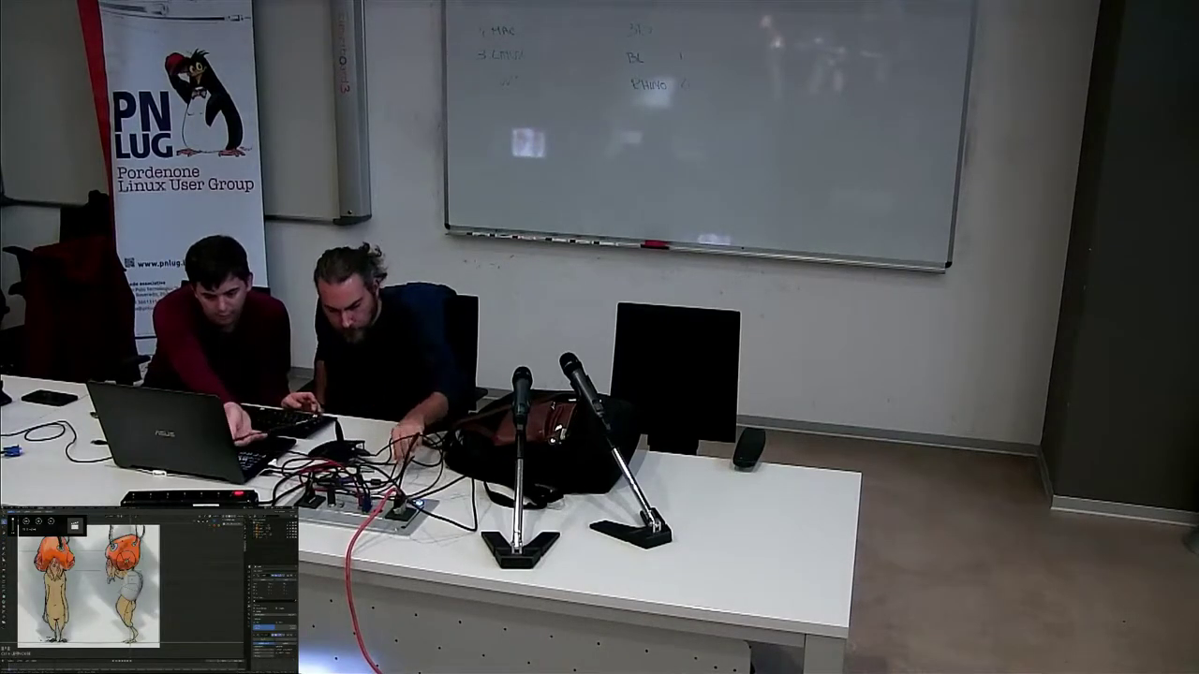
Inspect the corner image planes from front, top, side and angled numpad views
{"action": "middle_click_drag", "start_coordinate": [103, 586], "coordinate": [159, 581]}
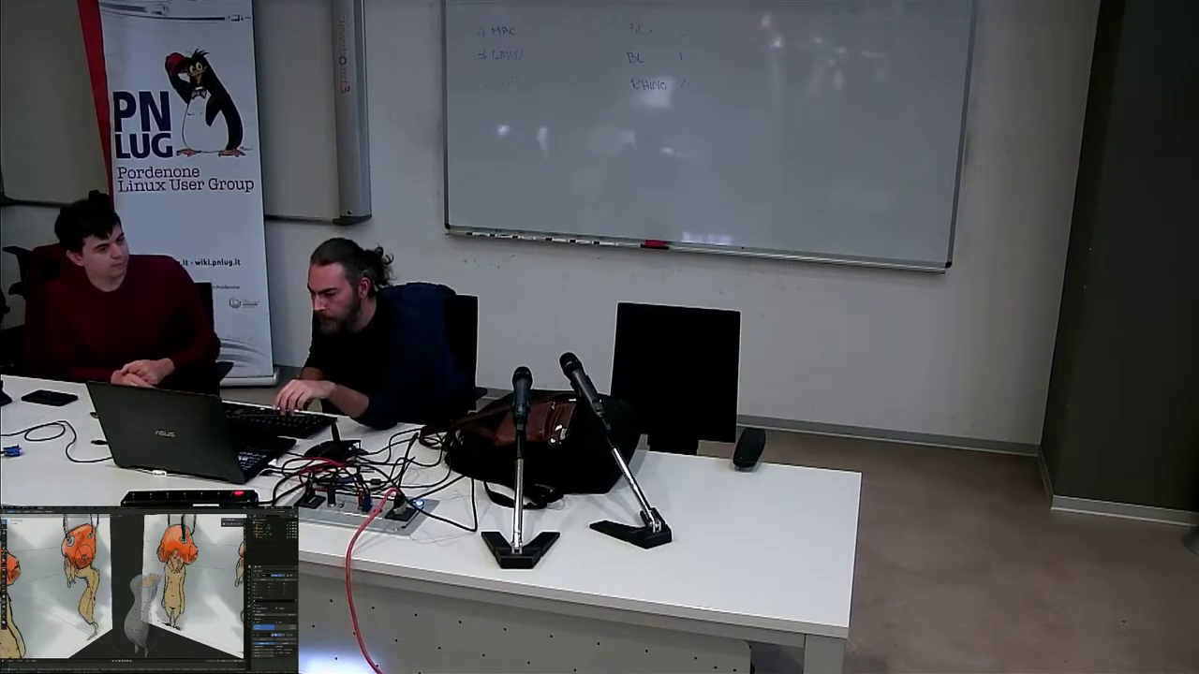
{"action": "key", "text": "KP_1"}
{"action": "key", "text": "KP_7"}
{"action": "key", "text": "KP_6"}
{"action": "key", "text": "KP_6"}
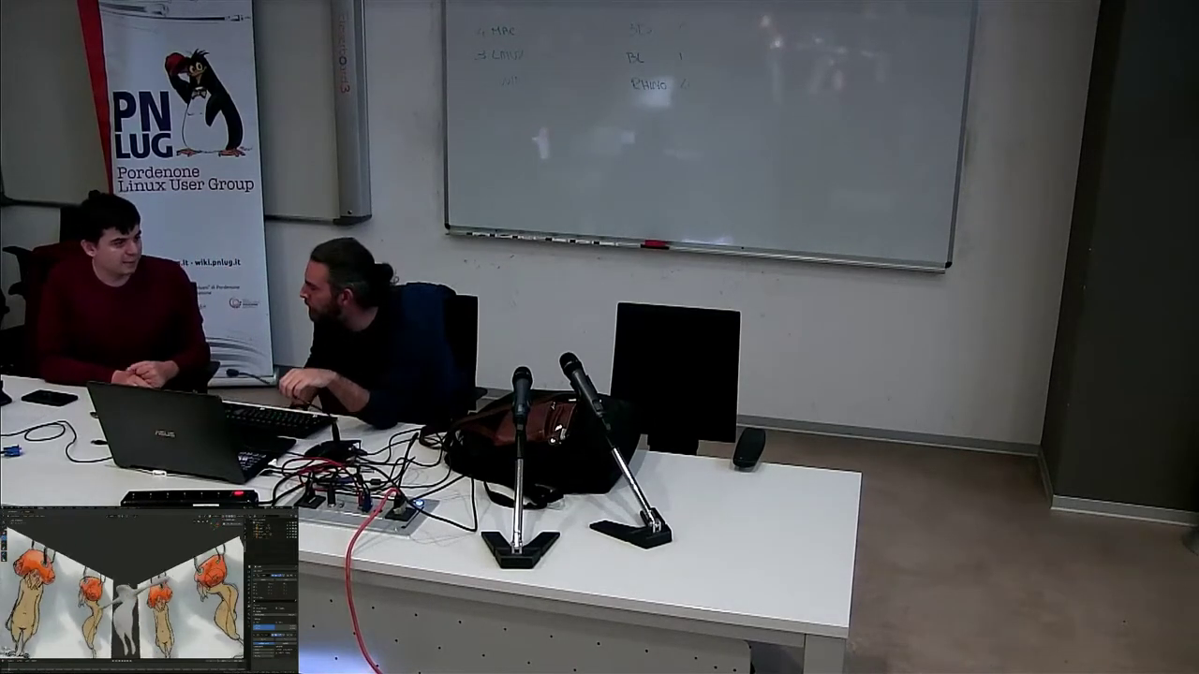
{"action": "key", "text": "KP_1"}
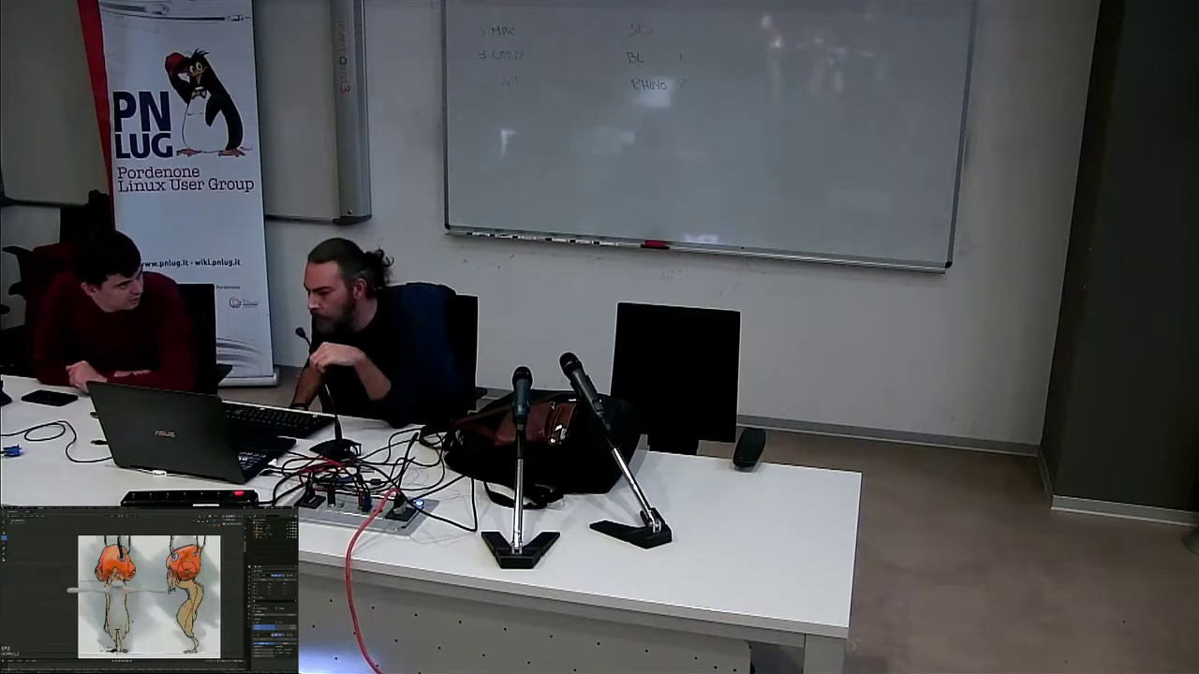
{"action": "key", "text": "KP_8"}
{"action": "key", "text": "KP_4"}
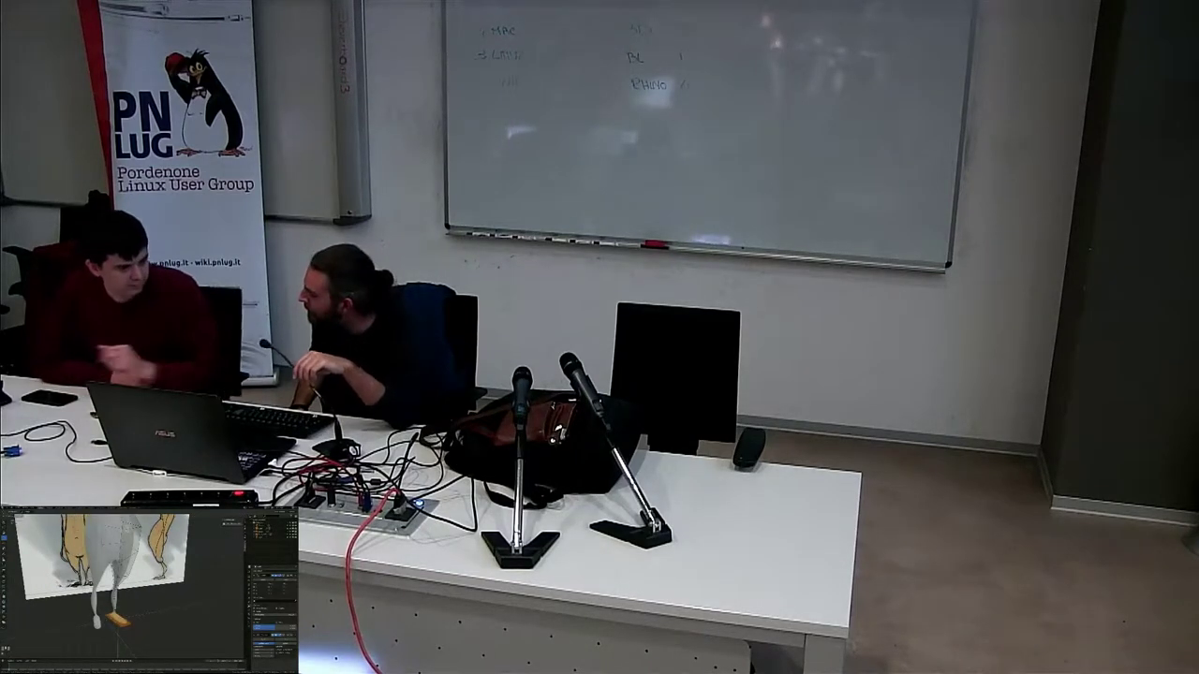
{"action": "key", "text": "KP_1"}
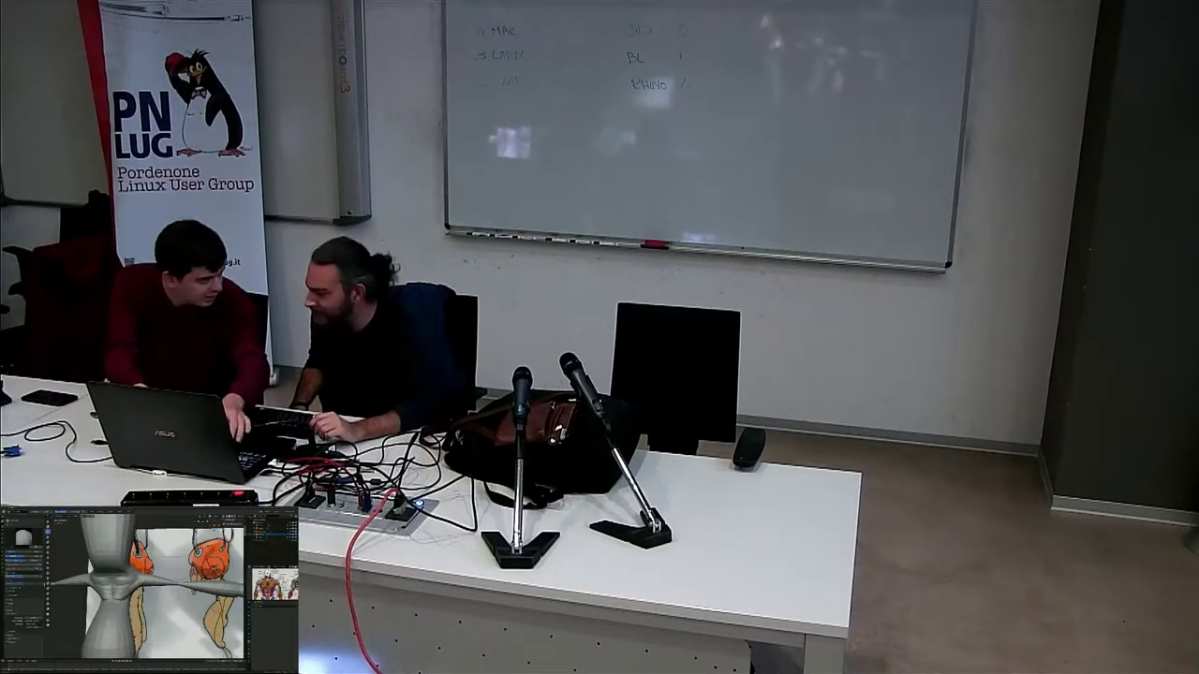
{"action": "key", "text": "KP_4"}
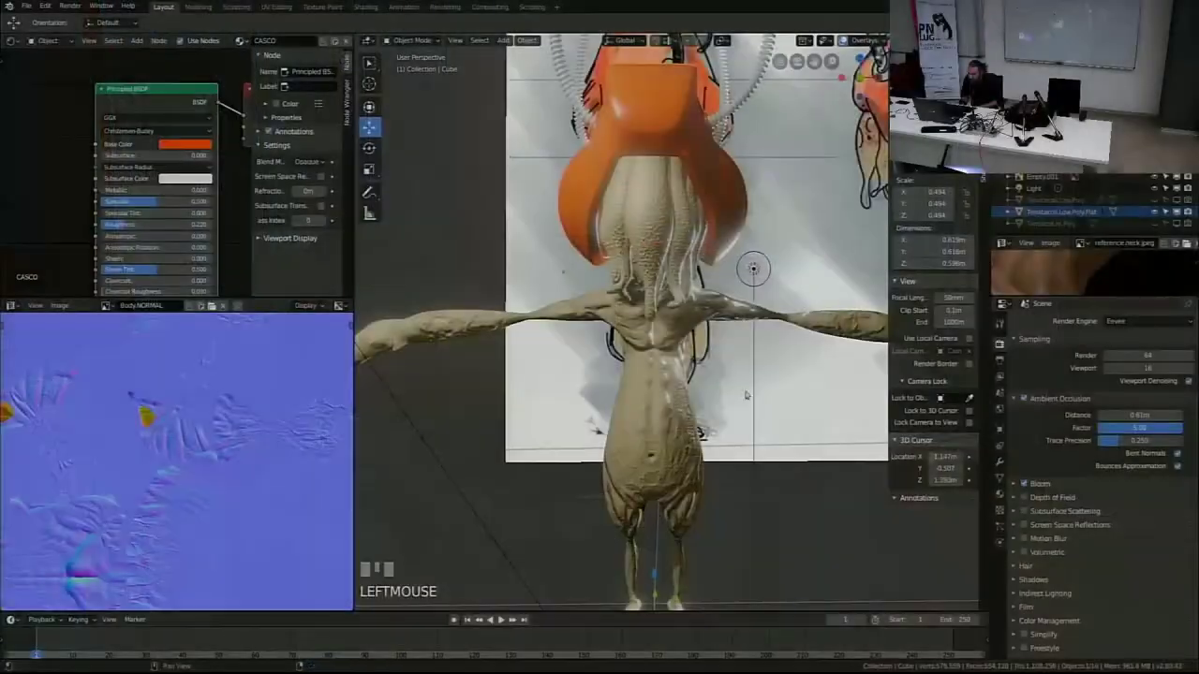
Enable Bloom in Render Properties and rotate the creature's head bone upright in Pose Mode
{"action": "middle_click_drag", "start_coordinate": [656, 328], "coordinate": [805, 309]}
{"action": "left_click", "coordinate": [1024, 483]}
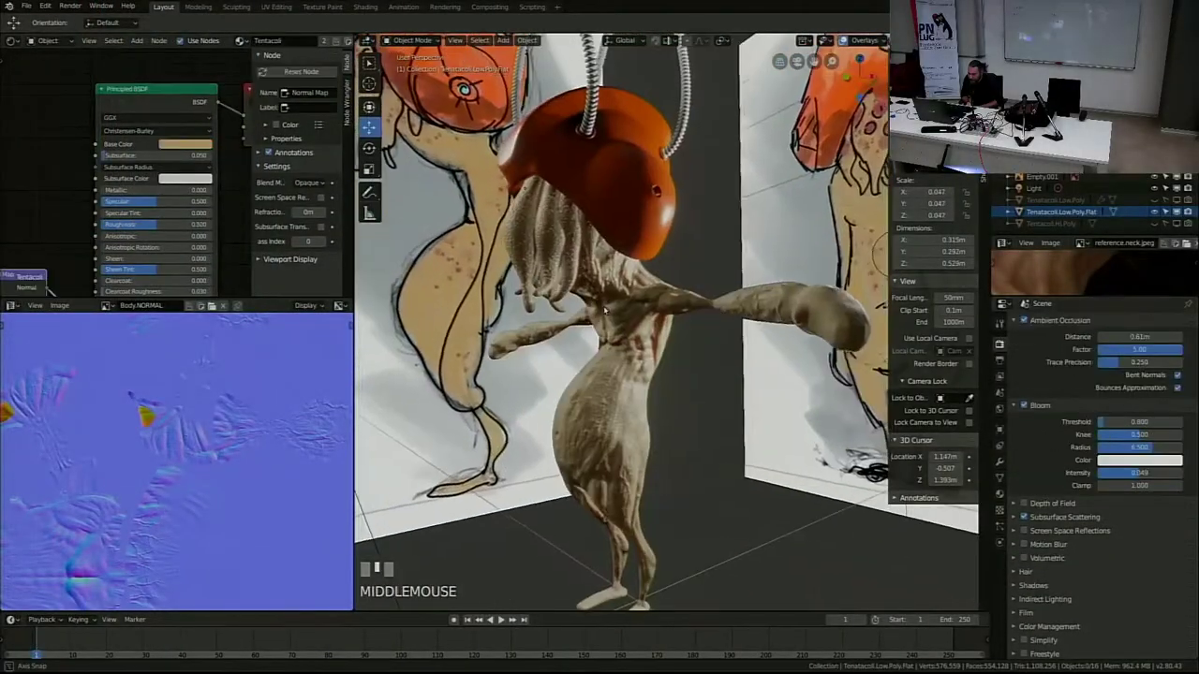
{"action": "middle_click_drag", "start_coordinate": [656, 318], "coordinate": [563, 311]}
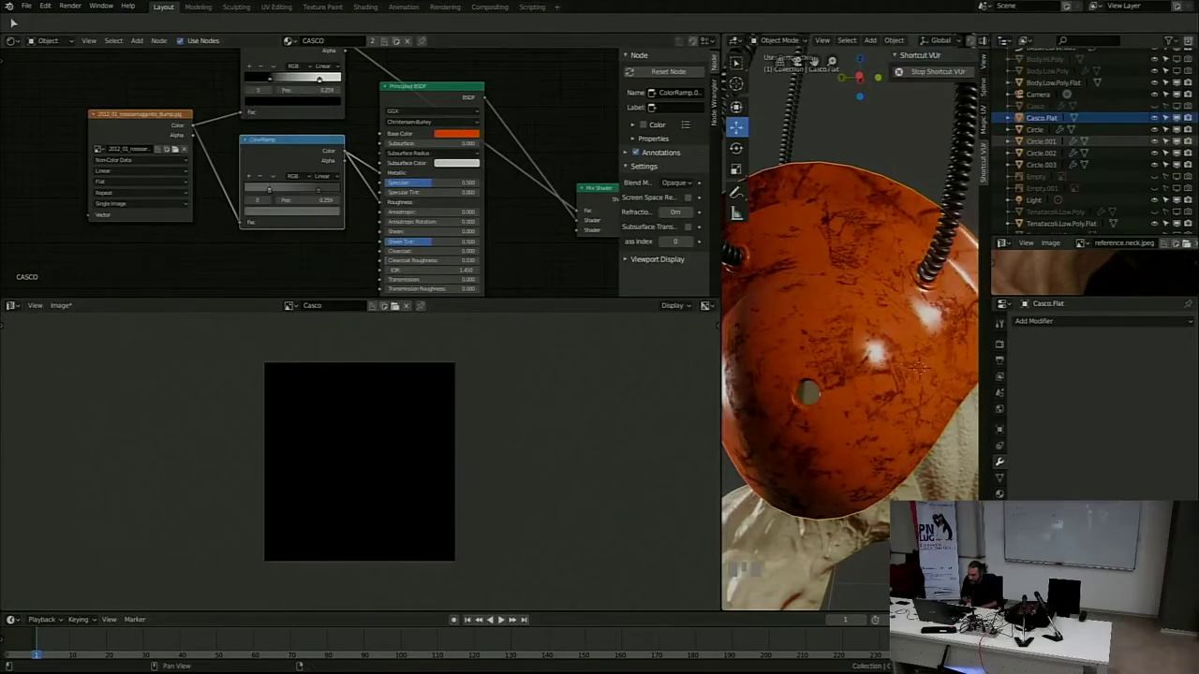
{"action": "middle_click_drag", "start_coordinate": [904, 368], "coordinate": [808, 382]}
{"action": "scroll", "coordinate": [809, 383], "scroll_direction": "down", "scroll_amount": 2}
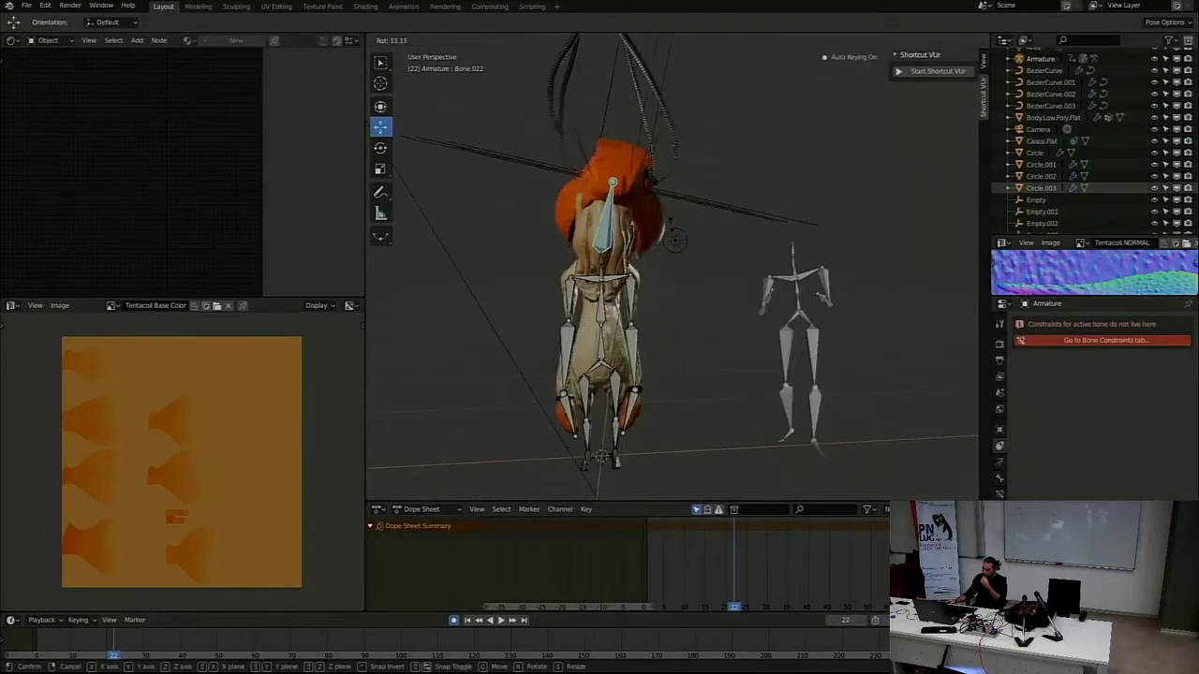
{"action": "left_click", "coordinate": [670, 271]}
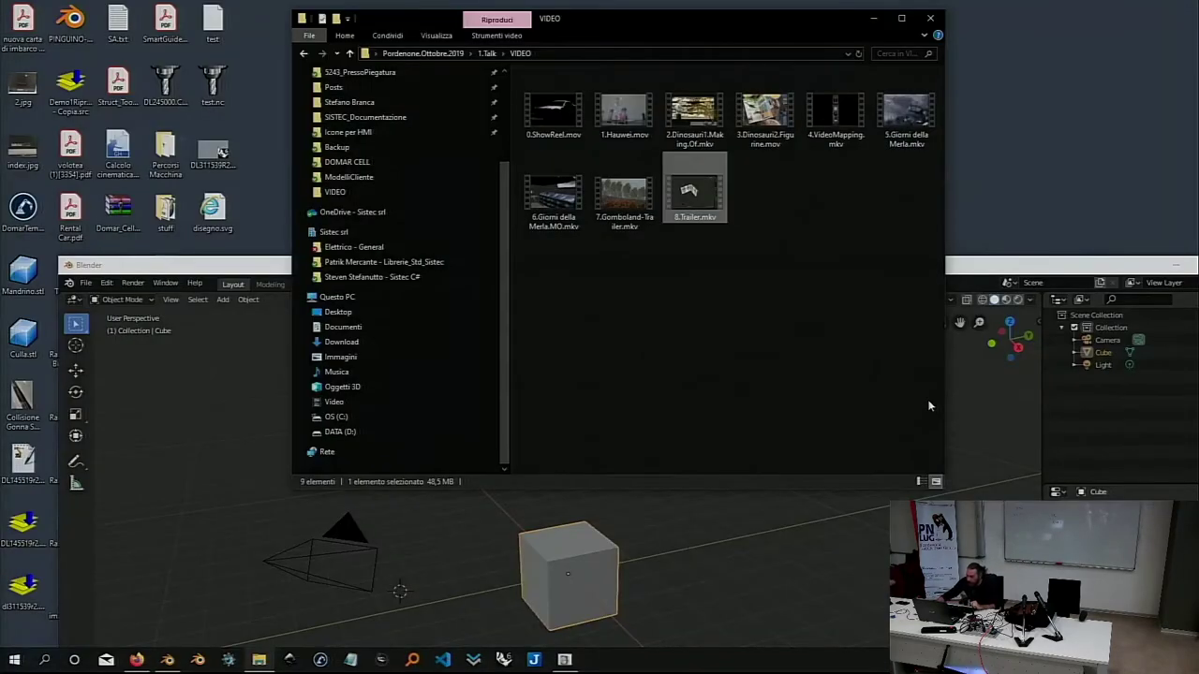
Nudge the Explorer window right and maximise the Blender window to full screen
{"action": "left_click_drag", "start_coordinate": [666, 25], "coordinate": [681, 28]}
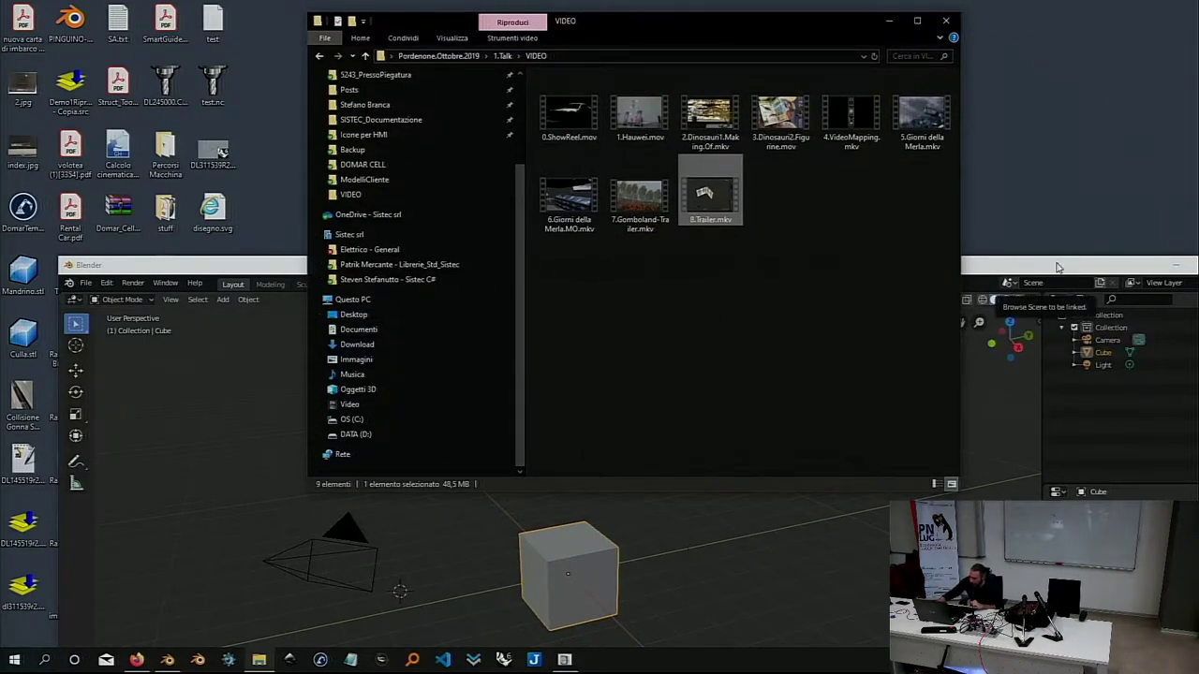
{"action": "left_click_drag", "start_coordinate": [1056, 261], "coordinate": [976, 178]}
{"action": "double_click", "coordinate": [977, 177]}
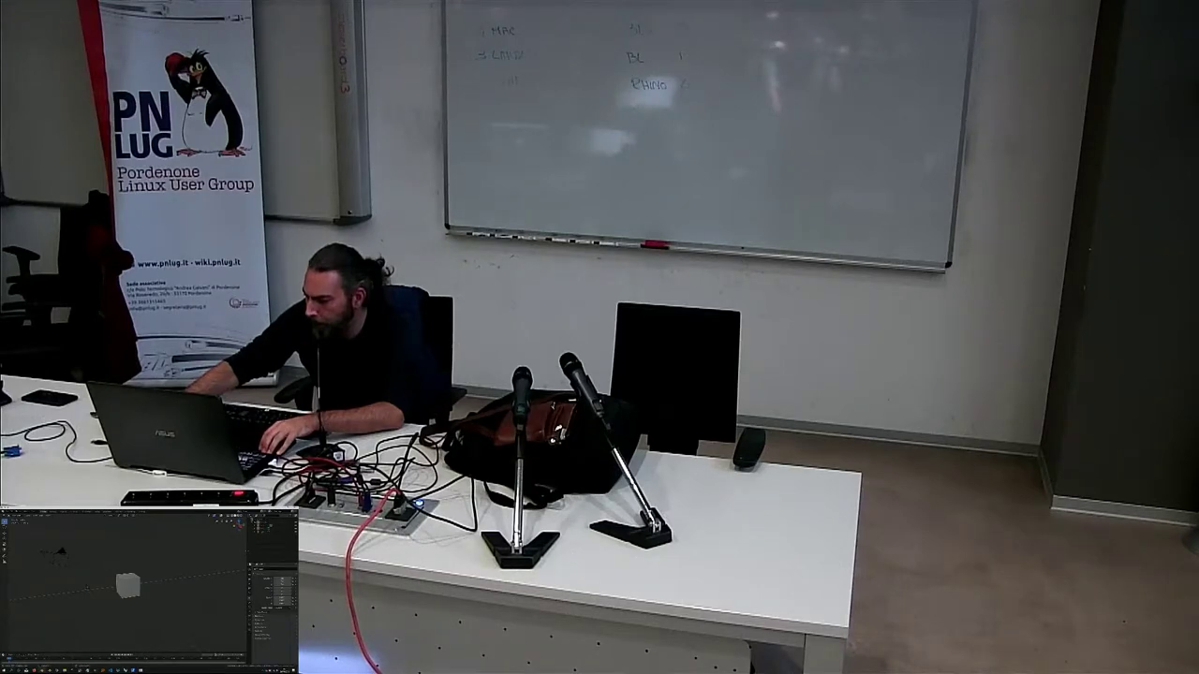
Drag the Properties editor's left border leftward to widen it
{"action": "mouse_move", "coordinate": [249, 581]}
{"action": "left_mouse_down"}
{"action": "mouse_move", "coordinate": [206, 581]}
{"action": "mouse_move", "coordinate": [227, 581]}
{"action": "left_mouse_up"}
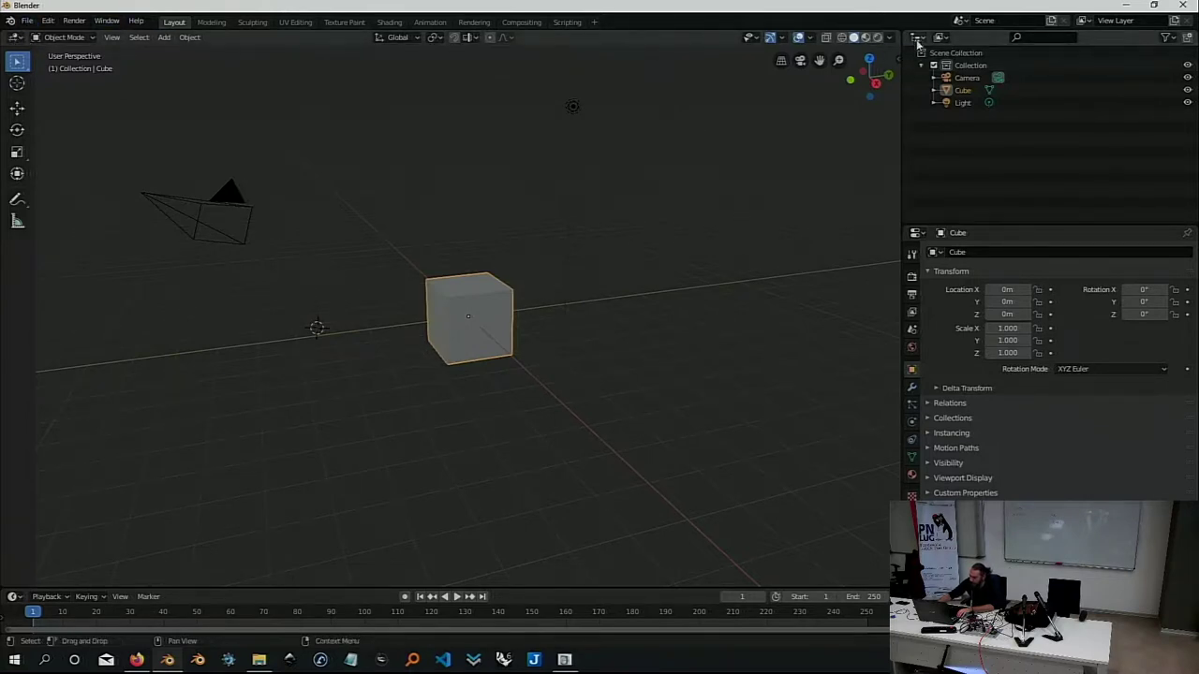
Try the Image and Shader editors in the main area, then restore the 3D Viewport
{"action": "left_click", "coordinate": [16, 39]}
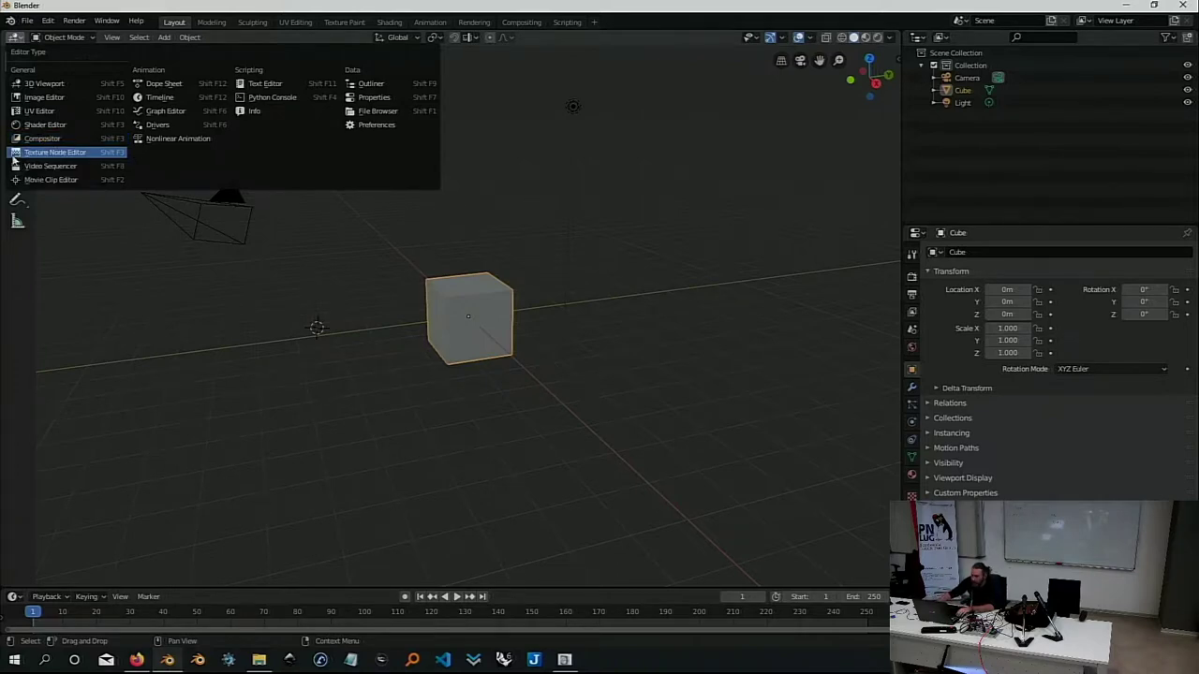
{"action": "left_click", "coordinate": [42, 99]}
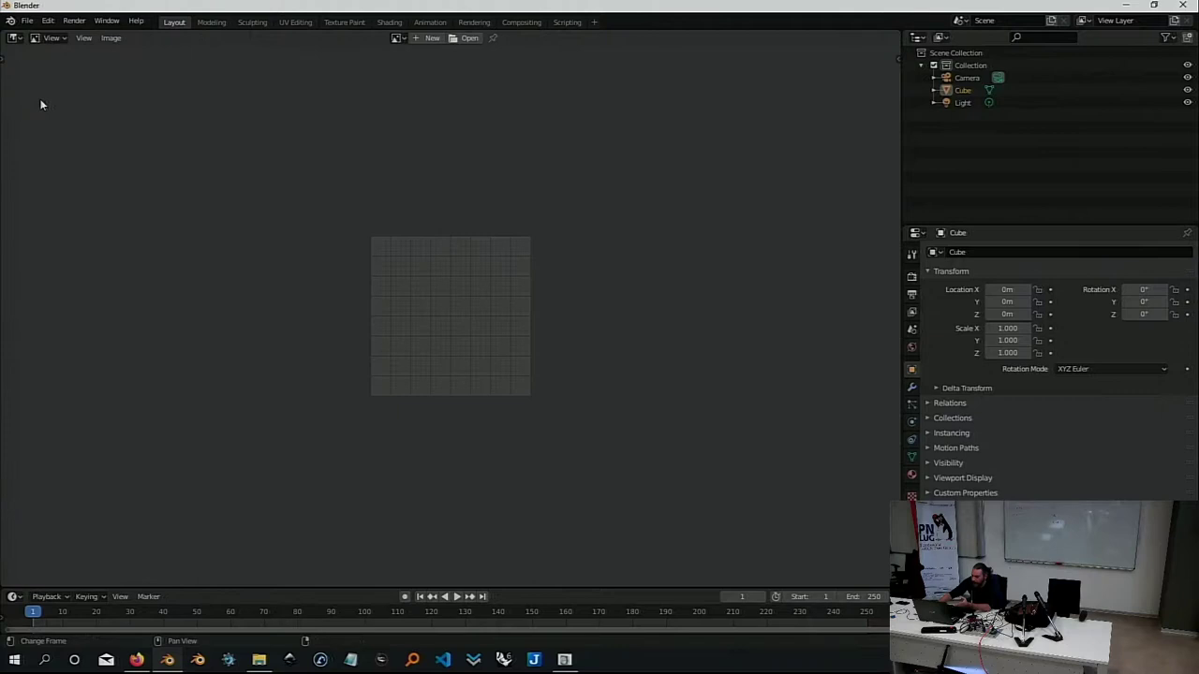
{"action": "left_click", "coordinate": [14, 39]}
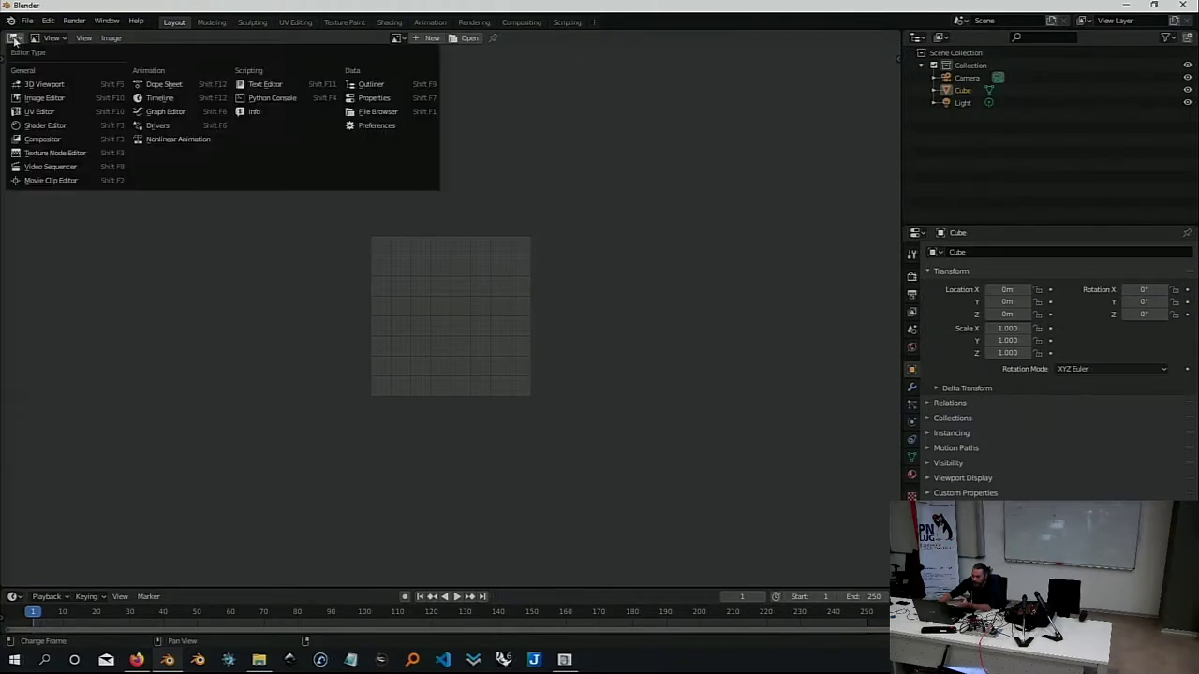
{"action": "left_click", "coordinate": [43, 127]}
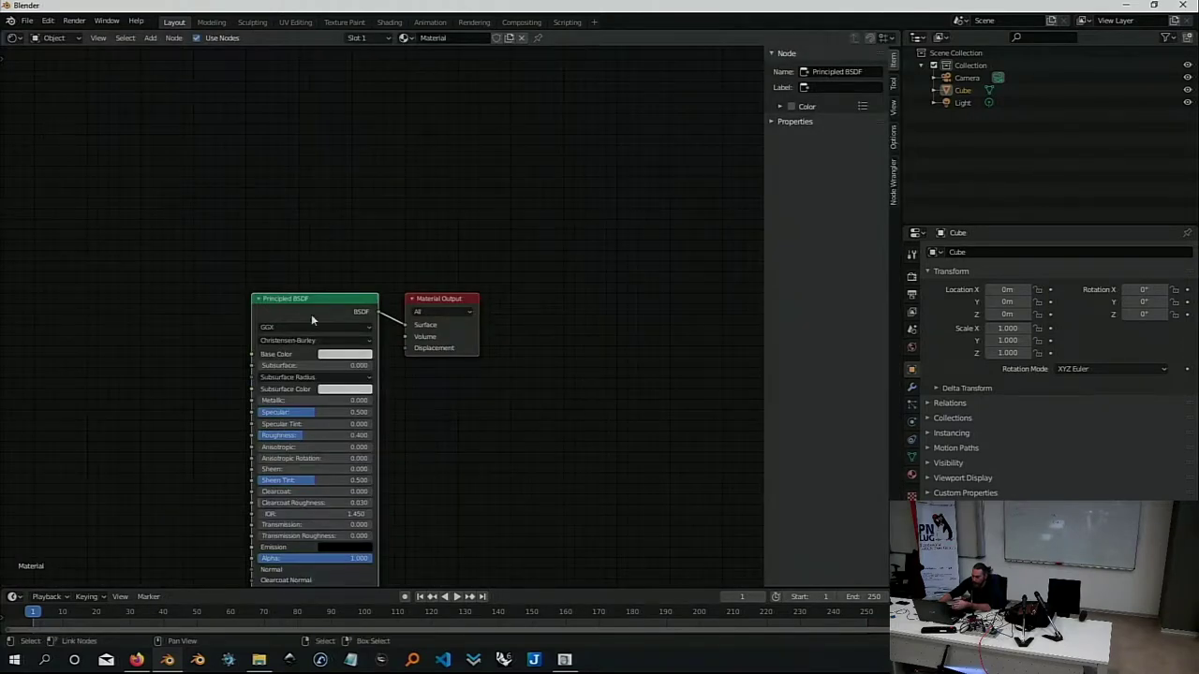
{"action": "mouse_move", "coordinate": [445, 307]}
{"action": "middle_mouse_down"}
{"action": "mouse_move", "coordinate": [482, 250]}
{"action": "mouse_move", "coordinate": [474, 181]}
{"action": "middle_mouse_up"}
{"action": "left_click_drag", "start_coordinate": [409, 200], "coordinate": [371, 178]}
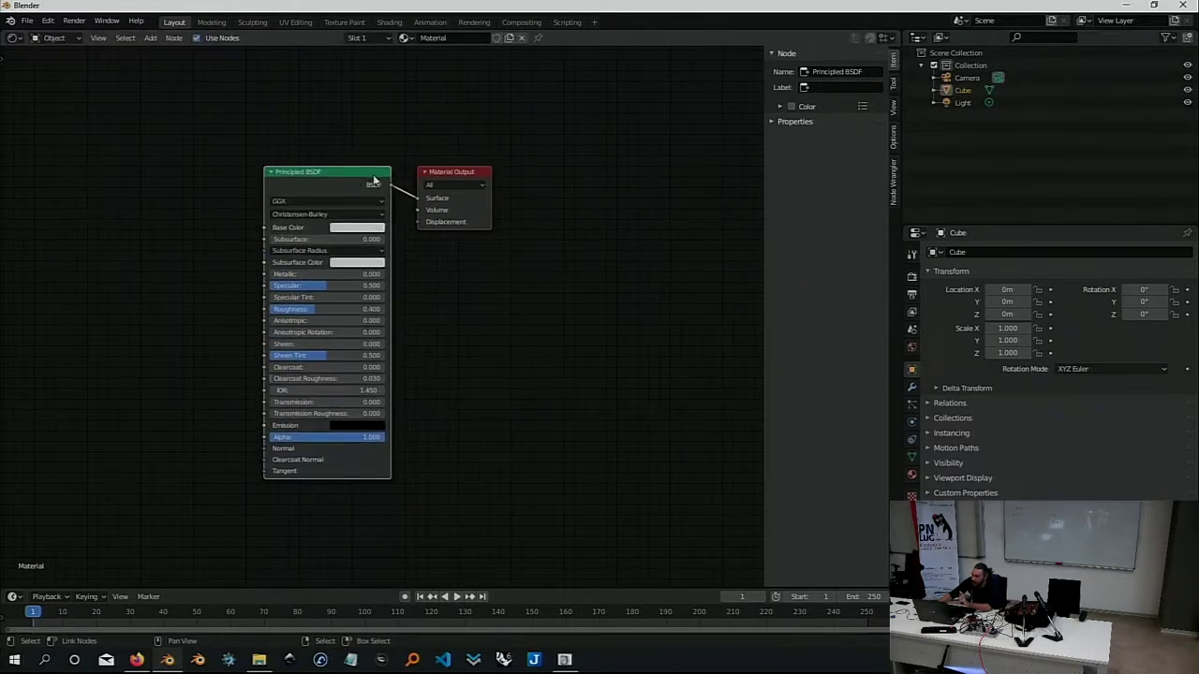
{"action": "left_click", "coordinate": [15, 39]}
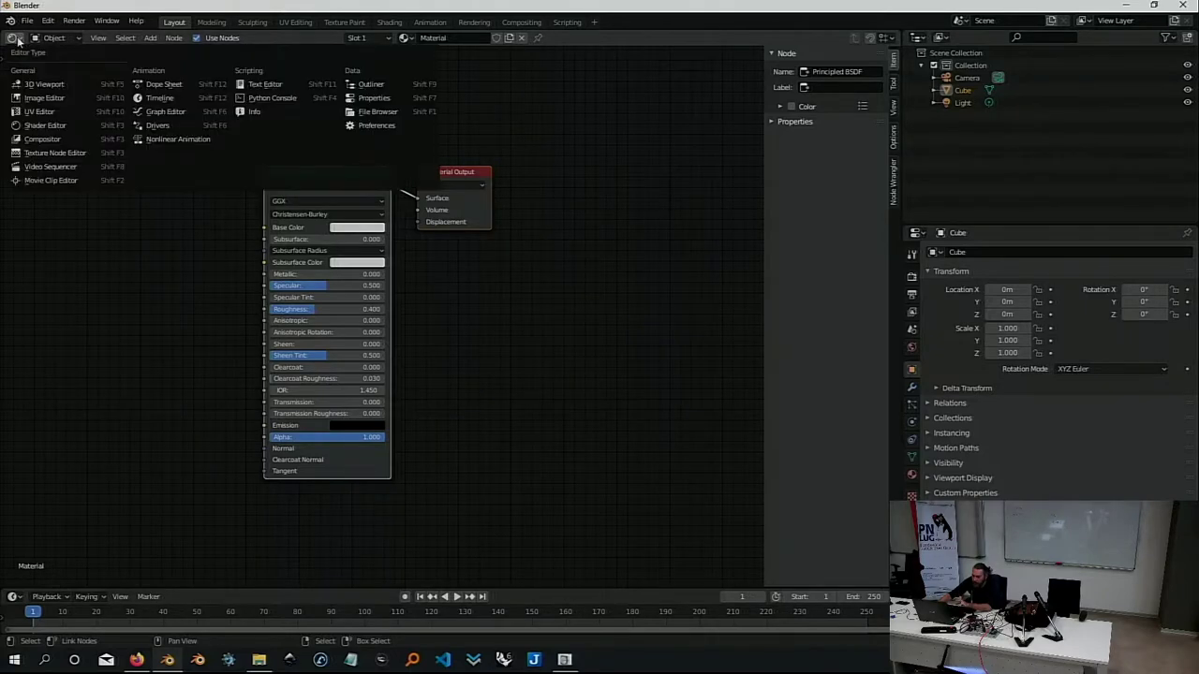
{"action": "left_click", "coordinate": [53, 88]}
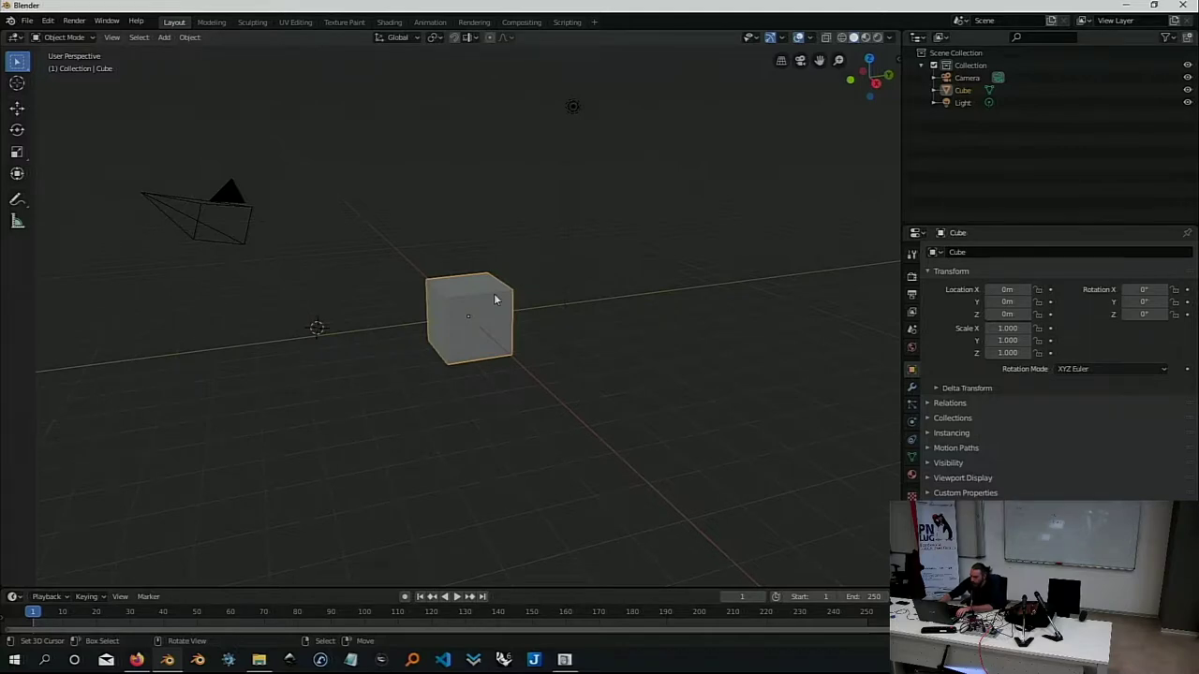
Open and close Talk.pdf in the 1.Talk folder, then open the 2.Workshop folder
{"action": "key", "text": "alt+Tab"}
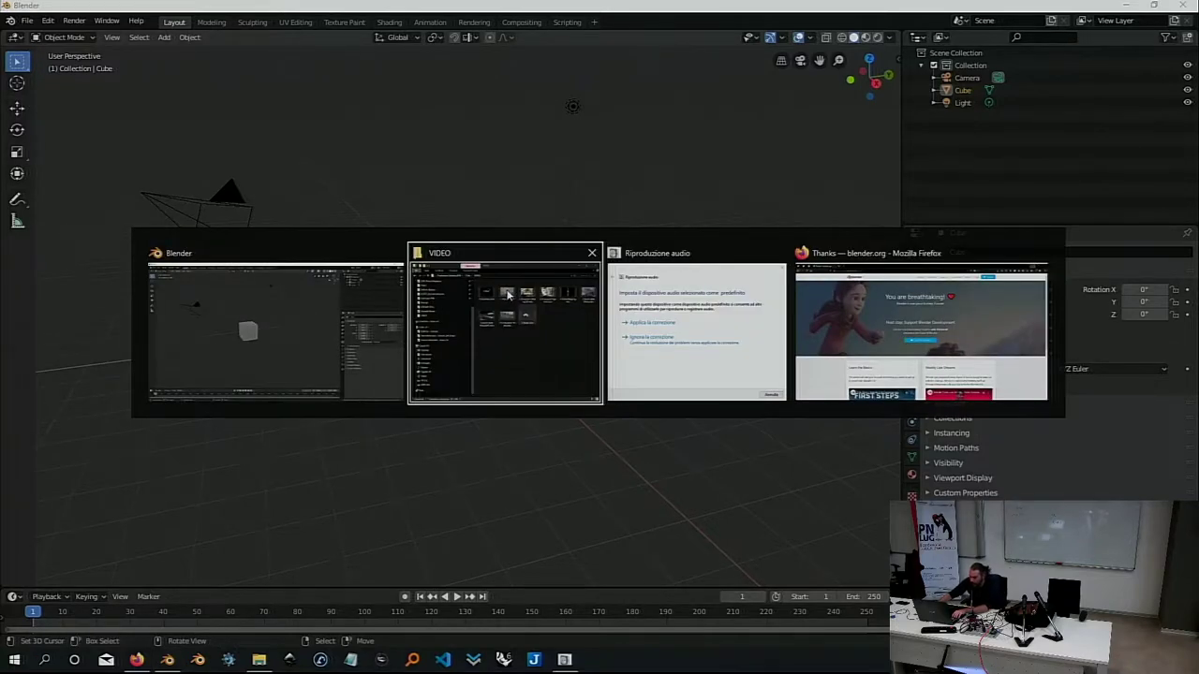
{"action": "left_click", "coordinate": [518, 267]}
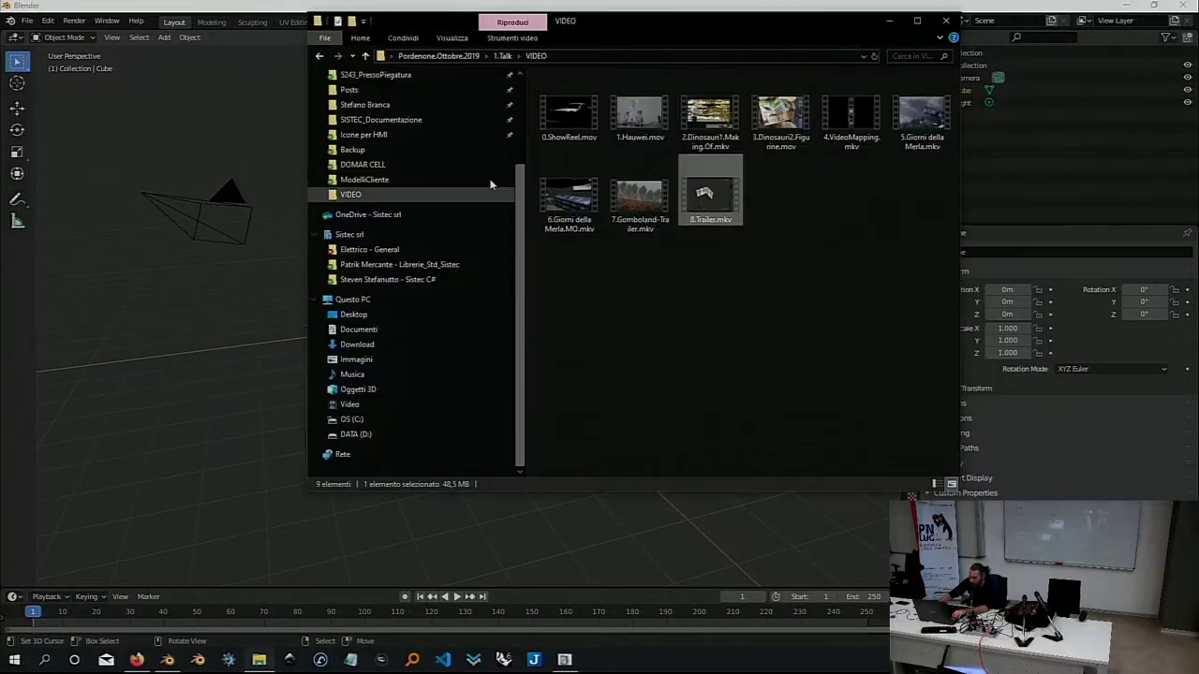
{"action": "left_click", "coordinate": [366, 56]}
{"action": "double_click", "coordinate": [559, 109]}
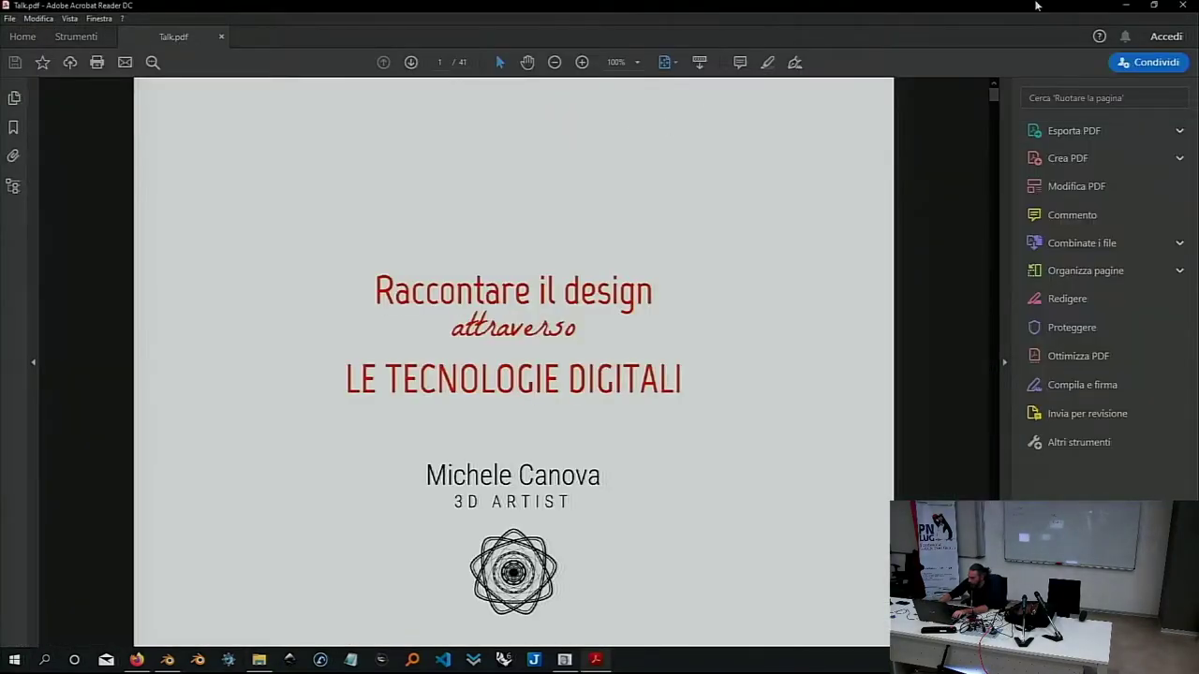
{"action": "left_click", "coordinate": [1186, 8]}
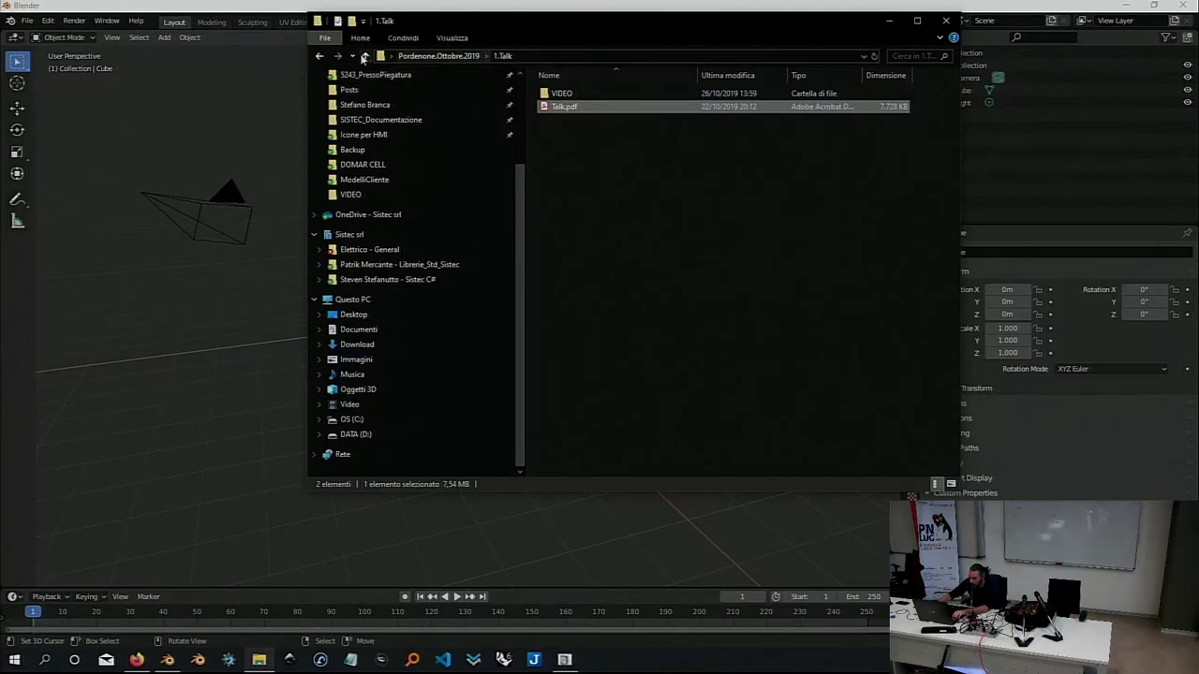
{"action": "left_click", "coordinate": [438, 55]}
{"action": "double_click", "coordinate": [568, 107]}
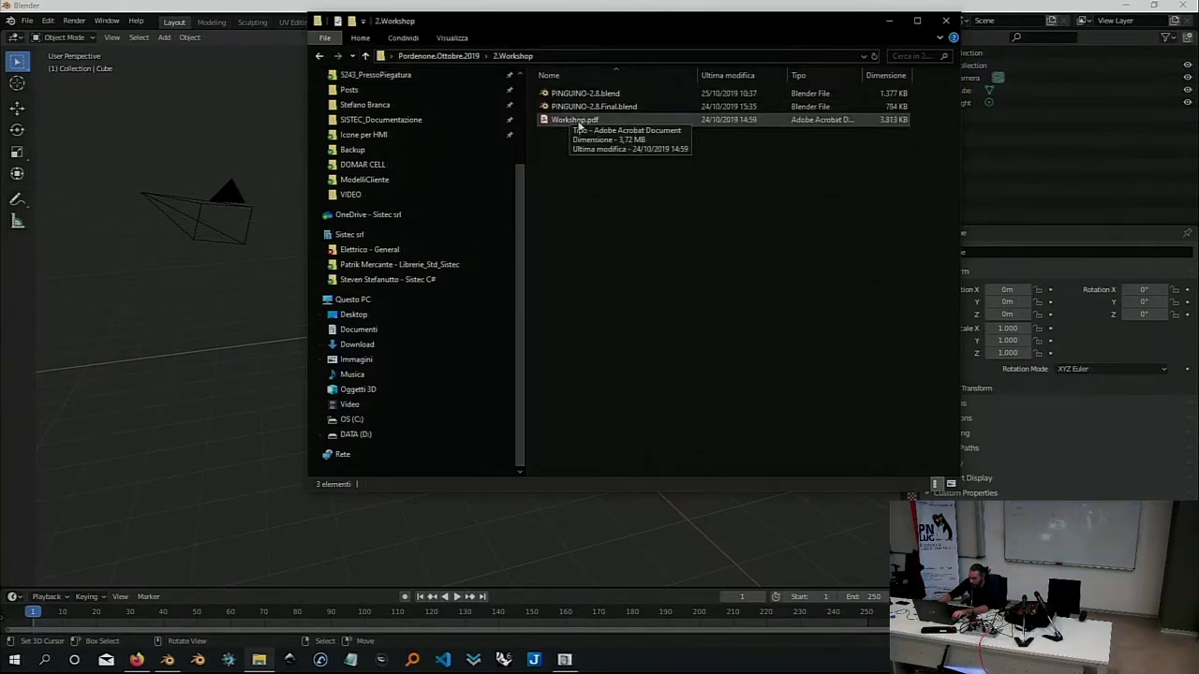
Open Workshop.pdf and scroll through the slides to page 16/17
{"action": "double_click", "coordinate": [570, 120]}
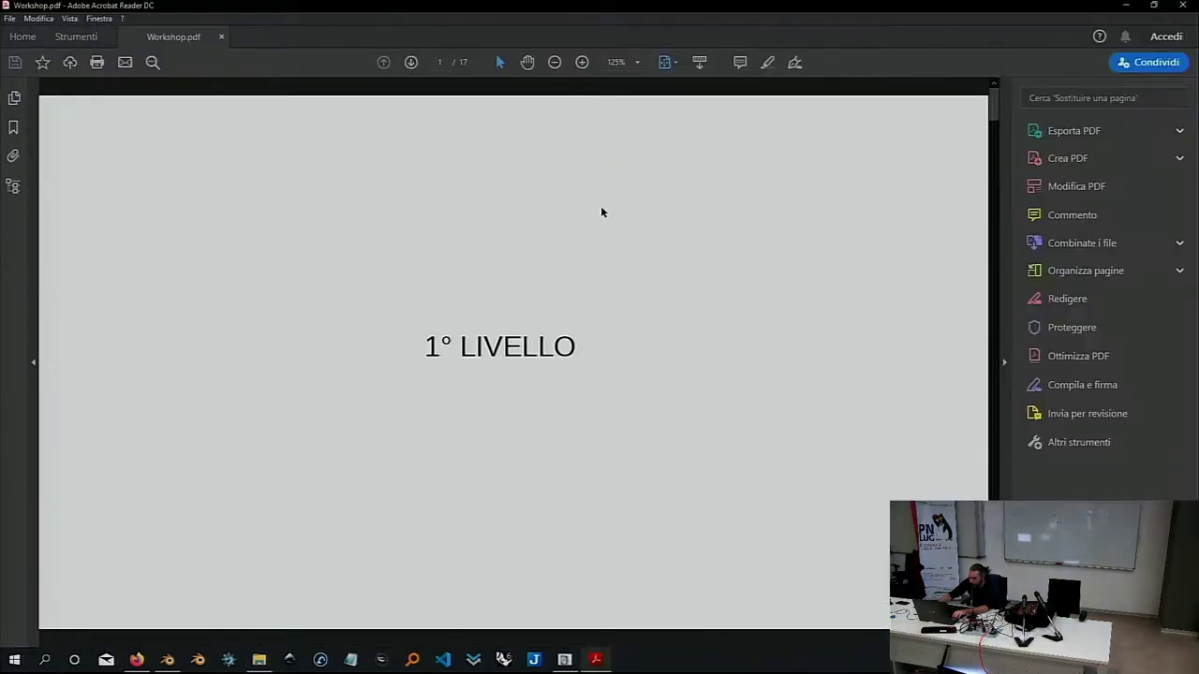
{"action": "scroll", "coordinate": [527, 319], "scroll_direction": "down", "scroll_amount": 1}
{"action": "scroll", "coordinate": [525, 327], "scroll_direction": "down", "scroll_amount": 1}
{"action": "scroll", "coordinate": [524, 328], "scroll_direction": "up", "scroll_amount": 1}
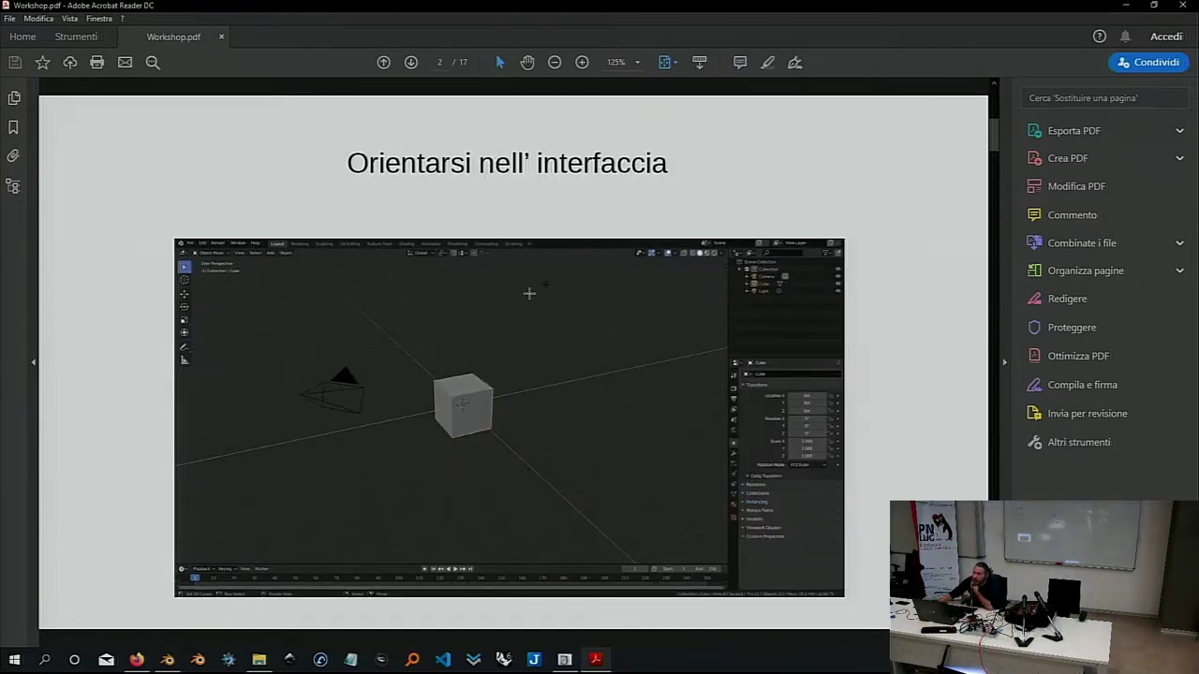
{"action": "scroll", "coordinate": [533, 295], "scroll_direction": "down", "scroll_amount": 1}
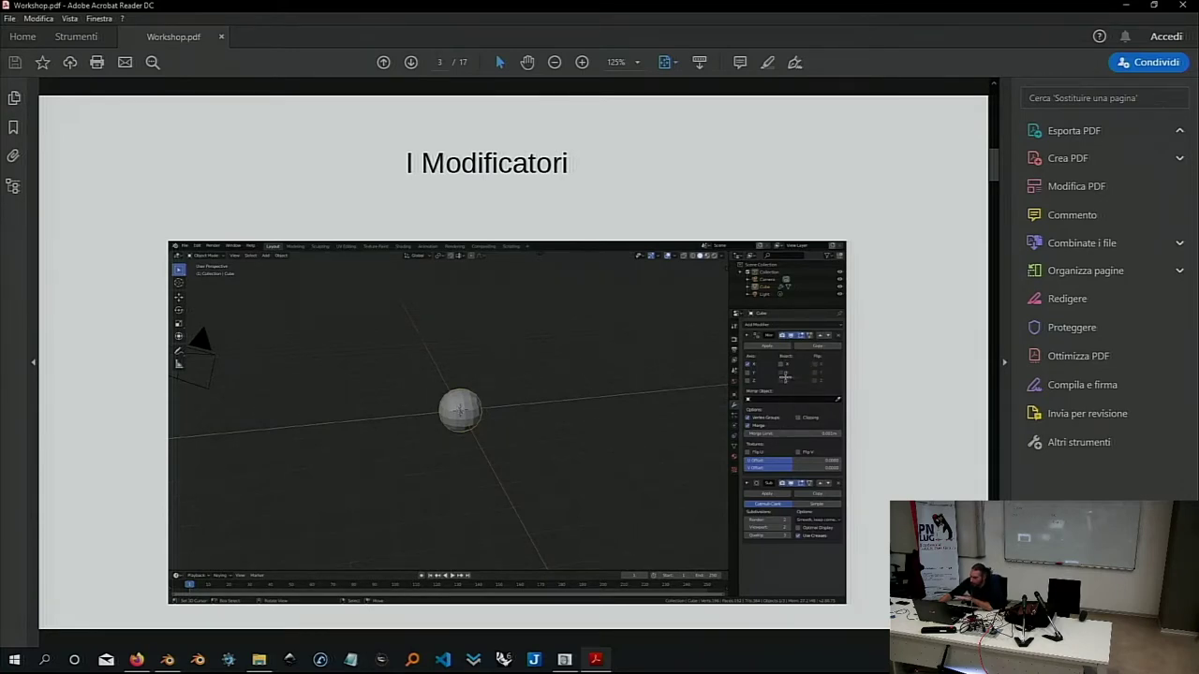
{"action": "scroll", "coordinate": [682, 381], "scroll_direction": "down", "scroll_amount": 1}
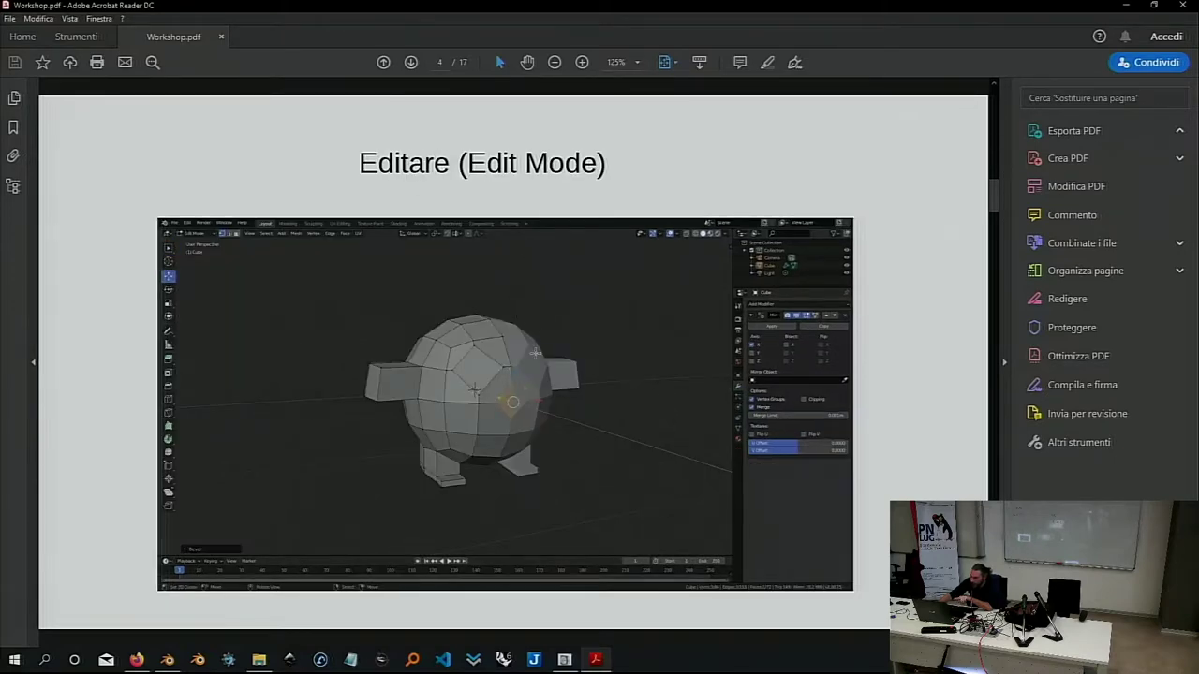
{"action": "scroll", "coordinate": [523, 344], "scroll_direction": "down", "scroll_amount": 1}
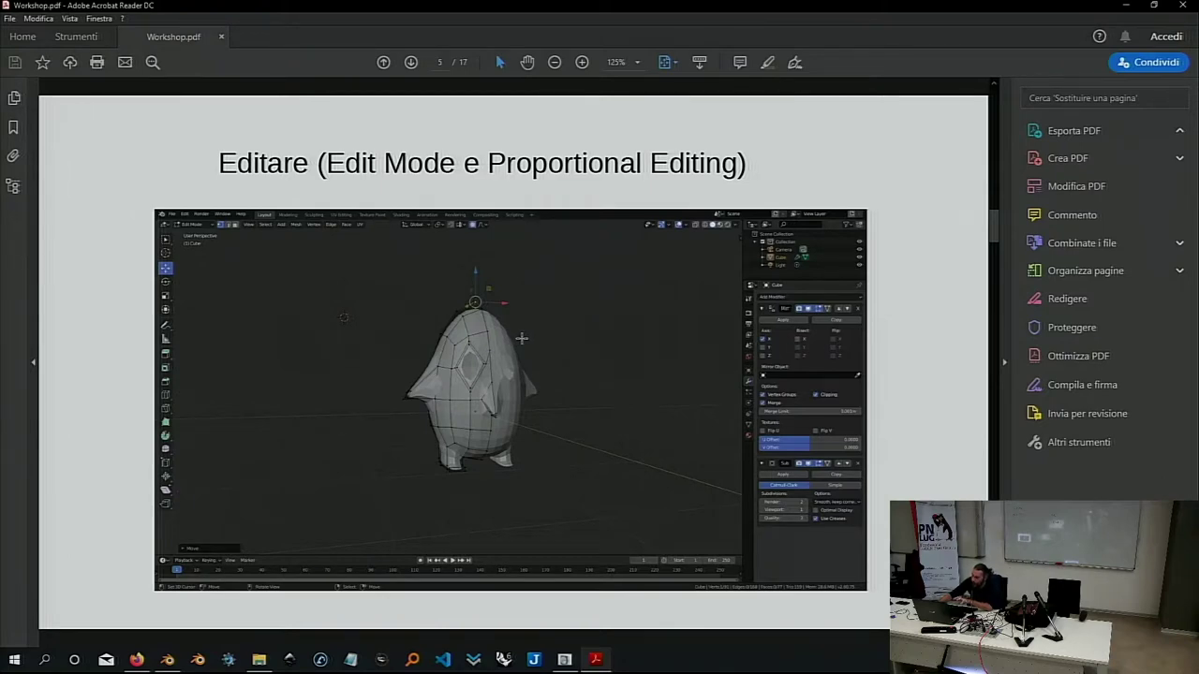
{"action": "scroll", "coordinate": [521, 338], "scroll_direction": "down", "scroll_amount": 1}
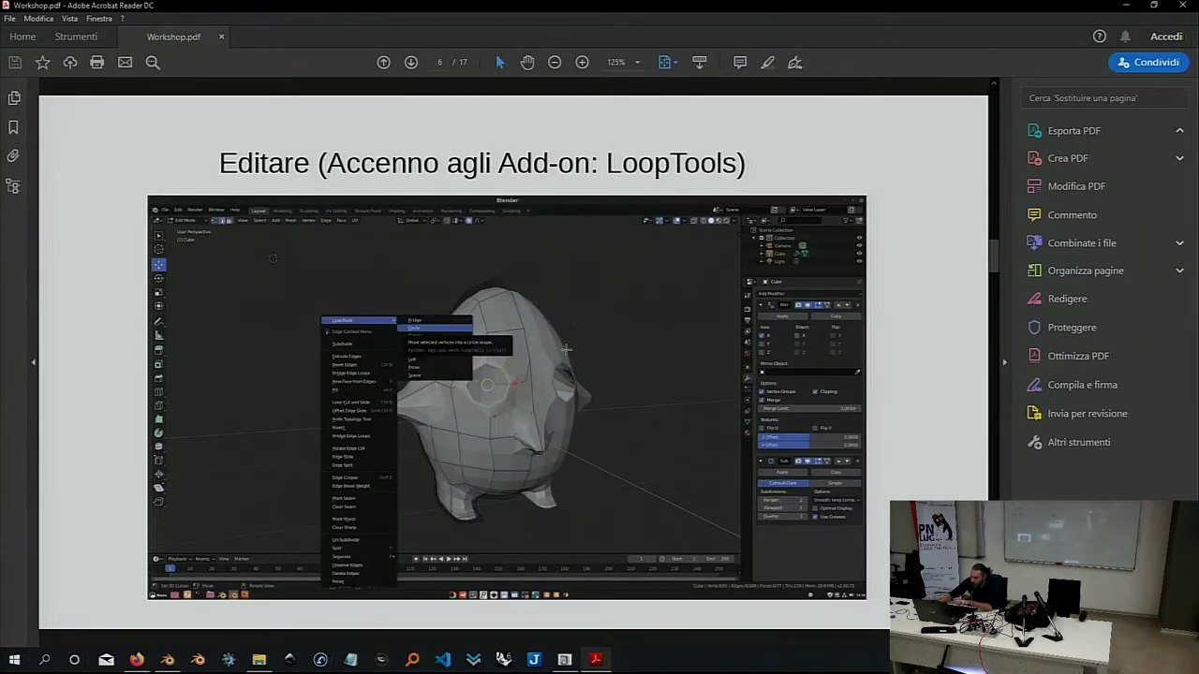
{"action": "scroll", "coordinate": [548, 307], "scroll_direction": "down", "scroll_amount": 1}
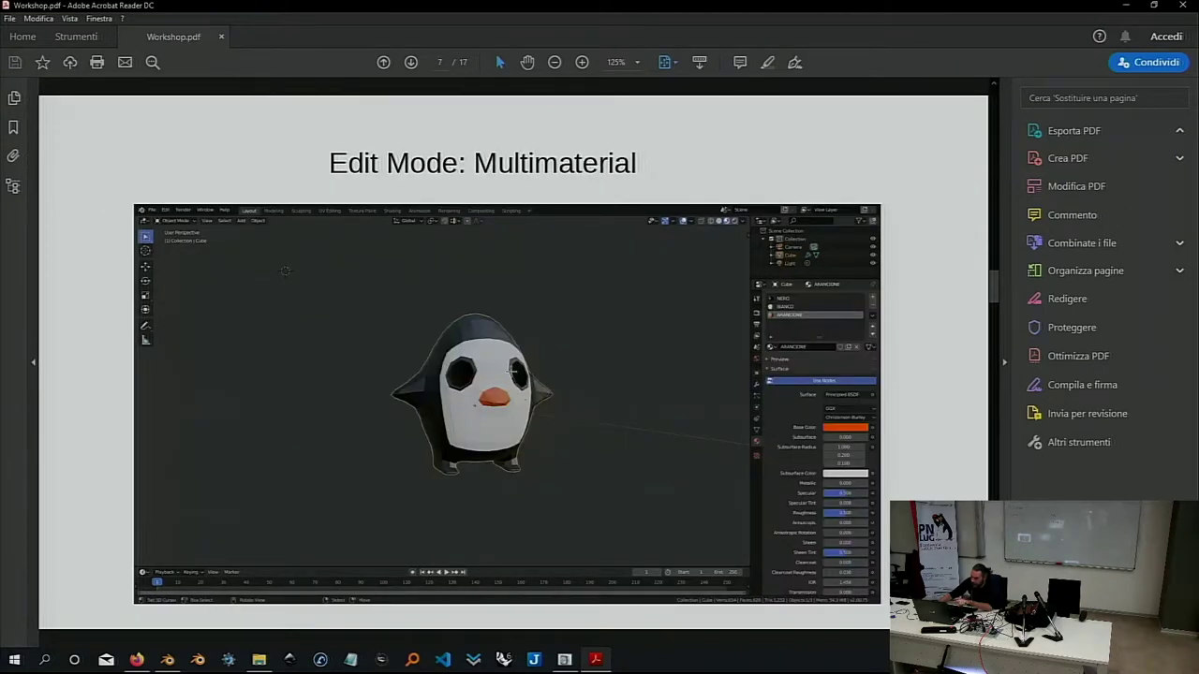
{"action": "scroll", "coordinate": [513, 373], "scroll_direction": "down", "scroll_amount": 1}
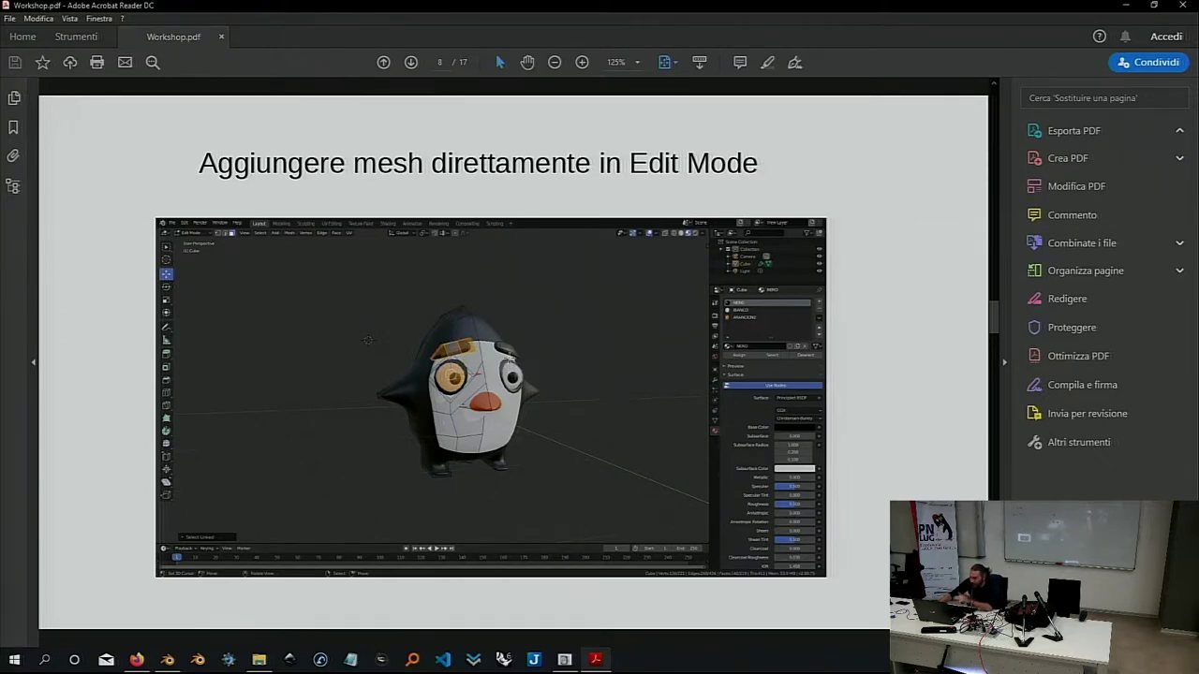
{"action": "scroll", "coordinate": [507, 362], "scroll_direction": "down", "scroll_amount": 1}
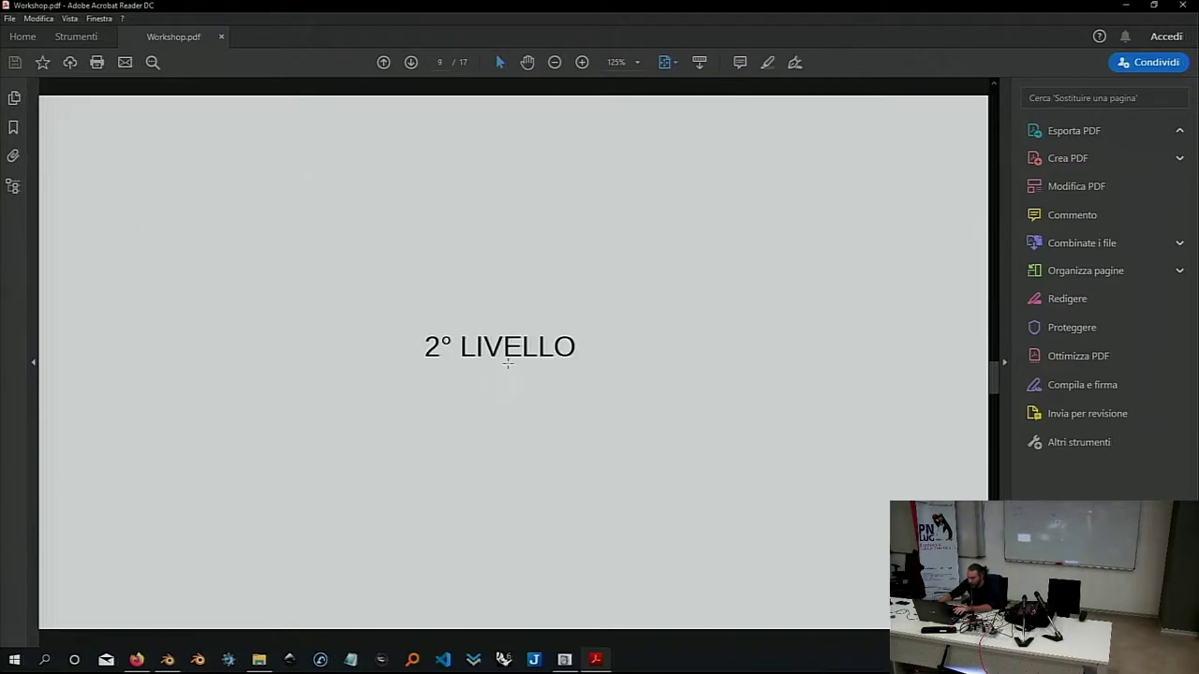
{"action": "scroll", "coordinate": [506, 363], "scroll_direction": "down", "scroll_amount": 1}
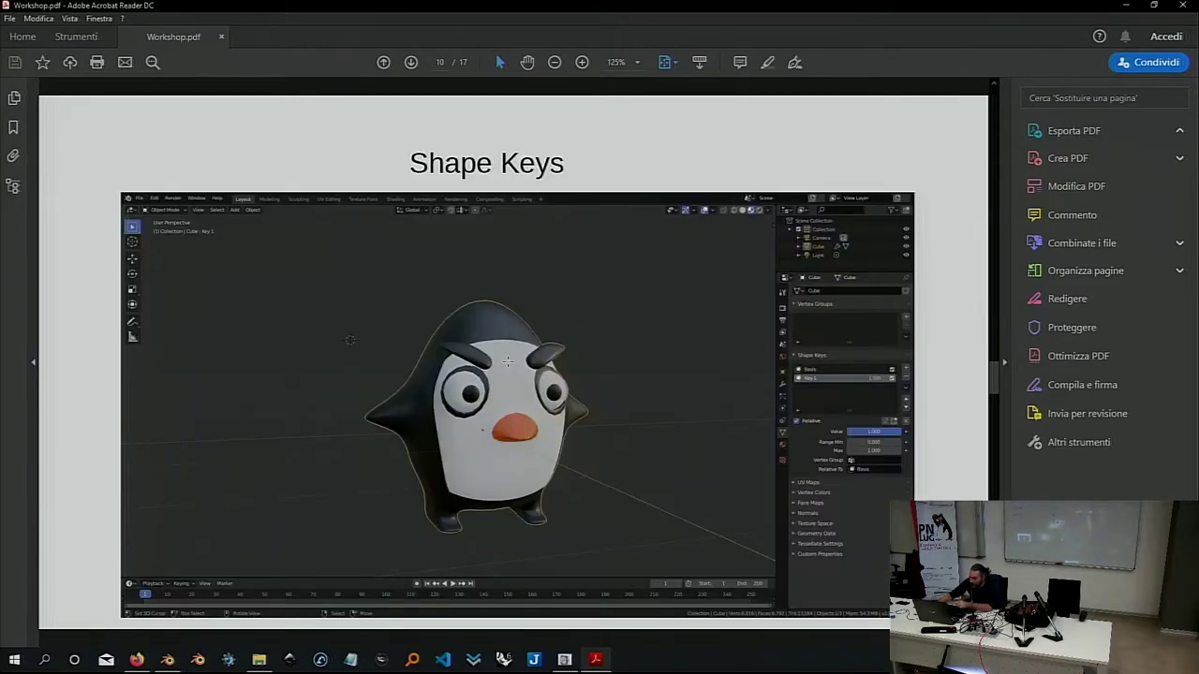
{"action": "scroll", "coordinate": [506, 363], "scroll_direction": "down", "scroll_amount": 1}
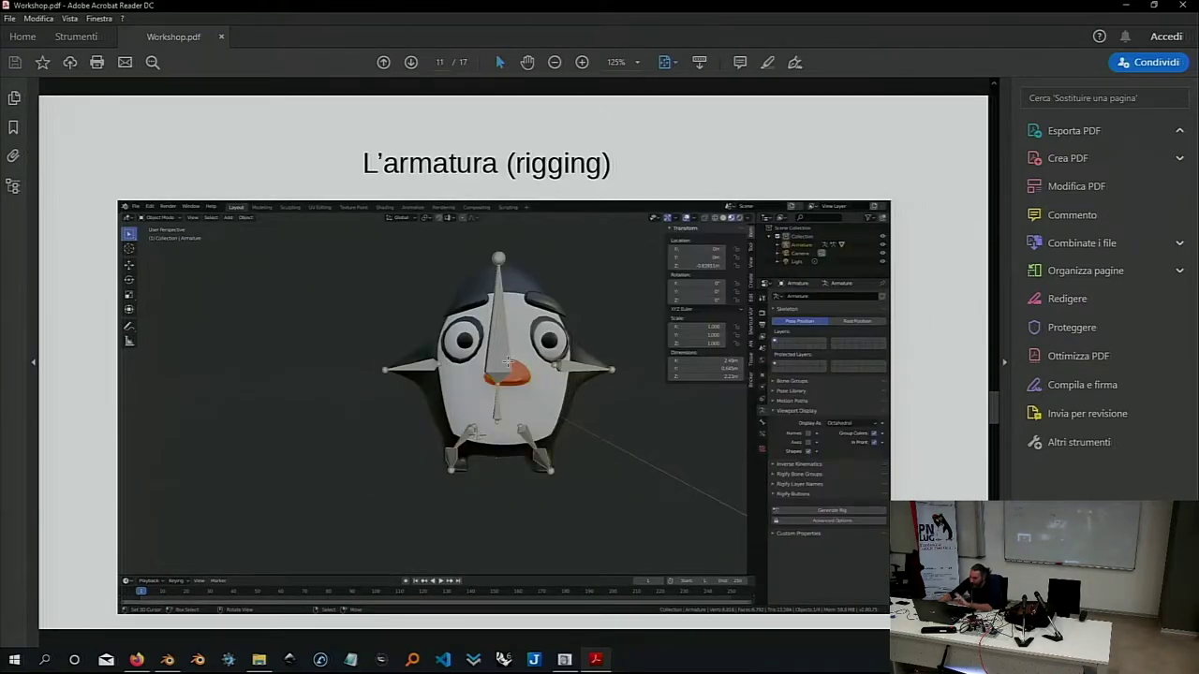
{"action": "scroll", "coordinate": [507, 362], "scroll_direction": "down", "scroll_amount": 1}
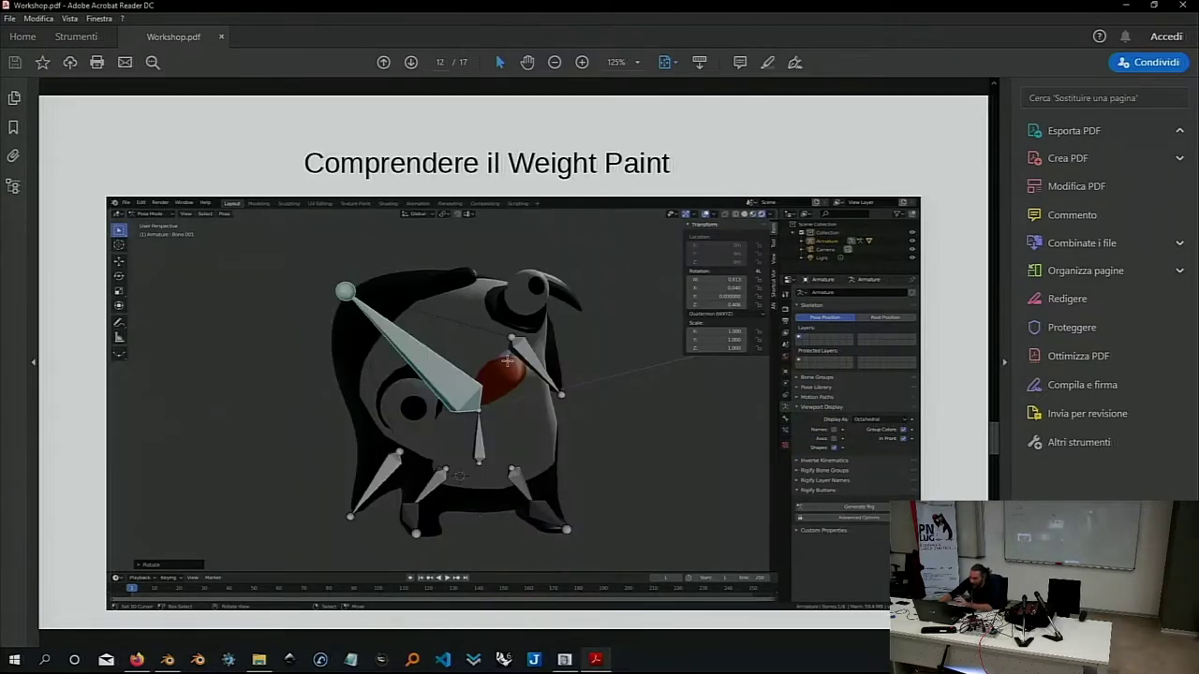
{"action": "scroll", "coordinate": [507, 362], "scroll_direction": "down", "scroll_amount": 1}
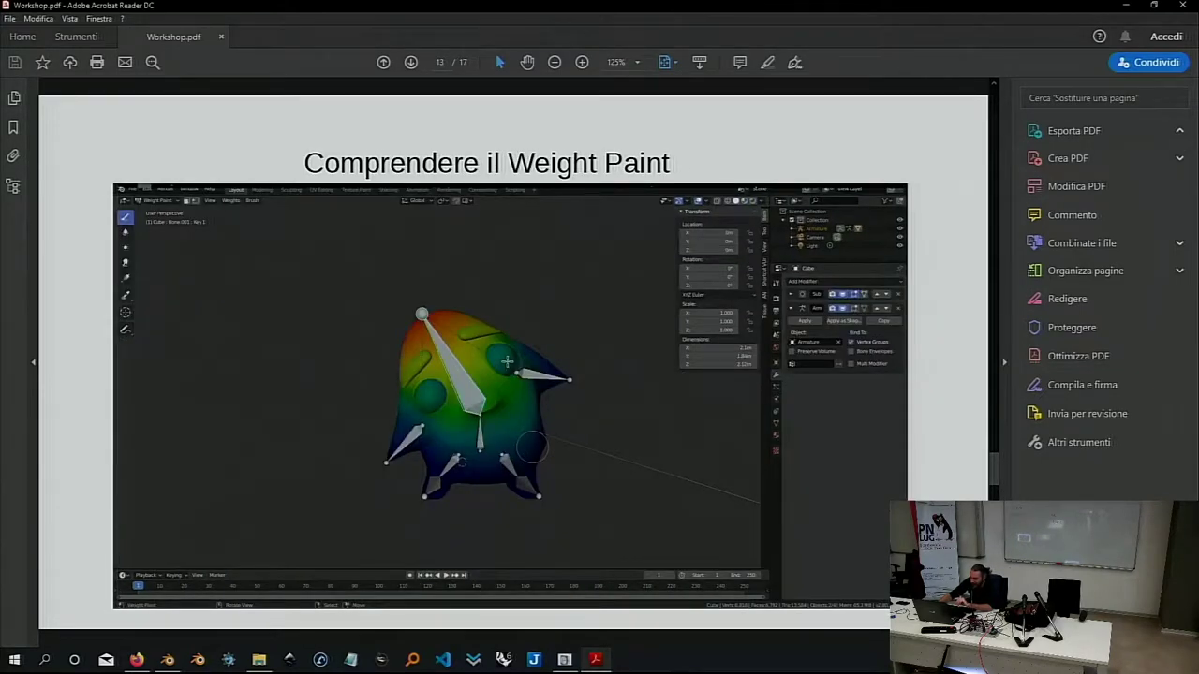
{"action": "scroll", "coordinate": [507, 362], "scroll_direction": "down", "scroll_amount": 1}
{"action": "scroll", "coordinate": [507, 363], "scroll_direction": "down", "scroll_amount": 1}
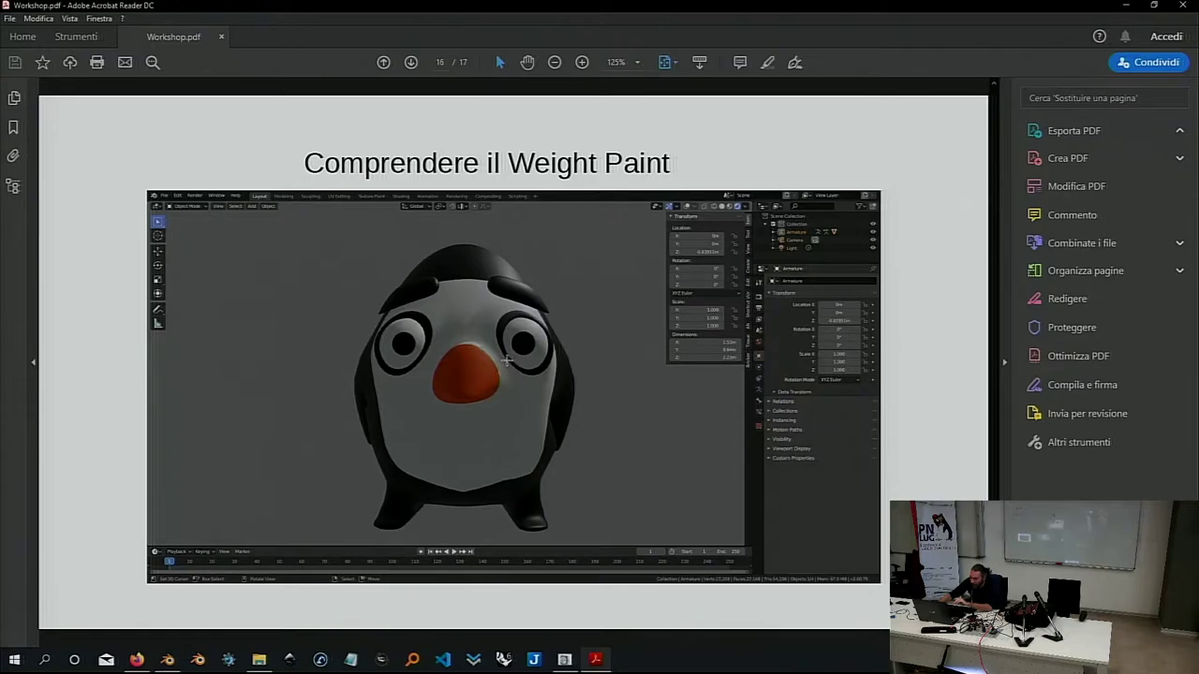
Switch windows with Alt+Tab to bring Blender back to the front
{"action": "key", "text": "alt+Tab"}
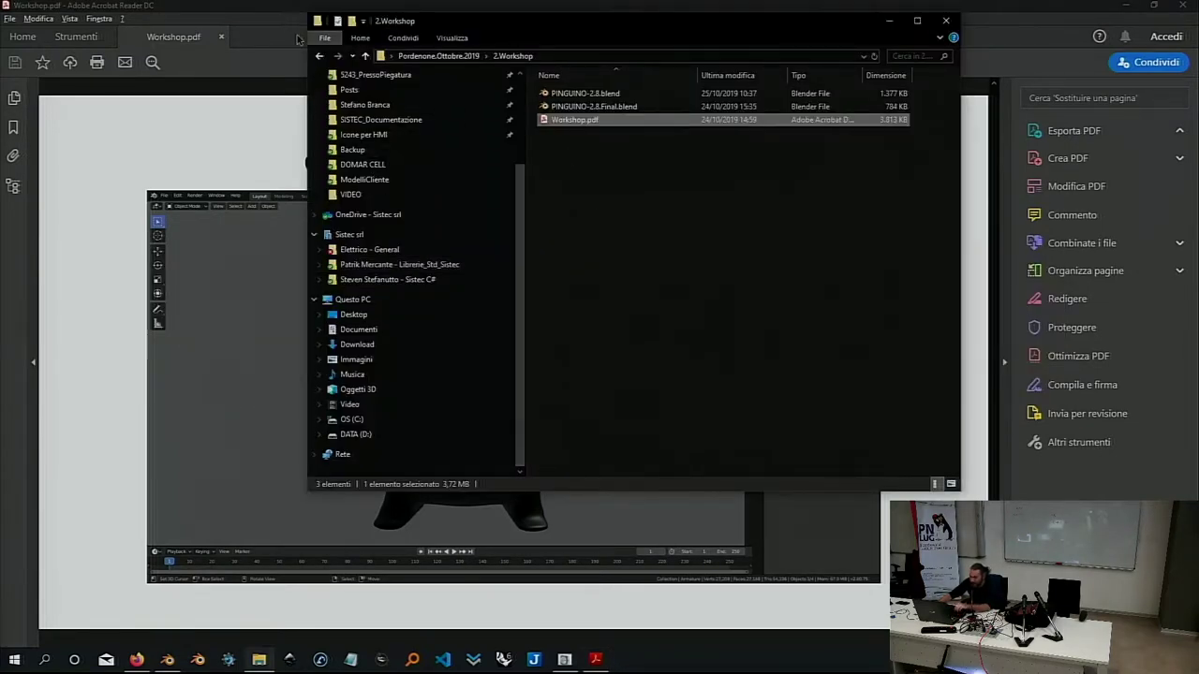
{"action": "left_click", "coordinate": [238, 11]}
{"action": "key", "text": "alt+Tab"}
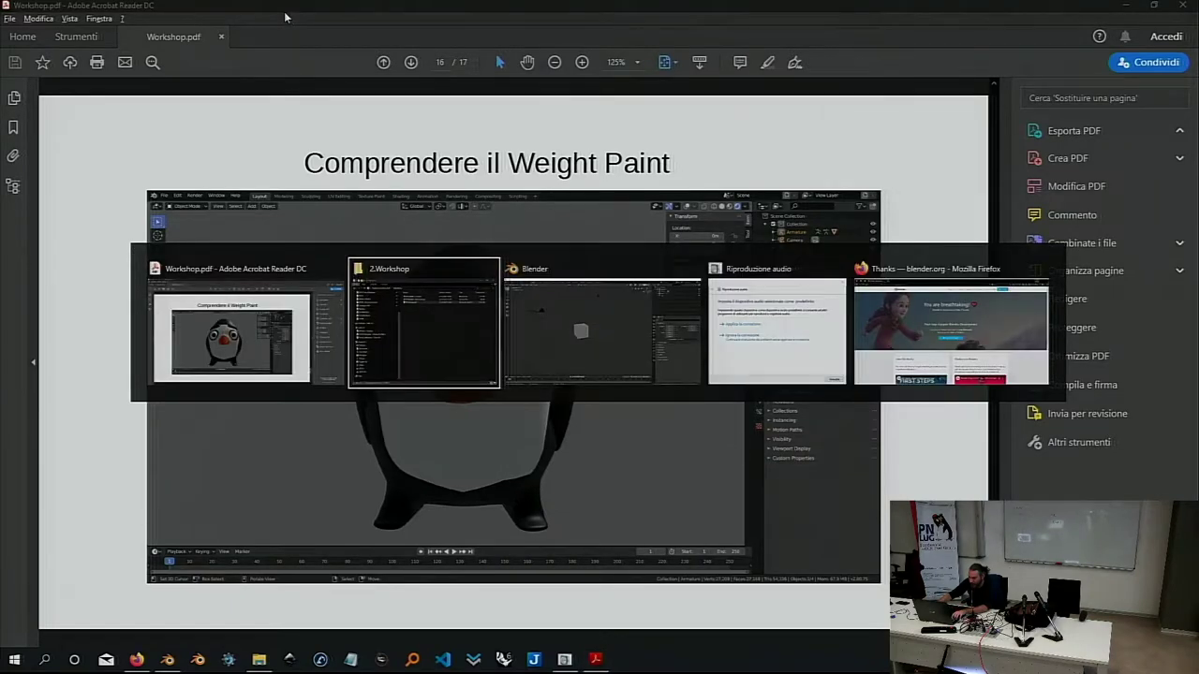
{"action": "key", "text": "alt+Tab"}
{"action": "scroll", "coordinate": [474, 302], "scroll_direction": "up", "scroll_amount": 1}
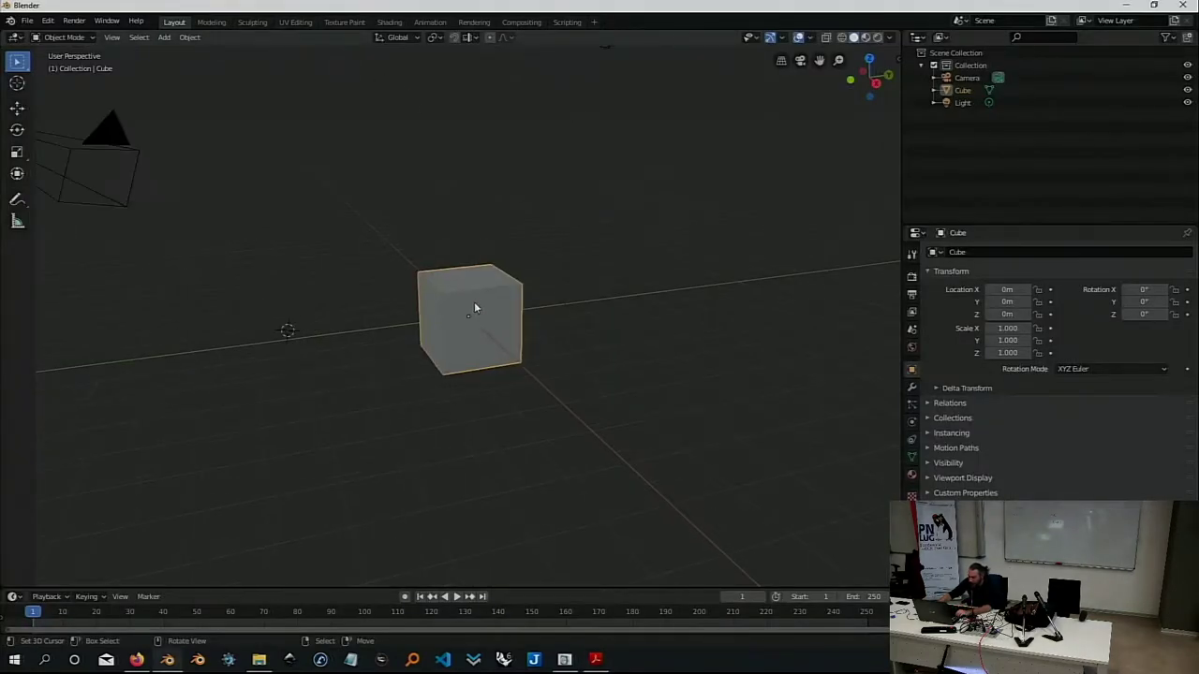
{"action": "scroll", "coordinate": [459, 301], "scroll_direction": "up", "scroll_amount": 2}
{"action": "mouse_move", "coordinate": [453, 301]}
{"action": "middle_mouse_down"}
{"action": "mouse_move", "coordinate": [465, 340]}
{"action": "mouse_move", "coordinate": [448, 292]}
{"action": "mouse_move", "coordinate": [496, 309]}
{"action": "mouse_move", "coordinate": [404, 250]}
{"action": "mouse_move", "coordinate": [522, 379]}
{"action": "mouse_move", "coordinate": [490, 374]}
{"action": "mouse_move", "coordinate": [476, 269]}
{"action": "mouse_move", "coordinate": [443, 282]}
{"action": "mouse_move", "coordinate": [568, 254]}
{"action": "mouse_move", "coordinate": [465, 356]}
{"action": "mouse_move", "coordinate": [484, 300]}
{"action": "mouse_move", "coordinate": [474, 282]}
{"action": "middle_mouse_up"}
{"action": "scroll", "coordinate": [474, 285], "scroll_direction": "down", "scroll_amount": 1}
{"action": "scroll", "coordinate": [468, 291], "scroll_direction": "down", "scroll_amount": 2}
{"action": "scroll", "coordinate": [466, 296], "scroll_direction": "up", "scroll_amount": 3}
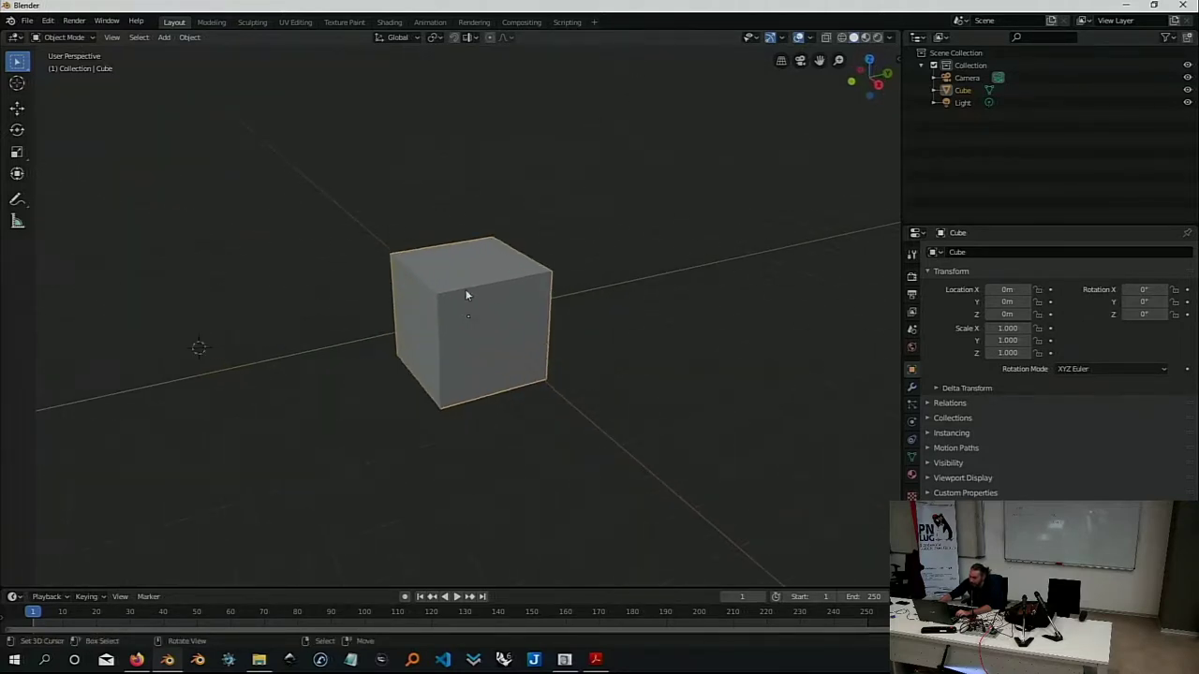
{"action": "scroll", "coordinate": [466, 295], "scroll_direction": "up", "scroll_amount": 1}
{"action": "scroll", "coordinate": [464, 290], "scroll_direction": "down", "scroll_amount": 5}
{"action": "scroll", "coordinate": [453, 273], "scroll_direction": "up", "scroll_amount": 4}
{"action": "scroll", "coordinate": [438, 301], "scroll_direction": "down", "scroll_amount": 3}
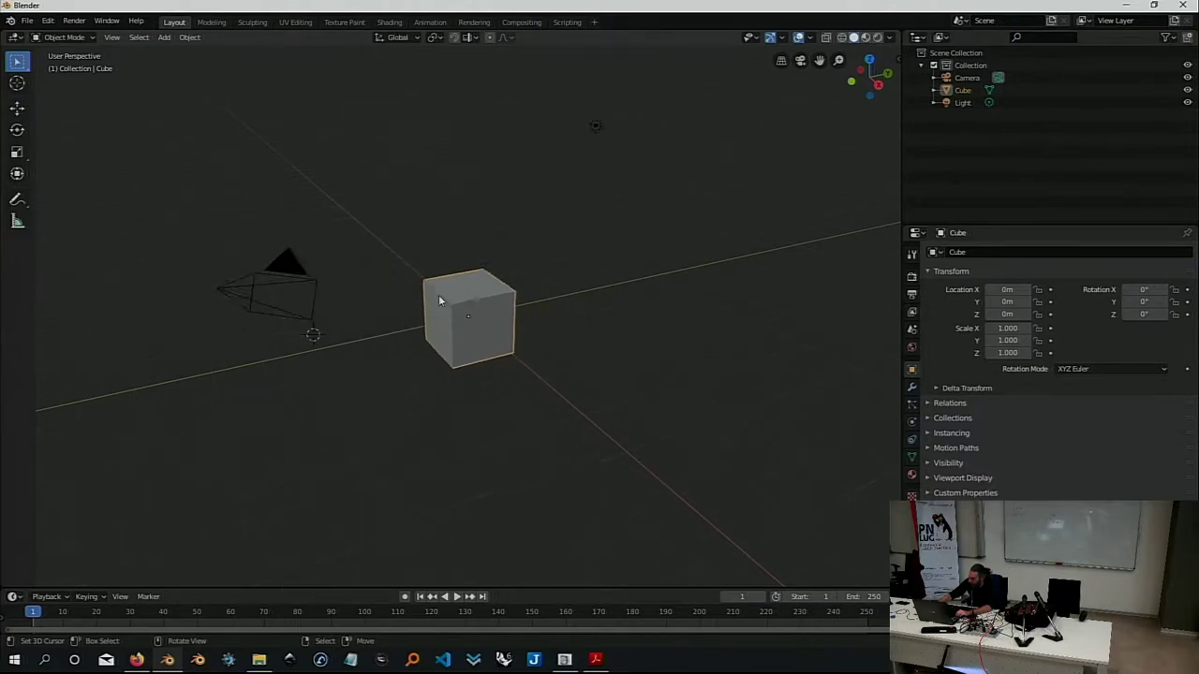
{"action": "scroll", "coordinate": [437, 284], "scroll_direction": "up", "scroll_amount": 3}
{"action": "scroll", "coordinate": [431, 277], "scroll_direction": "up", "scroll_amount": 1}
{"action": "scroll", "coordinate": [434, 288], "scroll_direction": "down", "scroll_amount": 2}
{"action": "scroll", "coordinate": [444, 286], "scroll_direction": "down", "scroll_amount": 1}
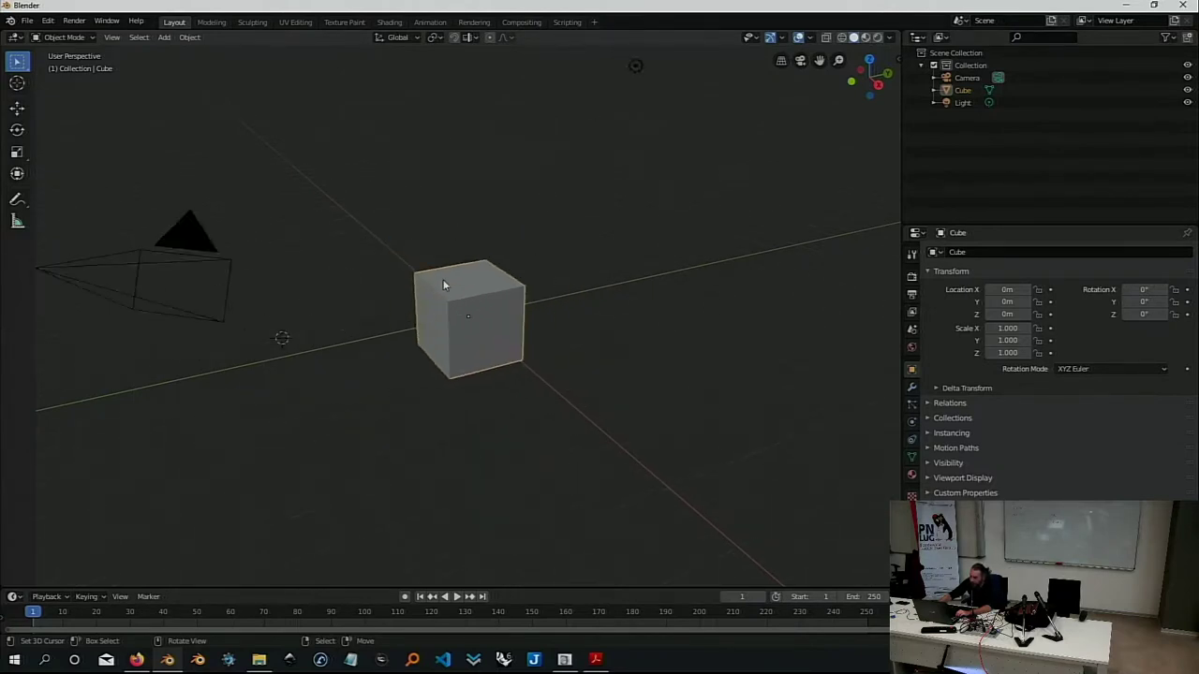
{"action": "scroll", "coordinate": [445, 287], "scroll_direction": "down", "scroll_amount": 4}
{"action": "scroll", "coordinate": [452, 296], "scroll_direction": "up", "scroll_amount": 4}
{"action": "scroll", "coordinate": [457, 297], "scroll_direction": "up", "scroll_amount": 2}
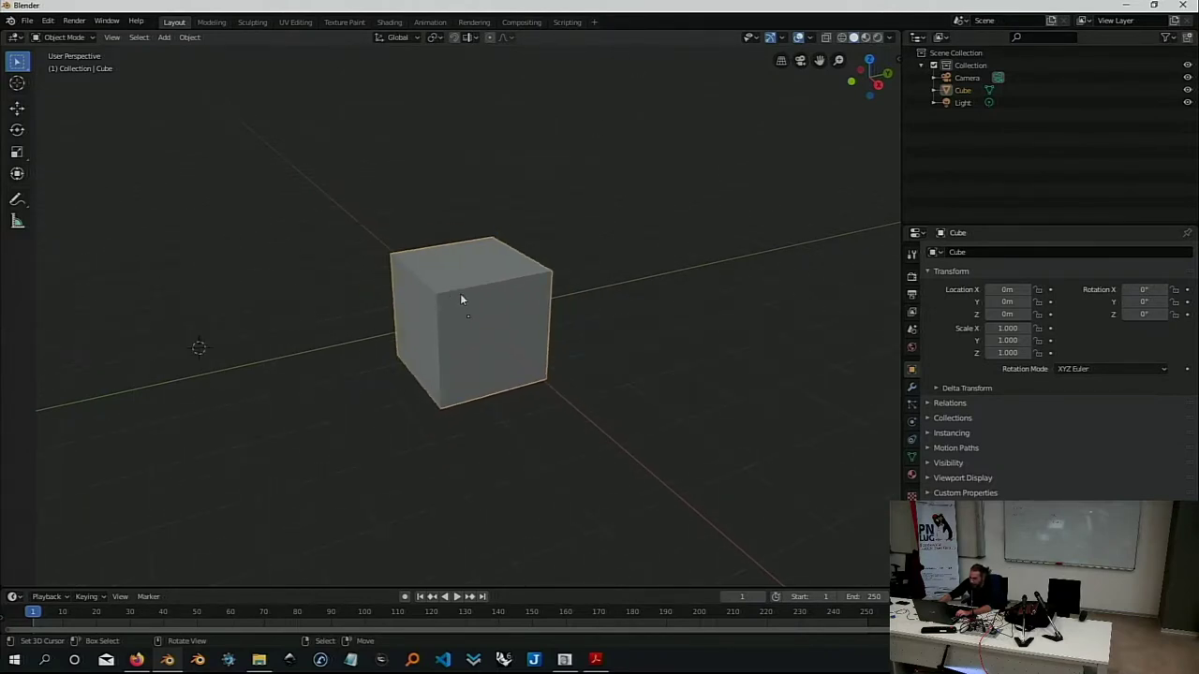
{"action": "scroll", "coordinate": [460, 299], "scroll_direction": "down", "scroll_amount": 2}
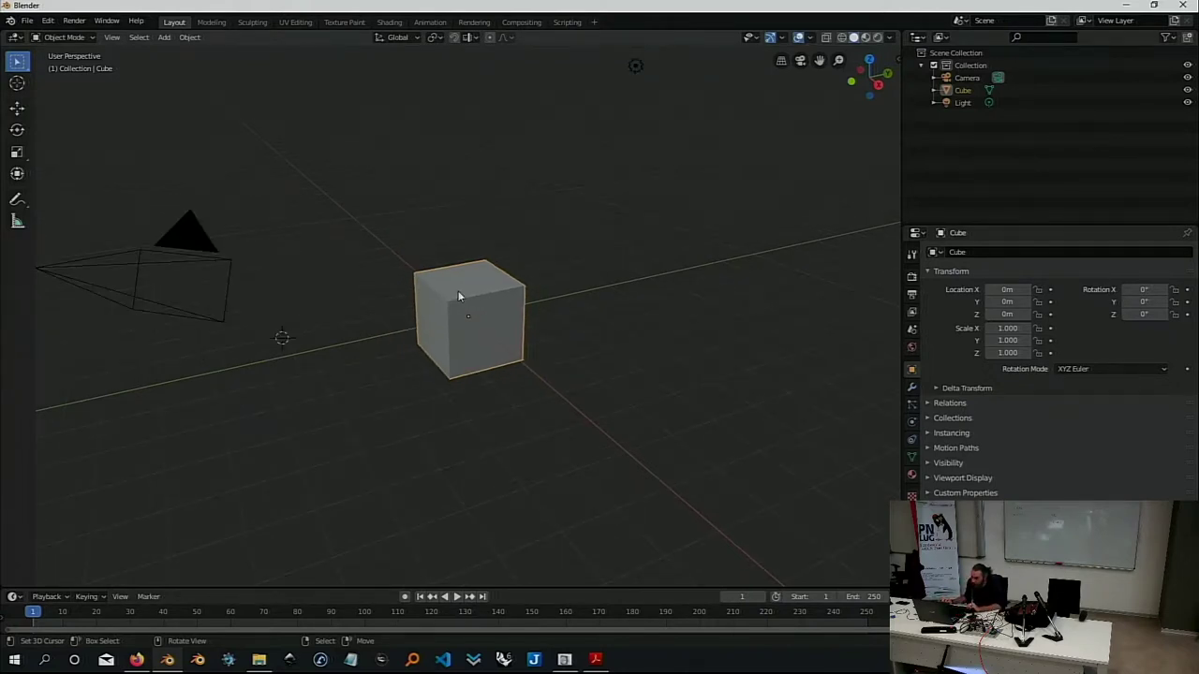
{"action": "scroll", "coordinate": [459, 297], "scroll_direction": "up", "scroll_amount": 5}
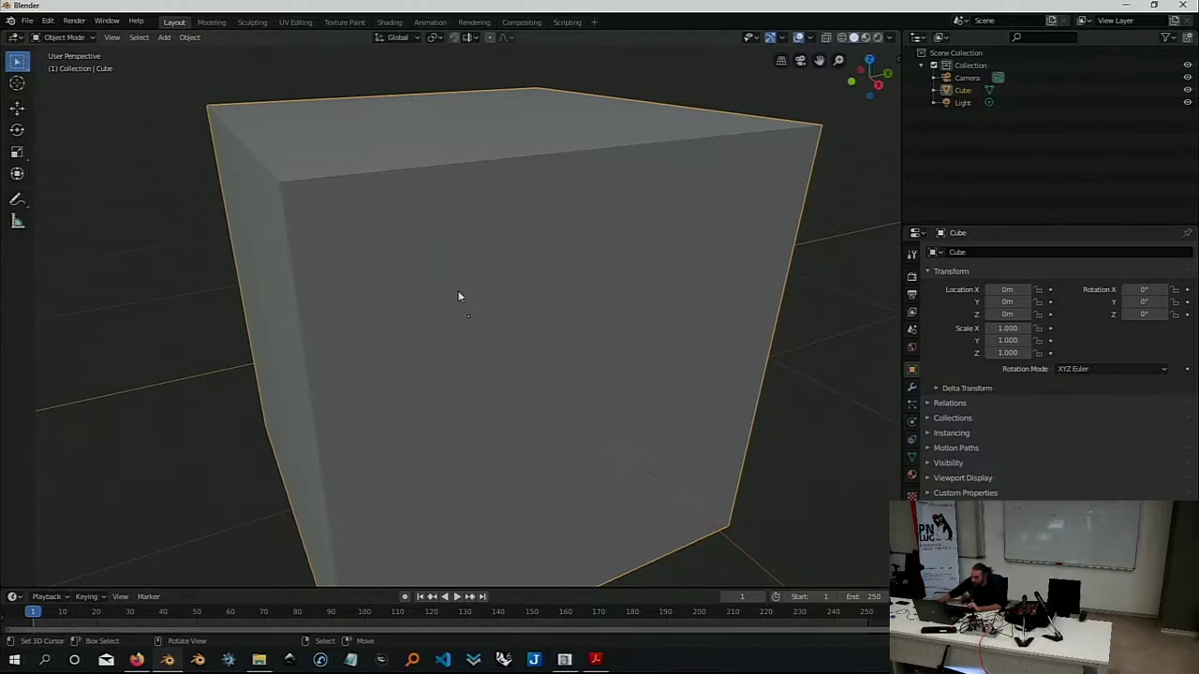
{"action": "scroll", "coordinate": [467, 298], "scroll_direction": "down", "scroll_amount": 2}
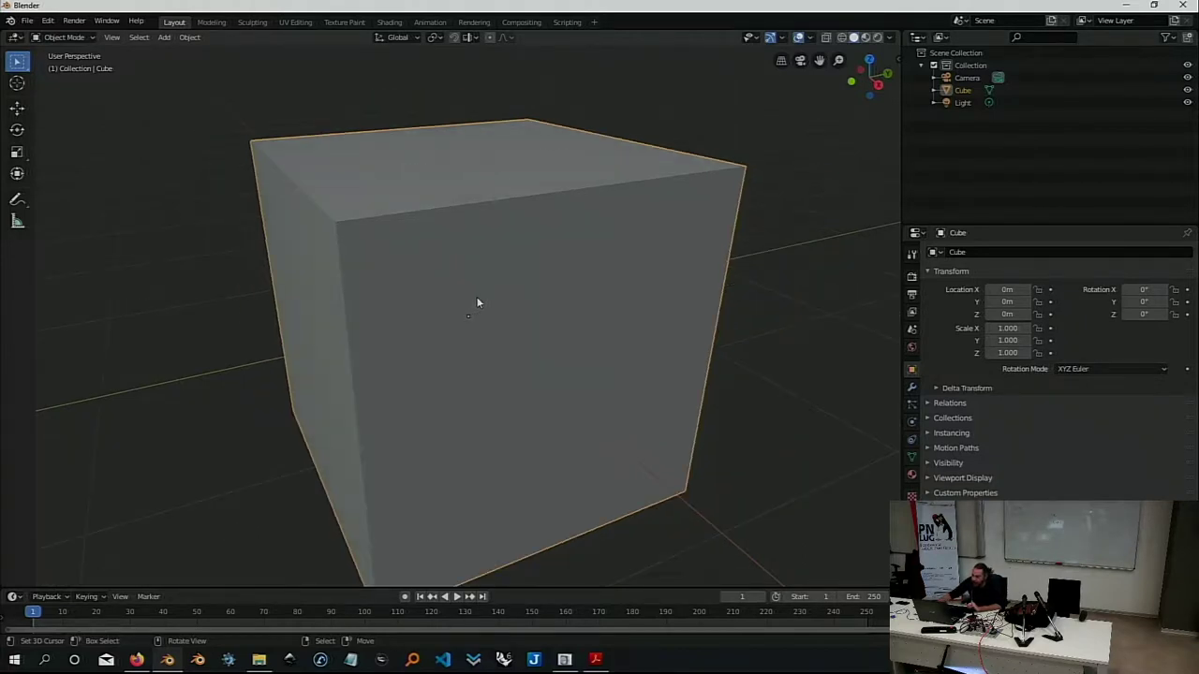
{"action": "scroll", "coordinate": [473, 299], "scroll_direction": "down", "scroll_amount": 2}
{"action": "scroll", "coordinate": [478, 302], "scroll_direction": "down", "scroll_amount": 1}
{"action": "scroll", "coordinate": [479, 304], "scroll_direction": "down", "scroll_amount": 2}
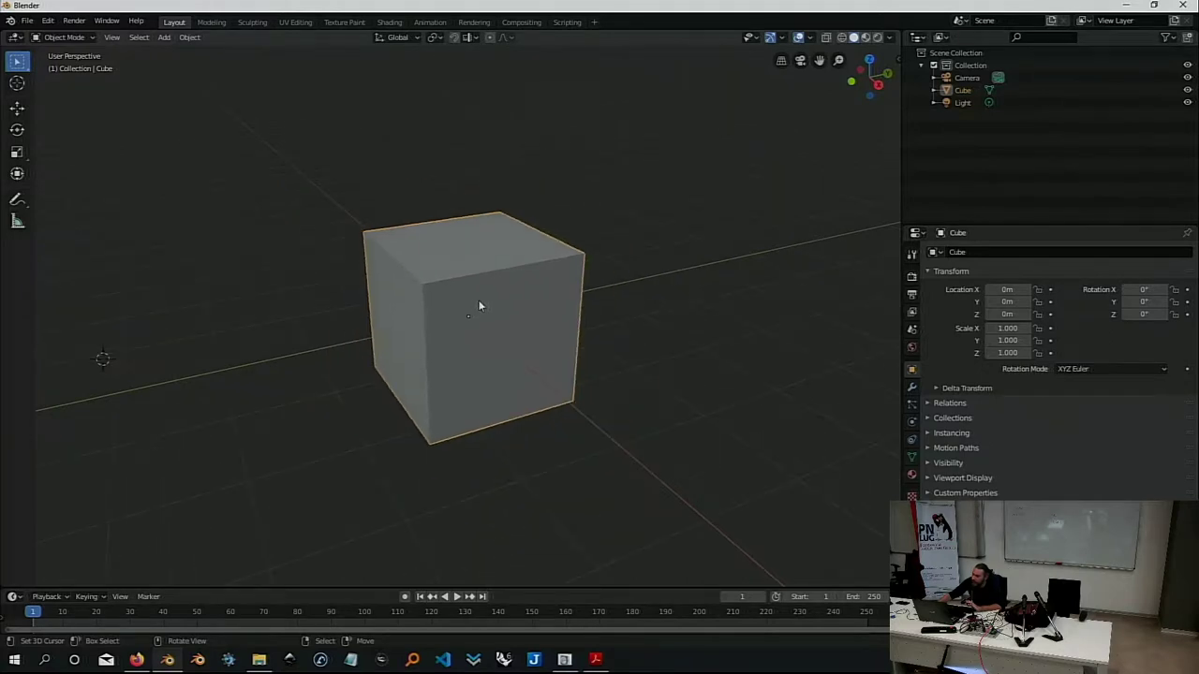
{"action": "middle_click_drag", "start_coordinate": [473, 285], "coordinate": [465, 274]}
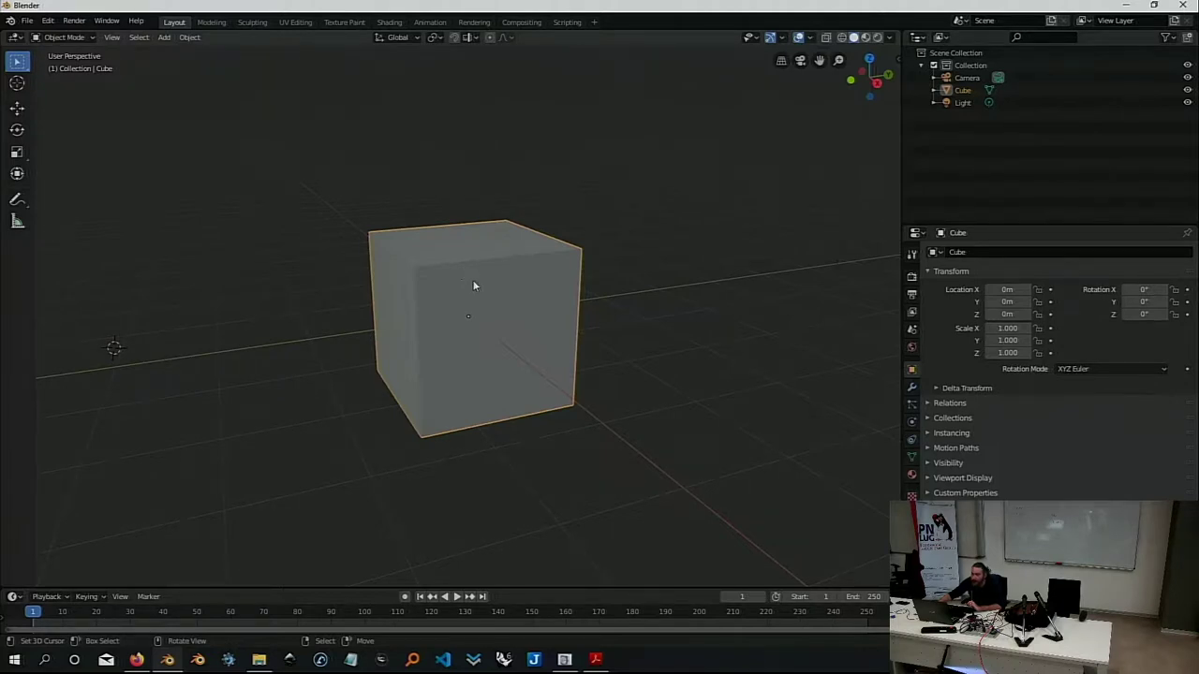
{"action": "middle_click_drag", "start_coordinate": [494, 268], "coordinate": [496, 272]}
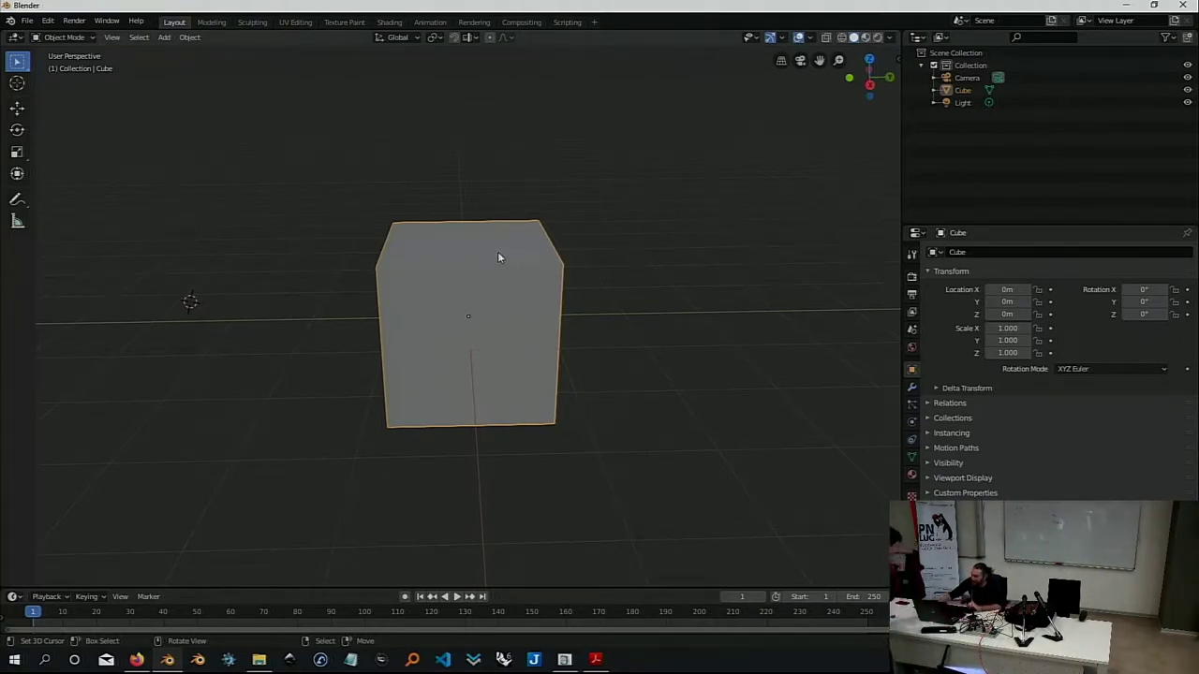
{"action": "middle_click_drag", "start_coordinate": [499, 252], "coordinate": [515, 255]}
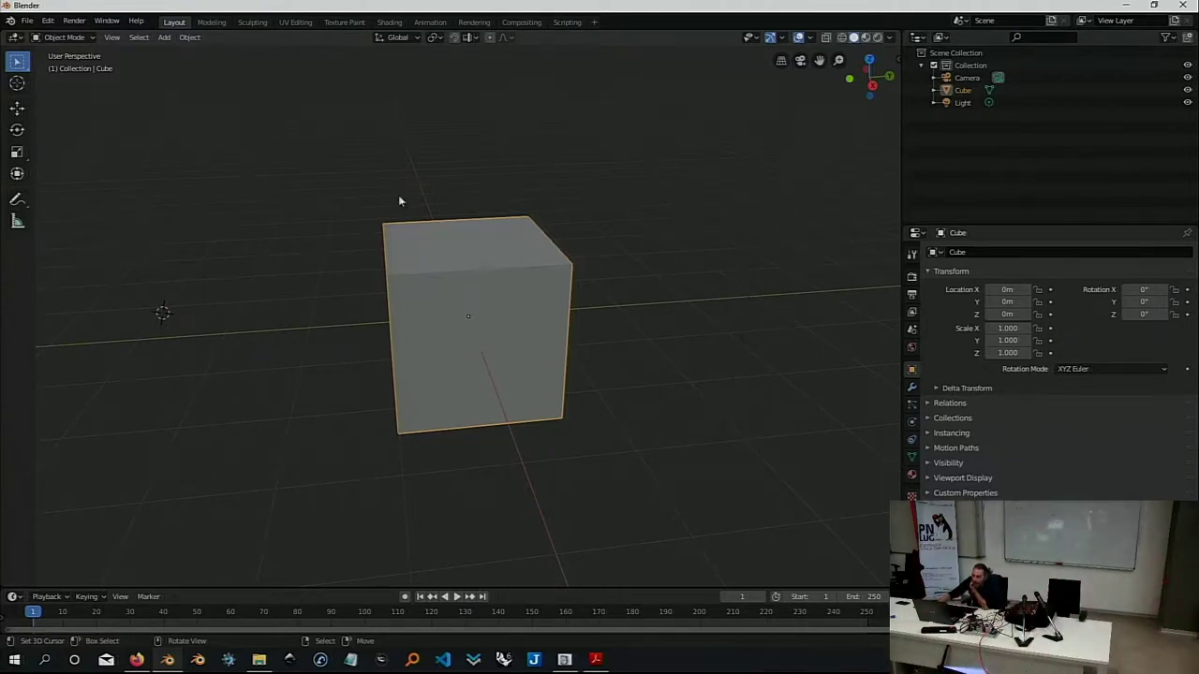
Open Edit > Preferences and show the Interface section
{"action": "left_click", "coordinate": [55, 22]}
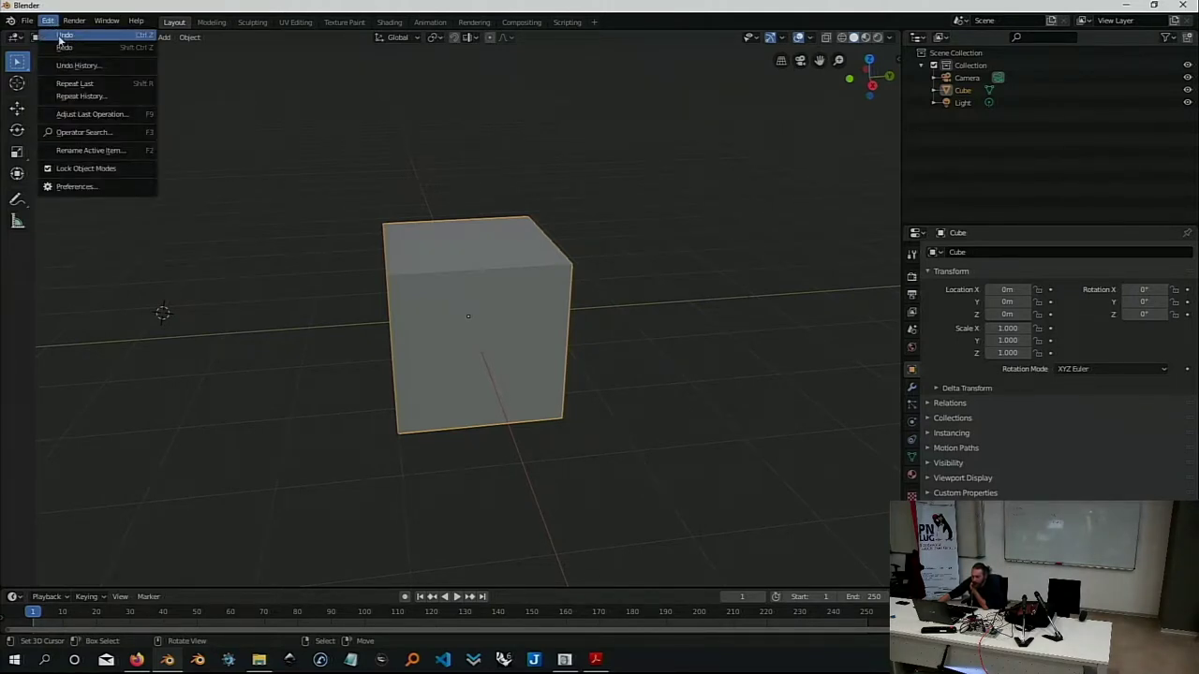
{"action": "left_click", "coordinate": [91, 186]}
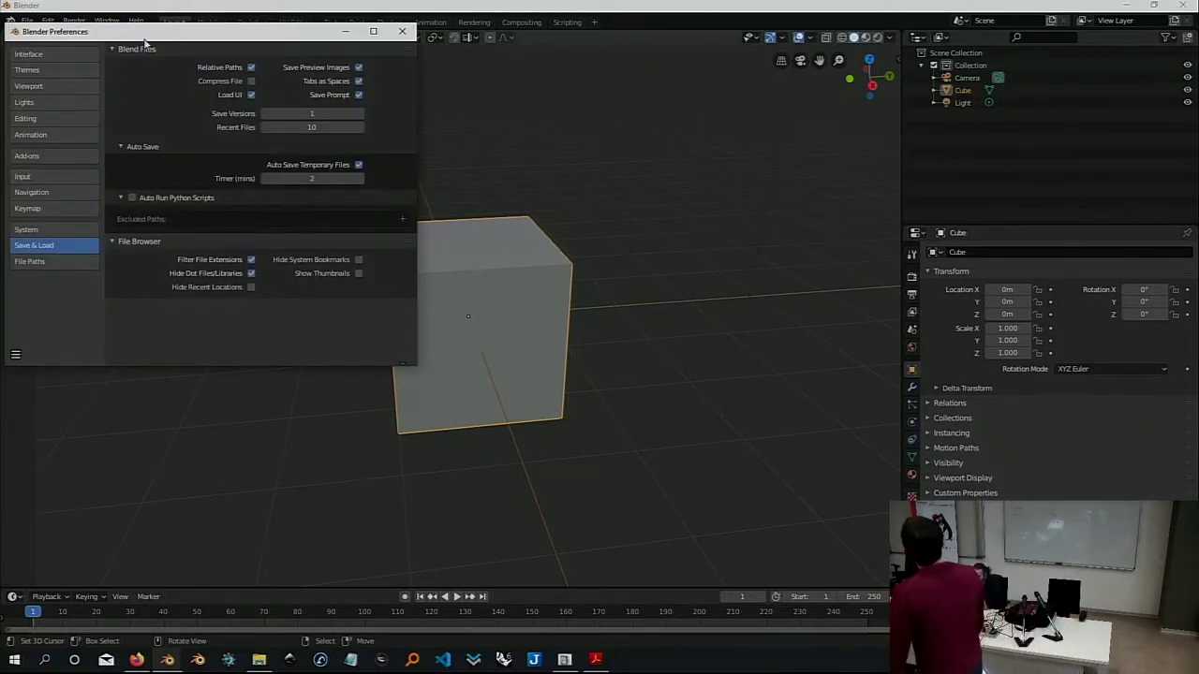
{"action": "left_click", "coordinate": [124, 75]}
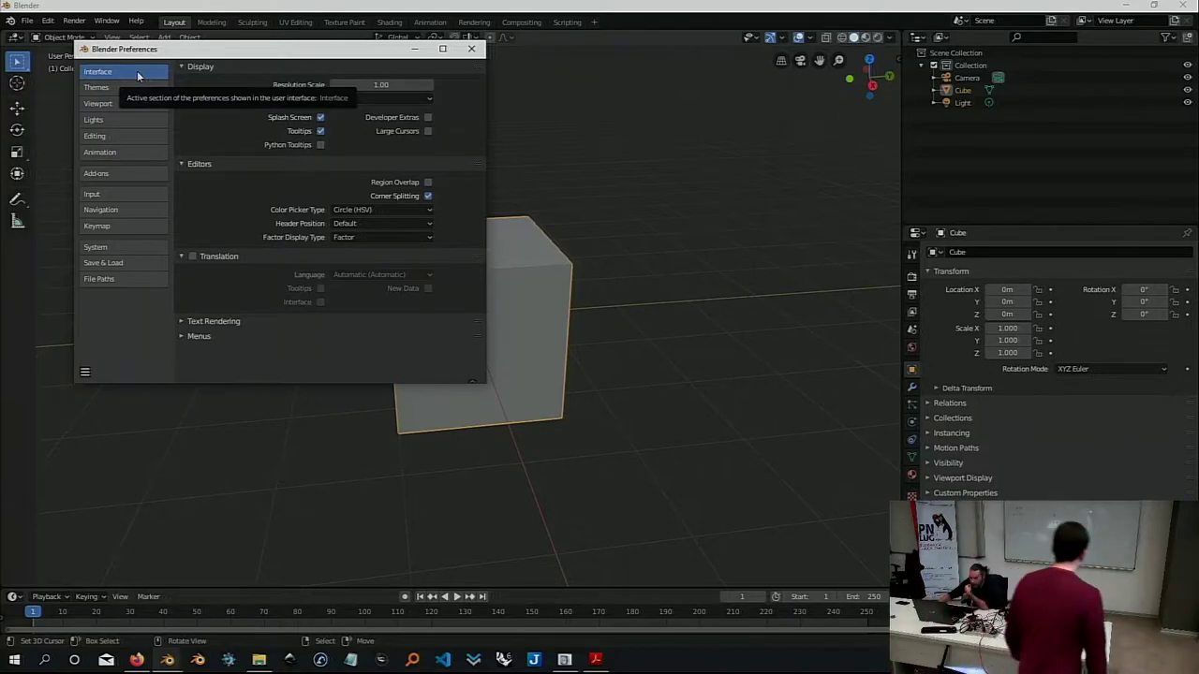
Enable Emulate Numpad in the Input preferences, leaving Emulate 3 Button Mouse off
{"action": "left_click", "coordinate": [126, 192]}
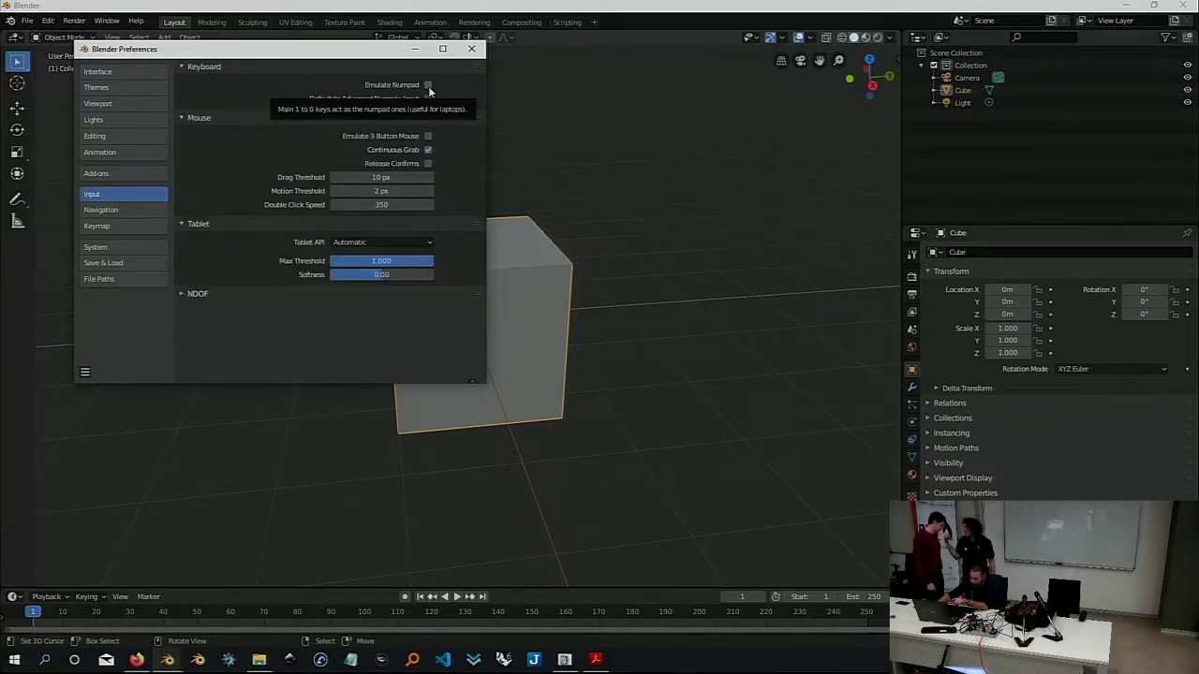
{"action": "left_click", "coordinate": [428, 86]}
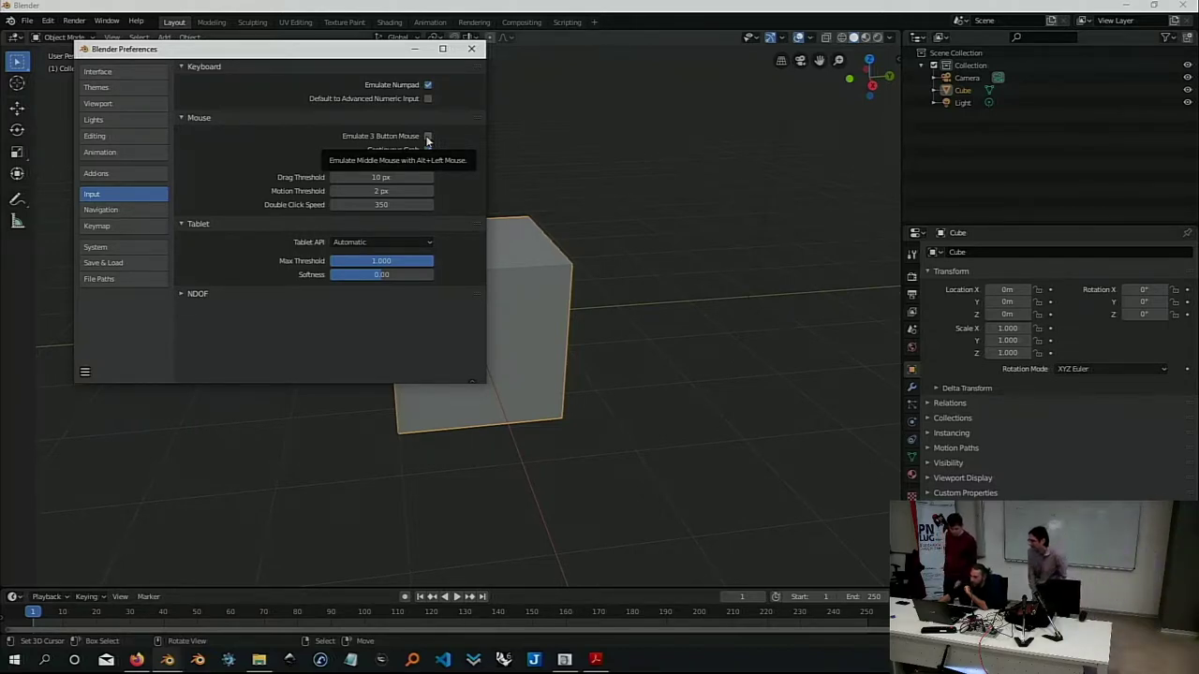
{"action": "left_click", "coordinate": [426, 137]}
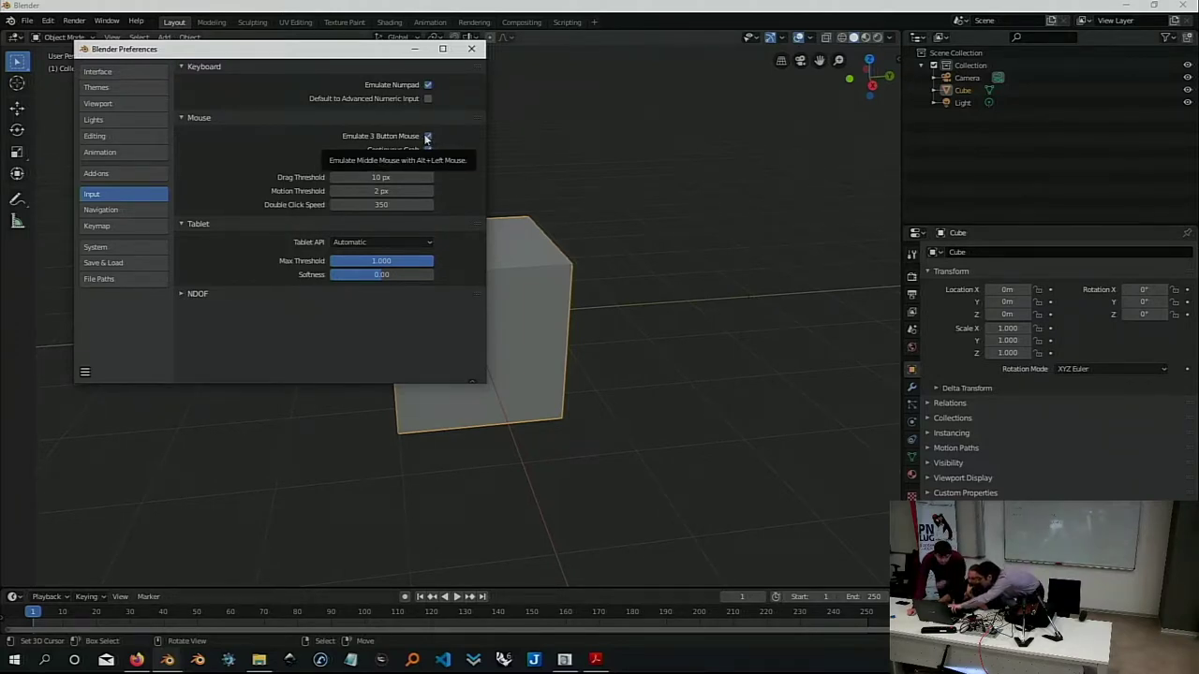
{"action": "left_click", "coordinate": [426, 137]}
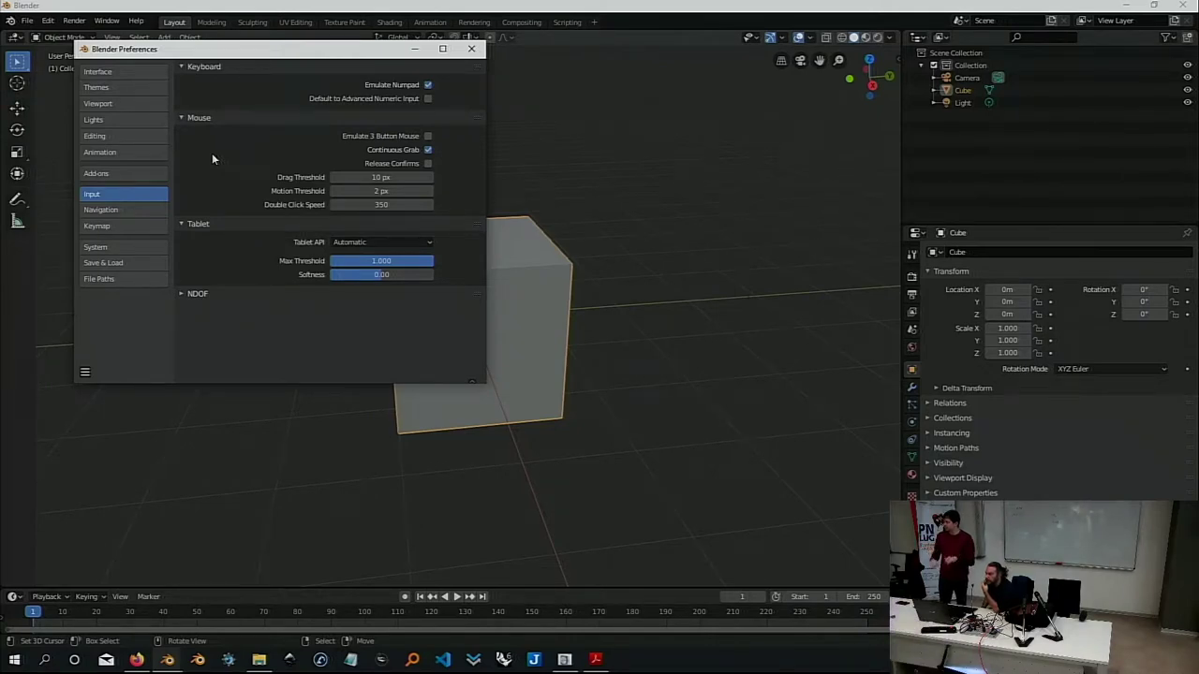
{"action": "left_click", "coordinate": [122, 73]}
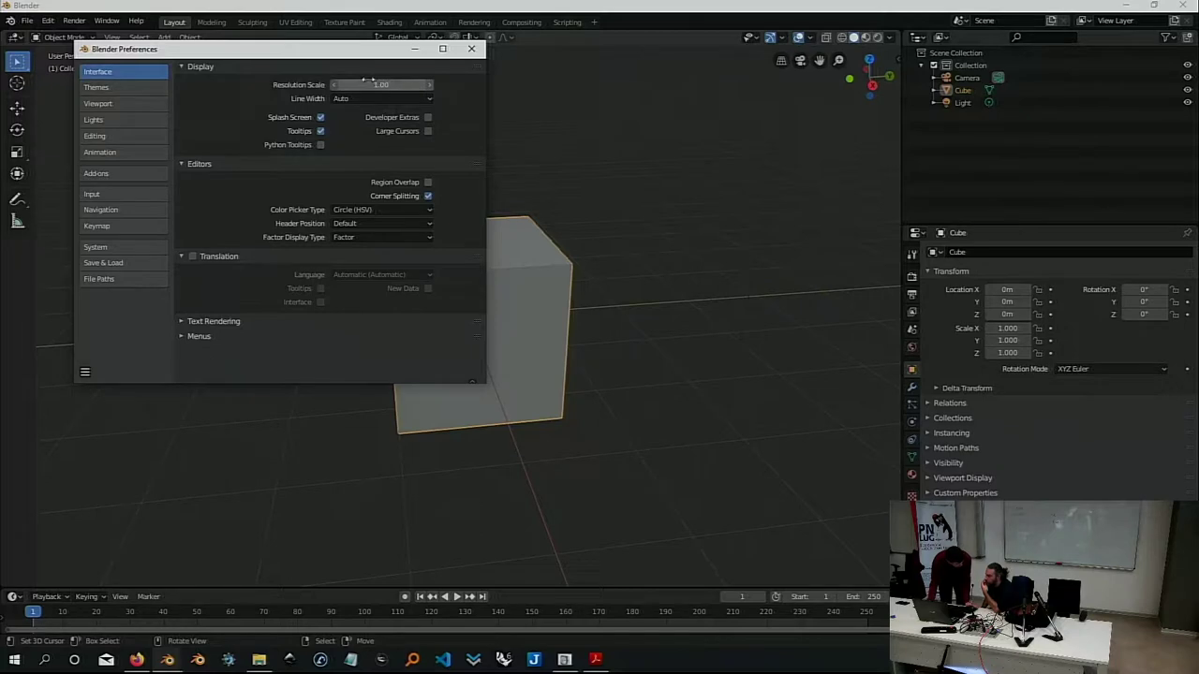
Close the Preferences window and show the Preferences editor in the Properties area instead
{"action": "left_click", "coordinate": [471, 48]}
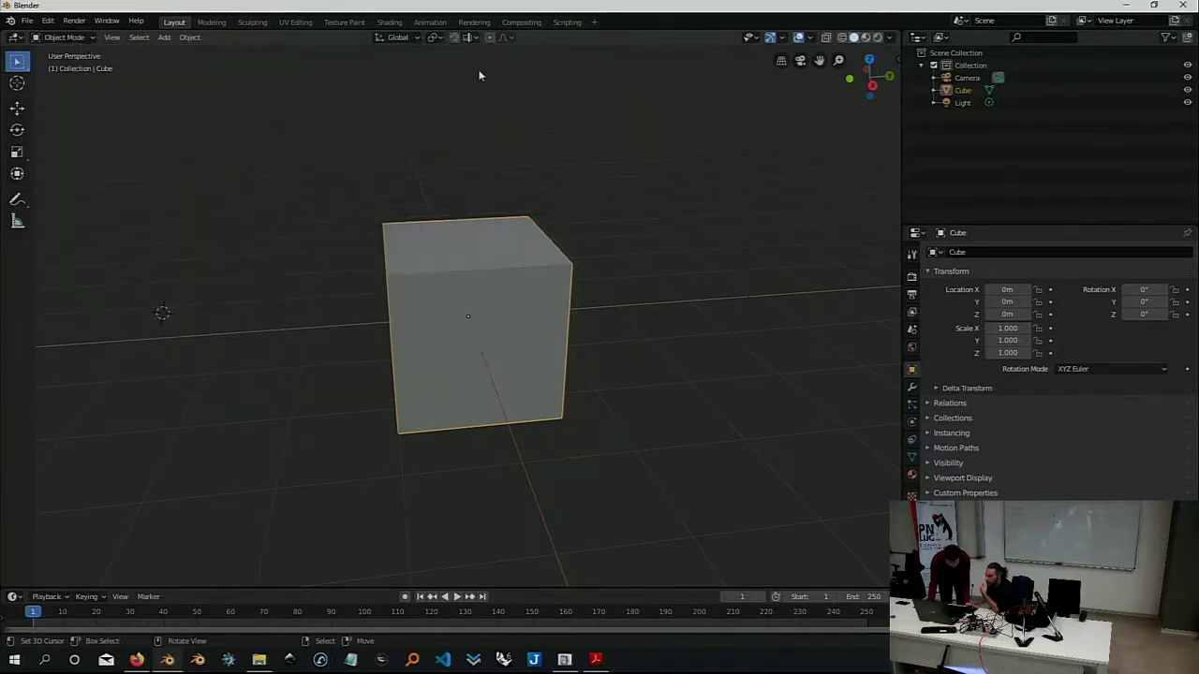
{"action": "left_click", "coordinate": [27, 20]}
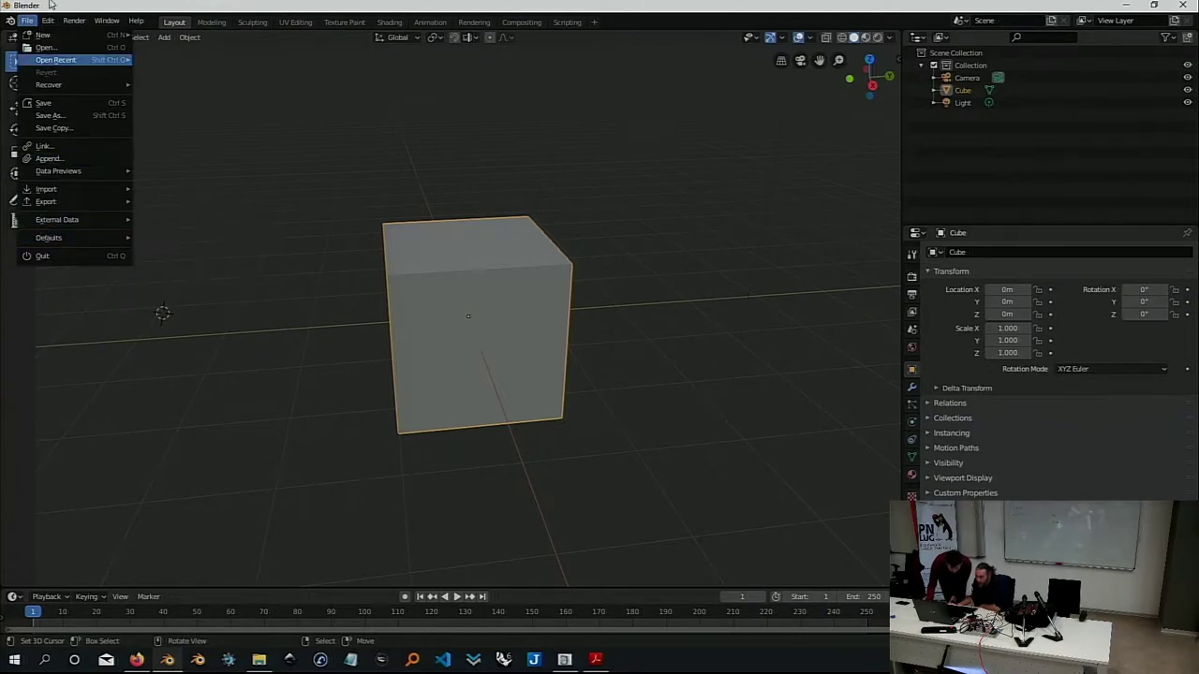
{"action": "left_click", "coordinate": [917, 238]}
{"action": "left_click", "coordinate": [911, 320]}
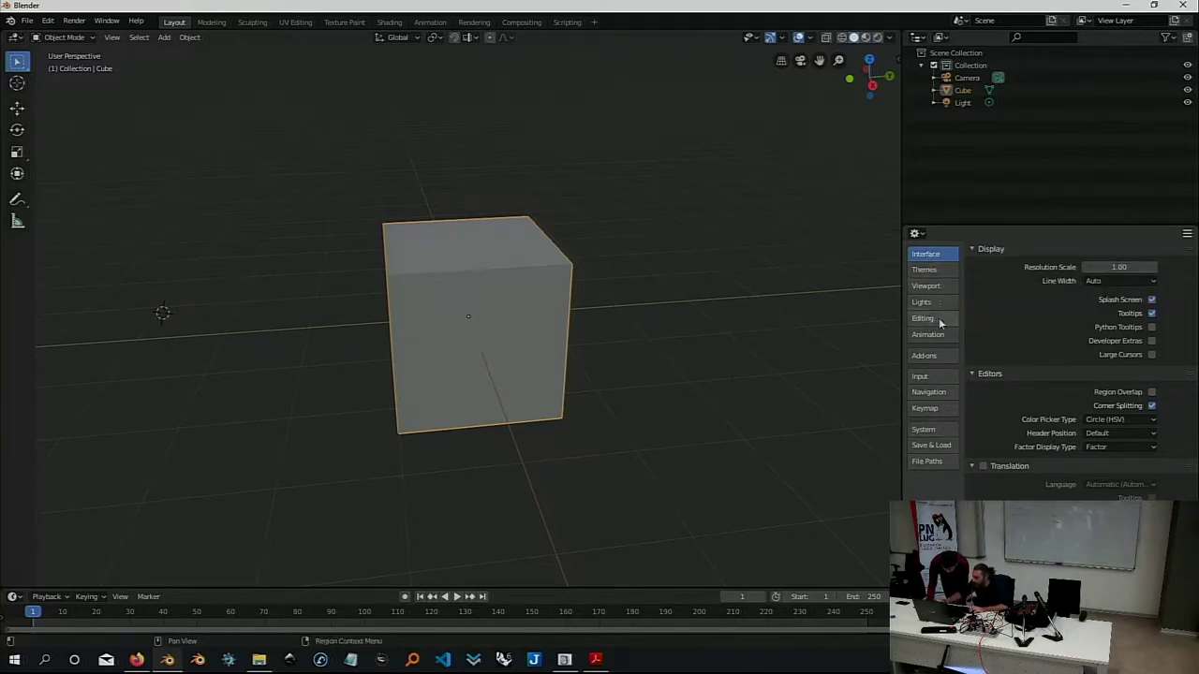
Switch the embedded Preferences area back to the Properties editor showing the Cube
{"action": "left_click", "coordinate": [923, 377]}
{"action": "left_click", "coordinate": [916, 234]}
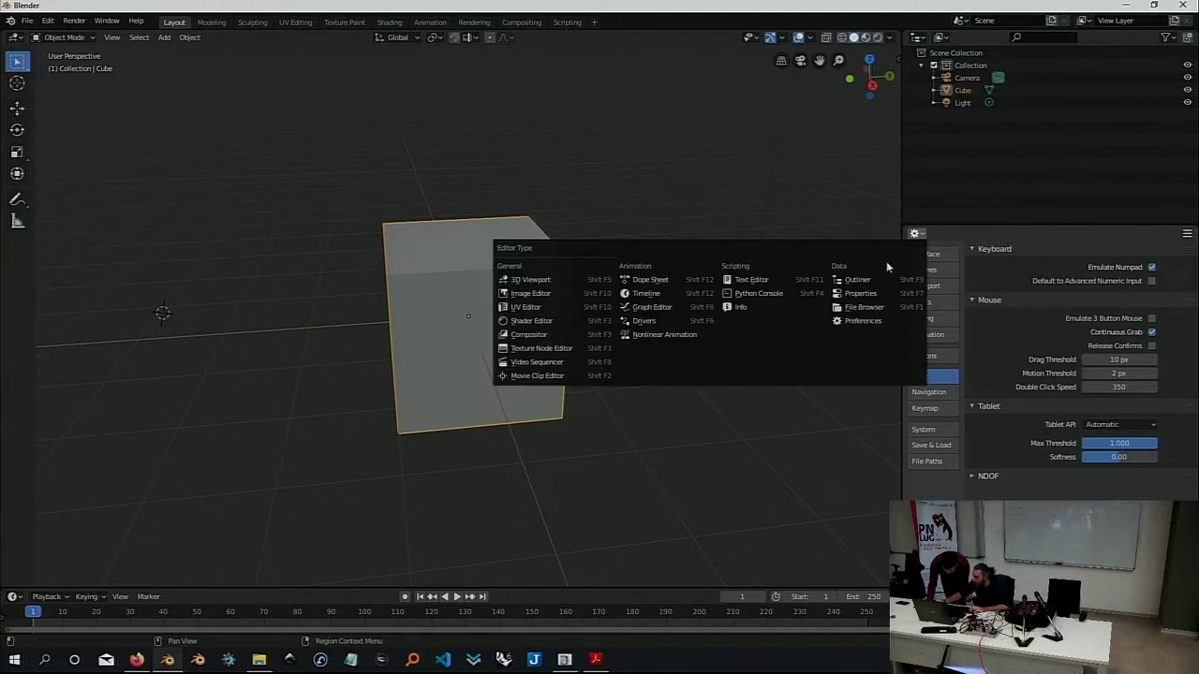
{"action": "left_click", "coordinate": [858, 293]}
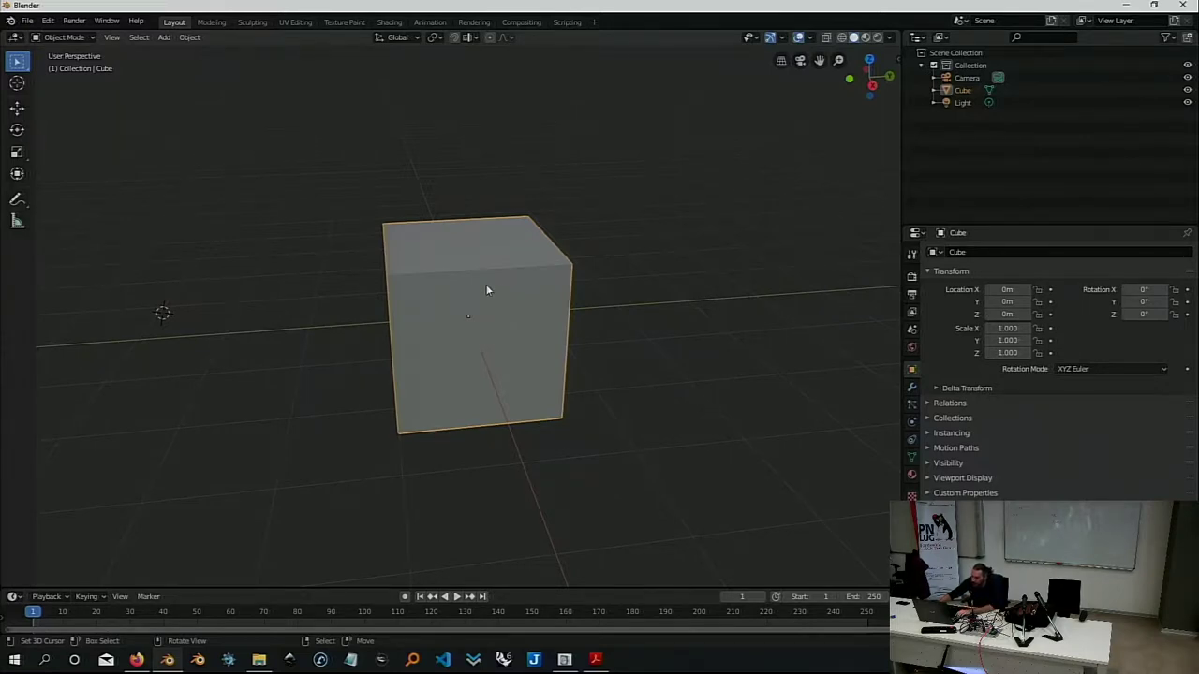
Orbit around the cube and drag the Outliner border up to enlarge the Properties editor
{"action": "middle_click_drag", "start_coordinate": [487, 291], "coordinate": [515, 278]}
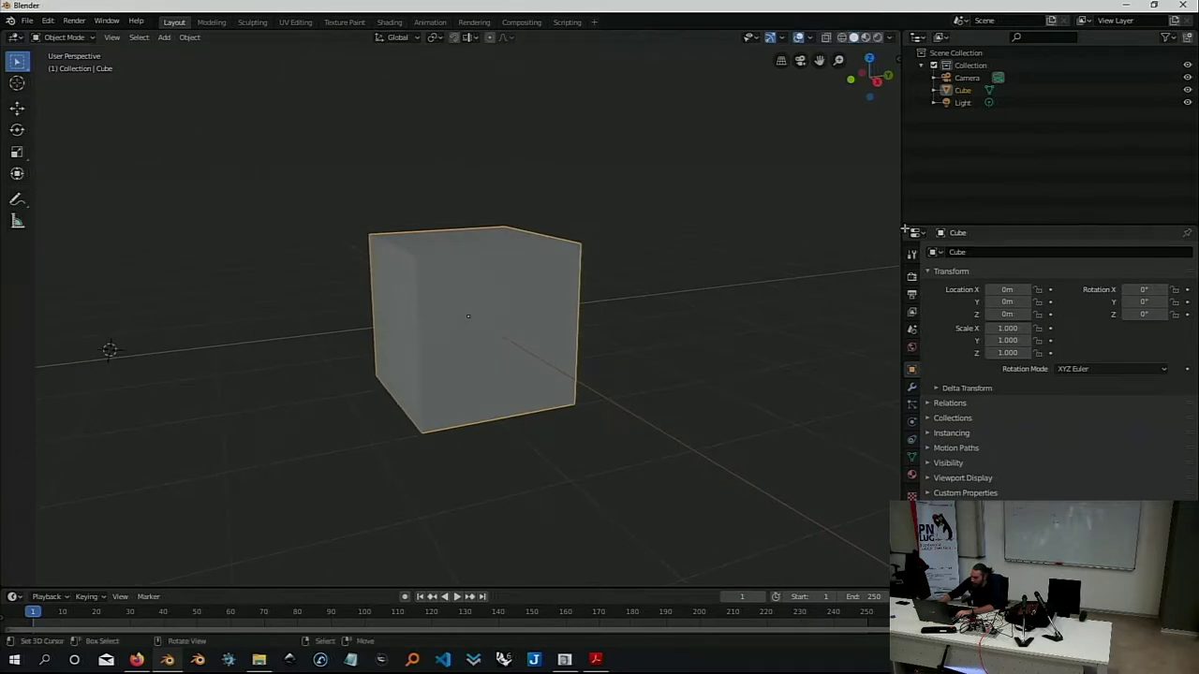
{"action": "left_click_drag", "start_coordinate": [971, 222], "coordinate": [971, 142]}
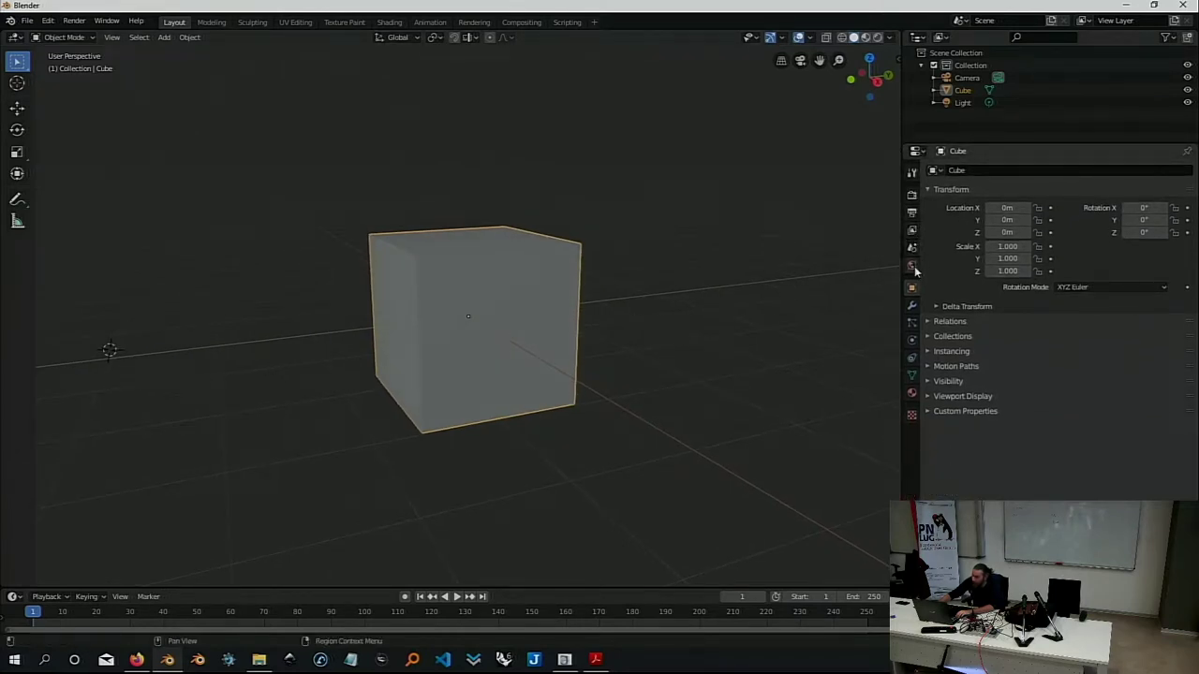
{"action": "mouse_move", "coordinate": [515, 287]}
{"action": "middle_mouse_down"}
{"action": "mouse_move", "coordinate": [496, 305]}
{"action": "mouse_move", "coordinate": [530, 275]}
{"action": "mouse_move", "coordinate": [503, 308]}
{"action": "mouse_move", "coordinate": [521, 310]}
{"action": "mouse_move", "coordinate": [501, 298]}
{"action": "middle_mouse_up"}
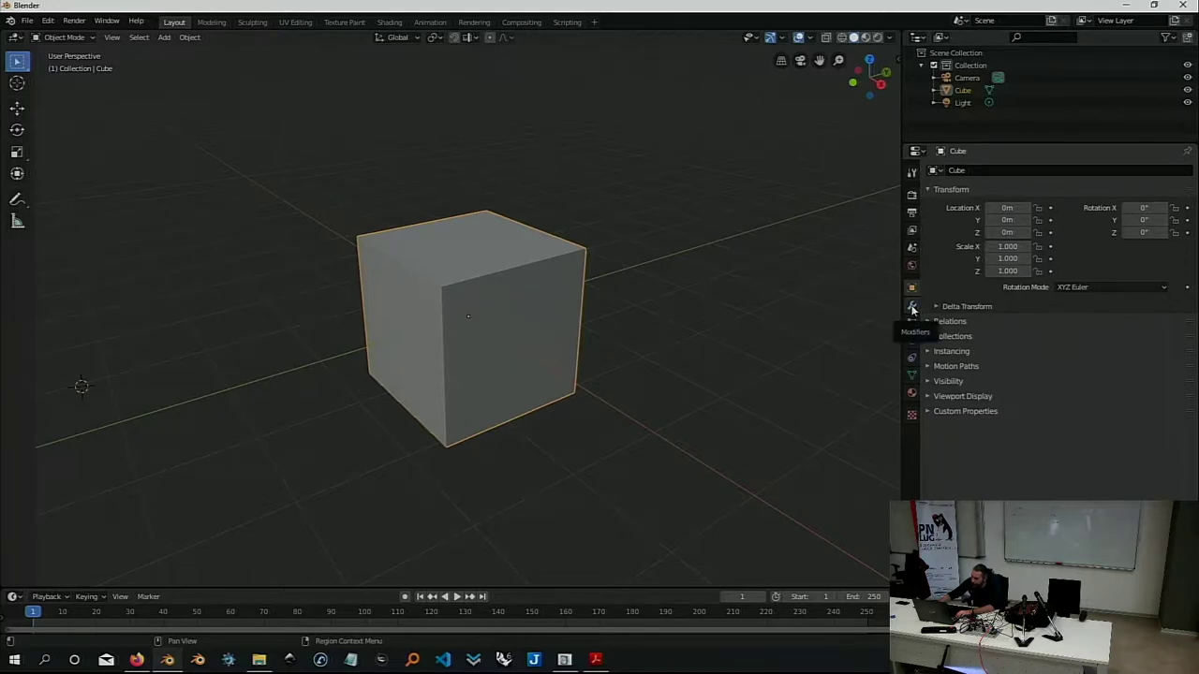
Show the Cube's Modifier Properties and open its Add Modifier list
{"action": "left_click", "coordinate": [914, 310]}
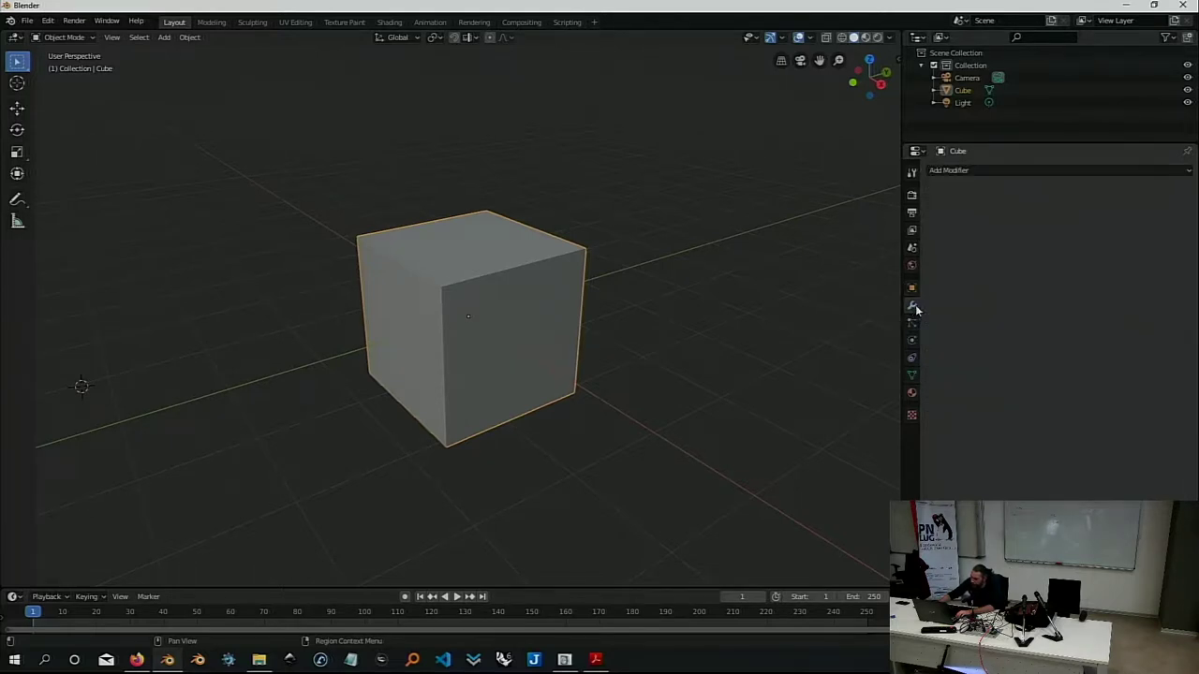
{"action": "left_click", "coordinate": [976, 170]}
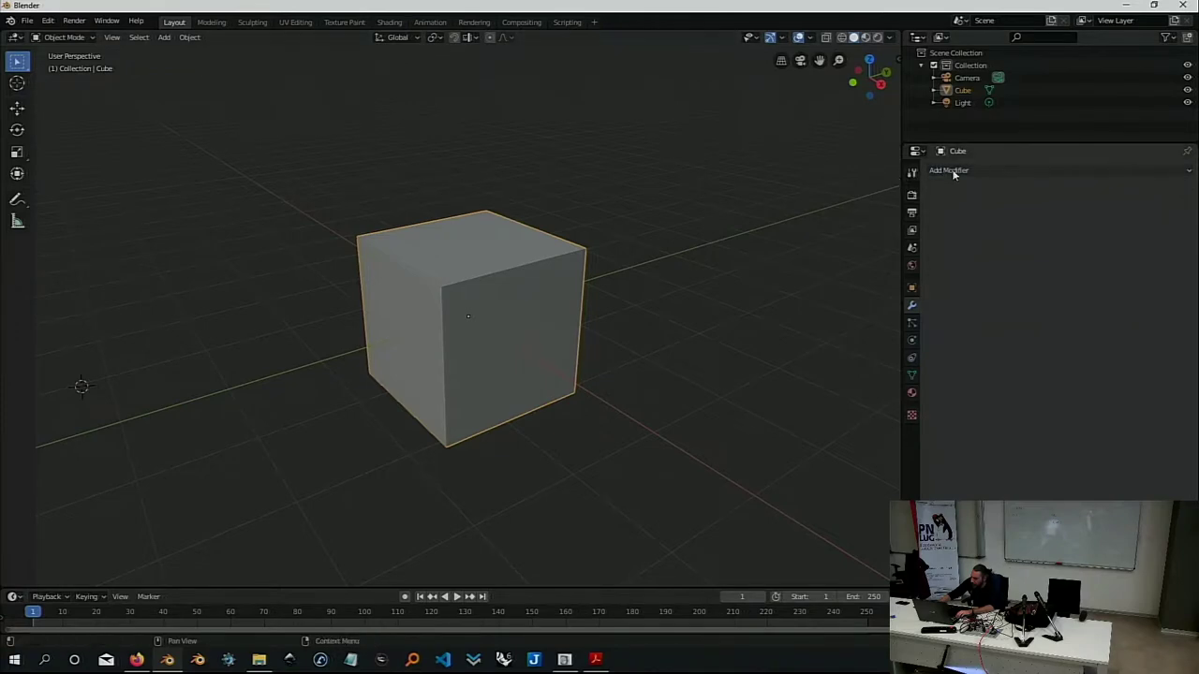
{"action": "left_click", "coordinate": [959, 170]}
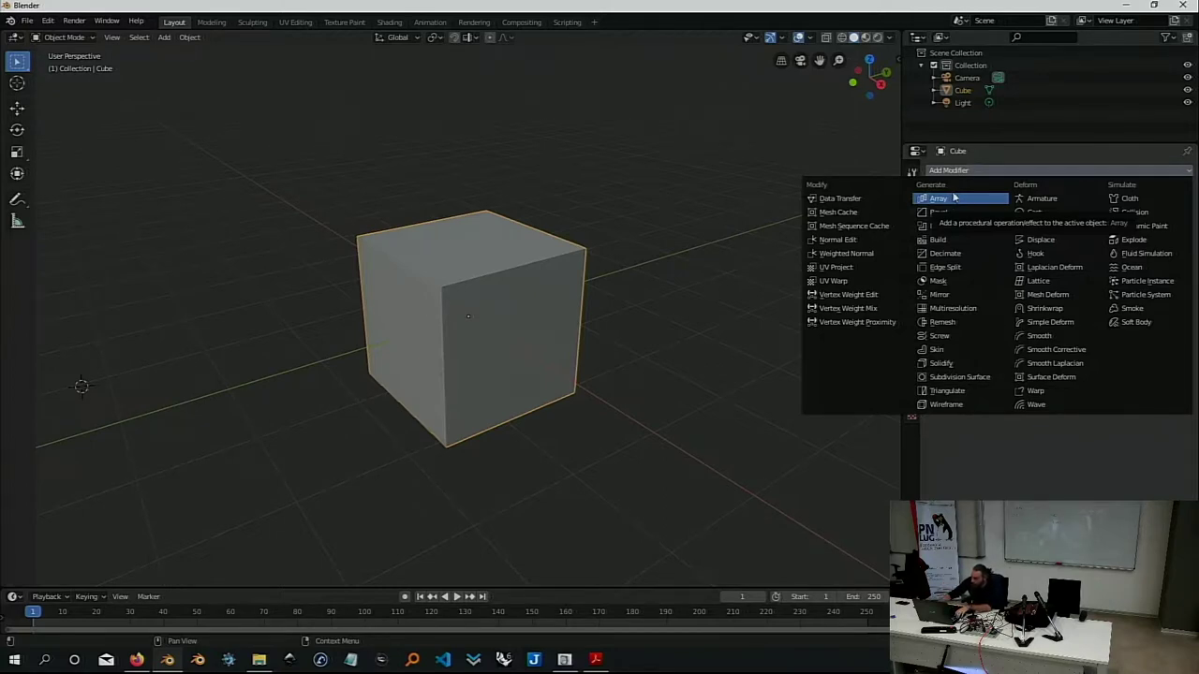
Add a Subdivision Surface modifier to the cube, inspect it, and toggle its viewport display off and on
{"action": "left_click", "coordinate": [970, 380]}
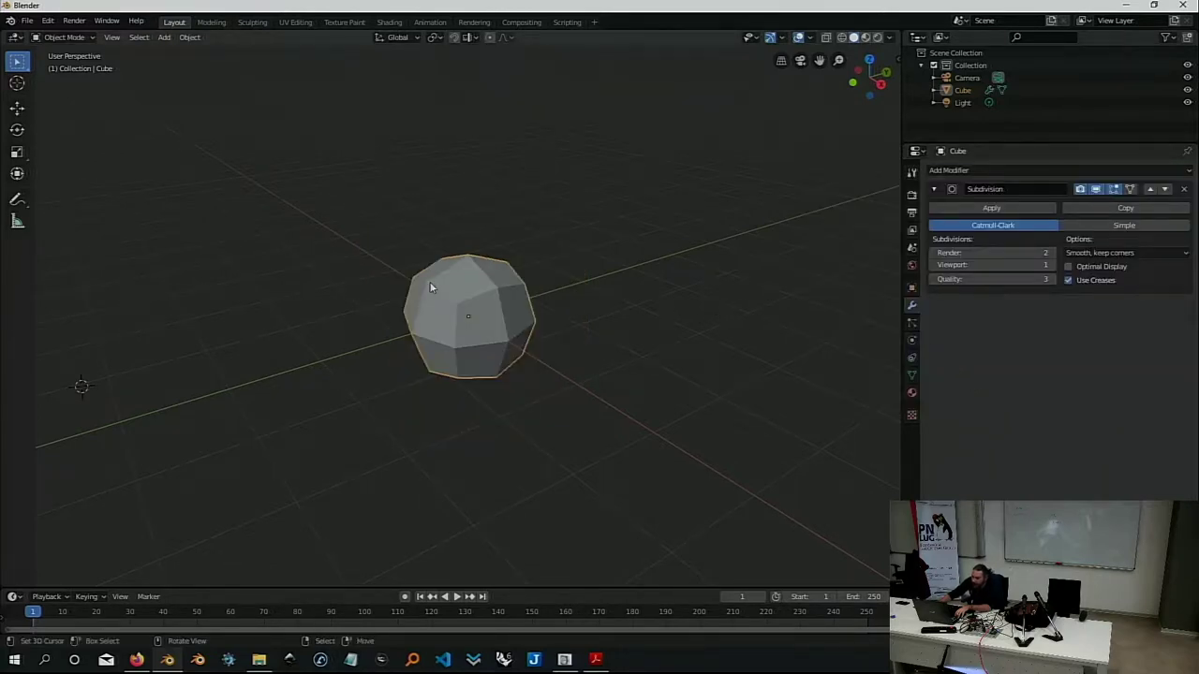
{"action": "mouse_move", "coordinate": [458, 305]}
{"action": "middle_mouse_down"}
{"action": "mouse_move", "coordinate": [566, 299]}
{"action": "mouse_move", "coordinate": [565, 328]}
{"action": "mouse_move", "coordinate": [506, 316]}
{"action": "mouse_move", "coordinate": [482, 326]}
{"action": "middle_mouse_up"}
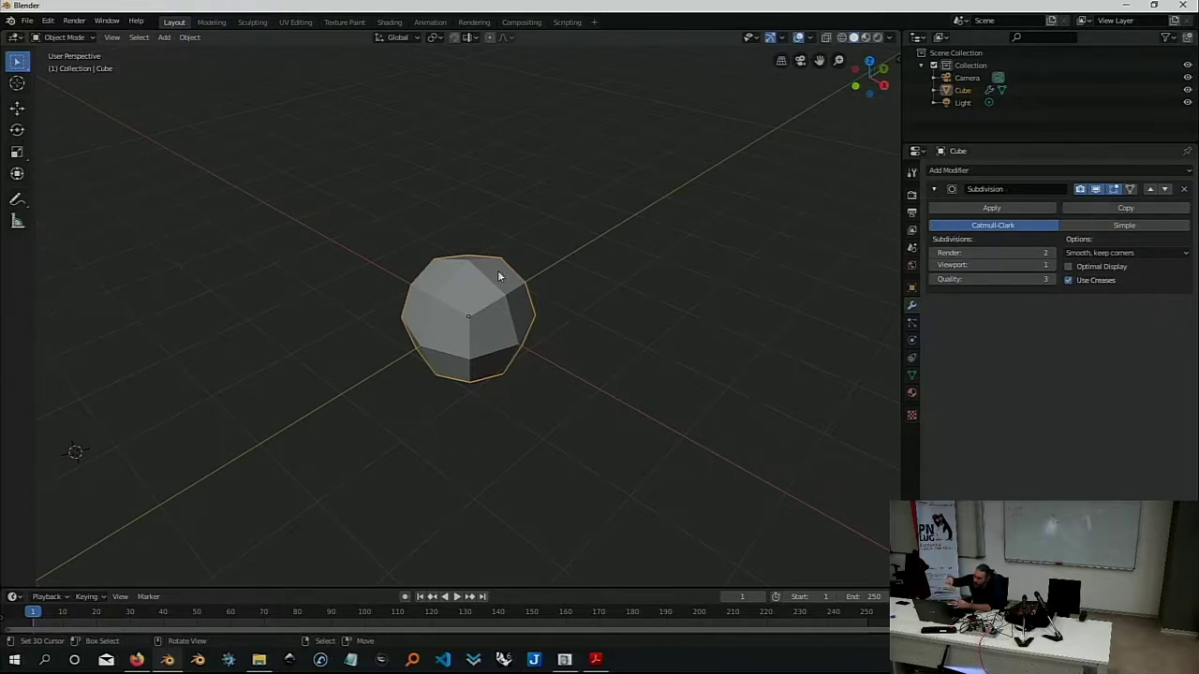
{"action": "middle_click_drag", "start_coordinate": [522, 280], "coordinate": [486, 323]}
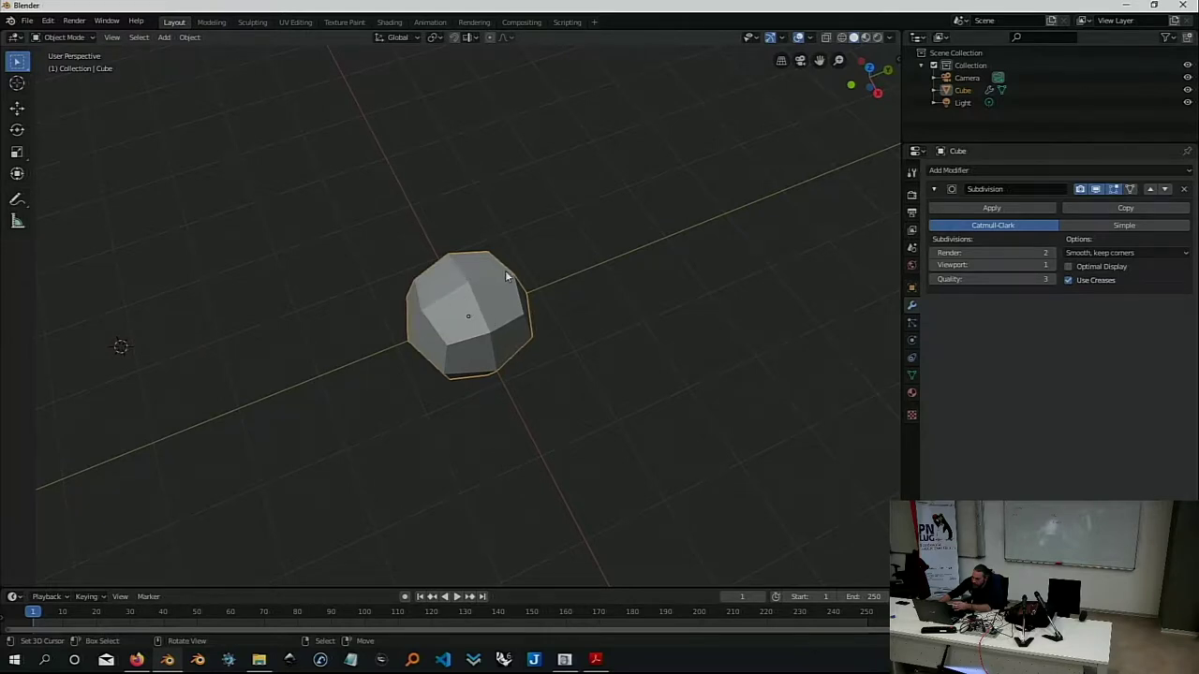
{"action": "mouse_move", "coordinate": [450, 290]}
{"action": "middle_mouse_down"}
{"action": "mouse_move", "coordinate": [477, 313]}
{"action": "mouse_move", "coordinate": [454, 283]}
{"action": "middle_mouse_up"}
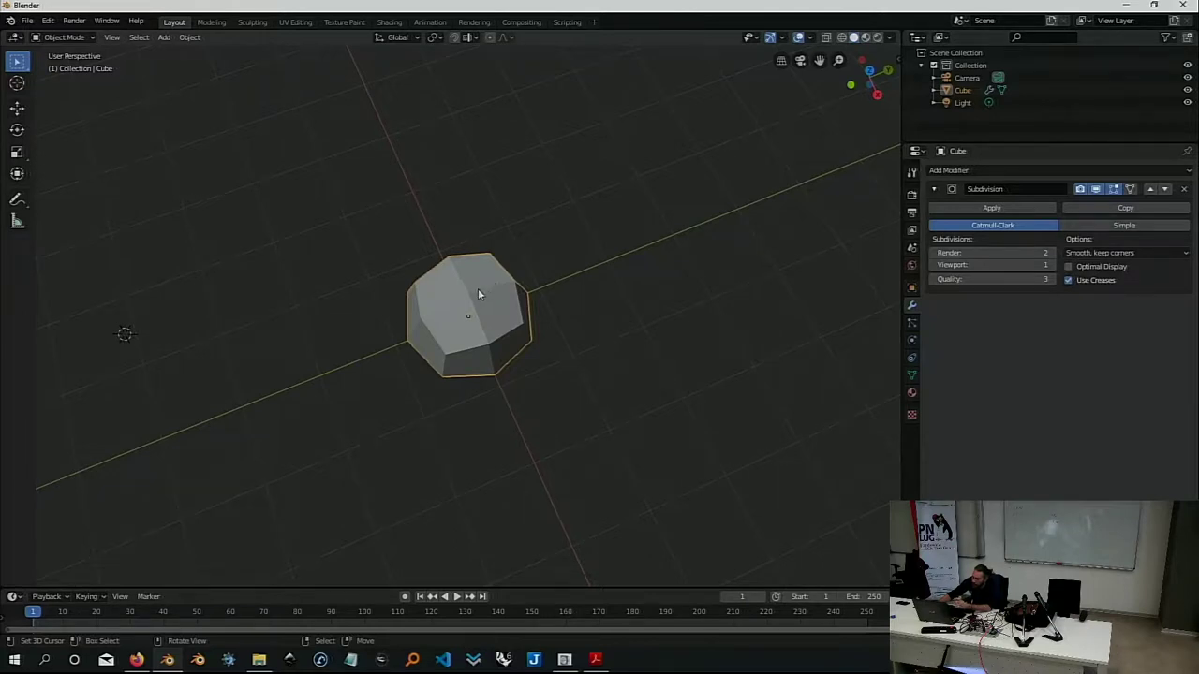
{"action": "middle_click_drag", "start_coordinate": [478, 288], "coordinate": [862, 270]}
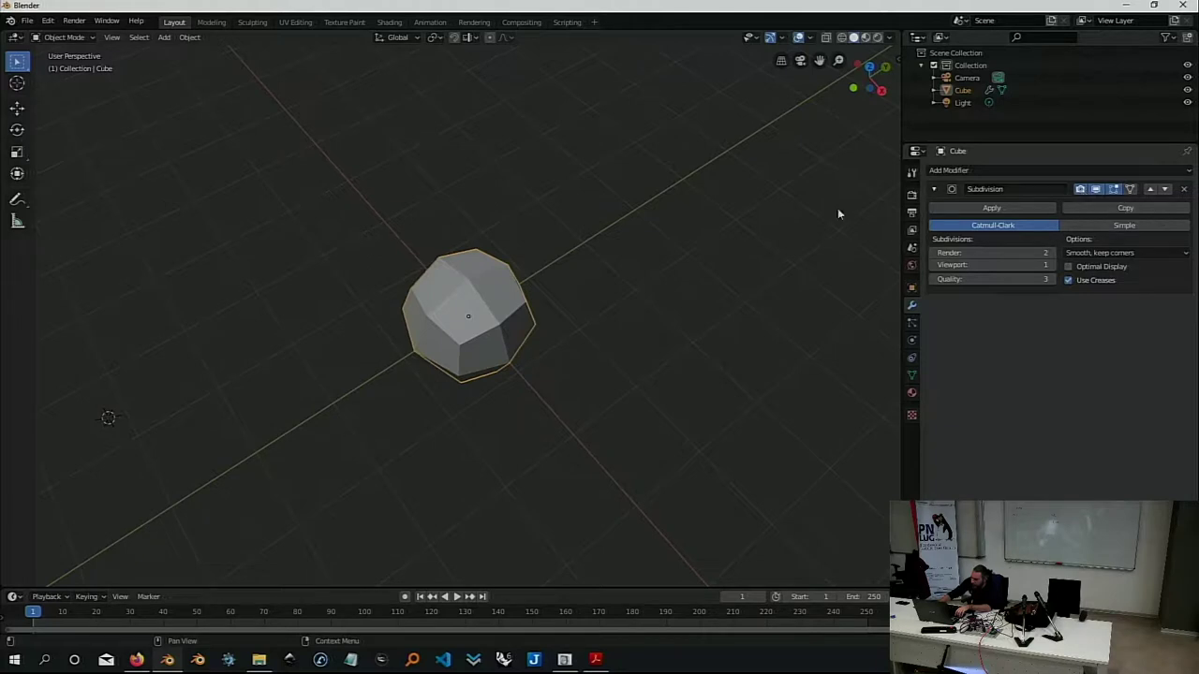
{"action": "middle_click_drag", "start_coordinate": [484, 305], "coordinate": [474, 290]}
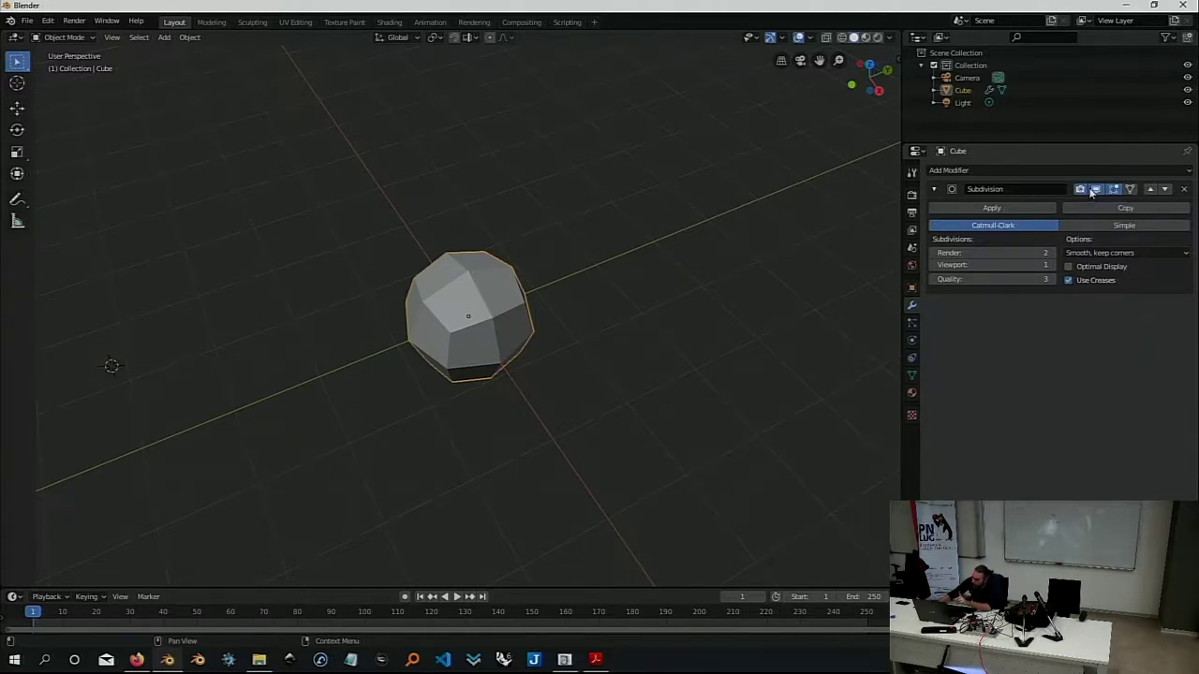
{"action": "left_click", "coordinate": [1098, 190]}
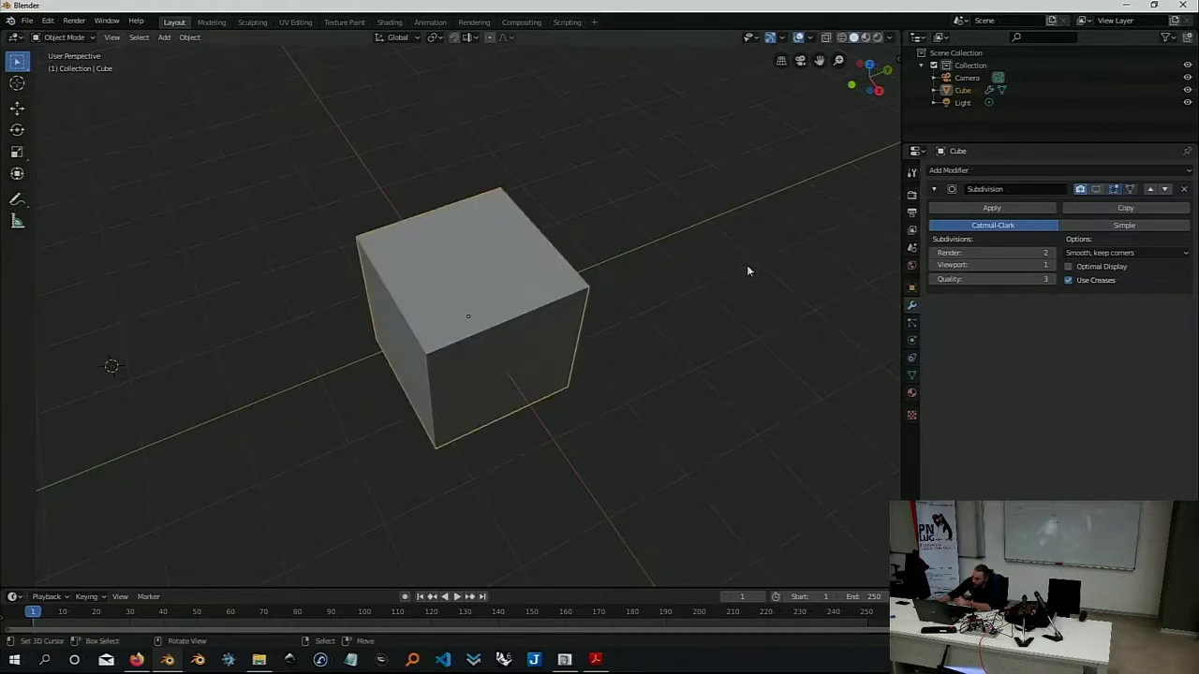
{"action": "left_click", "coordinate": [1096, 189]}
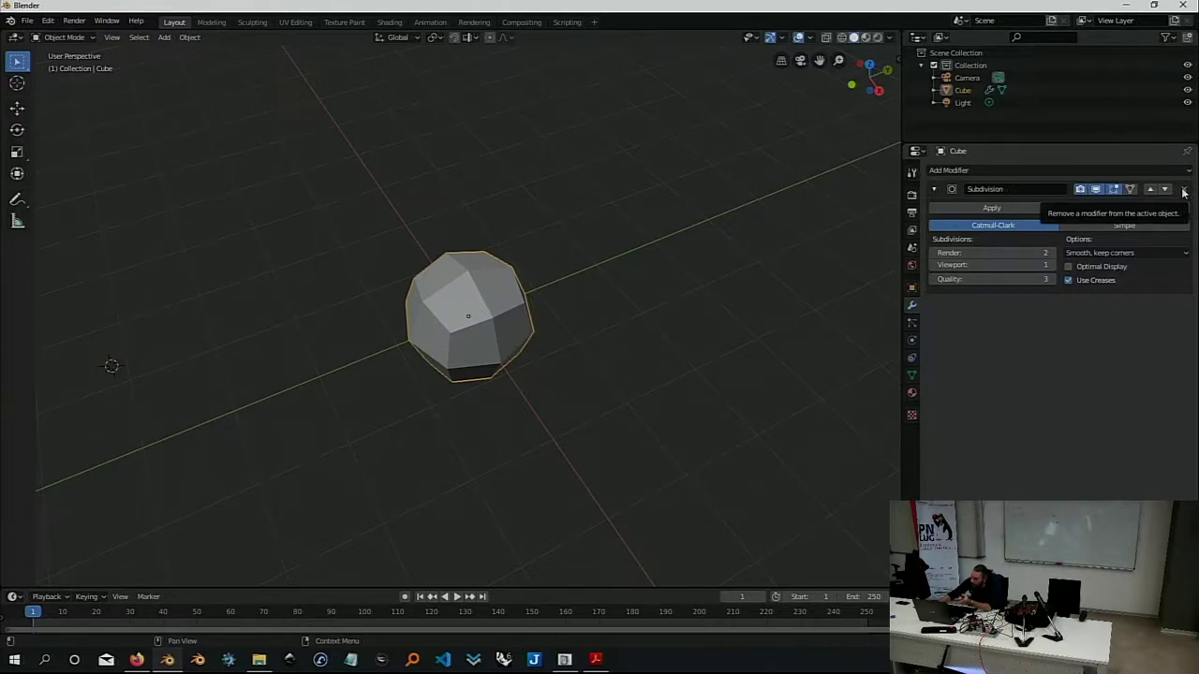
Remove the existing Subdivision modifier and add a fresh Subdivision Surface modifier to the sphere
{"action": "left_click", "coordinate": [1184, 191]}
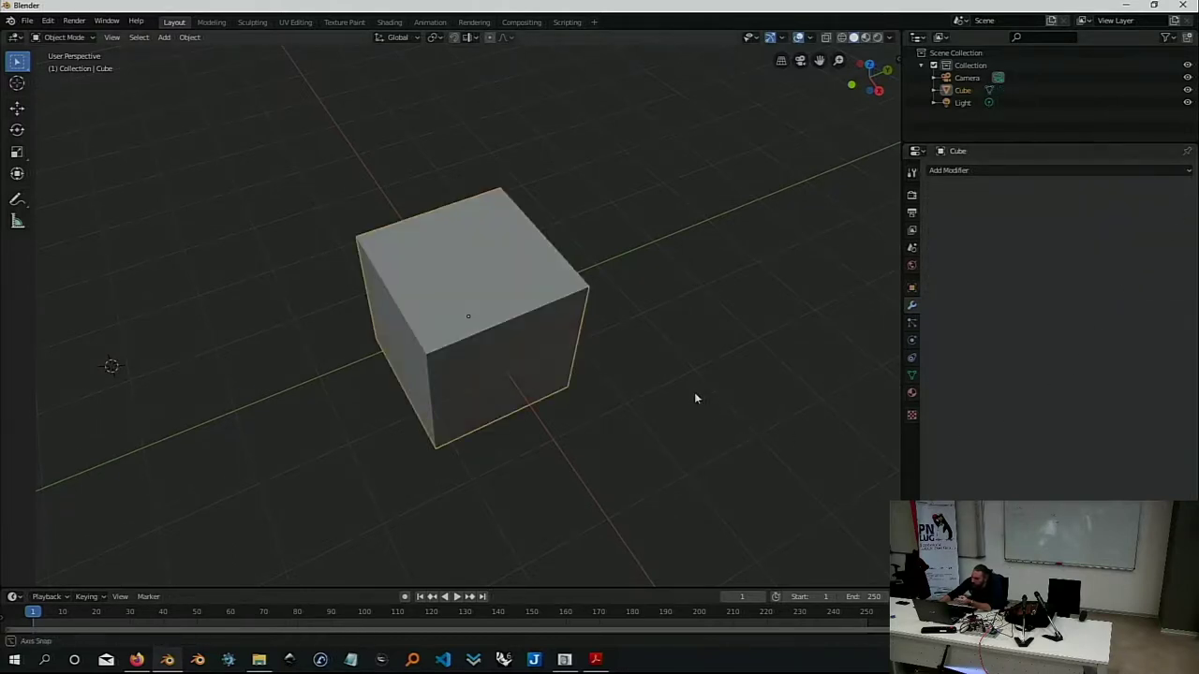
{"action": "middle_click_drag", "start_coordinate": [695, 398], "coordinate": [685, 361]}
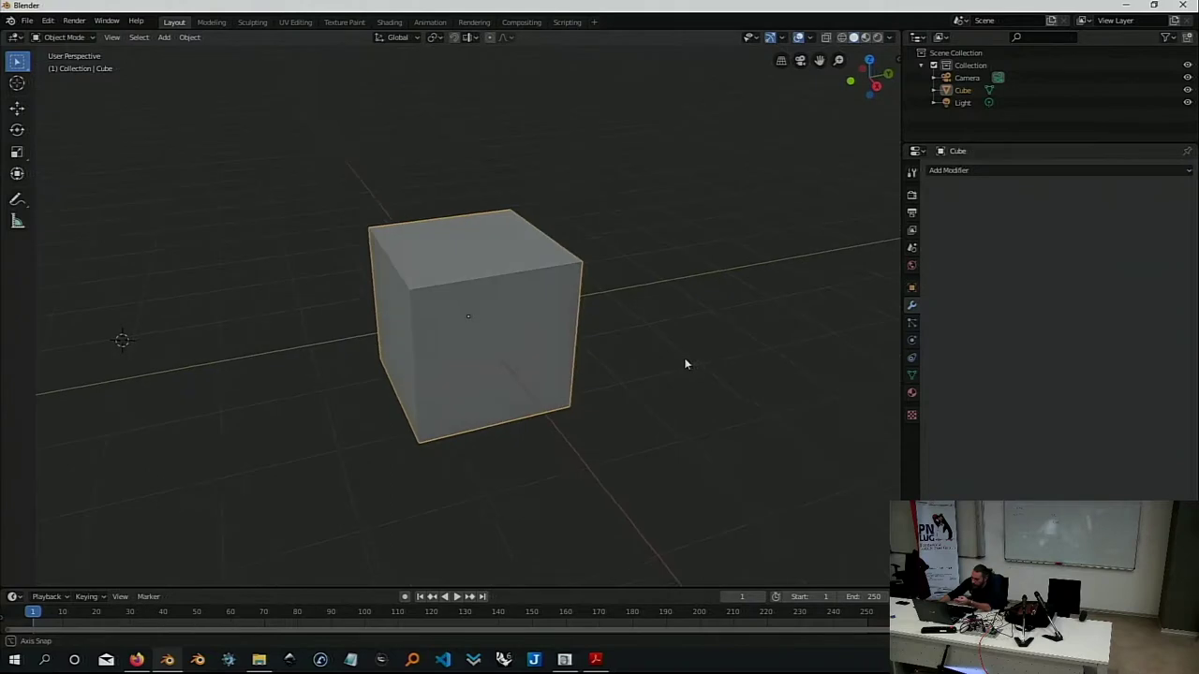
{"action": "left_click", "coordinate": [968, 172]}
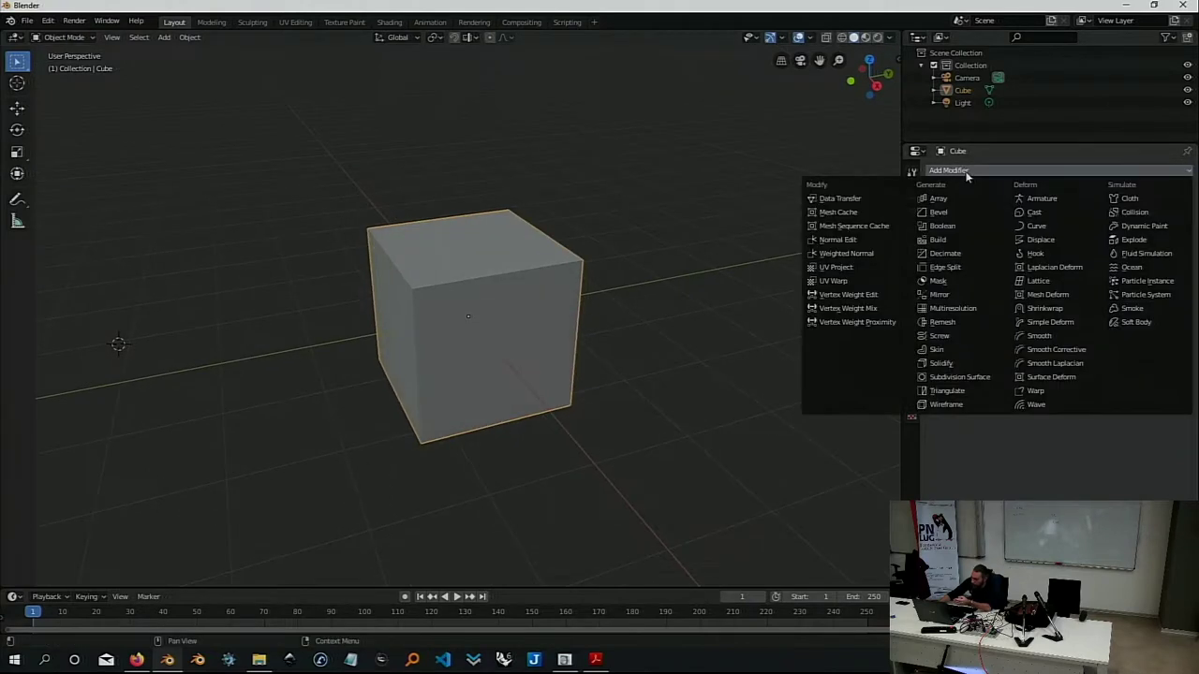
{"action": "left_click", "coordinate": [965, 378]}
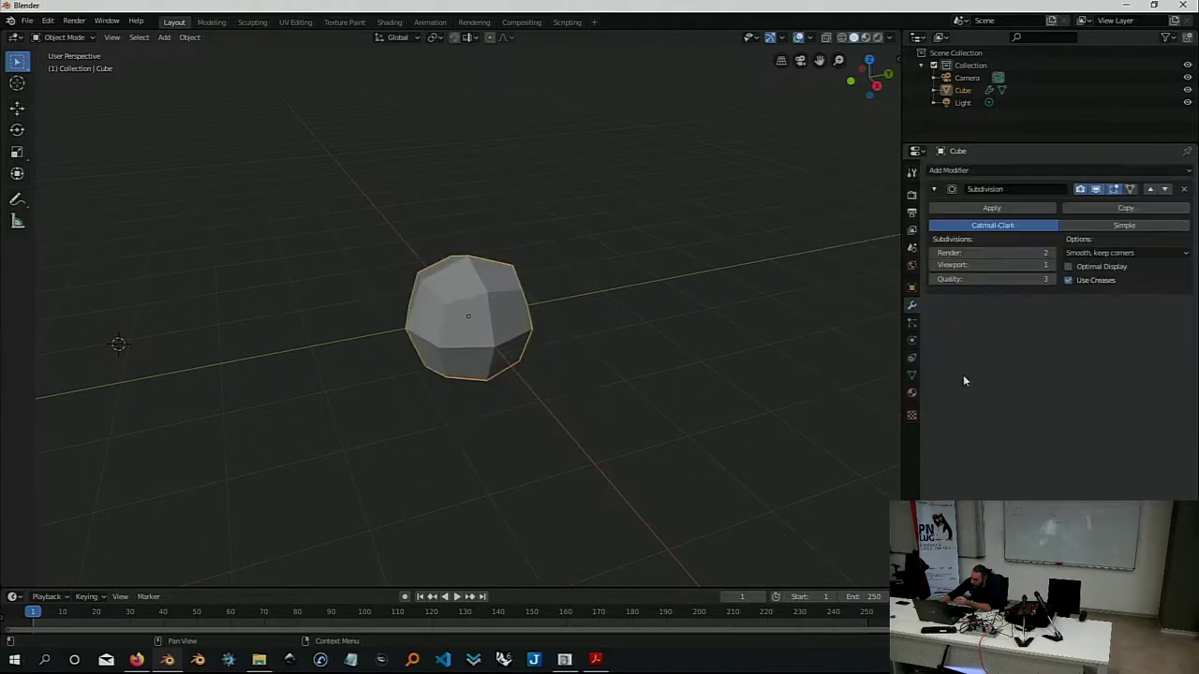
{"action": "left_click", "coordinate": [1012, 170]}
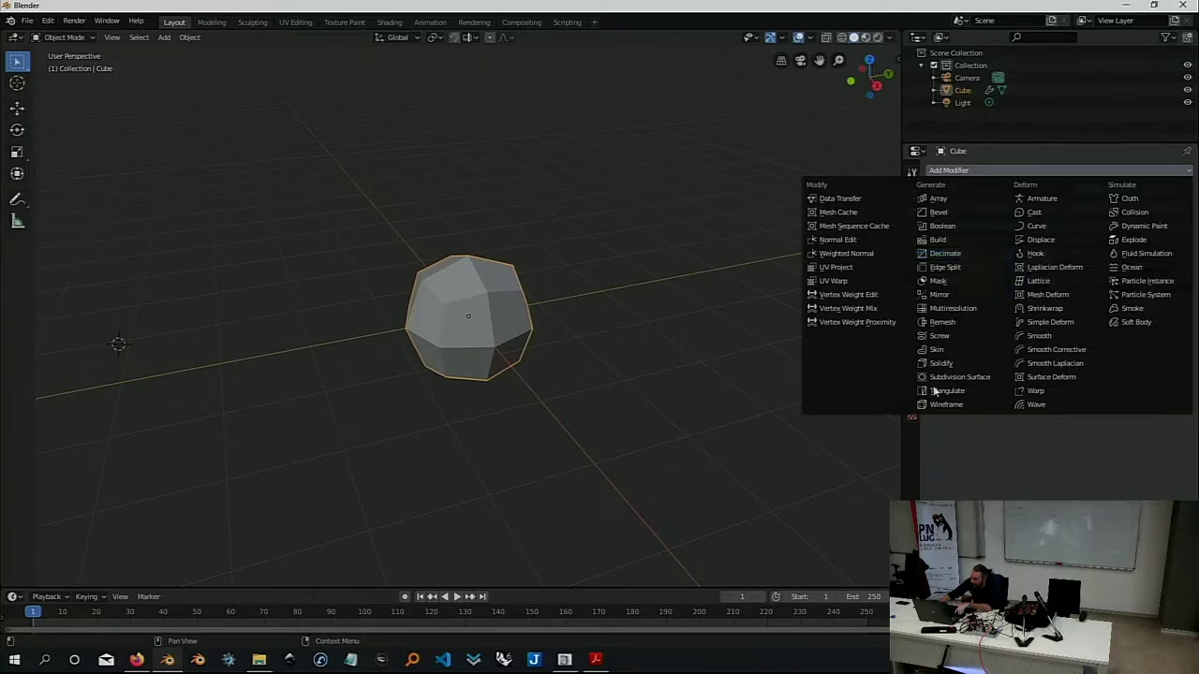
{"action": "left_click", "coordinate": [960, 377]}
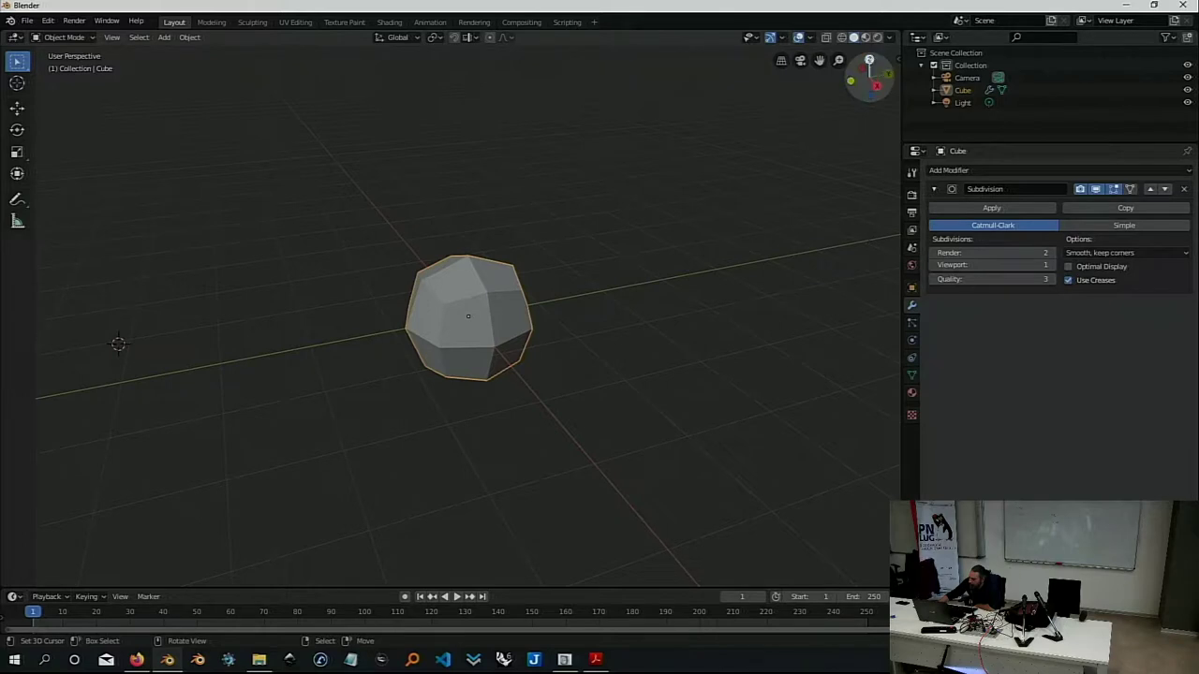
{"action": "middle_click_drag", "start_coordinate": [864, 114], "coordinate": [796, 121]}
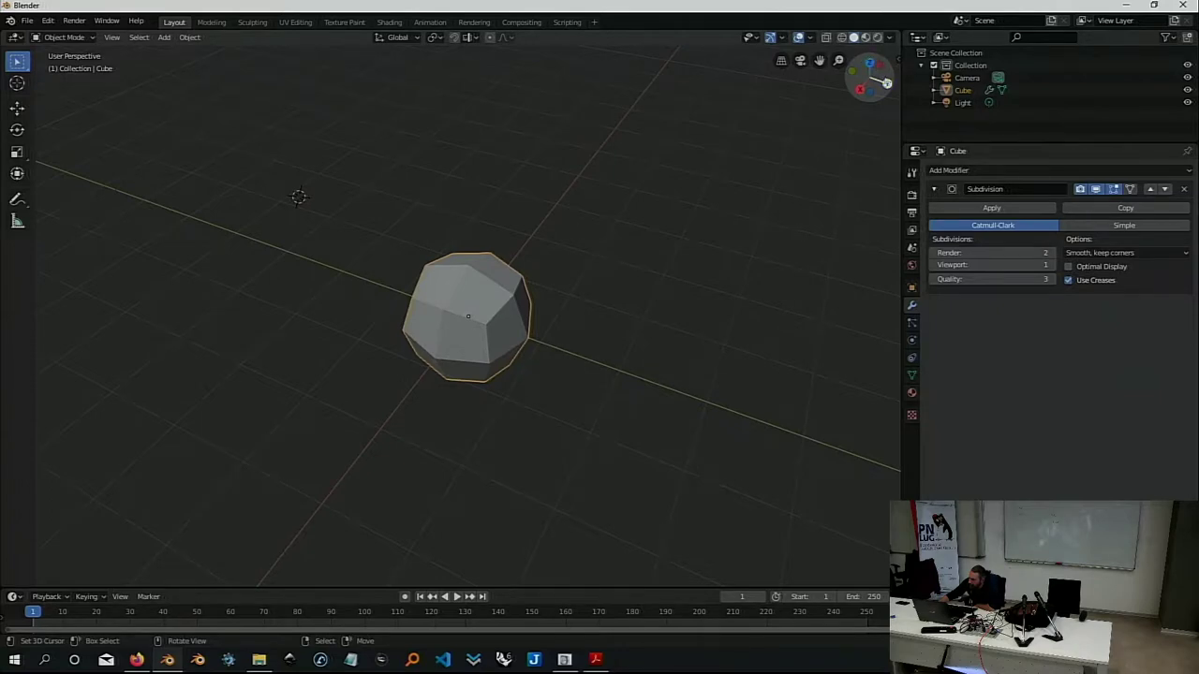
{"action": "middle_click_drag", "start_coordinate": [876, 77], "coordinate": [867, 89]}
{"action": "left_click_drag", "start_coordinate": [867, 89], "coordinate": [888, 79]}
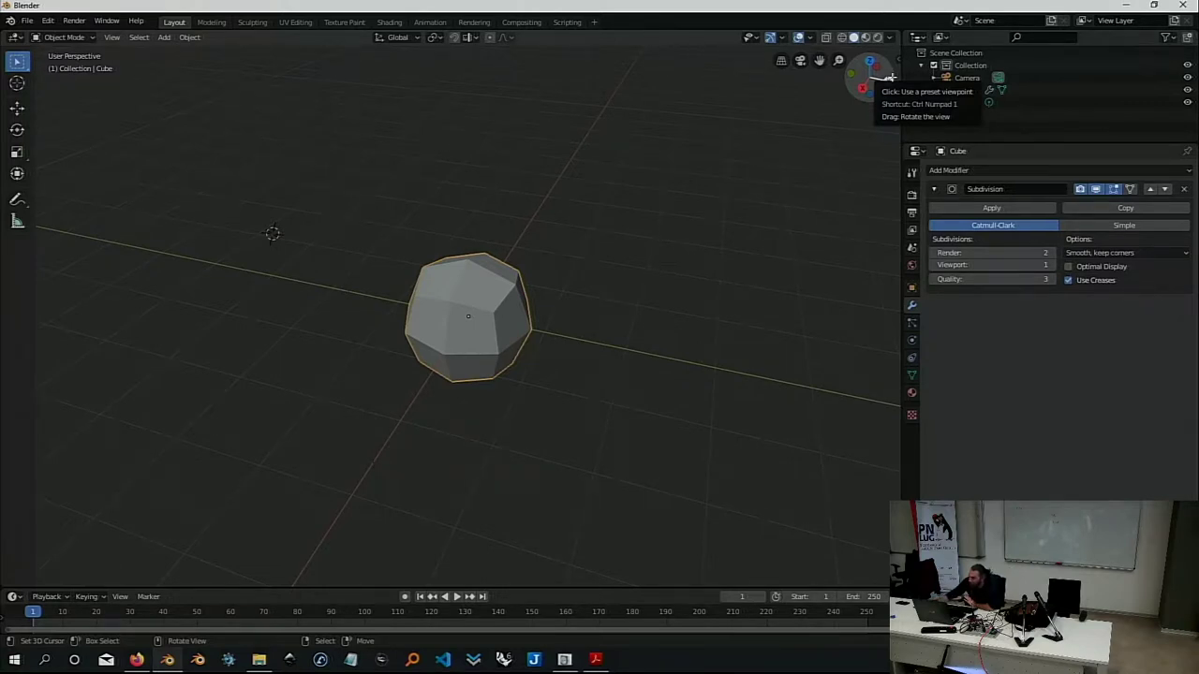
{"action": "left_click_drag", "start_coordinate": [886, 81], "coordinate": [856, 101]}
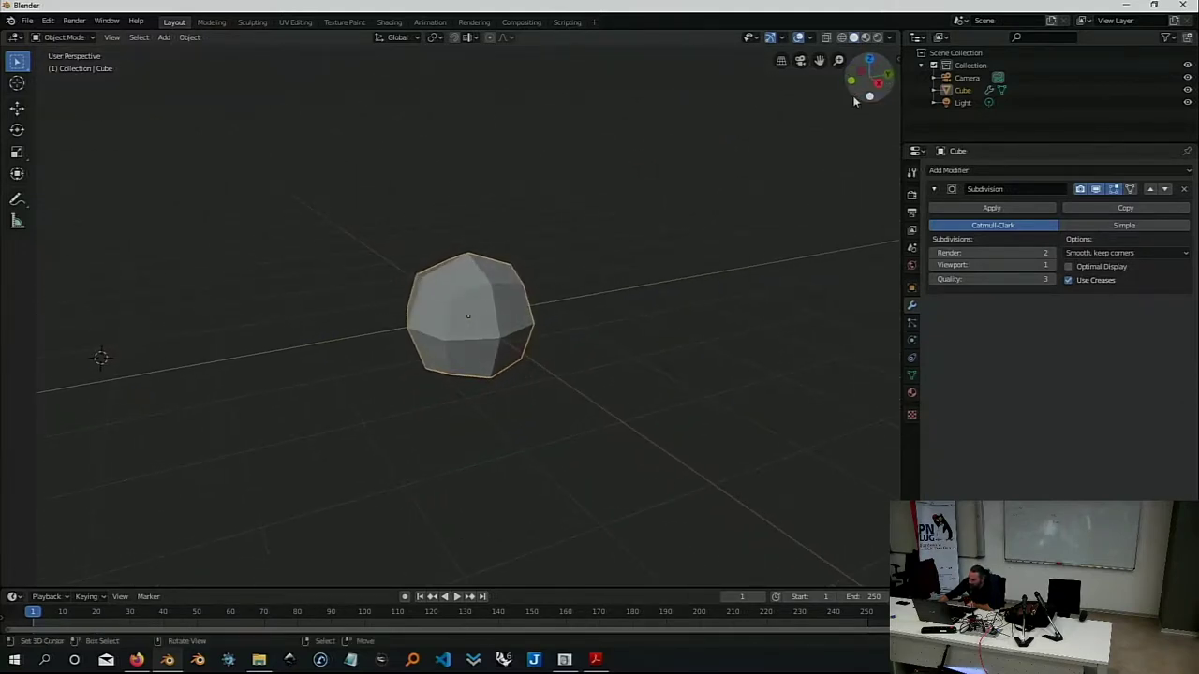
{"action": "middle_click_drag", "start_coordinate": [529, 312], "coordinate": [532, 339]}
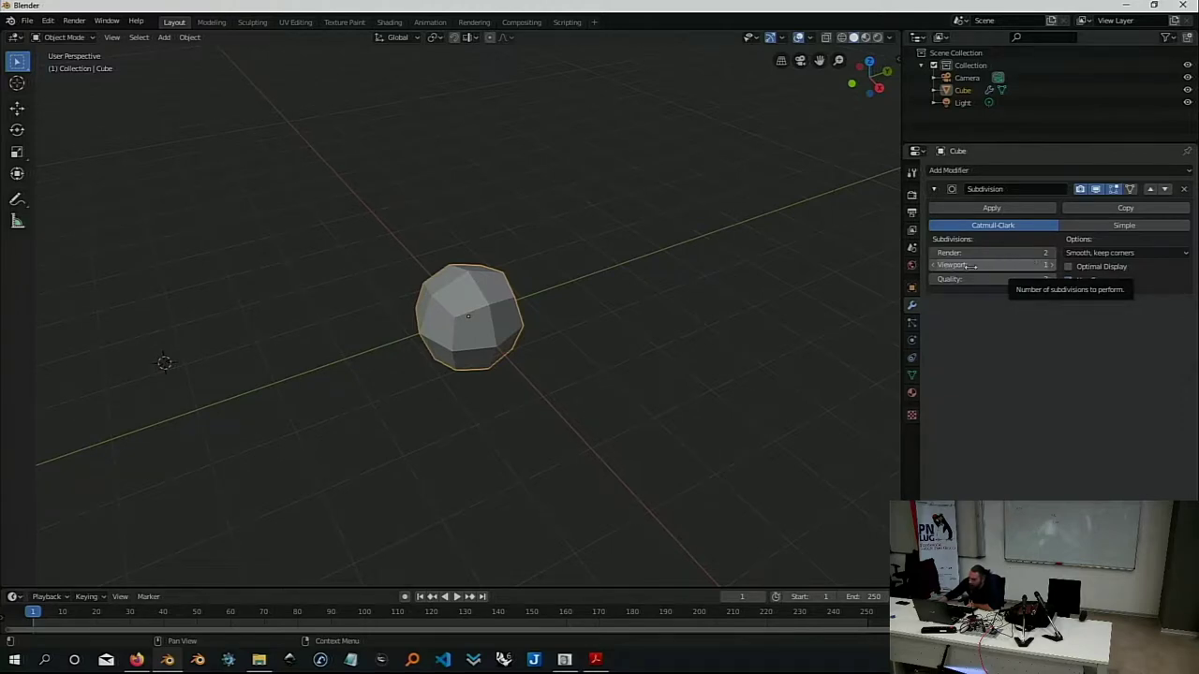
Set the Subdivision modifier's Viewport level to 2 and inspect the smoother sphere
{"action": "left_click", "coordinate": [1052, 267]}
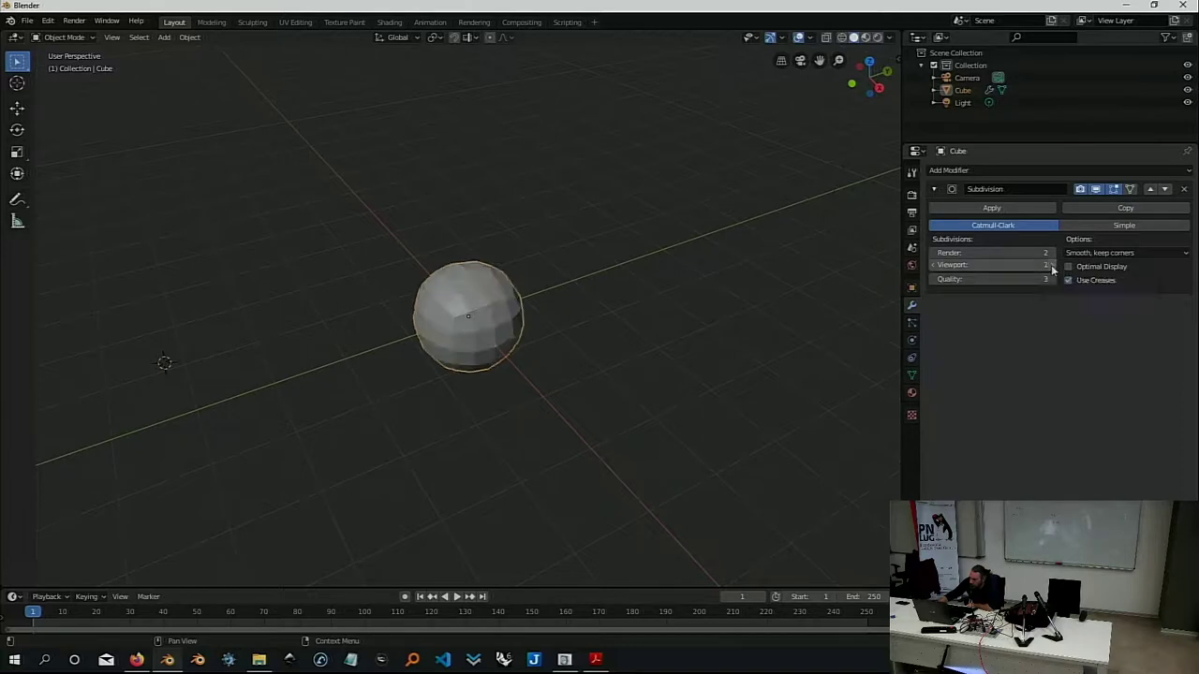
{"action": "mouse_move", "coordinate": [453, 314]}
{"action": "middle_mouse_down"}
{"action": "mouse_move", "coordinate": [527, 330]}
{"action": "mouse_move", "coordinate": [565, 300]}
{"action": "mouse_move", "coordinate": [533, 284]}
{"action": "mouse_move", "coordinate": [481, 296]}
{"action": "mouse_move", "coordinate": [524, 323]}
{"action": "middle_mouse_up"}
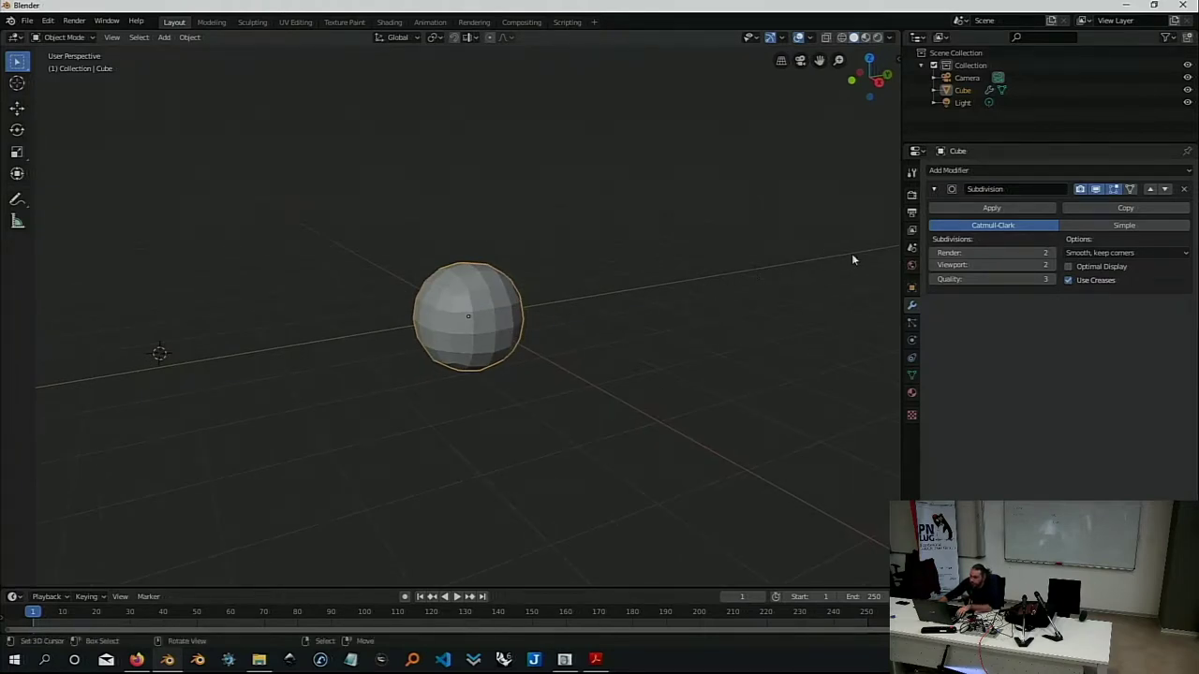
{"action": "scroll", "coordinate": [505, 295], "scroll_direction": "up", "scroll_amount": 2}
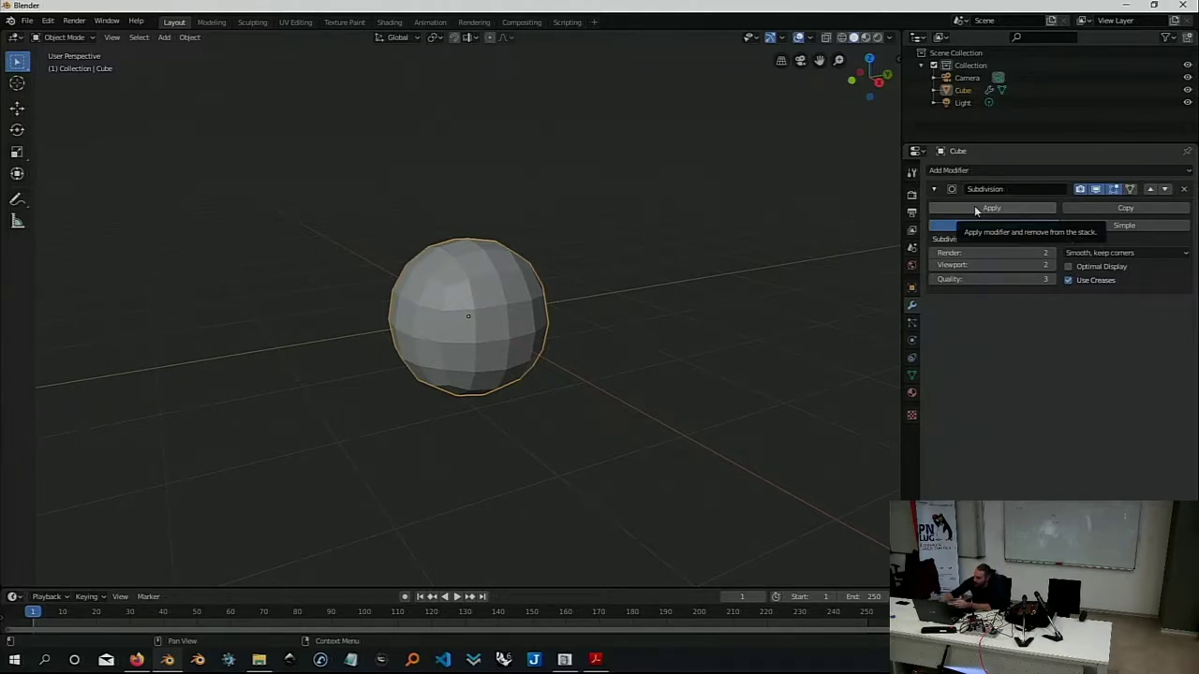
Apply the Subdivision modifier permanently to the sphere mesh
{"action": "left_click", "coordinate": [975, 208]}
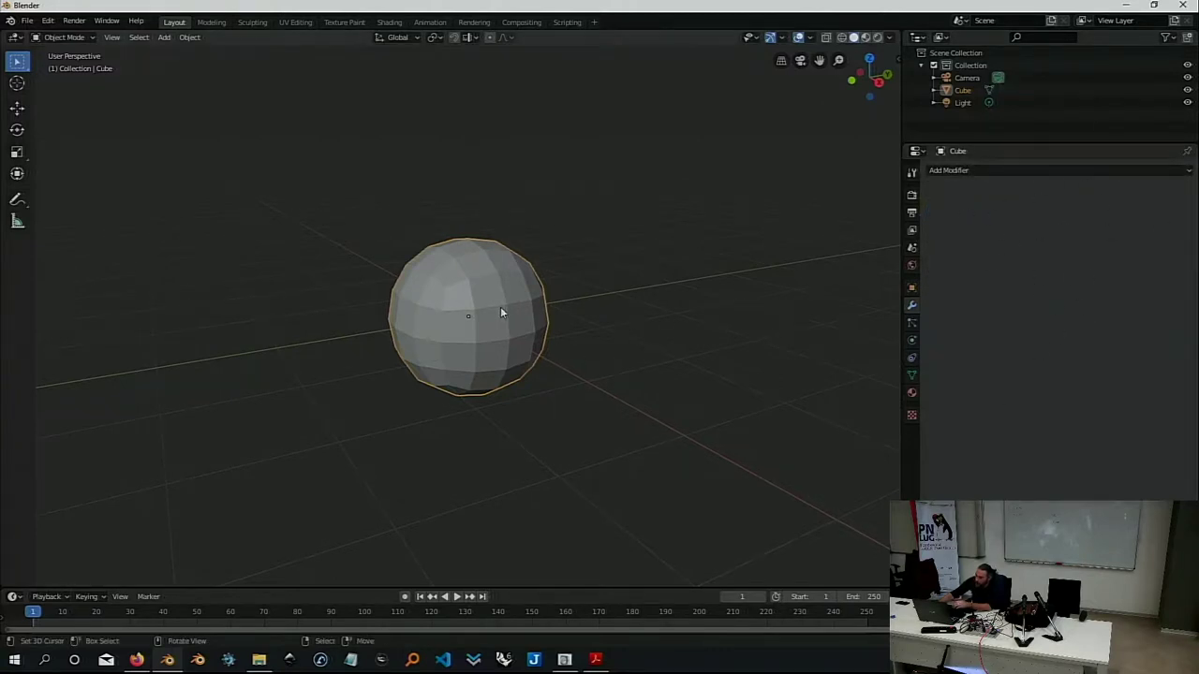
{"action": "middle_click_drag", "start_coordinate": [503, 310], "coordinate": [528, 328]}
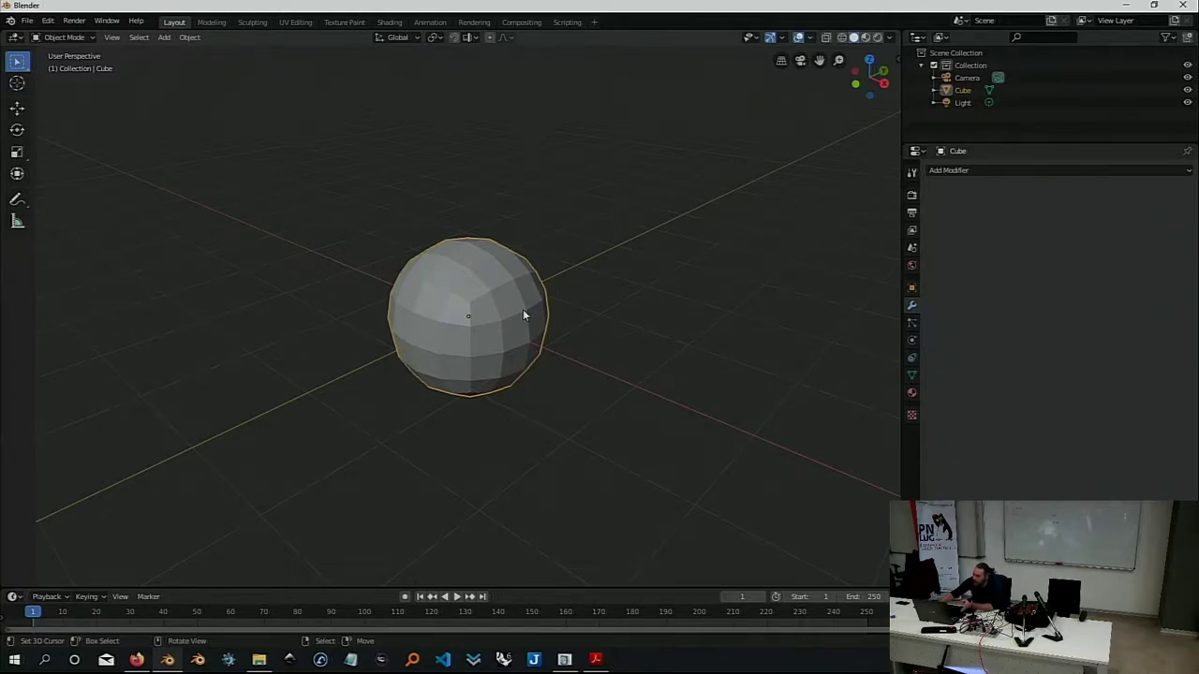
{"action": "middle_click_drag", "start_coordinate": [533, 317], "coordinate": [498, 316]}
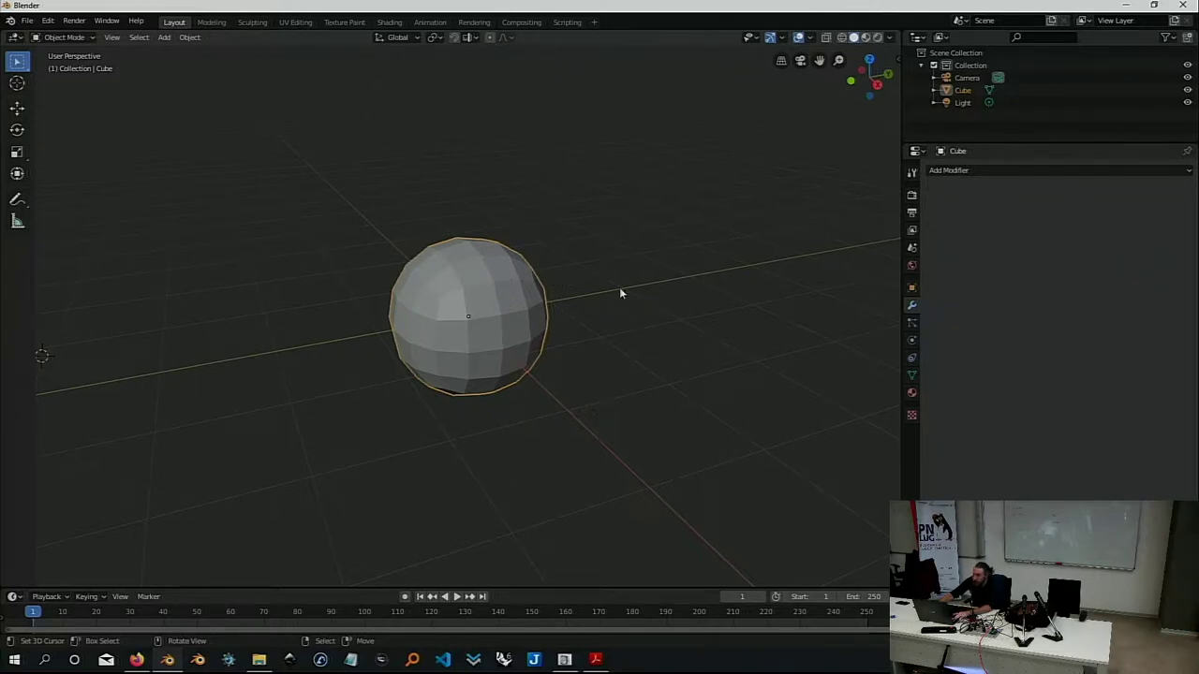
Add a Mirror modifier to the sphere, inspect it, then remove it
{"action": "left_click", "coordinate": [1002, 170]}
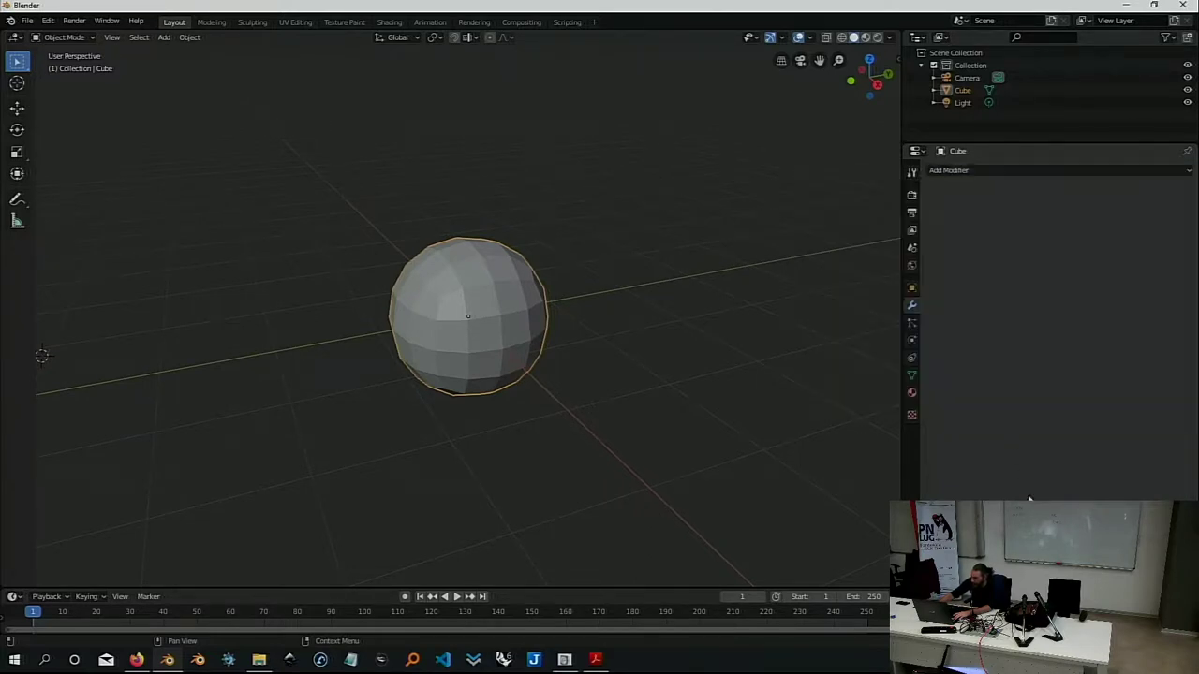
{"action": "left_click", "coordinate": [978, 169]}
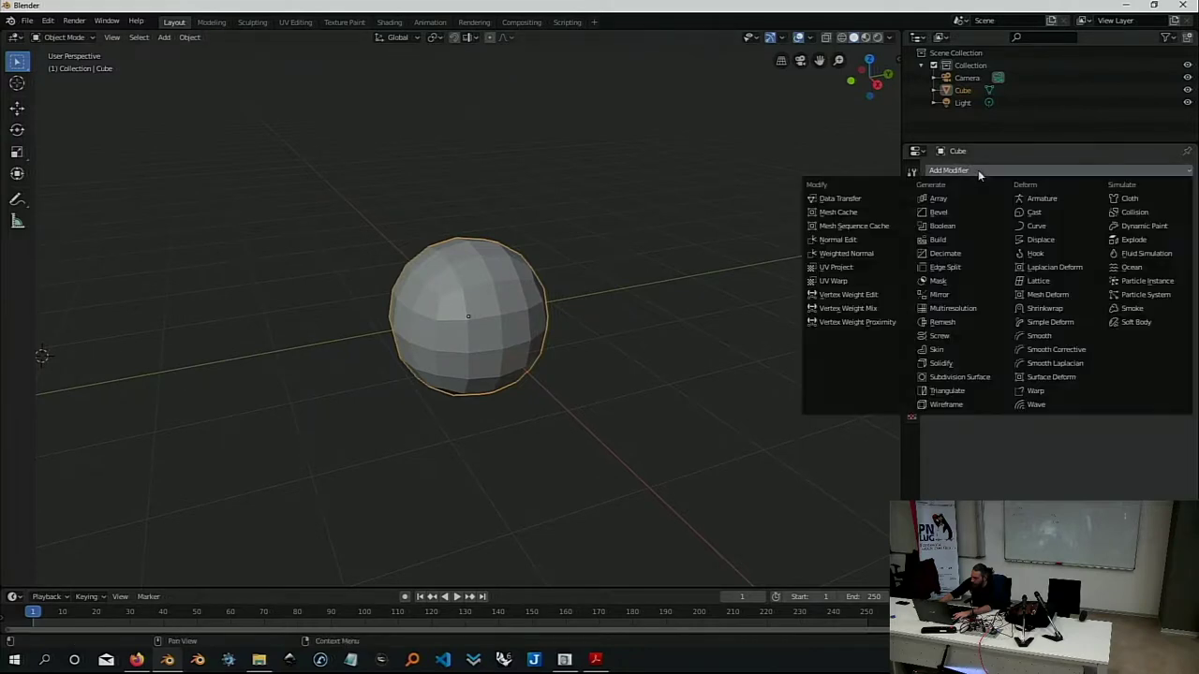
{"action": "left_click", "coordinate": [945, 296]}
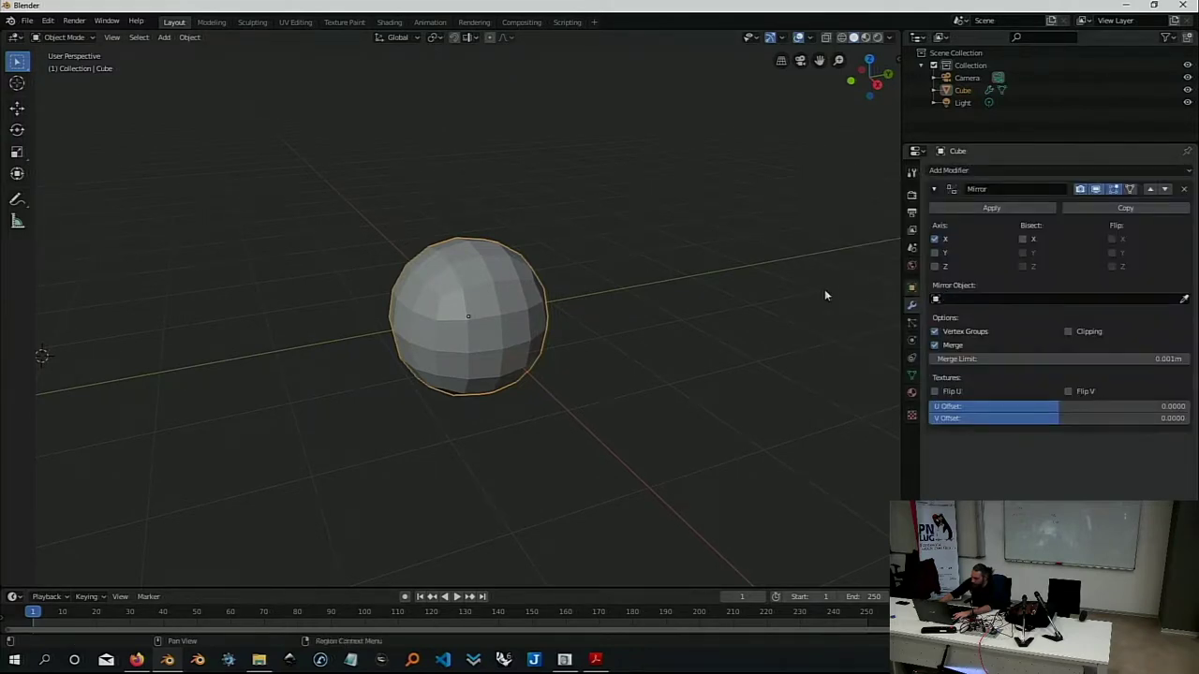
{"action": "mouse_move", "coordinate": [506, 302]}
{"action": "middle_mouse_down"}
{"action": "mouse_move", "coordinate": [477, 300]}
{"action": "mouse_move", "coordinate": [501, 284]}
{"action": "mouse_move", "coordinate": [492, 306]}
{"action": "mouse_move", "coordinate": [483, 274]}
{"action": "middle_mouse_up"}
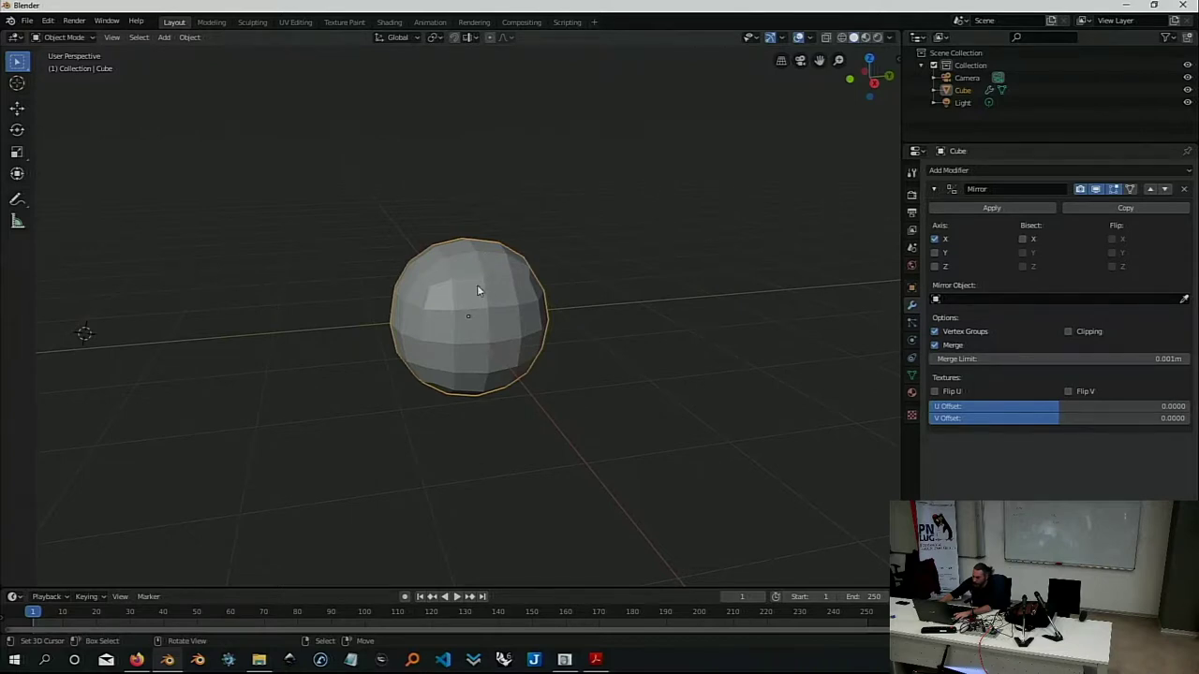
{"action": "middle_click_drag", "start_coordinate": [476, 289], "coordinate": [492, 307]}
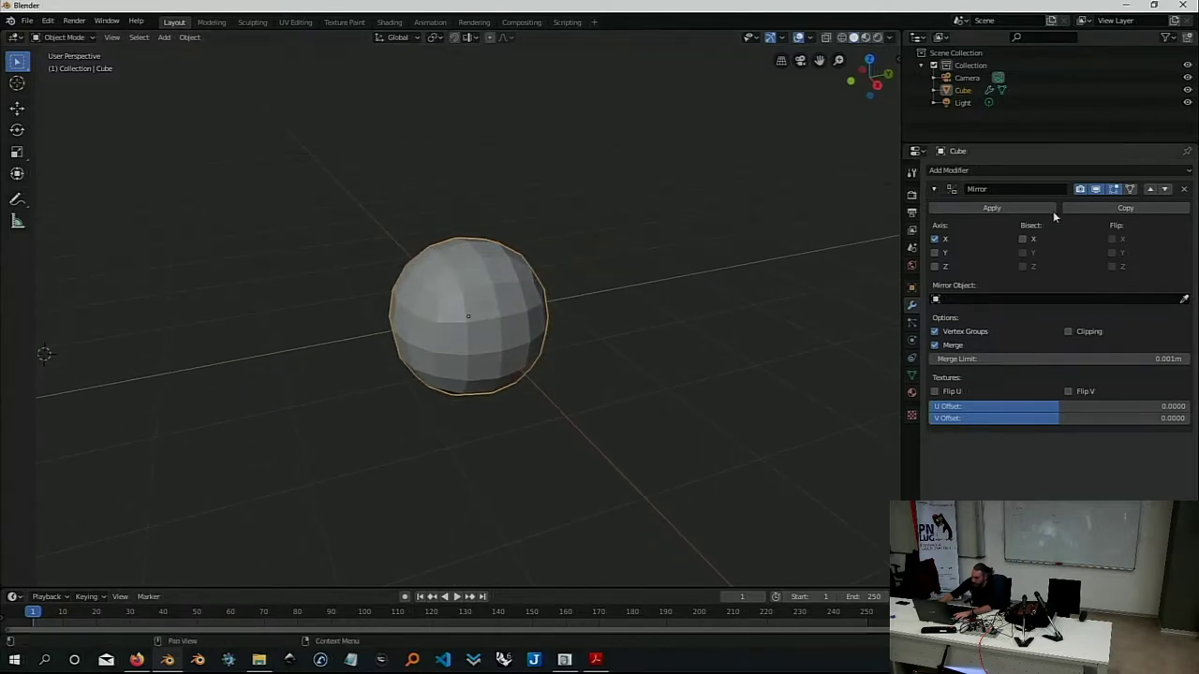
{"action": "left_click", "coordinate": [1185, 192]}
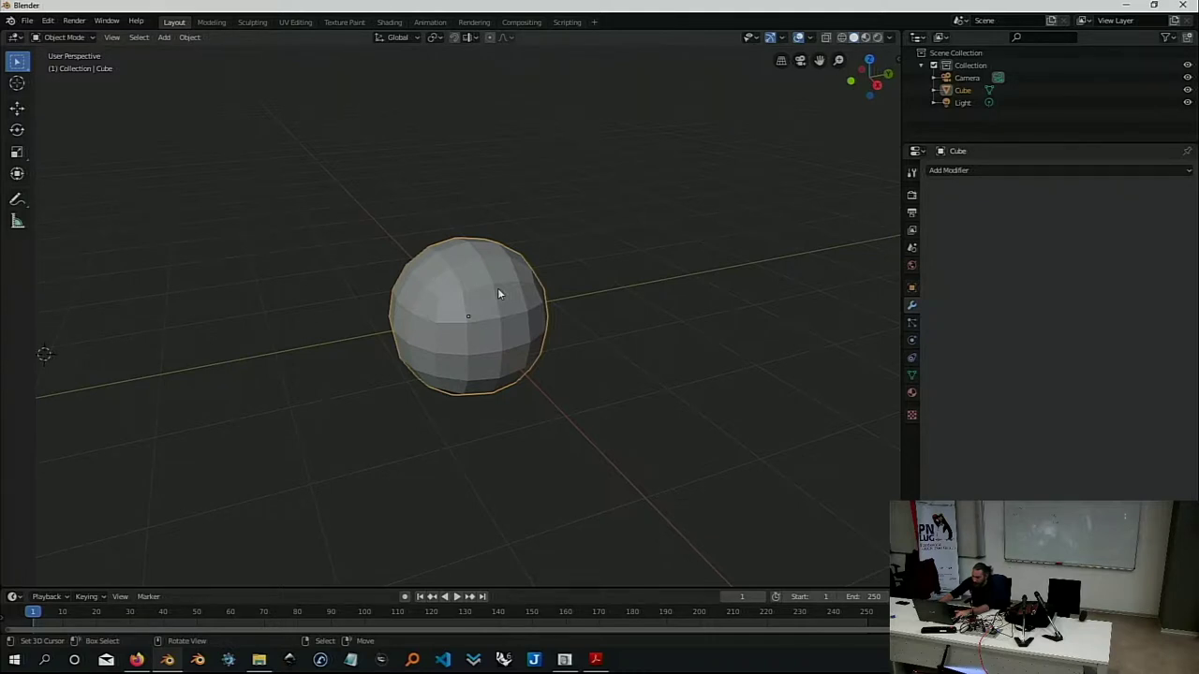
Enter Edit Mode, deselect everything, and select an edge on the sphere's upper part
{"action": "key", "text": "Tab"}
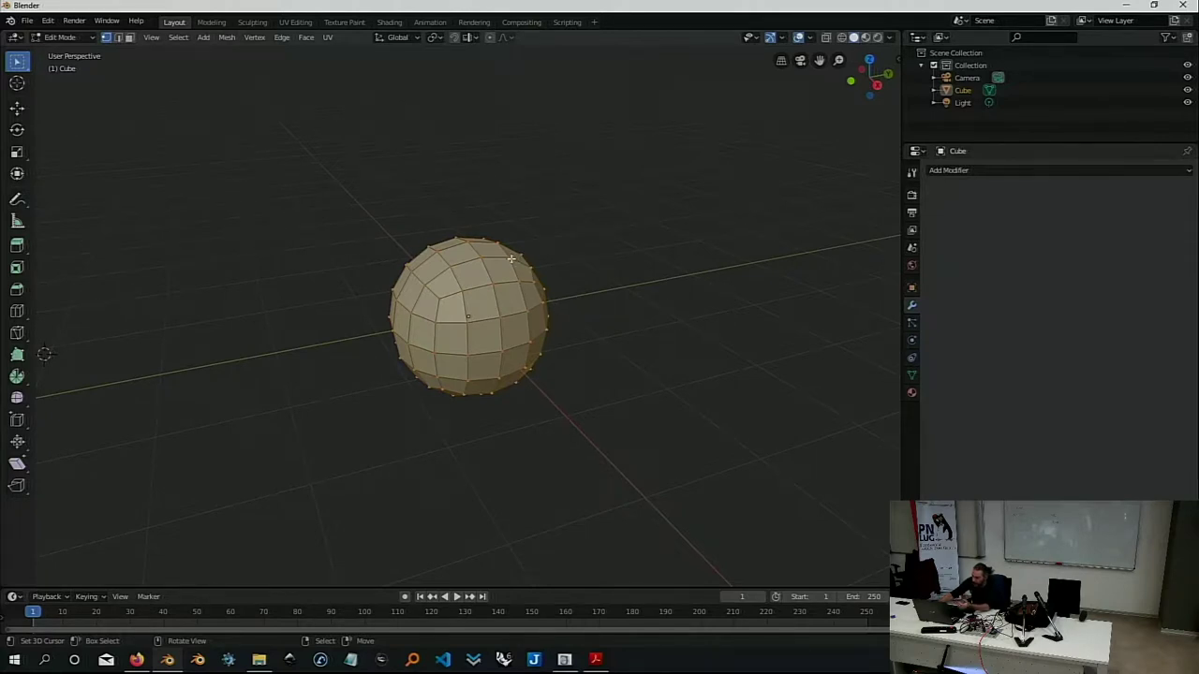
{"action": "key", "text": "alt+a"}
{"action": "middle_click_drag", "start_coordinate": [544, 251], "coordinate": [518, 283]}
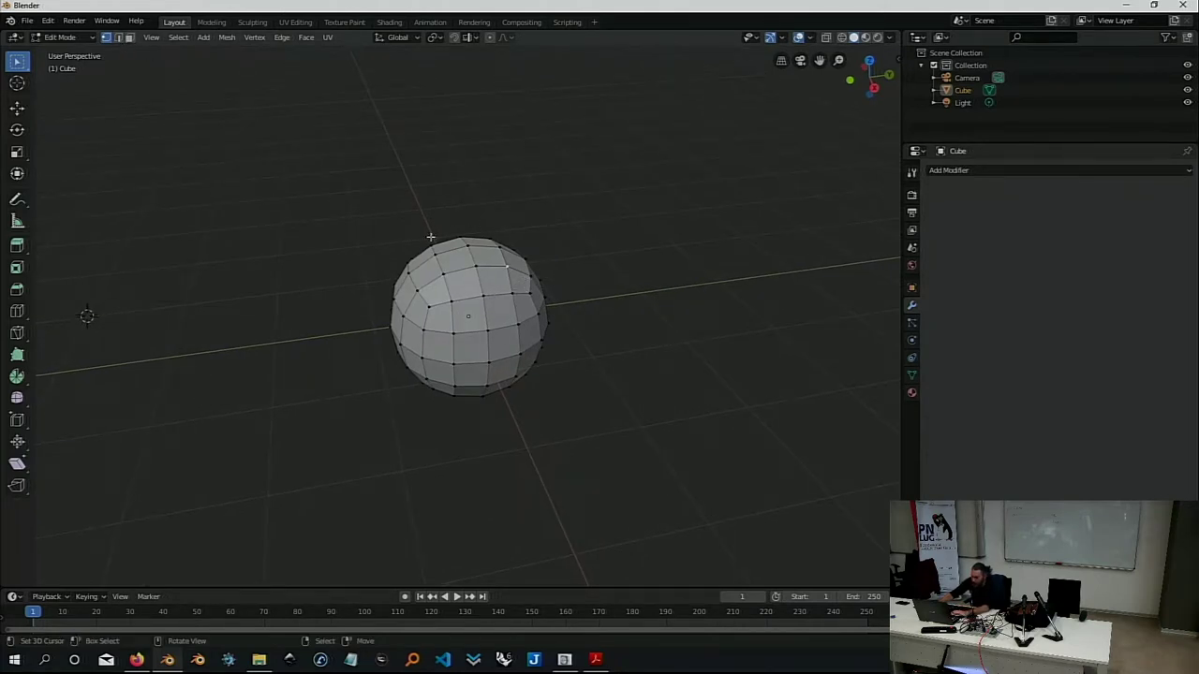
{"action": "left_click", "coordinate": [118, 38]}
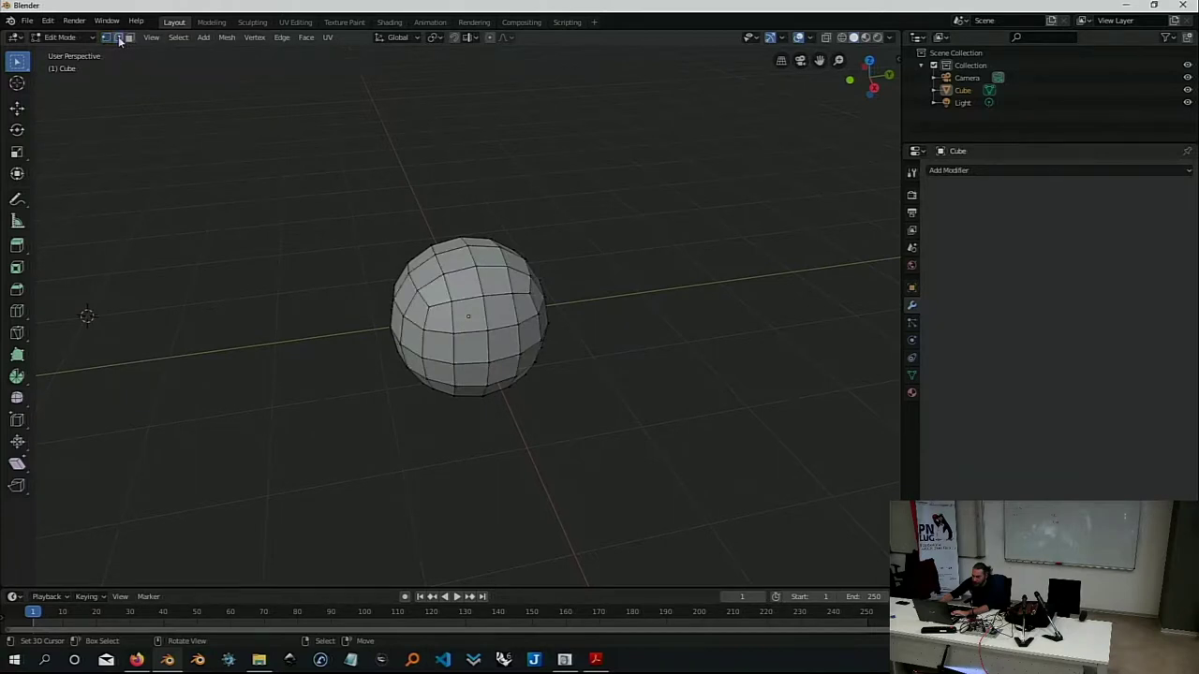
{"action": "left_click", "coordinate": [457, 269]}
Select a single face near the sphere's top in Face mode, then return to Object Mode
{"action": "left_click", "coordinate": [132, 38]}
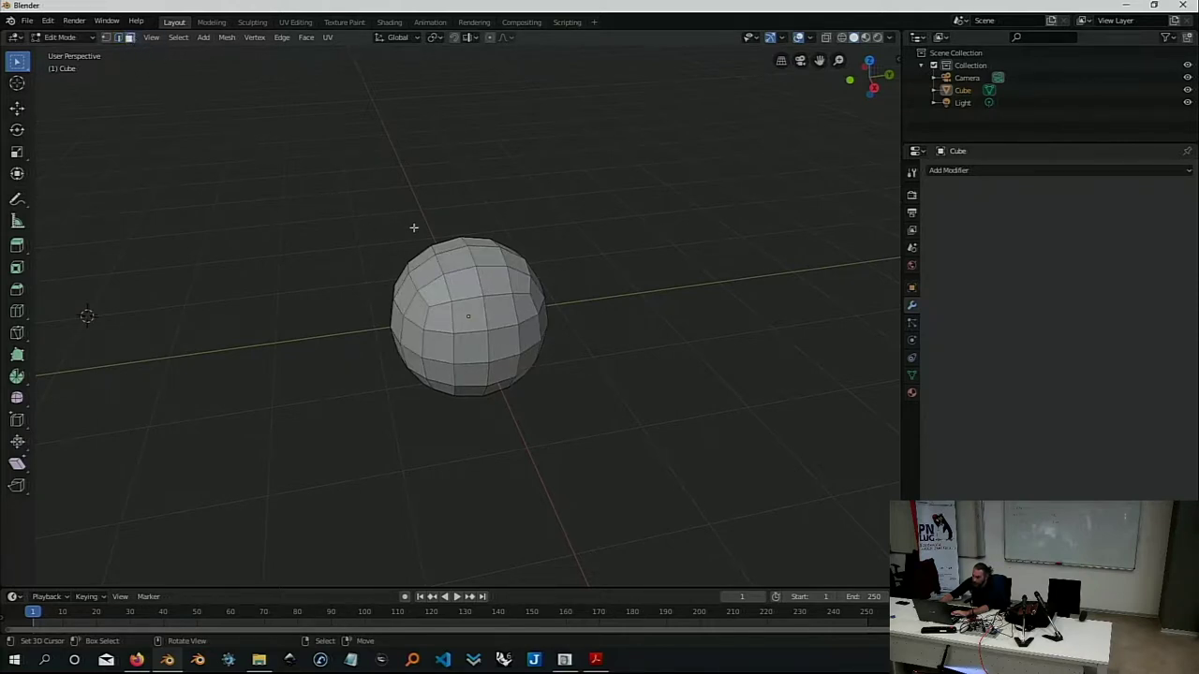
{"action": "left_click", "coordinate": [458, 264]}
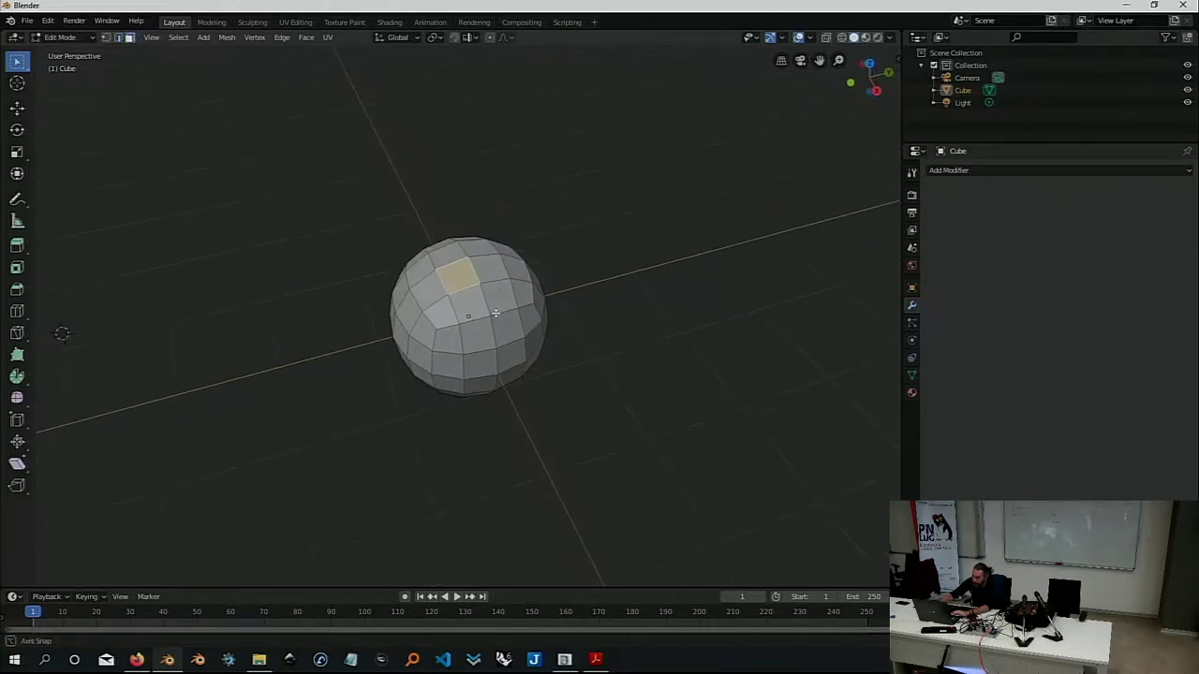
{"action": "scroll", "coordinate": [477, 284], "scroll_direction": "up", "scroll_amount": 4}
{"action": "scroll", "coordinate": [477, 284], "scroll_direction": "up", "scroll_amount": 2}
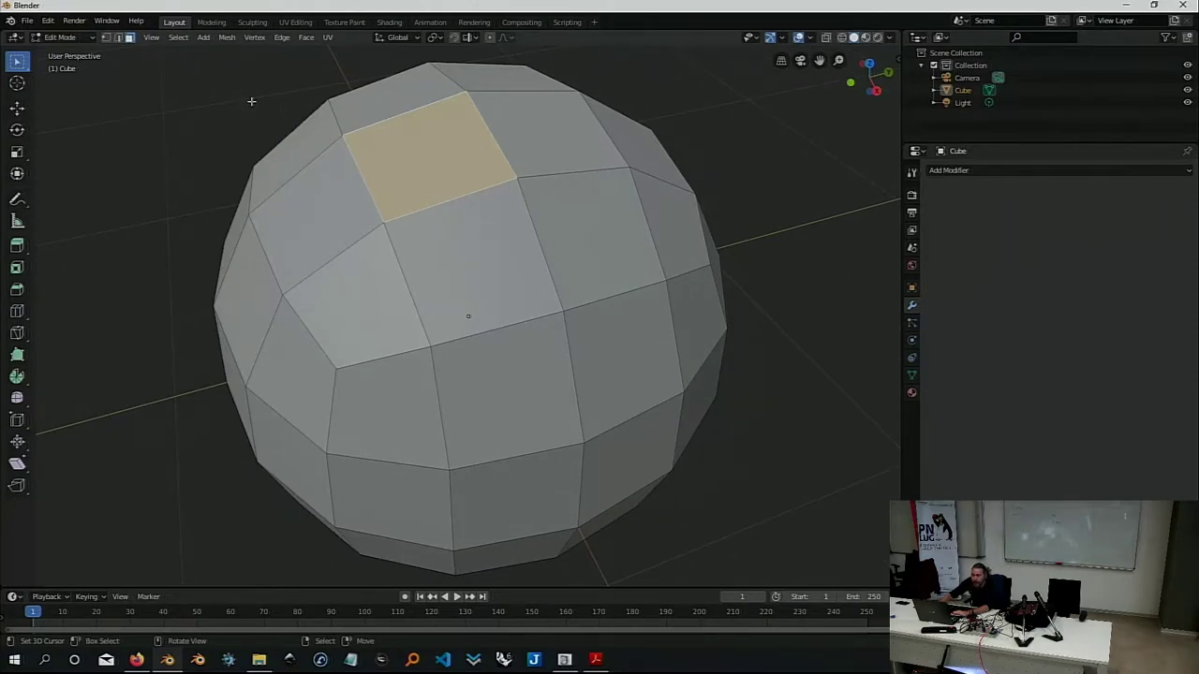
{"action": "left_click", "coordinate": [64, 38]}
{"action": "left_click", "coordinate": [65, 50]}
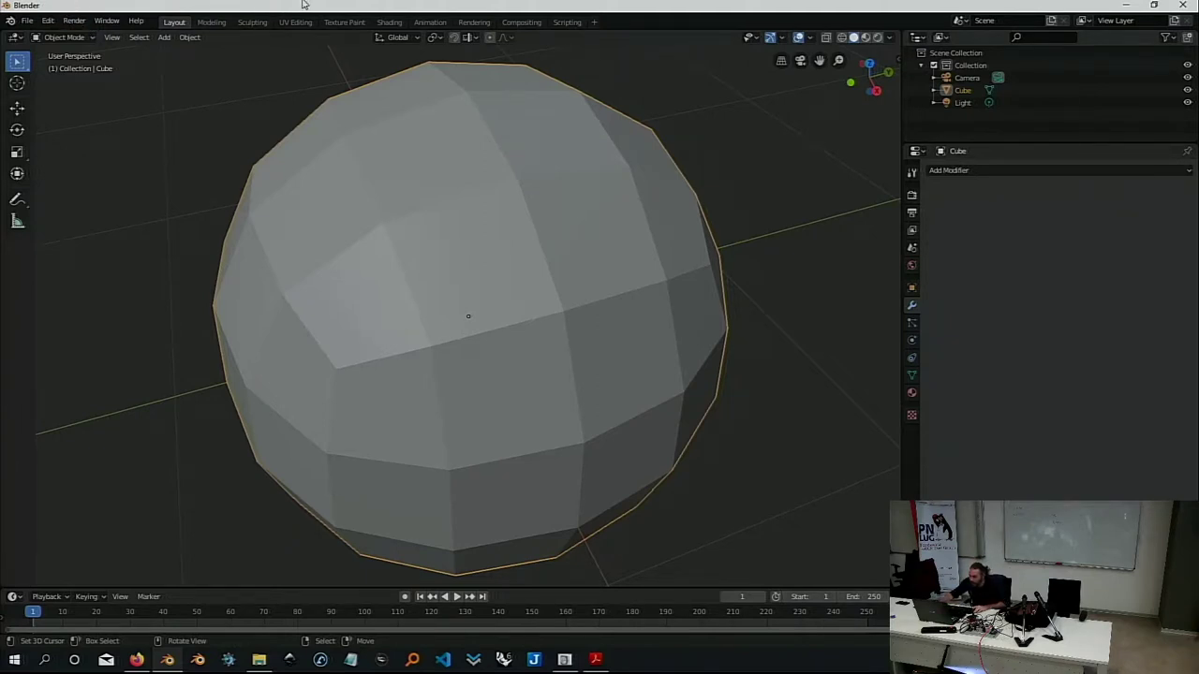
Toggle the sphere into Edit Mode with Tab, then open the interaction mode dropdown
{"action": "key", "text": "Tab"}
{"action": "key", "text": "Tab"}
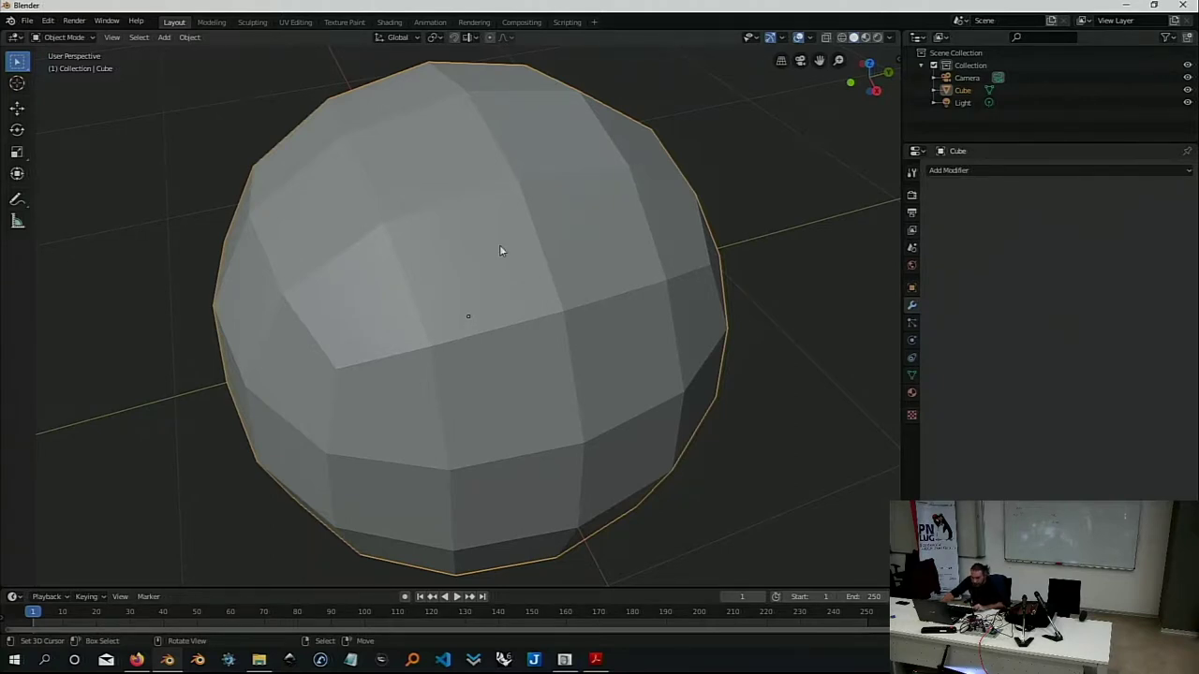
{"action": "left_click", "coordinate": [65, 39]}
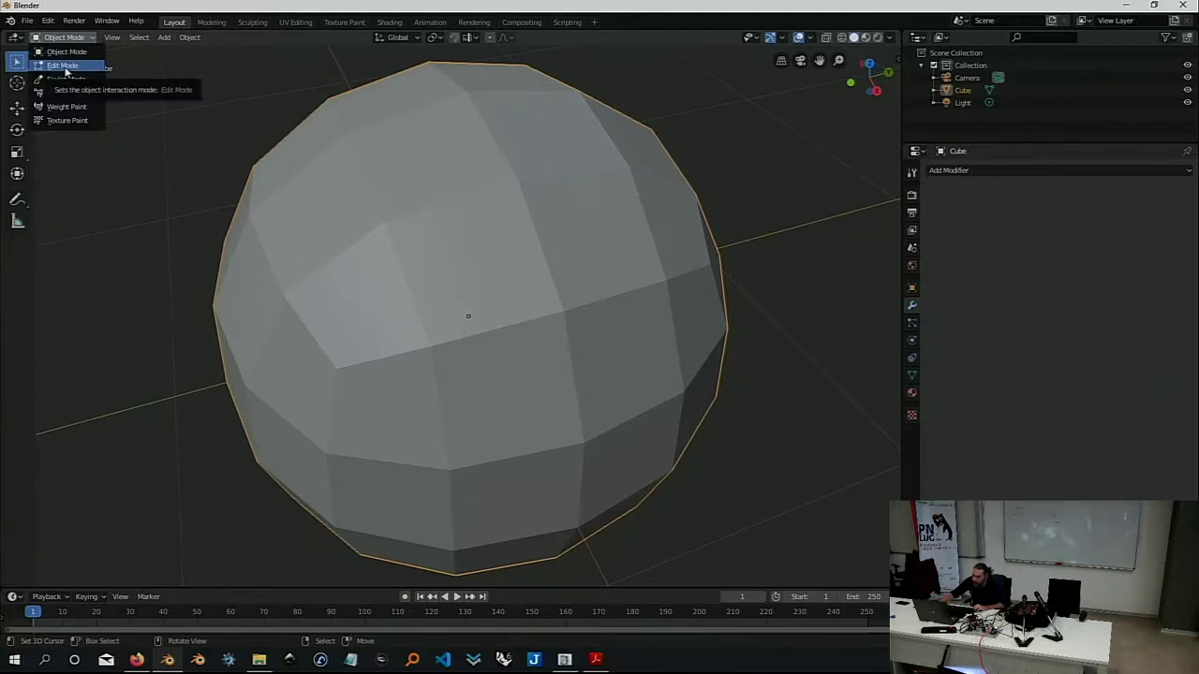
Enter Edit Mode and select a vertex on the sphere's upper part in Vertex select mode
{"action": "left_click", "coordinate": [64, 65]}
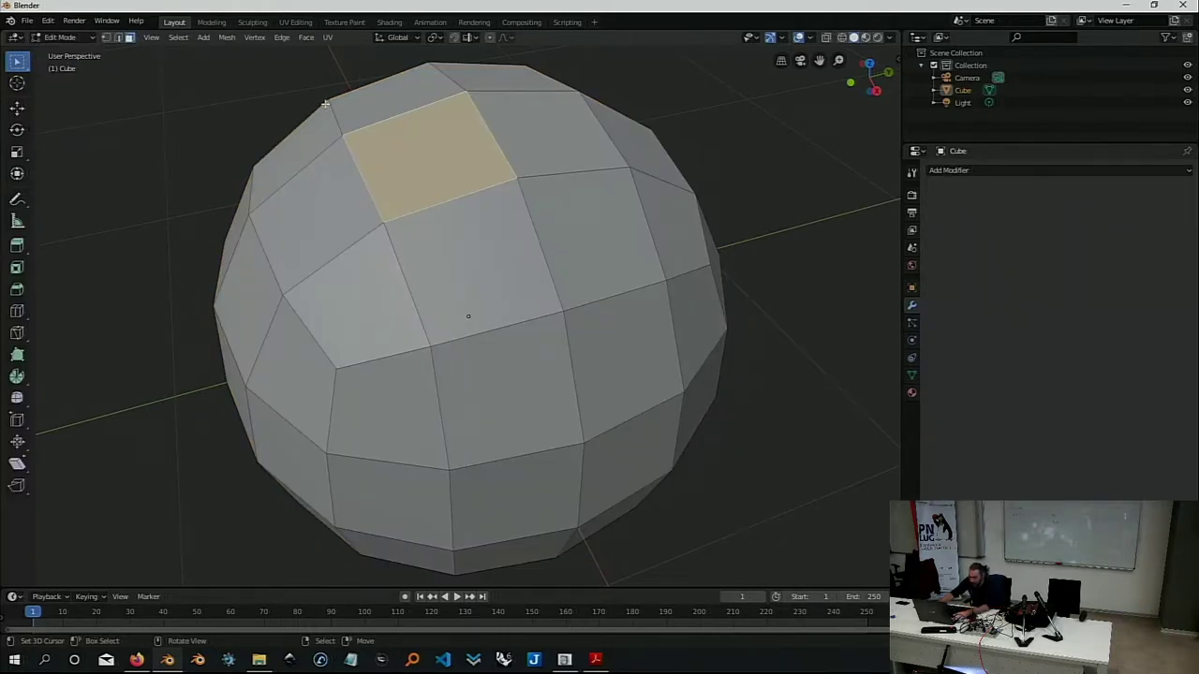
{"action": "left_click", "coordinate": [107, 39]}
{"action": "scroll", "coordinate": [520, 245], "scroll_direction": "down", "scroll_amount": 1}
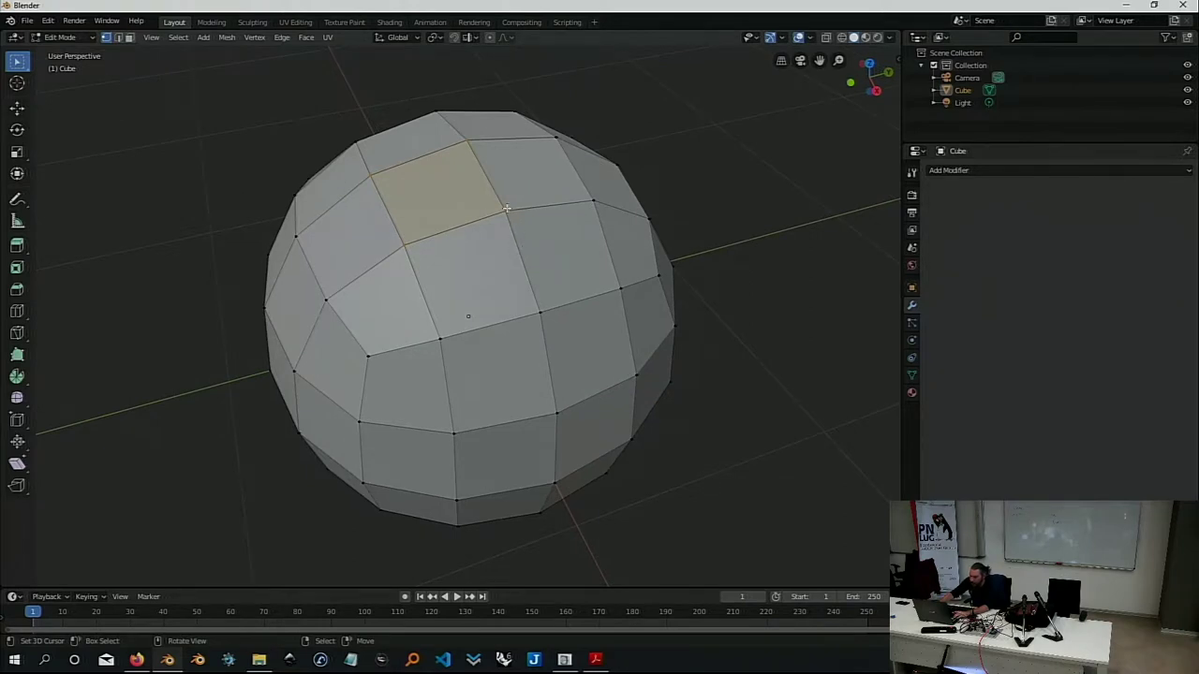
{"action": "left_click", "coordinate": [507, 210]}
Return the sphere to Object Mode and orbit the view around it
{"action": "key", "text": "Tab"}
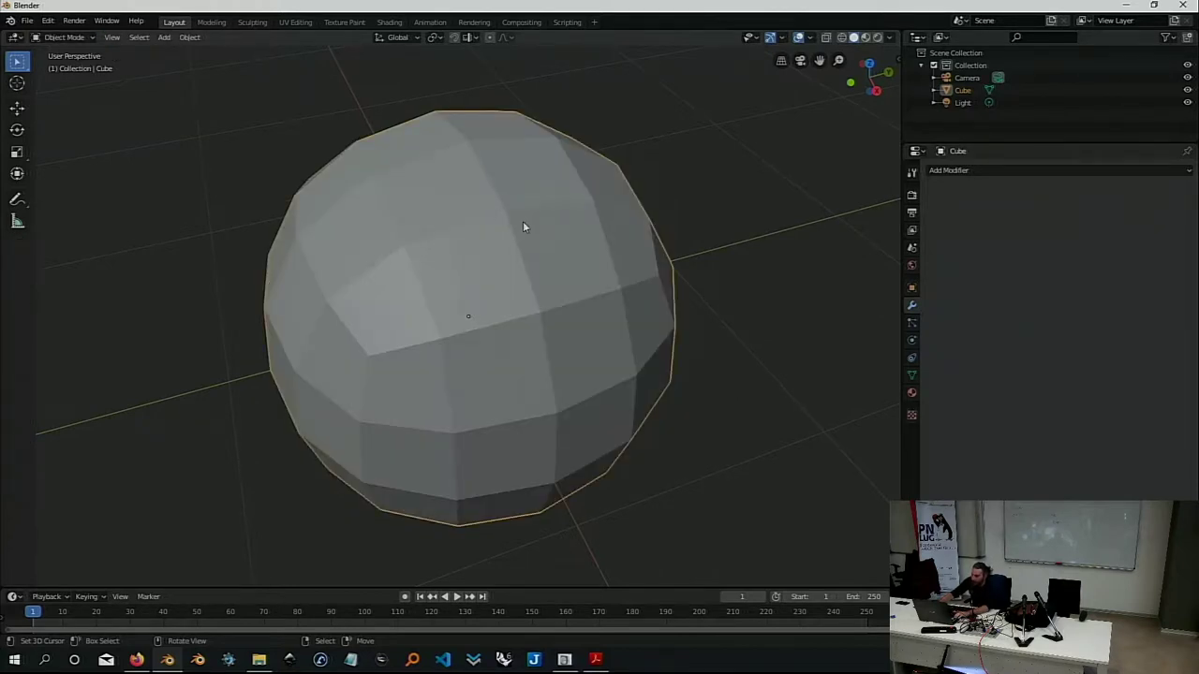
{"action": "left_click", "coordinate": [67, 37]}
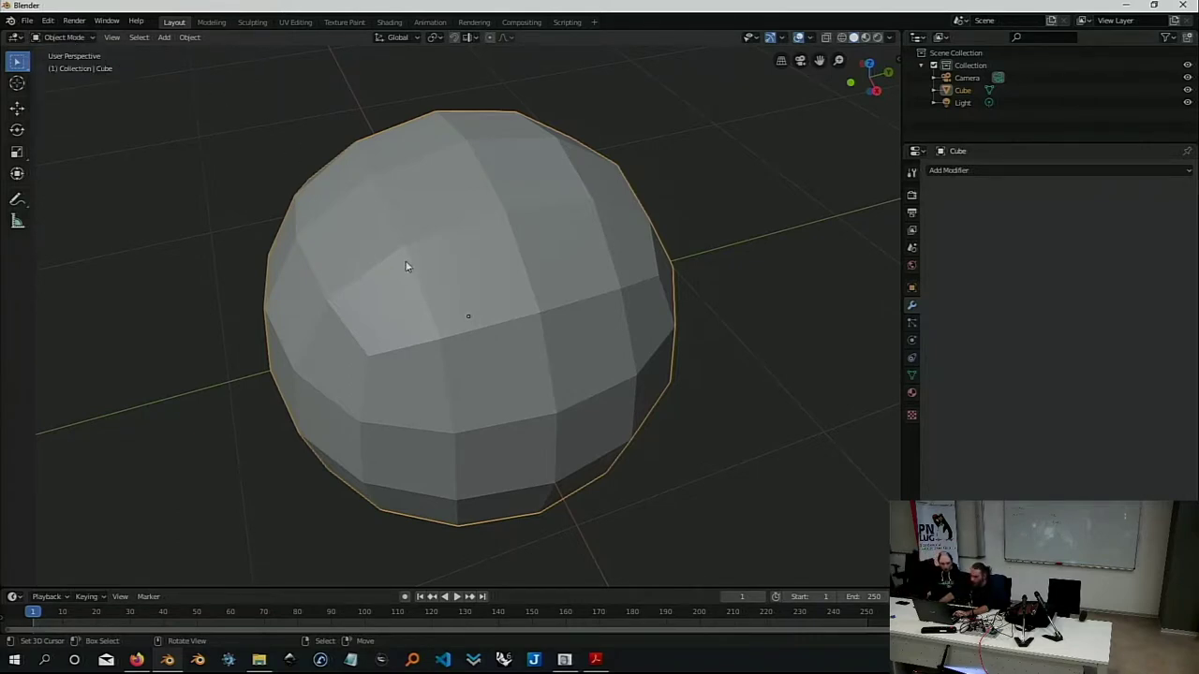
{"action": "scroll", "coordinate": [412, 277], "scroll_direction": "down", "scroll_amount": 1}
{"action": "scroll", "coordinate": [411, 274], "scroll_direction": "up", "scroll_amount": 1}
{"action": "mouse_move", "coordinate": [459, 287]}
{"action": "middle_mouse_down"}
{"action": "mouse_move", "coordinate": [449, 262]}
{"action": "mouse_move", "coordinate": [475, 253]}
{"action": "middle_mouse_up"}
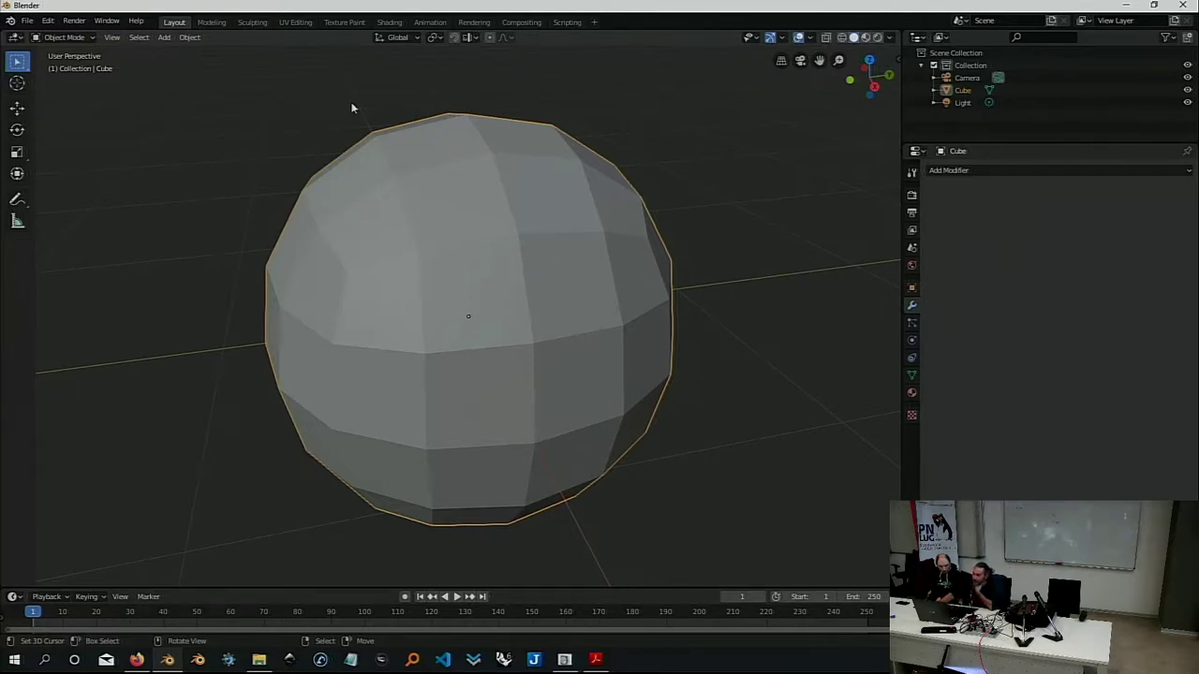
{"action": "left_click", "coordinate": [47, 23]}
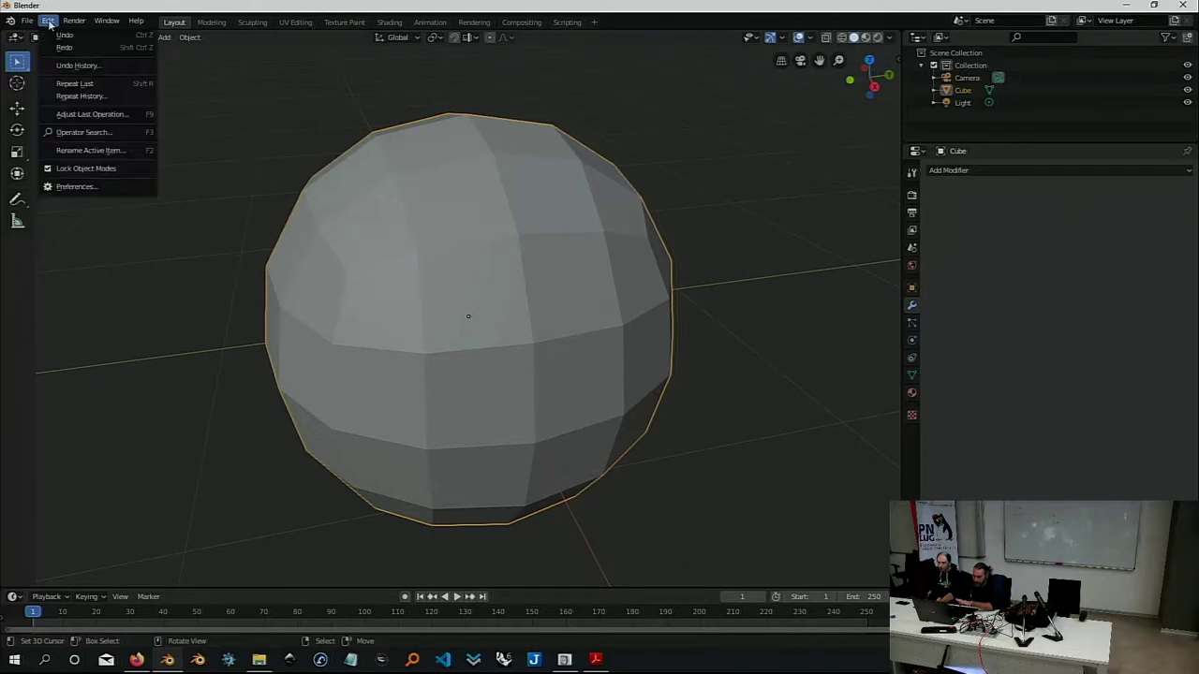
{"action": "left_click", "coordinate": [76, 187]}
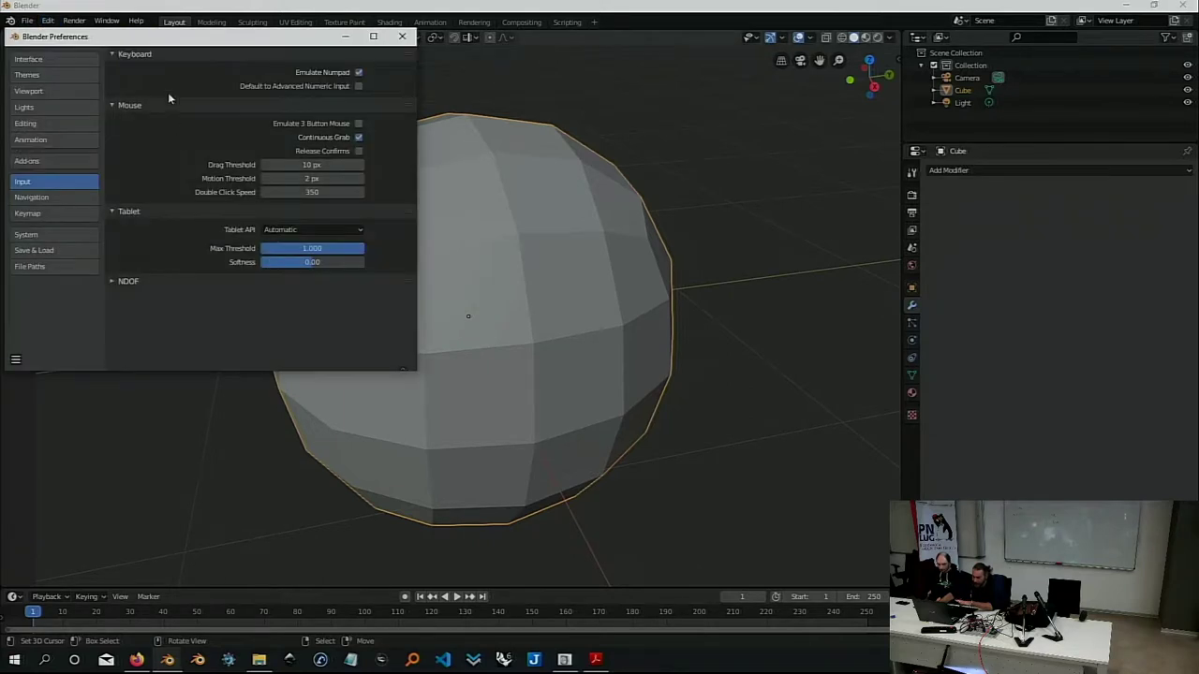
{"action": "left_click", "coordinate": [50, 61]}
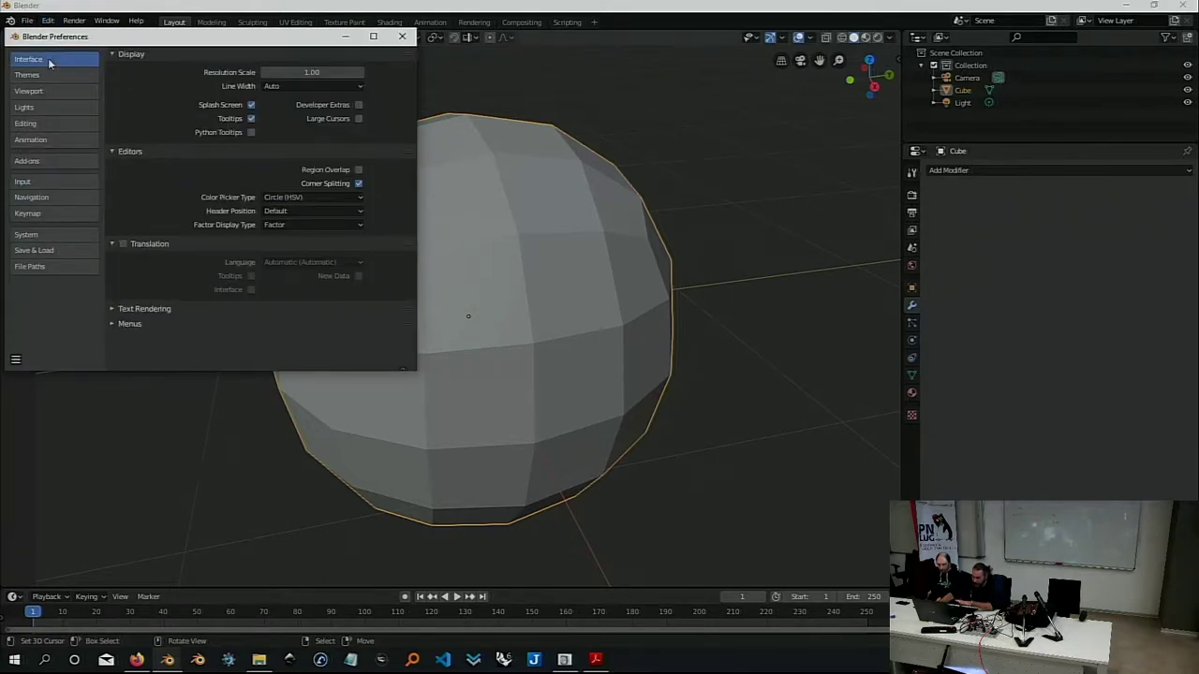
{"action": "left_click", "coordinate": [54, 197]}
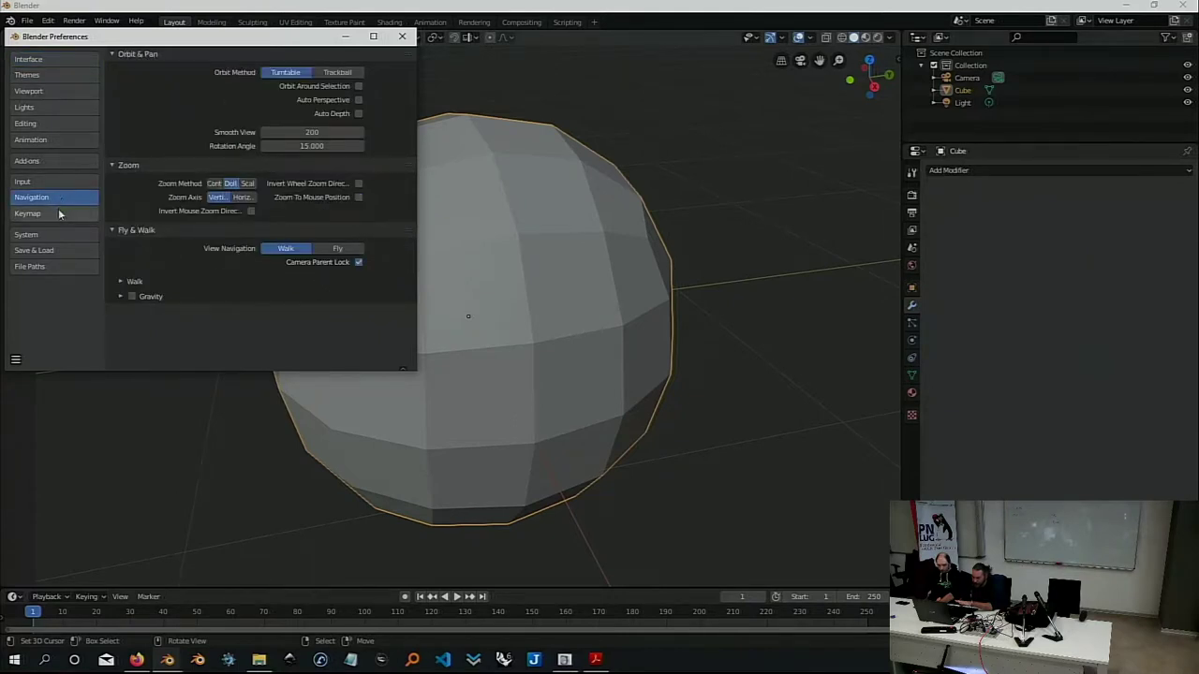
{"action": "left_click", "coordinate": [56, 213]}
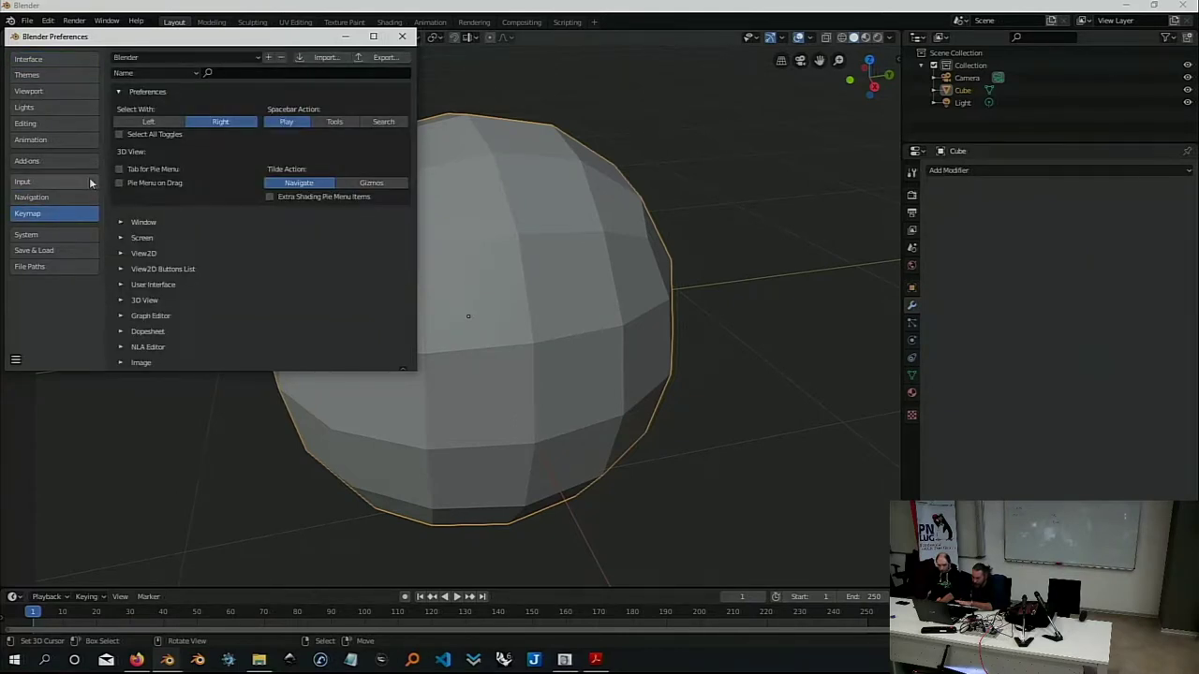
{"action": "left_click", "coordinate": [402, 36]}
{"action": "left_click", "coordinate": [49, 21]}
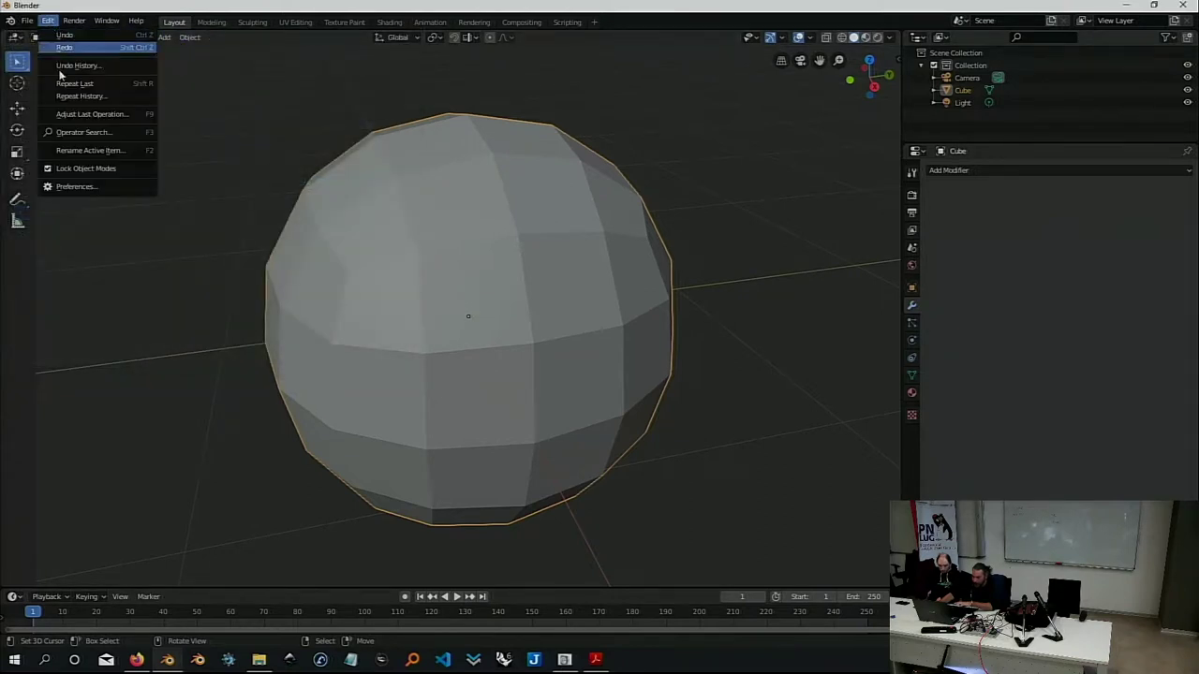
{"action": "left_click", "coordinate": [81, 188]}
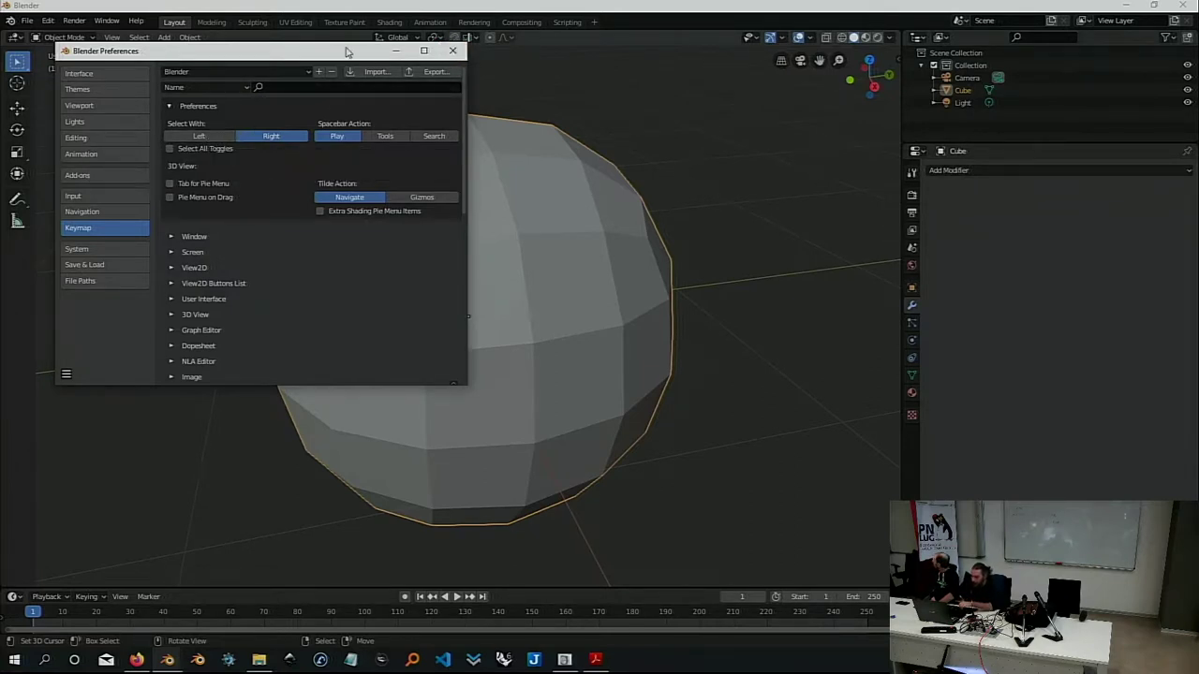
{"action": "left_click_drag", "start_coordinate": [303, 56], "coordinate": [438, 118]}
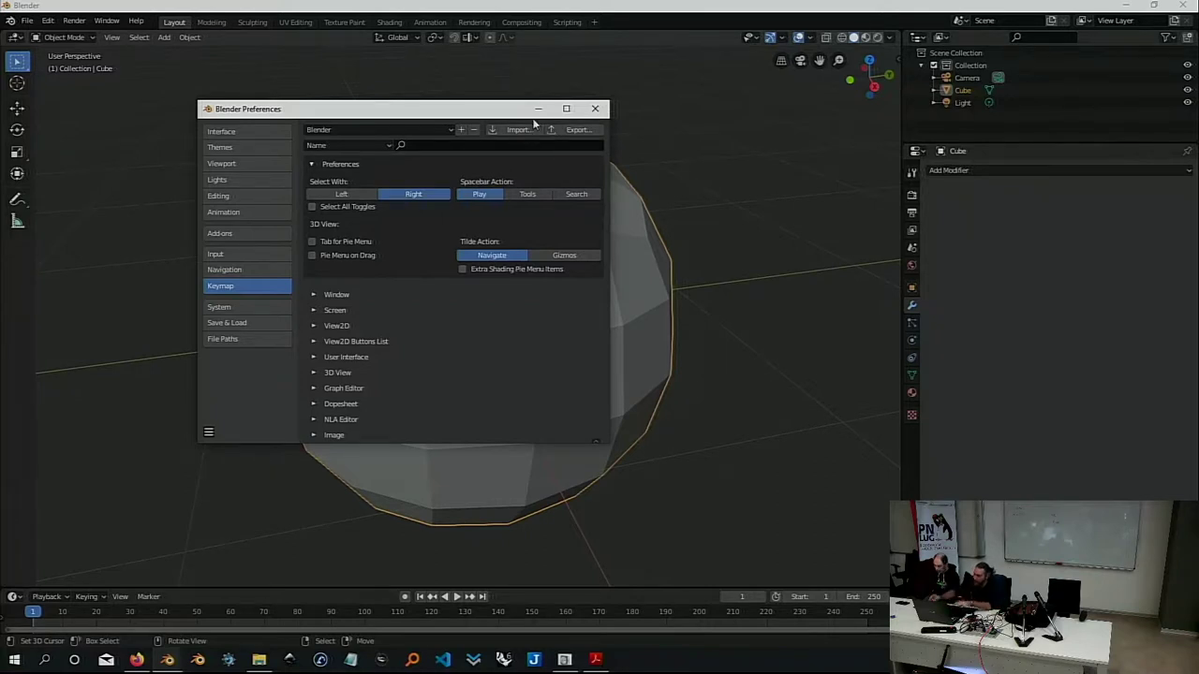
{"action": "left_click", "coordinate": [595, 109]}
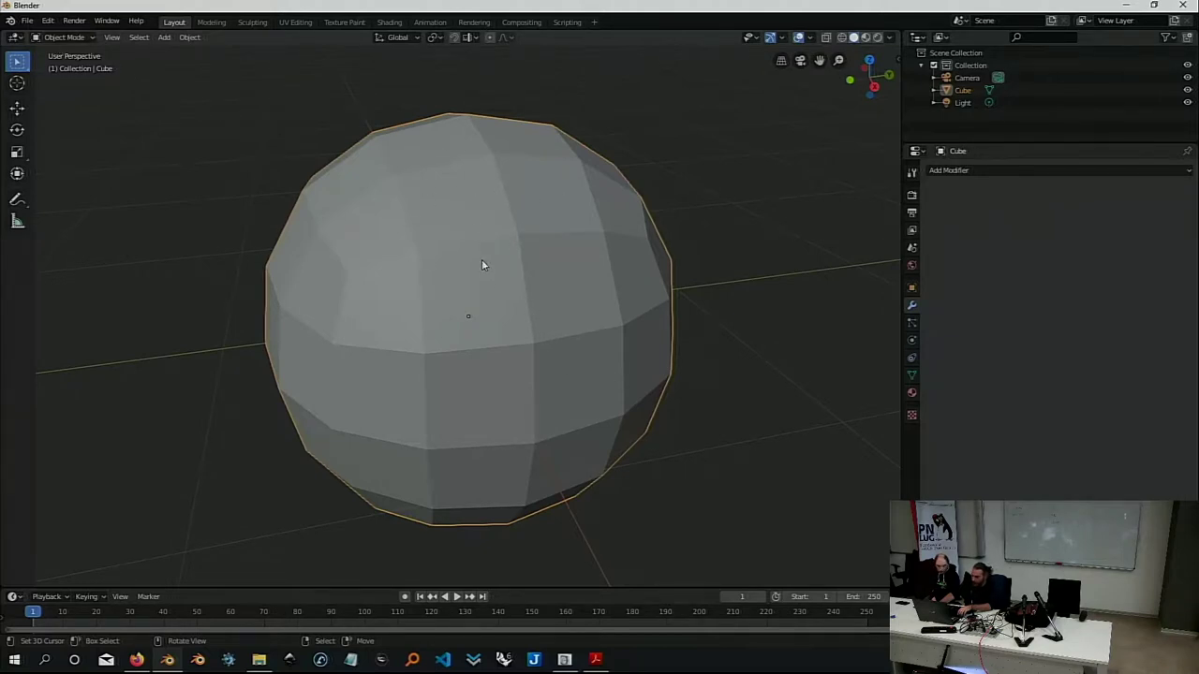
{"action": "scroll", "coordinate": [480, 260], "scroll_direction": "down", "scroll_amount": 2}
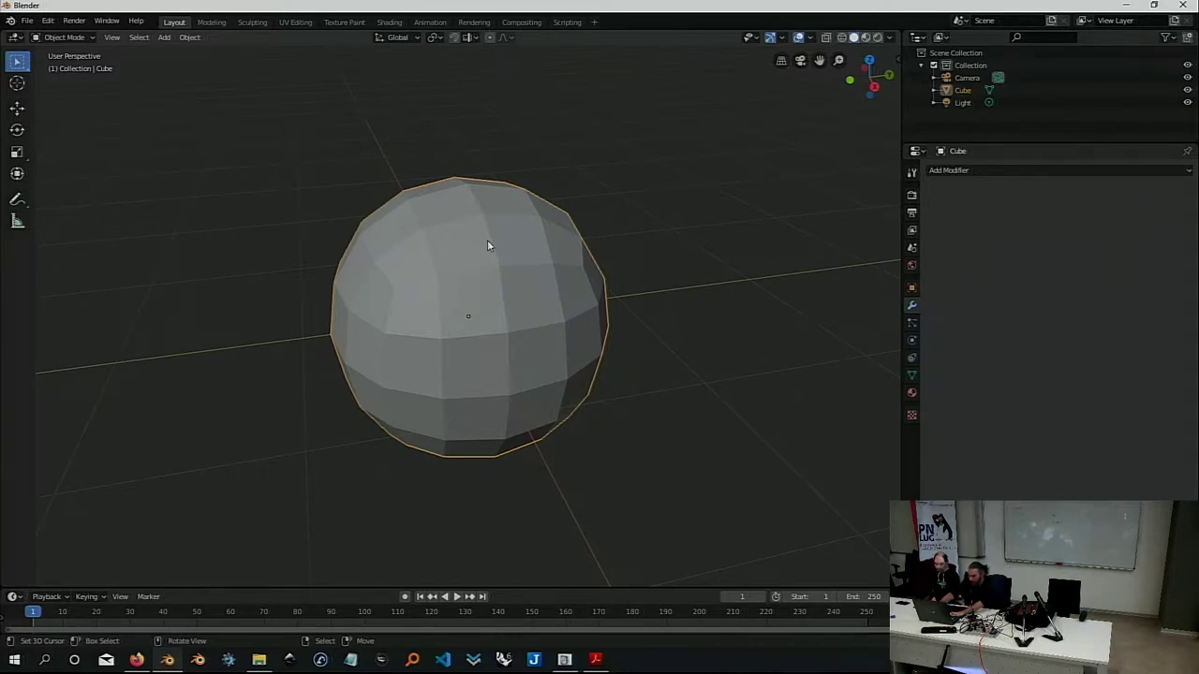
{"action": "key", "text": "g"}
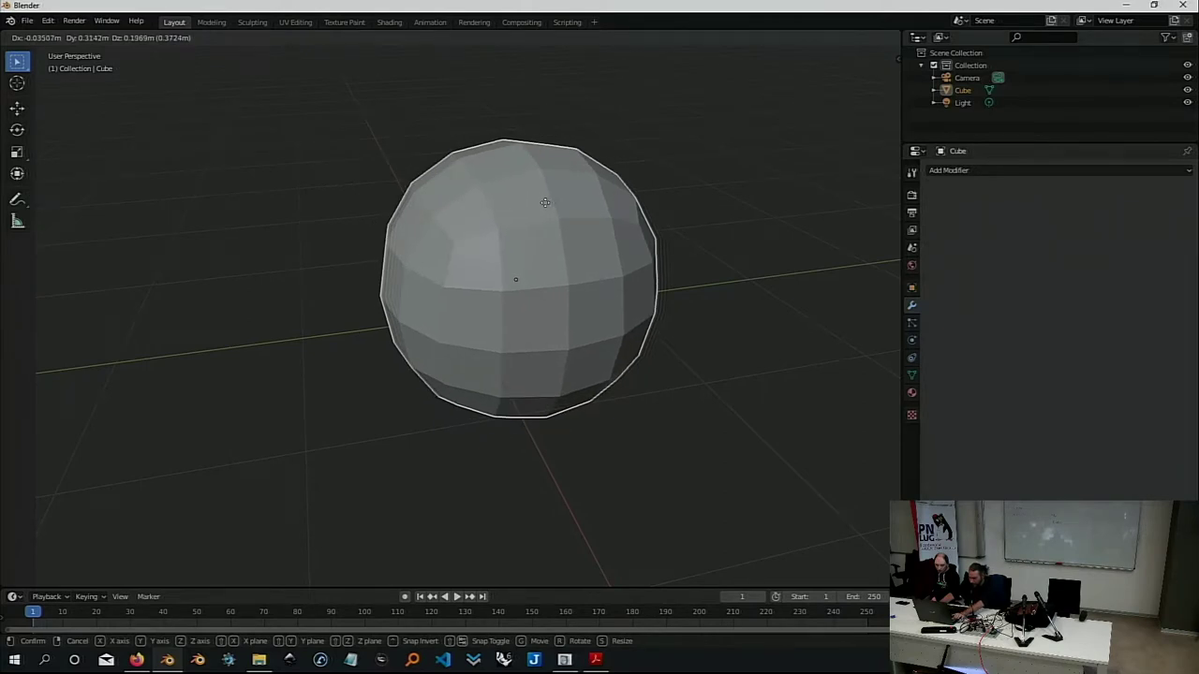
{"action": "right_click", "coordinate": [545, 202]}
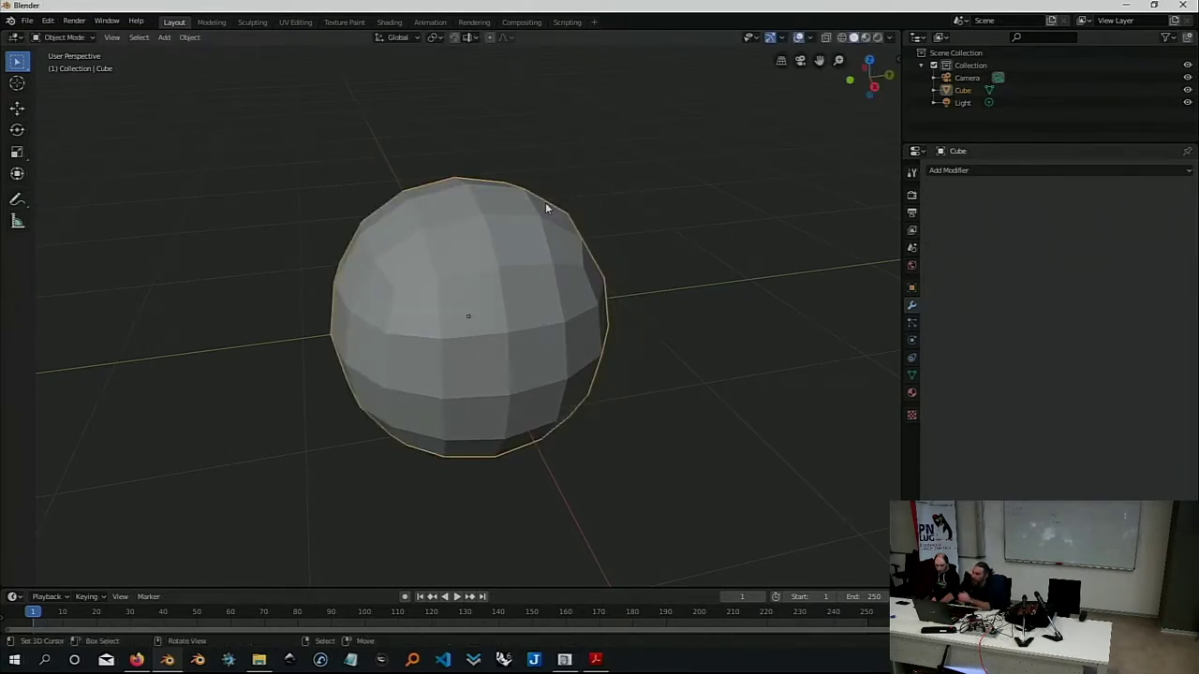
{"action": "key", "text": "ctrl+z"}
{"action": "key", "text": "ctrl+z"}
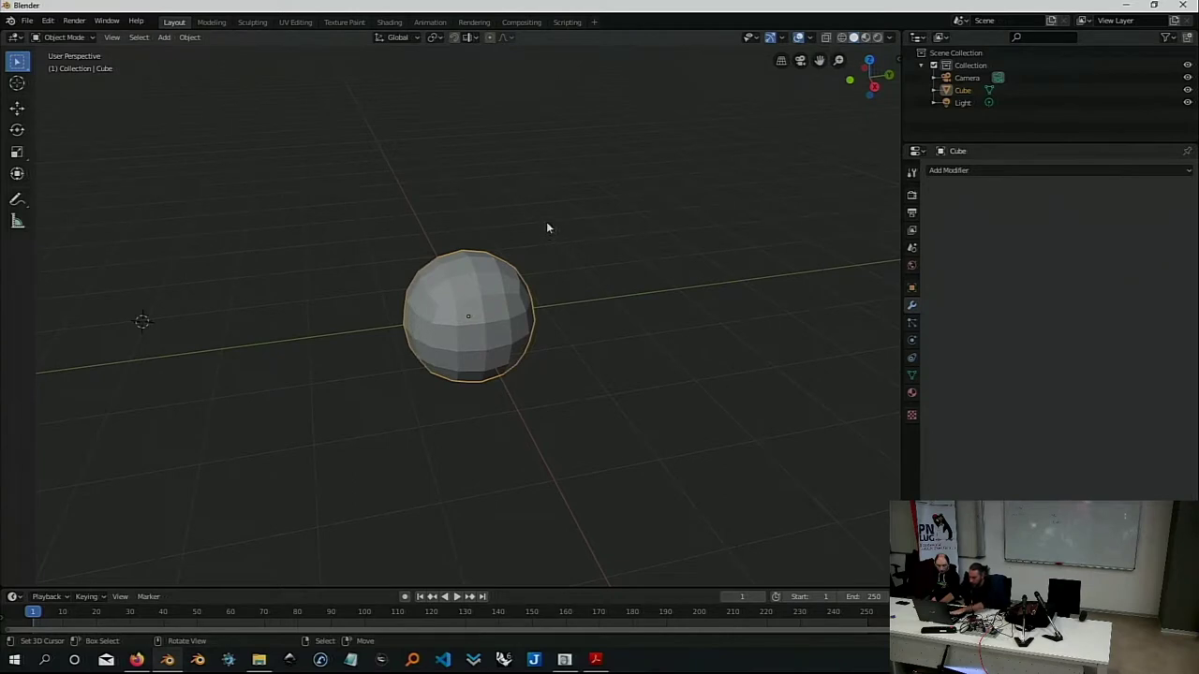
{"action": "key", "text": "g"}
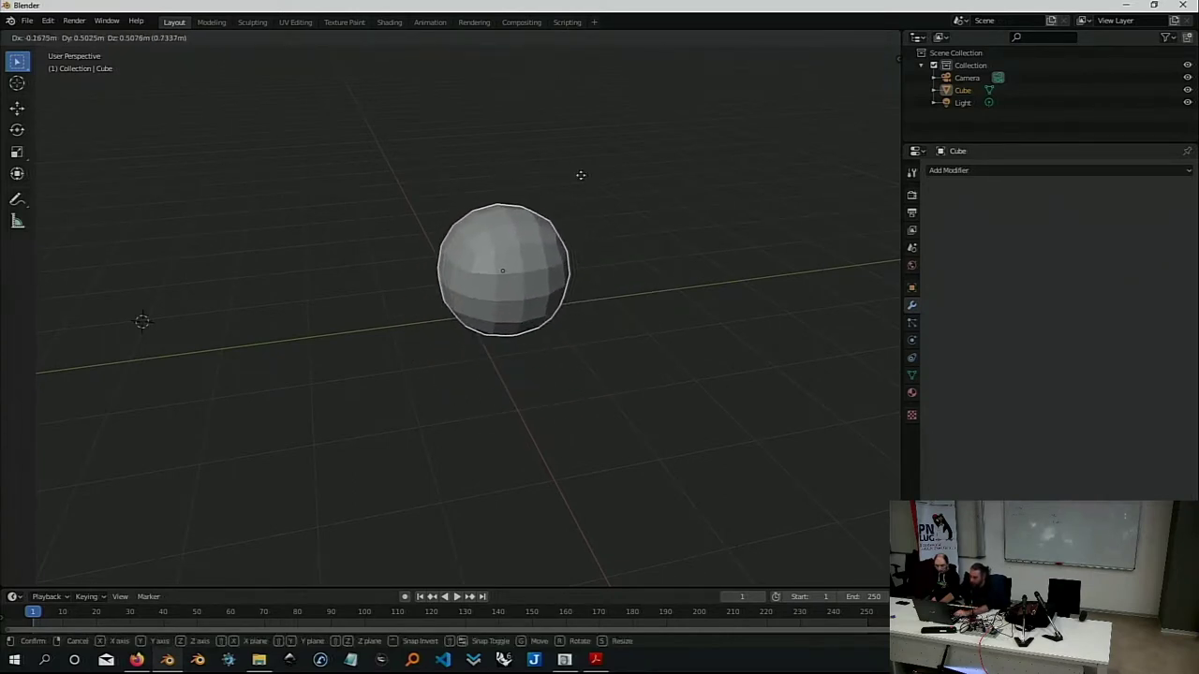
{"action": "right_click", "coordinate": [581, 176]}
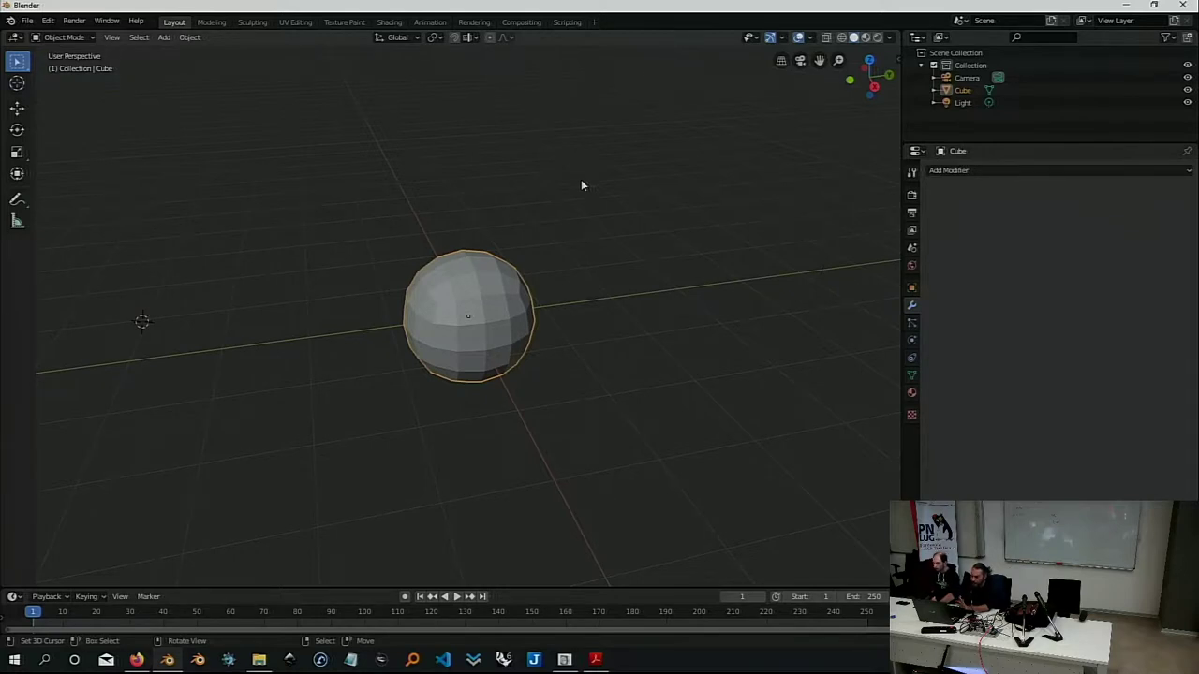
{"action": "key", "text": "g"}
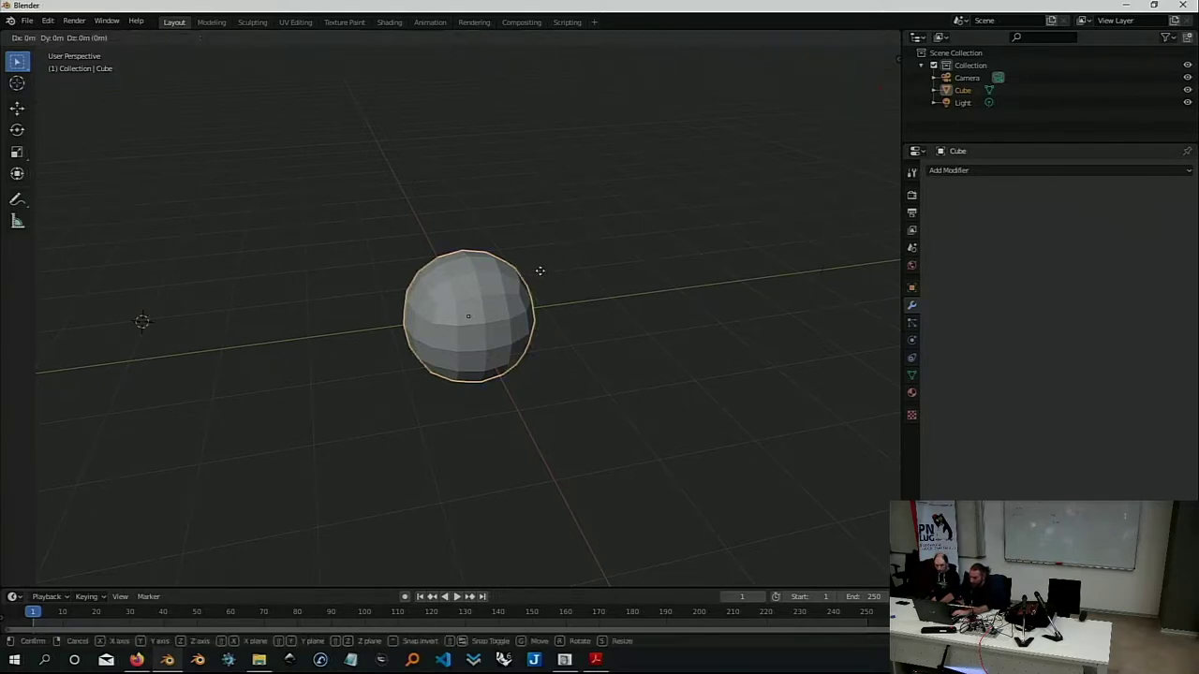
{"action": "left_click", "coordinate": [618, 169]}
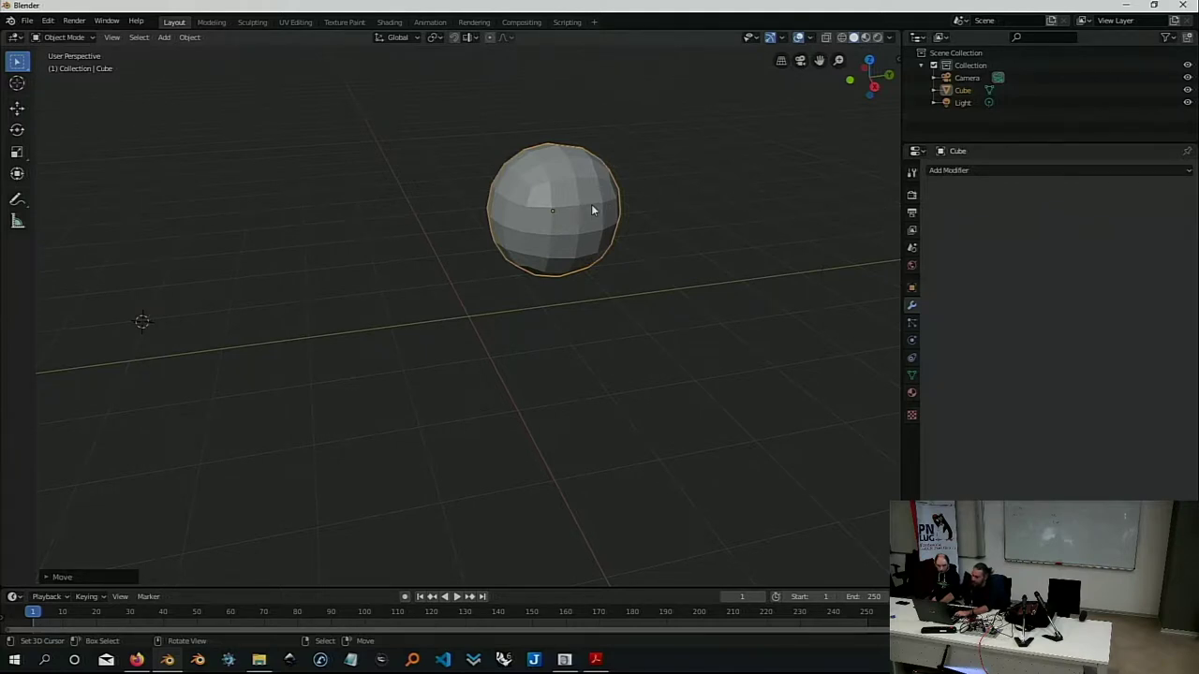
{"action": "key", "text": "ctrl+z"}
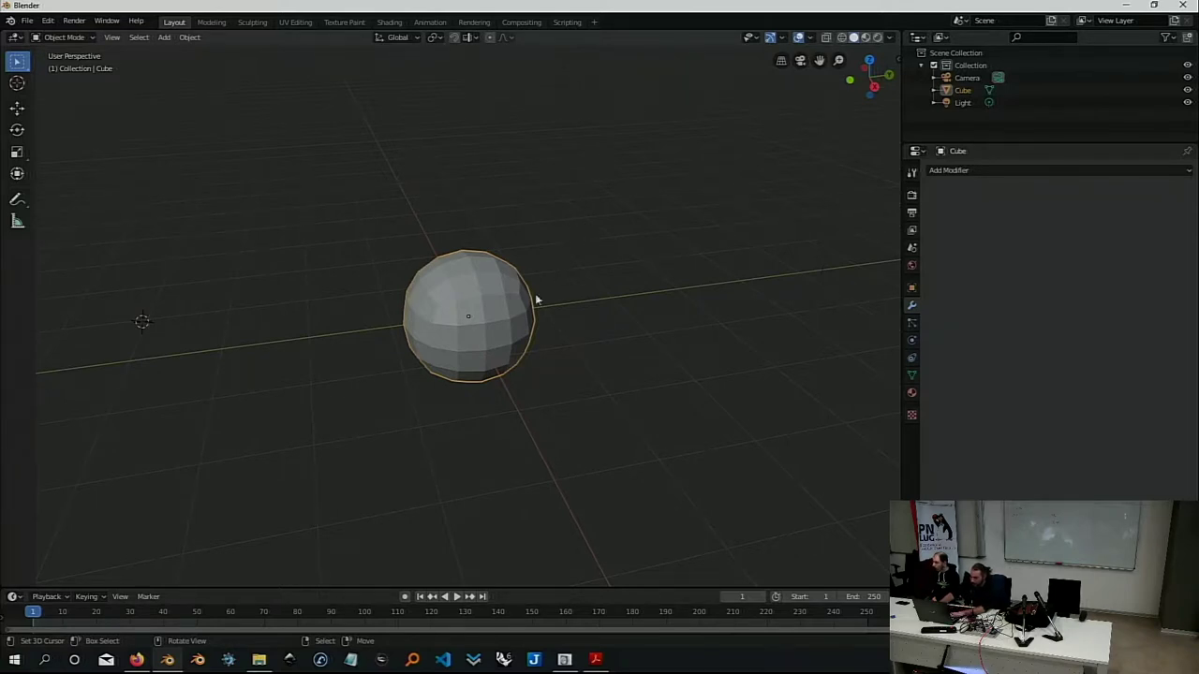
{"action": "middle_click_drag", "start_coordinate": [539, 301], "coordinate": [509, 288]}
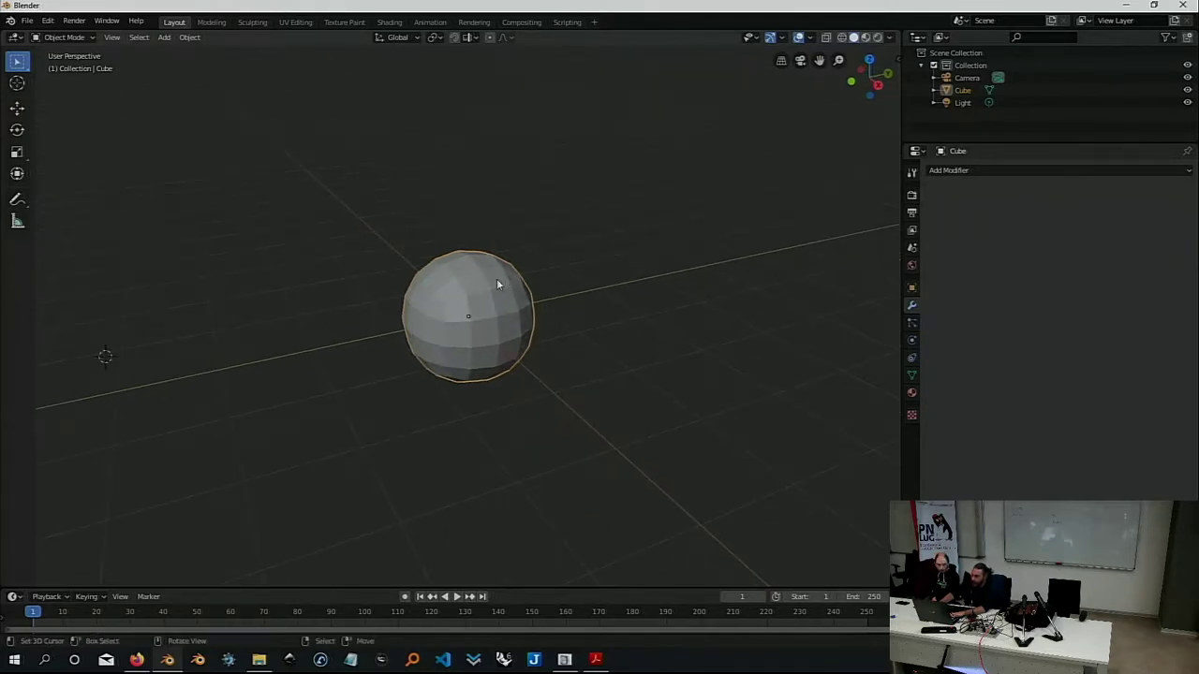
{"action": "mouse_move", "coordinate": [515, 289]}
{"action": "middle_mouse_down"}
{"action": "mouse_move", "coordinate": [516, 313]}
{"action": "mouse_move", "coordinate": [531, 316]}
{"action": "middle_mouse_up"}
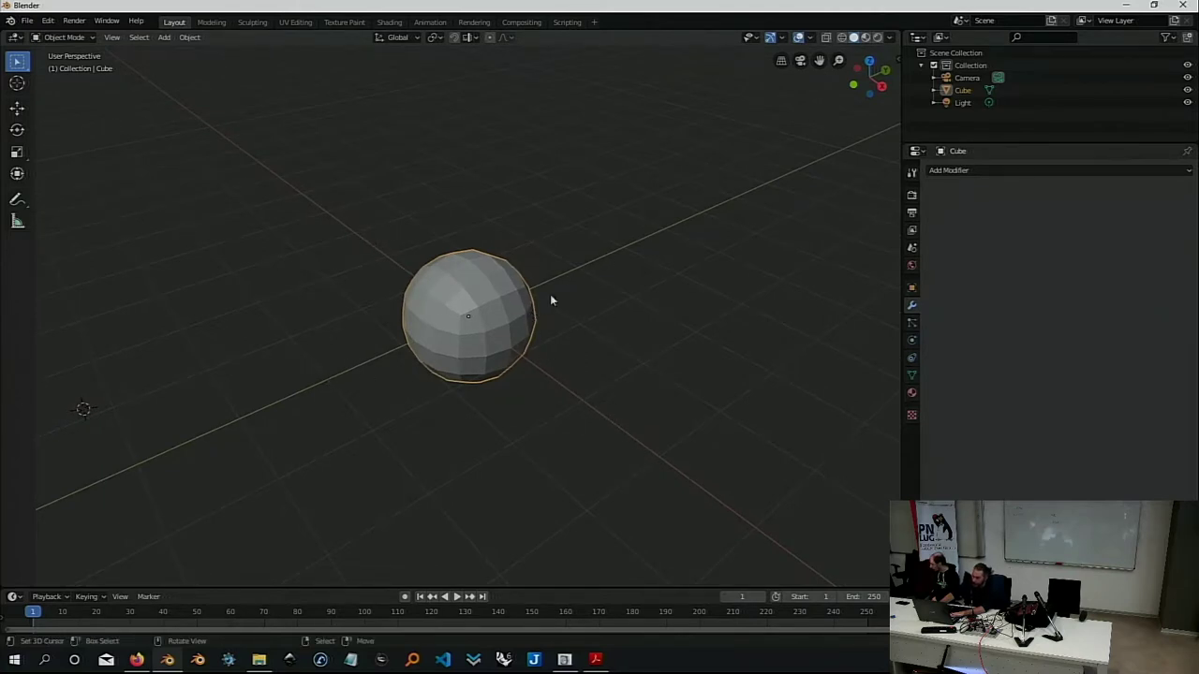
{"action": "mouse_move", "coordinate": [550, 294]}
{"action": "middle_mouse_down"}
{"action": "mouse_move", "coordinate": [557, 281]}
{"action": "mouse_move", "coordinate": [502, 222]}
{"action": "middle_mouse_up"}
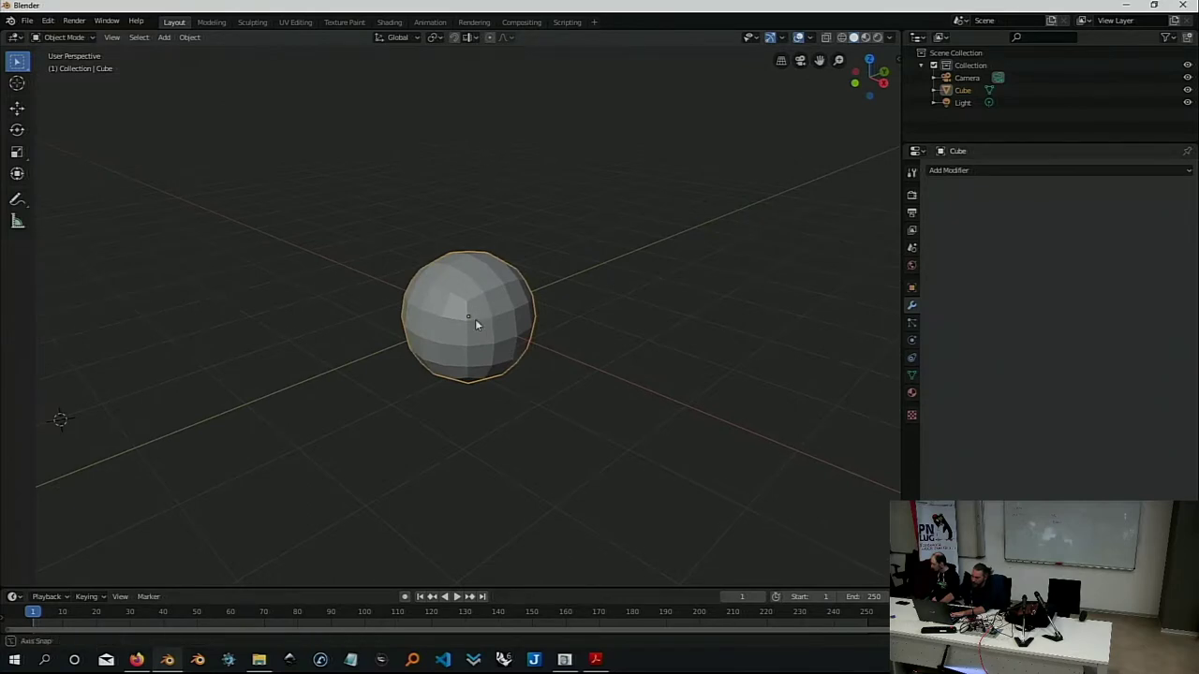
{"action": "middle_click_drag", "start_coordinate": [475, 319], "coordinate": [463, 333]}
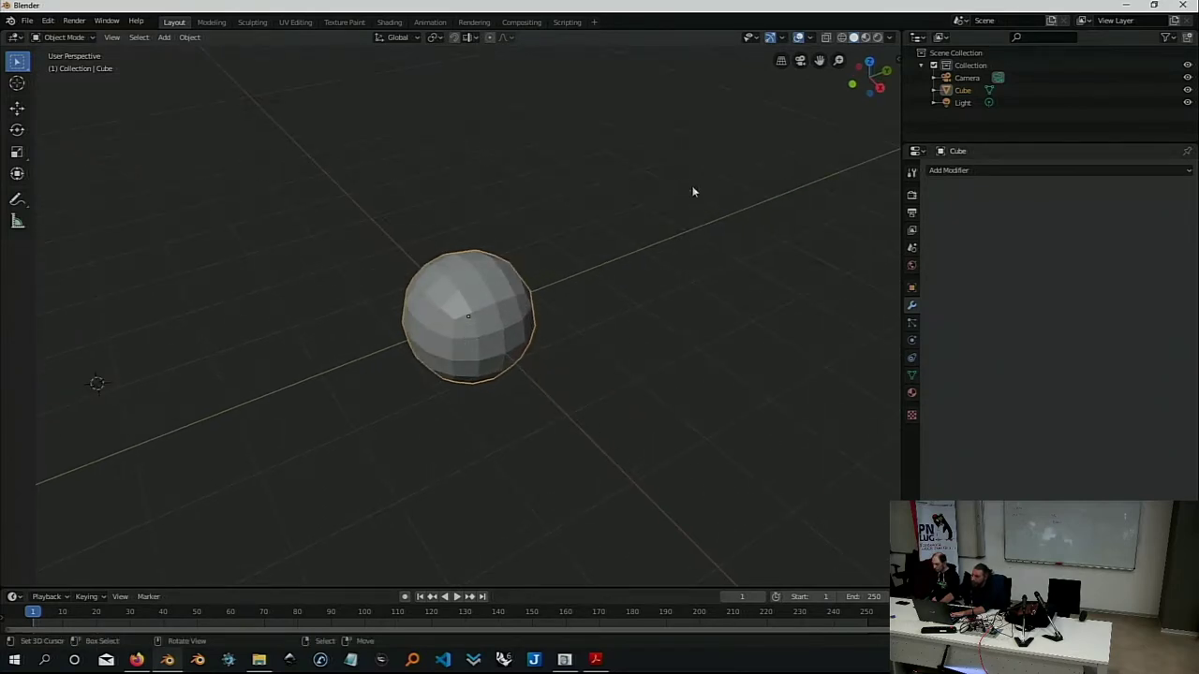
{"action": "middle_click_drag", "start_coordinate": [506, 295], "coordinate": [516, 259]}
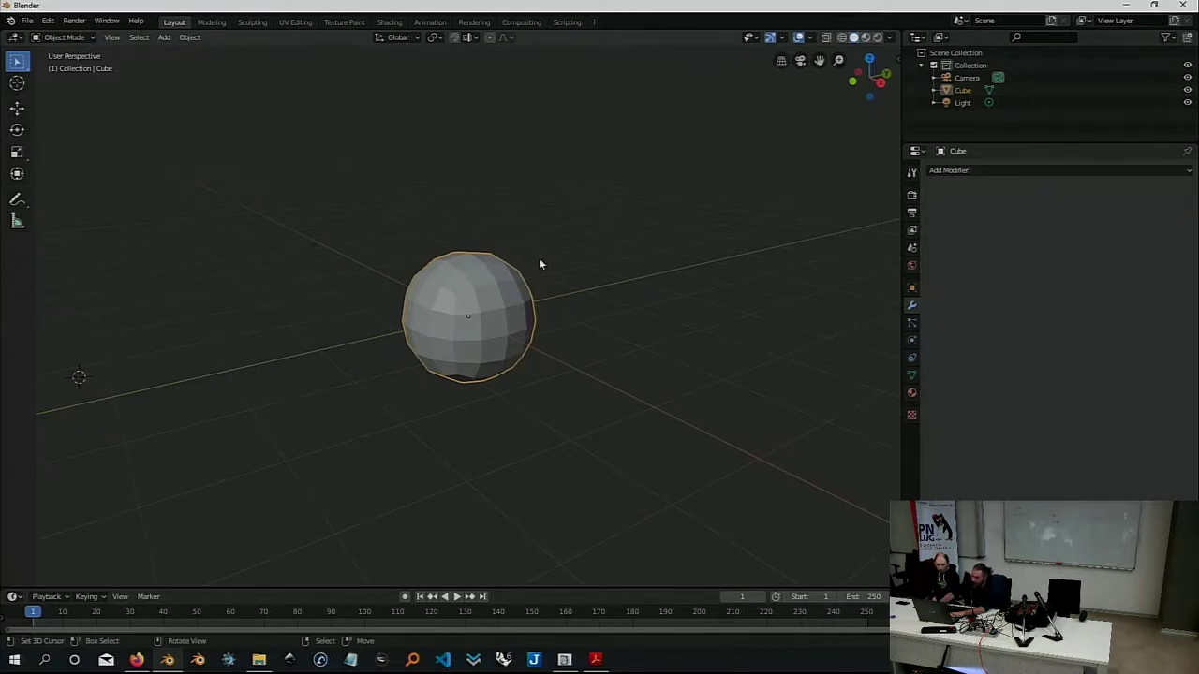
{"action": "key", "text": "g"}
{"action": "key", "text": "x"}
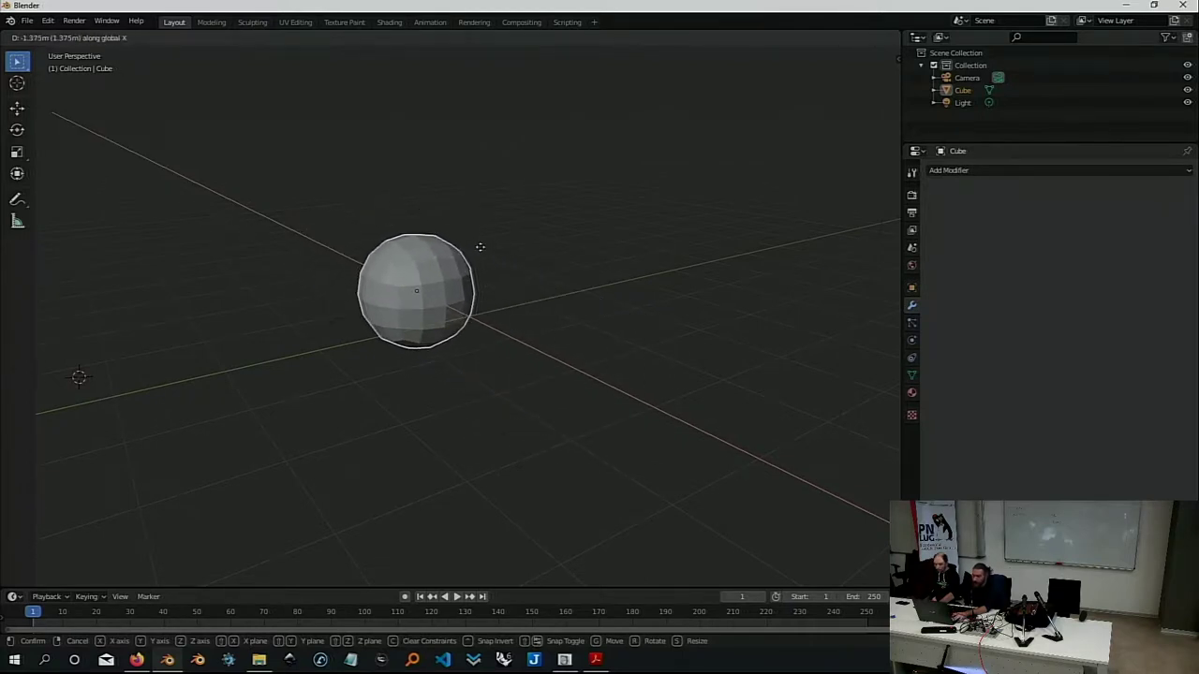
{"action": "right_click", "coordinate": [484, 249]}
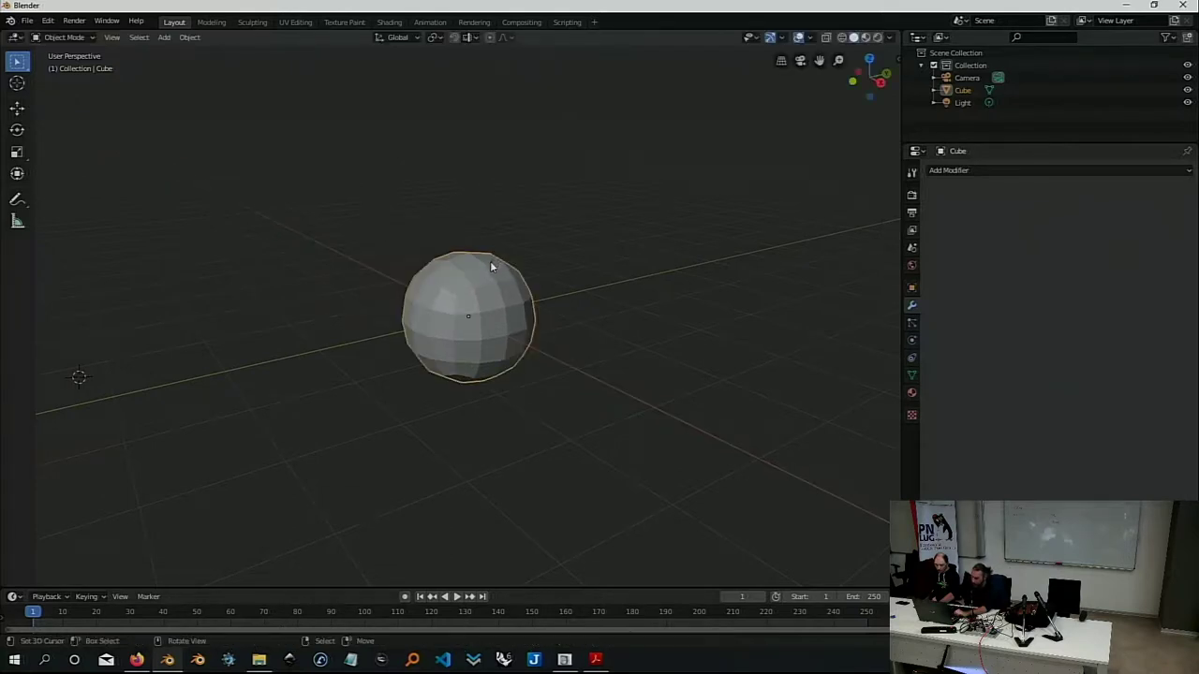
{"action": "key", "text": "g"}
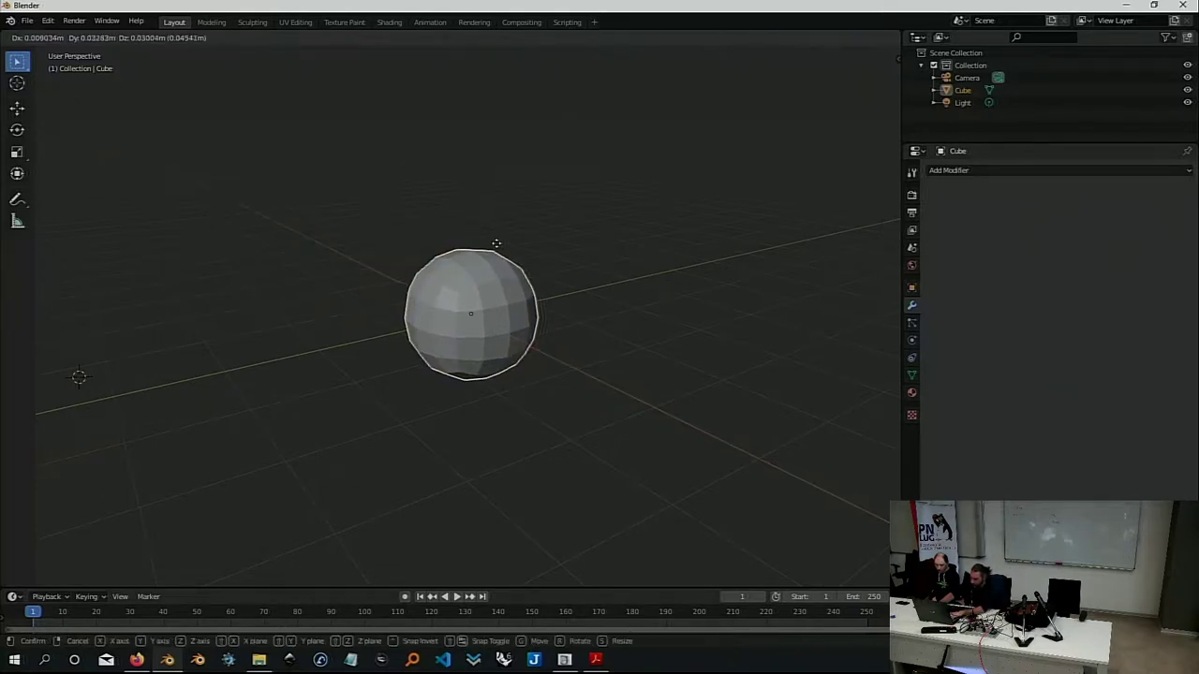
{"action": "key", "text": "y"}
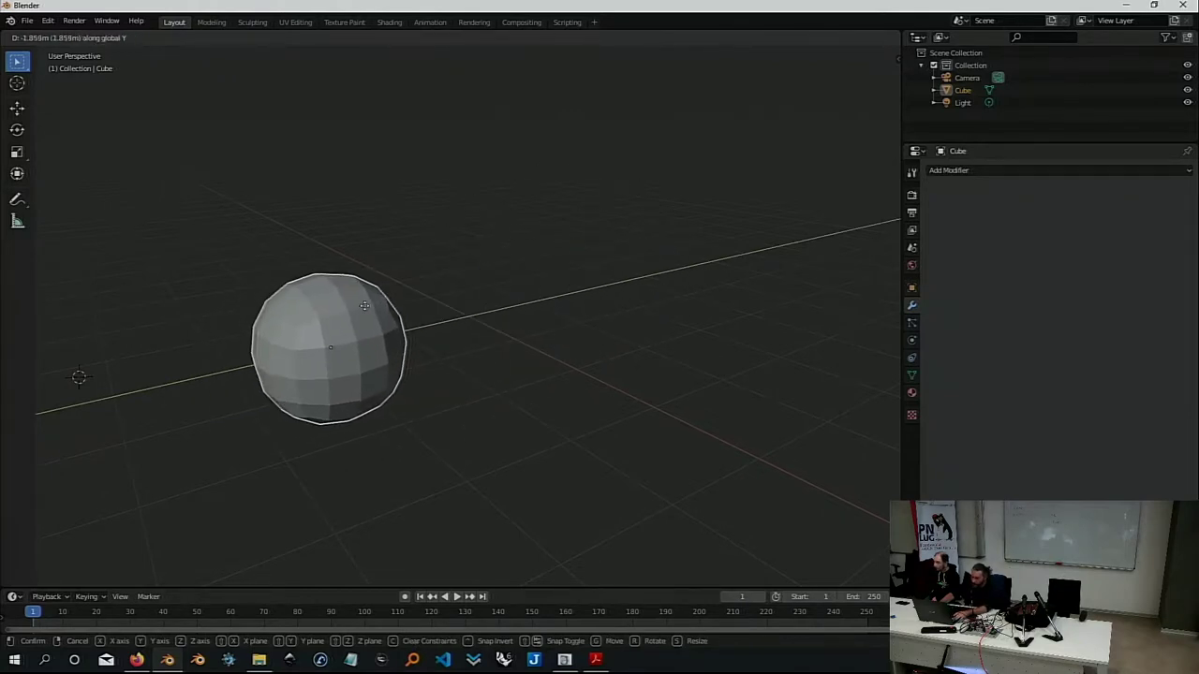
{"action": "right_click", "coordinate": [368, 310]}
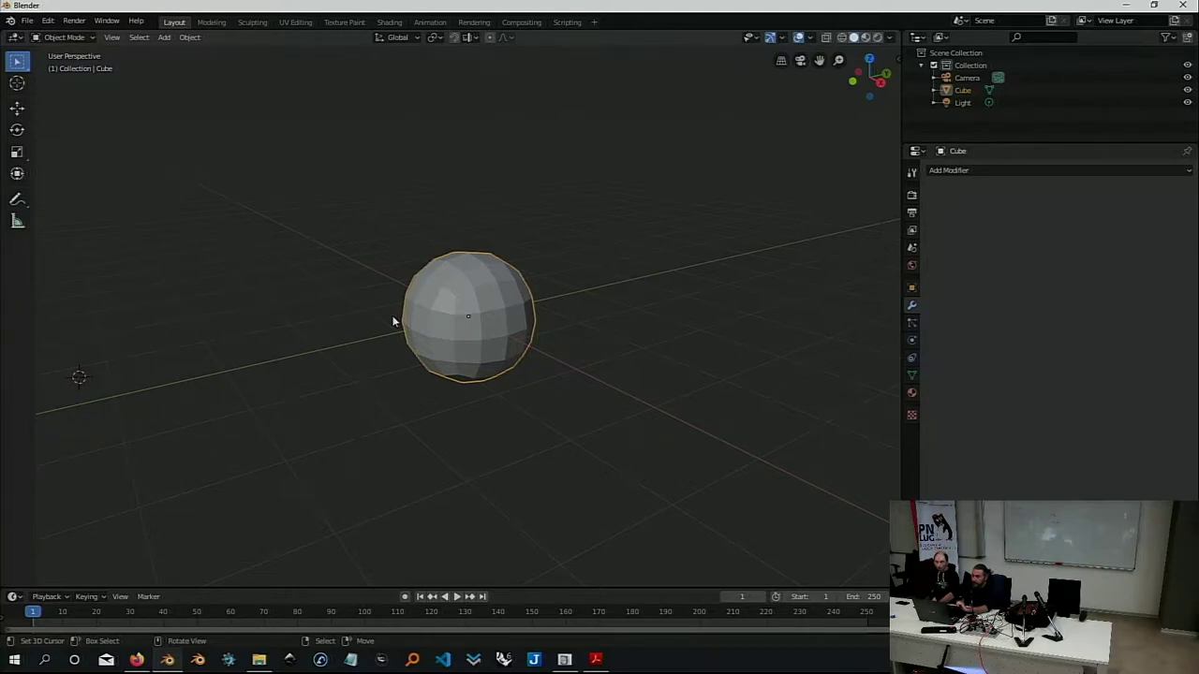
{"action": "key", "text": "g"}
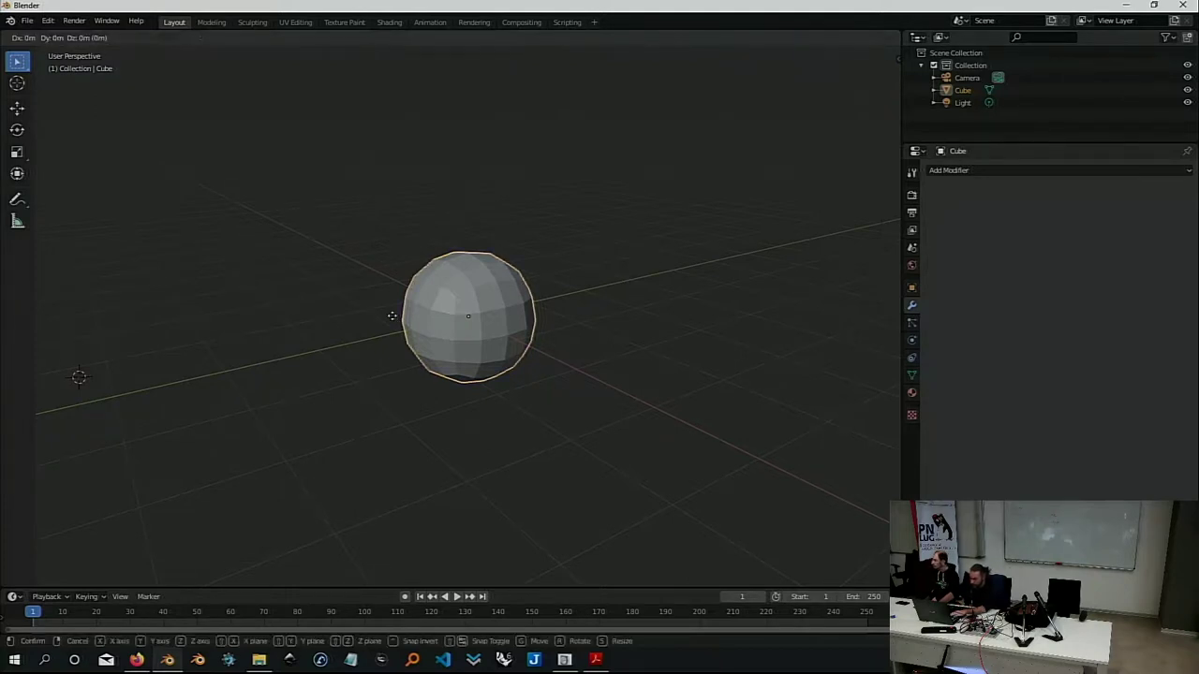
{"action": "key", "text": "z"}
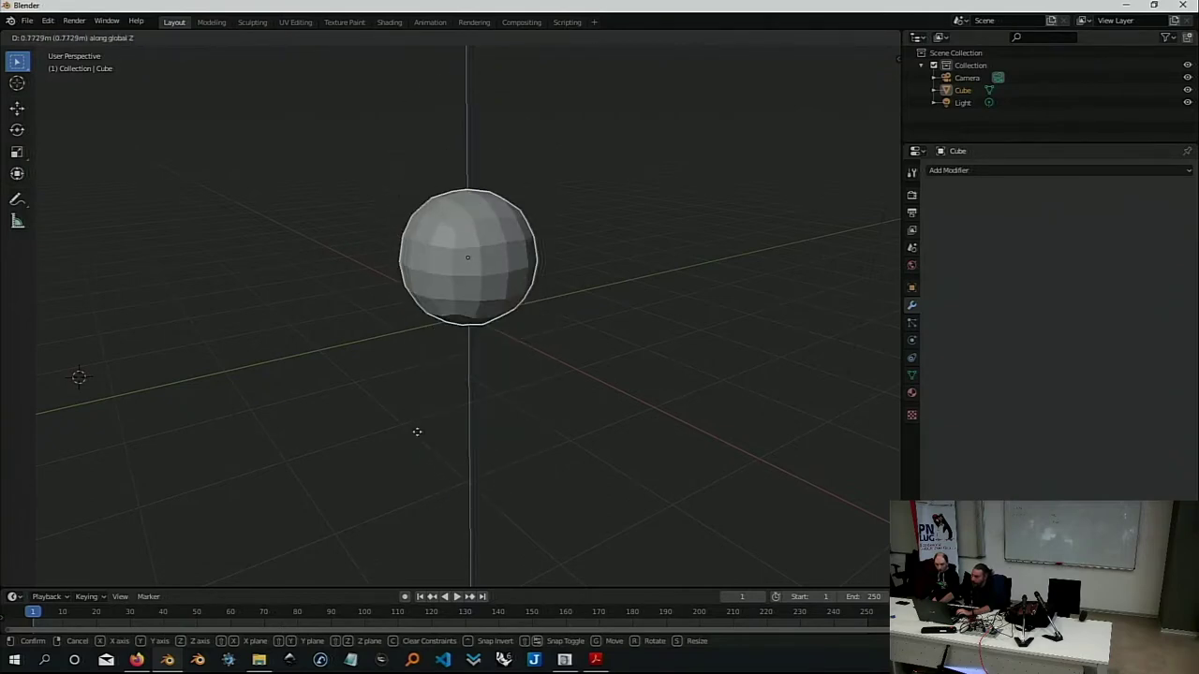
{"action": "right_click", "coordinate": [523, 292]}
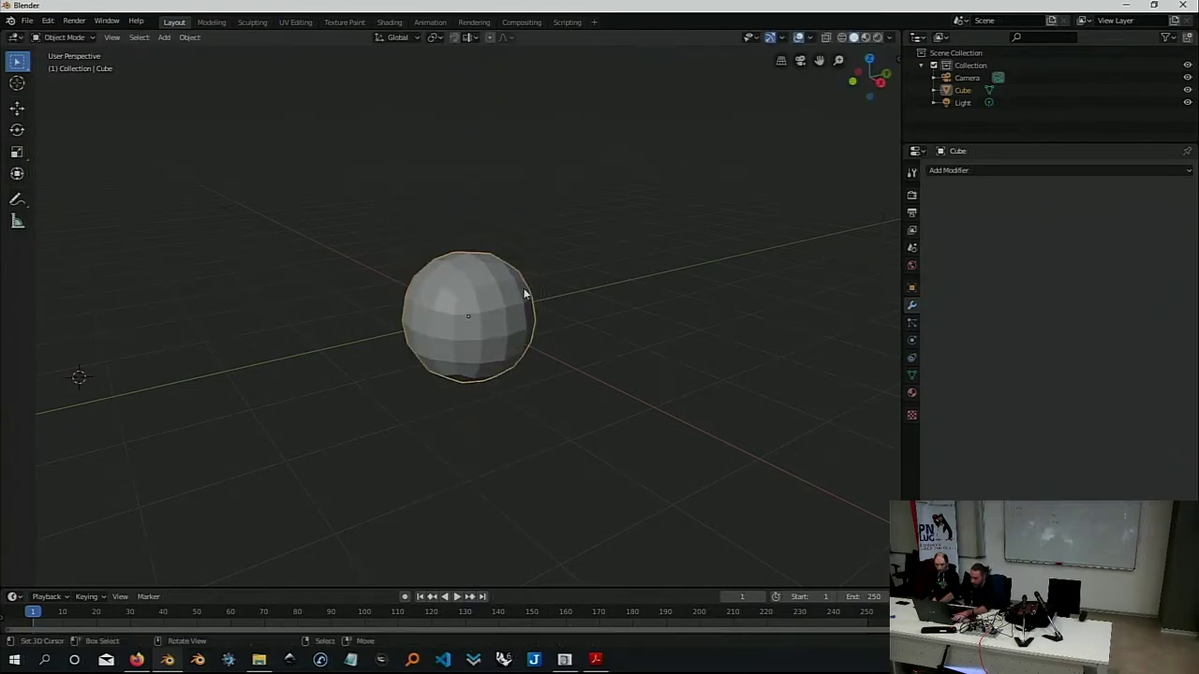
{"action": "middle_click_drag", "start_coordinate": [509, 297], "coordinate": [473, 310]}
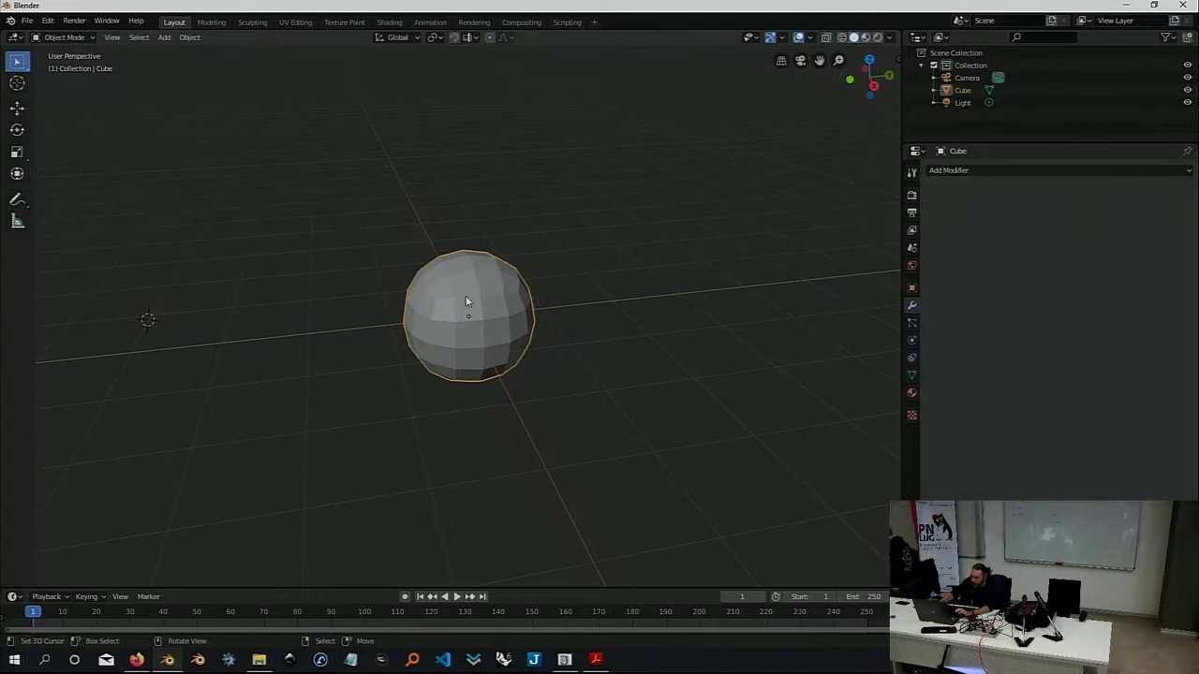
{"action": "middle_click_drag", "start_coordinate": [463, 299], "coordinate": [476, 299]}
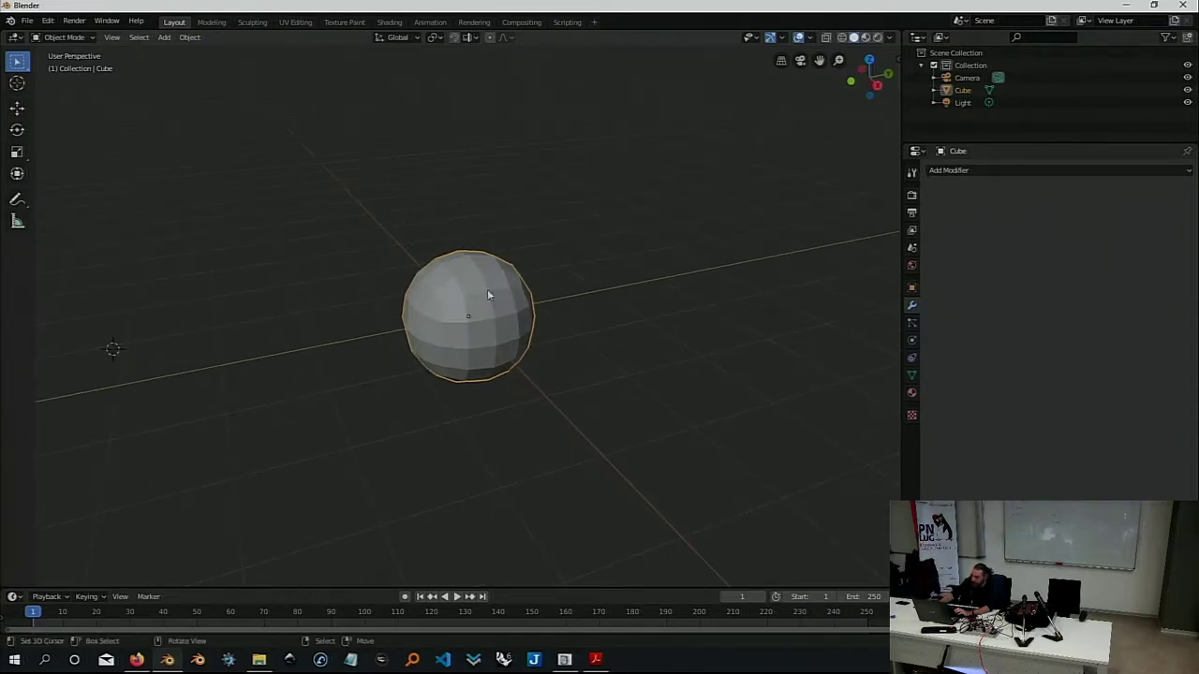
Switch the sphere into Edit Mode from the mode dropdown
{"action": "left_click", "coordinate": [69, 39]}
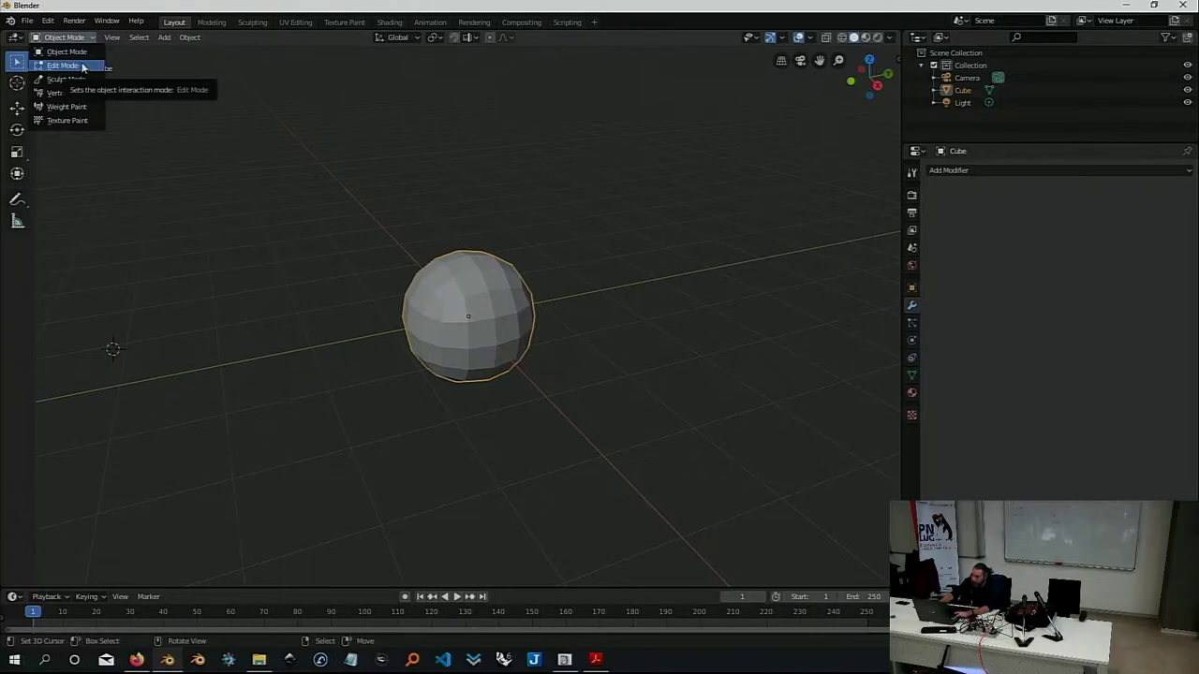
{"action": "left_click", "coordinate": [85, 65]}
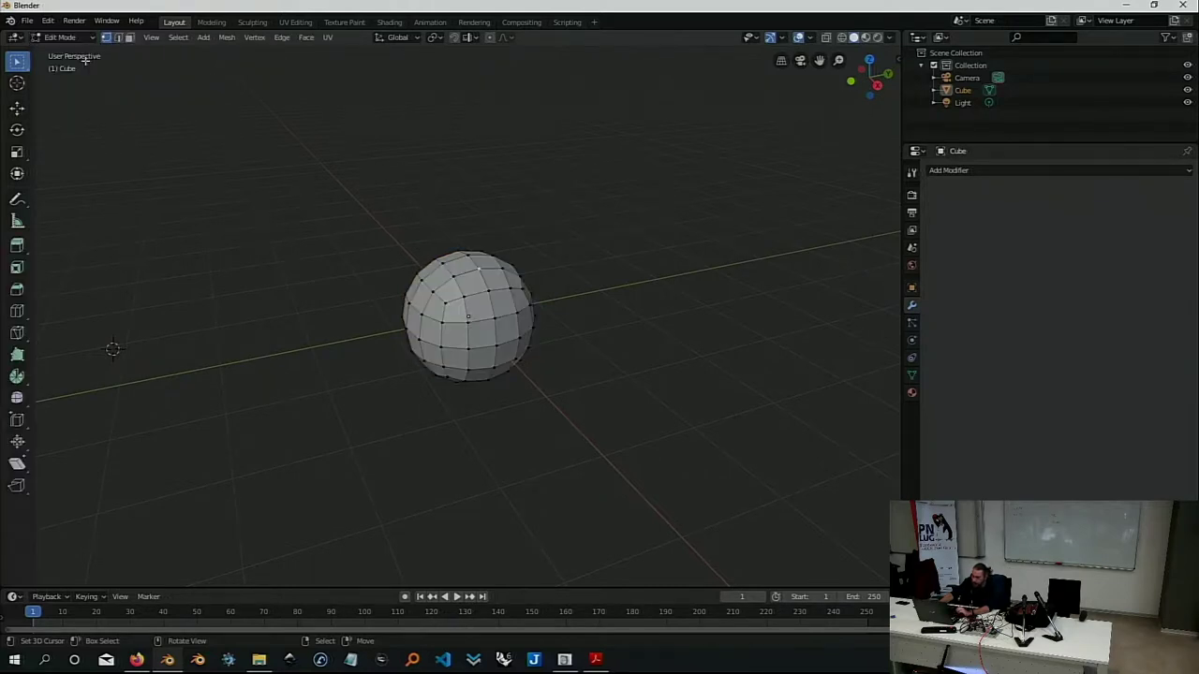
{"action": "scroll", "coordinate": [520, 280], "scroll_direction": "up", "scroll_amount": 1}
{"action": "scroll", "coordinate": [521, 279], "scroll_direction": "up", "scroll_amount": 2}
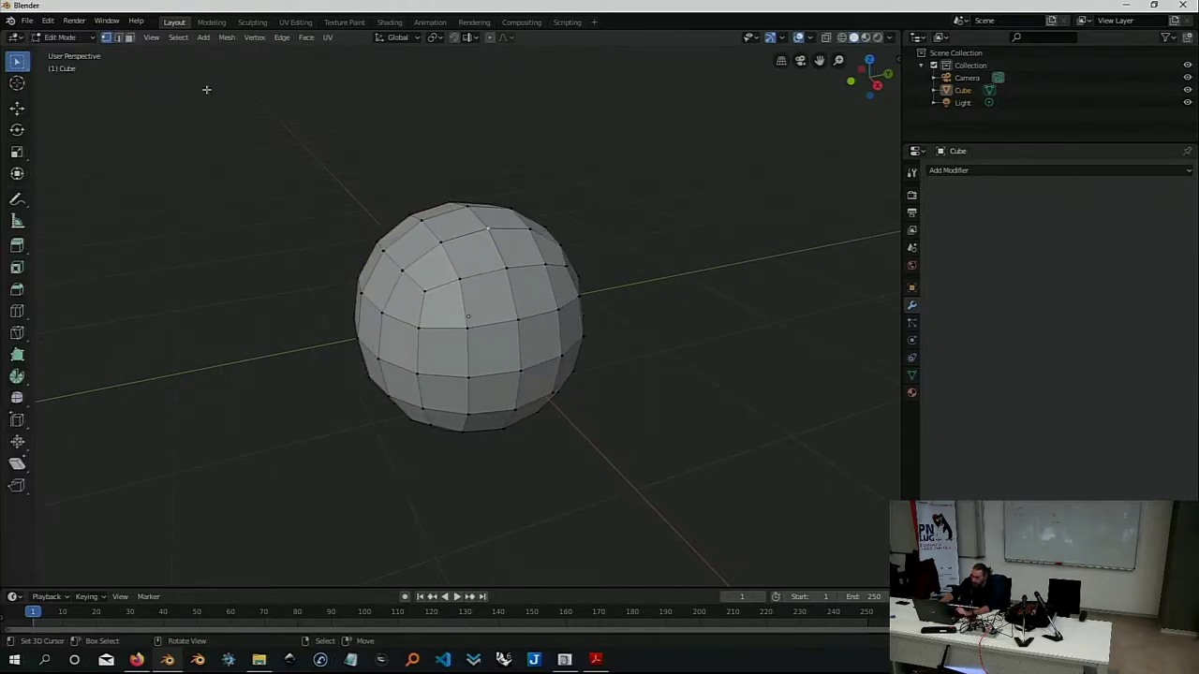
Select the sphere's top face in Face select mode, then go back to Object Mode
{"action": "left_click", "coordinate": [118, 37]}
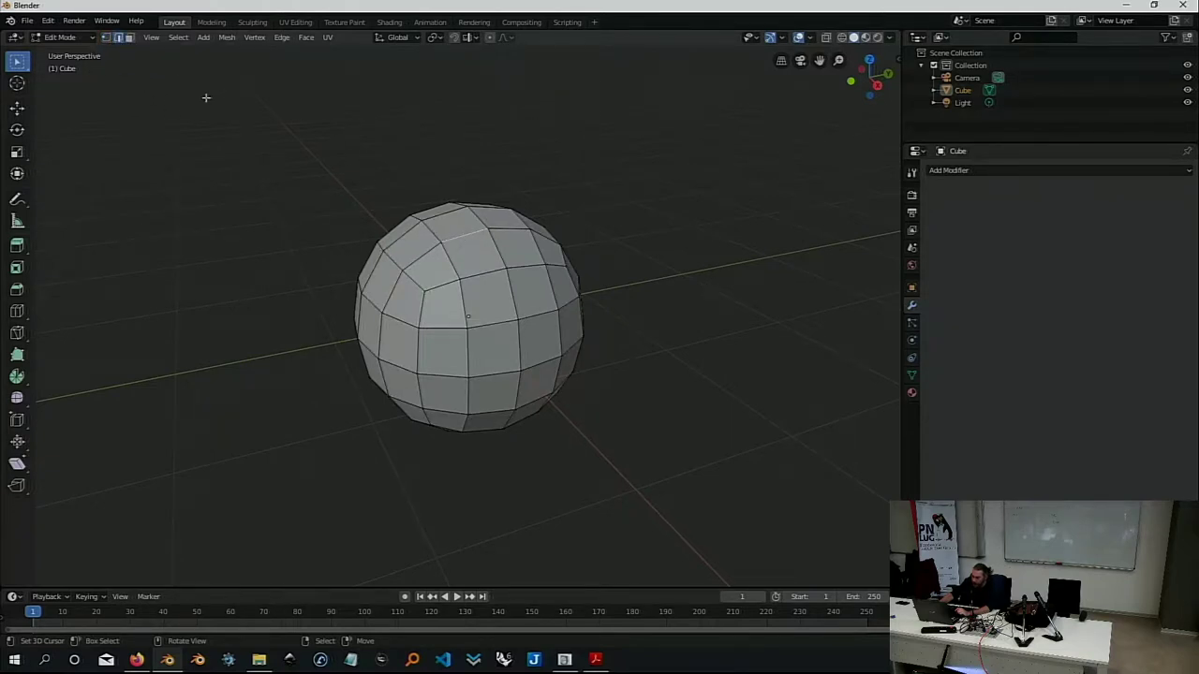
{"action": "left_click", "coordinate": [131, 38]}
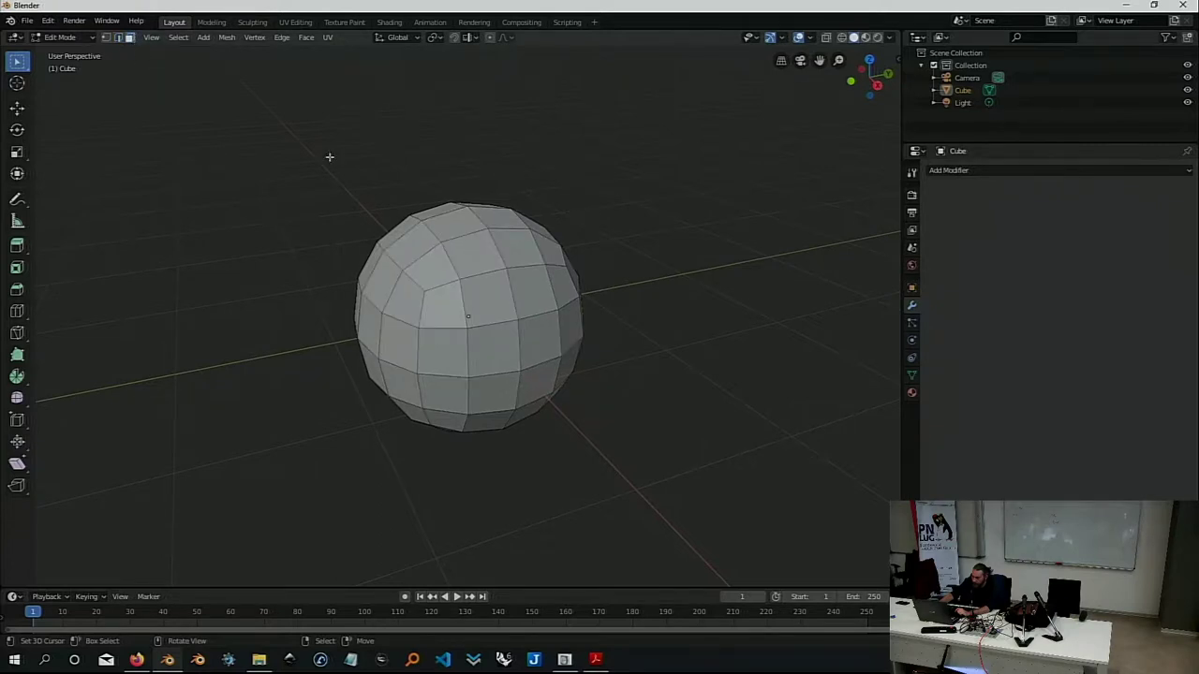
{"action": "left_click", "coordinate": [453, 225]}
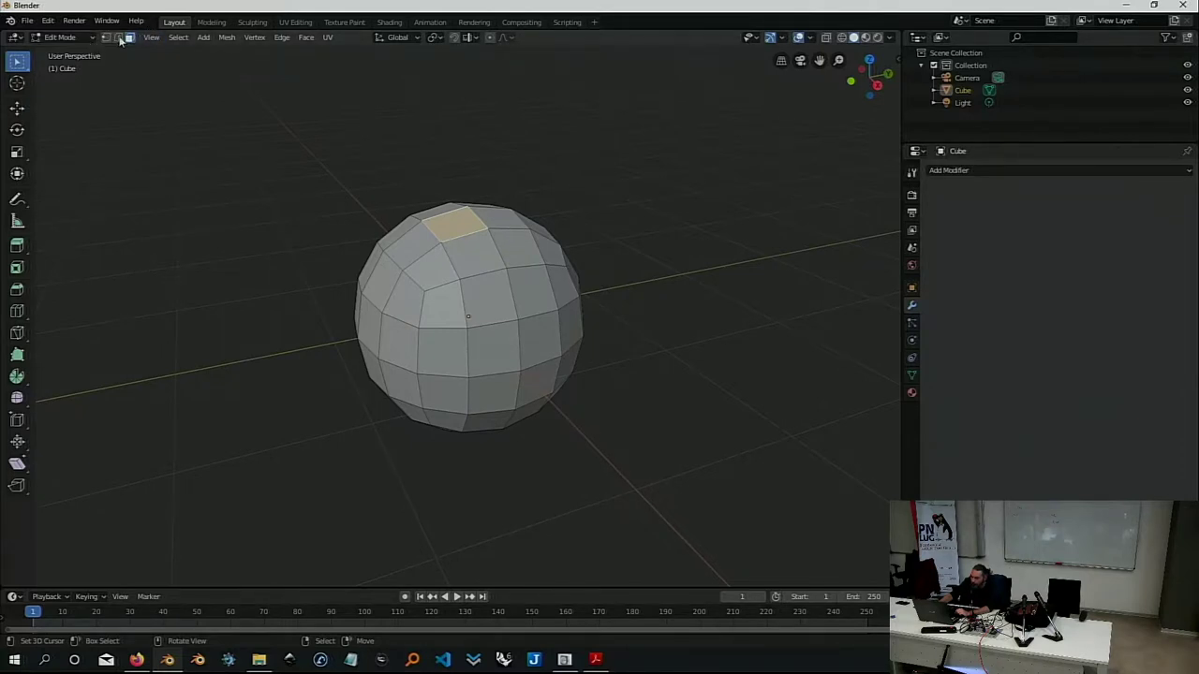
{"action": "left_click", "coordinate": [64, 37]}
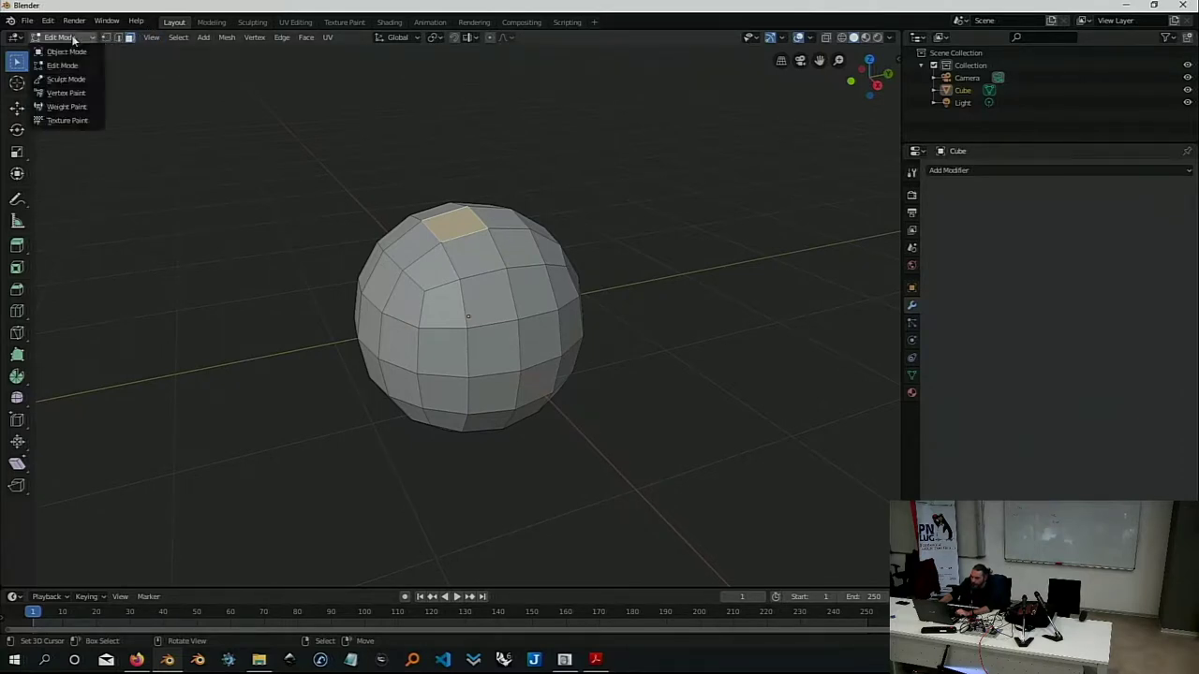
{"action": "left_click", "coordinate": [73, 50]}
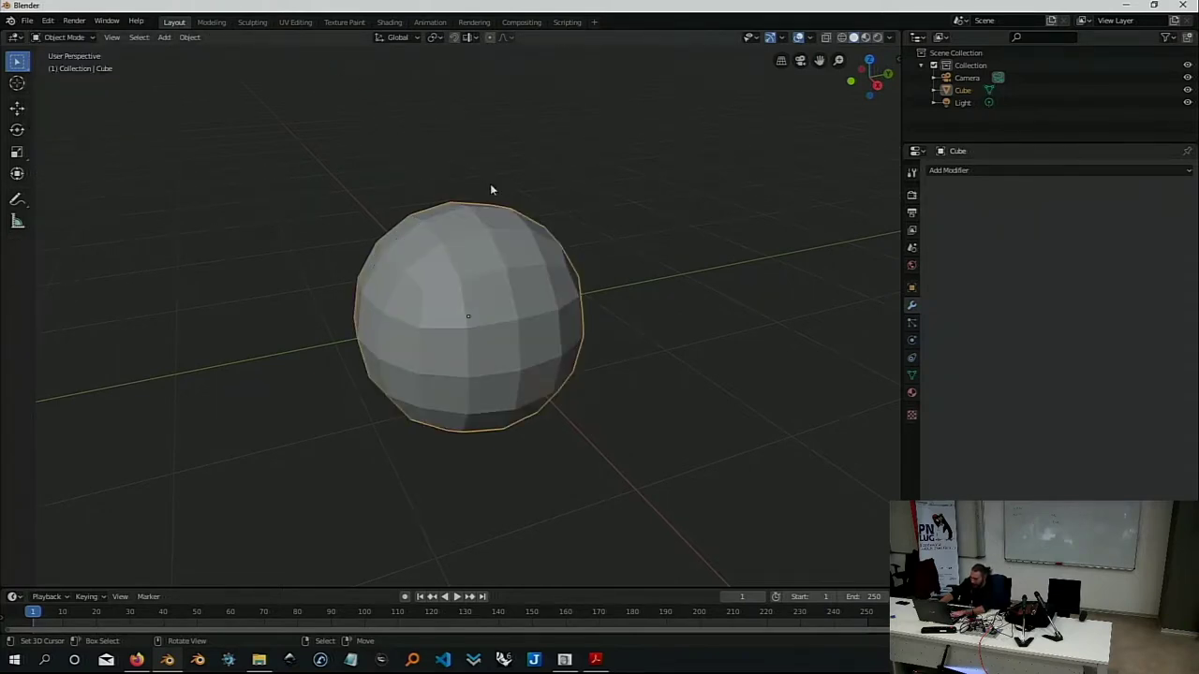
Start an X-axis move of the sphere (G, X), cancel it in place, and open the mode dropdown
{"action": "key", "text": "g"}
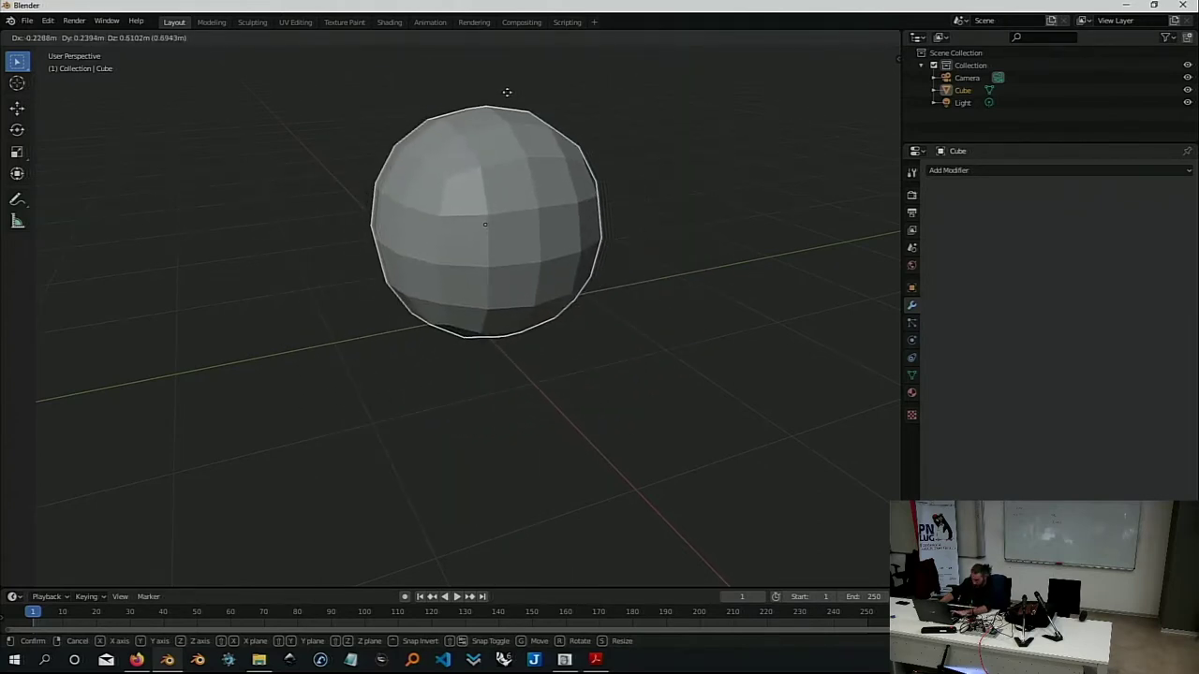
{"action": "key", "text": "x"}
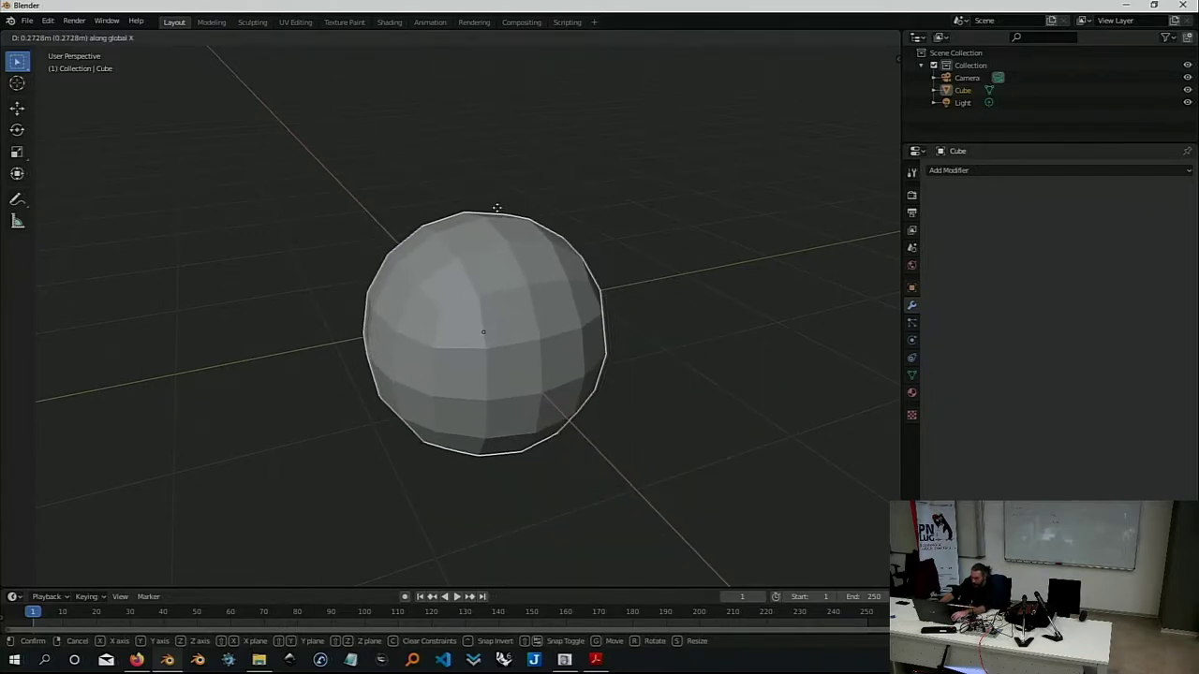
{"action": "right_click", "coordinate": [497, 207]}
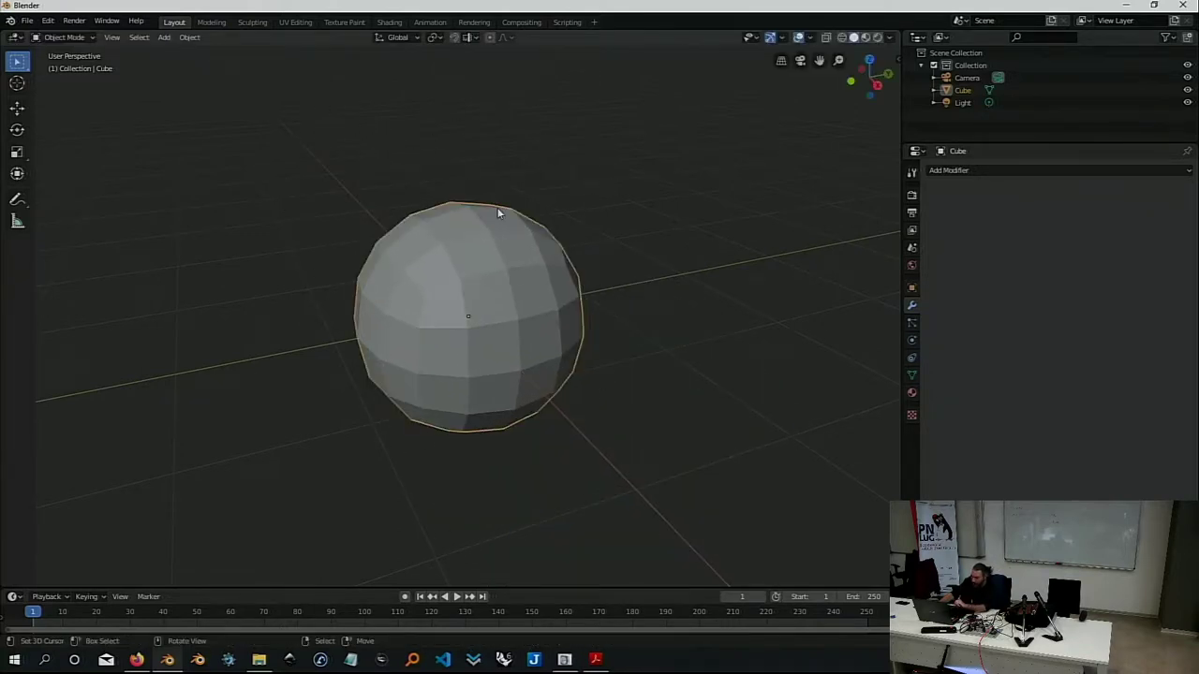
{"action": "left_click", "coordinate": [64, 37]}
{"action": "left_click", "coordinate": [74, 66]}
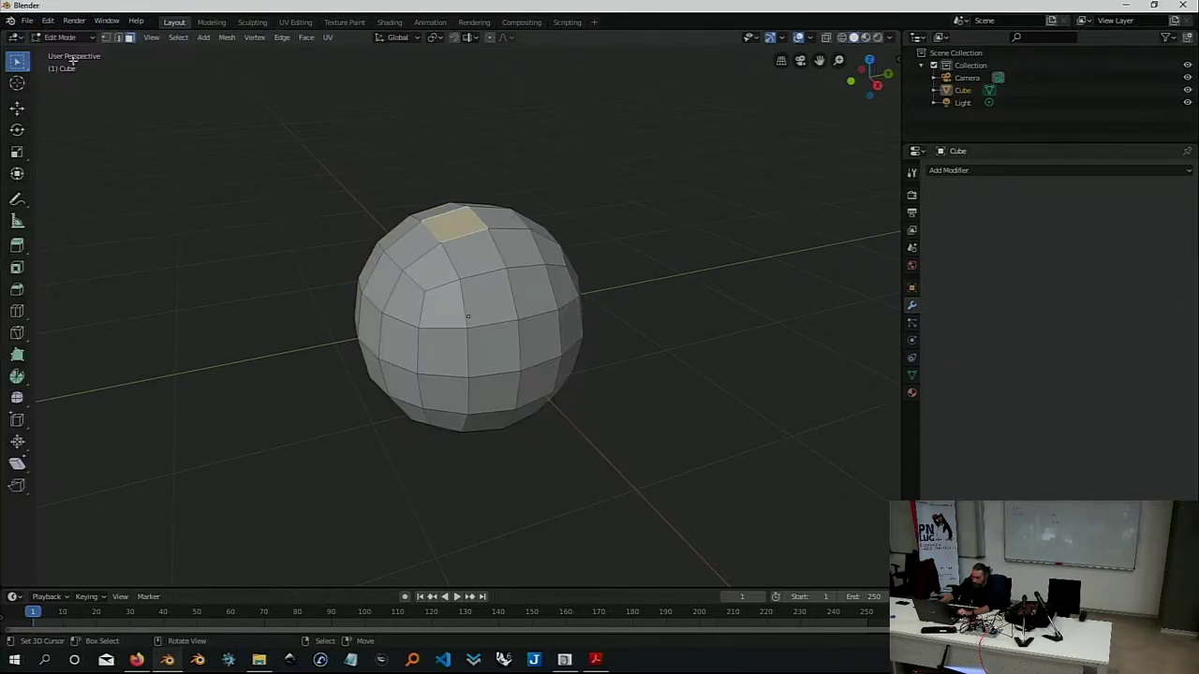
{"action": "left_click", "coordinate": [106, 37]}
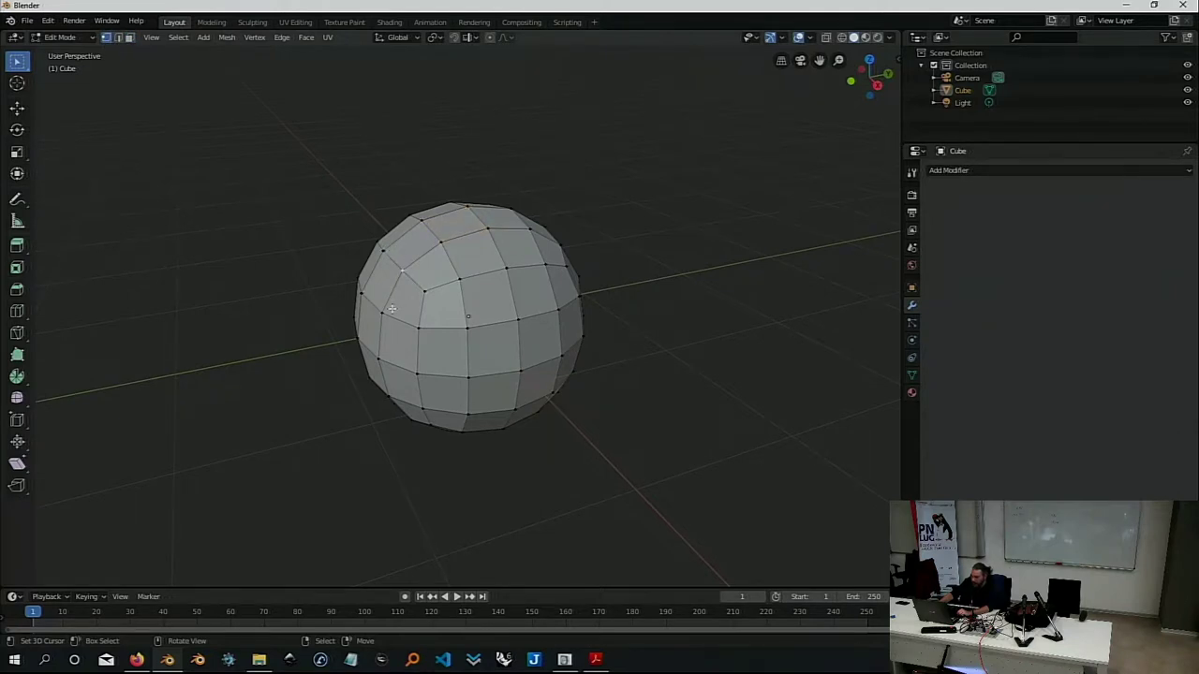
{"action": "left_click", "coordinate": [381, 310]}
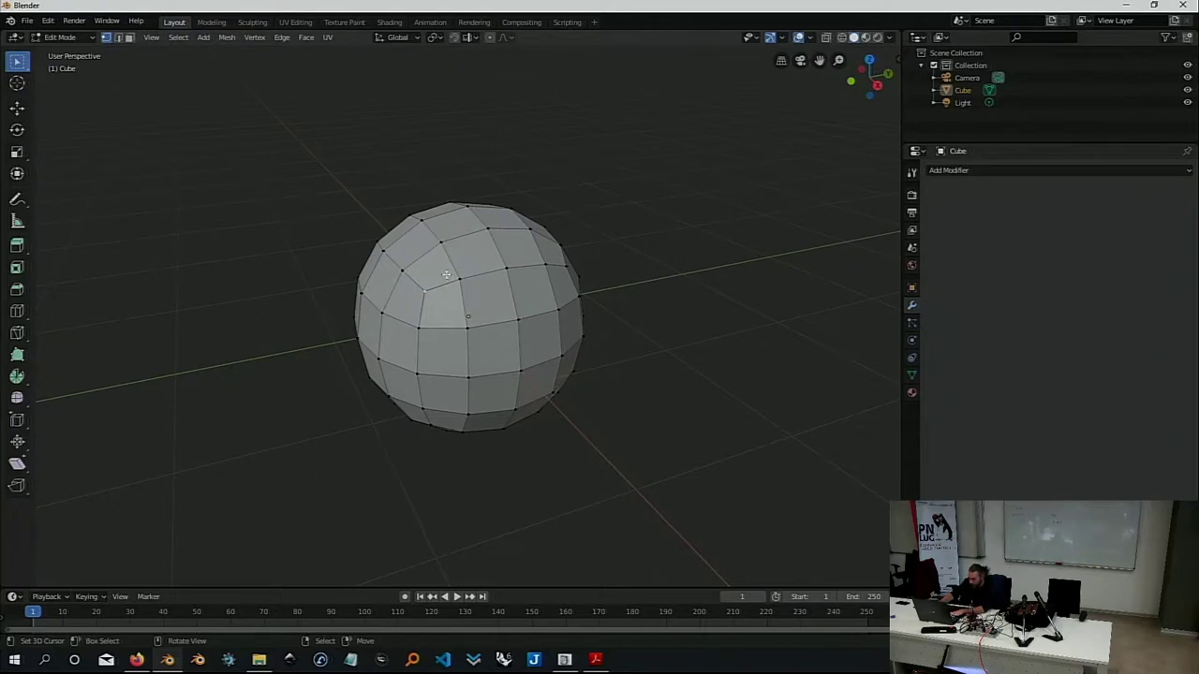
{"action": "key", "text": "g"}
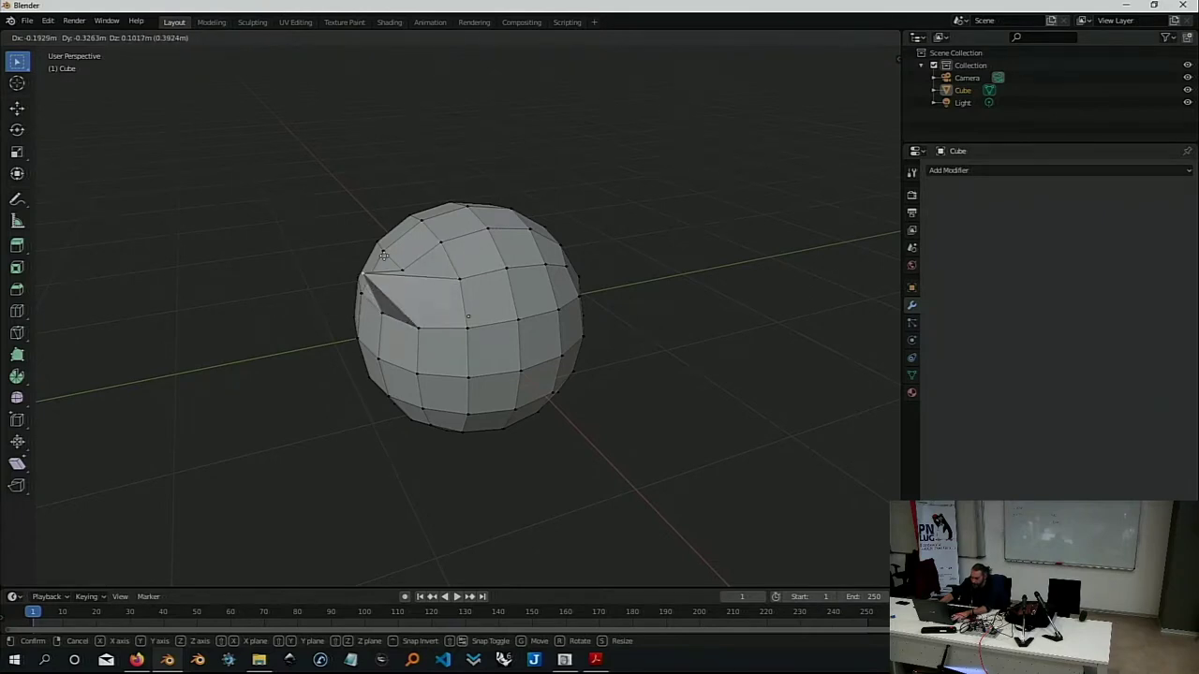
{"action": "right_click", "coordinate": [510, 313]}
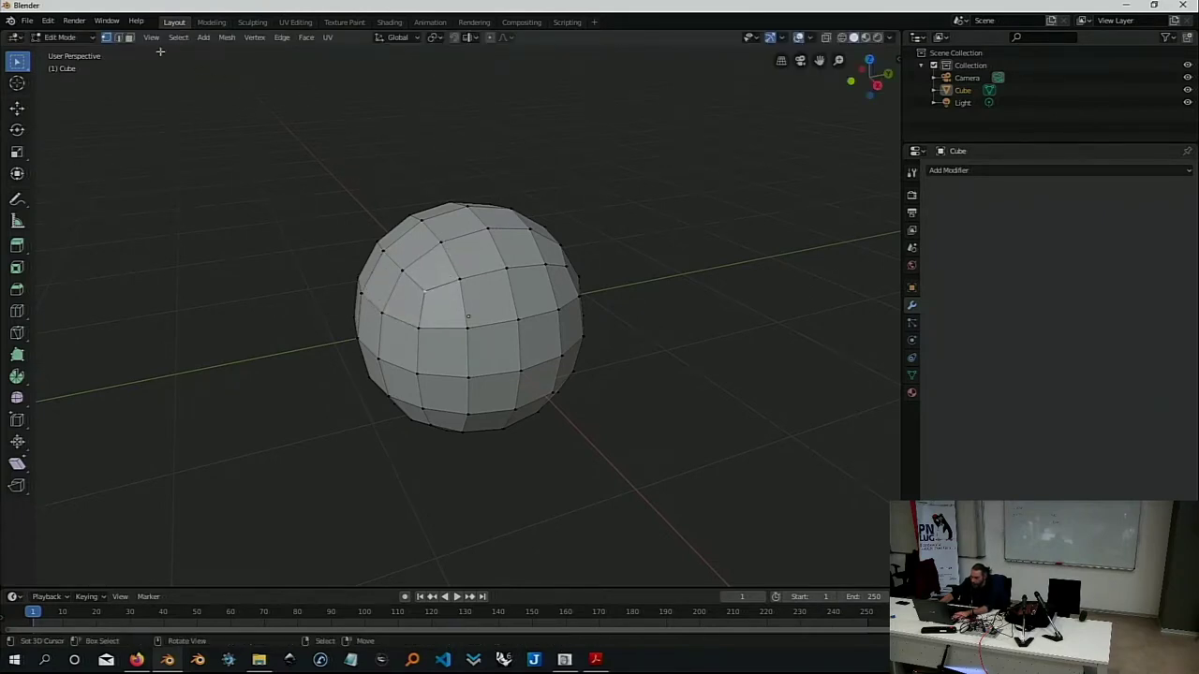
{"action": "left_click", "coordinate": [129, 38]}
{"action": "left_click", "coordinate": [450, 228]}
{"action": "key", "text": "g"}
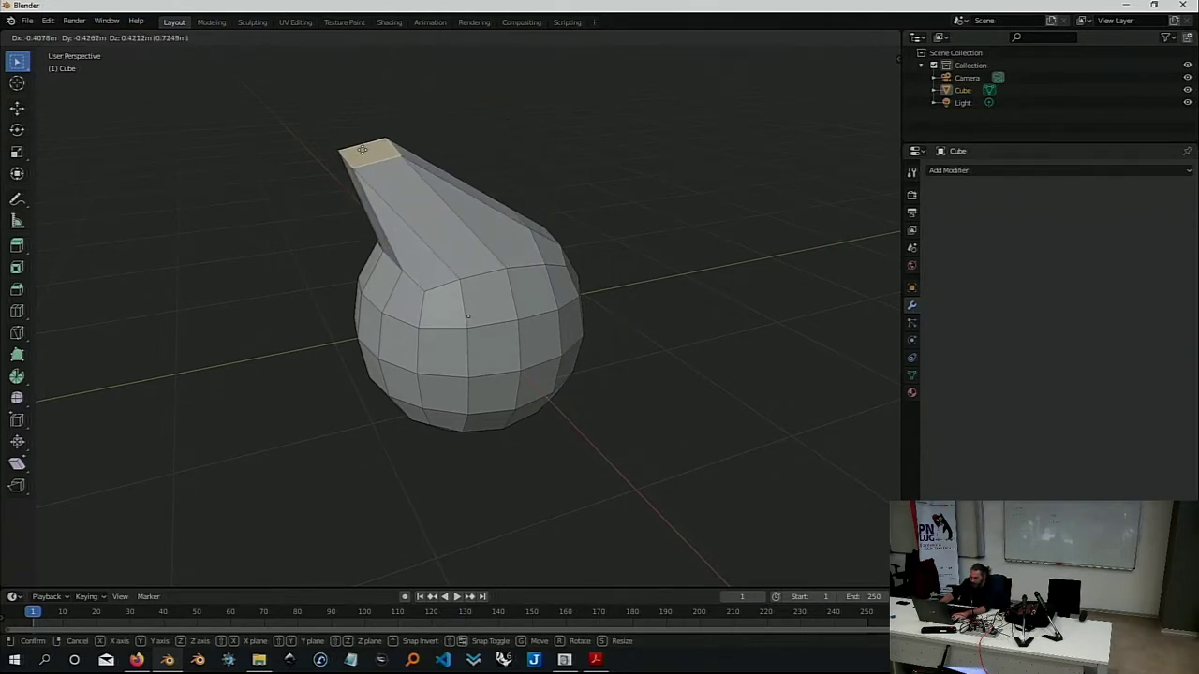
{"action": "right_click", "coordinate": [361, 150]}
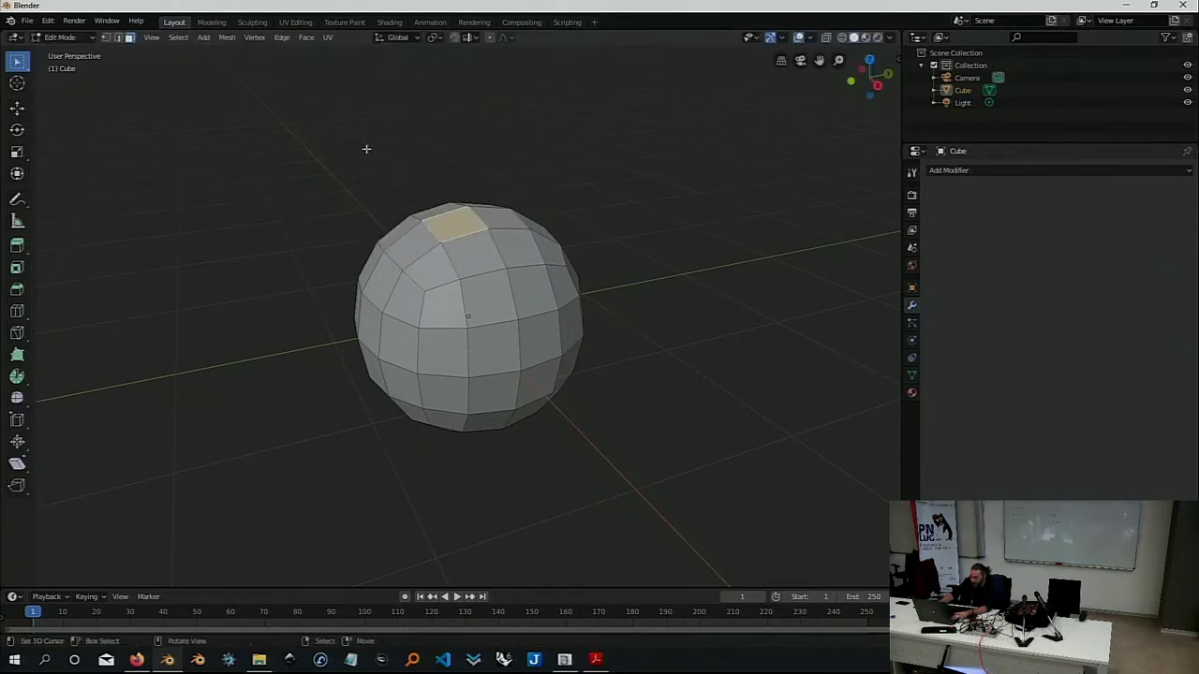
{"action": "left_click", "coordinate": [105, 37]}
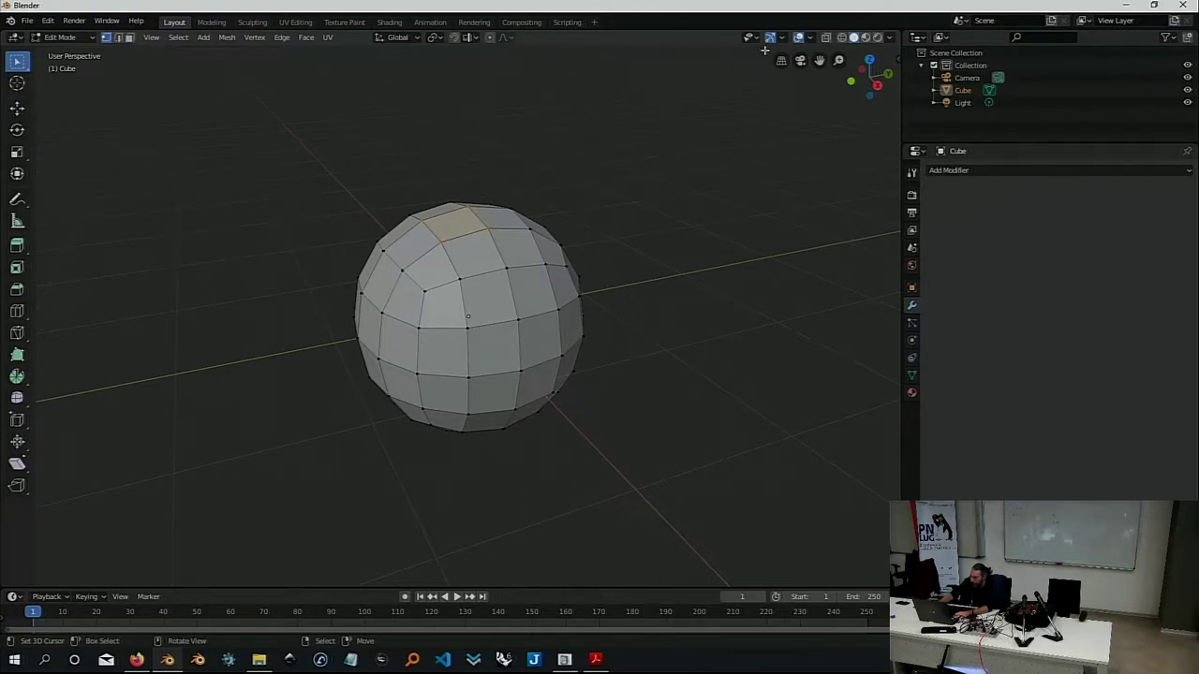
{"action": "left_click", "coordinate": [490, 39]}
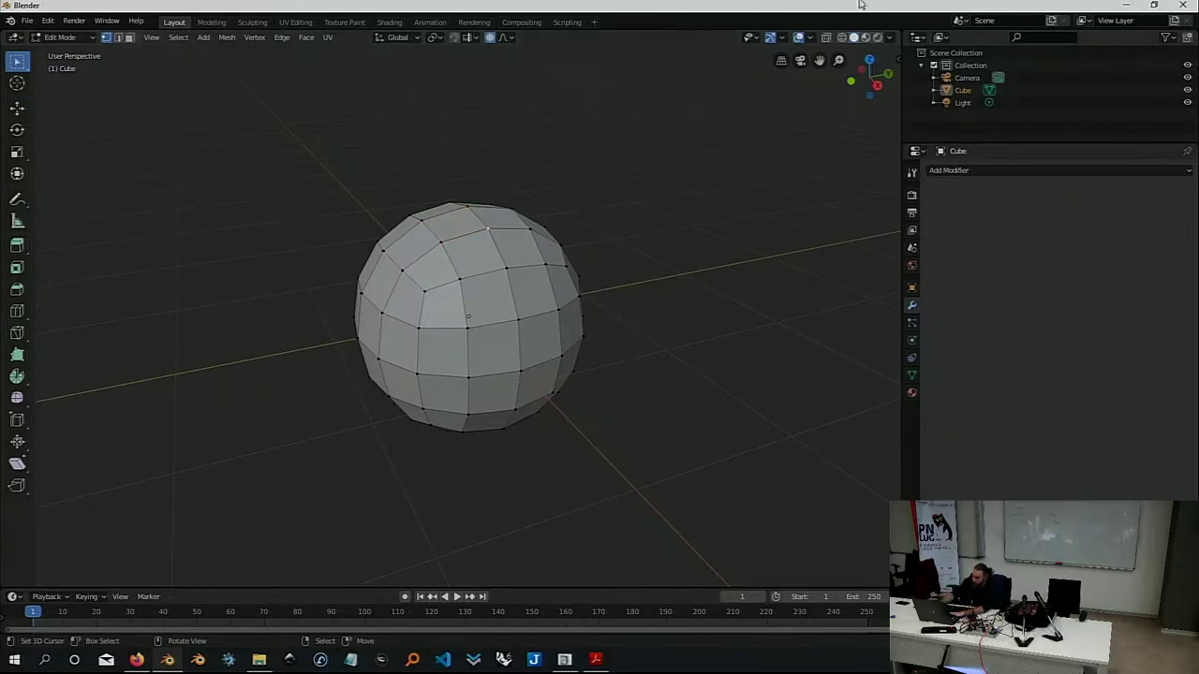
{"action": "key", "text": "g"}
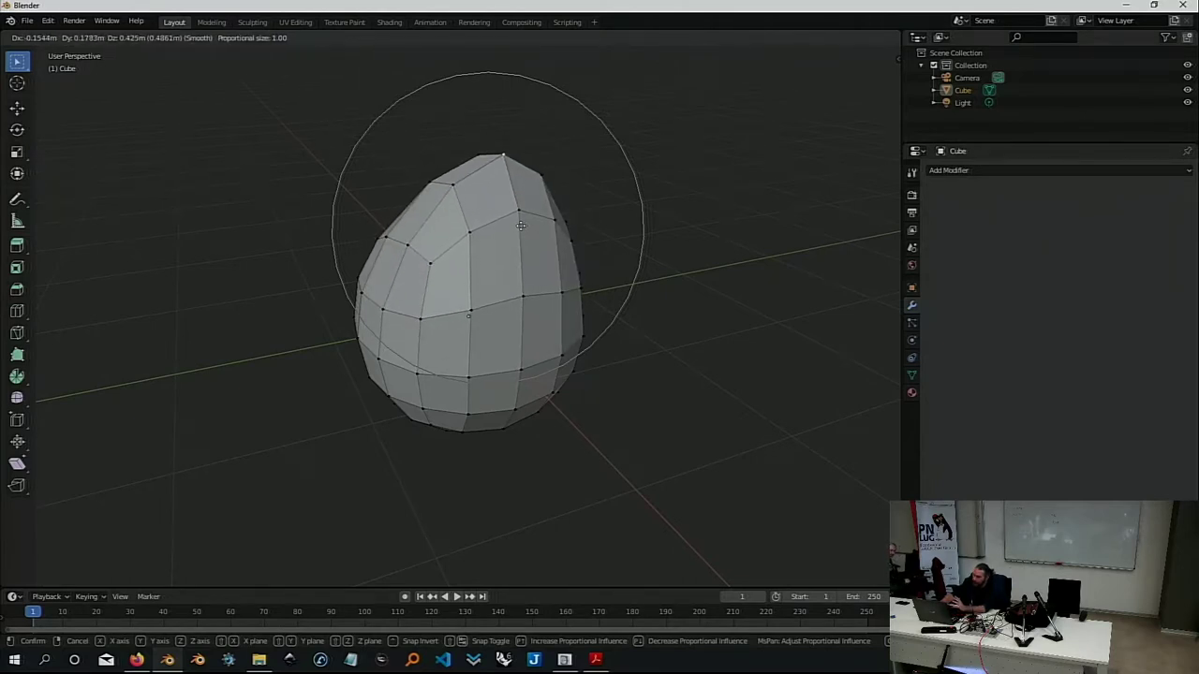
{"action": "scroll", "coordinate": [521, 226], "scroll_direction": "up", "scroll_amount": 1}
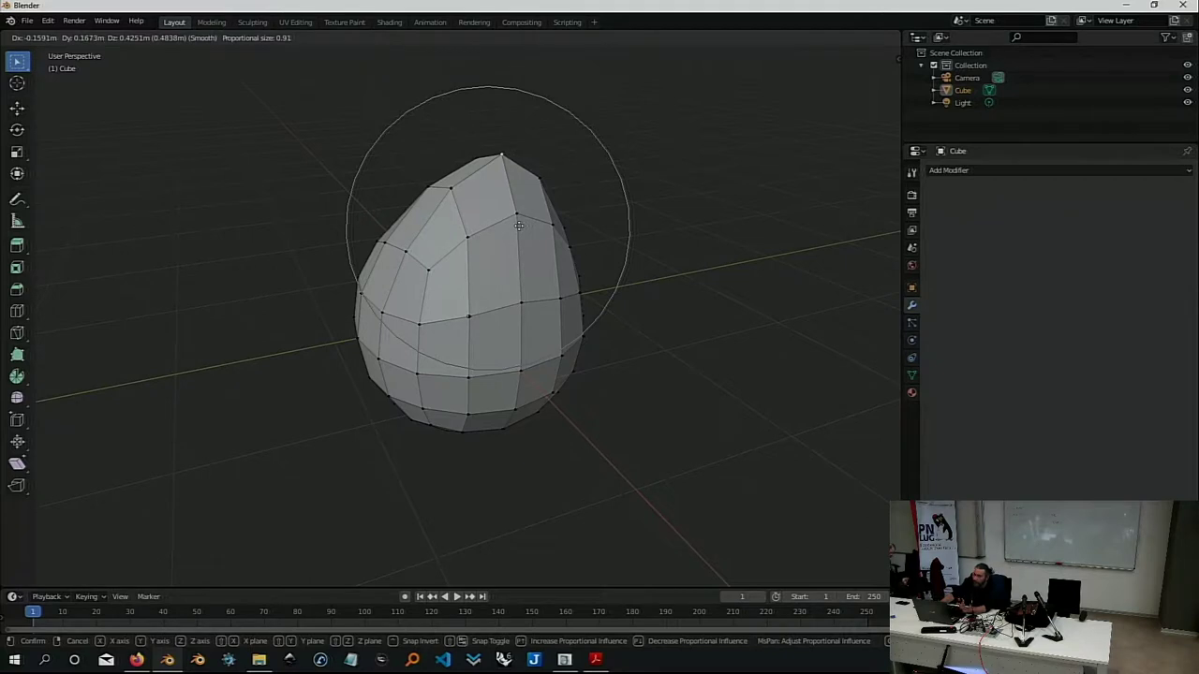
{"action": "scroll", "coordinate": [518, 226], "scroll_direction": "up", "scroll_amount": 1}
{"action": "scroll", "coordinate": [518, 227], "scroll_direction": "down", "scroll_amount": 3}
{"action": "scroll", "coordinate": [518, 229], "scroll_direction": "down", "scroll_amount": 1}
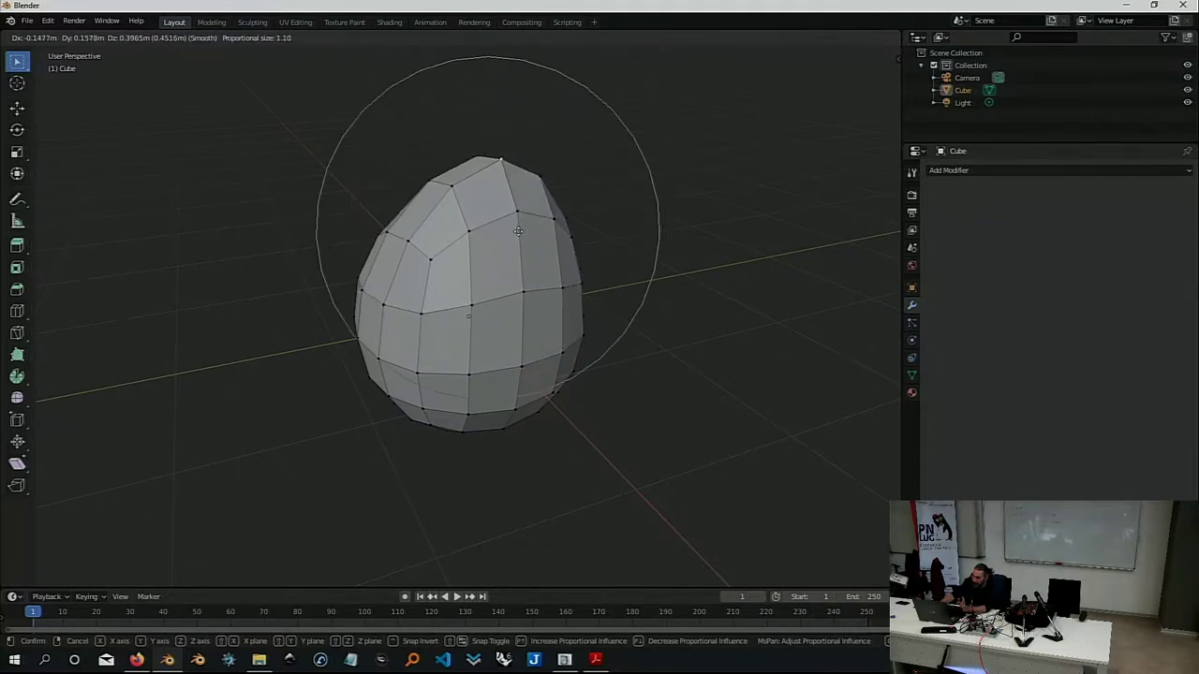
{"action": "scroll", "coordinate": [518, 229], "scroll_direction": "down", "scroll_amount": 1}
{"action": "scroll", "coordinate": [518, 231], "scroll_direction": "down", "scroll_amount": 1}
{"action": "scroll", "coordinate": [518, 232], "scroll_direction": "down", "scroll_amount": 4}
{"action": "scroll", "coordinate": [518, 230], "scroll_direction": "down", "scroll_amount": 1}
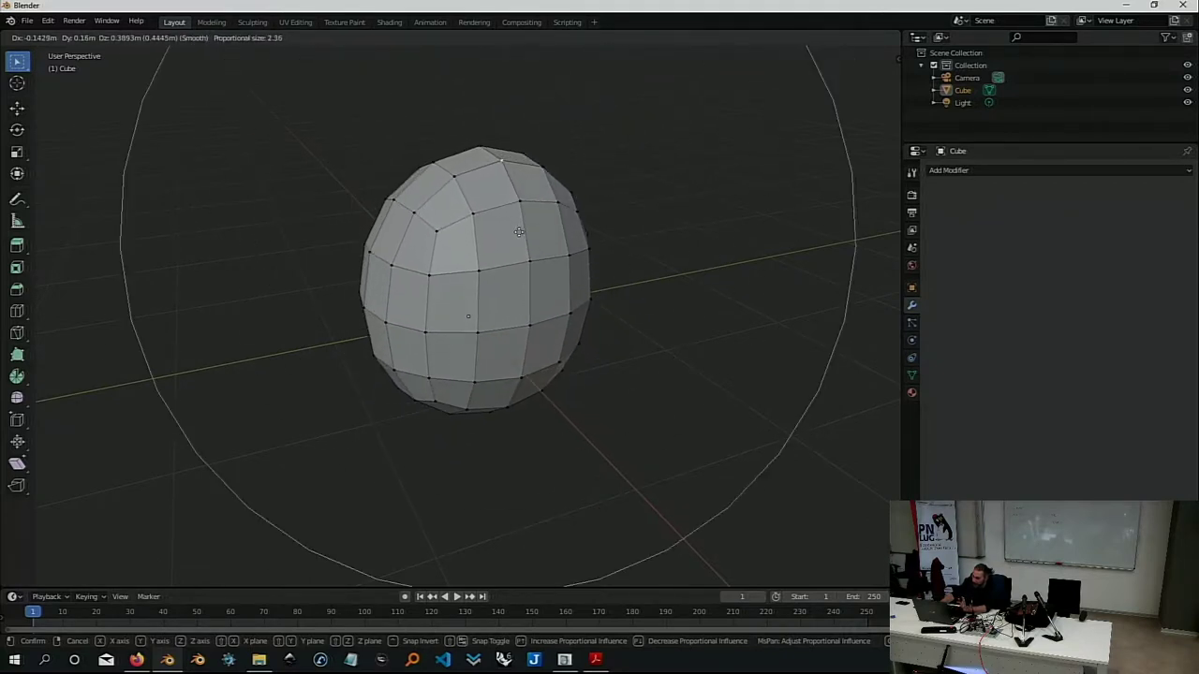
{"action": "scroll", "coordinate": [518, 230], "scroll_direction": "down", "scroll_amount": 2}
{"action": "scroll", "coordinate": [518, 229], "scroll_direction": "up", "scroll_amount": 4}
{"action": "scroll", "coordinate": [518, 229], "scroll_direction": "up", "scroll_amount": 3}
{"action": "scroll", "coordinate": [521, 236], "scroll_direction": "up", "scroll_amount": 1}
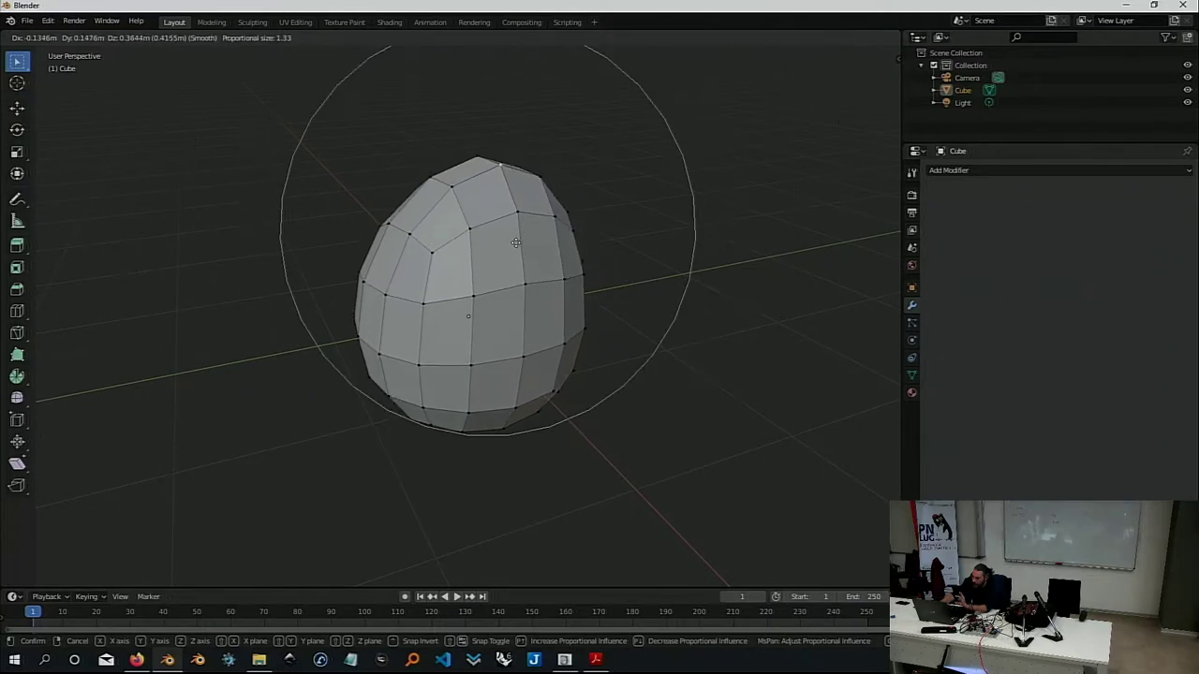
{"action": "scroll", "coordinate": [539, 272], "scroll_direction": "up", "scroll_amount": 2}
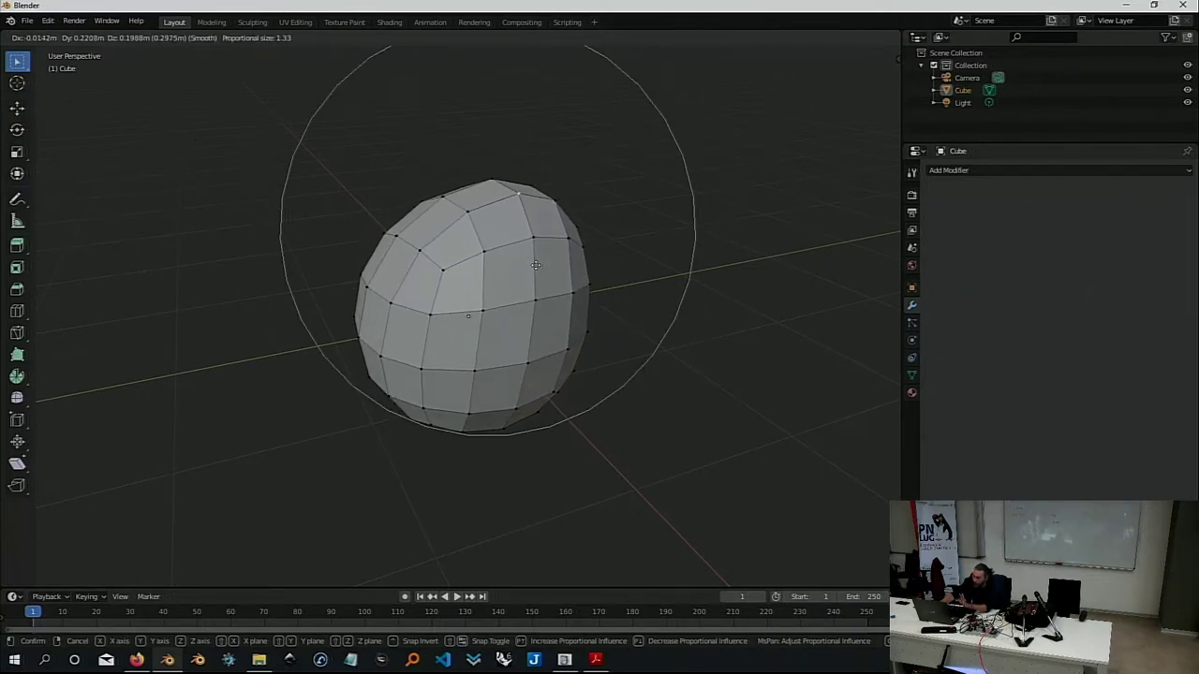
{"action": "scroll", "coordinate": [537, 267], "scroll_direction": "up", "scroll_amount": 3}
{"action": "scroll", "coordinate": [536, 262], "scroll_direction": "up", "scroll_amount": 1}
{"action": "scroll", "coordinate": [535, 260], "scroll_direction": "up", "scroll_amount": 2}
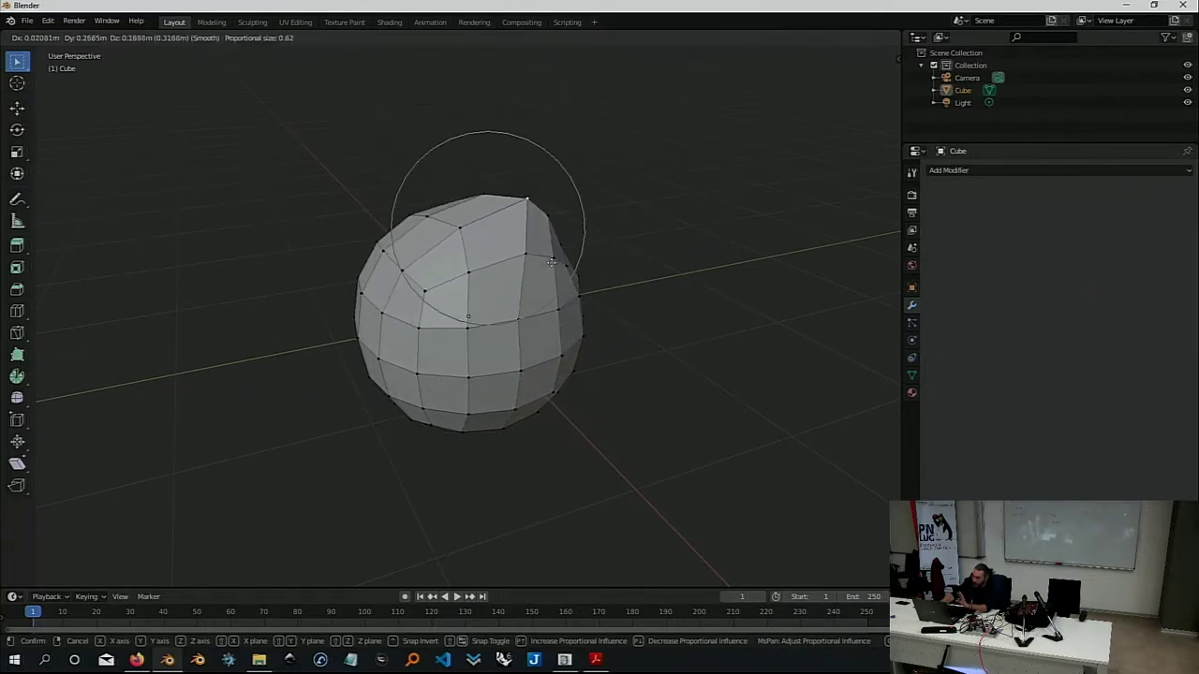
{"action": "scroll", "coordinate": [522, 249], "scroll_direction": "down", "scroll_amount": 1}
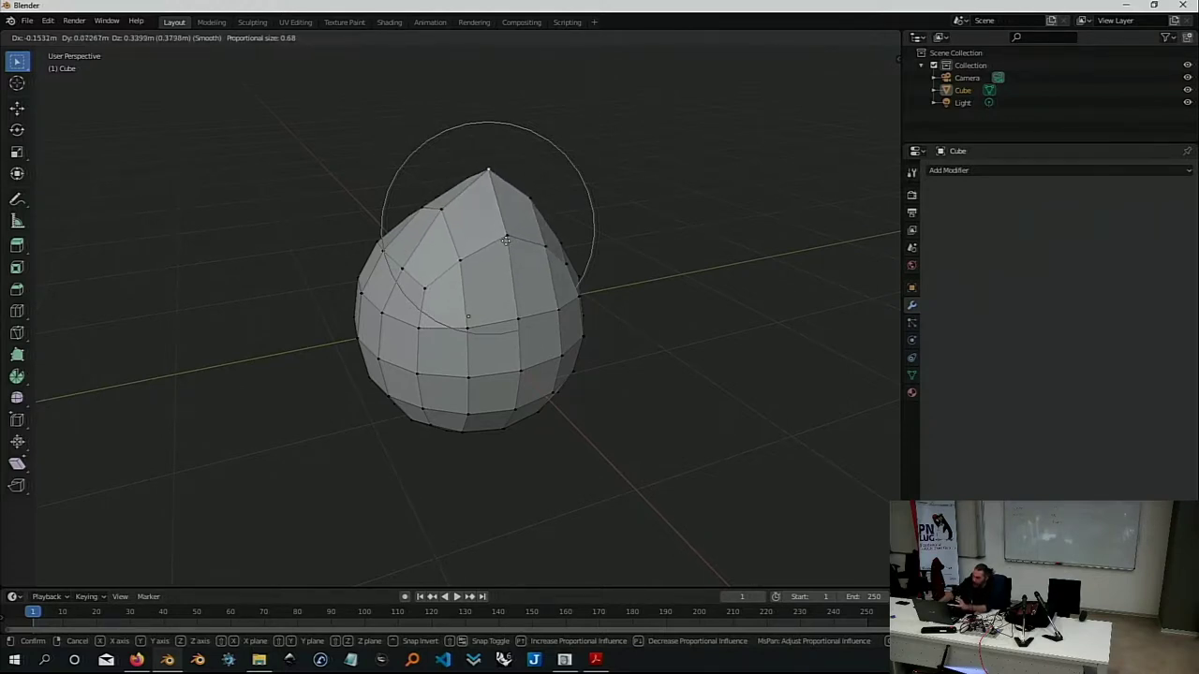
{"action": "scroll", "coordinate": [498, 244], "scroll_direction": "down", "scroll_amount": 1}
{"action": "scroll", "coordinate": [497, 244], "scroll_direction": "up", "scroll_amount": 2}
{"action": "scroll", "coordinate": [501, 242], "scroll_direction": "down", "scroll_amount": 1}
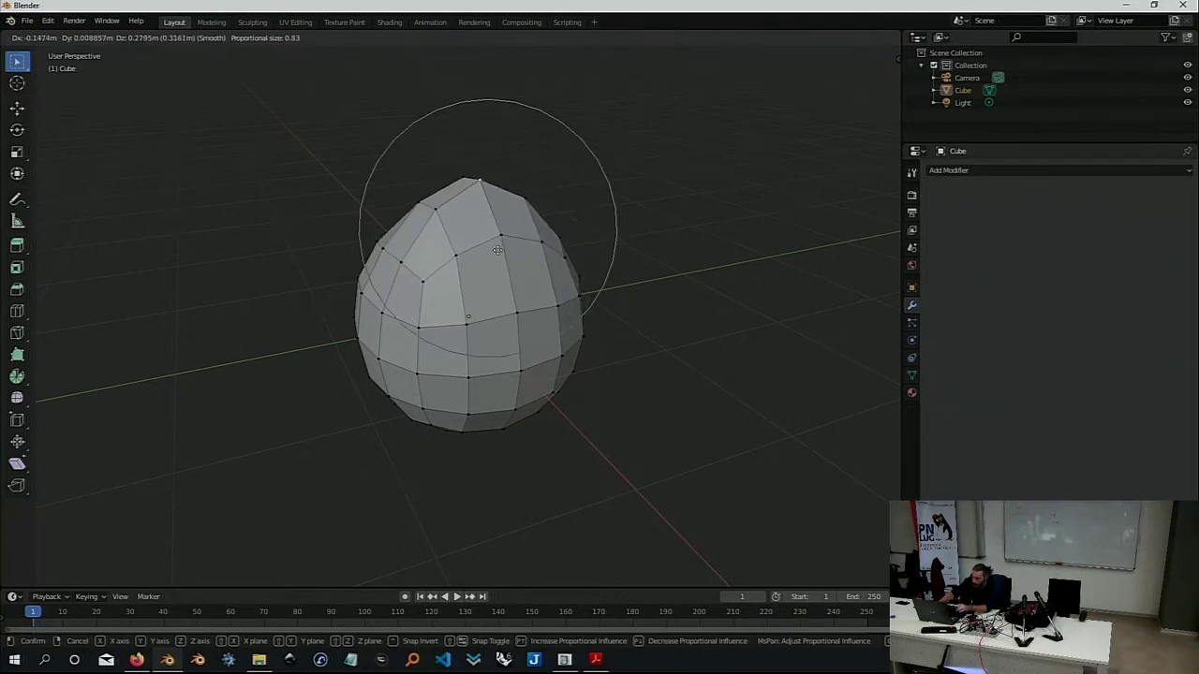
{"action": "scroll", "coordinate": [505, 240], "scroll_direction": "down", "scroll_amount": 2}
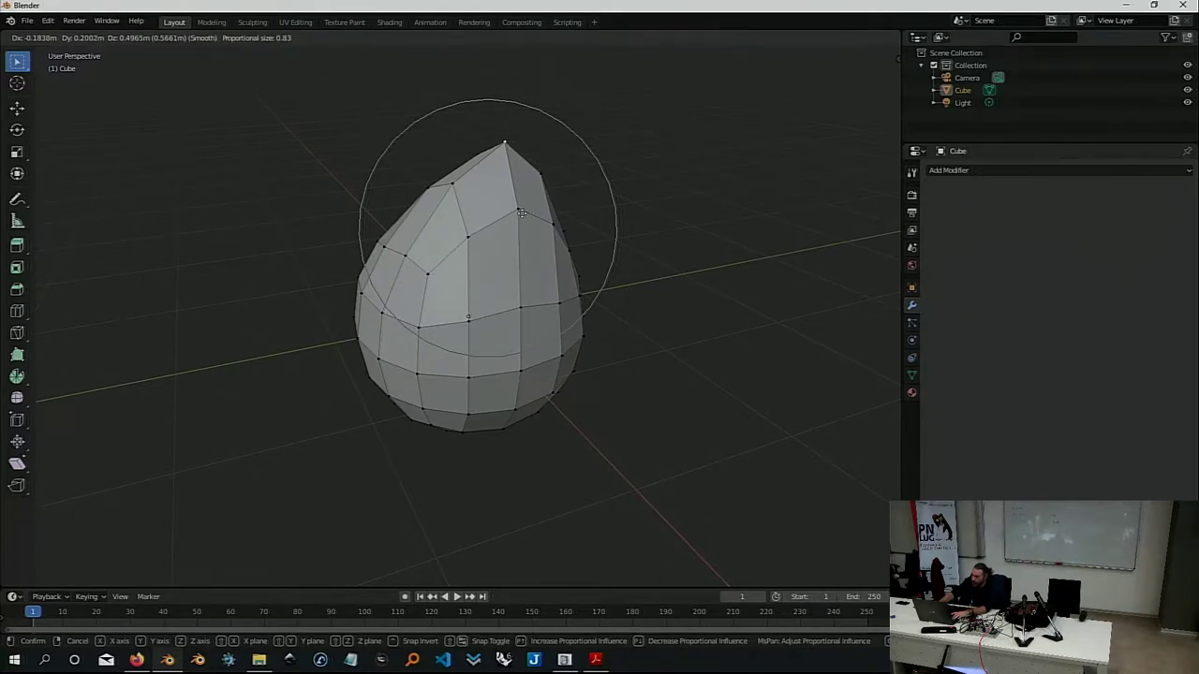
{"action": "key", "text": "Escape"}
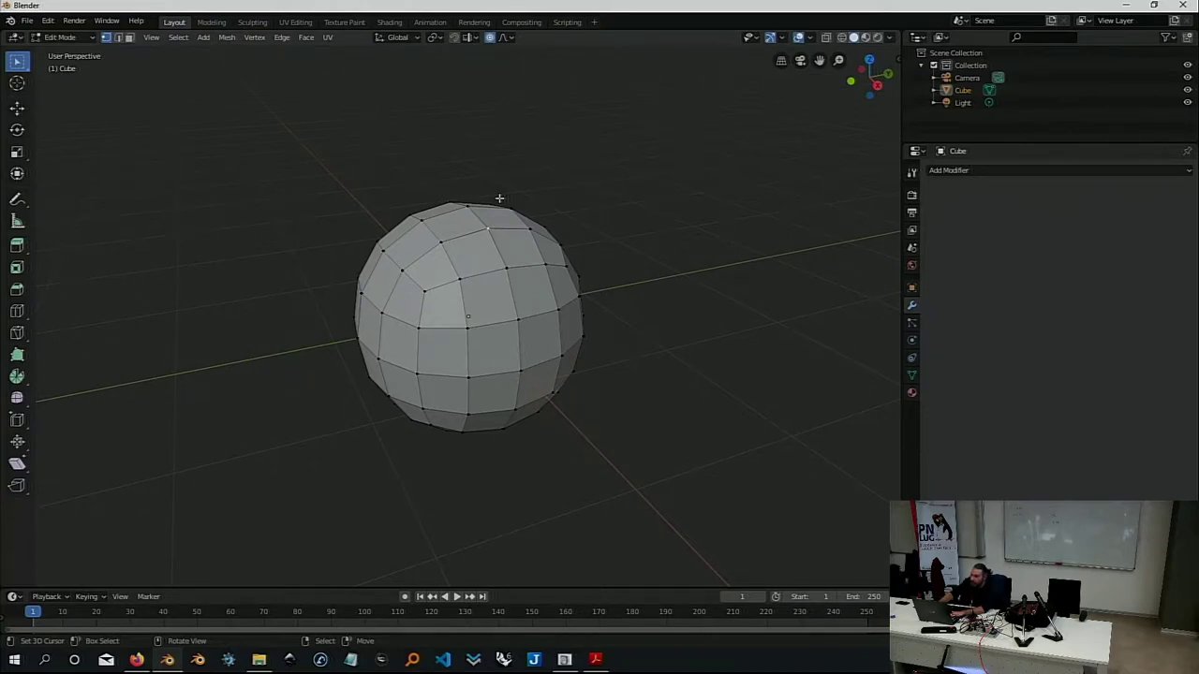
{"action": "key", "text": "g"}
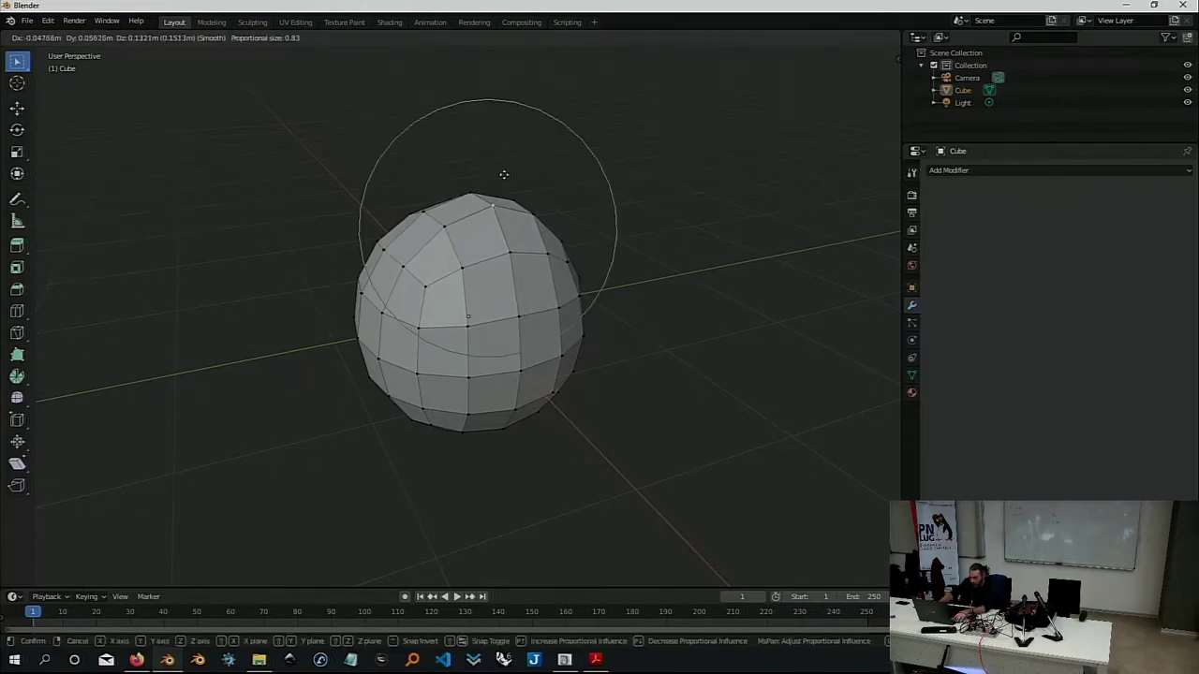
{"action": "key", "text": "Escape"}
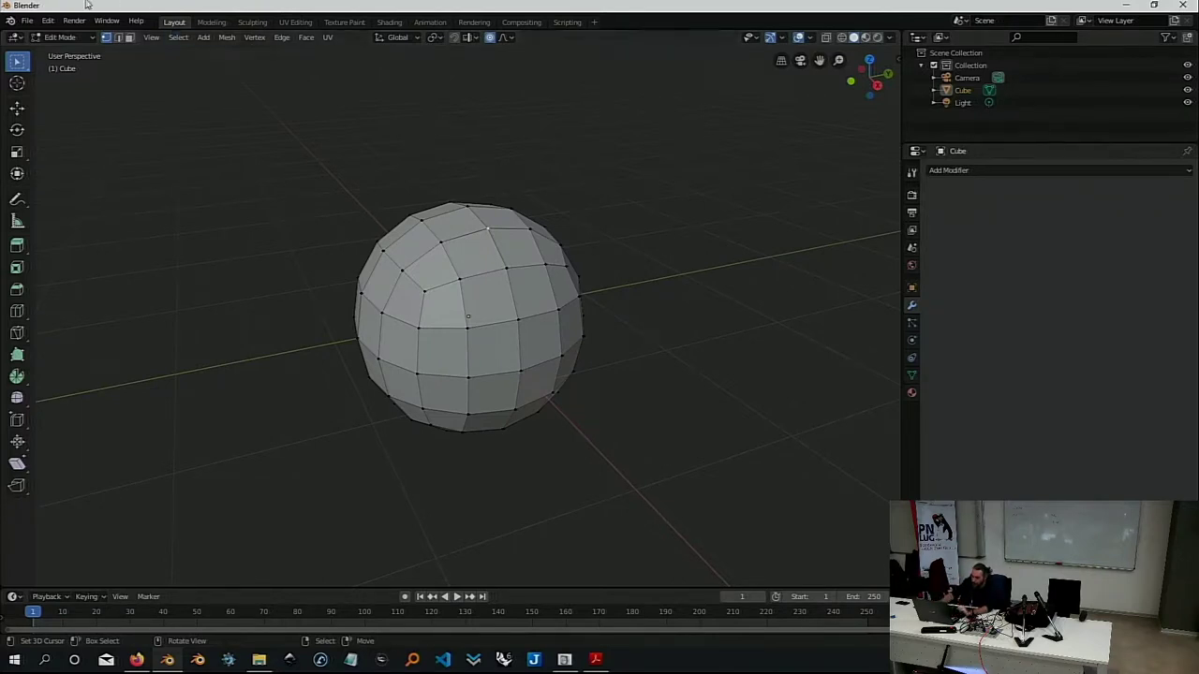
Choose Object Mode from the viewport's mode dropdown
{"action": "left_click", "coordinate": [74, 39]}
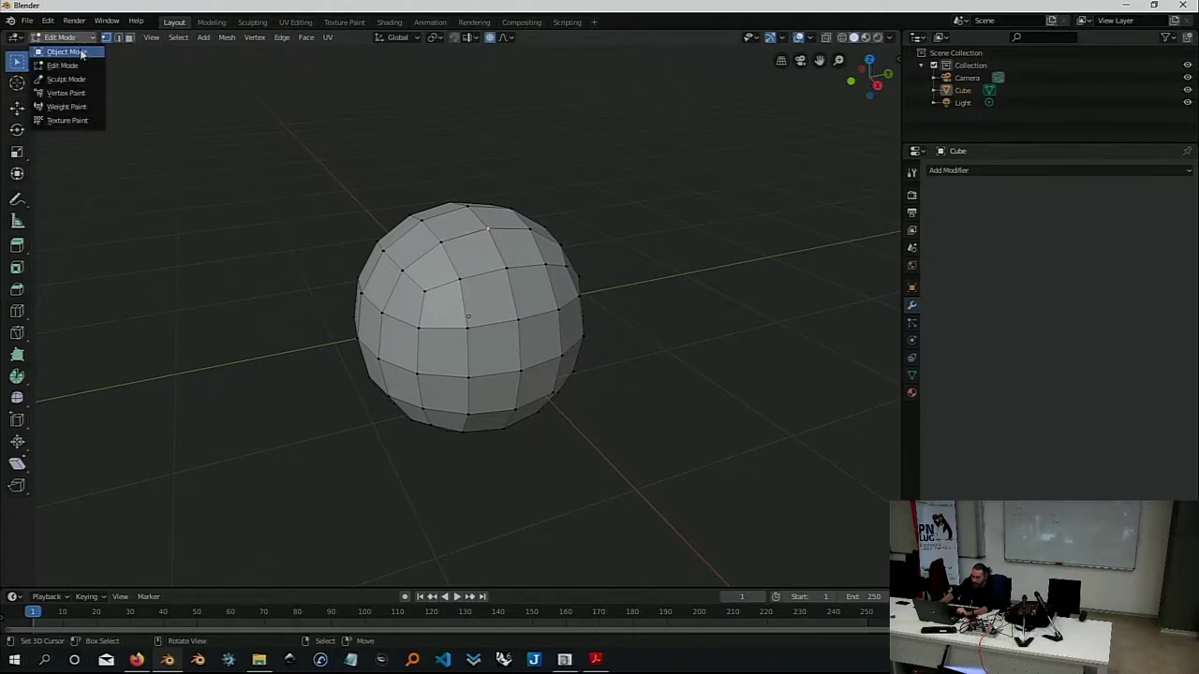
{"action": "left_click", "coordinate": [81, 53]}
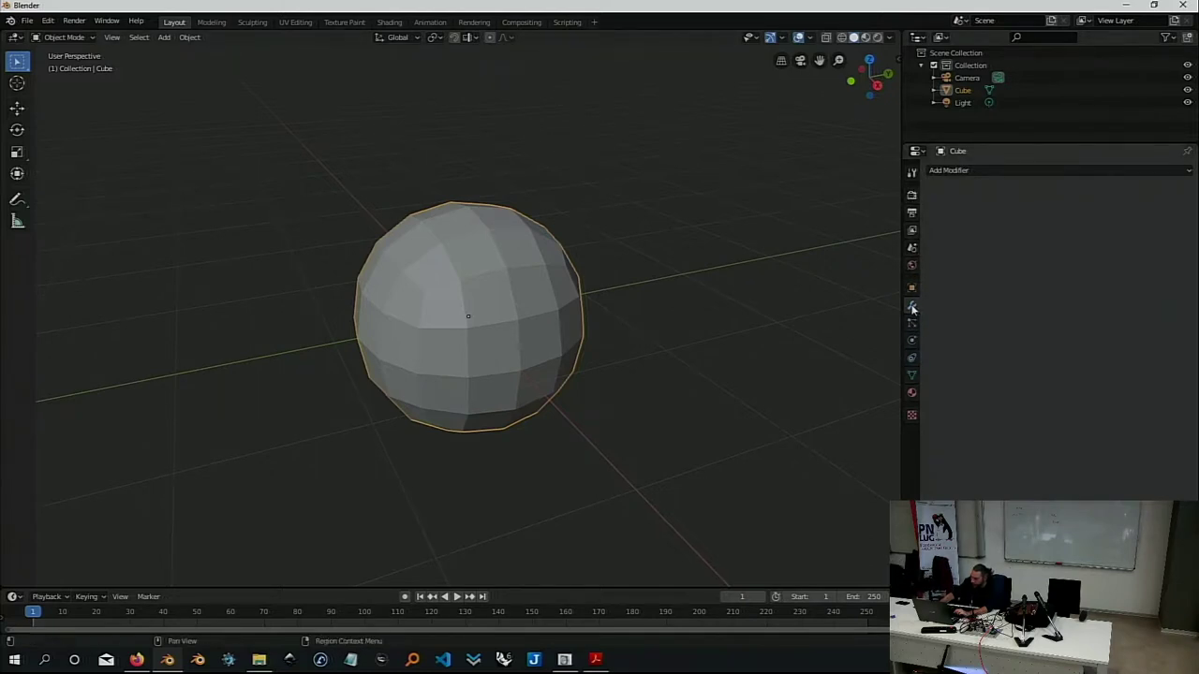
Add a Mirror modifier on the X axis from Add Modifier > Generate, then orbit the view
{"action": "left_click", "coordinate": [968, 172]}
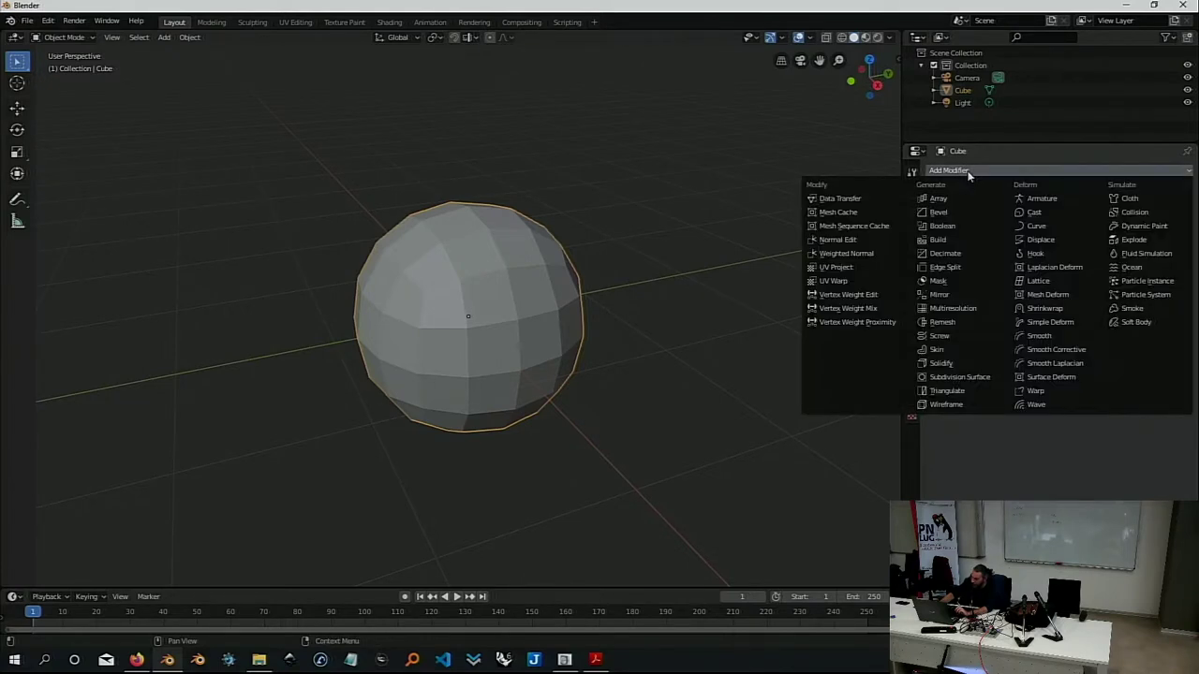
{"action": "left_click", "coordinate": [949, 296]}
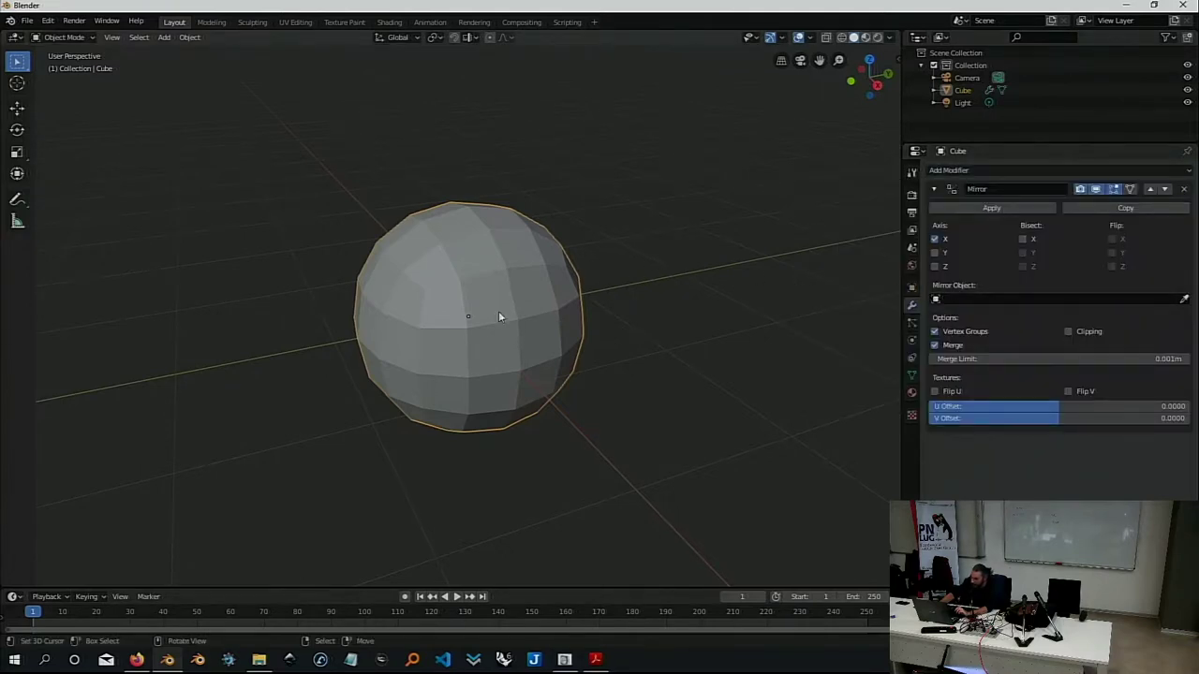
{"action": "middle_click_drag", "start_coordinate": [499, 316], "coordinate": [653, 326]}
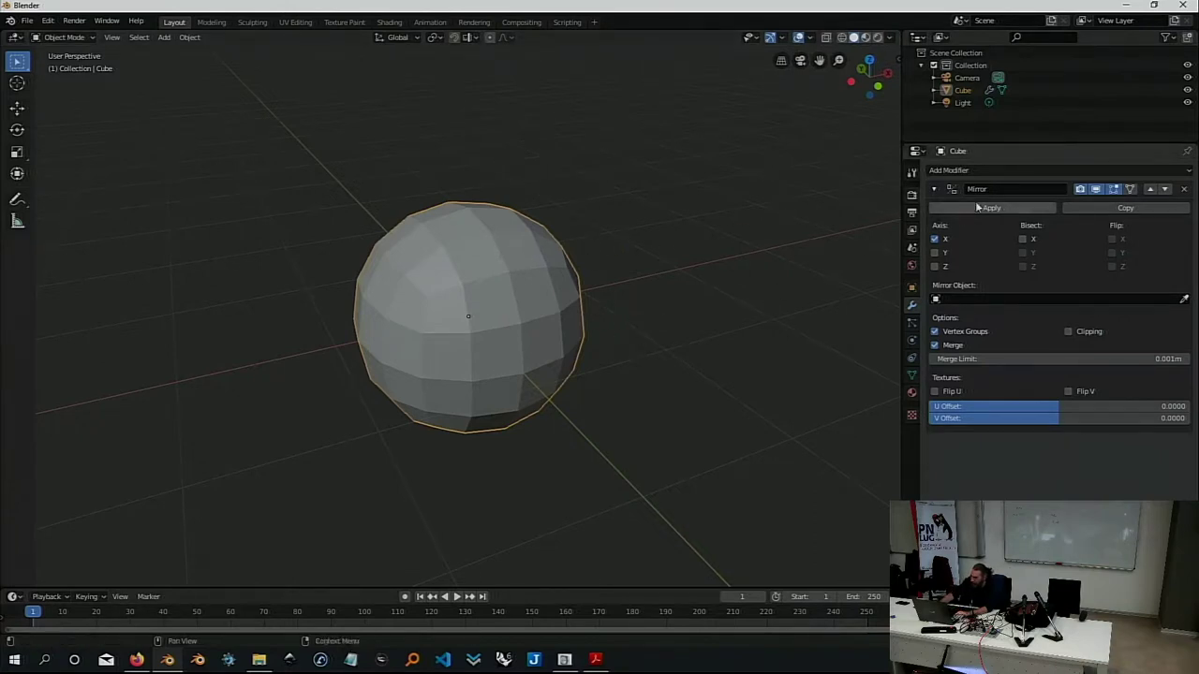
{"action": "middle_click_drag", "start_coordinate": [497, 261], "coordinate": [470, 259]}
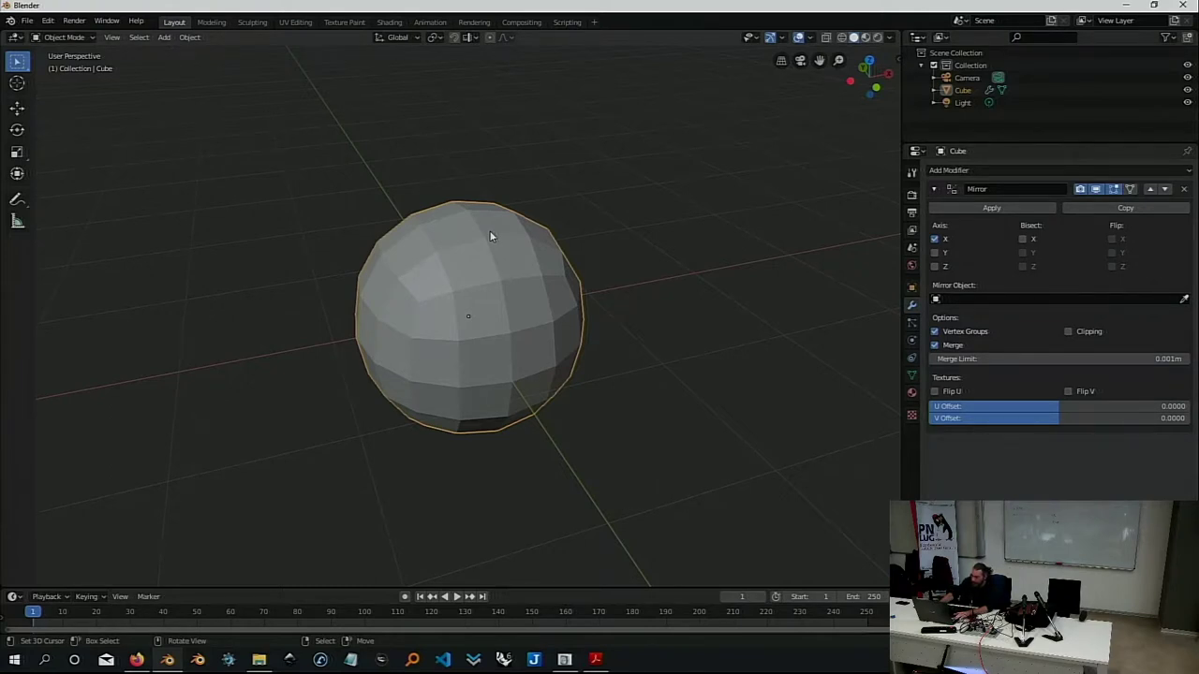
Switch the mirrored sphere back to Edit Mode and orbit to a more frontal view
{"action": "left_click", "coordinate": [73, 39]}
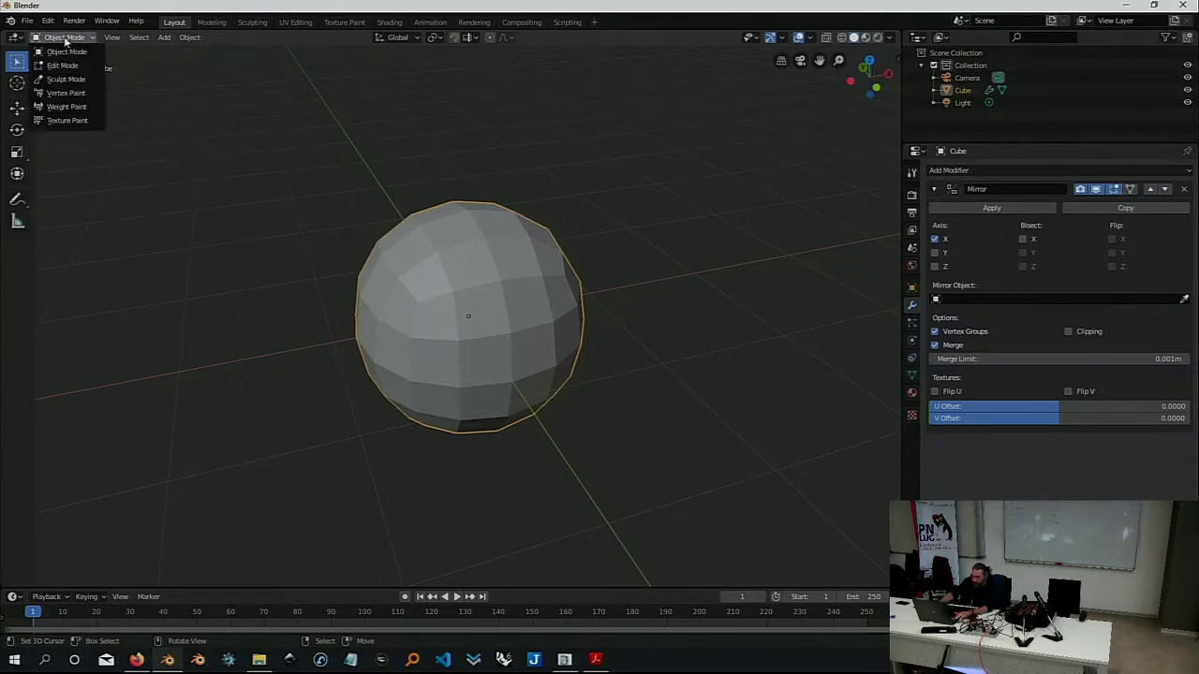
{"action": "left_click", "coordinate": [58, 54]}
{"action": "middle_click_drag", "start_coordinate": [501, 263], "coordinate": [481, 278]}
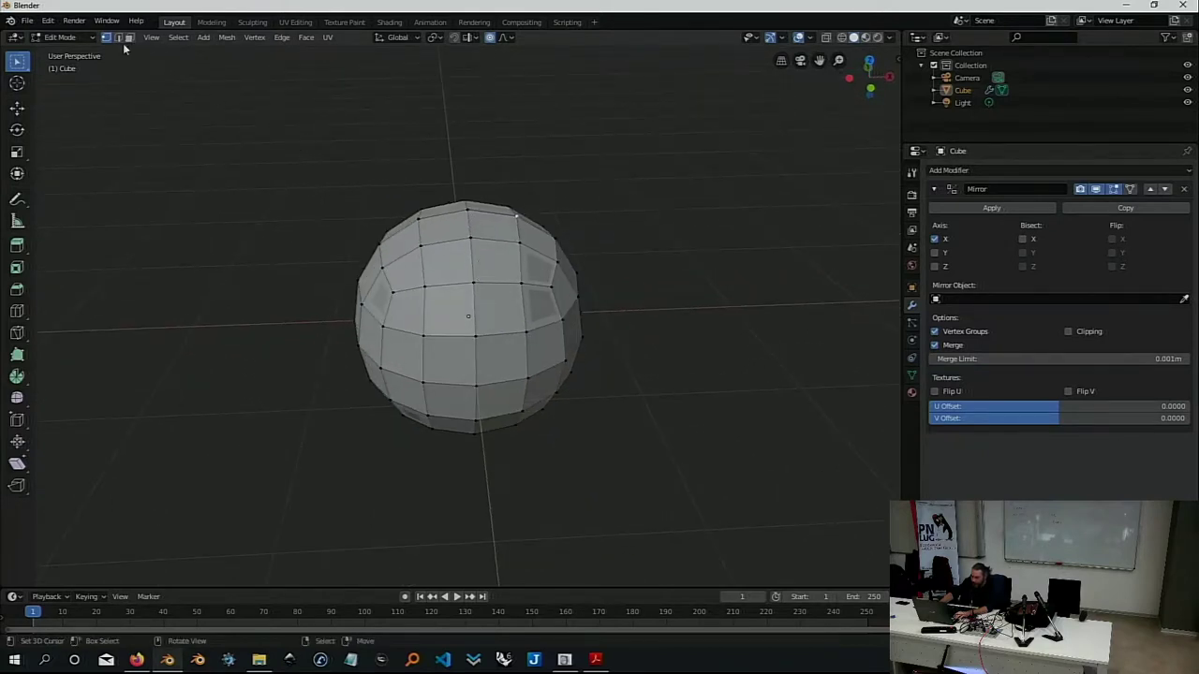
In Face select mode, pick a face on the upper front, settling on the one just below
{"action": "left_click", "coordinate": [129, 38]}
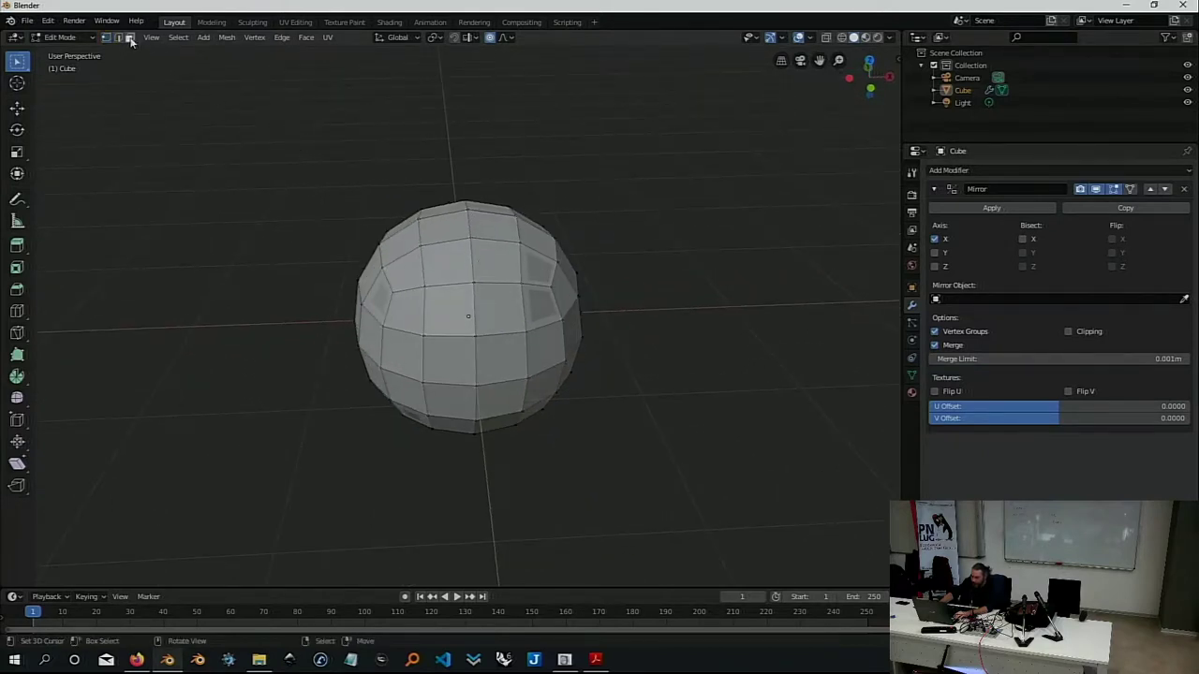
{"action": "left_click", "coordinate": [494, 266]}
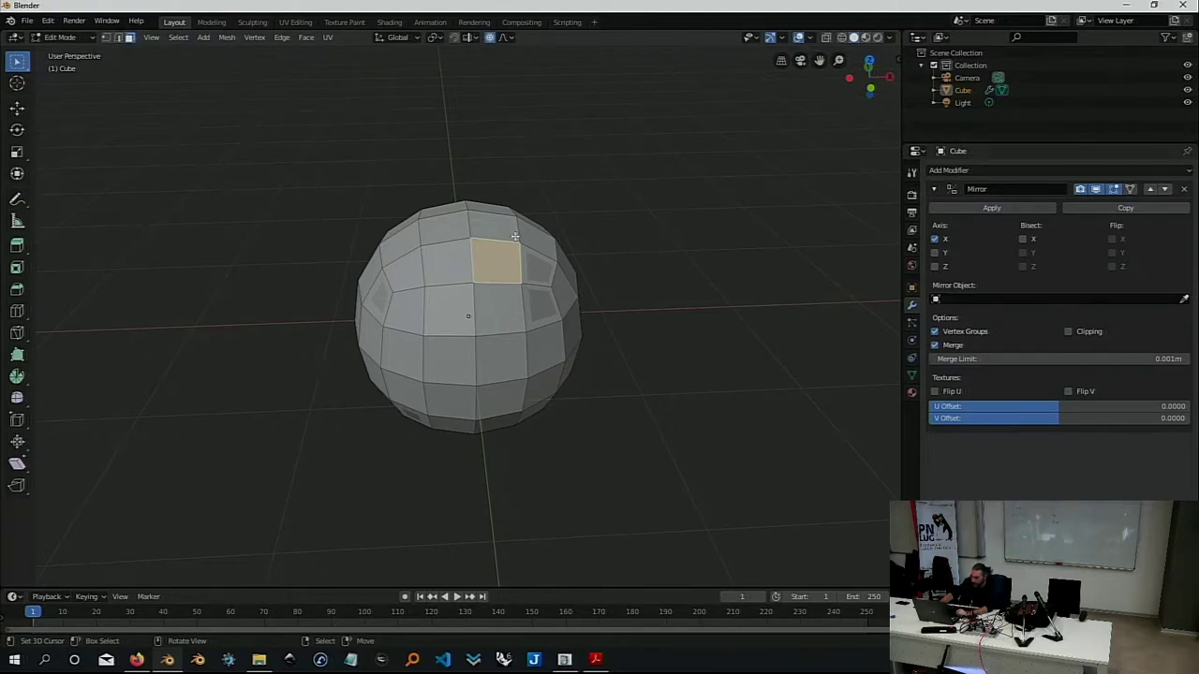
{"action": "middle_click_drag", "start_coordinate": [515, 236], "coordinate": [501, 253]}
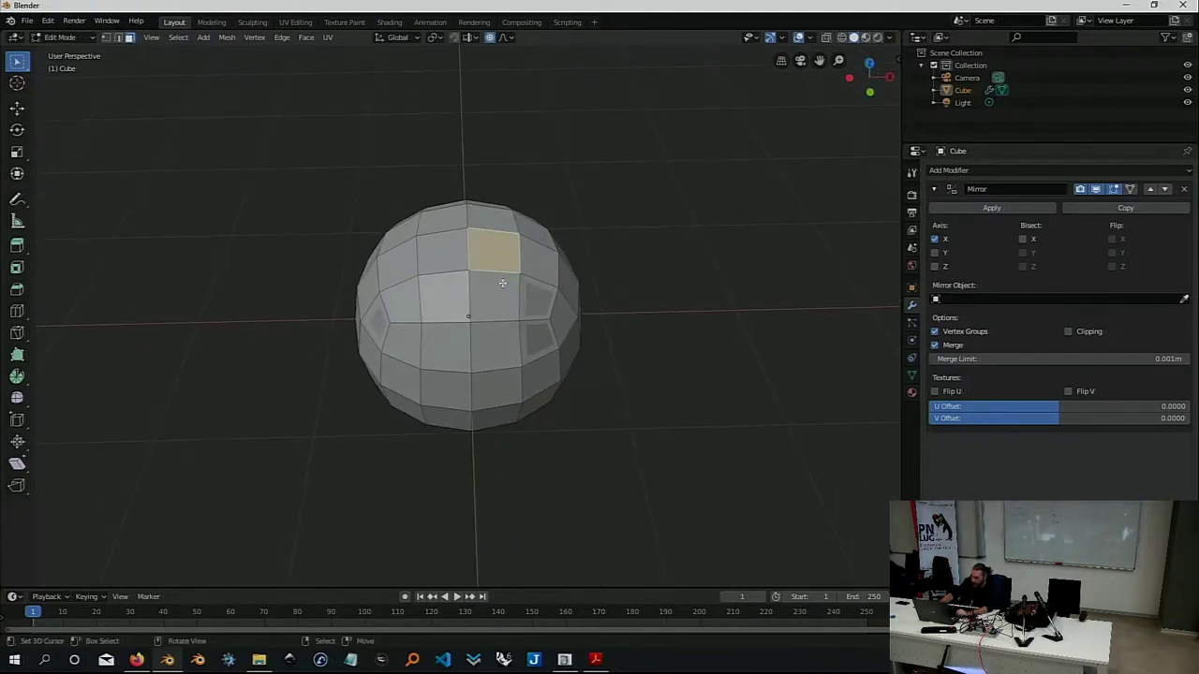
{"action": "left_click", "coordinate": [504, 299]}
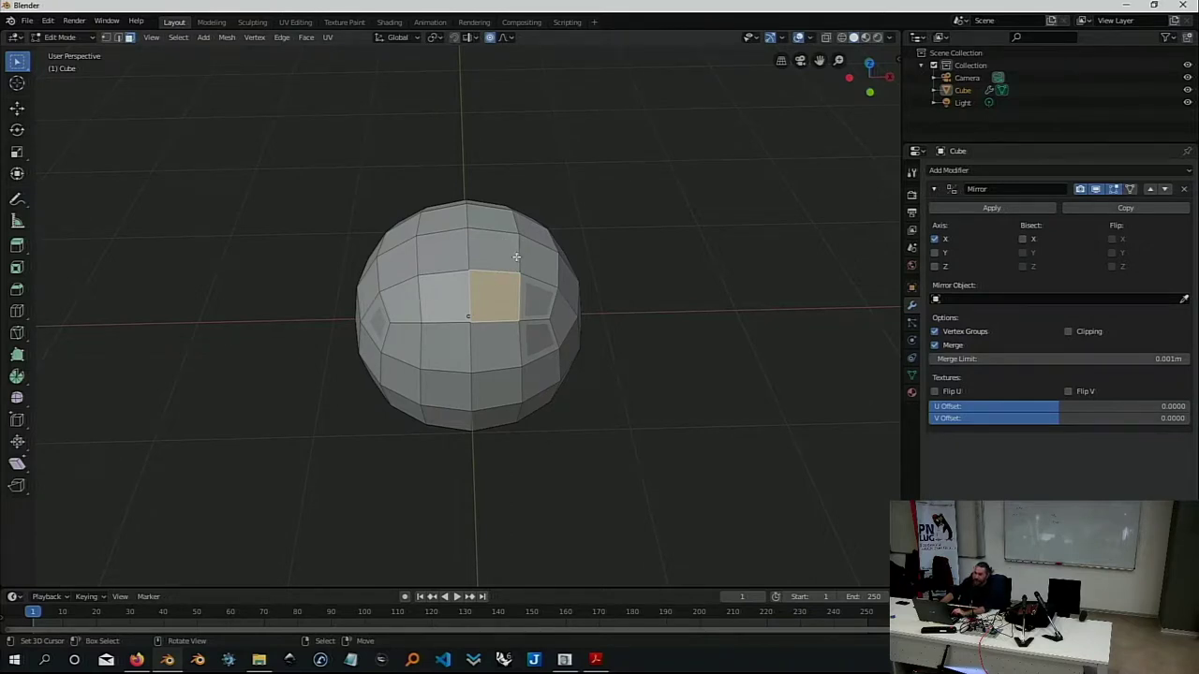
{"action": "middle_click_drag", "start_coordinate": [501, 274], "coordinate": [496, 234]}
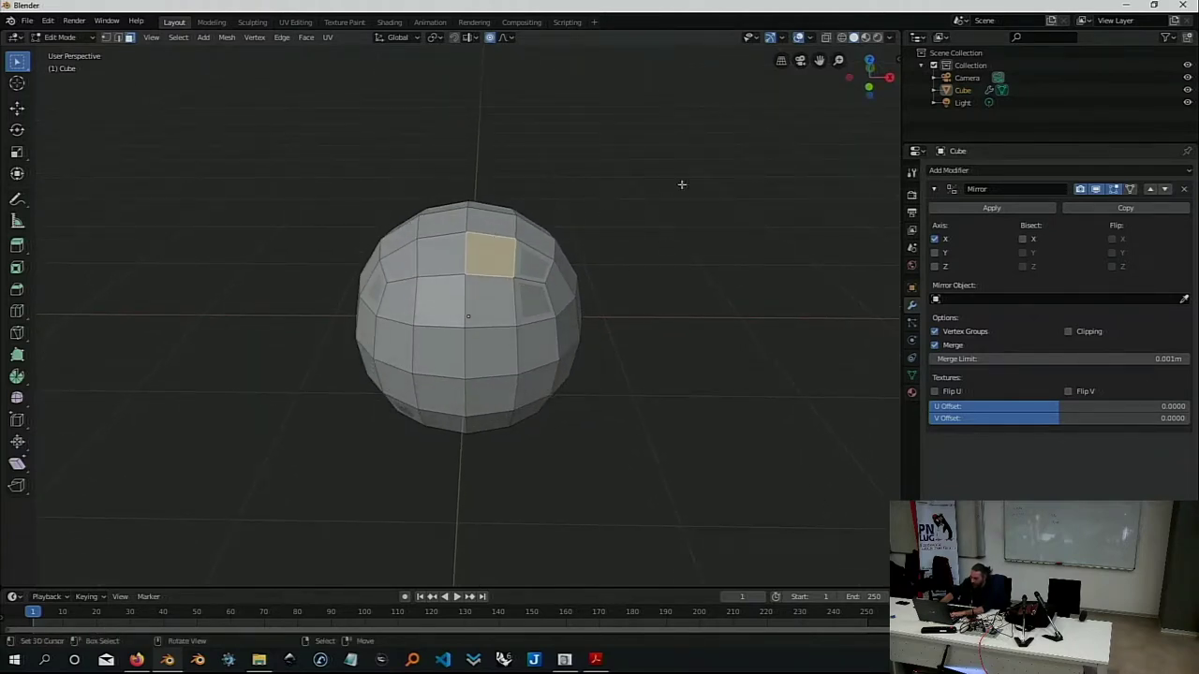
Box-select the sphere's right half, select all with A, then deselect everything with Alt+A
{"action": "key", "text": "b"}
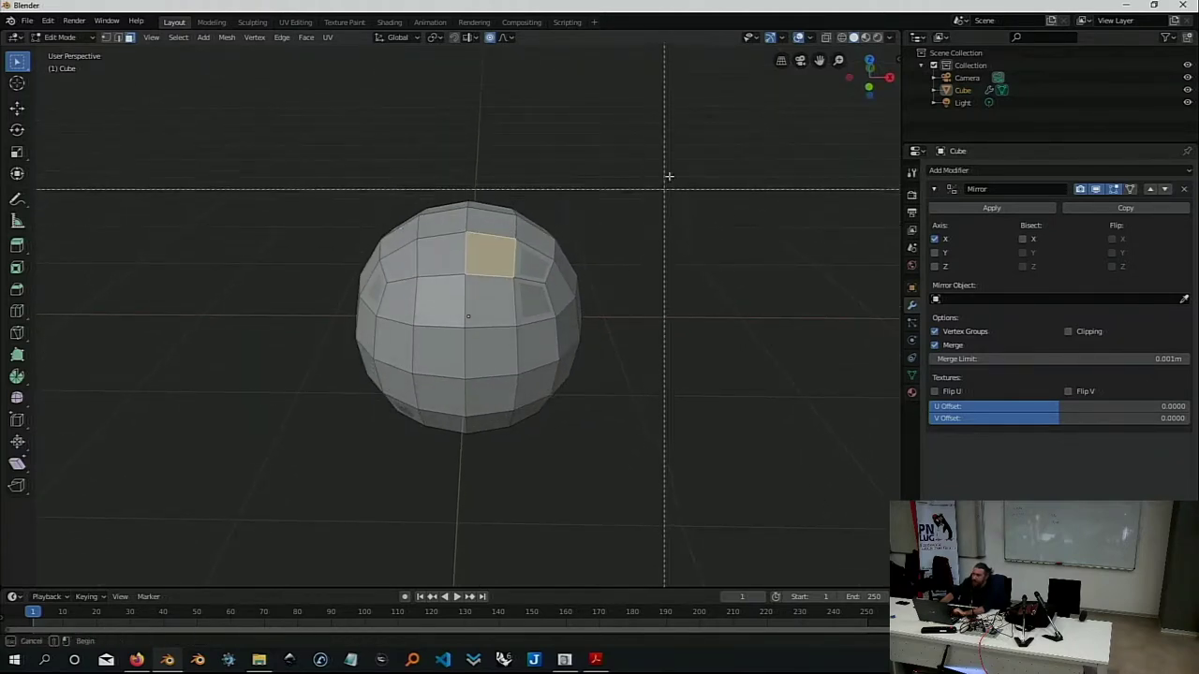
{"action": "mouse_move", "coordinate": [696, 138]}
{"action": "left_mouse_down"}
{"action": "mouse_move", "coordinate": [567, 404]}
{"action": "mouse_move", "coordinate": [488, 494]}
{"action": "left_mouse_up"}
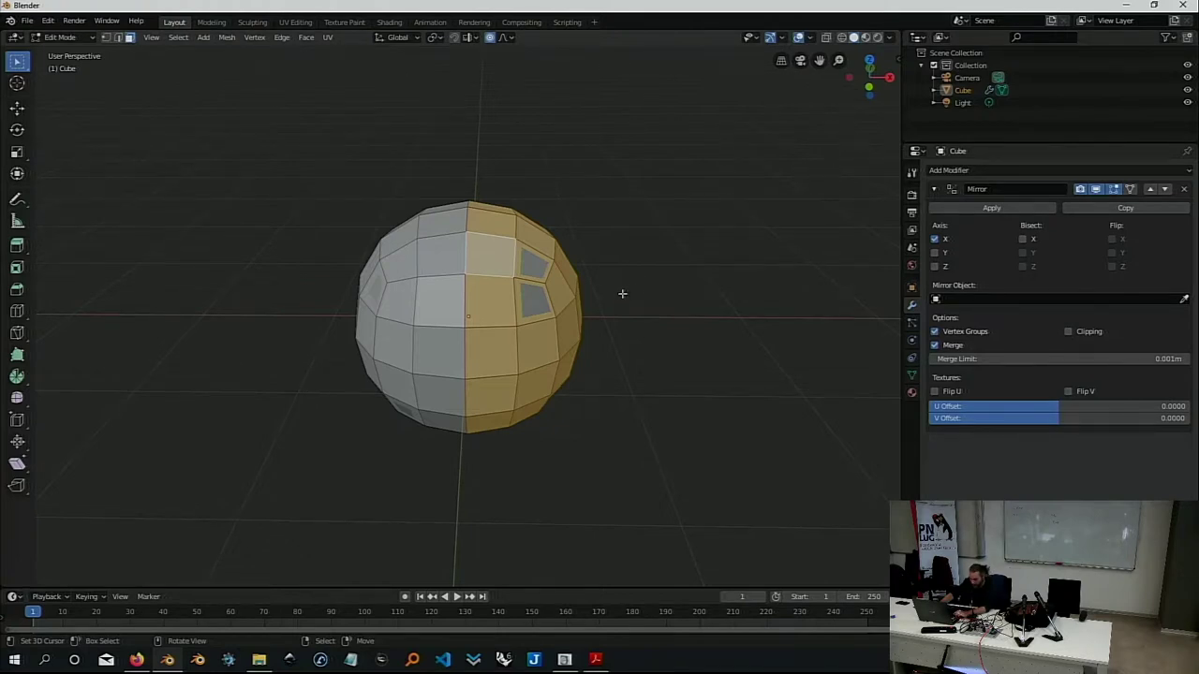
{"action": "key", "text": "shift+a"}
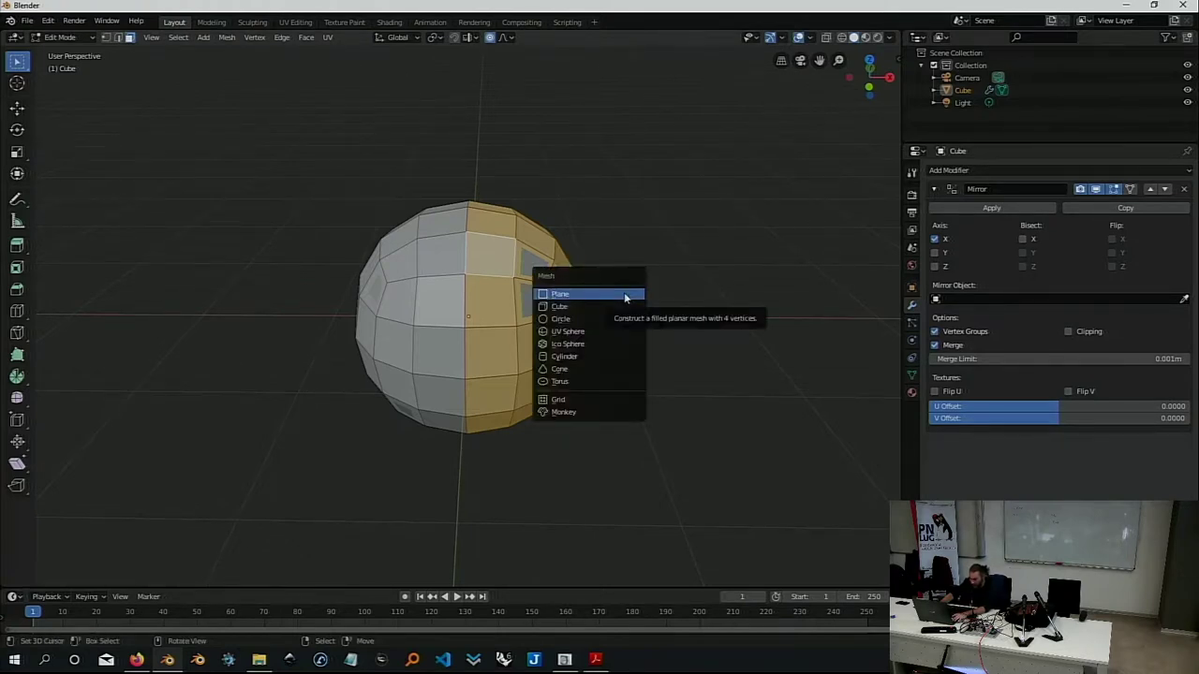
{"action": "key", "text": "Escape"}
{"action": "key", "text": "a"}
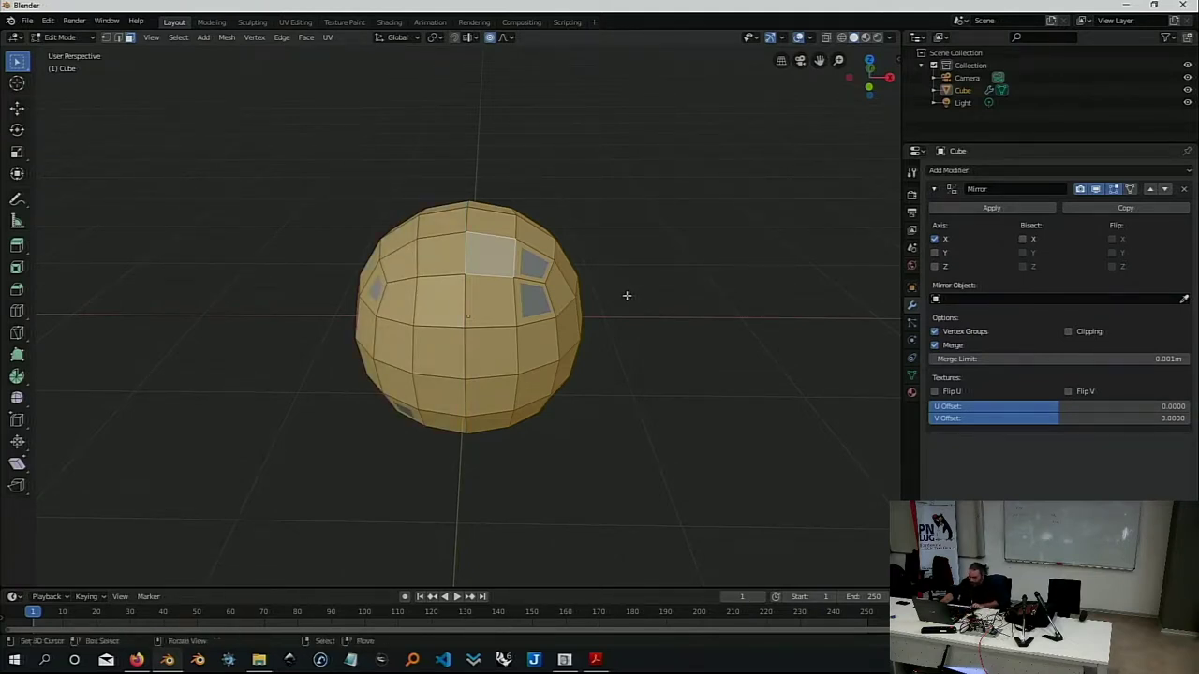
{"action": "key", "text": "alt+a"}
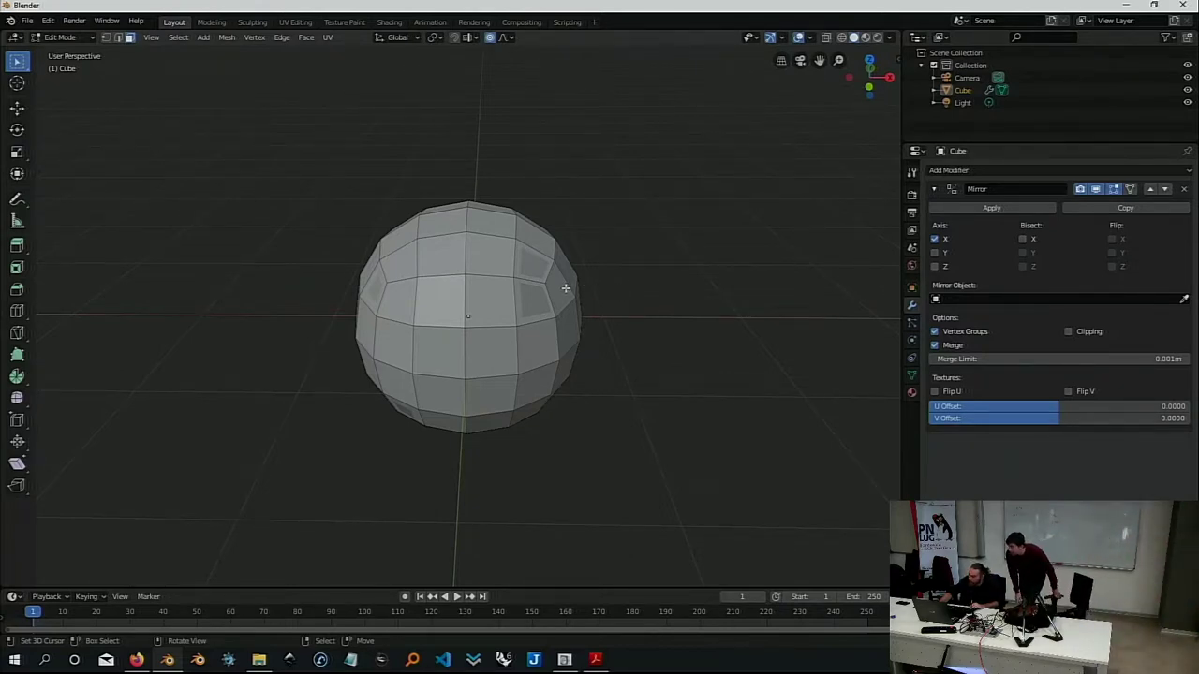
Toggle wireframe shading on and back to solid, then select a face near the sphere's top
{"action": "mouse_move", "coordinate": [567, 282]}
{"action": "middle_mouse_down"}
{"action": "mouse_move", "coordinate": [595, 315]}
{"action": "mouse_move", "coordinate": [571, 287]}
{"action": "middle_mouse_up"}
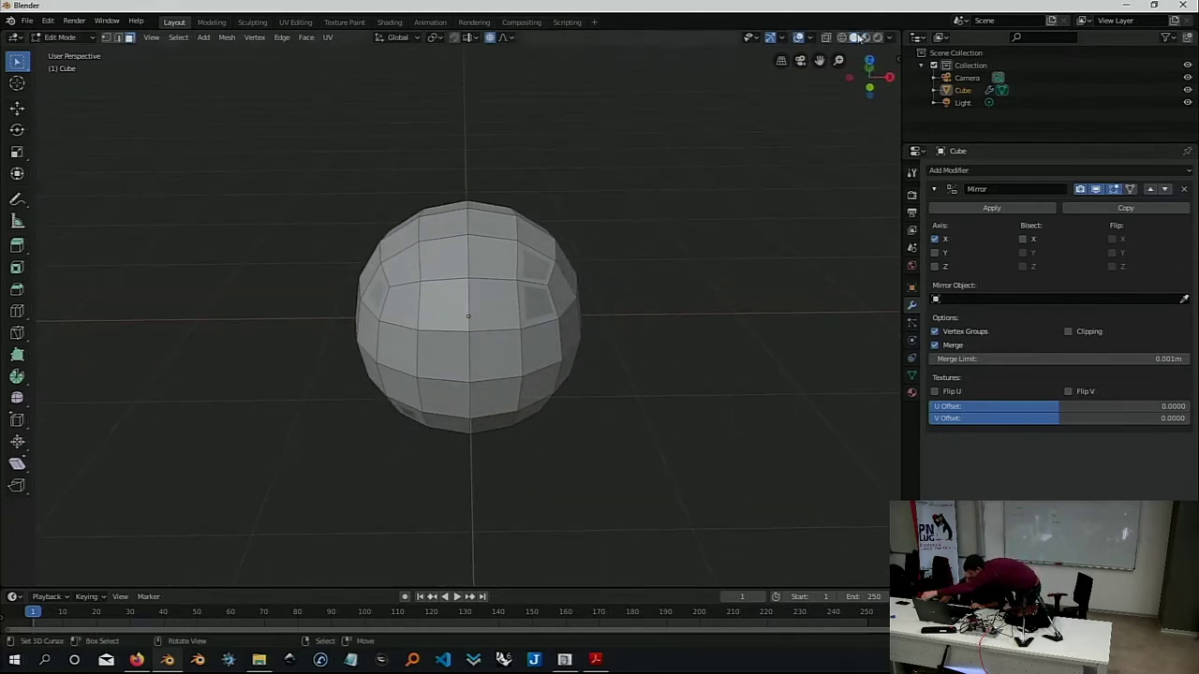
{"action": "key", "text": "shift+z"}
{"action": "key", "text": "shift+z"}
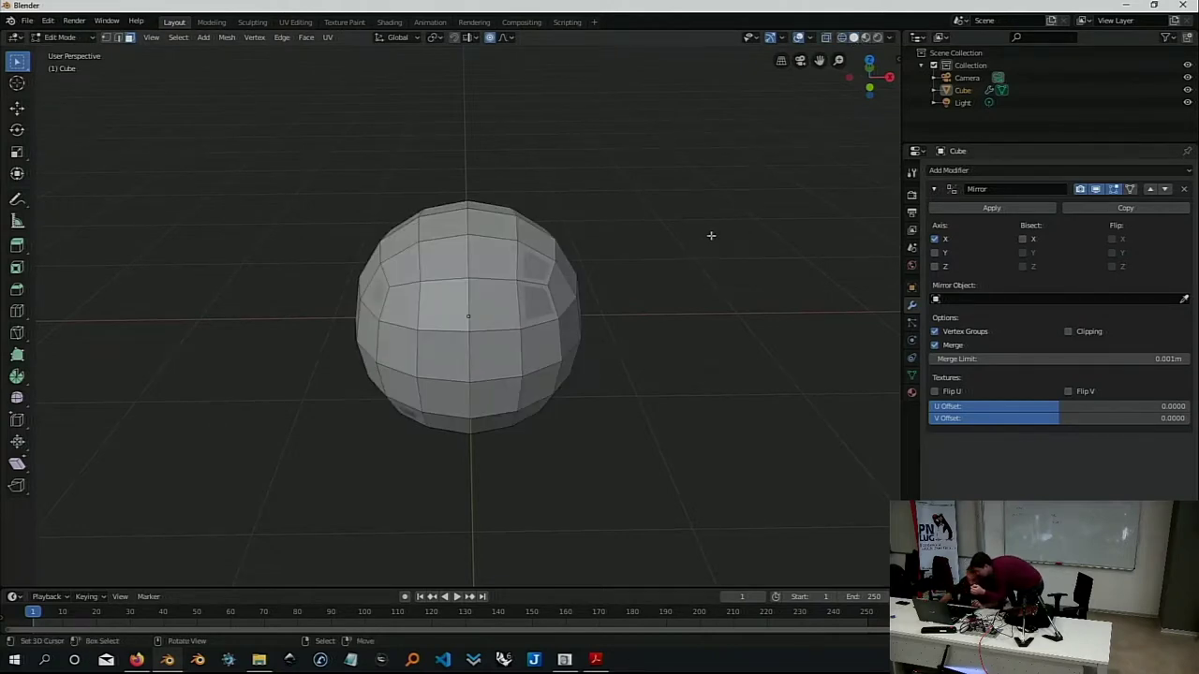
{"action": "key", "text": "shift+z"}
{"action": "key", "text": "shift+z"}
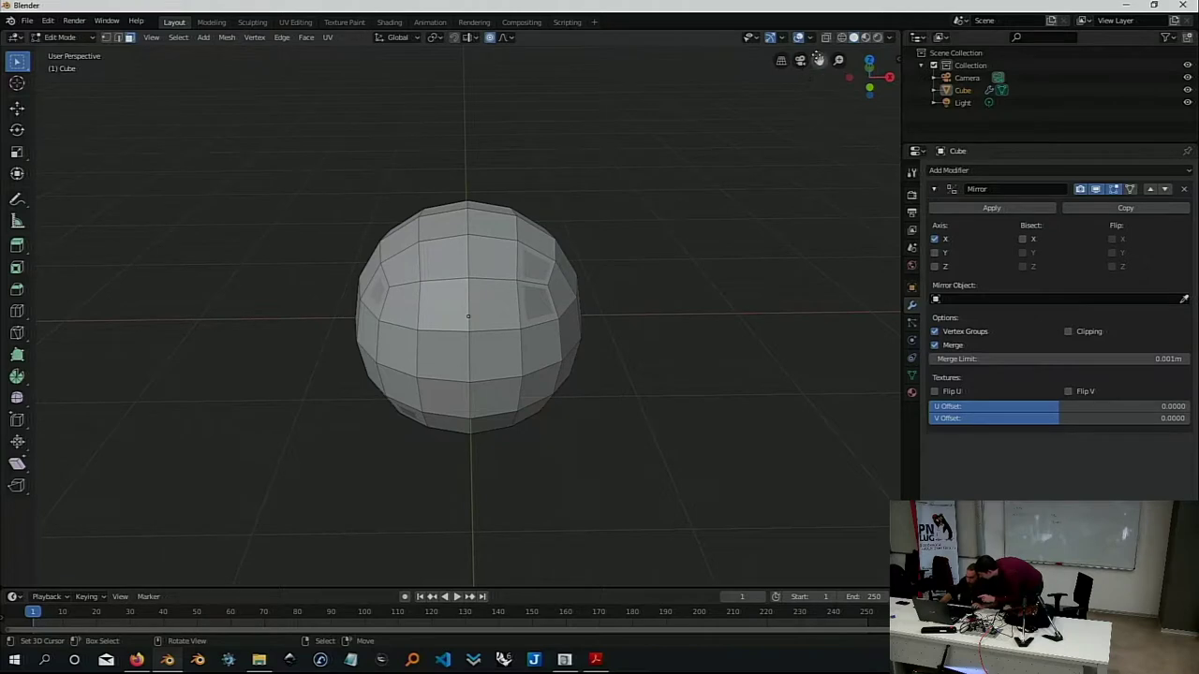
{"action": "key", "text": "shift+z"}
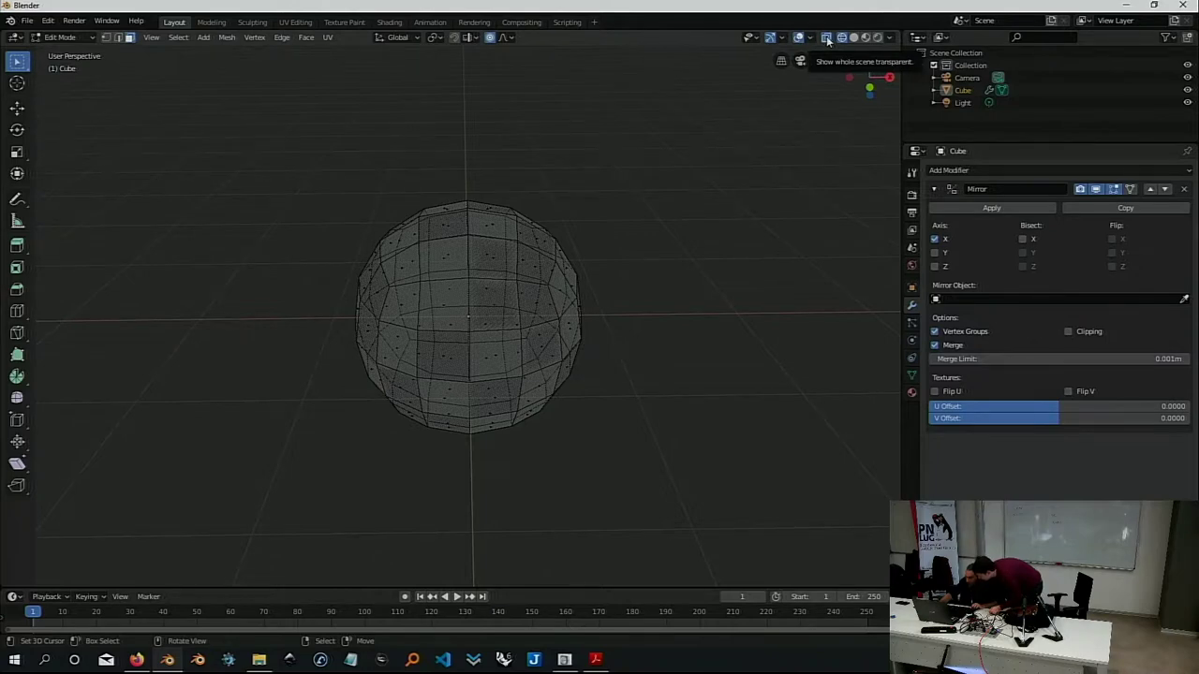
{"action": "key", "text": "shift+z"}
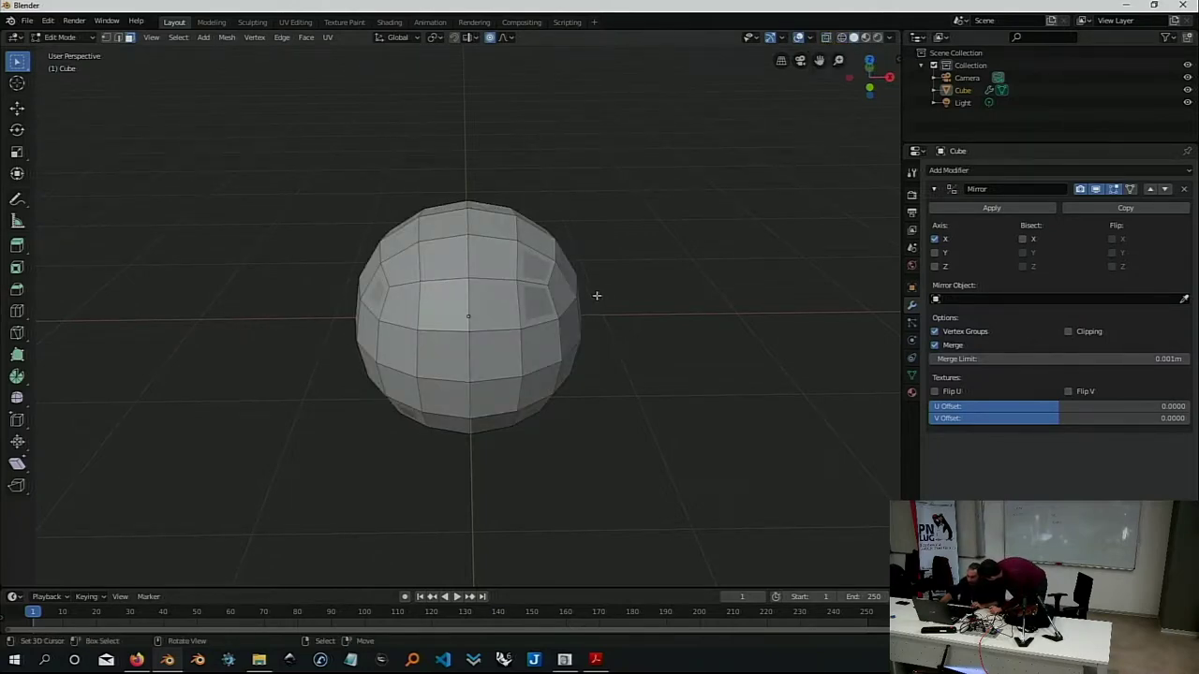
{"action": "left_click", "coordinate": [511, 275]}
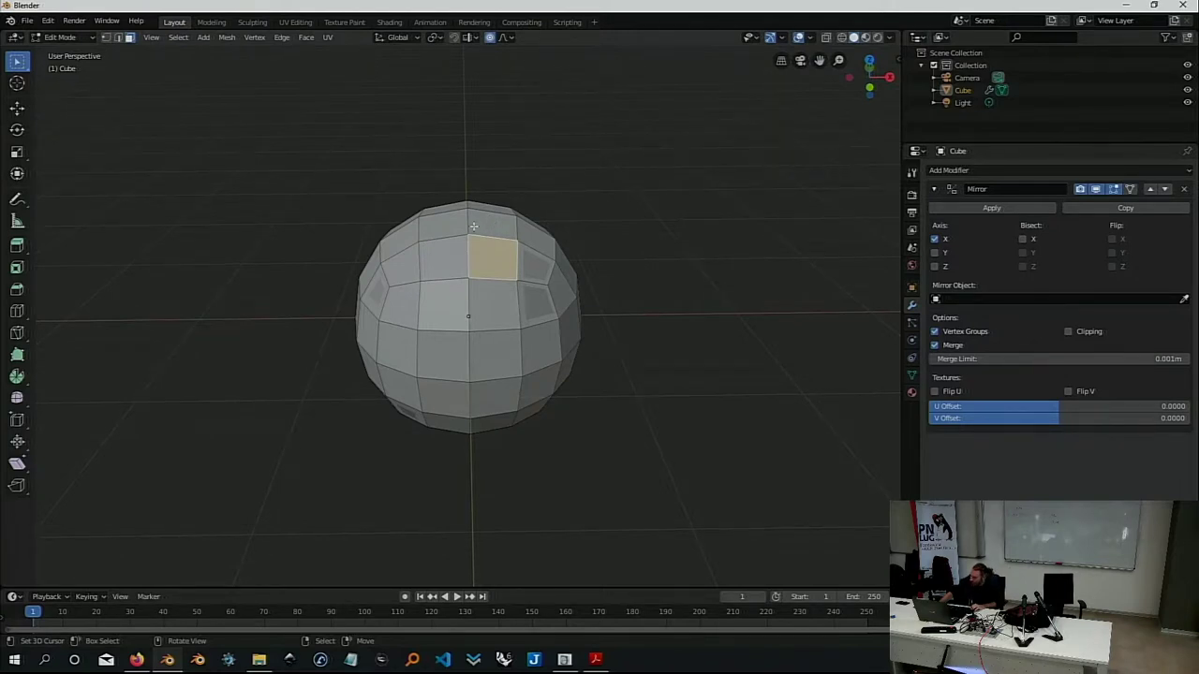
Deselect all faces with Alt+A and keep Face select mode active
{"action": "key", "text": "alt+a"}
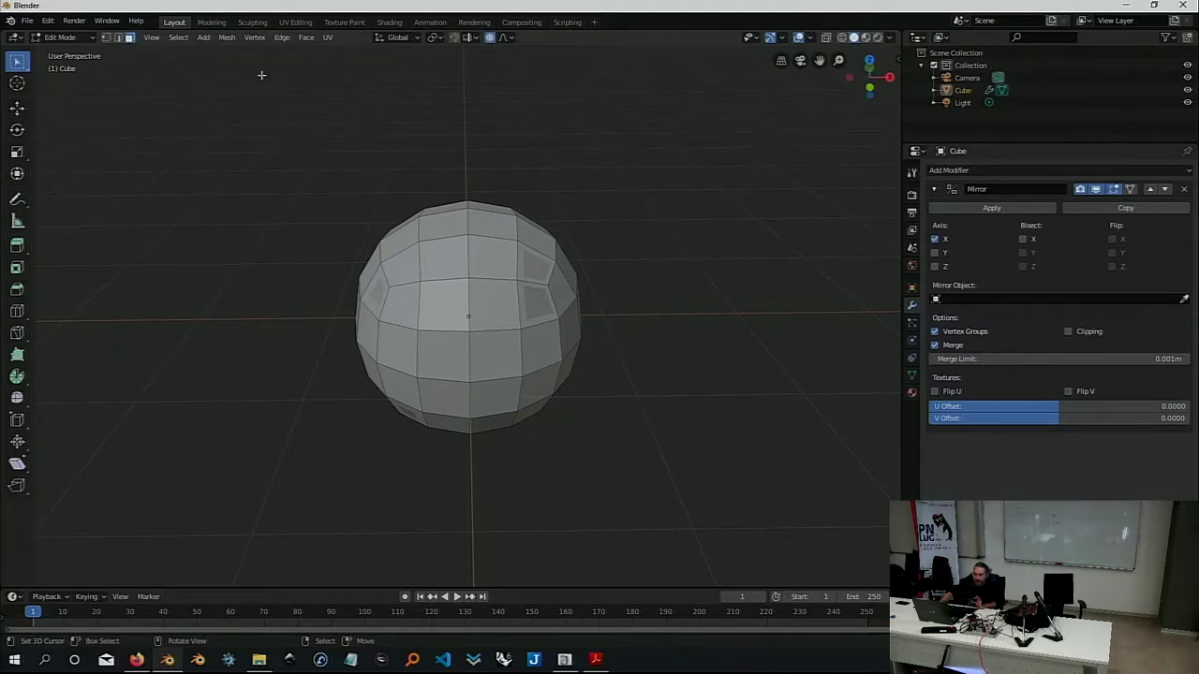
{"action": "left_click", "coordinate": [130, 42]}
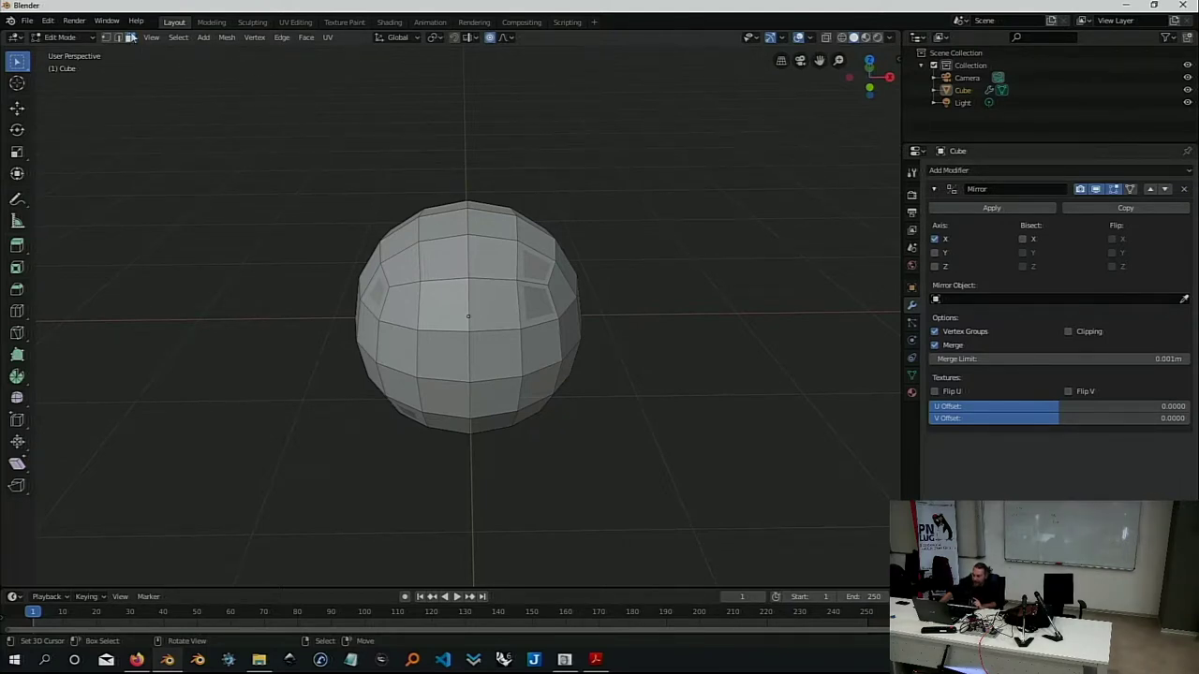
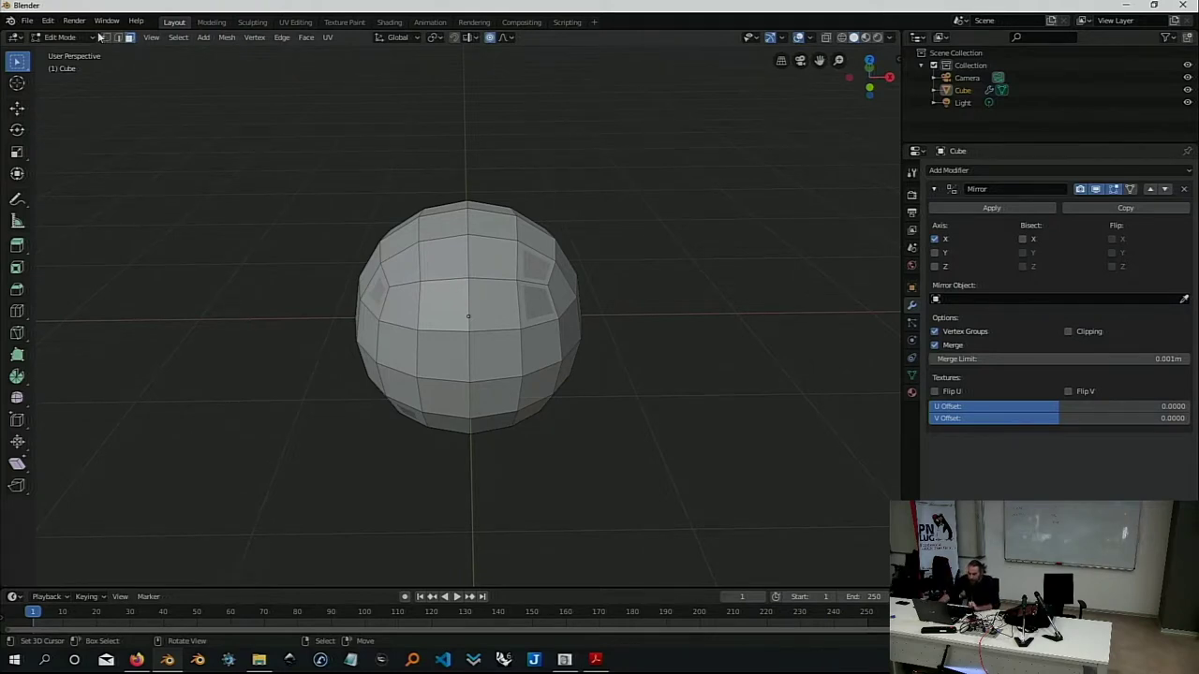
Select a vertical column of faces down the sphere, then deselect all
{"action": "left_click", "coordinate": [497, 242]}
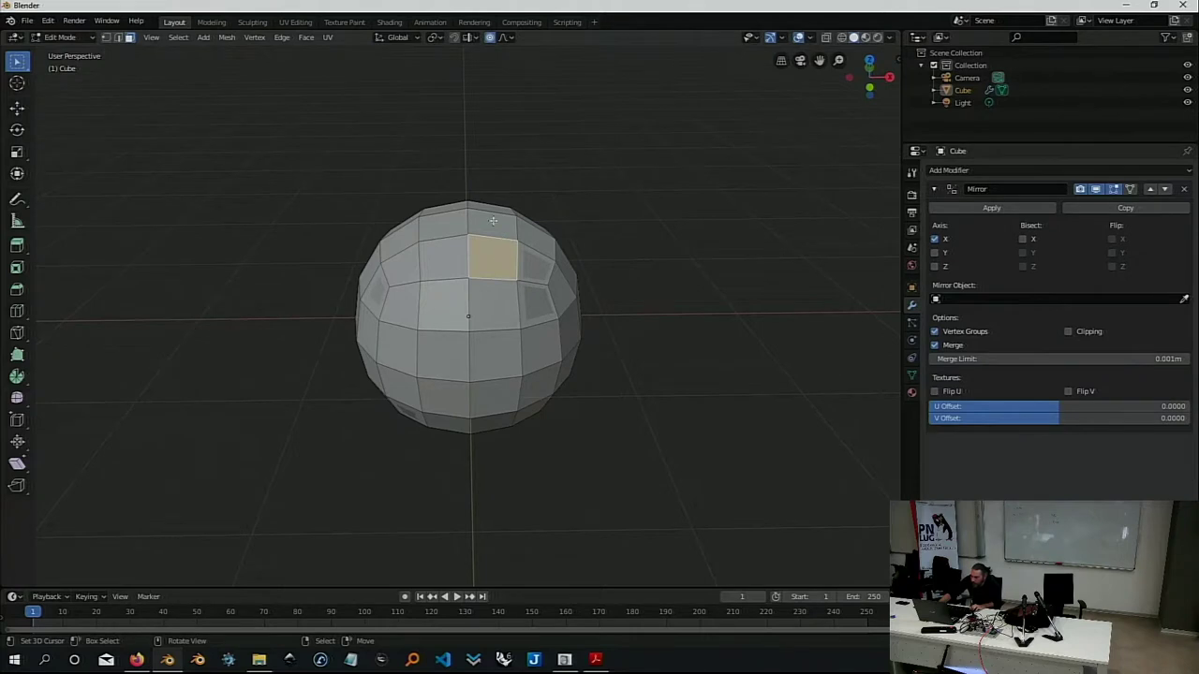
{"action": "left_click", "coordinate": [492, 220]}
{"action": "left_click", "coordinate": [497, 249]}
{"action": "left_click", "coordinate": [490, 224]}
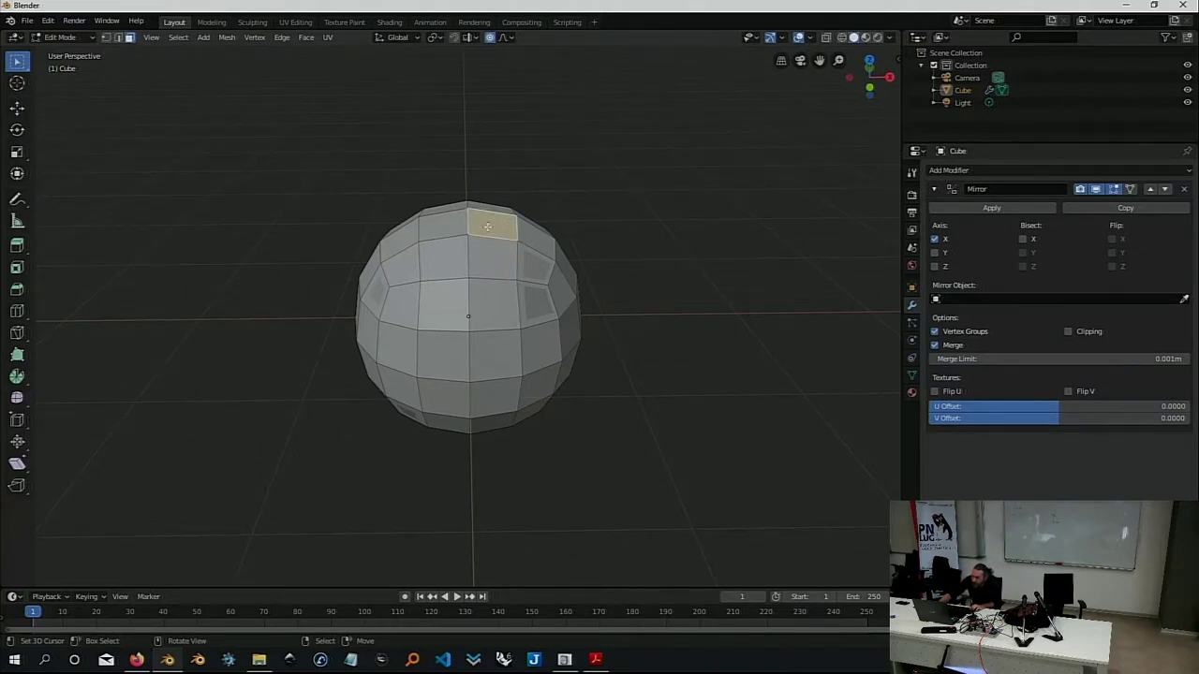
{"action": "left_click", "coordinate": [495, 255]}
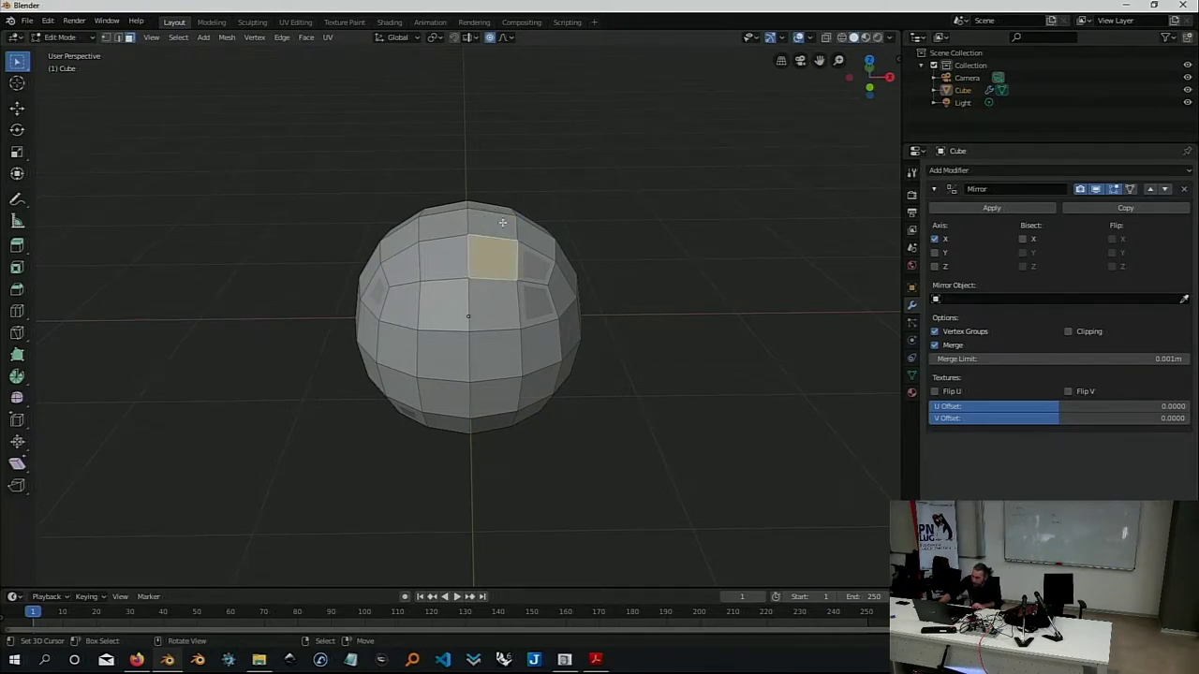
{"action": "left_click", "coordinate": [502, 222]}
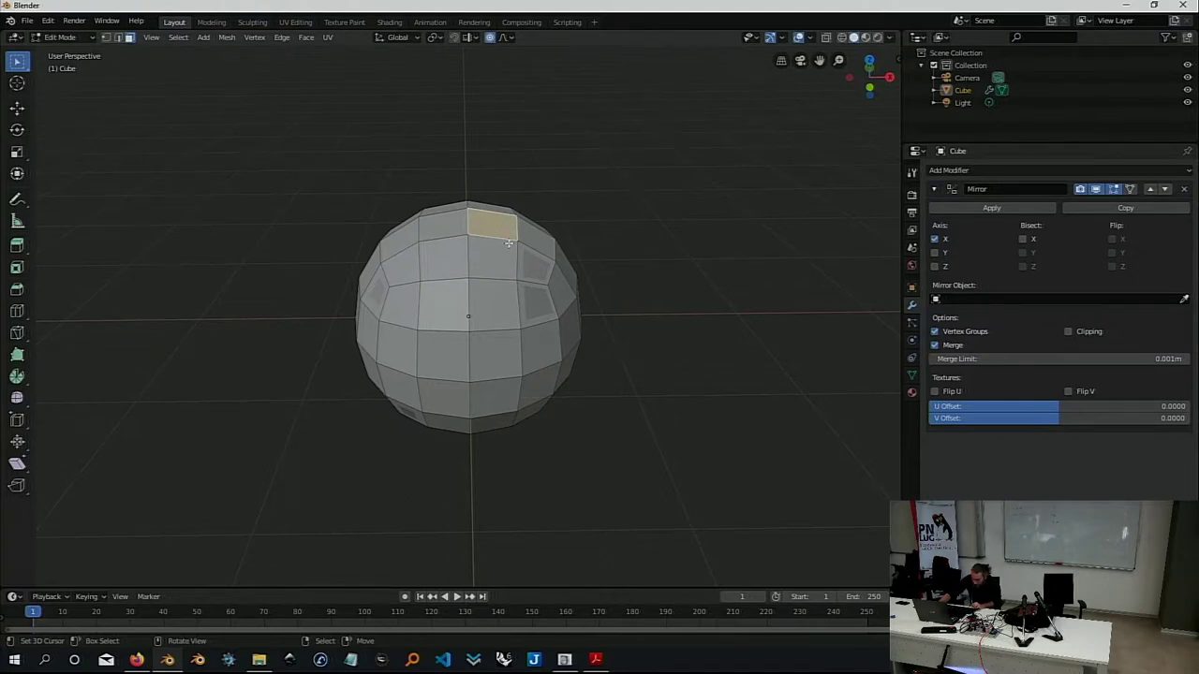
{"action": "left_click", "coordinate": [503, 250], "text": "ctrl"}
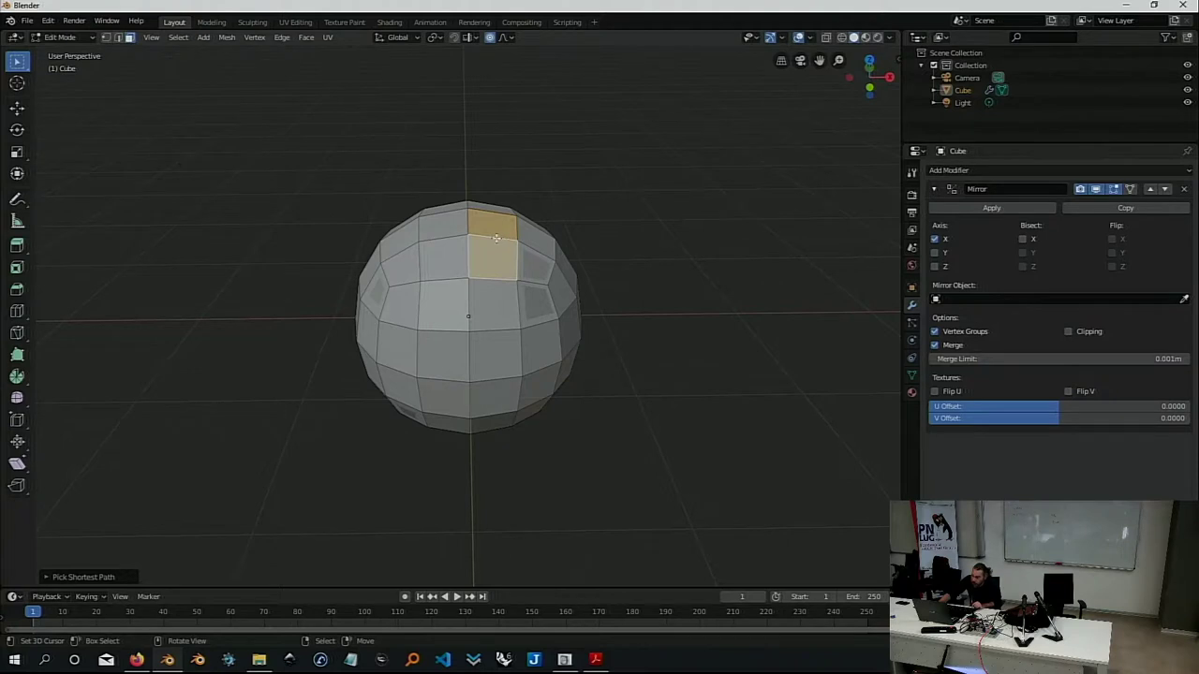
{"action": "left_click", "coordinate": [500, 301], "text": "ctrl"}
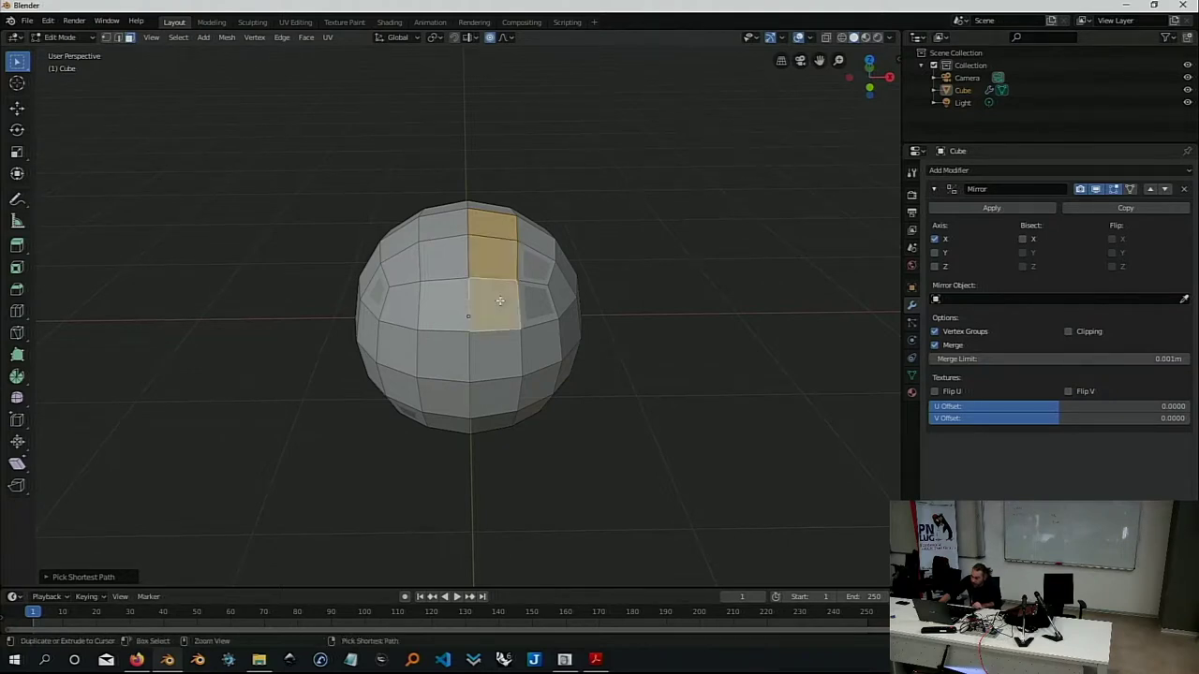
{"action": "left_click", "coordinate": [496, 357], "text": "ctrl"}
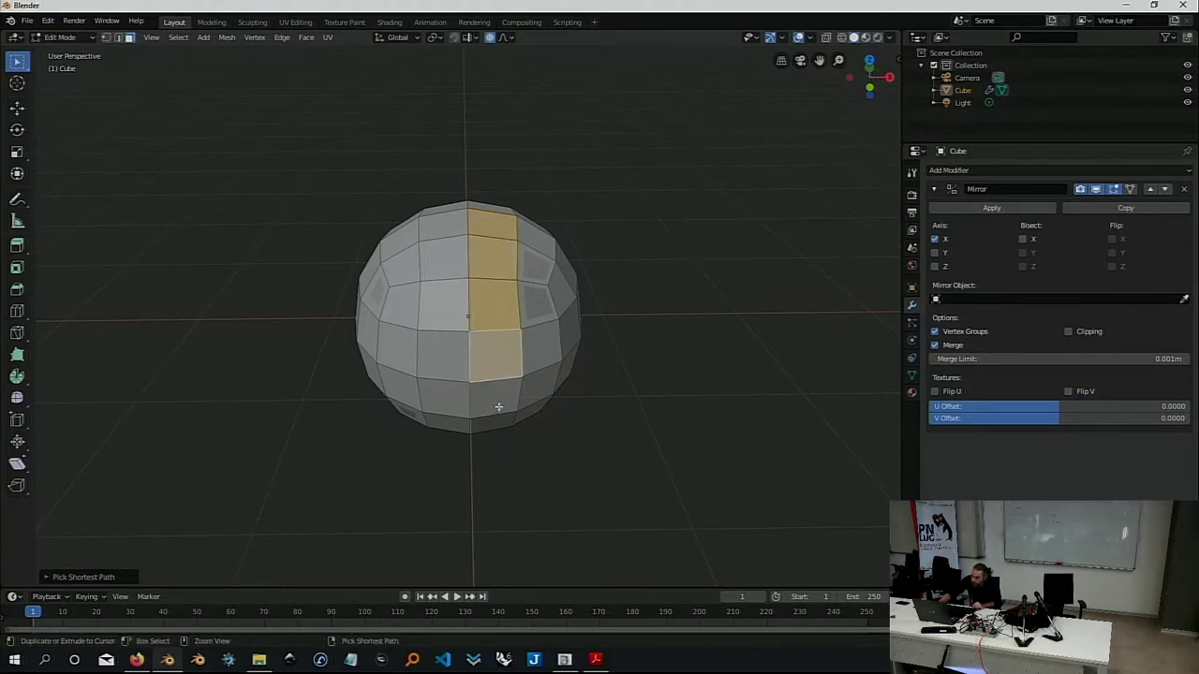
{"action": "left_click", "coordinate": [498, 407], "text": "ctrl"}
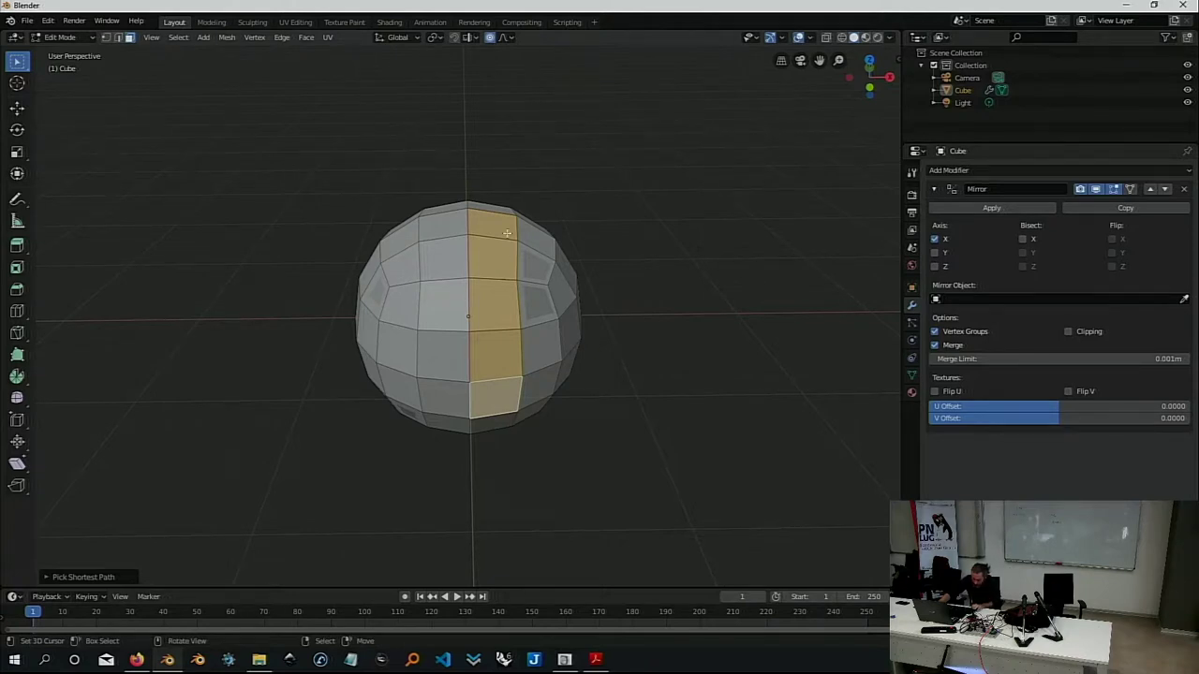
{"action": "key", "text": "alt+a"}
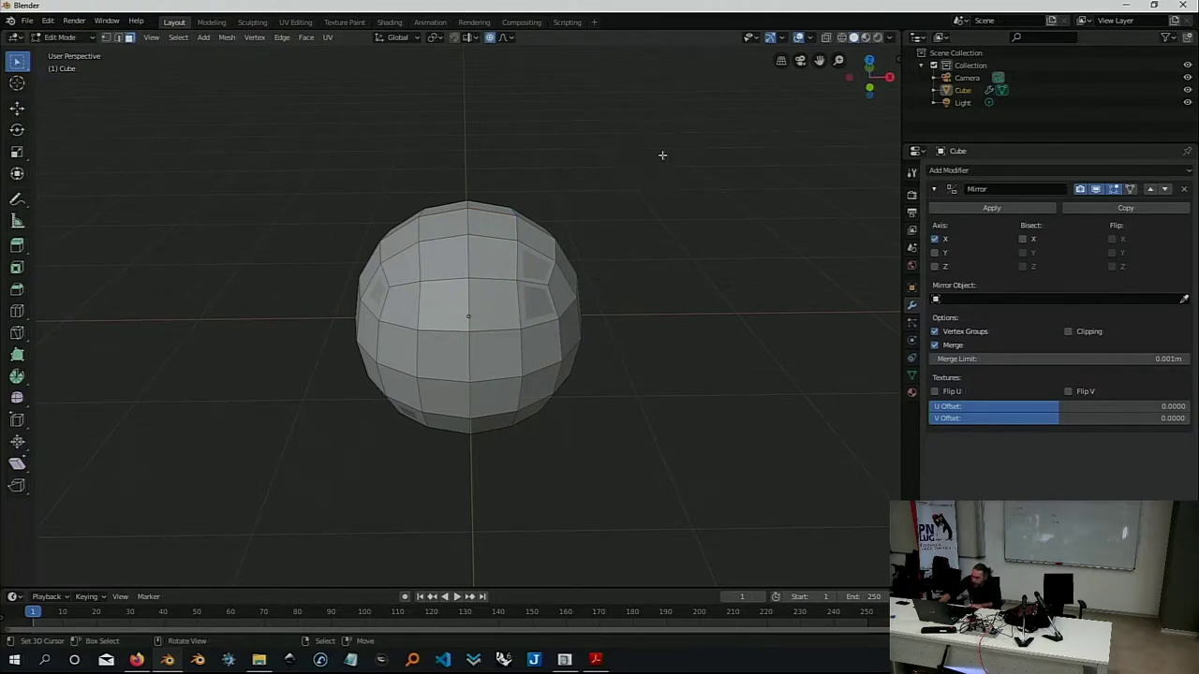
Box-select the sphere's right-half faces and delete them as Faces
{"action": "key", "text": "b"}
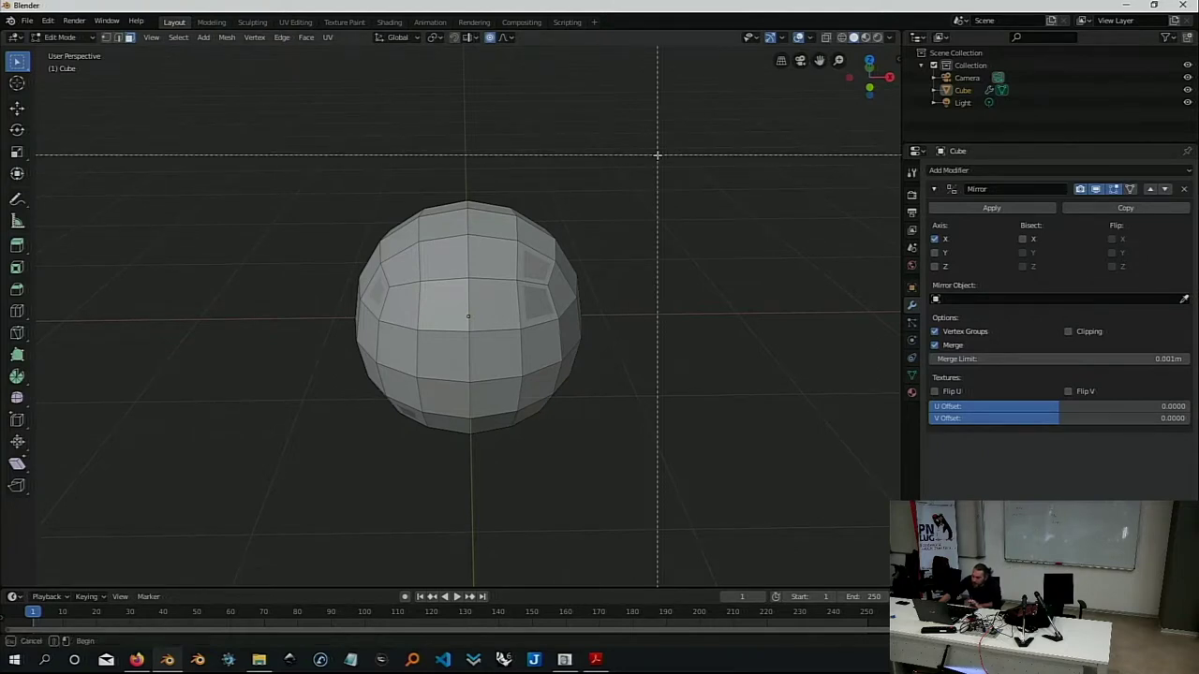
{"action": "left_click_drag", "start_coordinate": [664, 152], "coordinate": [486, 465]}
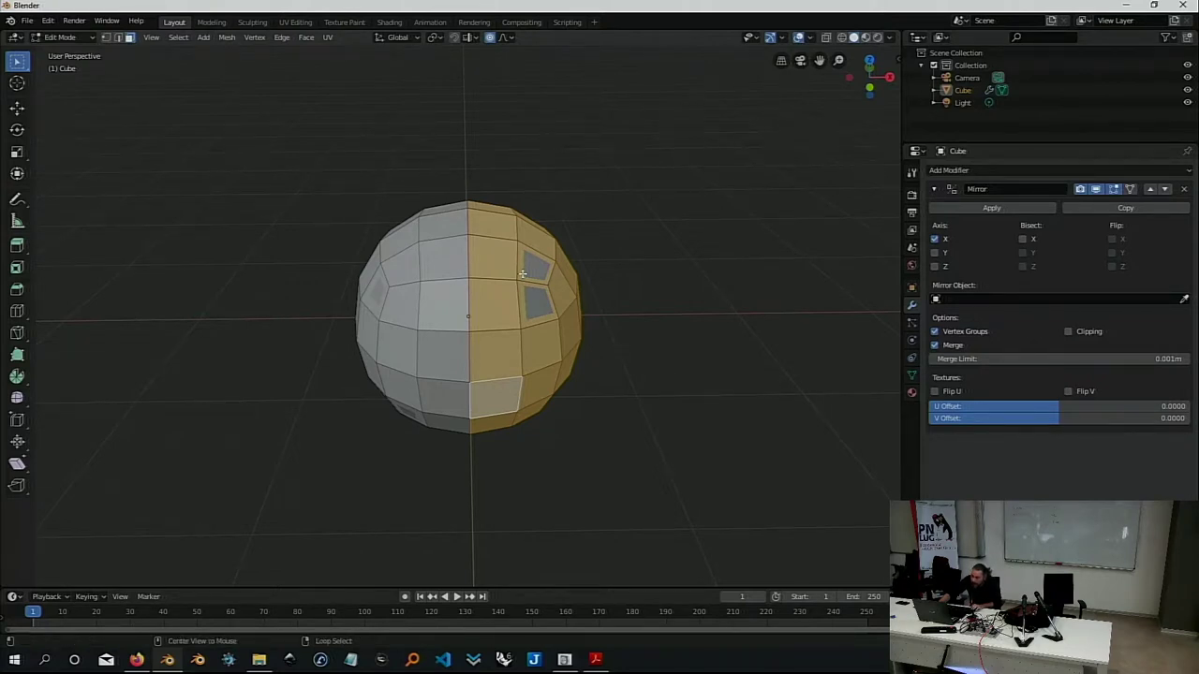
{"action": "key", "text": "alt+a"}
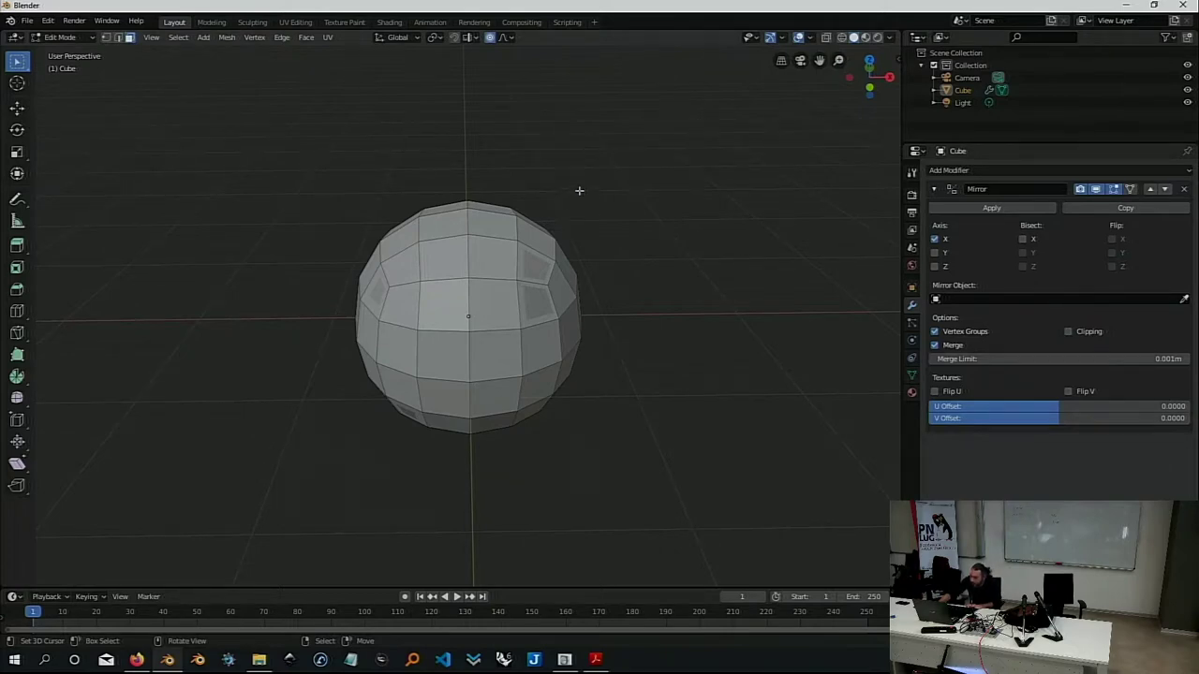
{"action": "key", "text": "b"}
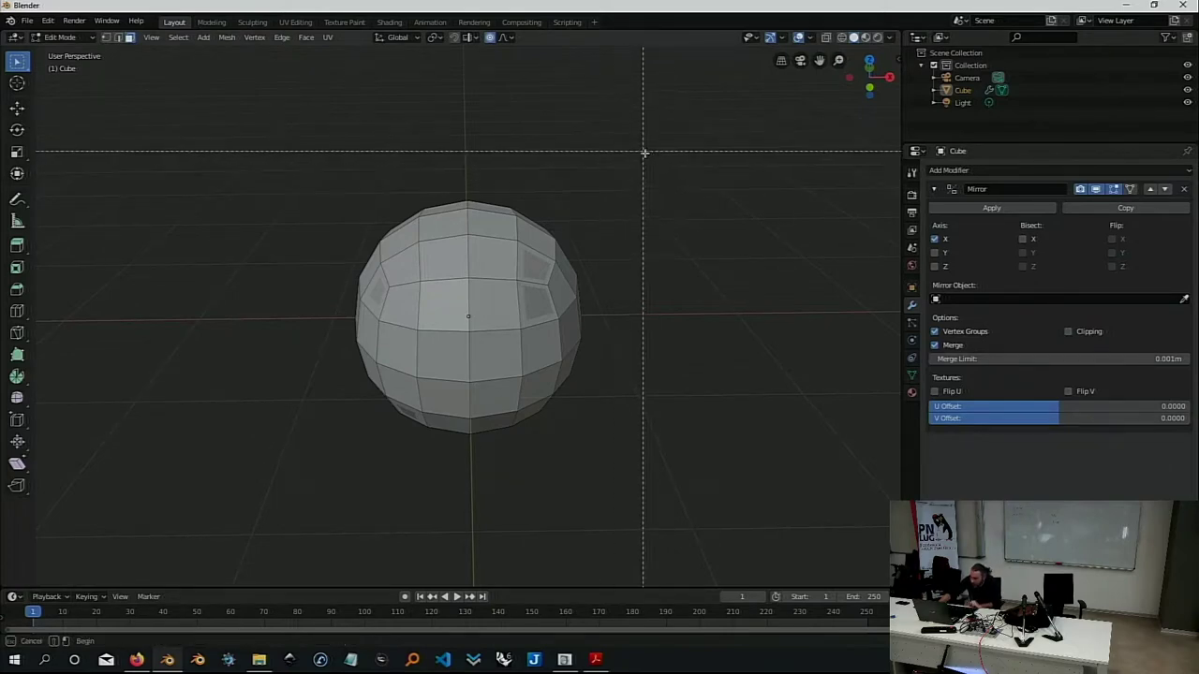
{"action": "mouse_move", "coordinate": [660, 155]}
{"action": "left_mouse_down"}
{"action": "mouse_move", "coordinate": [493, 456]}
{"action": "mouse_move", "coordinate": [557, 334]}
{"action": "mouse_move", "coordinate": [538, 356]}
{"action": "mouse_move", "coordinate": [494, 464]}
{"action": "left_mouse_up"}
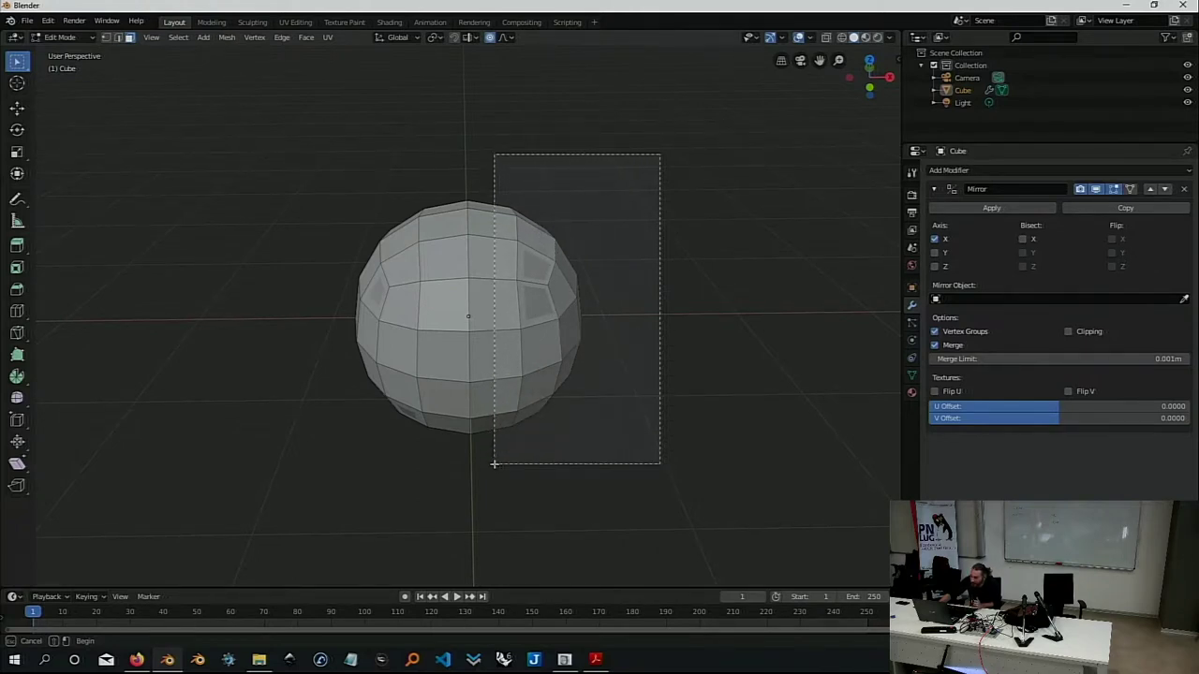
{"action": "left_click_drag", "start_coordinate": [494, 464], "coordinate": [494, 464]}
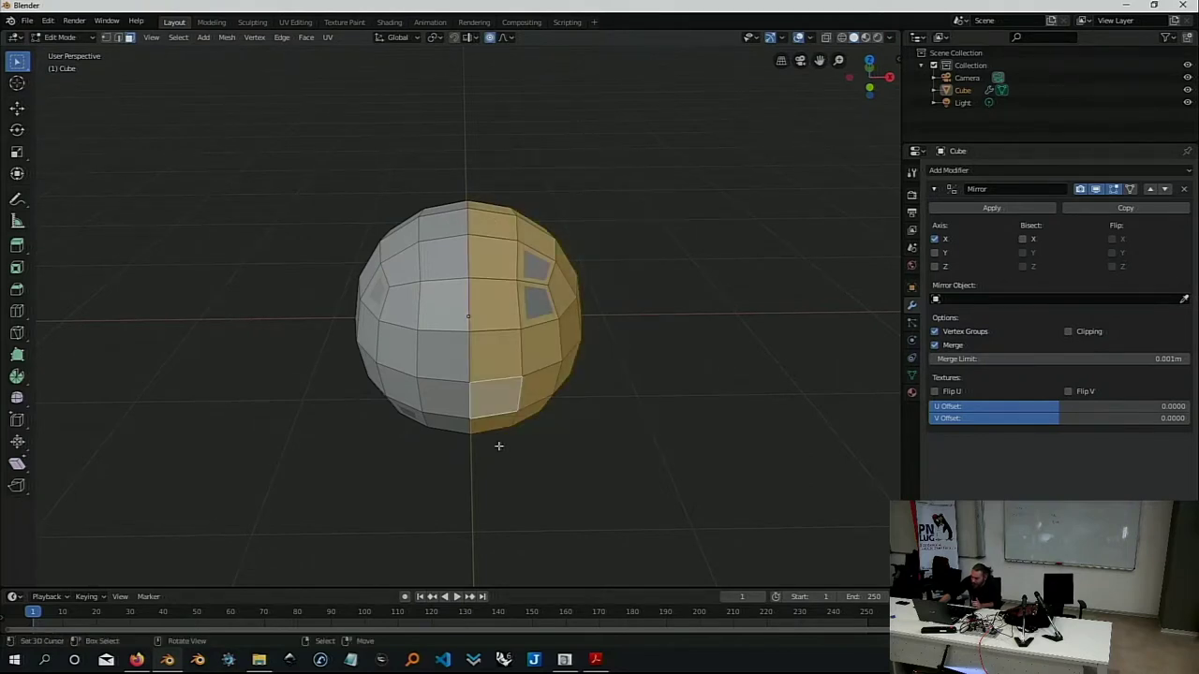
{"action": "key", "text": "x"}
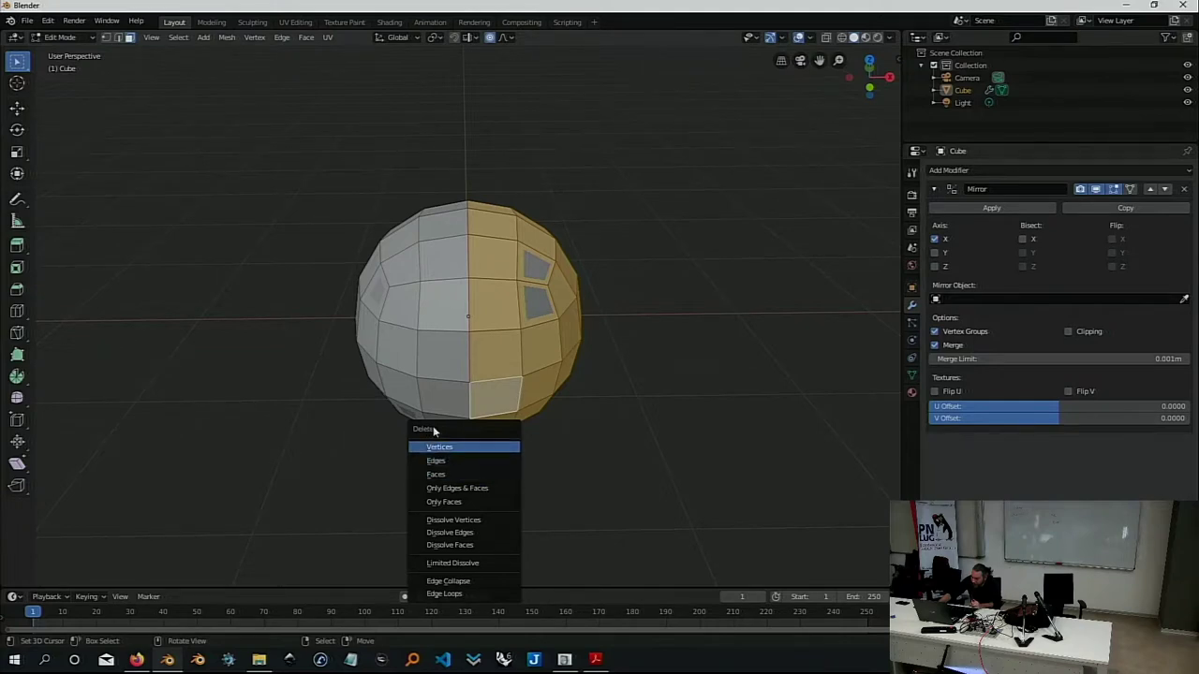
{"action": "left_click", "coordinate": [447, 476]}
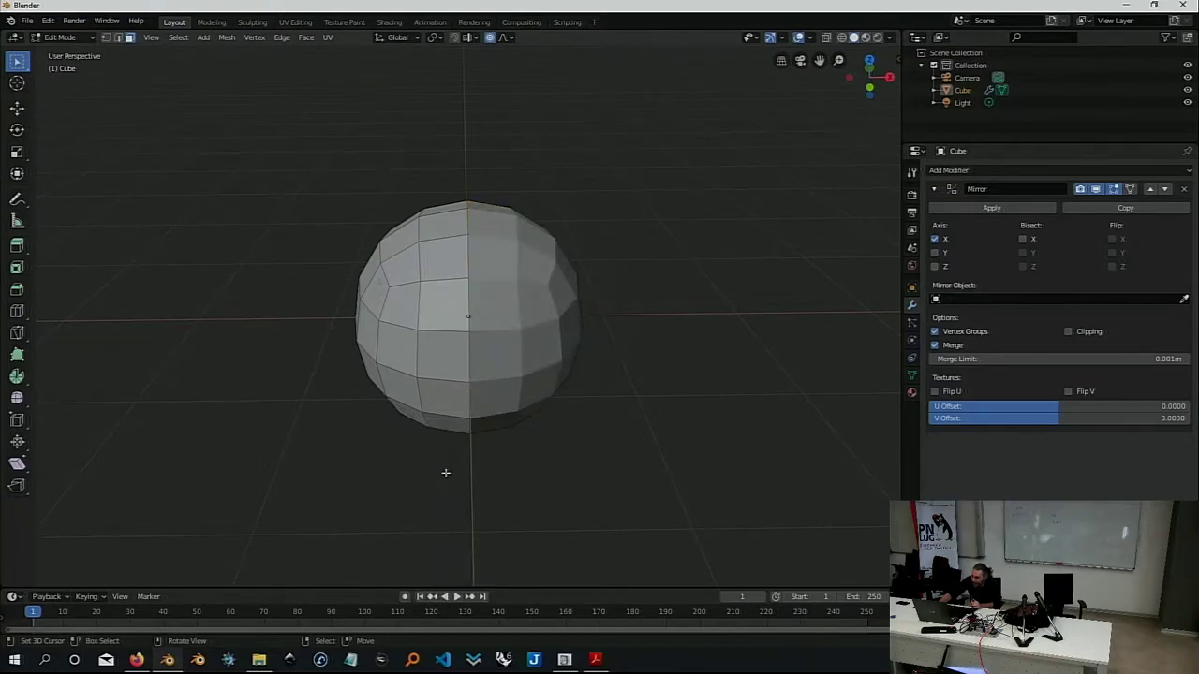
{"action": "mouse_move", "coordinate": [495, 316]}
{"action": "middle_mouse_down"}
{"action": "mouse_move", "coordinate": [428, 319]}
{"action": "mouse_move", "coordinate": [856, 285]}
{"action": "middle_mouse_up"}
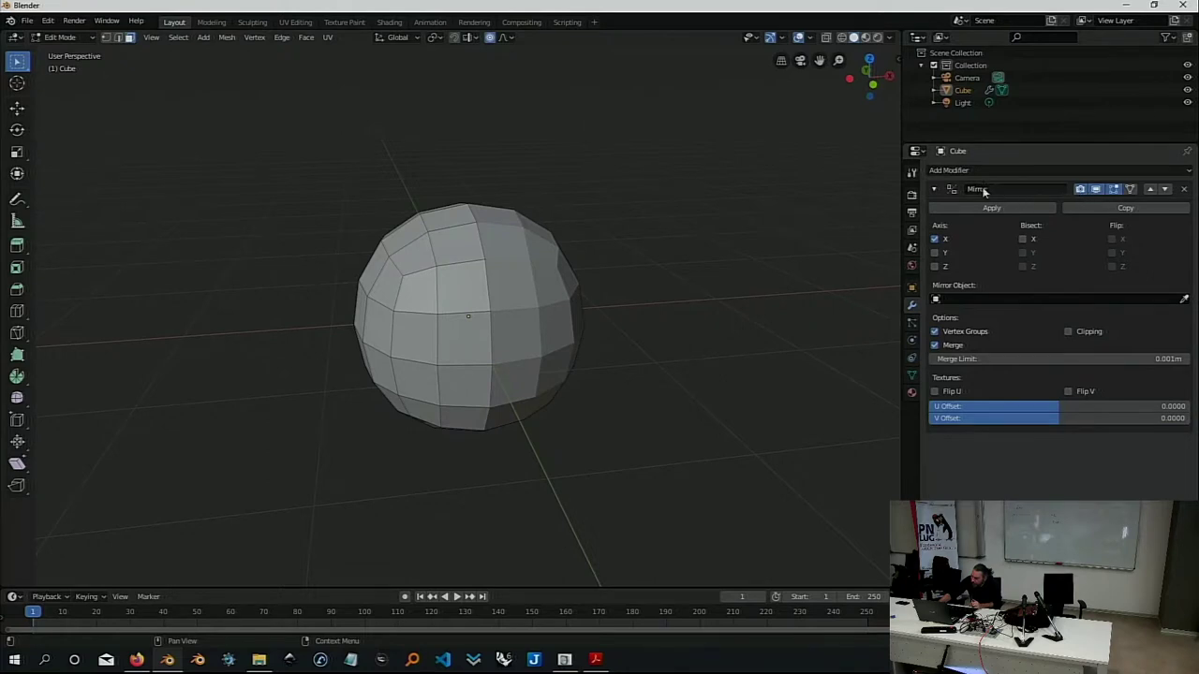
Turn off the Mirror modifier's viewport display and orbit to see the open side
{"action": "mouse_move", "coordinate": [520, 282]}
{"action": "middle_mouse_down"}
{"action": "mouse_move", "coordinate": [468, 307]}
{"action": "mouse_move", "coordinate": [486, 283]}
{"action": "middle_mouse_up"}
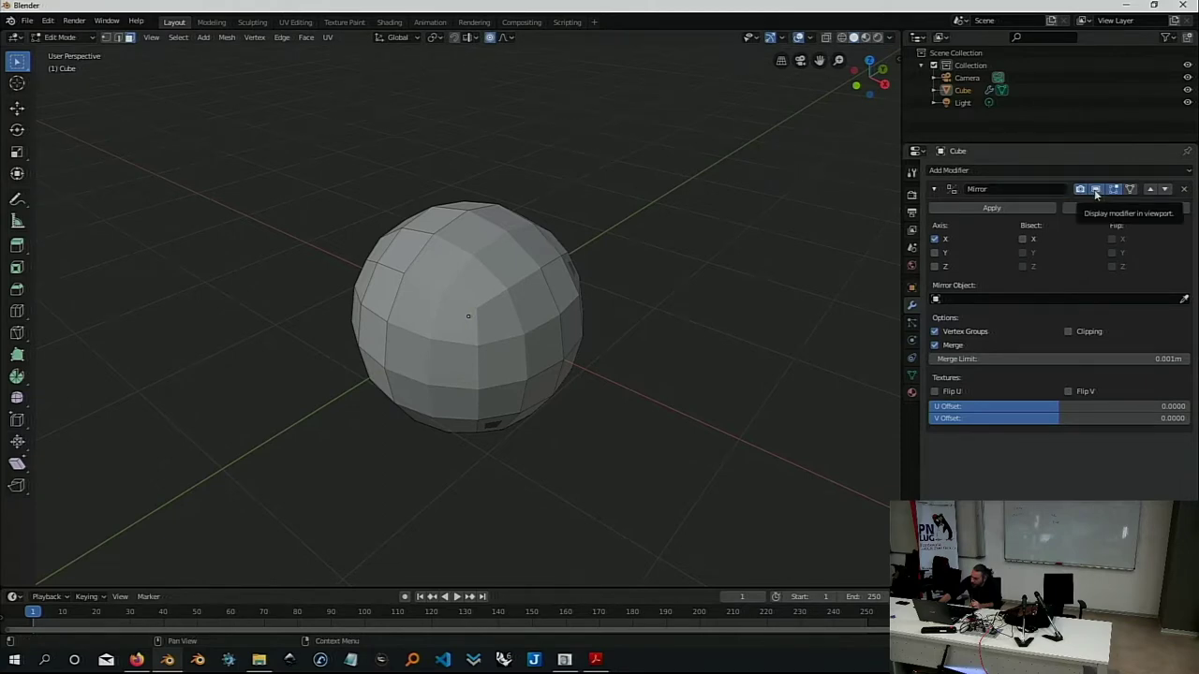
{"action": "left_click", "coordinate": [1097, 190]}
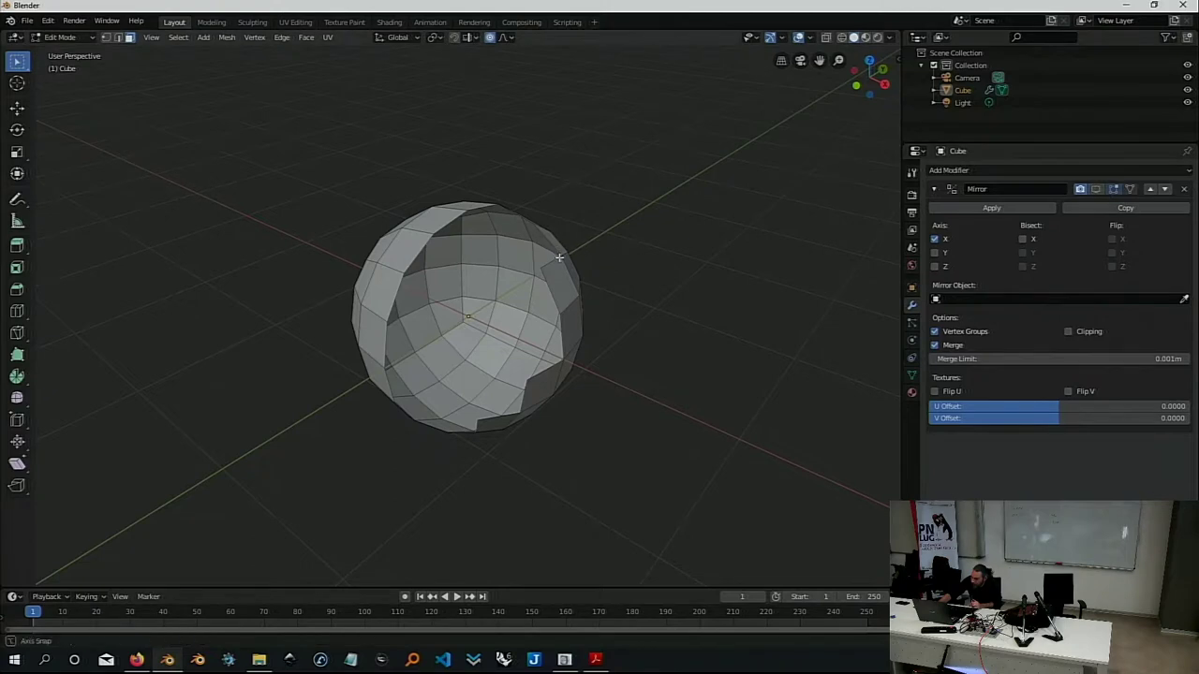
{"action": "middle_click_drag", "start_coordinate": [618, 247], "coordinate": [521, 246]}
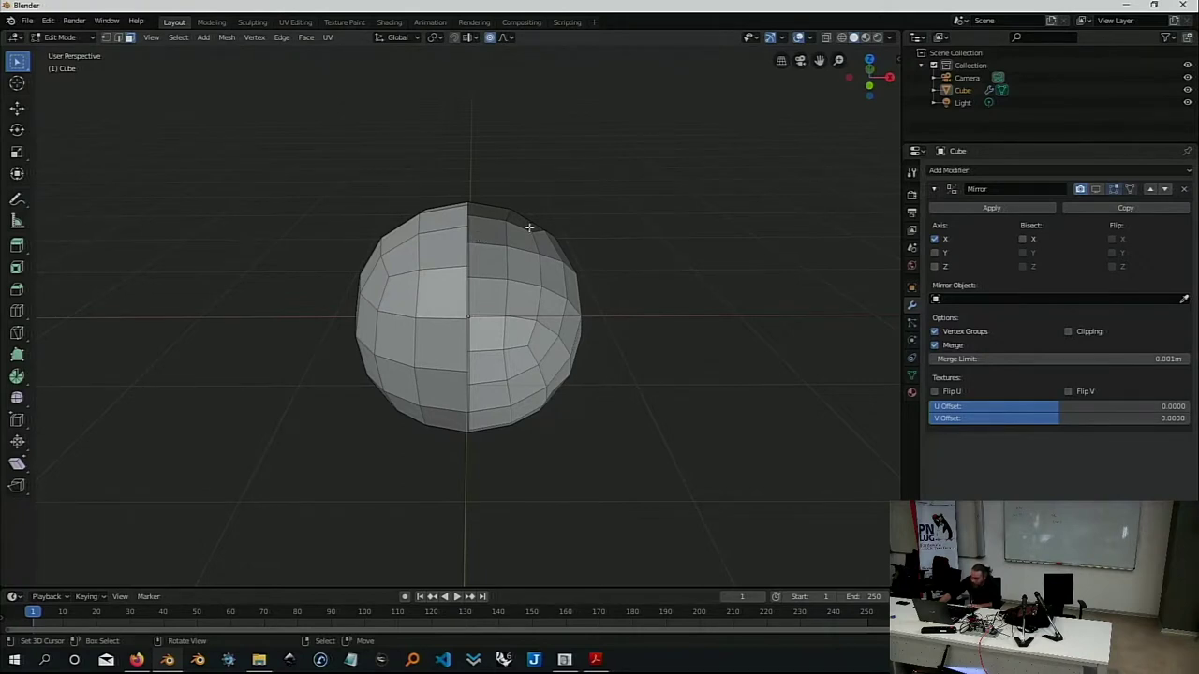
{"action": "middle_click_drag", "start_coordinate": [594, 177], "coordinate": [594, 156]}
{"action": "mouse_move", "coordinate": [540, 247]}
{"action": "middle_mouse_down"}
{"action": "mouse_move", "coordinate": [508, 287]}
{"action": "mouse_move", "coordinate": [520, 253]}
{"action": "middle_mouse_up"}
Box-select the right-half faces, select and deselect all, then check front and top views
{"action": "key", "text": "b"}
{"action": "mouse_move", "coordinate": [602, 148]}
{"action": "left_mouse_down"}
{"action": "mouse_move", "coordinate": [543, 423]}
{"action": "mouse_move", "coordinate": [485, 471]}
{"action": "left_mouse_up"}
{"action": "middle_click_drag", "start_coordinate": [504, 405], "coordinate": [515, 401]}
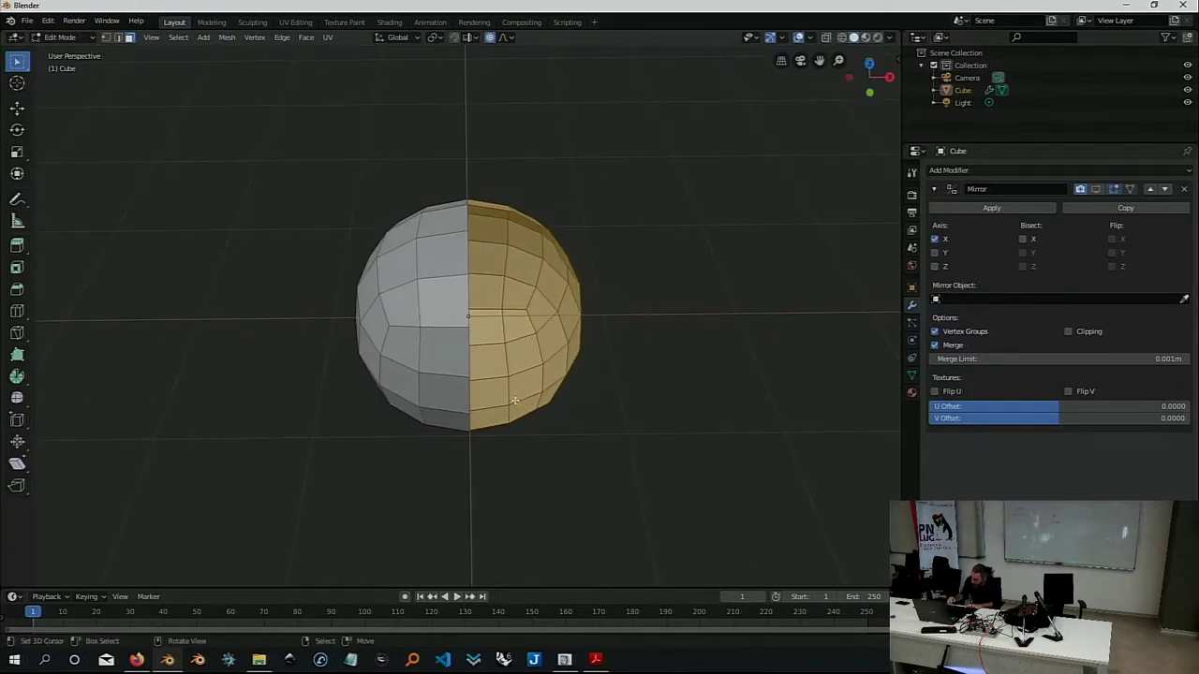
{"action": "key", "text": "a"}
{"action": "mouse_move", "coordinate": [562, 366]}
{"action": "middle_mouse_down"}
{"action": "mouse_move", "coordinate": [558, 348]}
{"action": "mouse_move", "coordinate": [545, 415]}
{"action": "mouse_move", "coordinate": [515, 290]}
{"action": "mouse_move", "coordinate": [466, 286]}
{"action": "middle_mouse_up"}
{"action": "key", "text": "alt+a"}
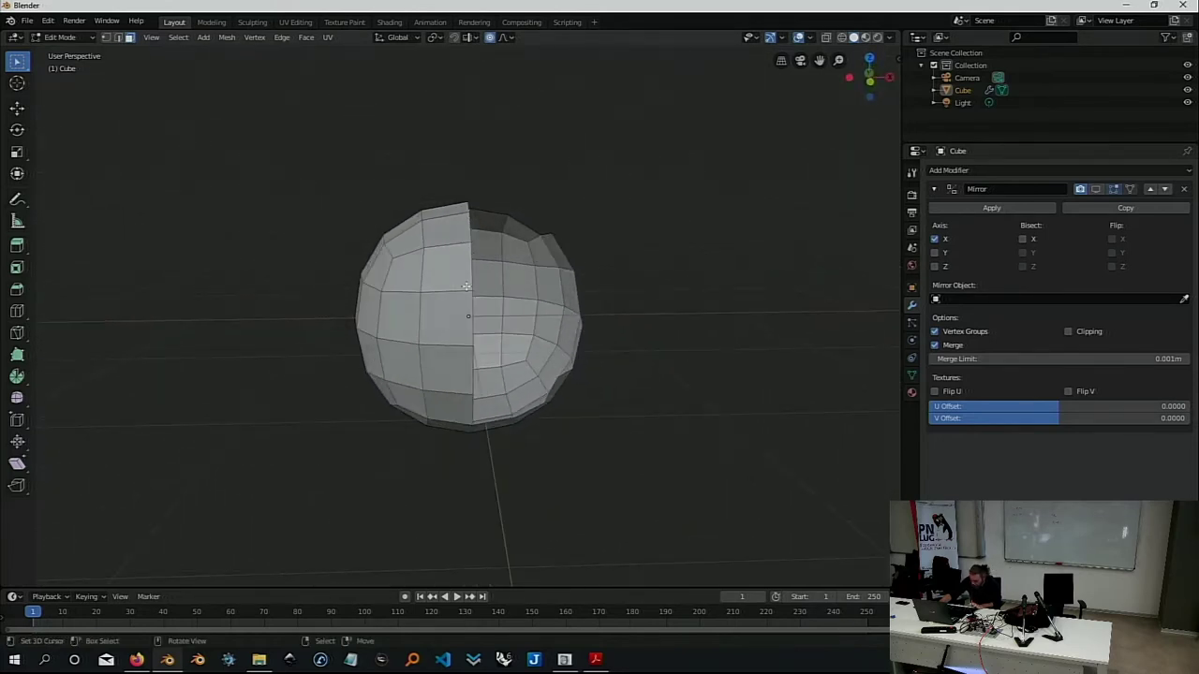
{"action": "mouse_move", "coordinate": [556, 206]}
{"action": "middle_mouse_down"}
{"action": "mouse_move", "coordinate": [549, 219]}
{"action": "mouse_move", "coordinate": [580, 219]}
{"action": "middle_mouse_up"}
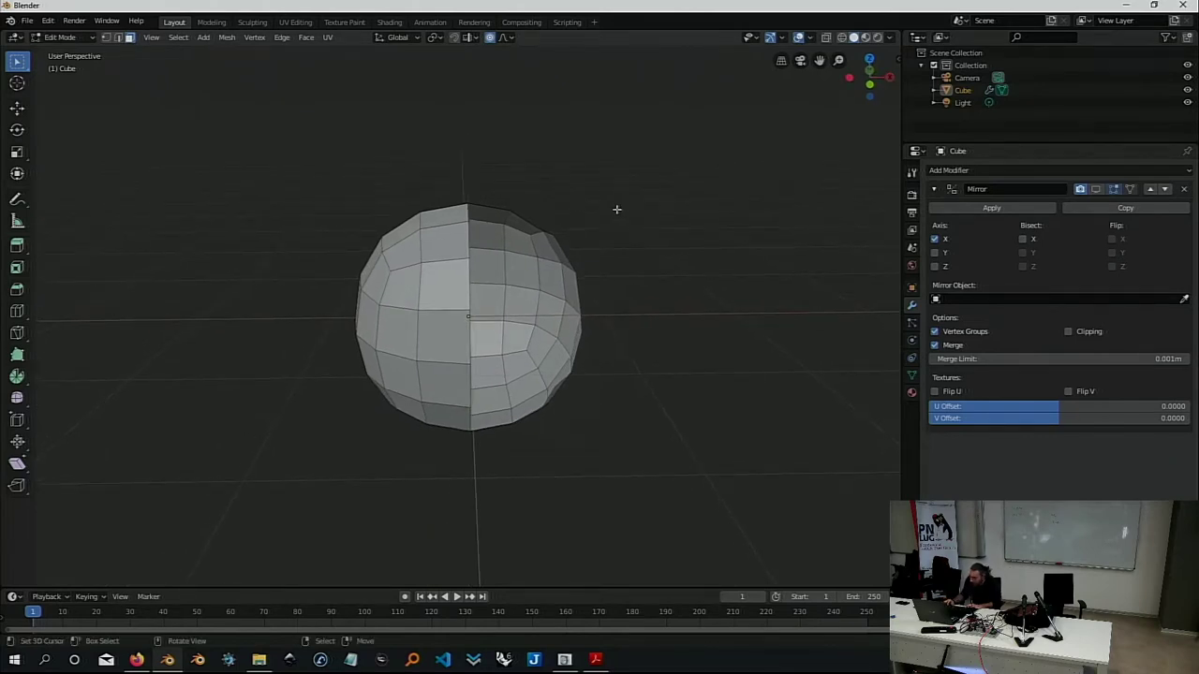
{"action": "key", "text": "KP_1"}
{"action": "key", "text": "KP_7"}
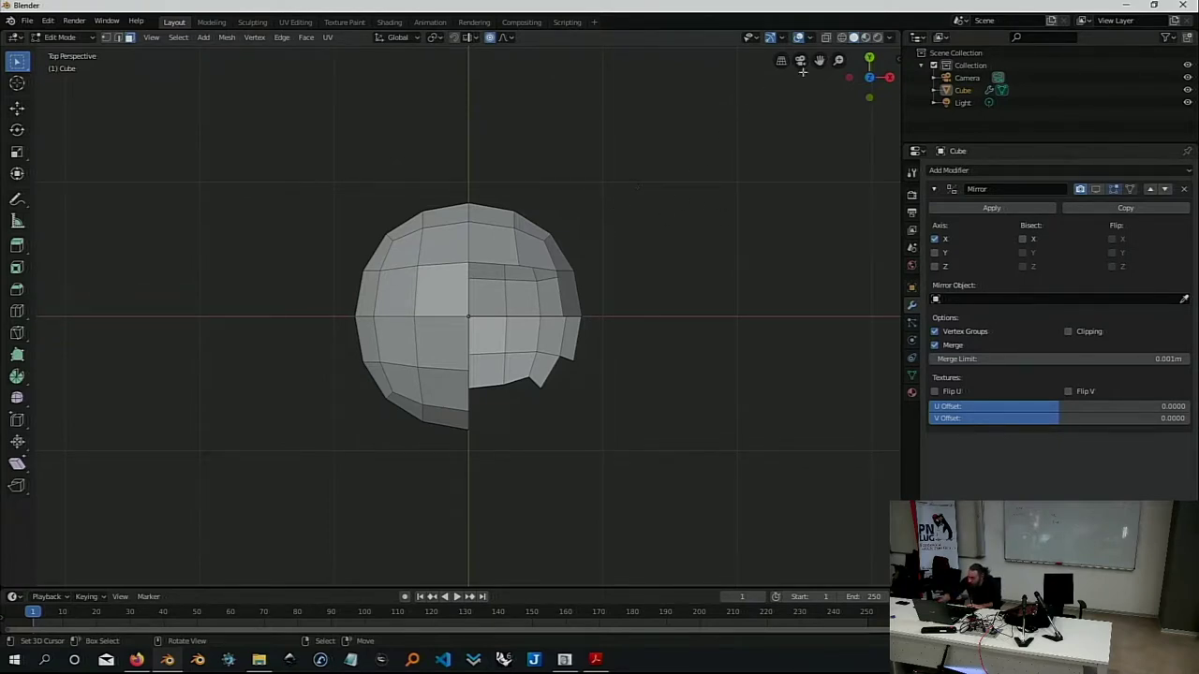
Orbit around the mirrored sphere, then snap to Top view with the gizmo's Z axis
{"action": "mouse_move", "coordinate": [628, 257]}
{"action": "middle_mouse_down"}
{"action": "mouse_move", "coordinate": [643, 236]}
{"action": "mouse_move", "coordinate": [637, 252]}
{"action": "middle_mouse_up"}
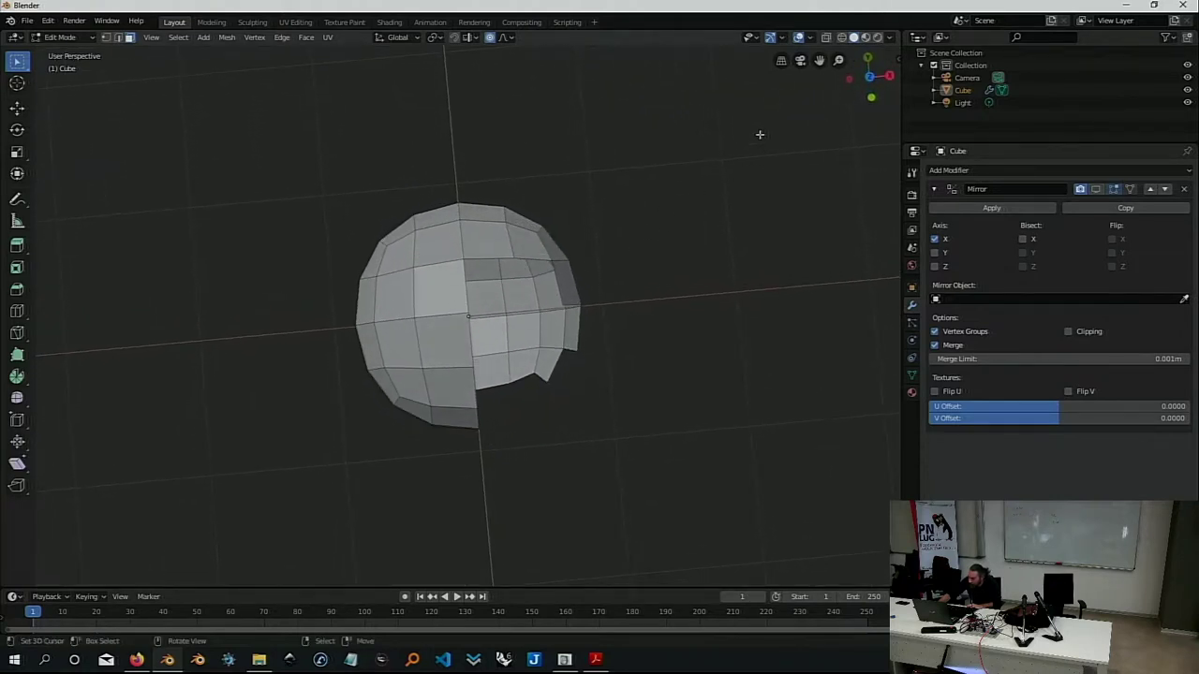
{"action": "mouse_move", "coordinate": [760, 131]}
{"action": "middle_mouse_down"}
{"action": "mouse_move", "coordinate": [728, 118]}
{"action": "mouse_move", "coordinate": [821, 74]}
{"action": "mouse_move", "coordinate": [717, 118]}
{"action": "middle_mouse_up"}
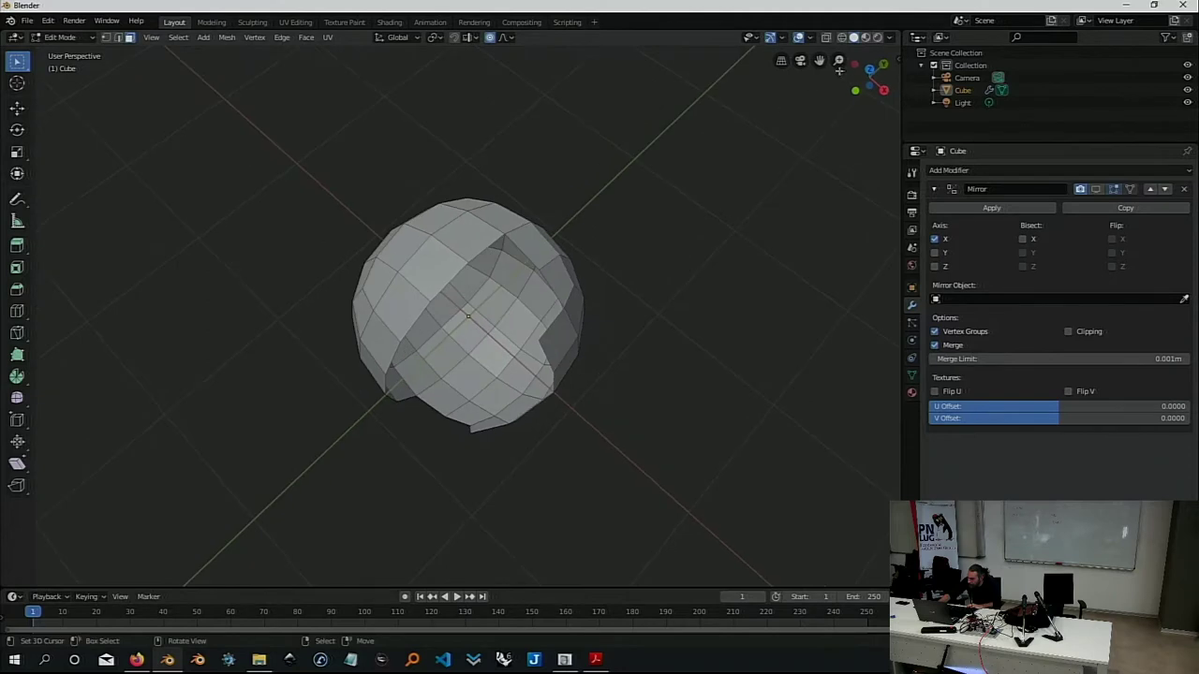
{"action": "left_click_drag", "start_coordinate": [870, 70], "coordinate": [869, 72]}
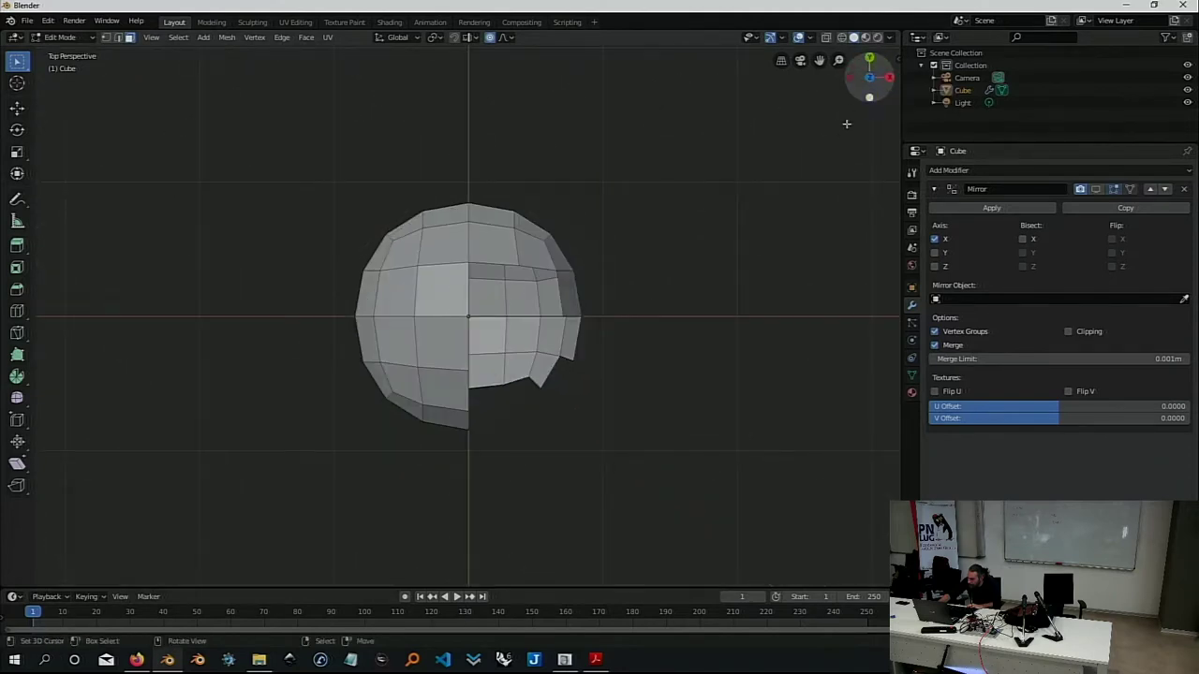
{"action": "mouse_move", "coordinate": [846, 121]}
{"action": "middle_mouse_down"}
{"action": "mouse_move", "coordinate": [809, 118]}
{"action": "mouse_move", "coordinate": [789, 95]}
{"action": "mouse_move", "coordinate": [833, 75]}
{"action": "middle_mouse_up"}
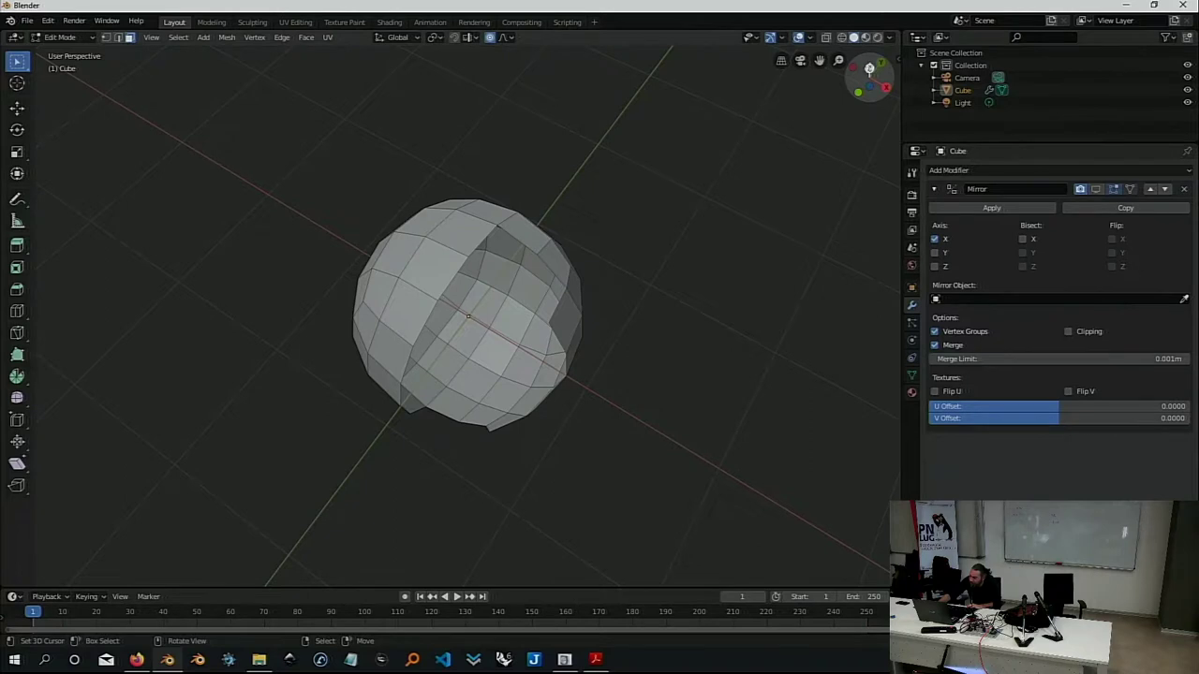
{"action": "left_click", "coordinate": [870, 67]}
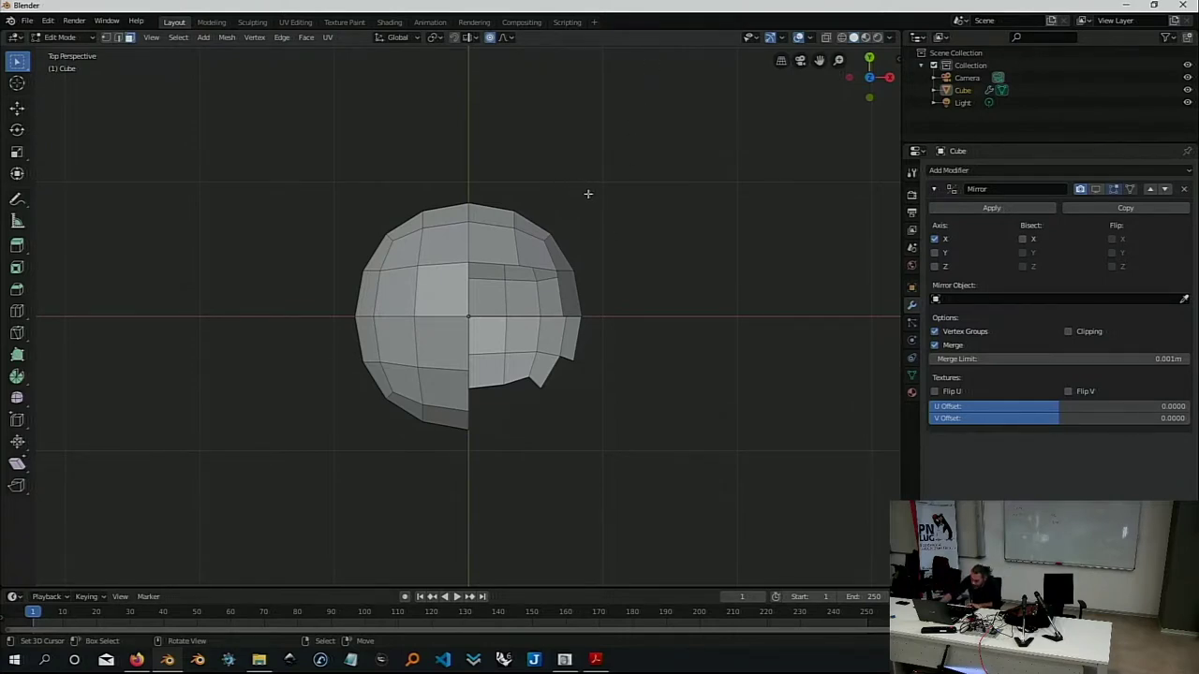
Box-select the sphere's right-half faces and delete them
{"action": "left_click_drag", "start_coordinate": [605, 126], "coordinate": [477, 445]}
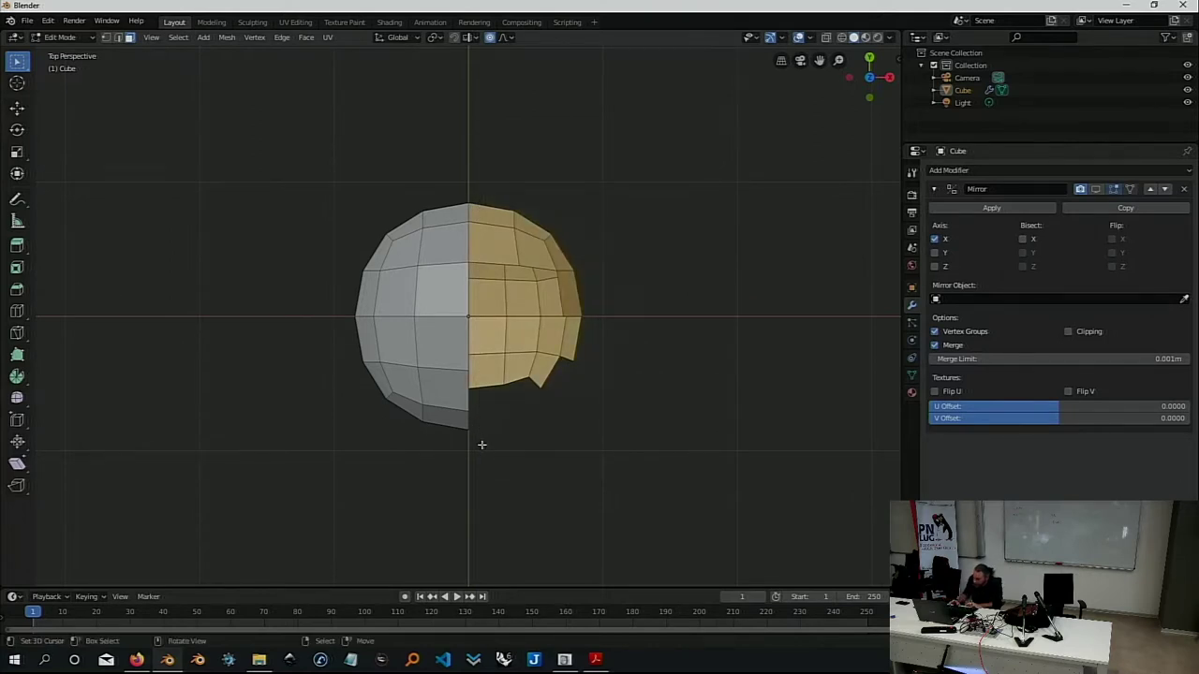
{"action": "key", "text": "x"}
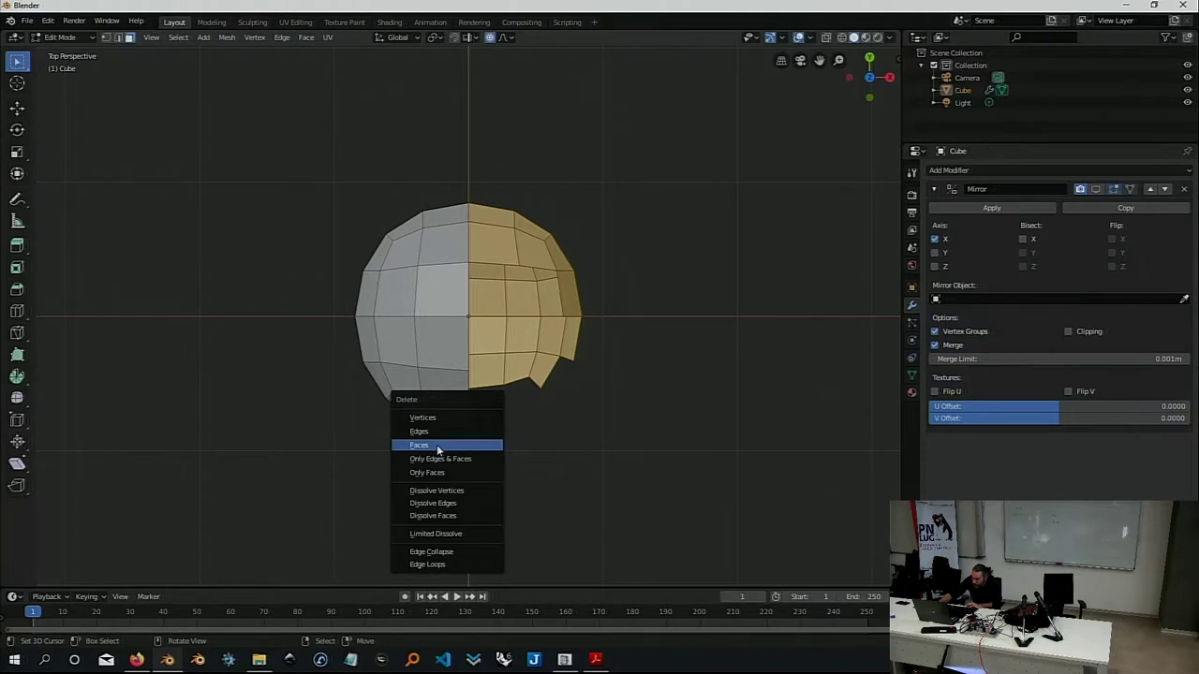
{"action": "left_click", "coordinate": [438, 447]}
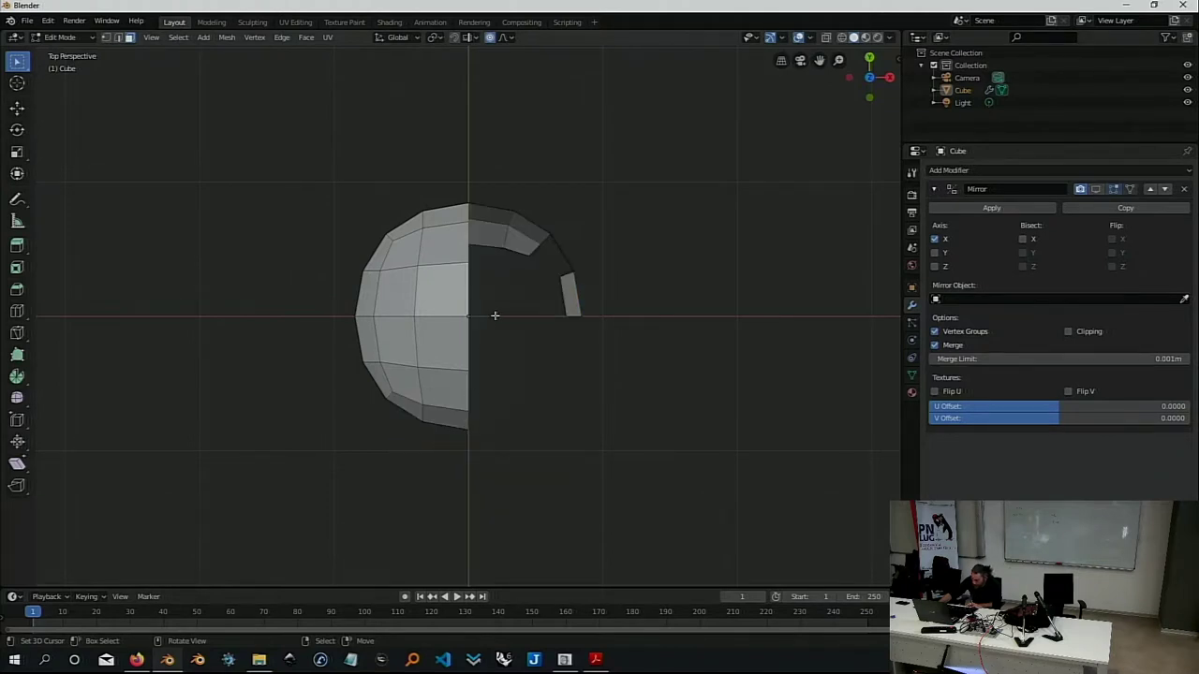
Delete the leftover right-side faces, inspect the hollow hemisphere, and return to Object Mode
{"action": "left_click_drag", "start_coordinate": [652, 125], "coordinate": [481, 352]}
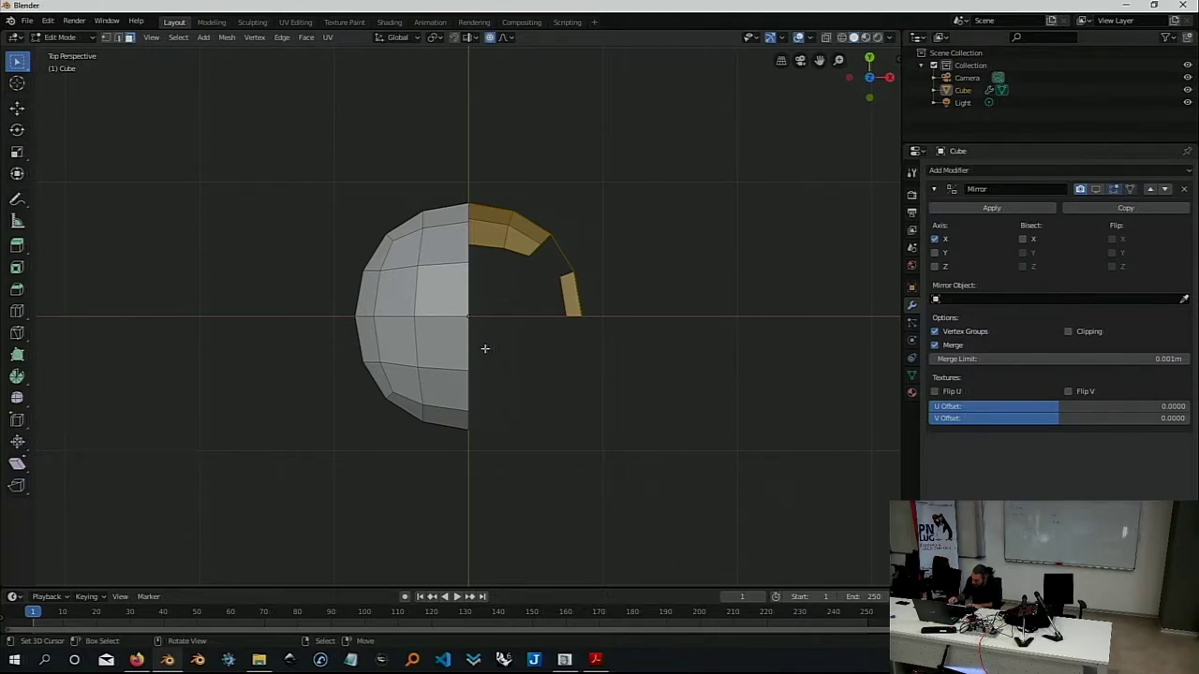
{"action": "key", "text": "x"}
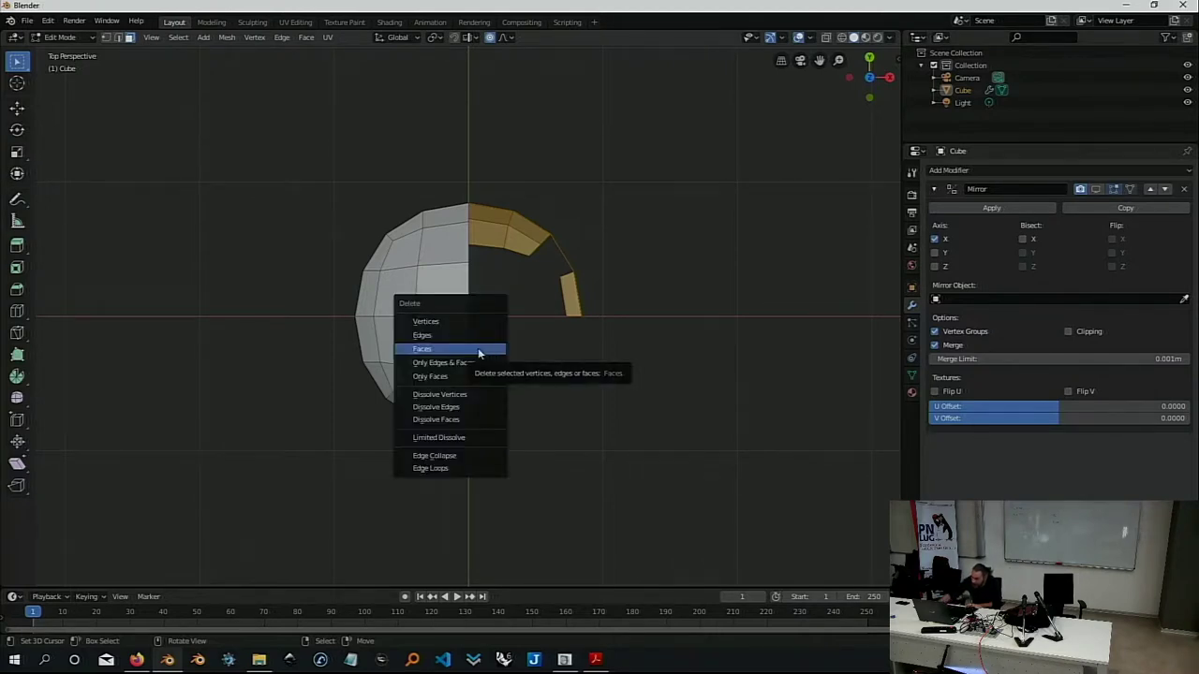
{"action": "left_click", "coordinate": [470, 350]}
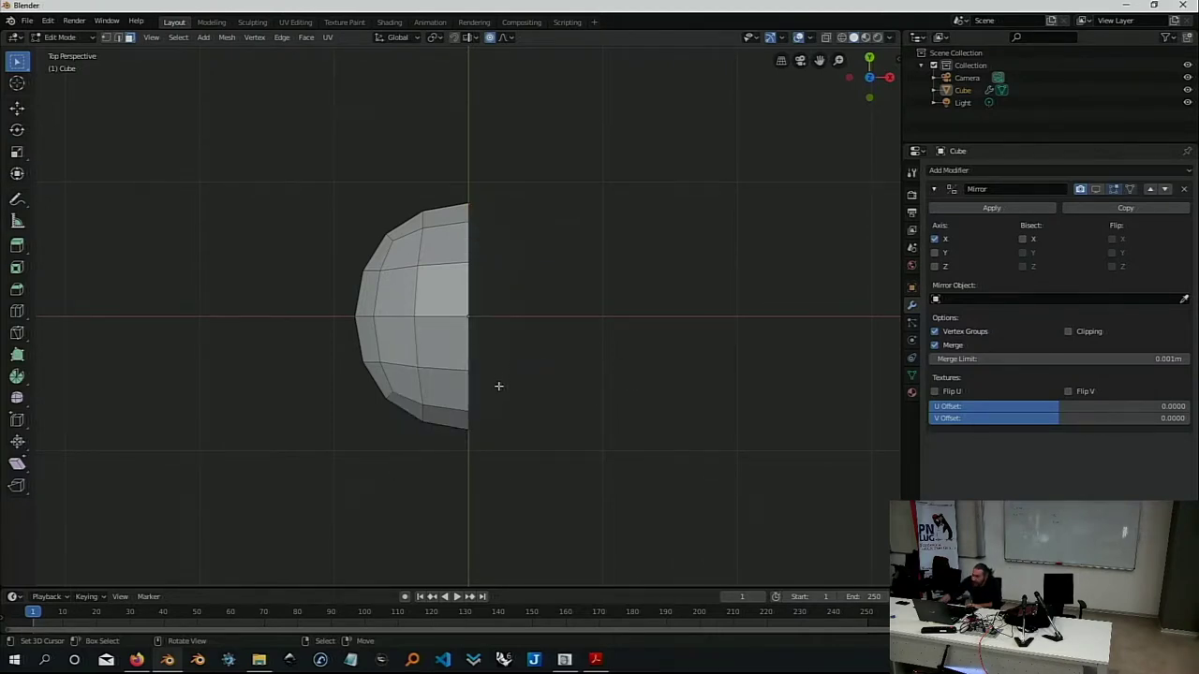
{"action": "middle_click_drag", "start_coordinate": [497, 385], "coordinate": [453, 272]}
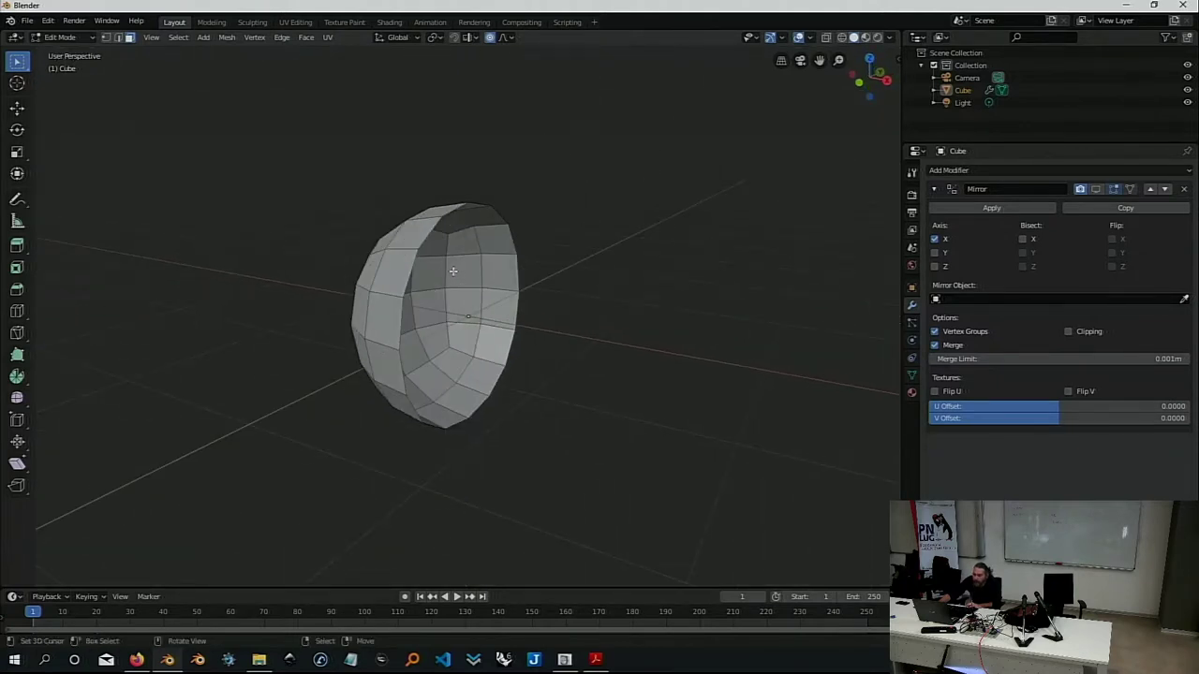
{"action": "middle_click_drag", "start_coordinate": [472, 264], "coordinate": [503, 290]}
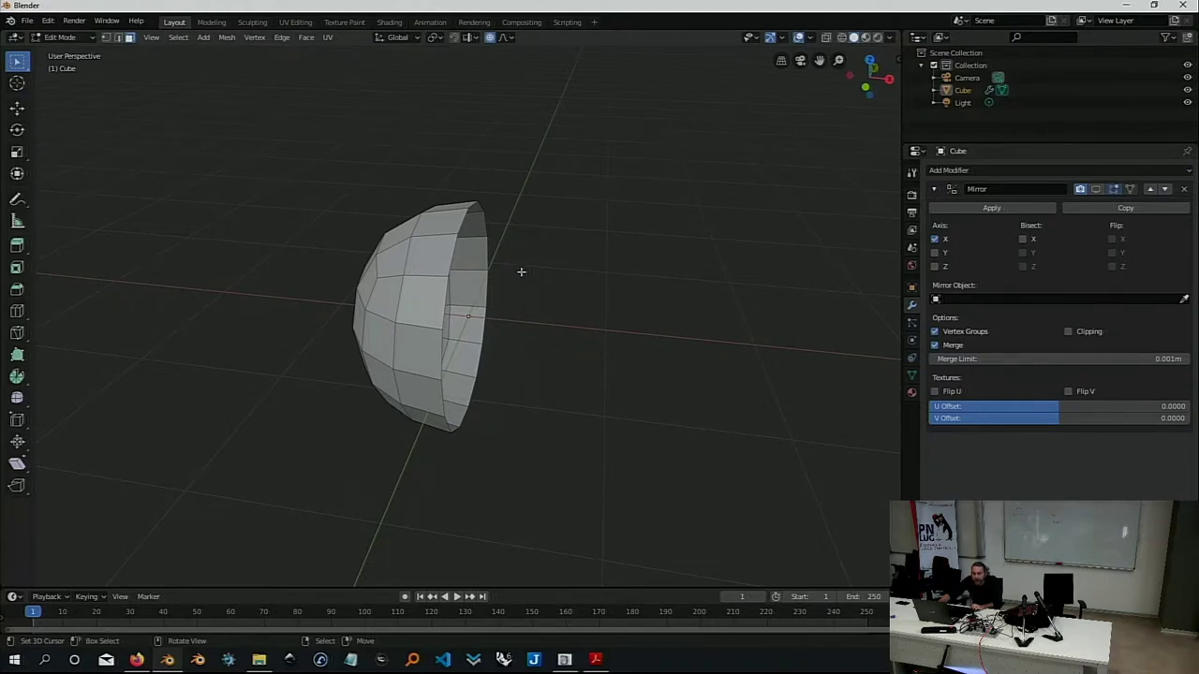
{"action": "key", "text": "Tab"}
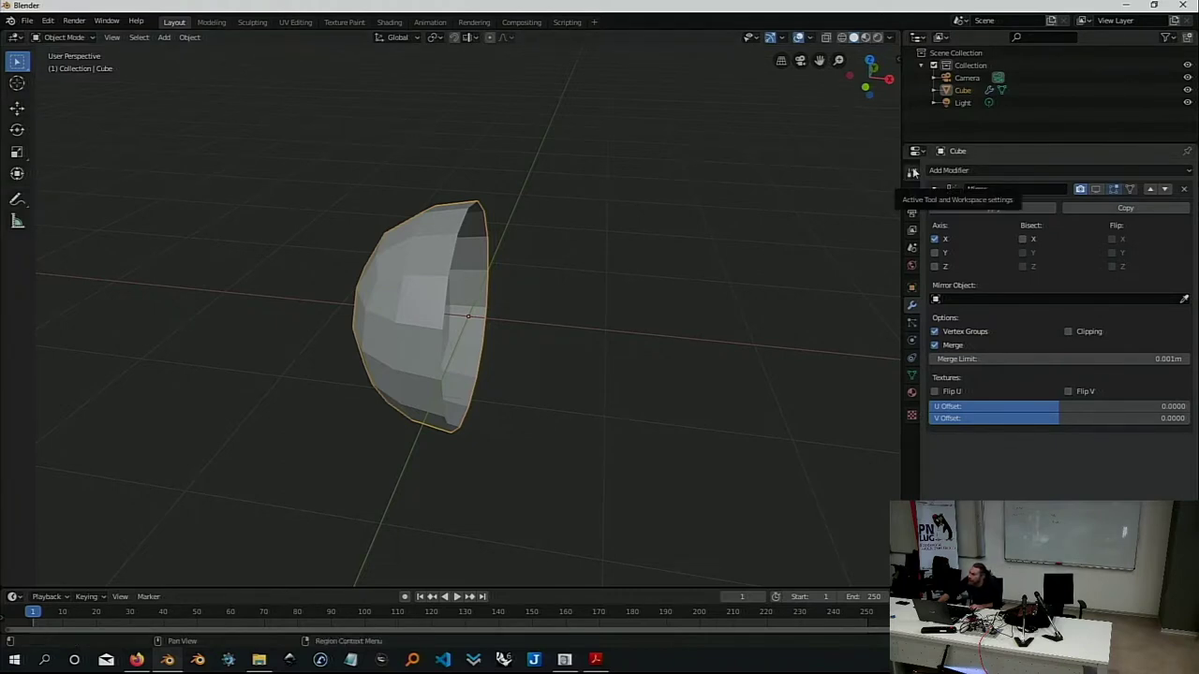
{"action": "left_click", "coordinate": [825, 38]}
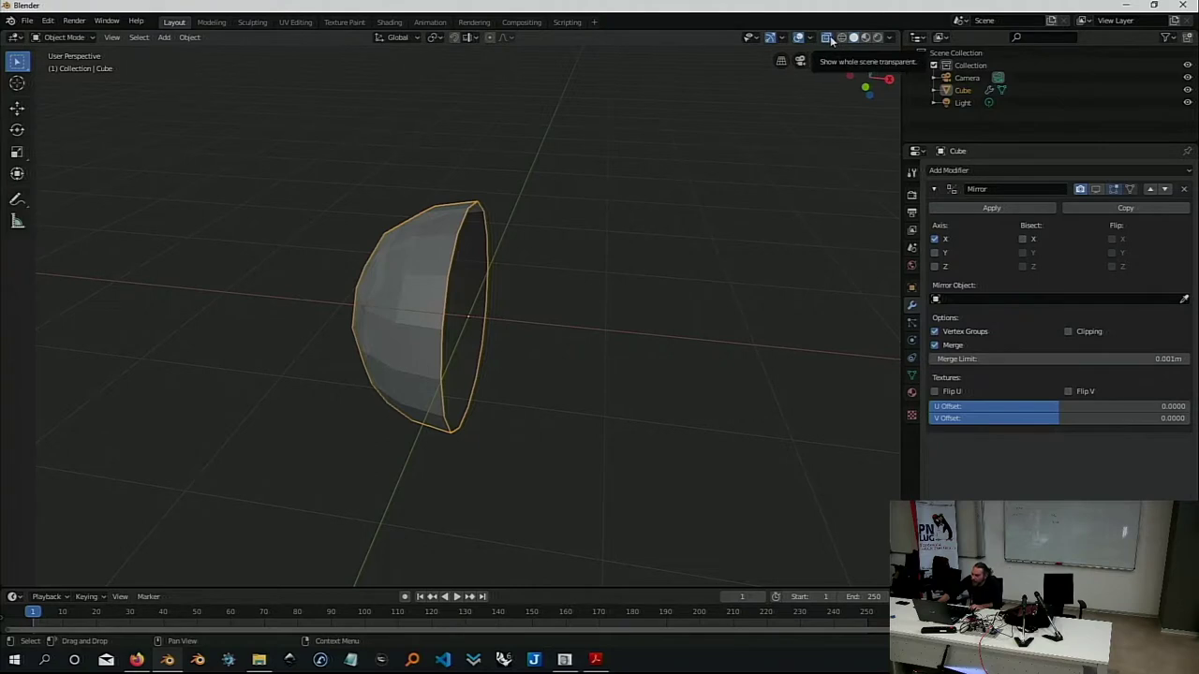
{"action": "left_click", "coordinate": [831, 42]}
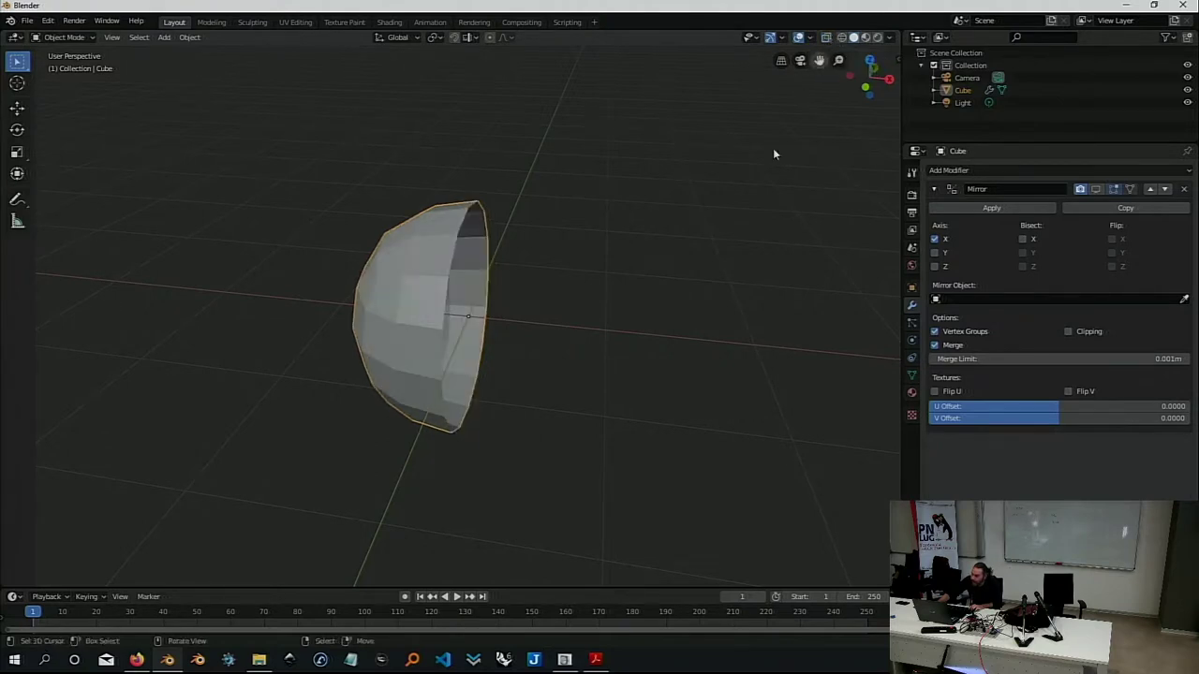
{"action": "mouse_move", "coordinate": [775, 153]}
{"action": "middle_mouse_down"}
{"action": "mouse_move", "coordinate": [548, 309]}
{"action": "mouse_move", "coordinate": [535, 298]}
{"action": "middle_mouse_up"}
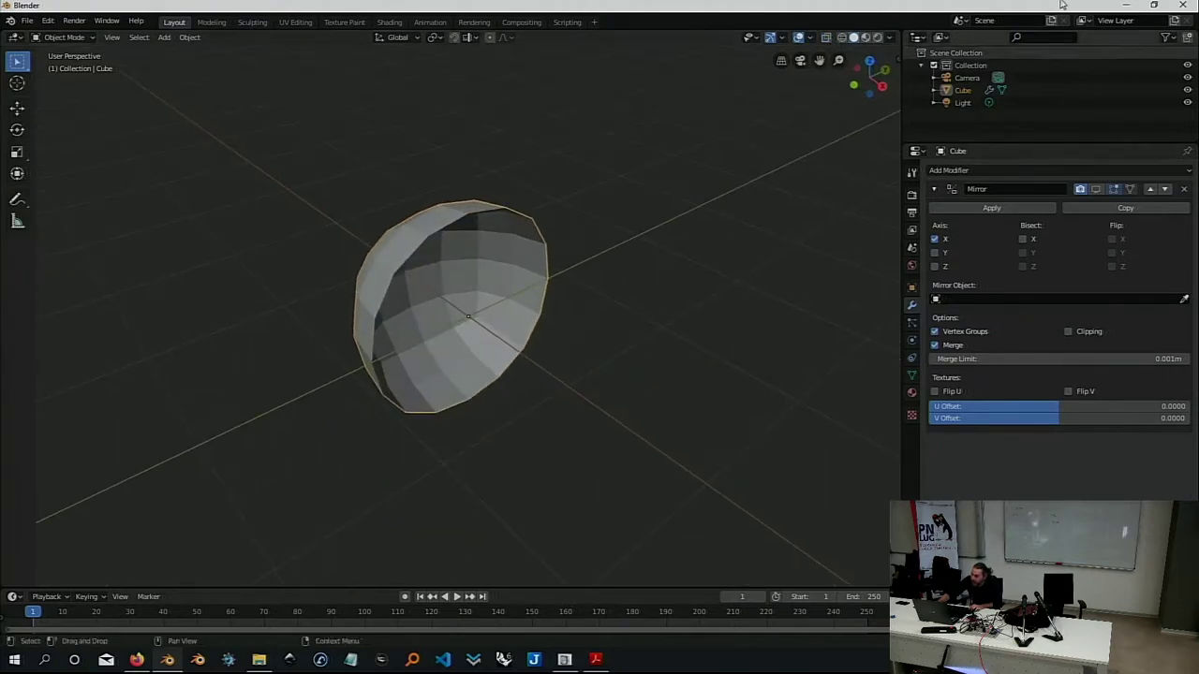
{"action": "left_click", "coordinate": [825, 41]}
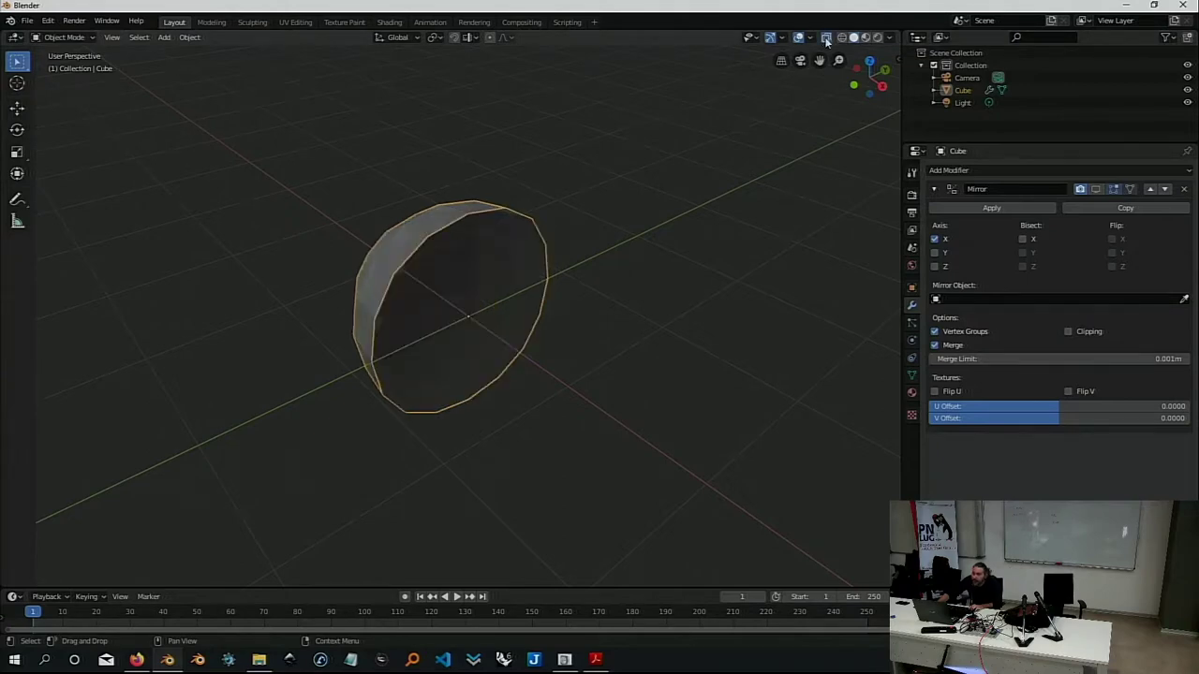
{"action": "left_click", "coordinate": [828, 41]}
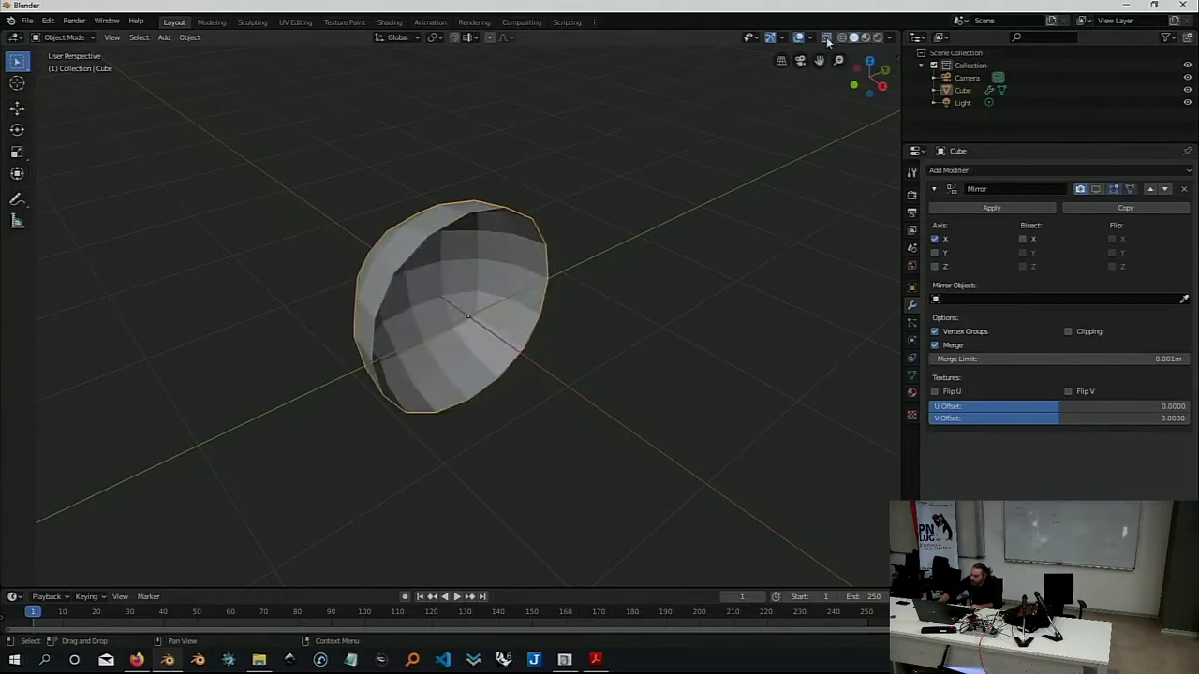
{"action": "middle_click_drag", "start_coordinate": [552, 308], "coordinate": [654, 283]}
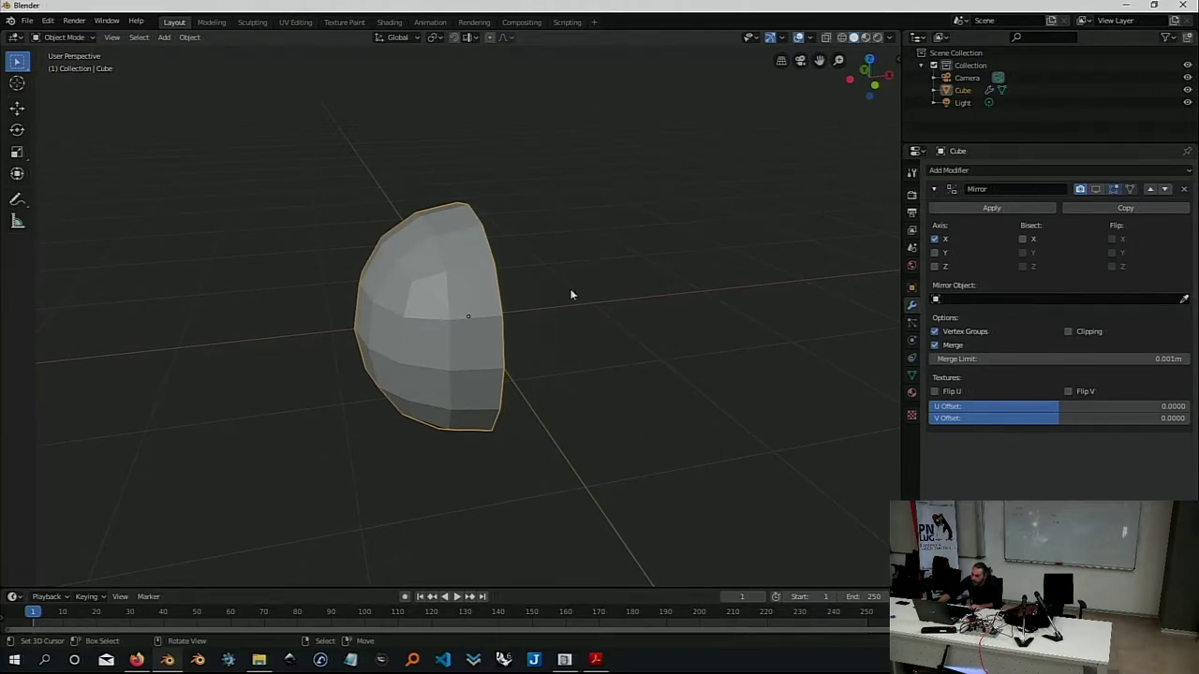
{"action": "middle_click_drag", "start_coordinate": [572, 295], "coordinate": [540, 302]}
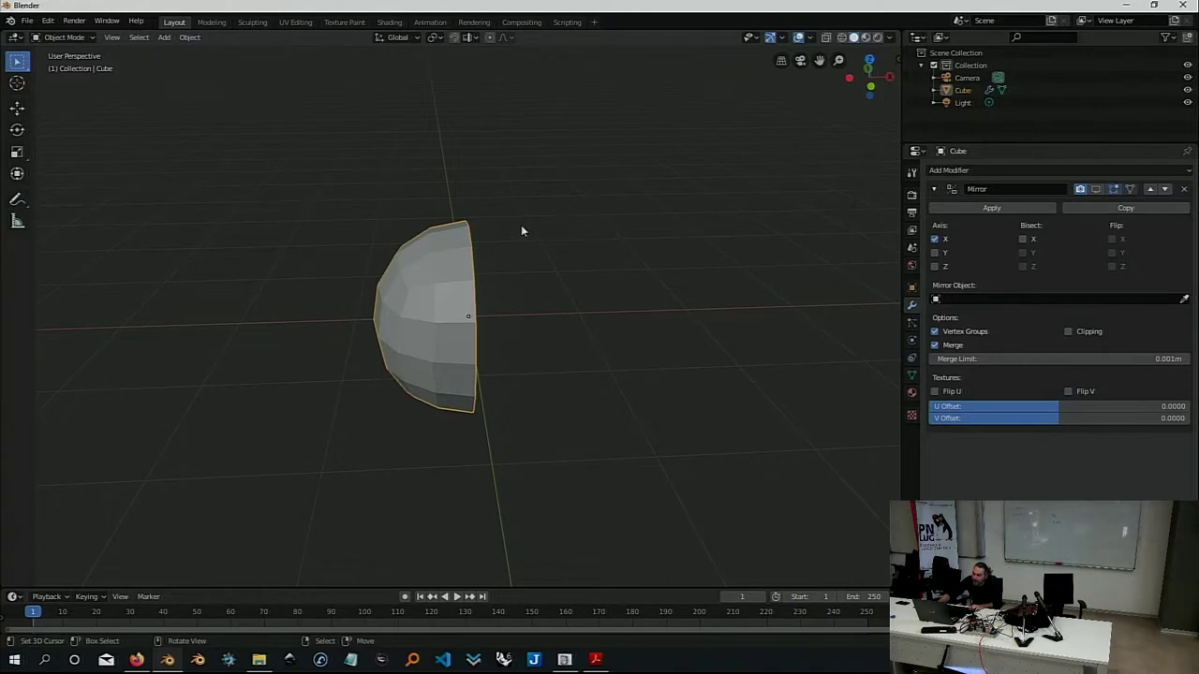
{"action": "middle_click_drag", "start_coordinate": [520, 229], "coordinate": [503, 252]}
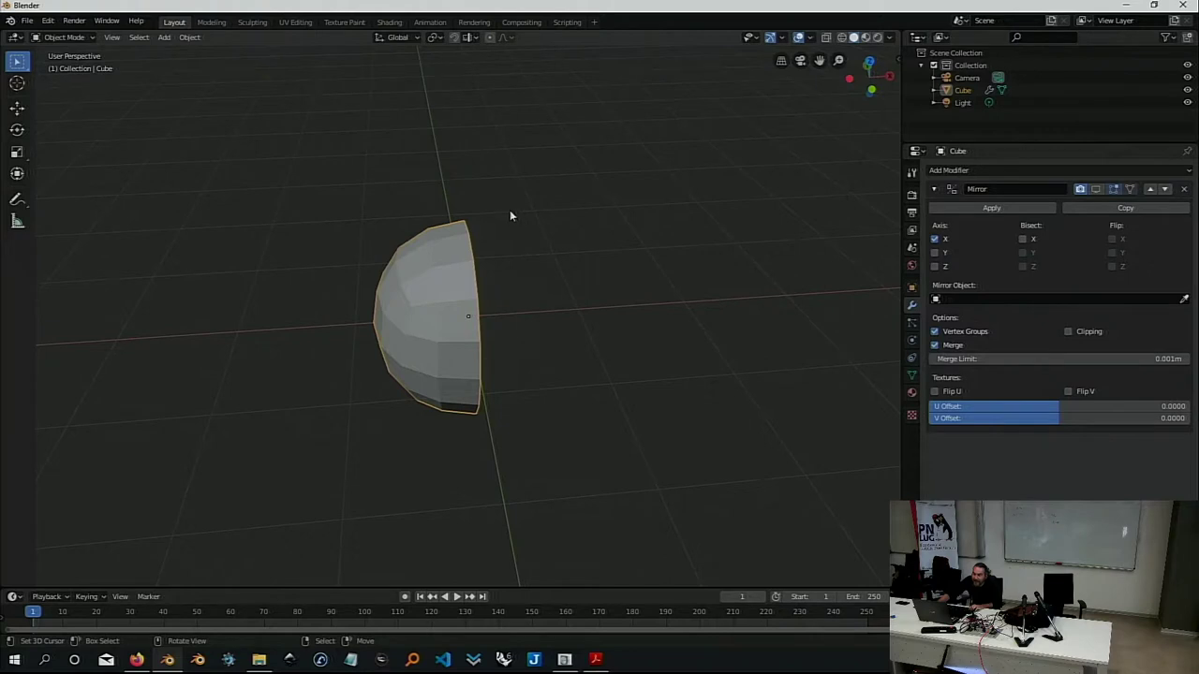
{"action": "middle_click_drag", "start_coordinate": [509, 243], "coordinate": [499, 246]}
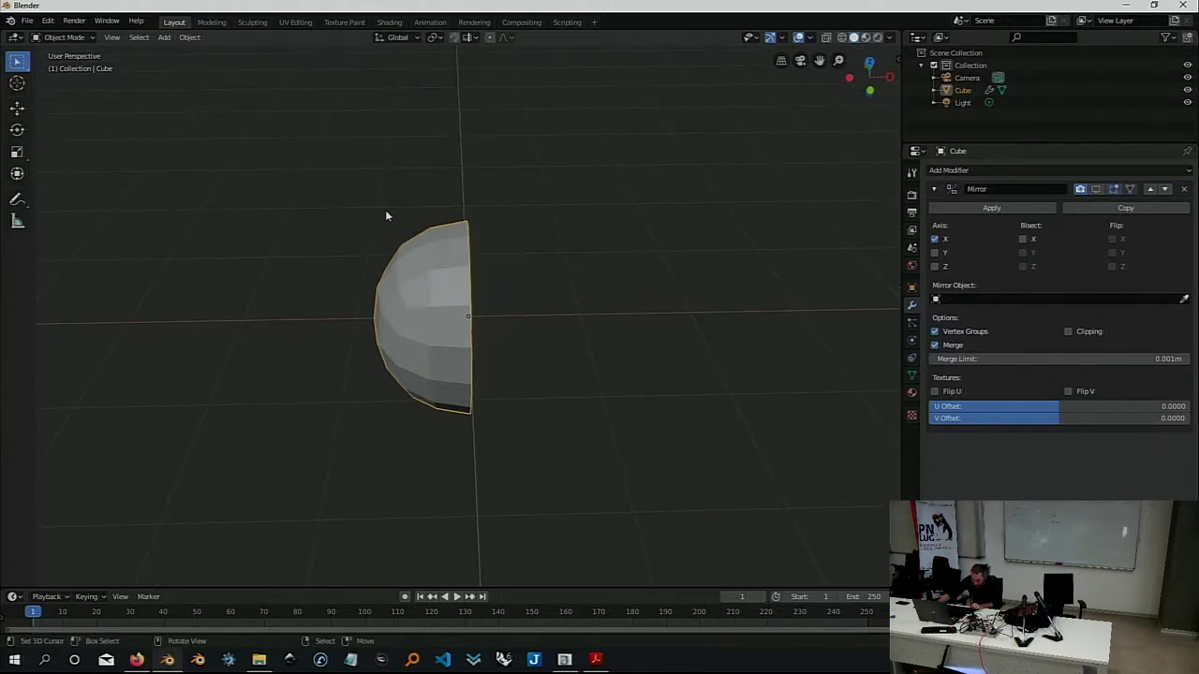
Enter Edit Mode on the Cube, select all faces, then undo back to no selection
{"action": "key", "text": "Tab"}
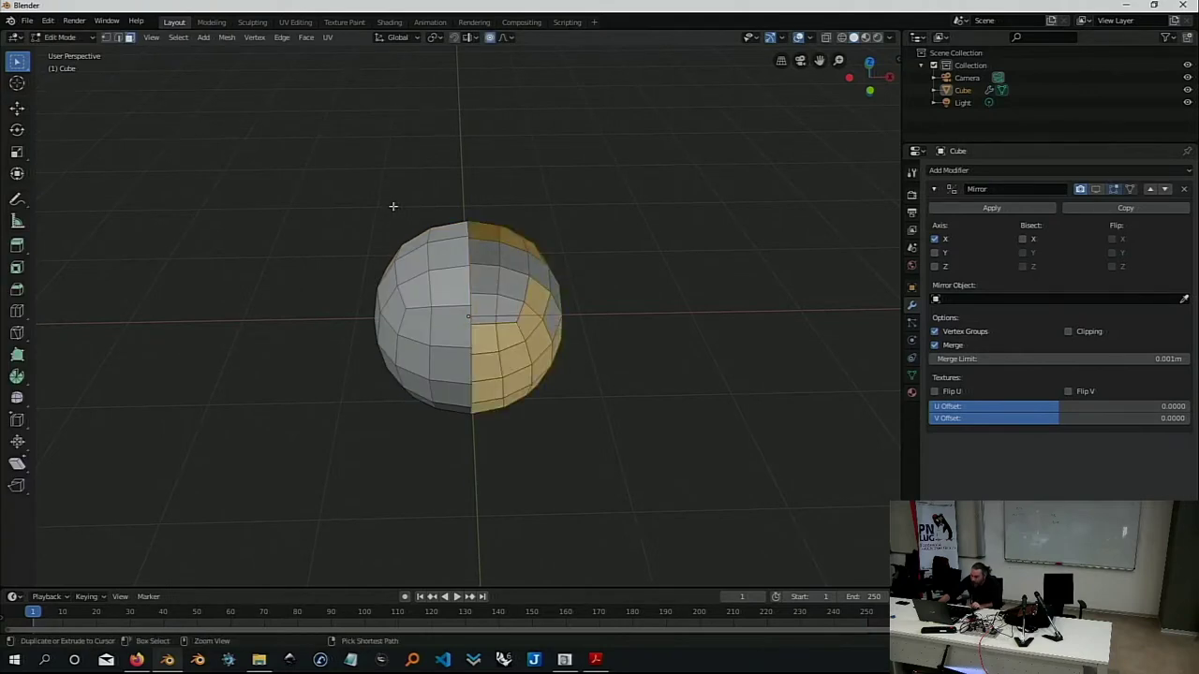
{"action": "key", "text": "a"}
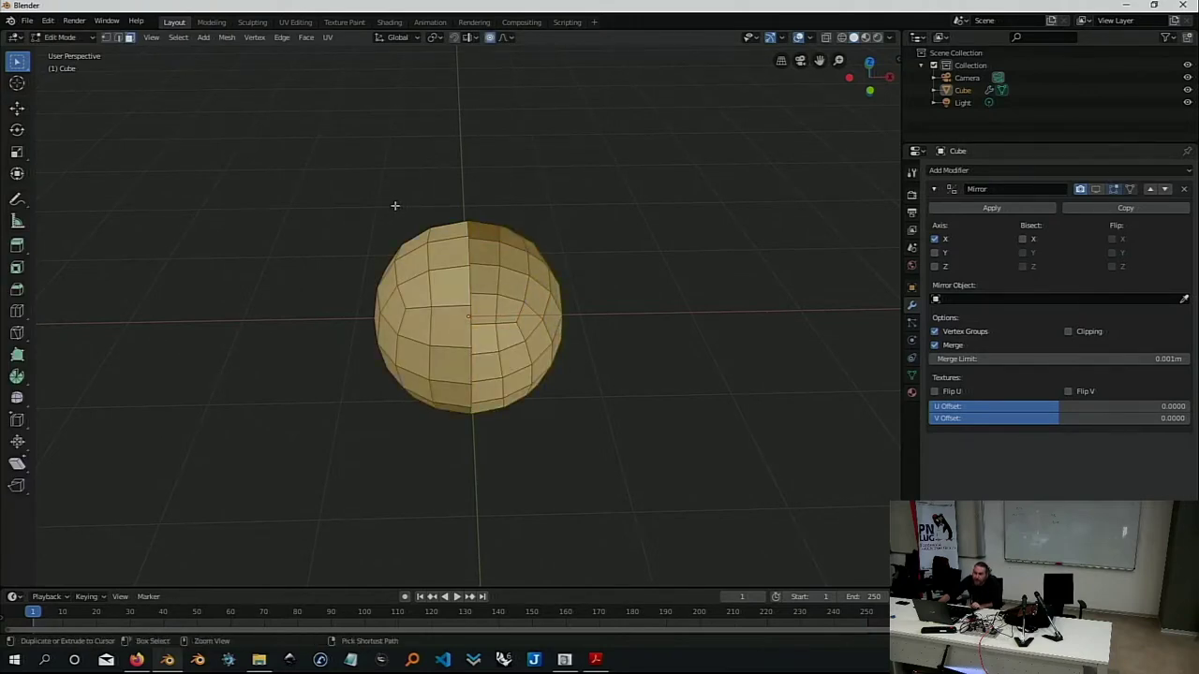
{"action": "key", "text": "ctrl+z"}
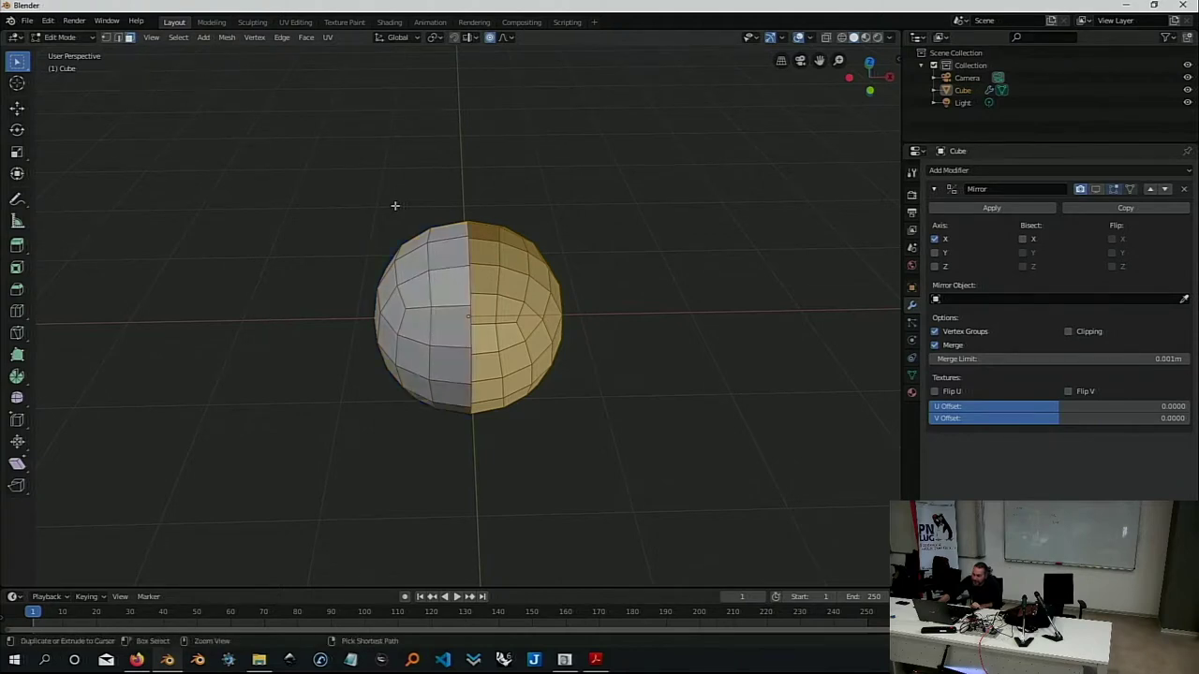
{"action": "key", "text": "ctrl+z"}
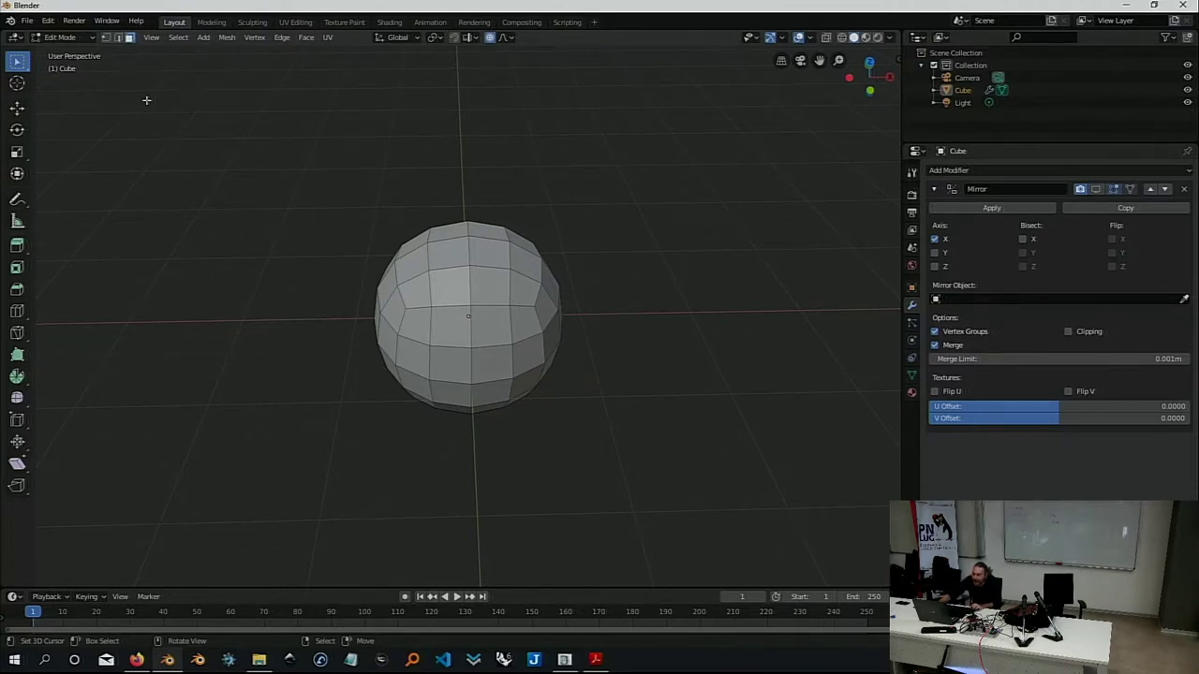
Switch to Object Mode from the mode dropdown and orbit around the full mirrored sphere
{"action": "left_click", "coordinate": [62, 40]}
{"action": "left_click", "coordinate": [62, 50]}
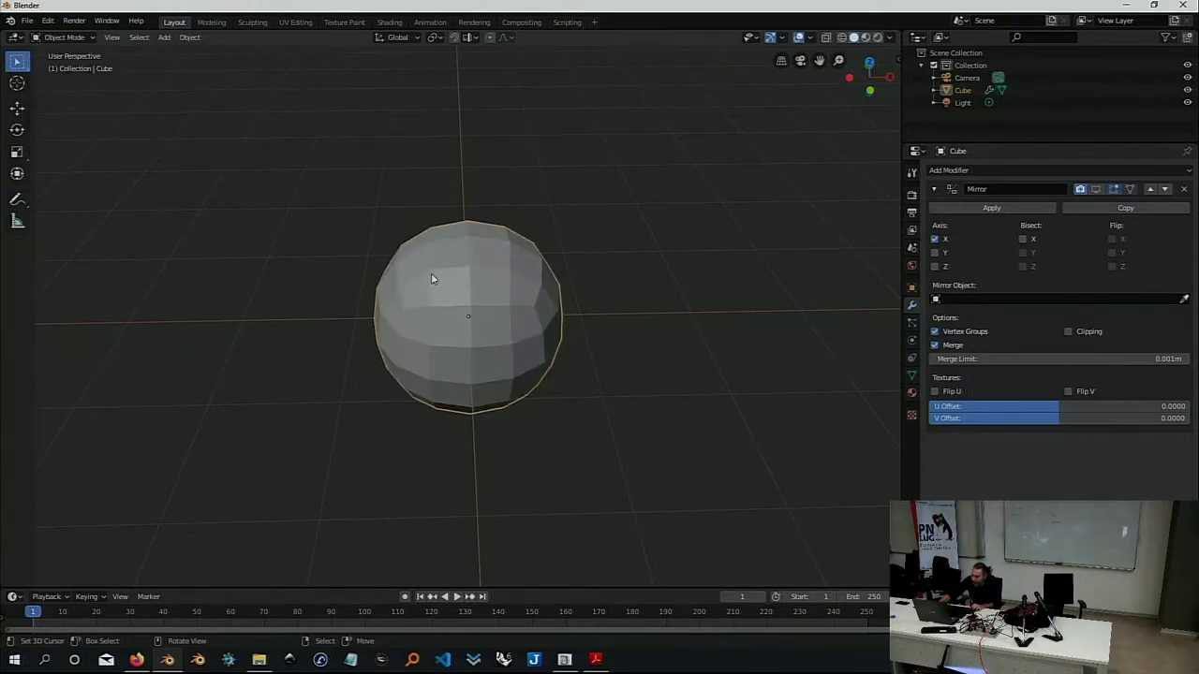
{"action": "middle_click_drag", "start_coordinate": [417, 316], "coordinate": [540, 269]}
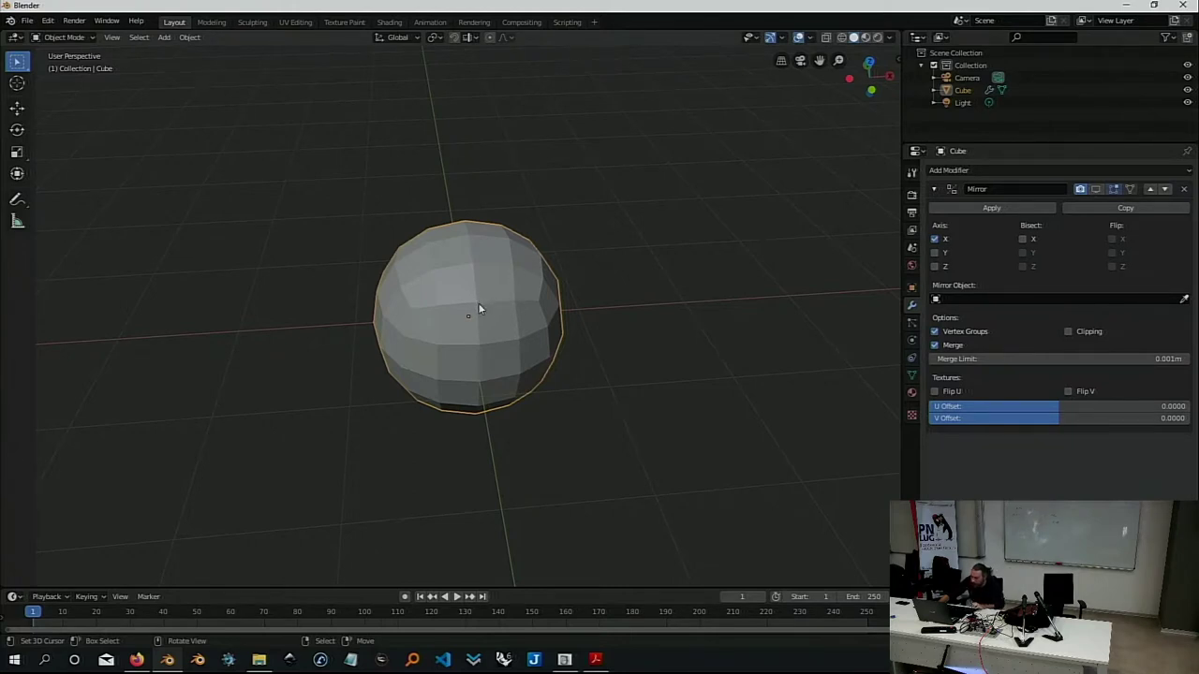
{"action": "middle_click_drag", "start_coordinate": [473, 305], "coordinate": [484, 292]}
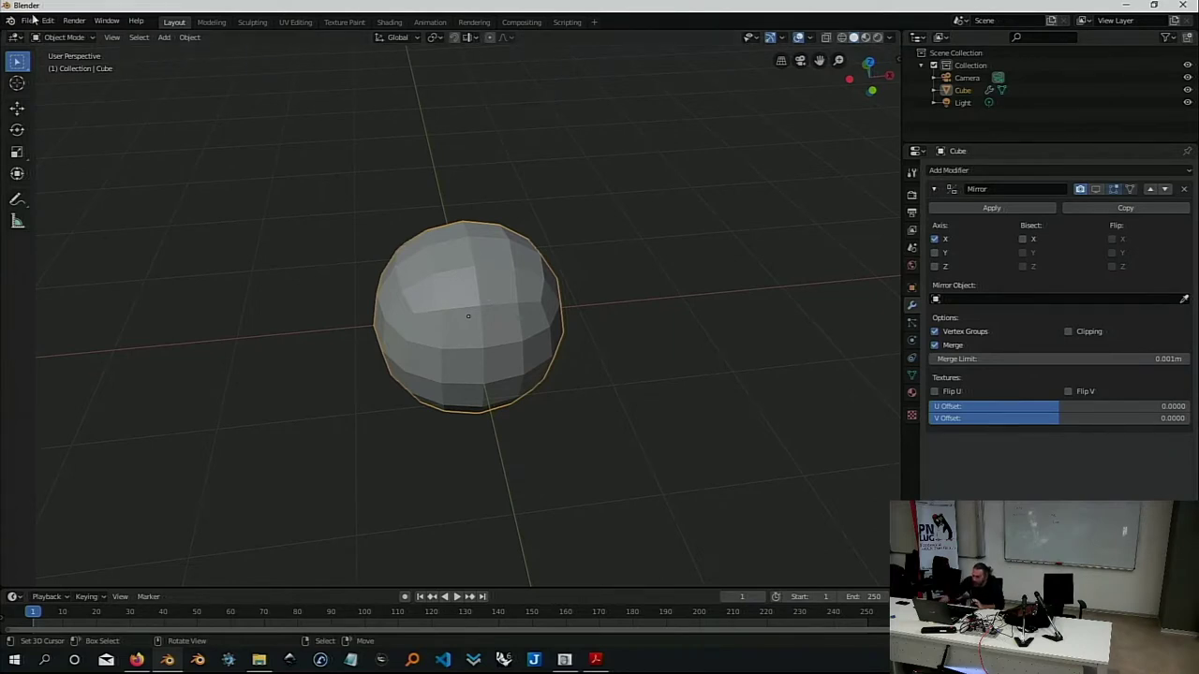
Delete the Cube sphere object, leaving only the Camera and Light
{"action": "left_click", "coordinate": [63, 38]}
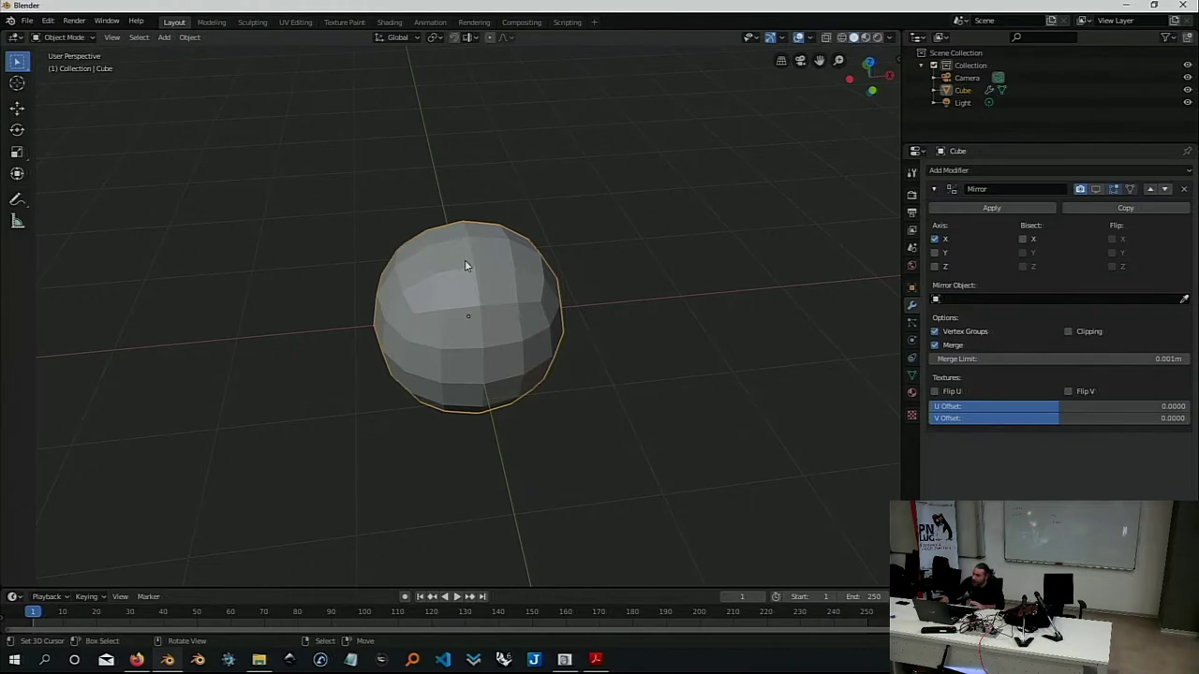
{"action": "key", "text": "Delete"}
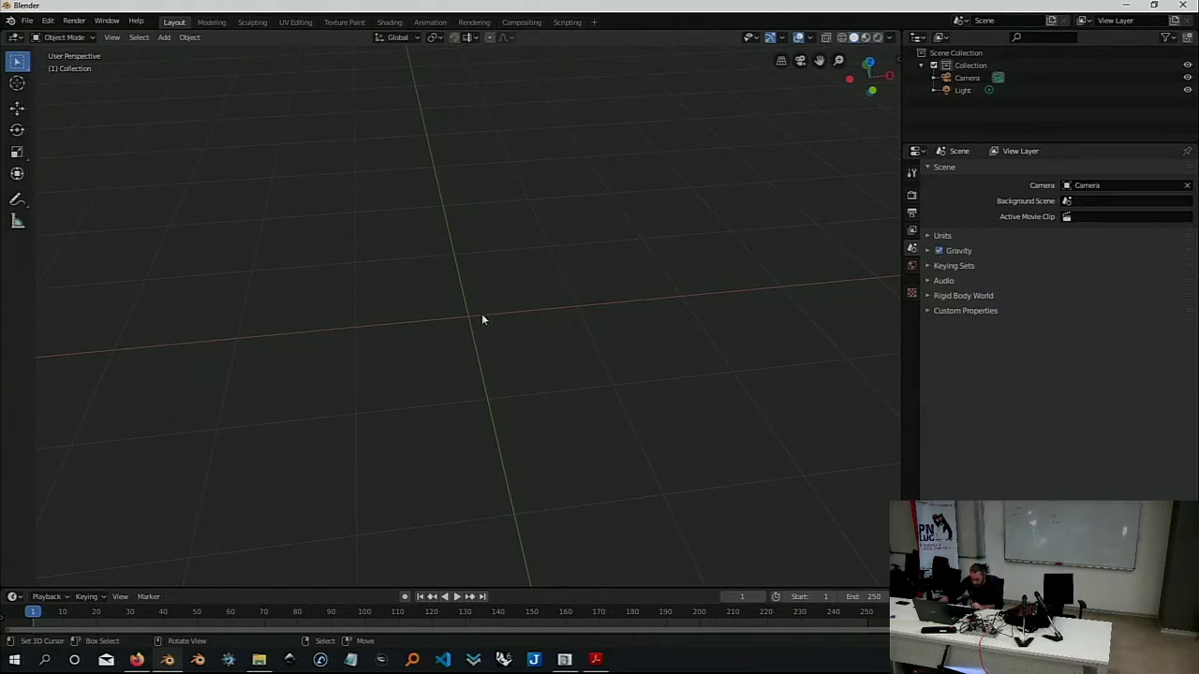
Try placing the 3D cursor at several spots on the grid
{"action": "middle_click_drag", "start_coordinate": [490, 327], "coordinate": [479, 316]}
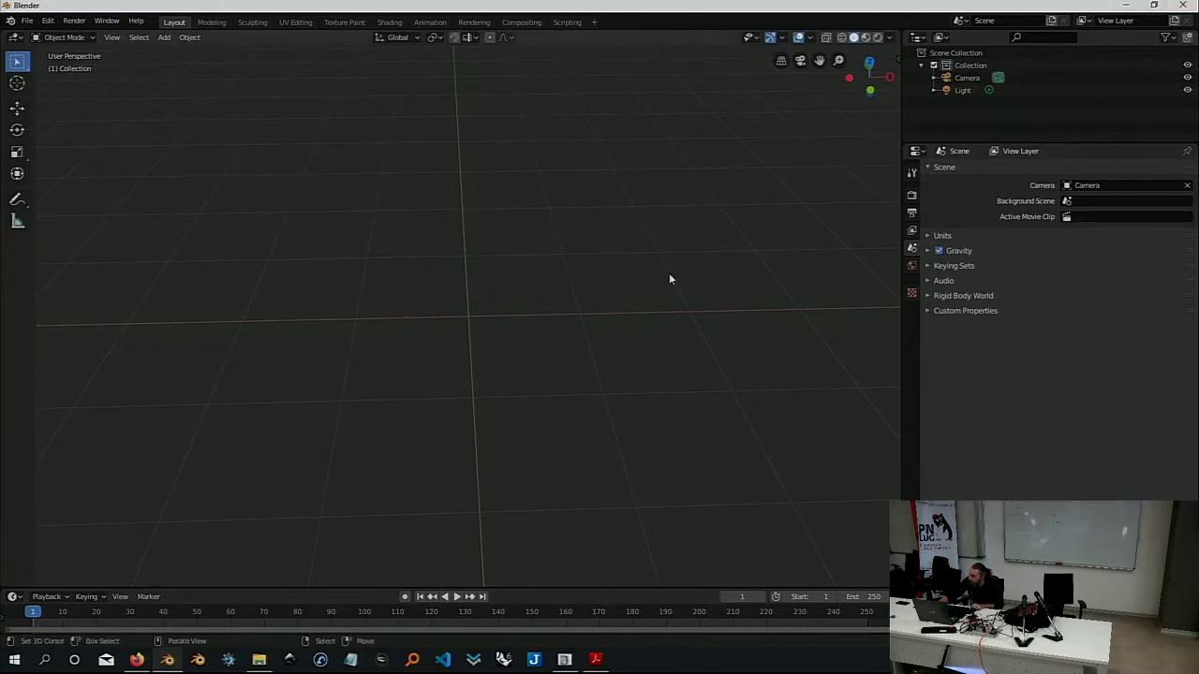
{"action": "key", "text": "shift+s"}
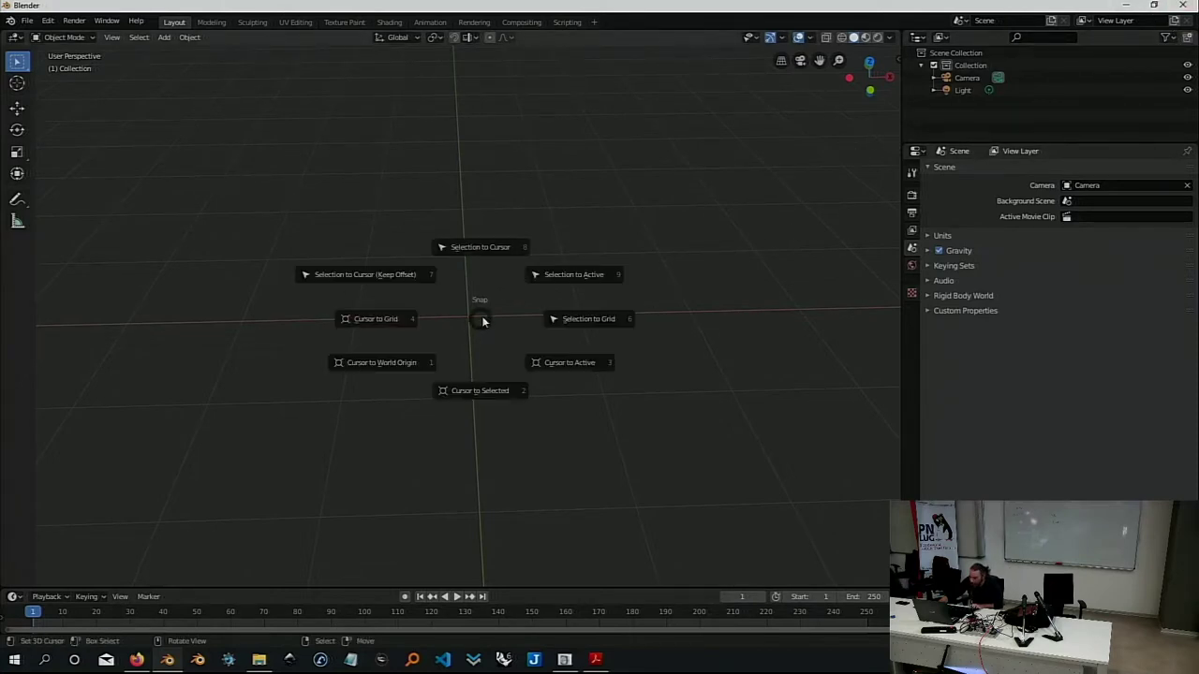
{"action": "key", "text": "Escape"}
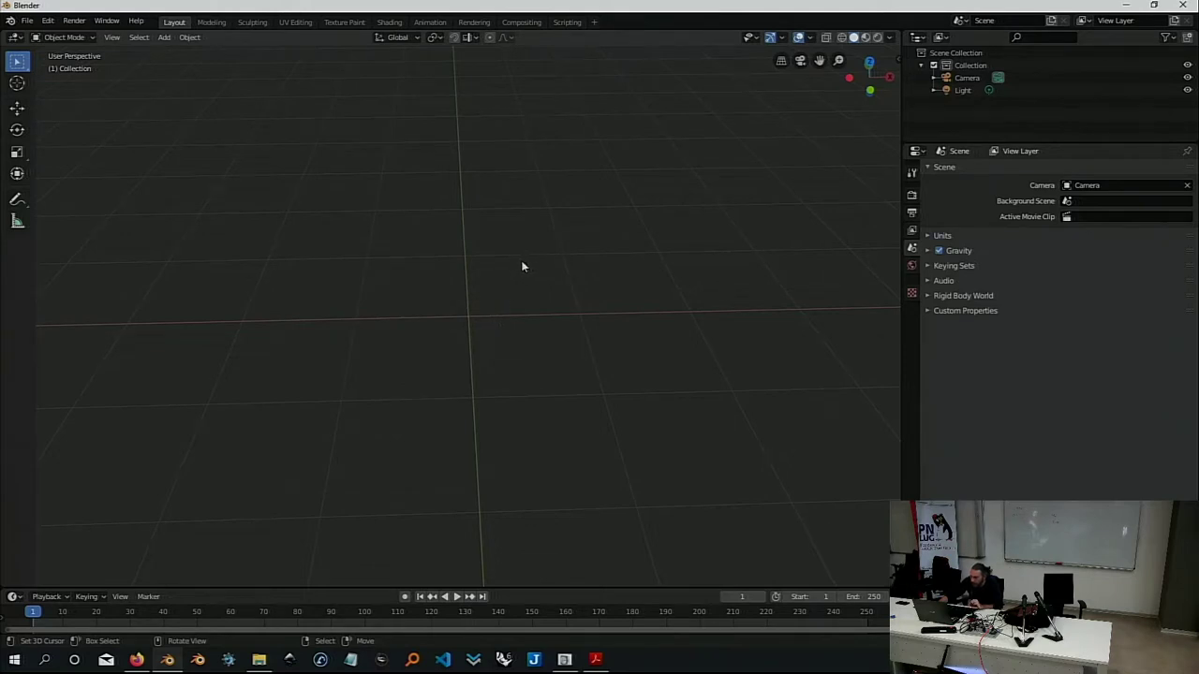
{"action": "right_click", "coordinate": [558, 232], "text": "shift"}
{"action": "right_click", "coordinate": [371, 201], "text": "shift"}
{"action": "left_click", "coordinate": [517, 287]}
{"action": "left_click", "coordinate": [414, 285]}
{"action": "left_click", "coordinate": [471, 375]}
{"action": "left_click", "coordinate": [517, 365]}
{"action": "left_click", "coordinate": [405, 319]}
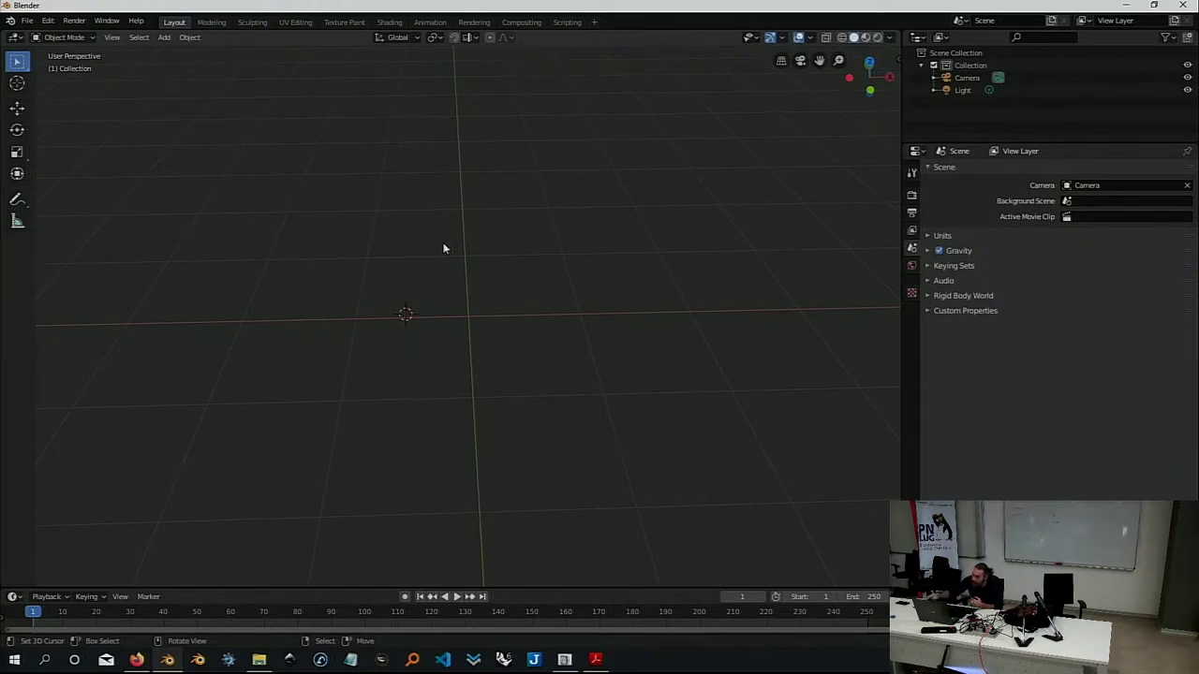
Set the cursor above the origin, then snap it back with Cursor to World Origin
{"action": "left_click", "coordinate": [390, 233]}
{"action": "key", "text": "shift+s"}
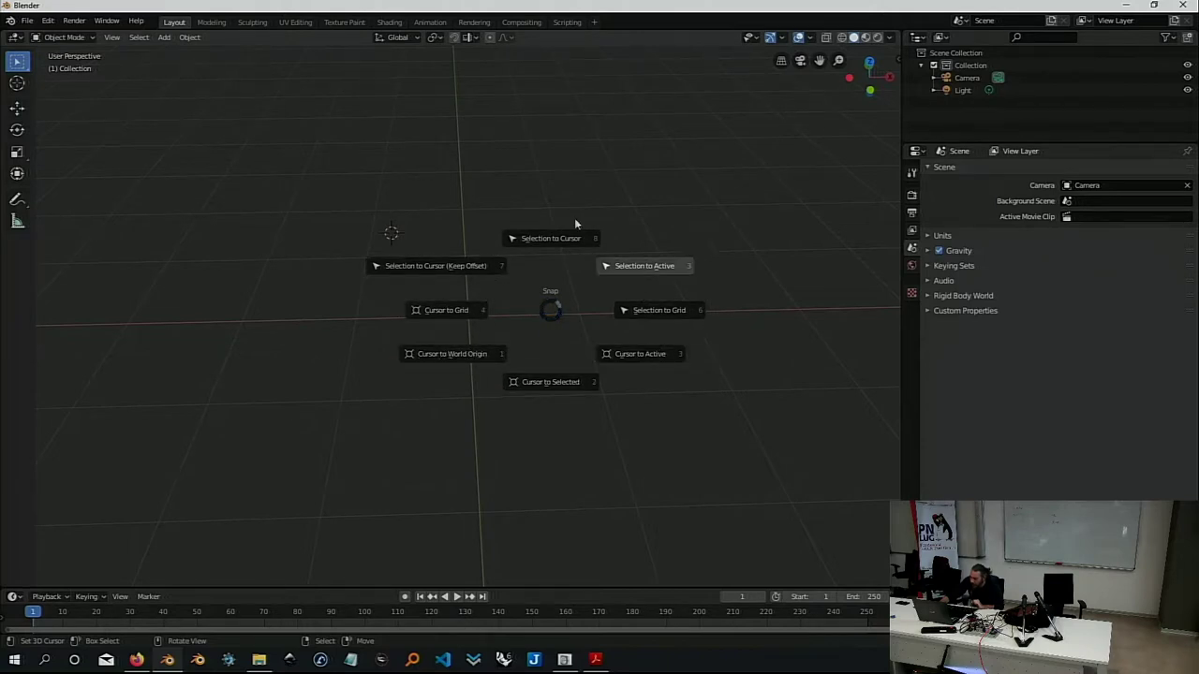
{"action": "left_click", "coordinate": [472, 361]}
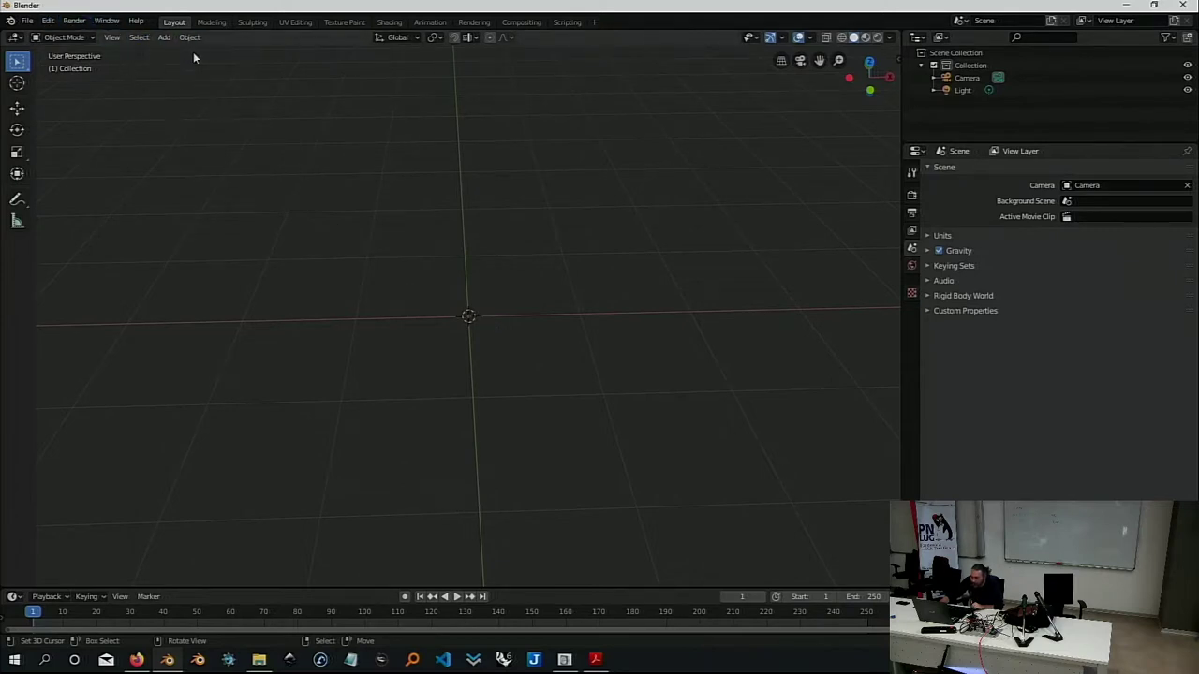
Add a Mesh > Cube, delete it, then re-add a Cube at the origin via Shift+A
{"action": "left_click", "coordinate": [165, 39]}
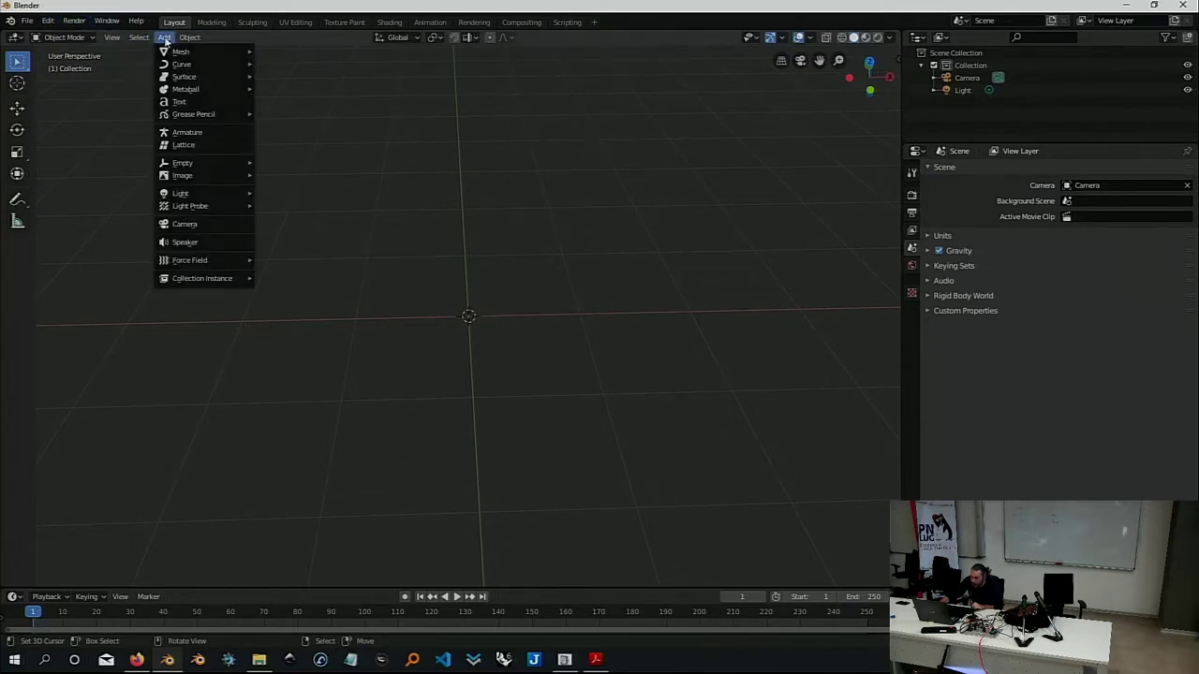
{"action": "left_click", "coordinate": [166, 40]}
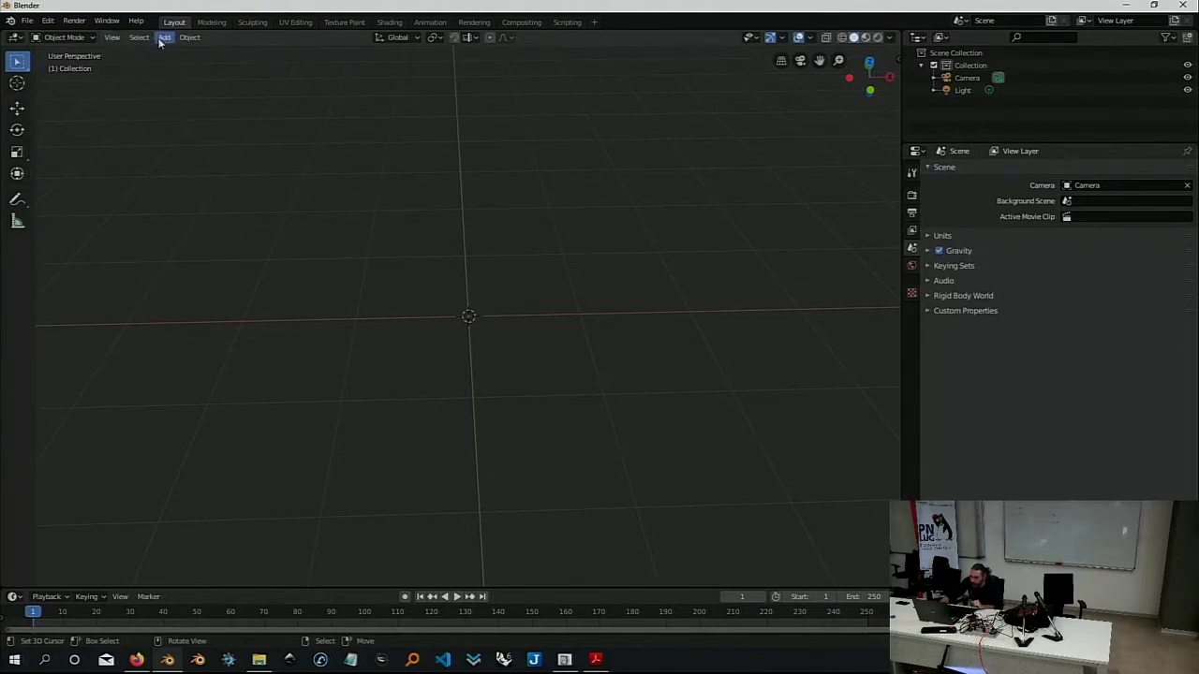
{"action": "left_click", "coordinate": [164, 38]}
{"action": "mouse_move", "coordinate": [181, 52]}
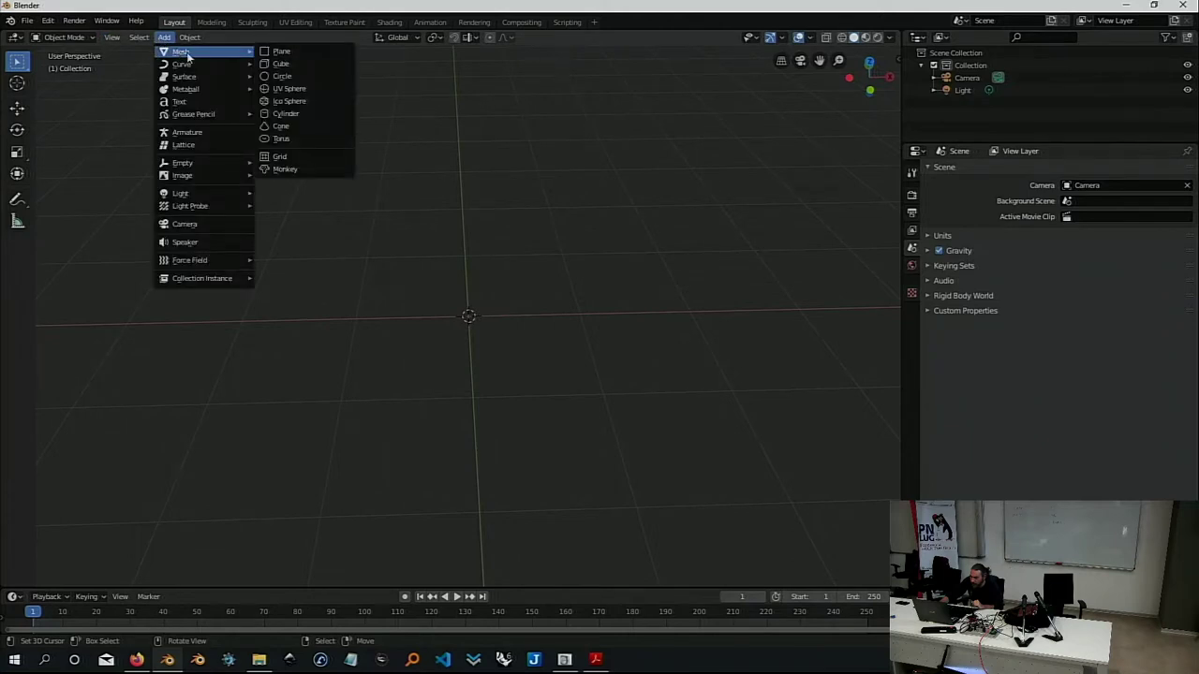
{"action": "left_click", "coordinate": [278, 64]}
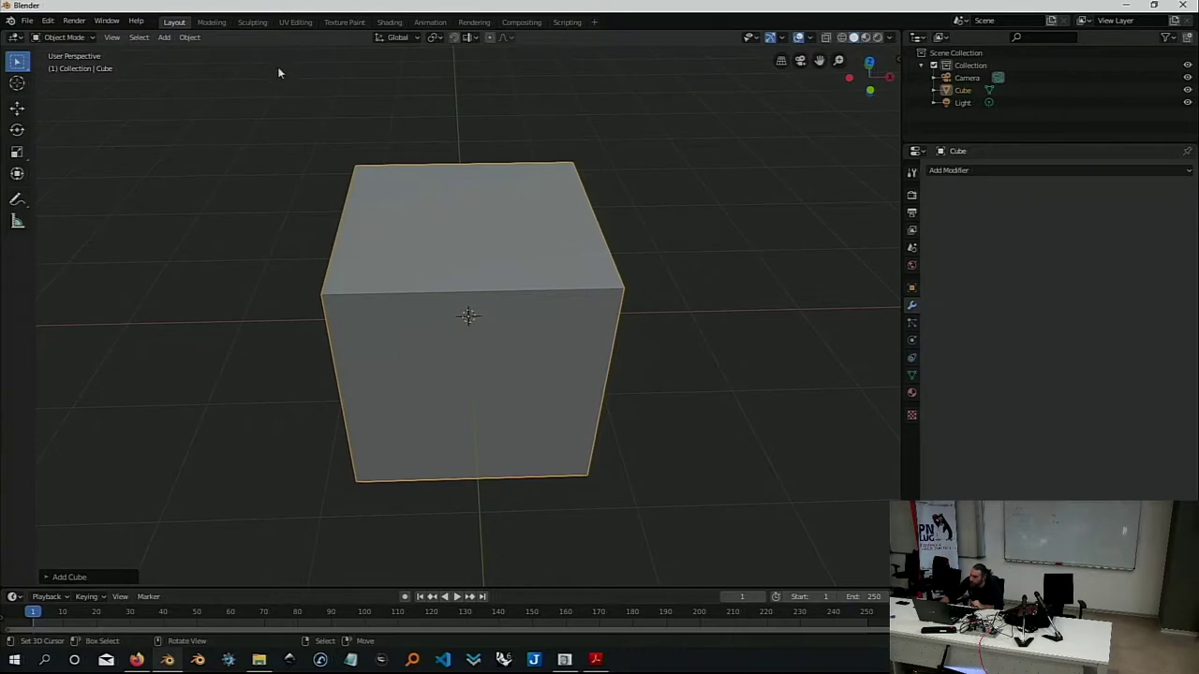
{"action": "middle_click_drag", "start_coordinate": [331, 214], "coordinate": [351, 215]}
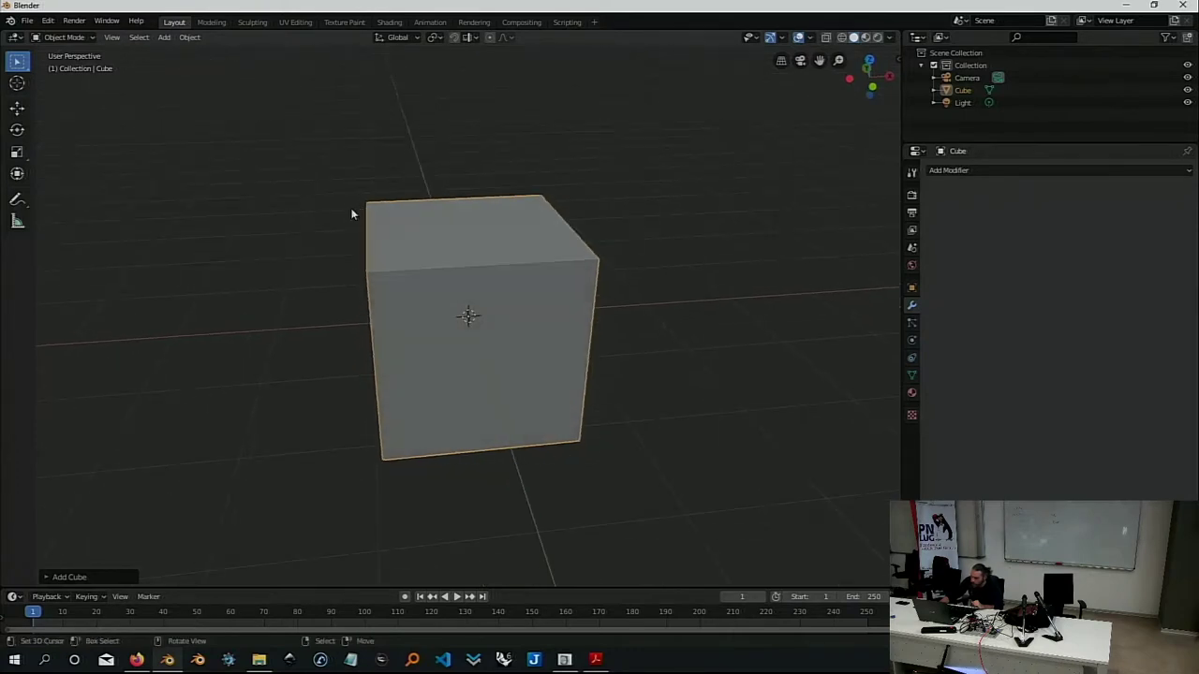
{"action": "key", "text": "Delete"}
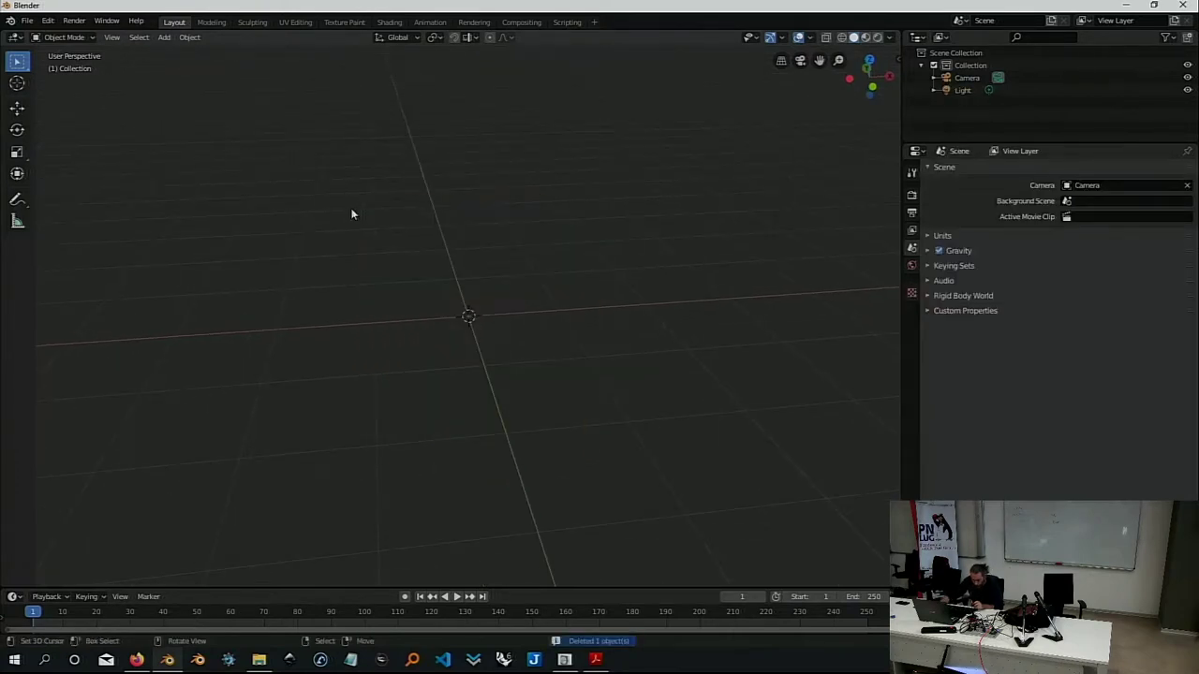
{"action": "key", "text": "shift+a"}
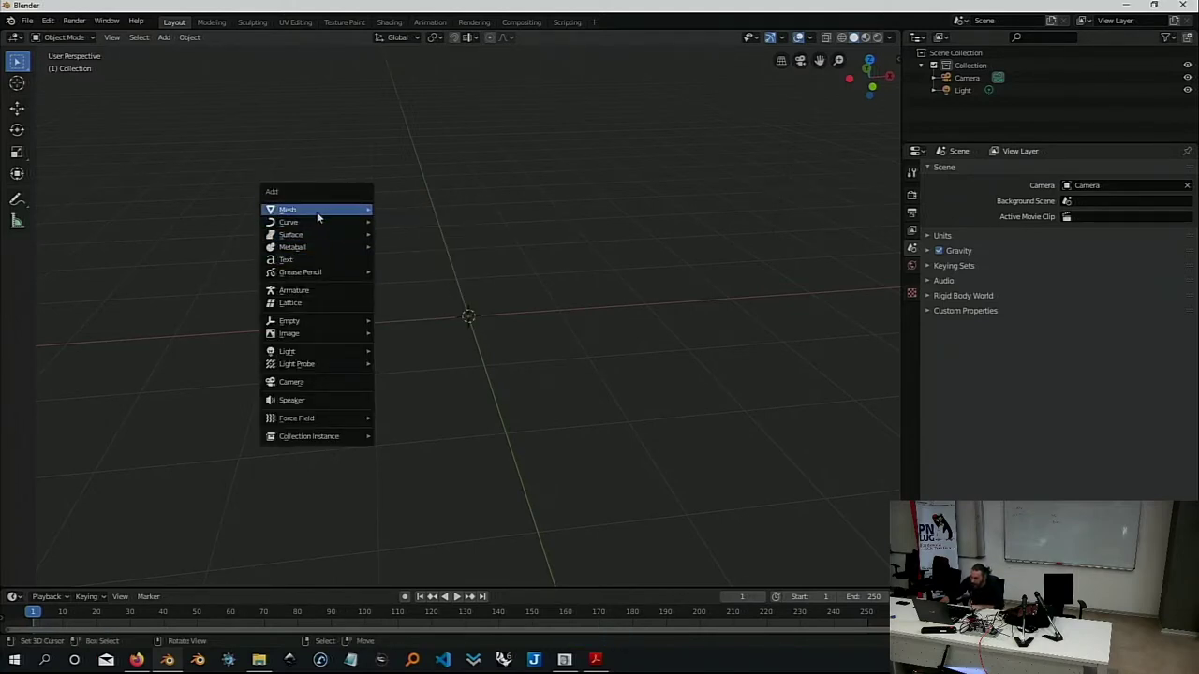
{"action": "mouse_move", "coordinate": [290, 209]}
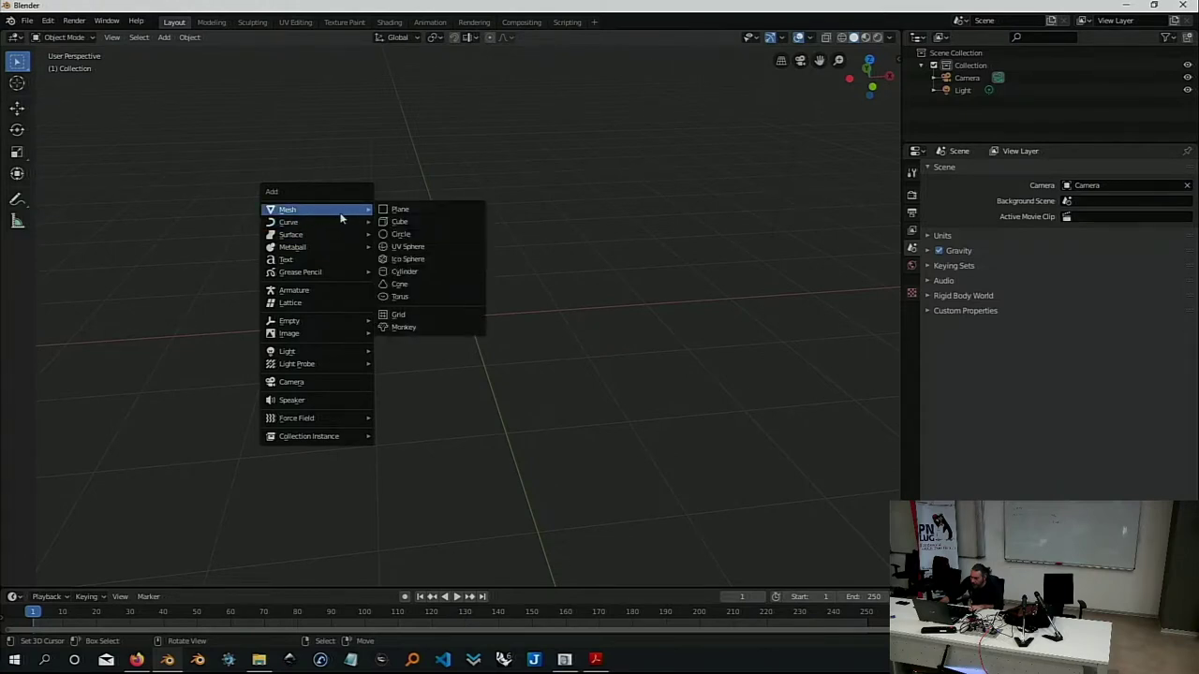
{"action": "left_click", "coordinate": [401, 222]}
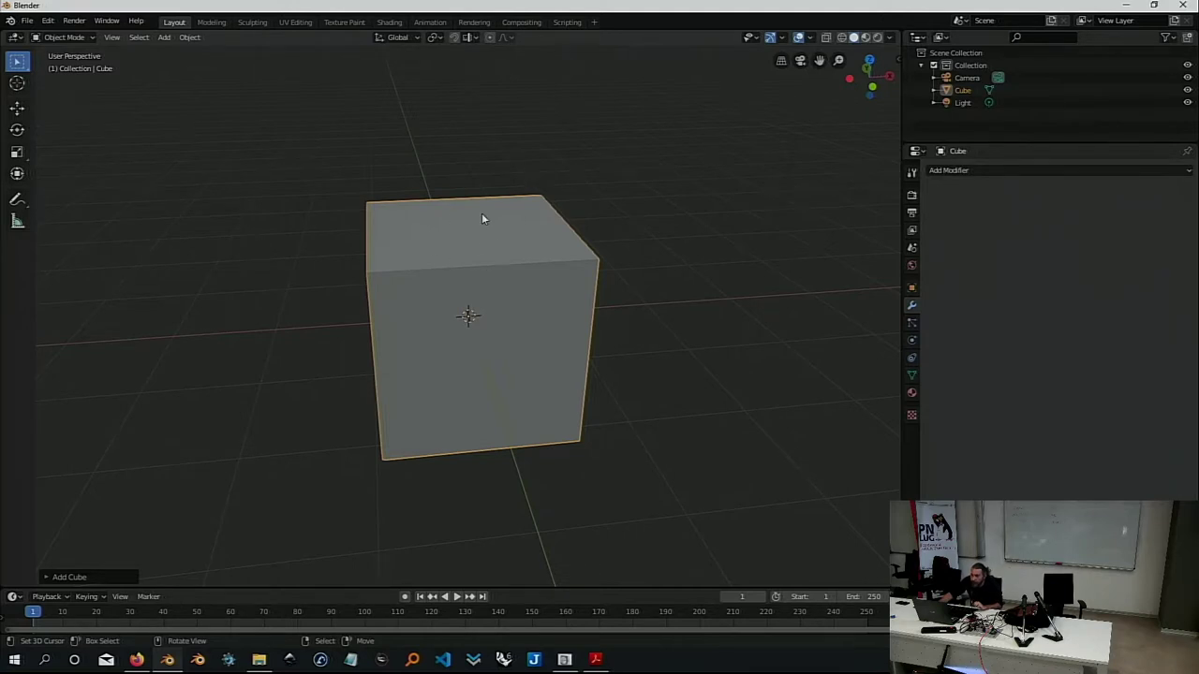
Add a Subdivision Surface modifier at viewport level 2 and apply it to the cube
{"action": "left_click", "coordinate": [957, 171]}
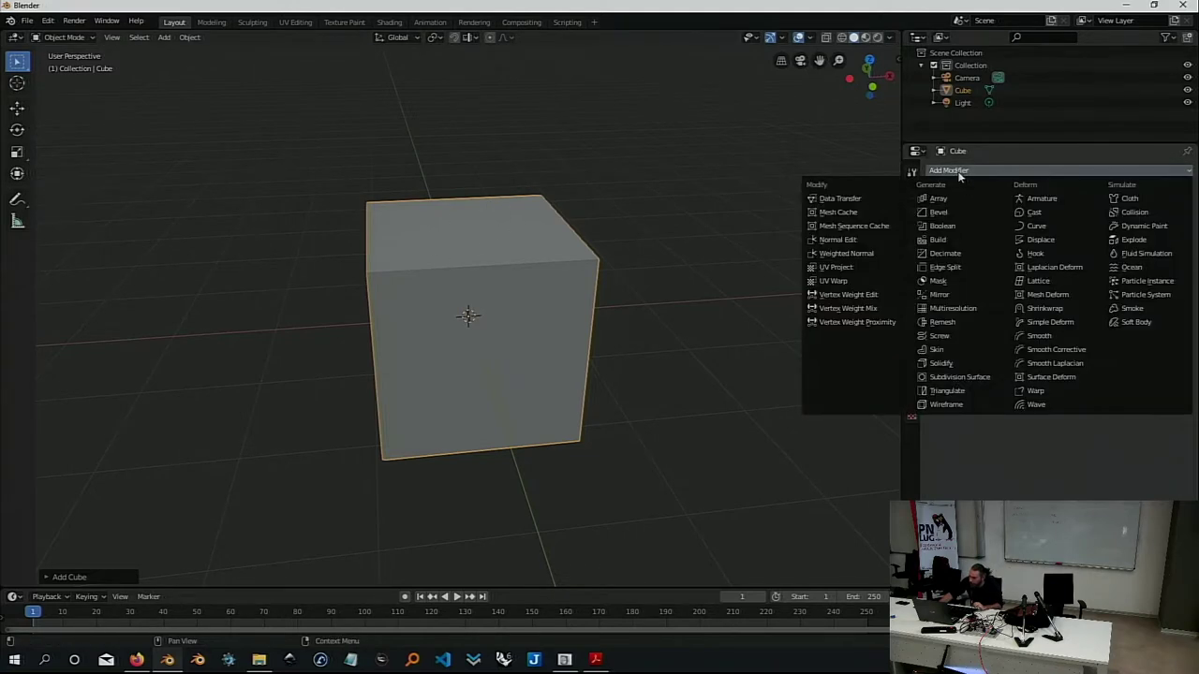
{"action": "left_click", "coordinate": [981, 378]}
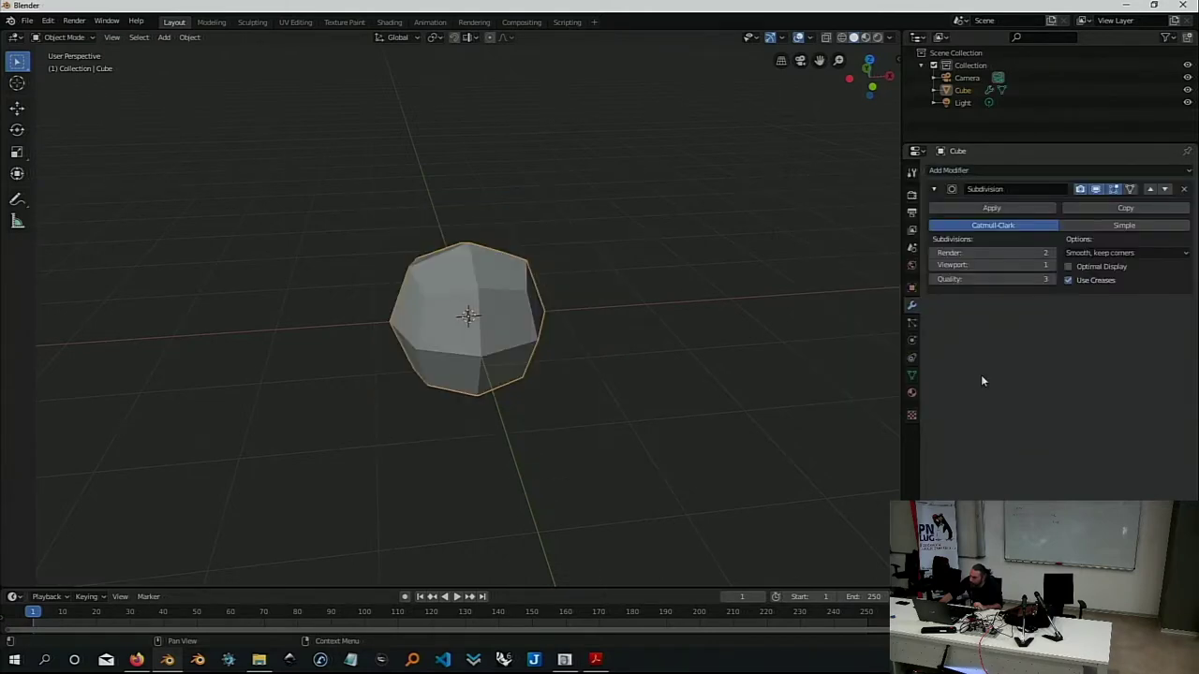
{"action": "left_click", "coordinate": [1049, 265]}
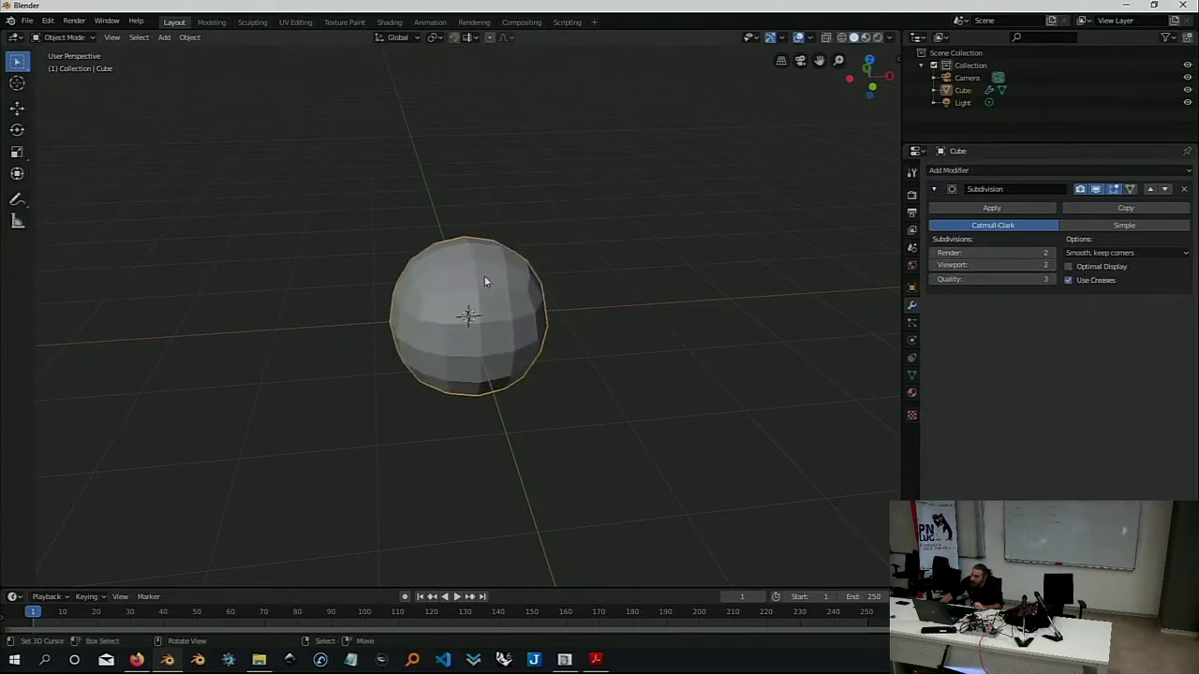
{"action": "left_click", "coordinate": [990, 208]}
{"action": "mouse_move", "coordinate": [458, 287]}
{"action": "middle_mouse_down"}
{"action": "mouse_move", "coordinate": [494, 285]}
{"action": "mouse_move", "coordinate": [500, 298]}
{"action": "mouse_move", "coordinate": [456, 283]}
{"action": "middle_mouse_up"}
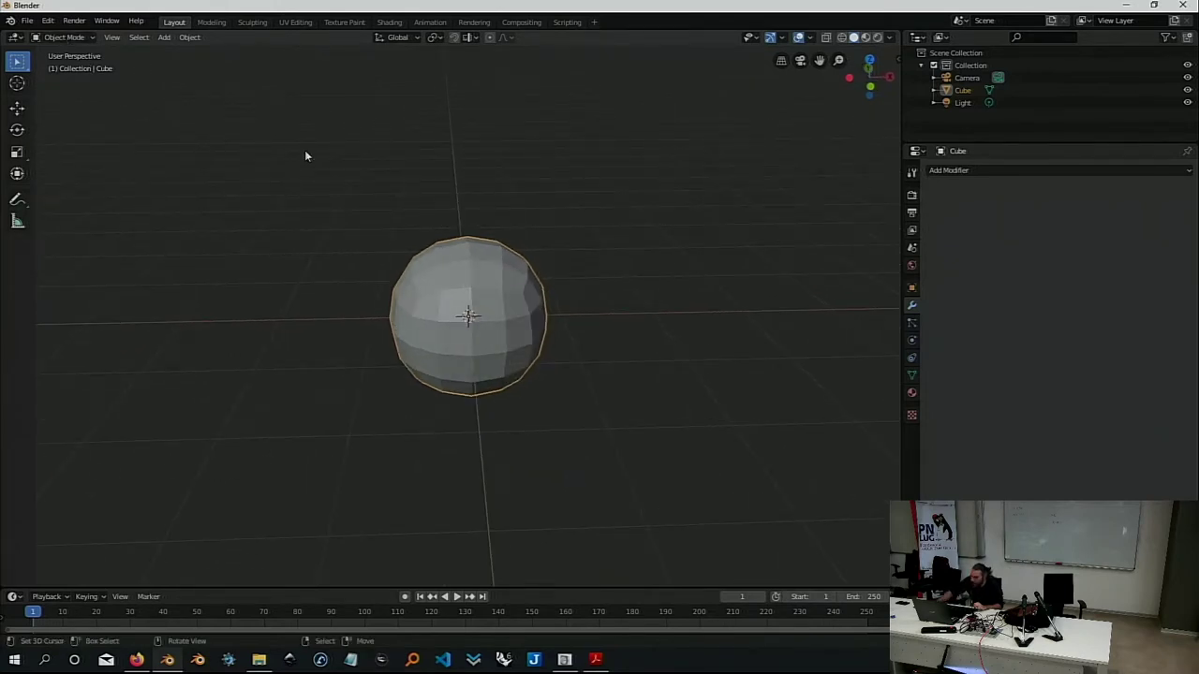
{"action": "middle_click_drag", "start_coordinate": [479, 262], "coordinate": [476, 362]}
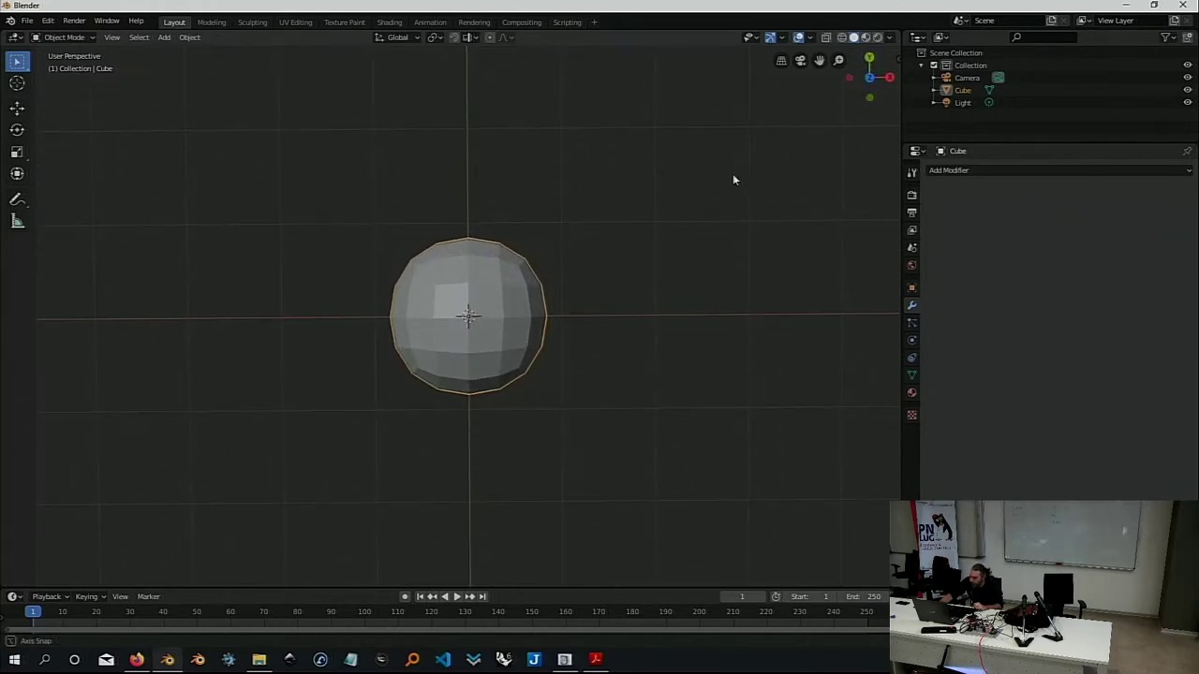
Tilt the view, then cycle between the top, front and right-side views of the sphere
{"action": "mouse_move", "coordinate": [733, 179]}
{"action": "middle_mouse_down"}
{"action": "mouse_move", "coordinate": [725, 118]}
{"action": "mouse_move", "coordinate": [701, 127]}
{"action": "mouse_move", "coordinate": [745, 130]}
{"action": "middle_mouse_up"}
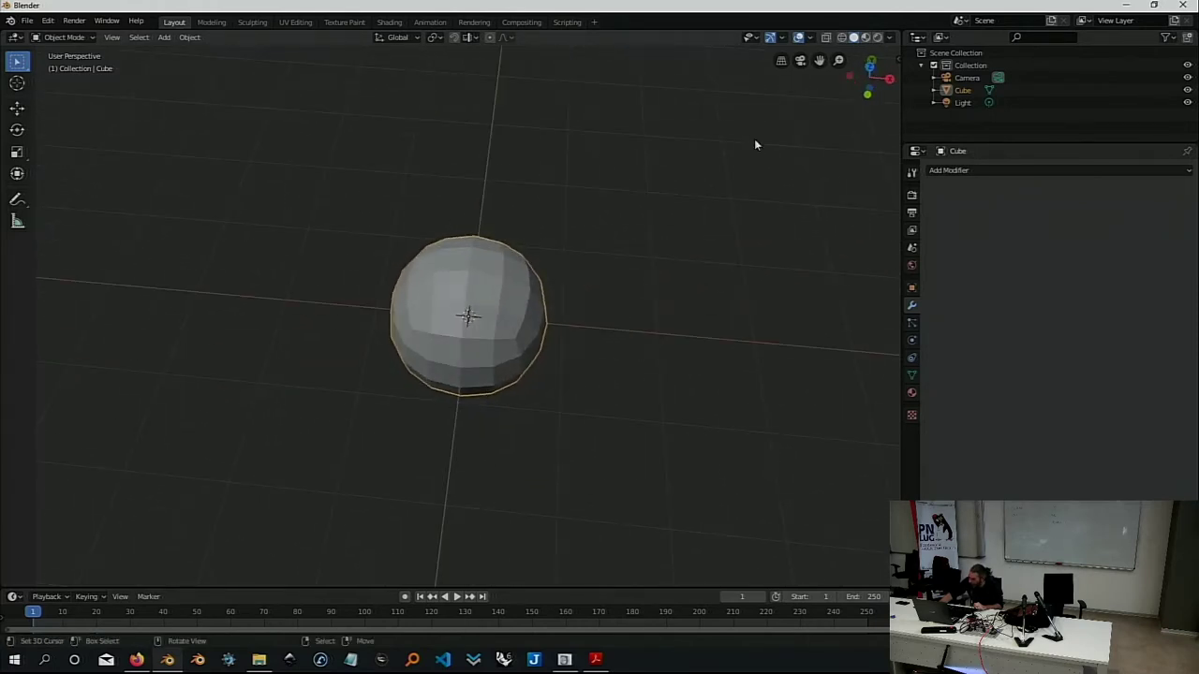
{"action": "key", "text": "KP_7"}
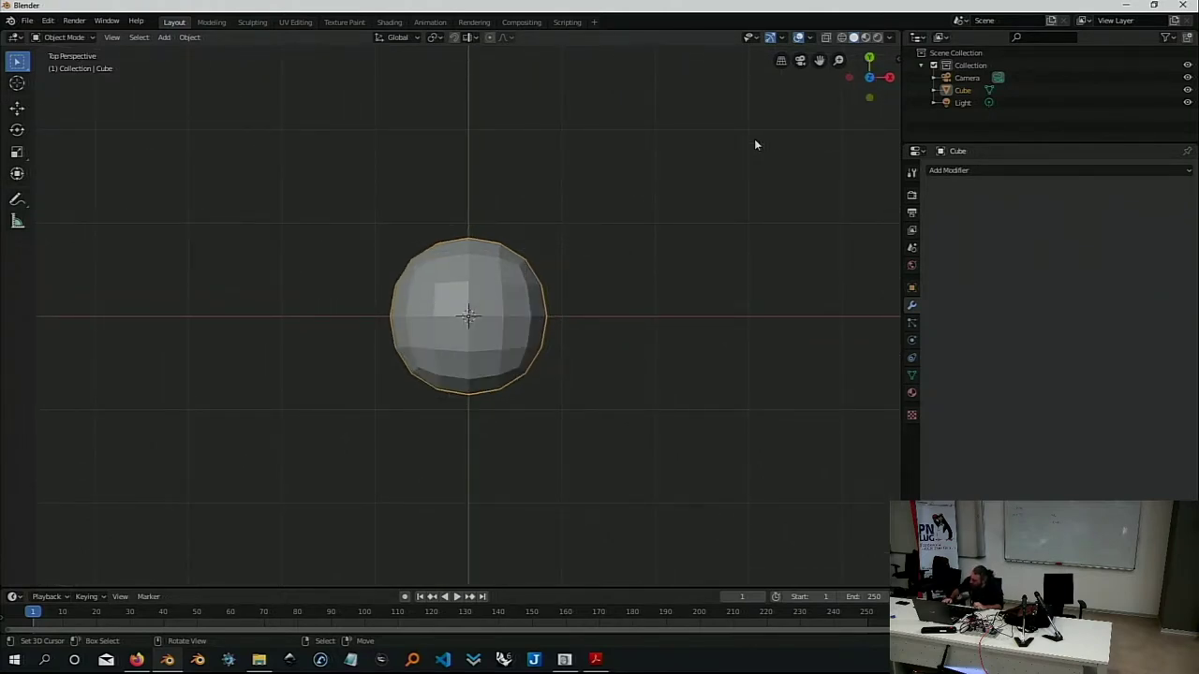
{"action": "key", "text": "KP_1"}
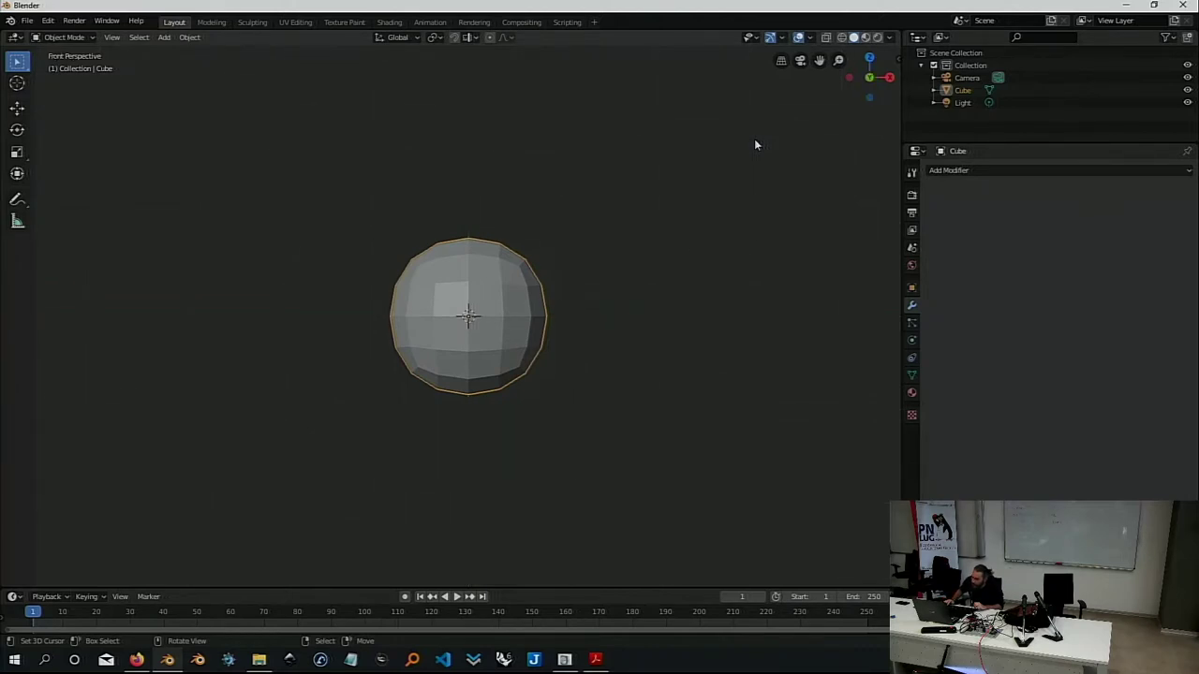
{"action": "key", "text": "KP_7"}
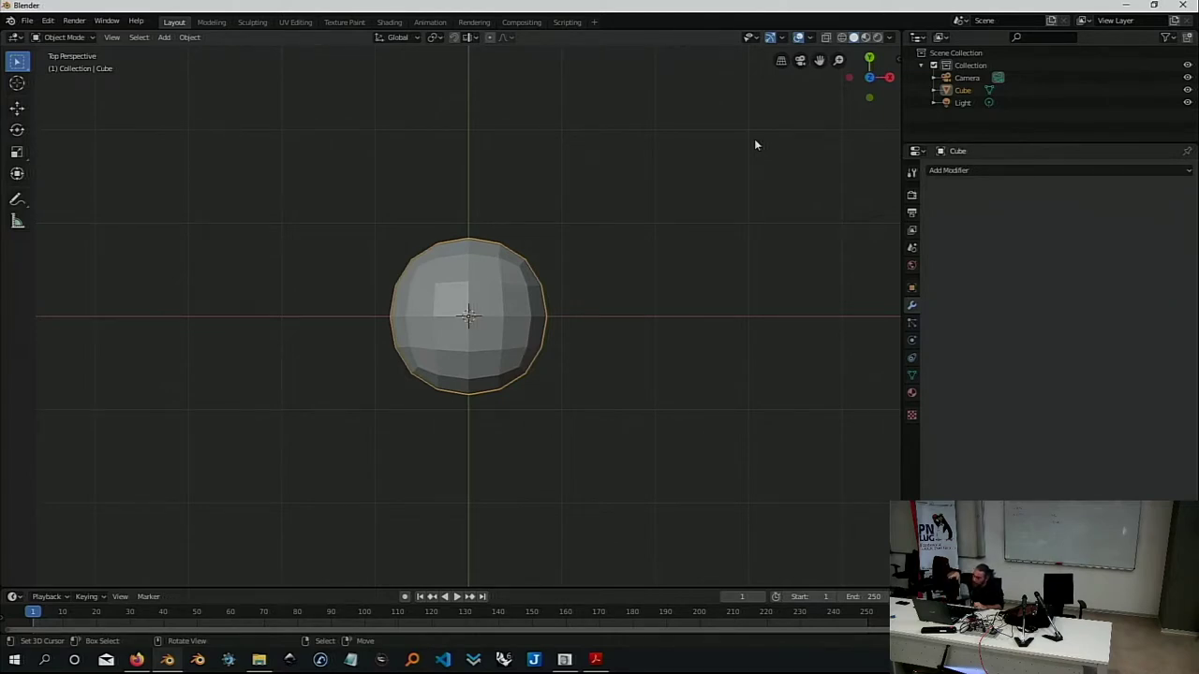
{"action": "key", "text": "KP_1"}
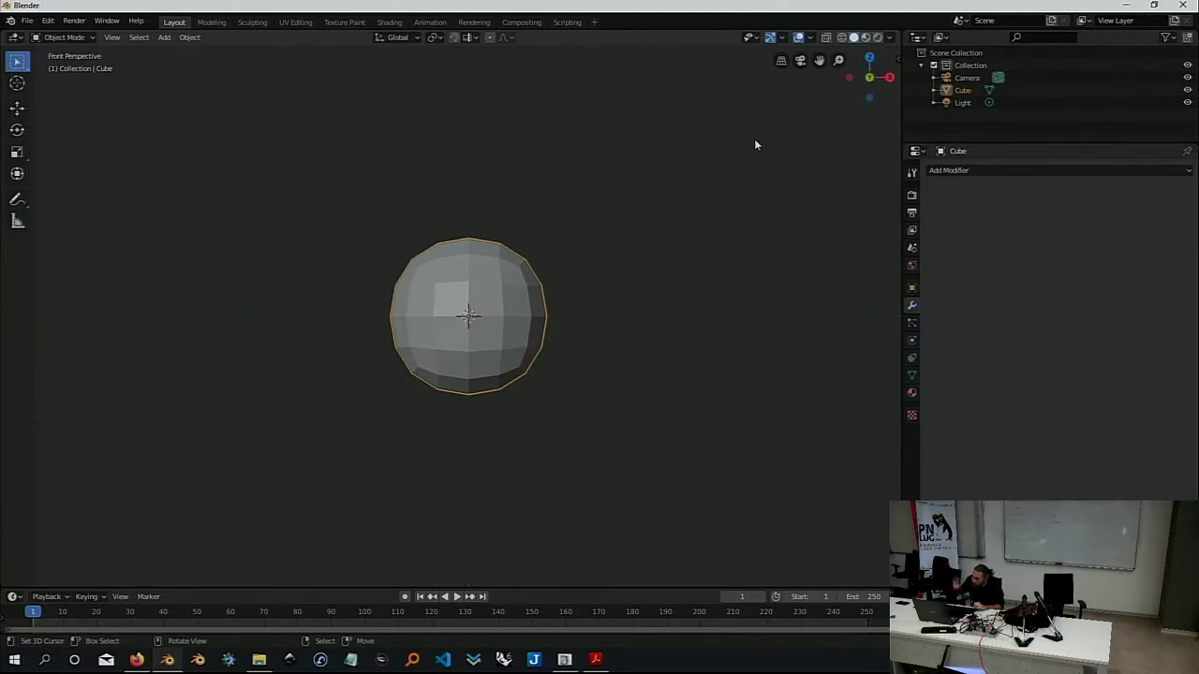
{"action": "key", "text": "KP_3"}
Toggle the front view between perspective and orthographic, ending on Front Orthographic
{"action": "key", "text": "KP_1"}
{"action": "key", "text": "KP_5"}
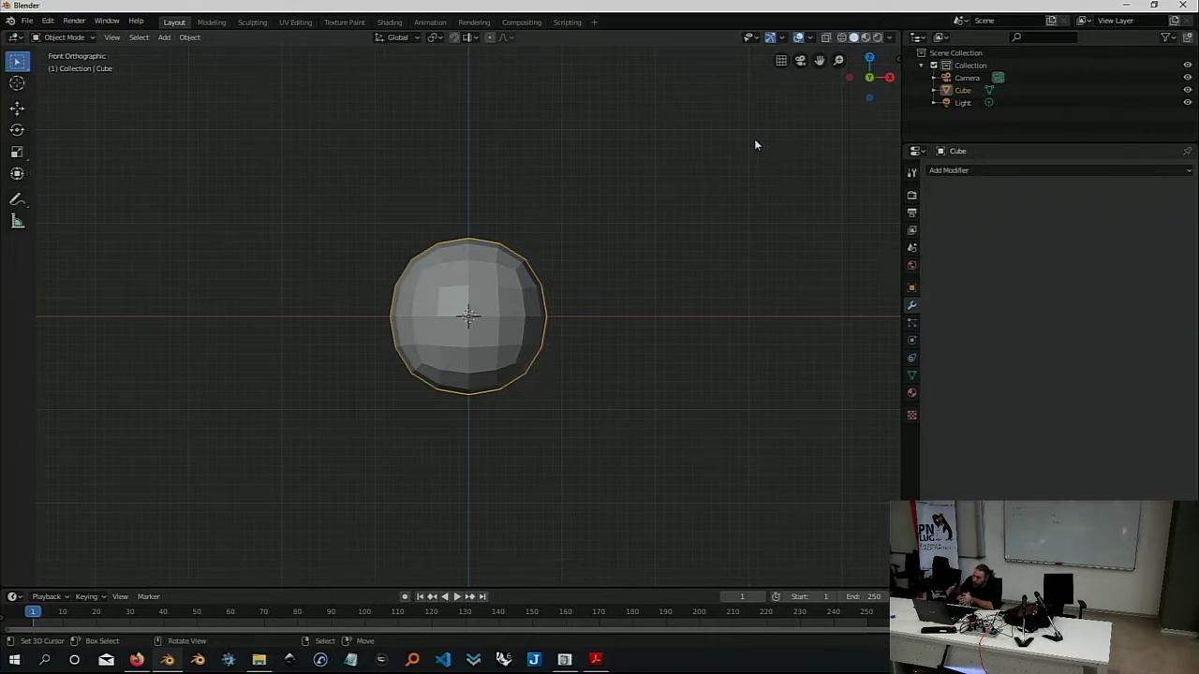
{"action": "key", "text": "KP_5"}
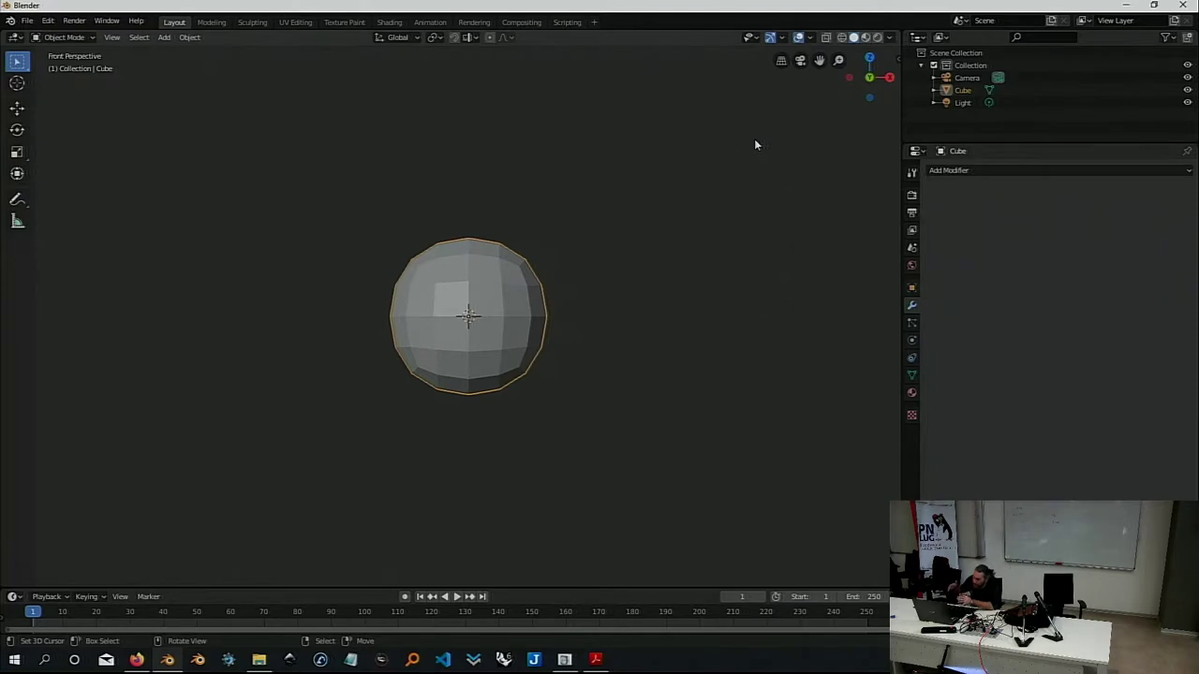
{"action": "key", "text": "KP_5"}
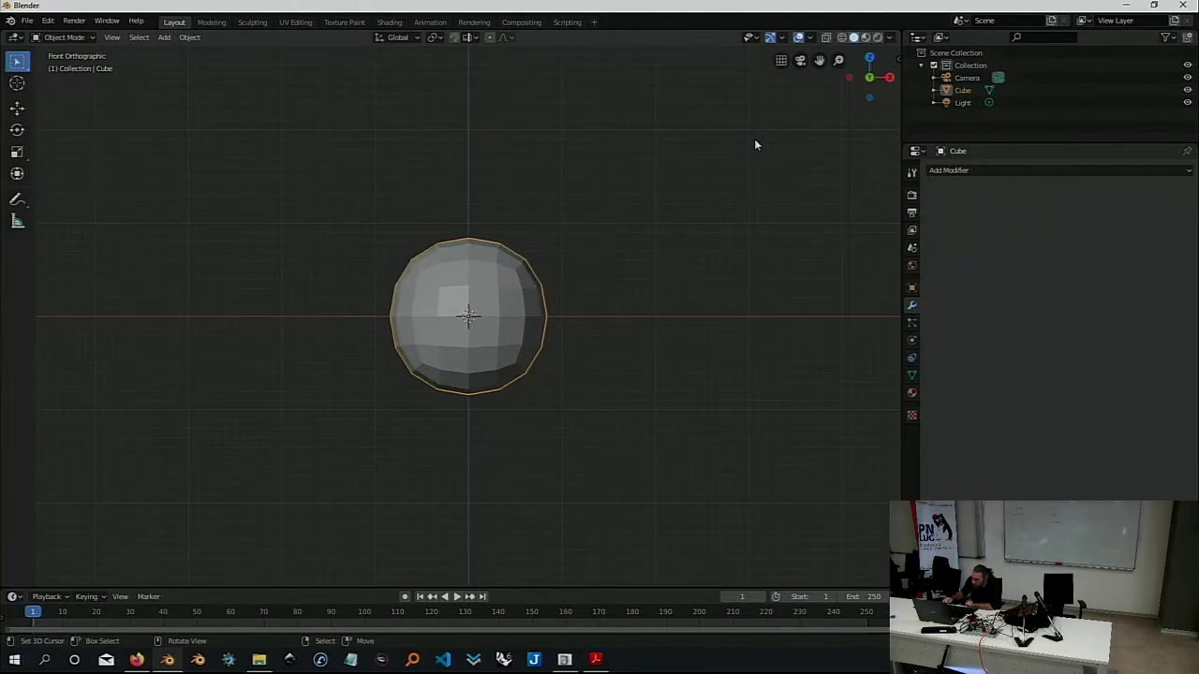
{"action": "key", "text": "KP_5"}
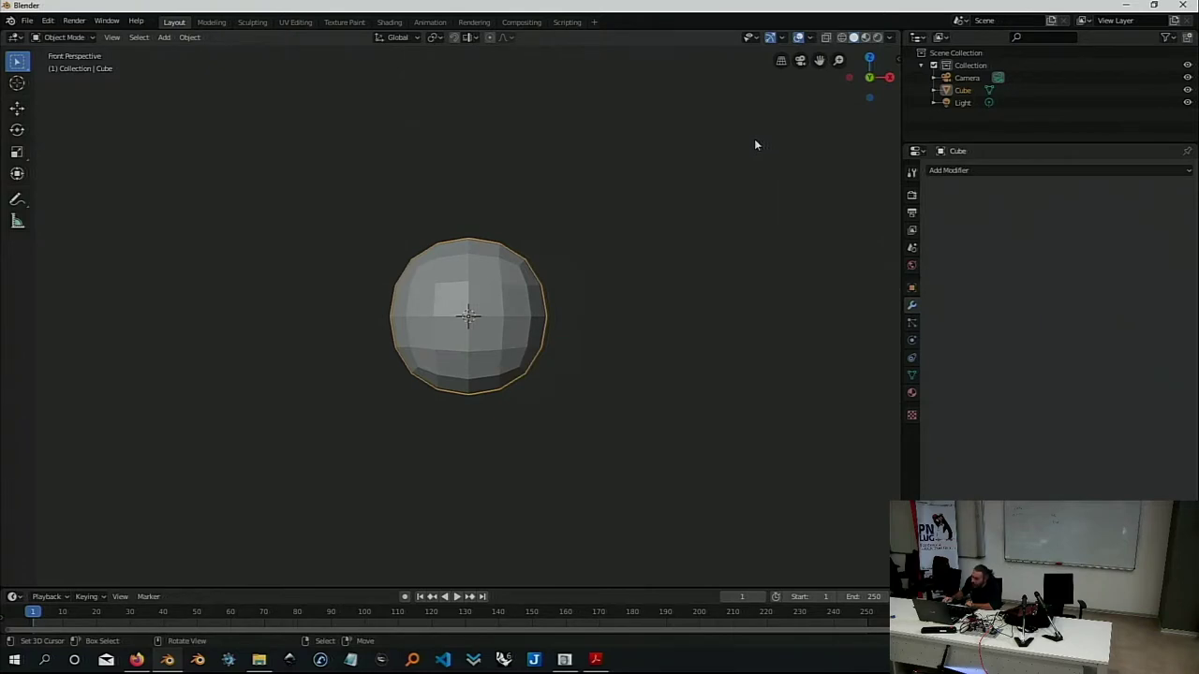
{"action": "key", "text": "KP_5"}
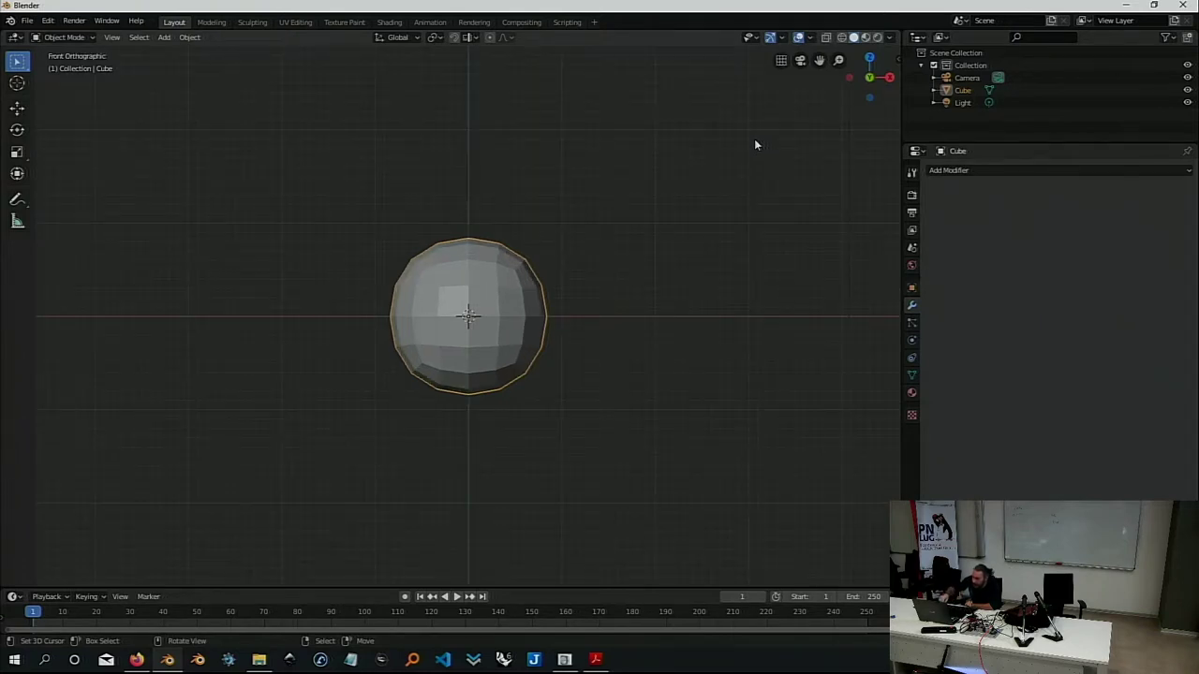
{"action": "key", "text": "KP_5"}
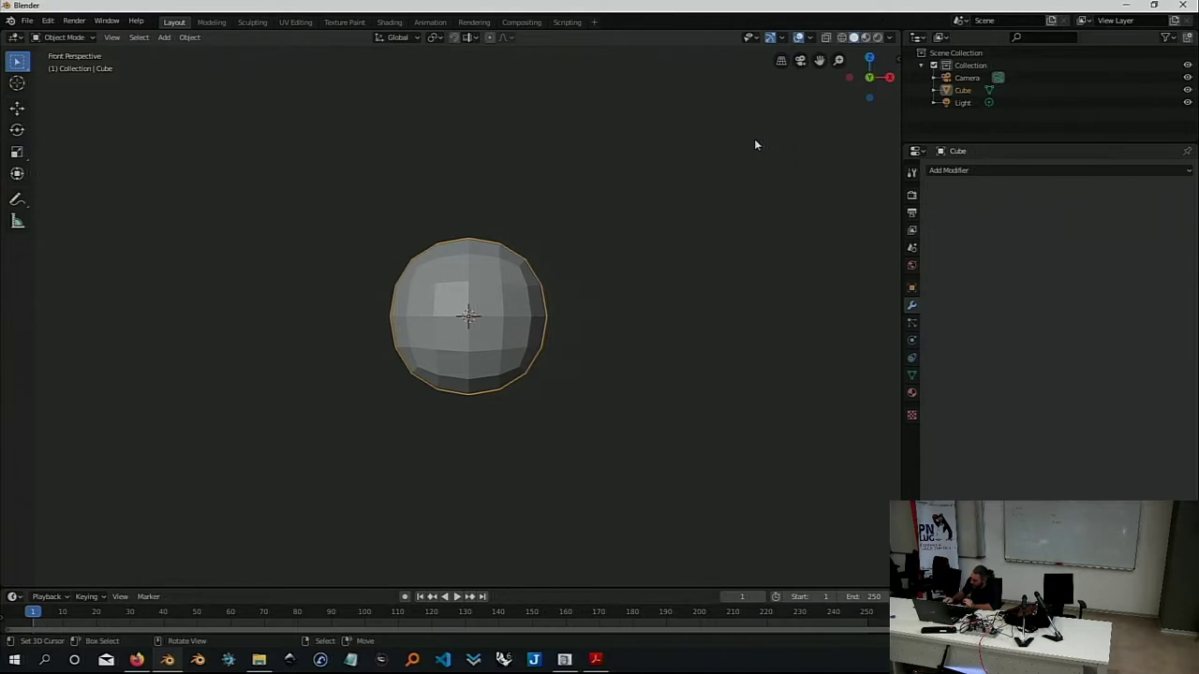
{"action": "key", "text": "KP_5"}
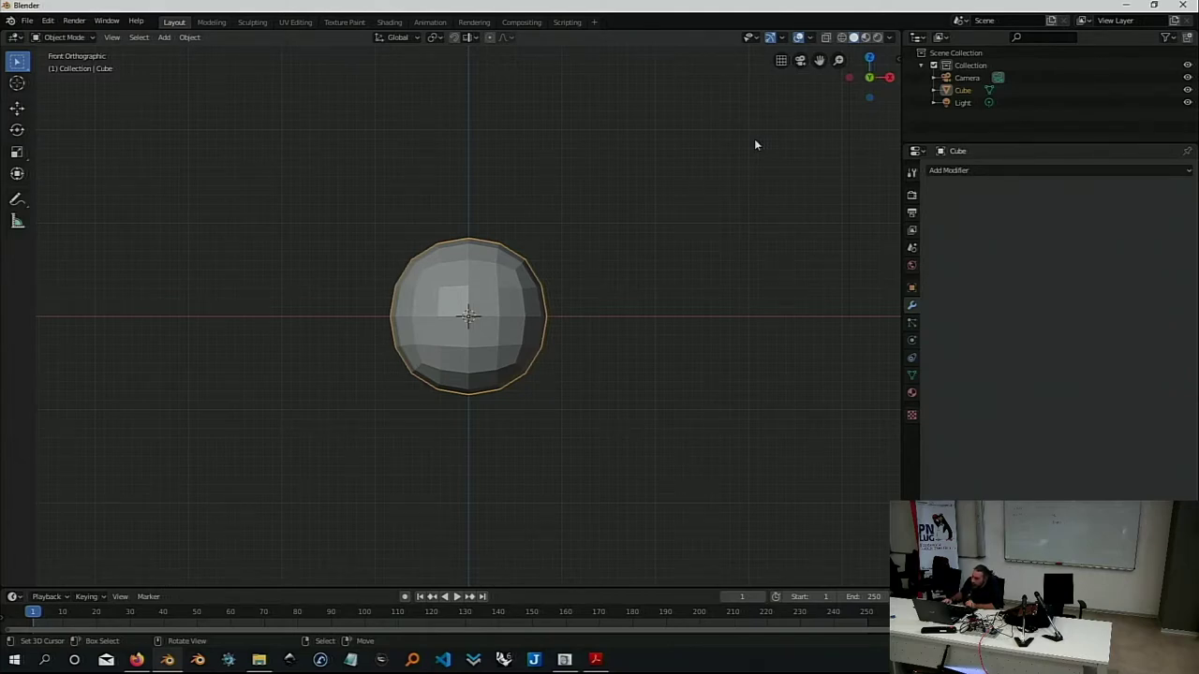
Orbit around the sphere, snap back to the top view and open the interaction mode list
{"action": "key", "text": "KP_7"}
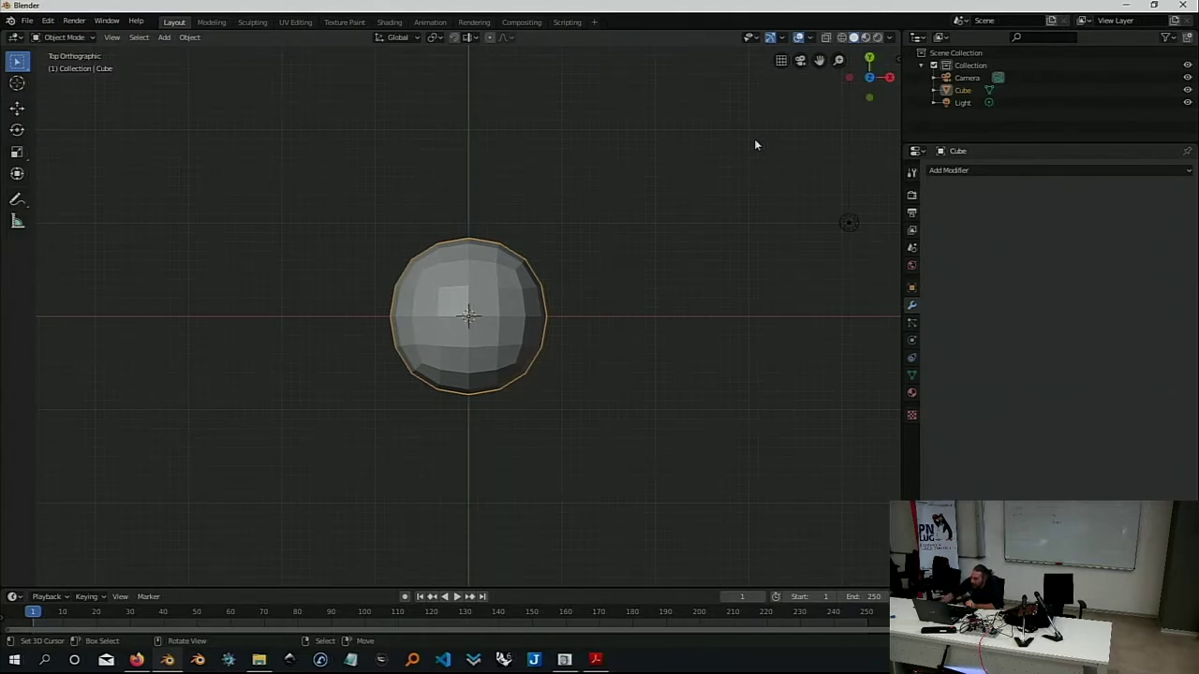
{"action": "middle_click_drag", "start_coordinate": [711, 136], "coordinate": [684, 115]}
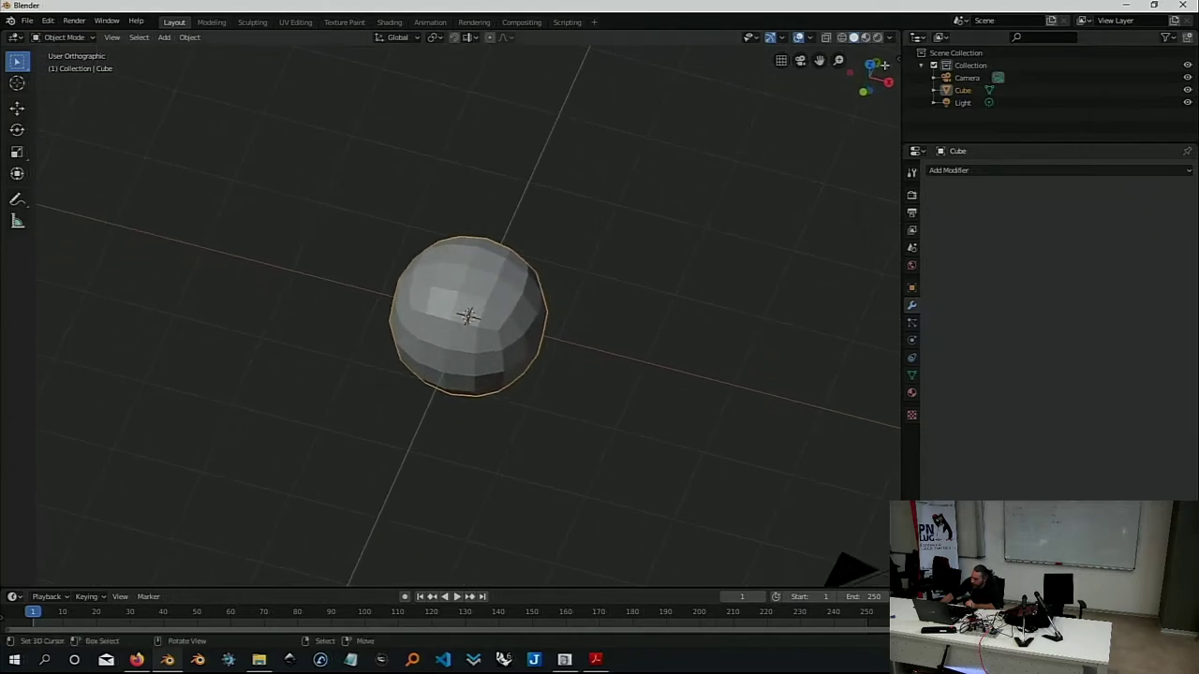
{"action": "mouse_move", "coordinate": [849, 155]}
{"action": "middle_mouse_down"}
{"action": "mouse_move", "coordinate": [75, 139]}
{"action": "mouse_move", "coordinate": [42, 89]}
{"action": "middle_mouse_up"}
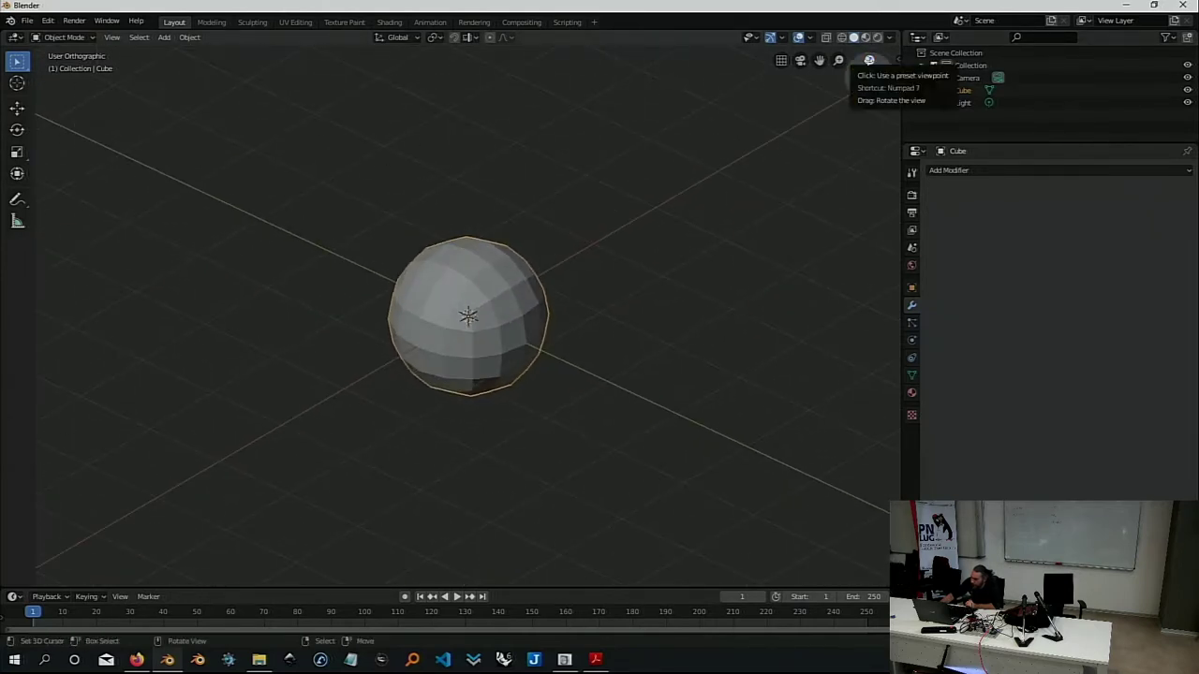
{"action": "left_click", "coordinate": [869, 61]}
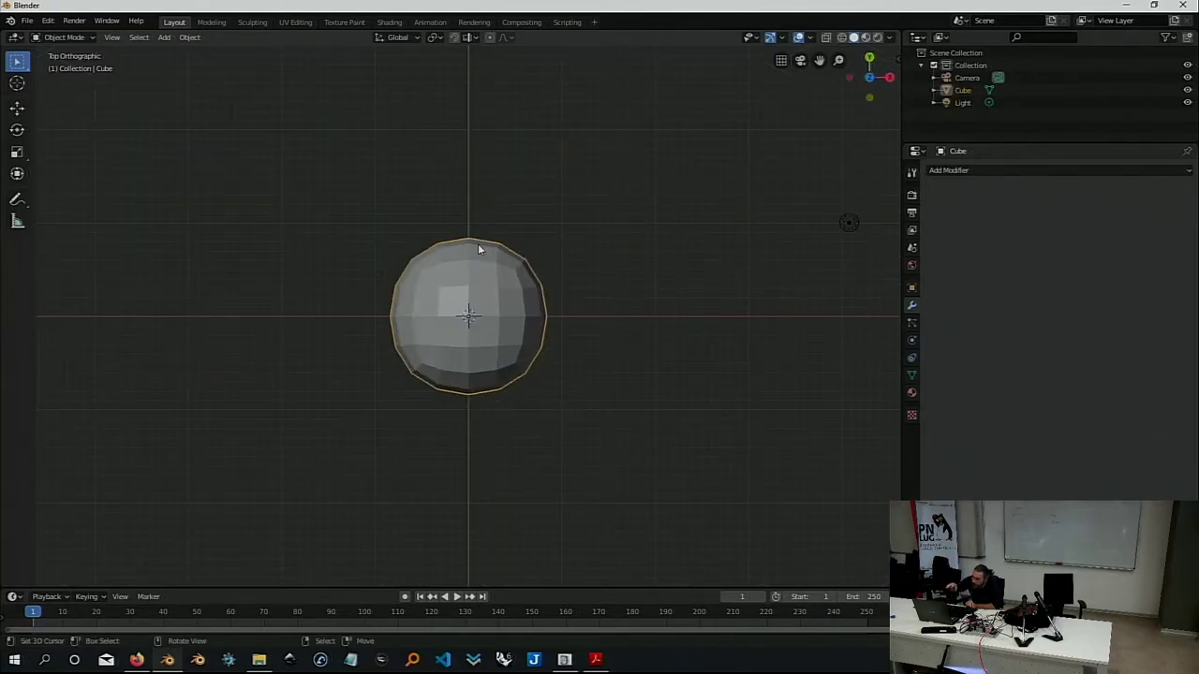
{"action": "left_click", "coordinate": [61, 37]}
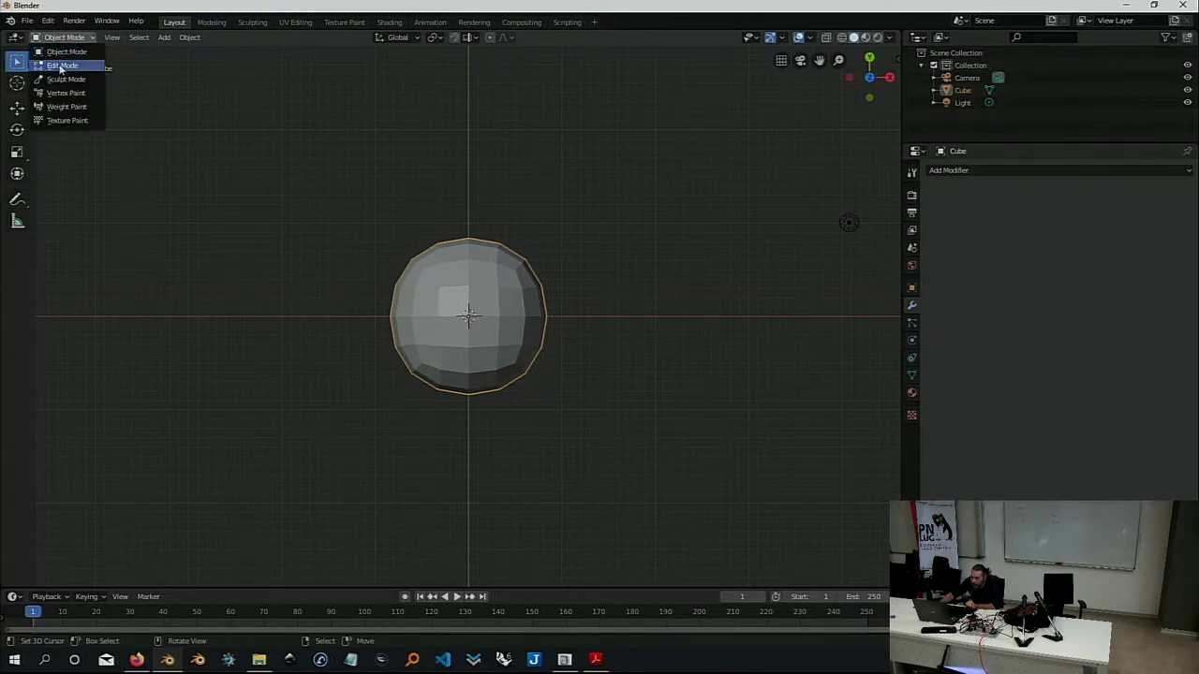
Enter Edit Mode, deselect everything and box-select the faces on the sphere's right half
{"action": "left_click", "coordinate": [61, 66]}
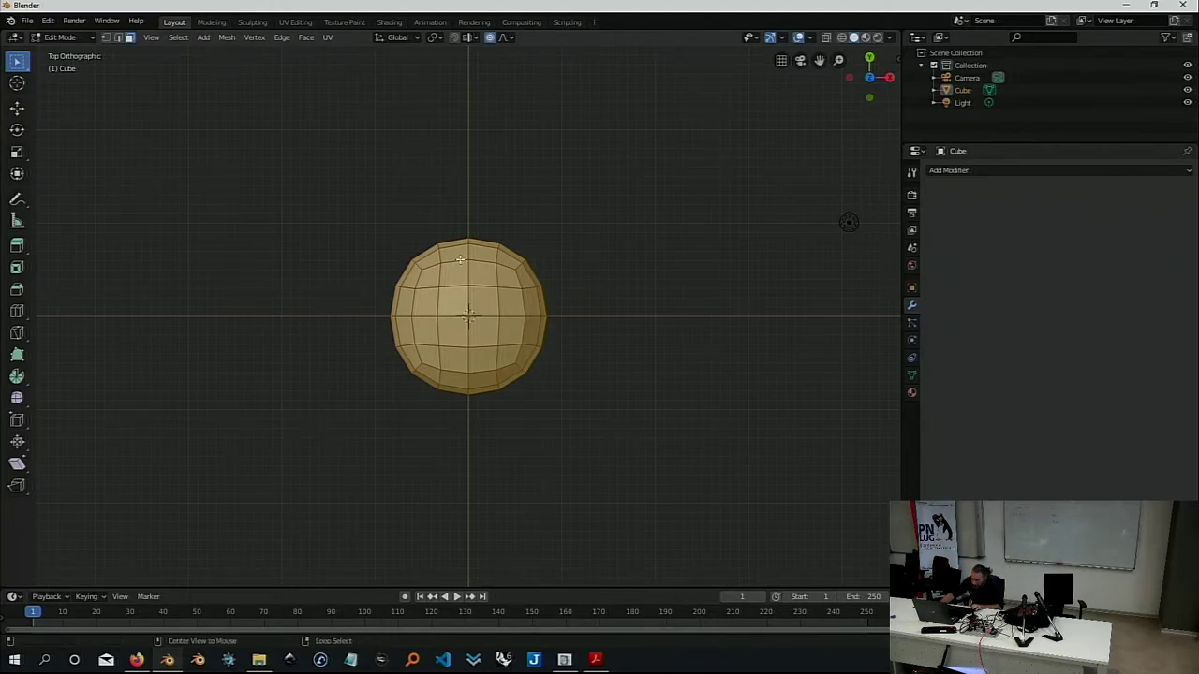
{"action": "key", "text": "alt+a"}
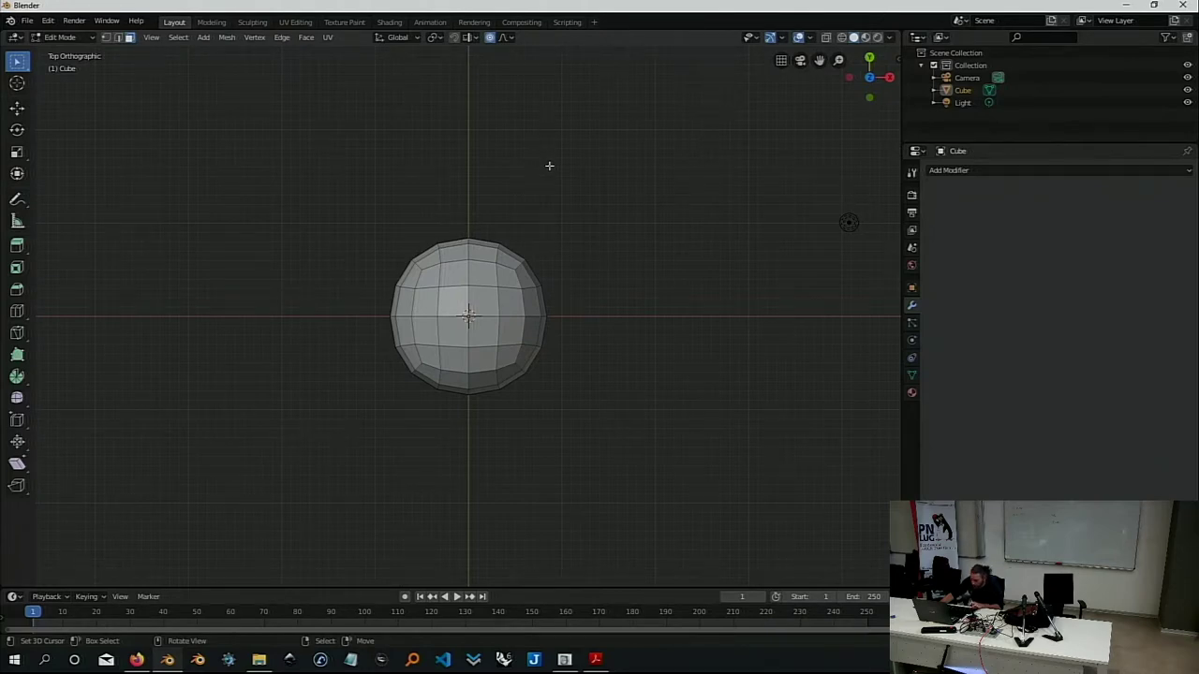
{"action": "key", "text": "b"}
{"action": "left_click_drag", "start_coordinate": [650, 143], "coordinate": [479, 429]}
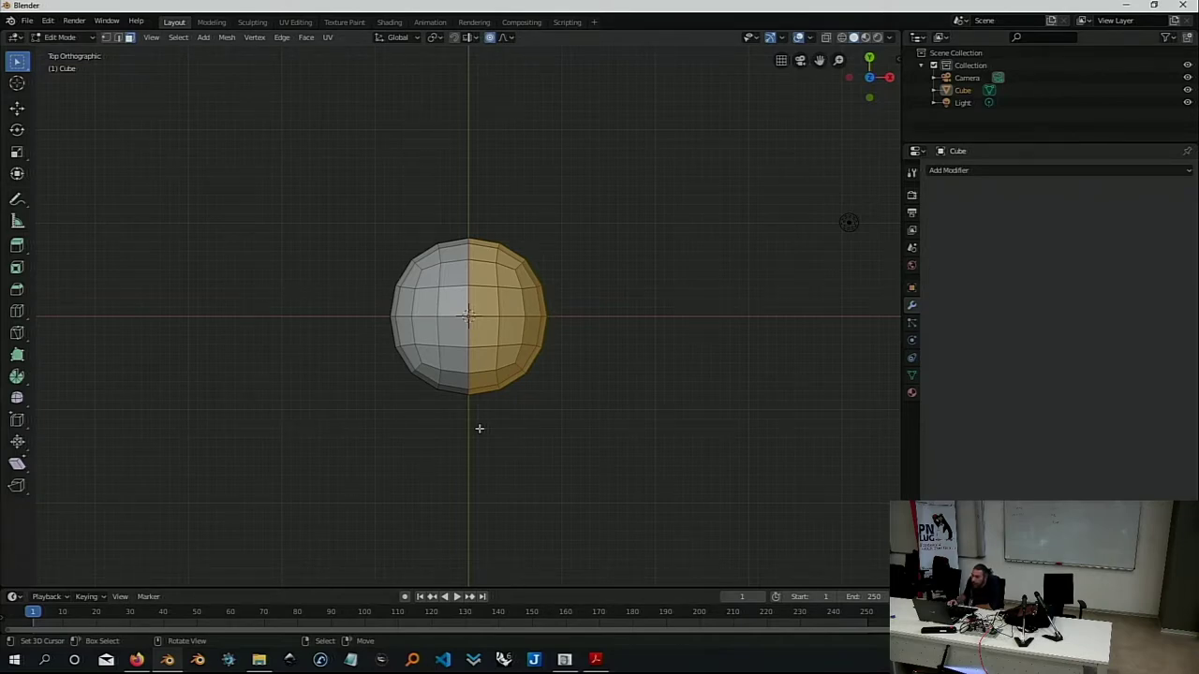
Delete the selected right-half faces and inspect the cut, briefly toggling X-ray, then return to top view
{"action": "key", "text": "x"}
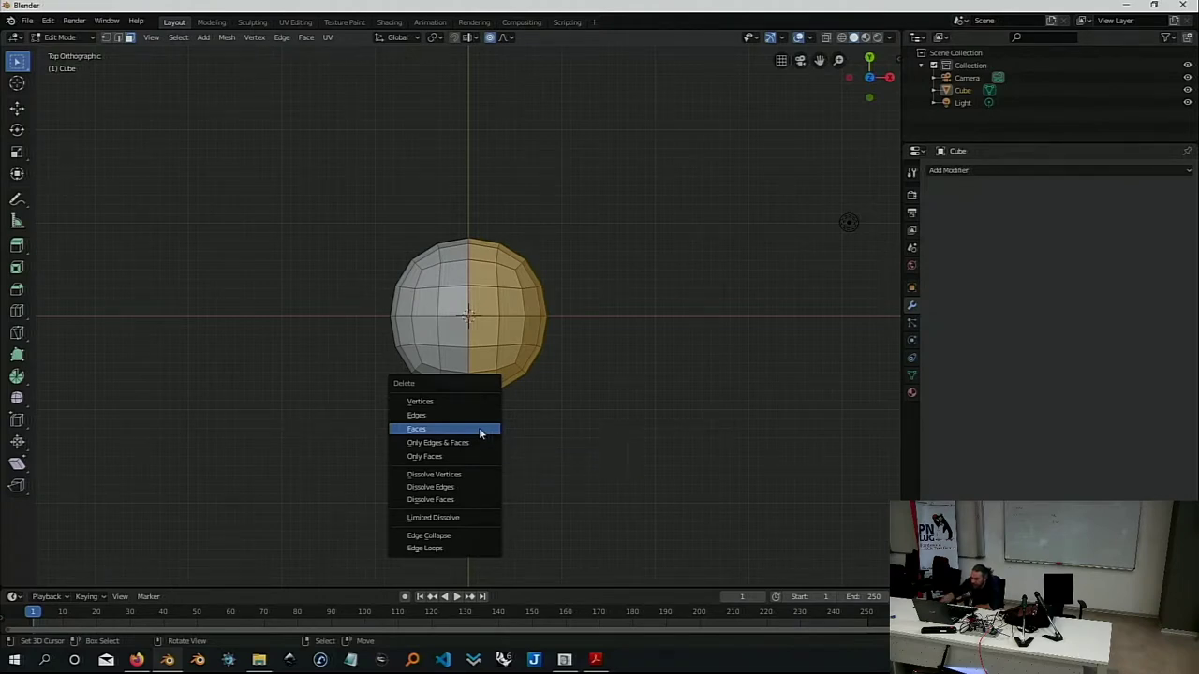
{"action": "left_click", "coordinate": [480, 433]}
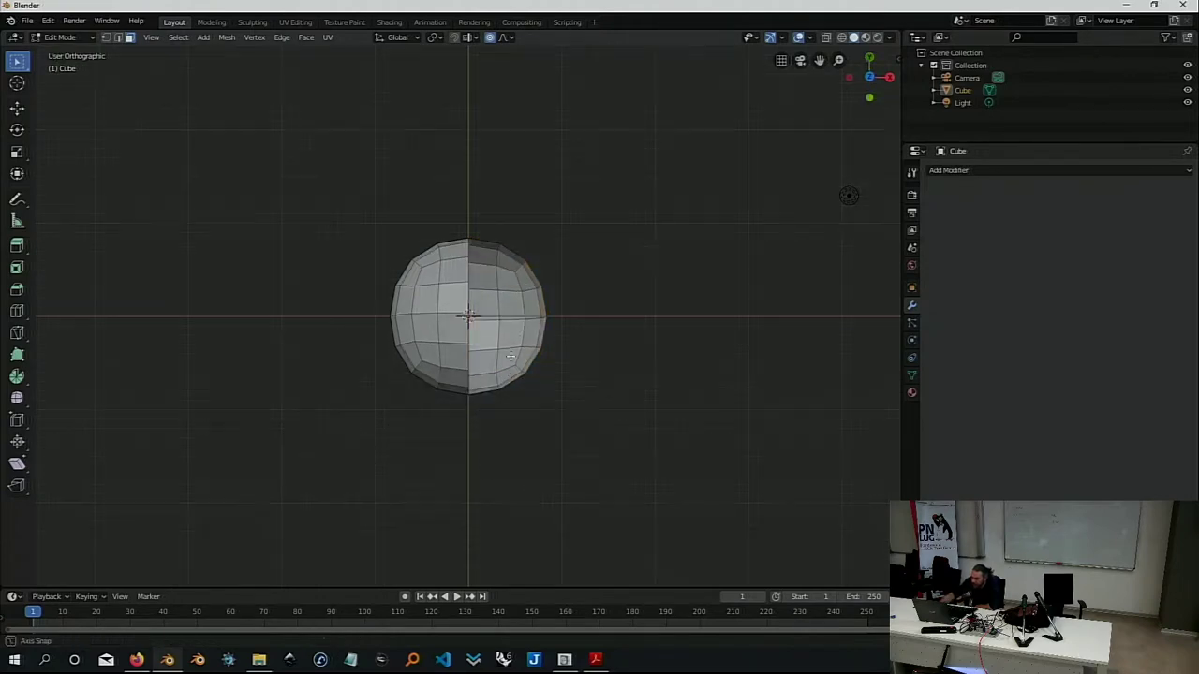
{"action": "middle_click_drag", "start_coordinate": [490, 357], "coordinate": [525, 260]}
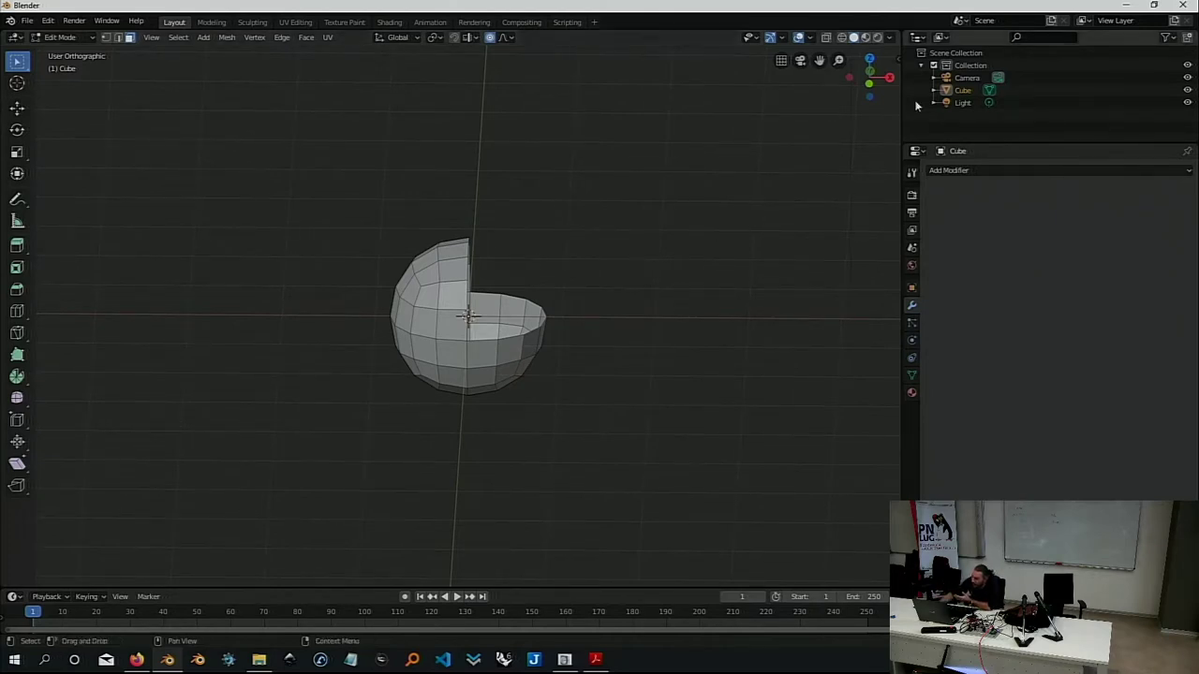
{"action": "left_click", "coordinate": [827, 38]}
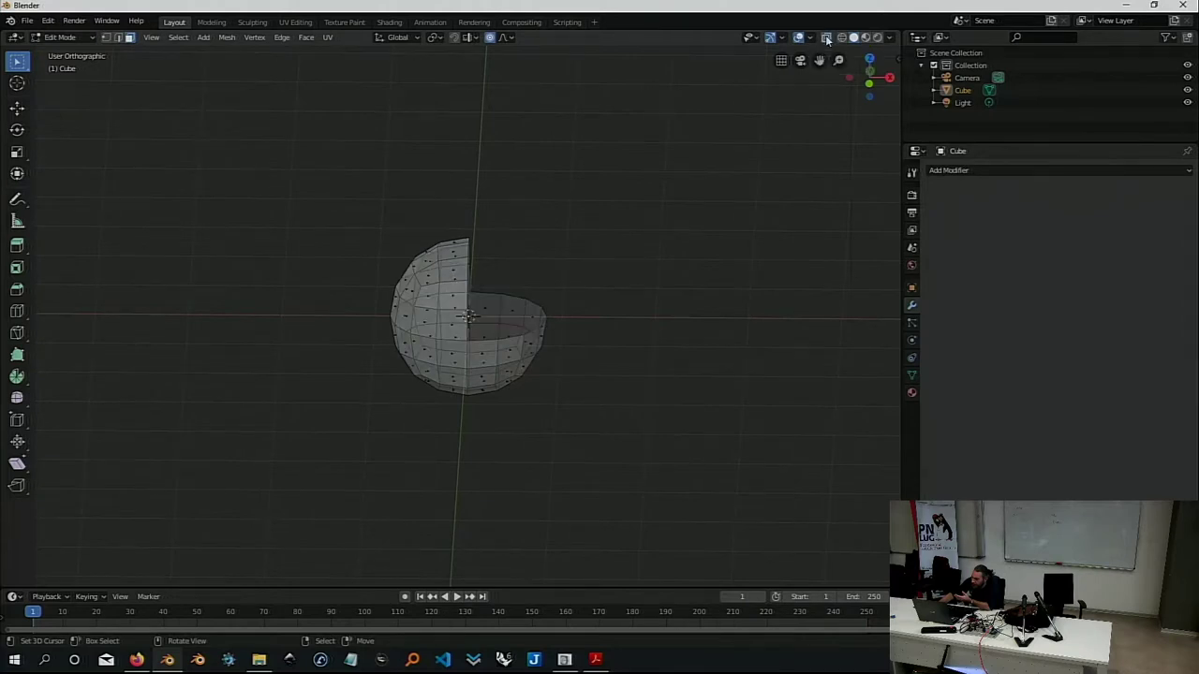
{"action": "left_click", "coordinate": [826, 38]}
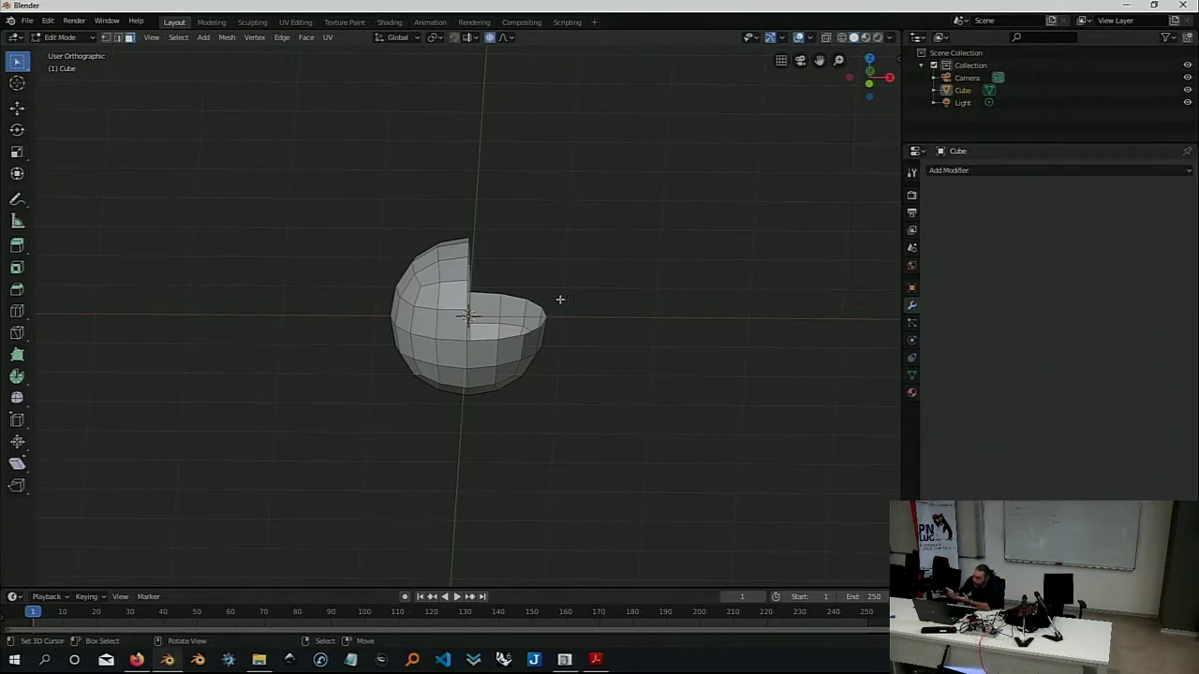
{"action": "key", "text": "KP_7"}
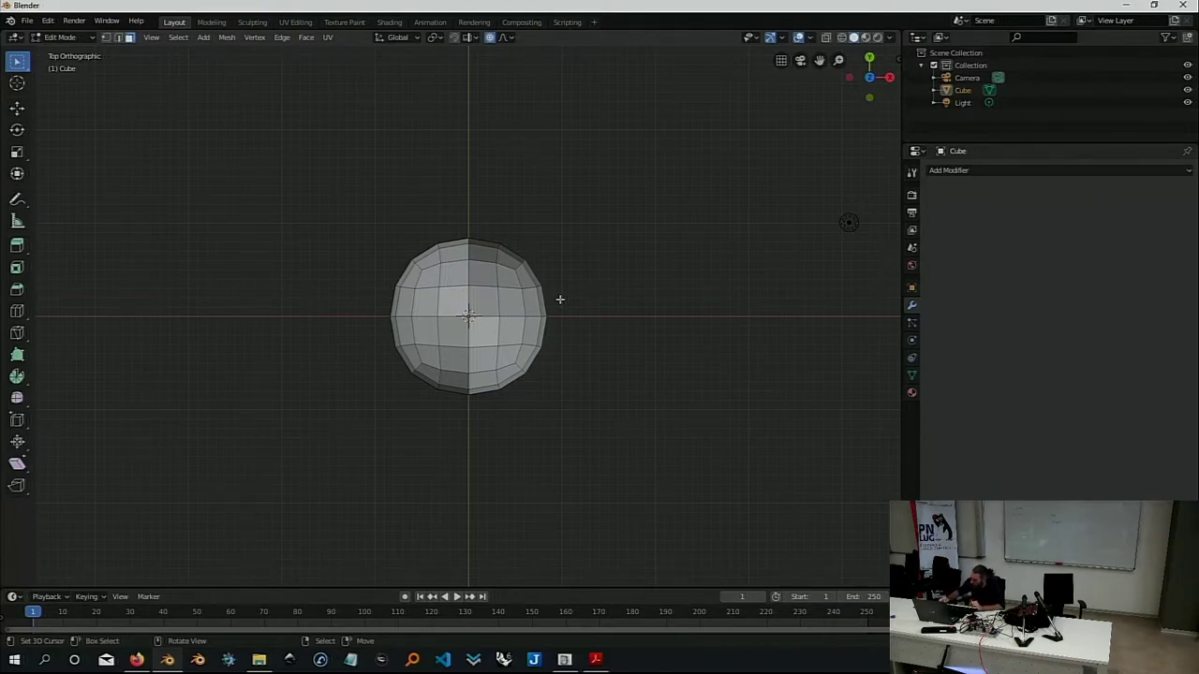
Box-select the faces still remaining on the sphere's right half from the top view
{"action": "middle_click_drag", "start_coordinate": [669, 215], "coordinate": [792, 121]}
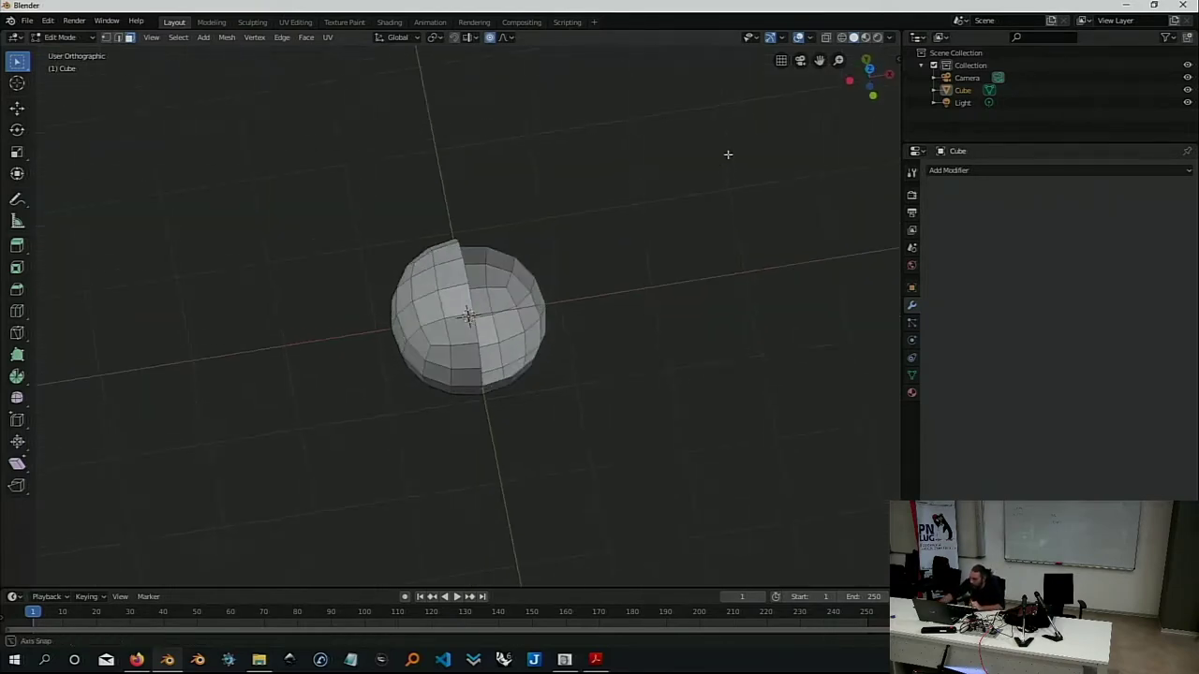
{"action": "left_click", "coordinate": [869, 64]}
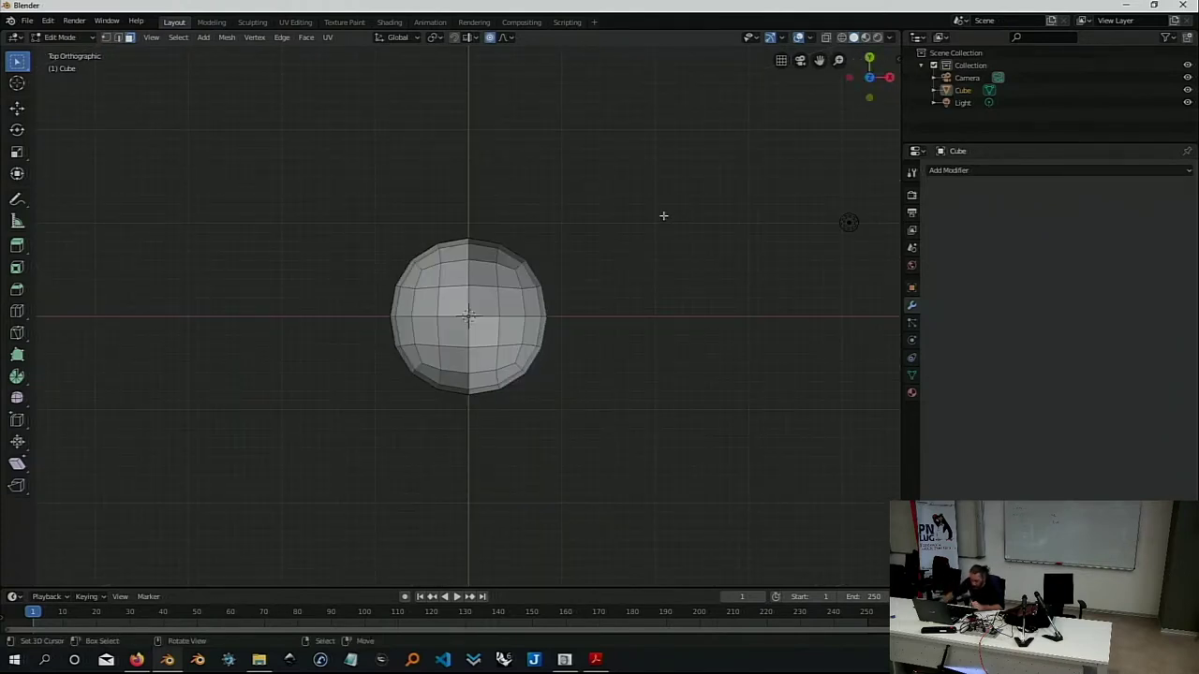
{"action": "key", "text": "b"}
{"action": "left_click_drag", "start_coordinate": [610, 183], "coordinate": [481, 433]}
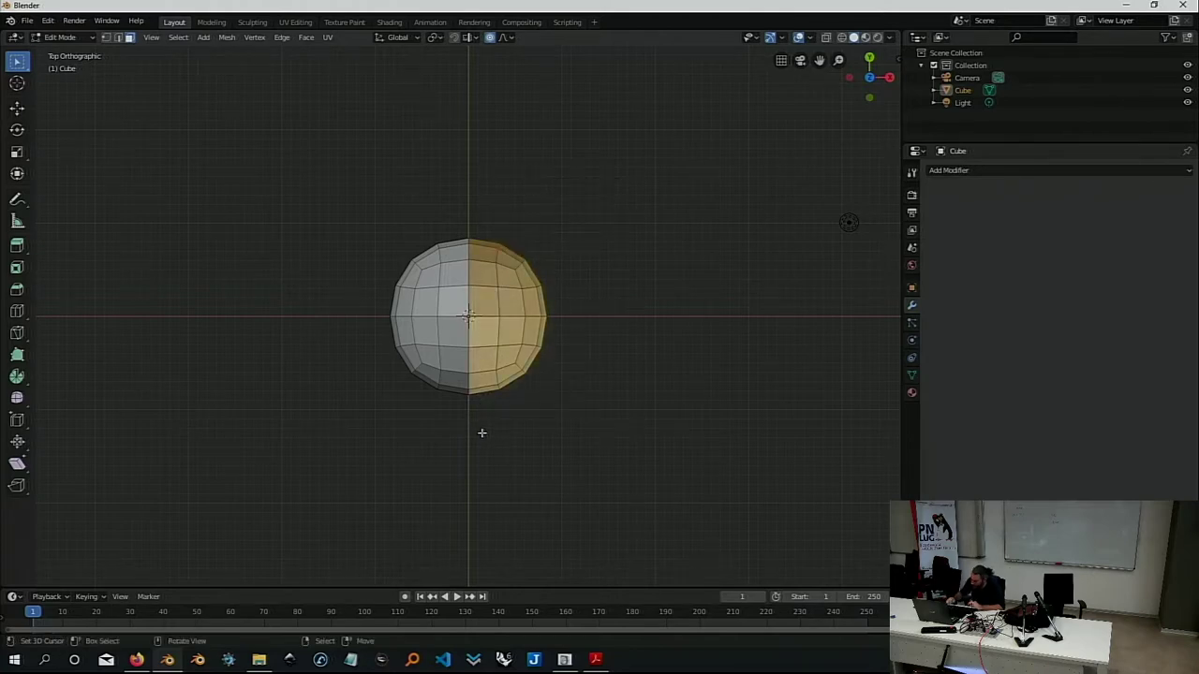
Delete the remaining right-half faces and orbit to inspect the open left hemisphere
{"action": "key", "text": "x"}
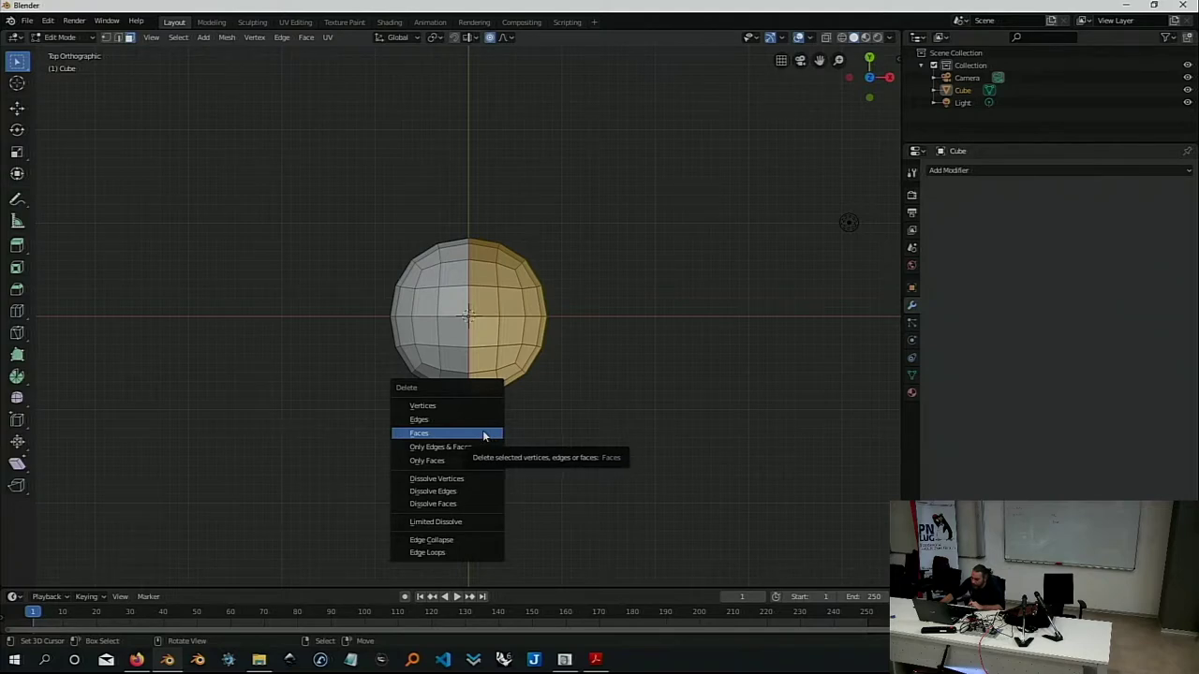
{"action": "left_click", "coordinate": [482, 436]}
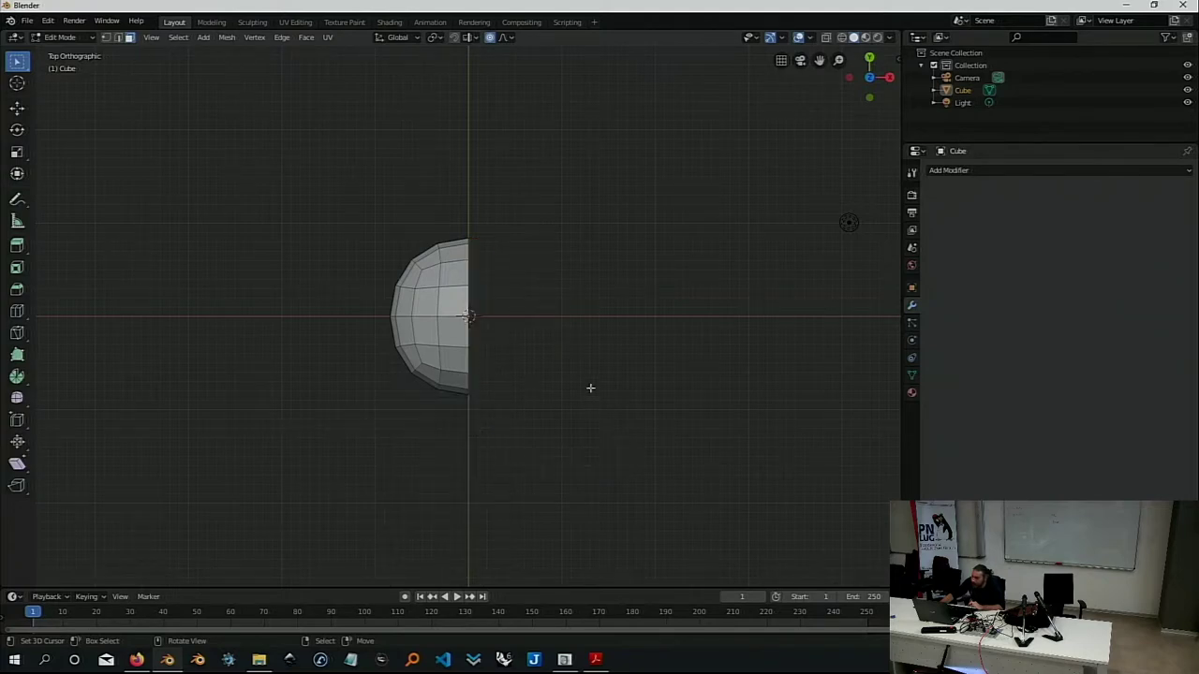
{"action": "mouse_move", "coordinate": [567, 377]}
{"action": "middle_mouse_down"}
{"action": "mouse_move", "coordinate": [549, 275]}
{"action": "mouse_move", "coordinate": [586, 235]}
{"action": "mouse_move", "coordinate": [530, 224]}
{"action": "middle_mouse_up"}
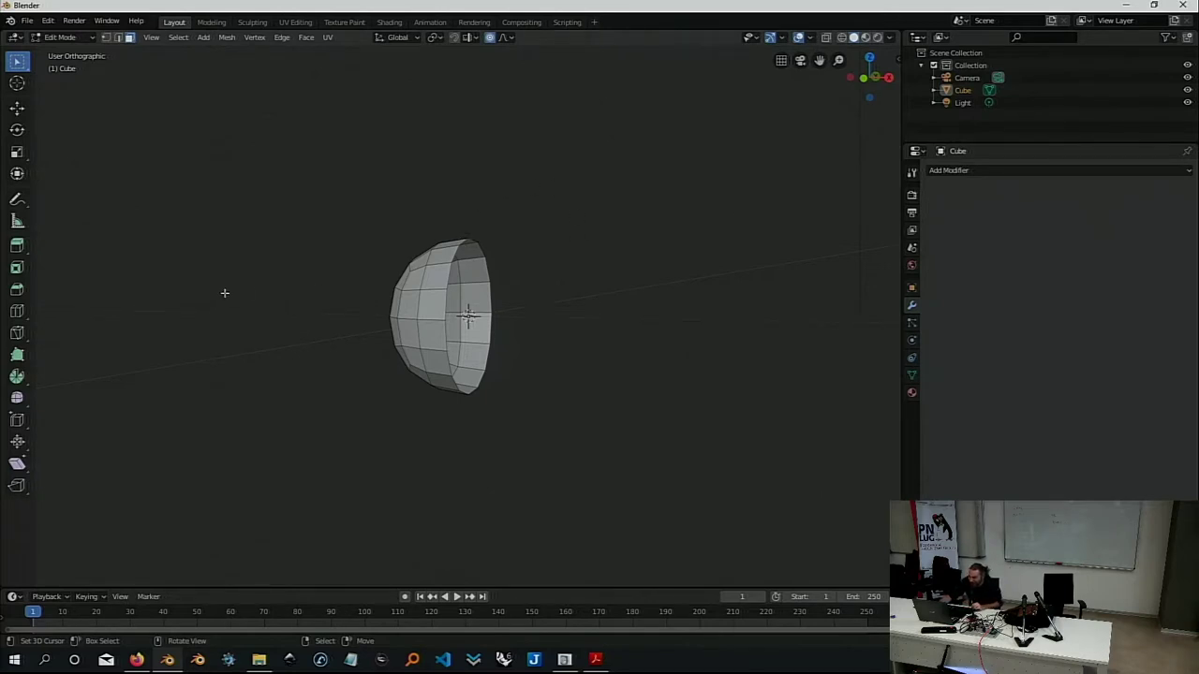
{"action": "mouse_move", "coordinate": [325, 243]}
{"action": "middle_mouse_down"}
{"action": "mouse_move", "coordinate": [372, 262]}
{"action": "mouse_move", "coordinate": [355, 273]}
{"action": "mouse_move", "coordinate": [373, 260]}
{"action": "middle_mouse_up"}
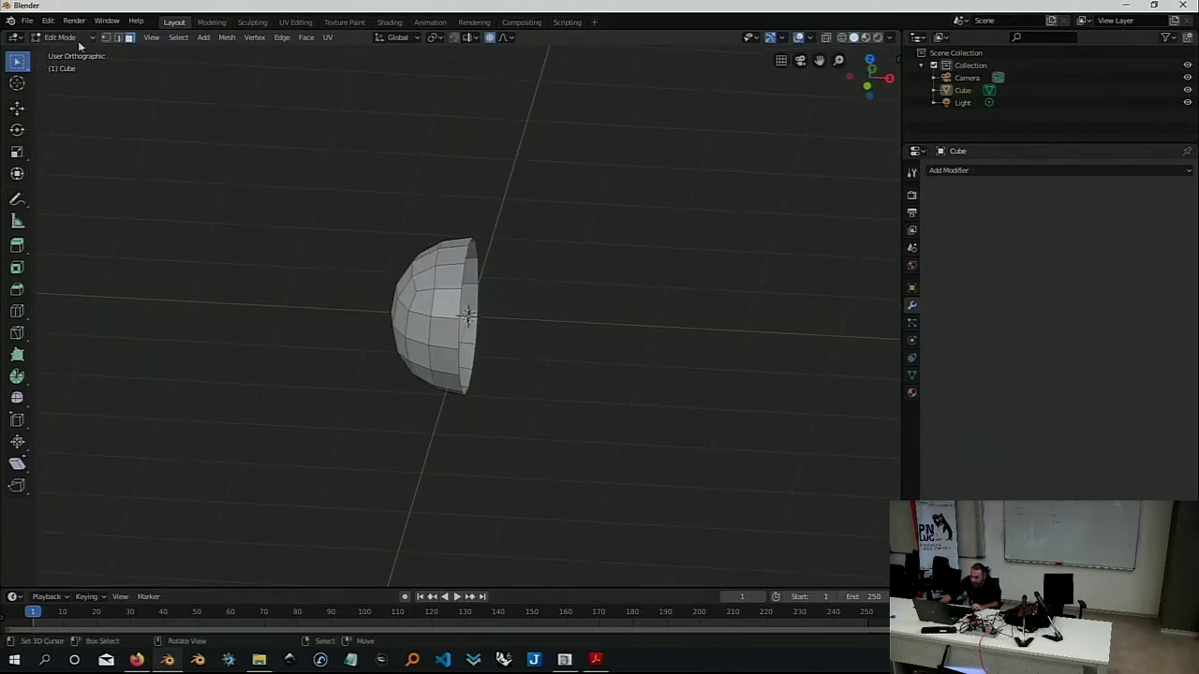
{"action": "middle_click_drag", "start_coordinate": [457, 311], "coordinate": [469, 310]}
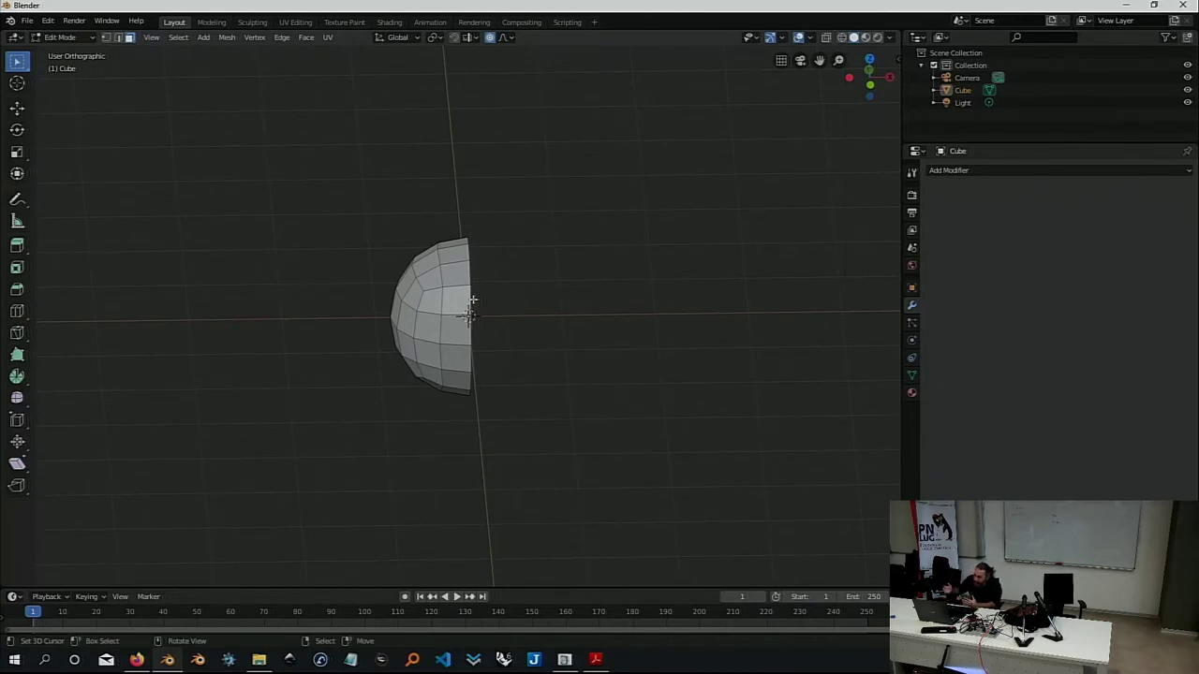
{"action": "middle_click_drag", "start_coordinate": [558, 301], "coordinate": [516, 319]}
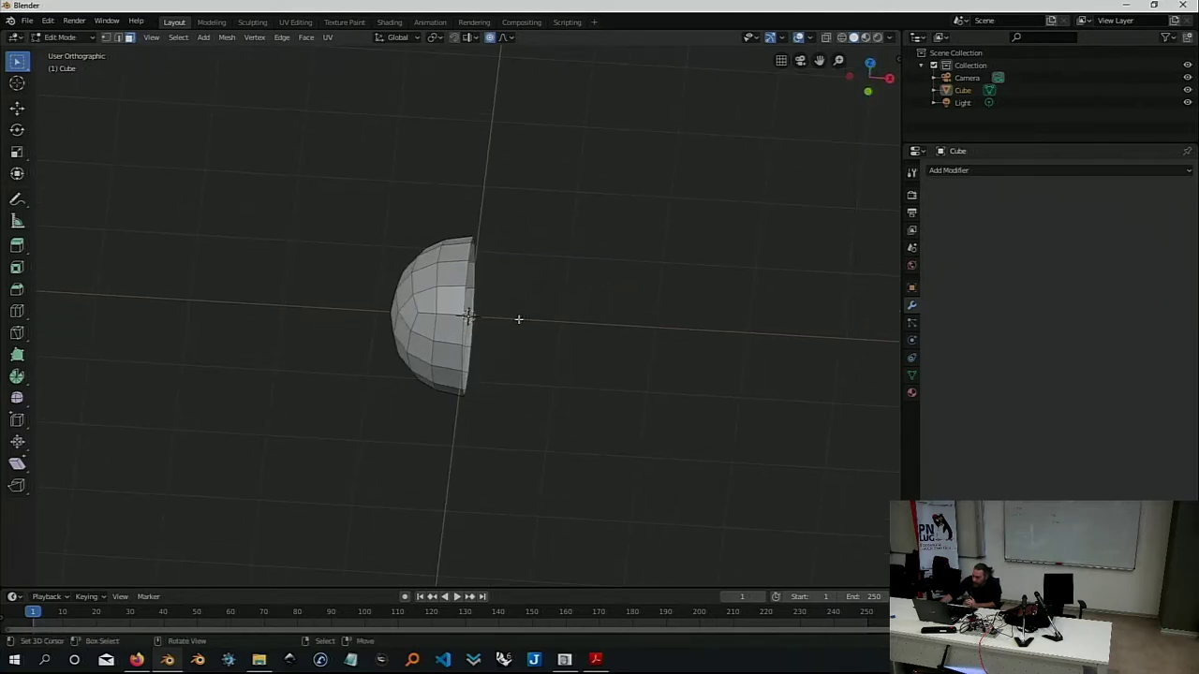
Switch to vertex select, try a move and cancel it, then go back to Object Mode
{"action": "left_click", "coordinate": [106, 37]}
{"action": "key", "text": "g"}
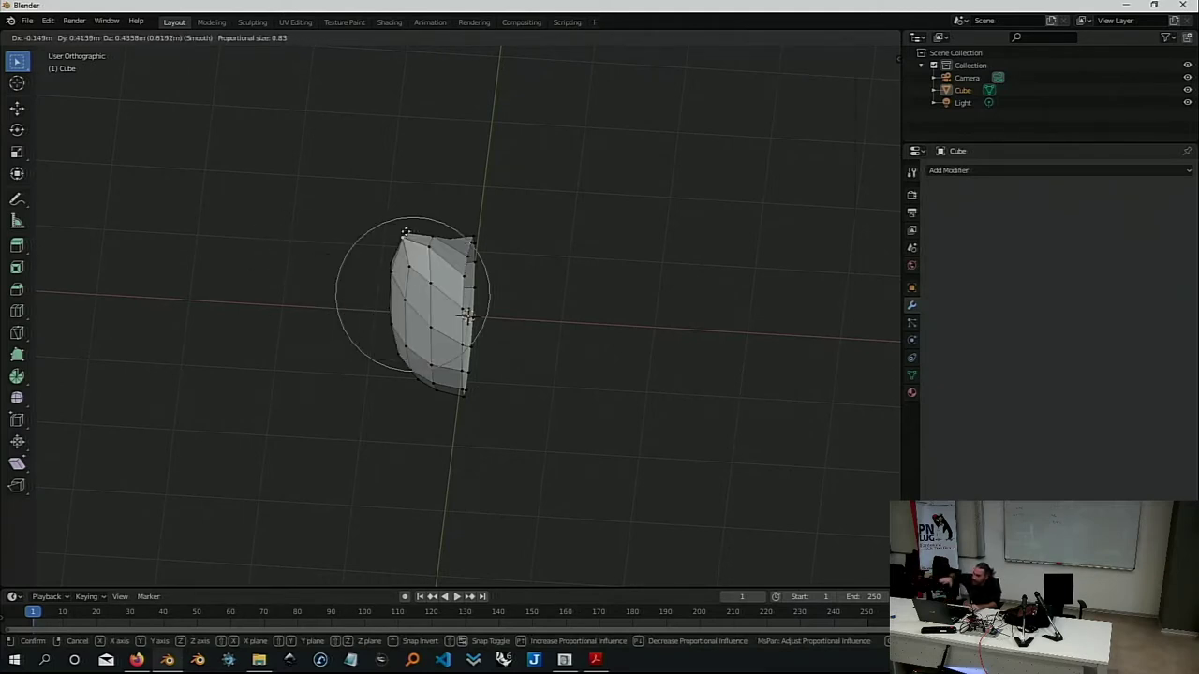
{"action": "key", "text": "Escape"}
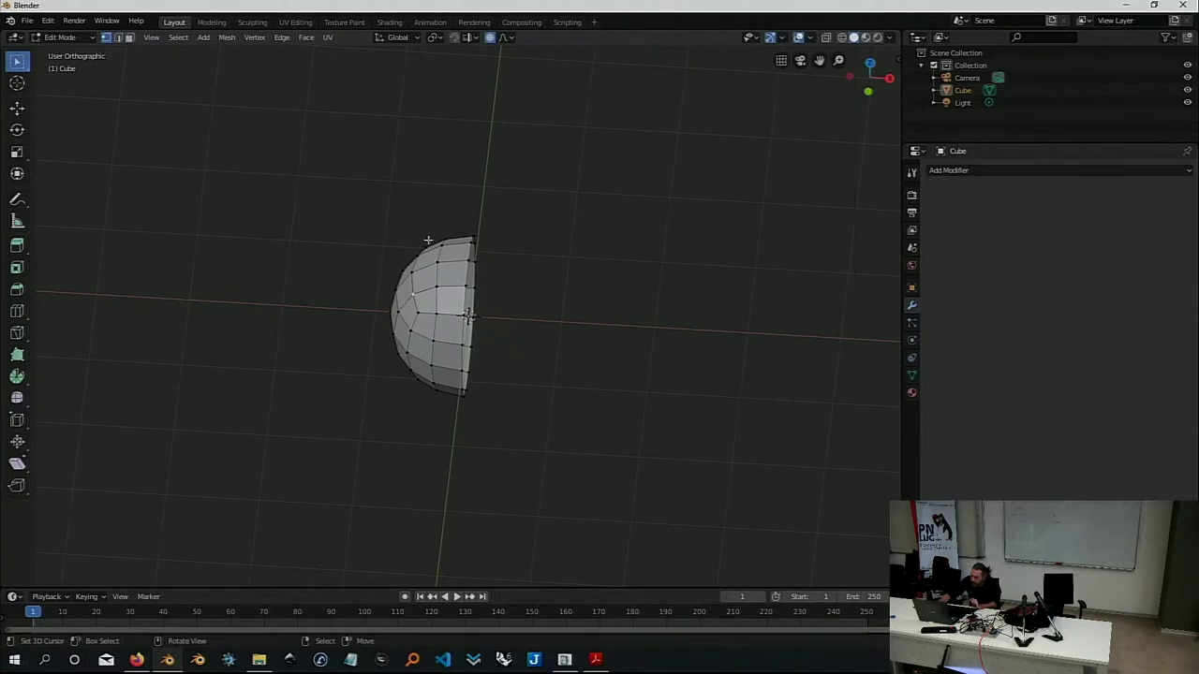
{"action": "left_click", "coordinate": [58, 37]}
{"action": "left_click", "coordinate": [58, 54]}
{"action": "middle_click_drag", "start_coordinate": [362, 308], "coordinate": [375, 292]}
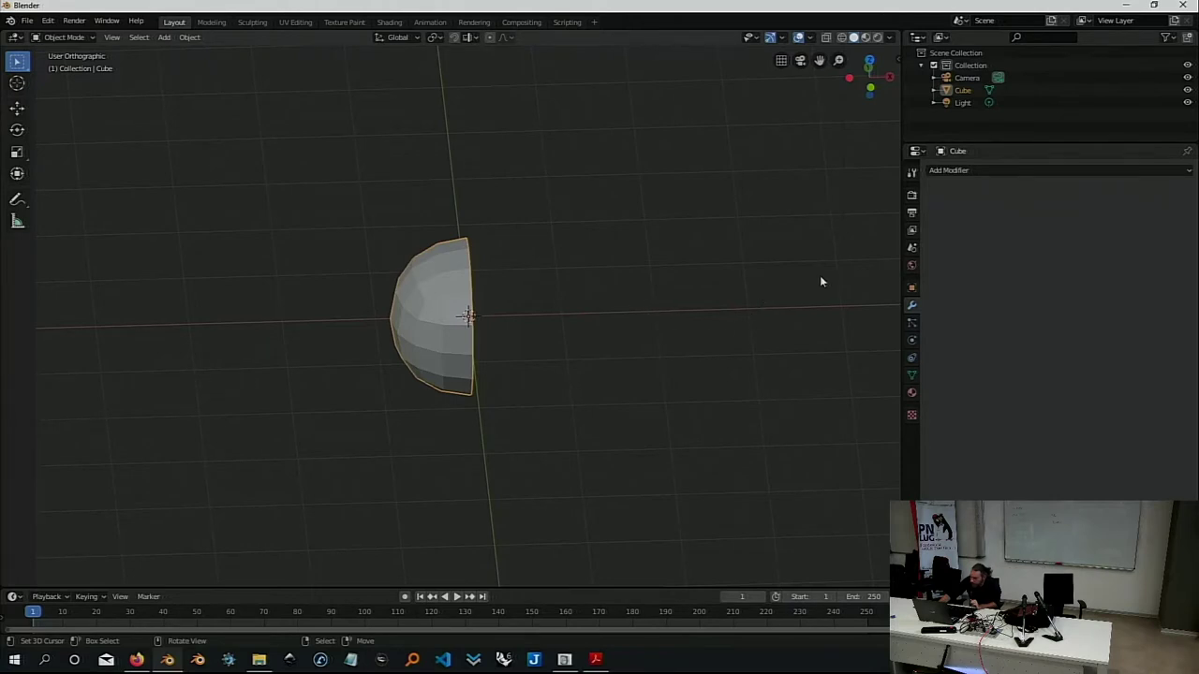
Add a Mirror modifier on the X axis to the half sphere
{"action": "middle_click_drag", "start_coordinate": [609, 264], "coordinate": [599, 276]}
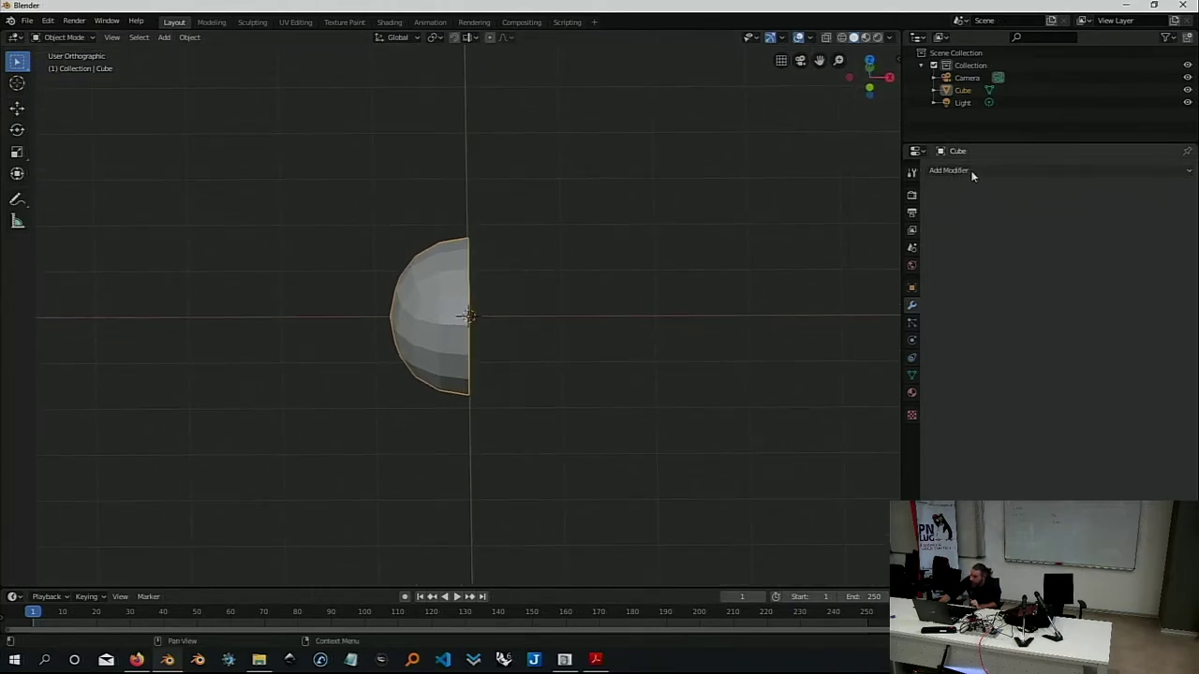
{"action": "left_click", "coordinate": [972, 175]}
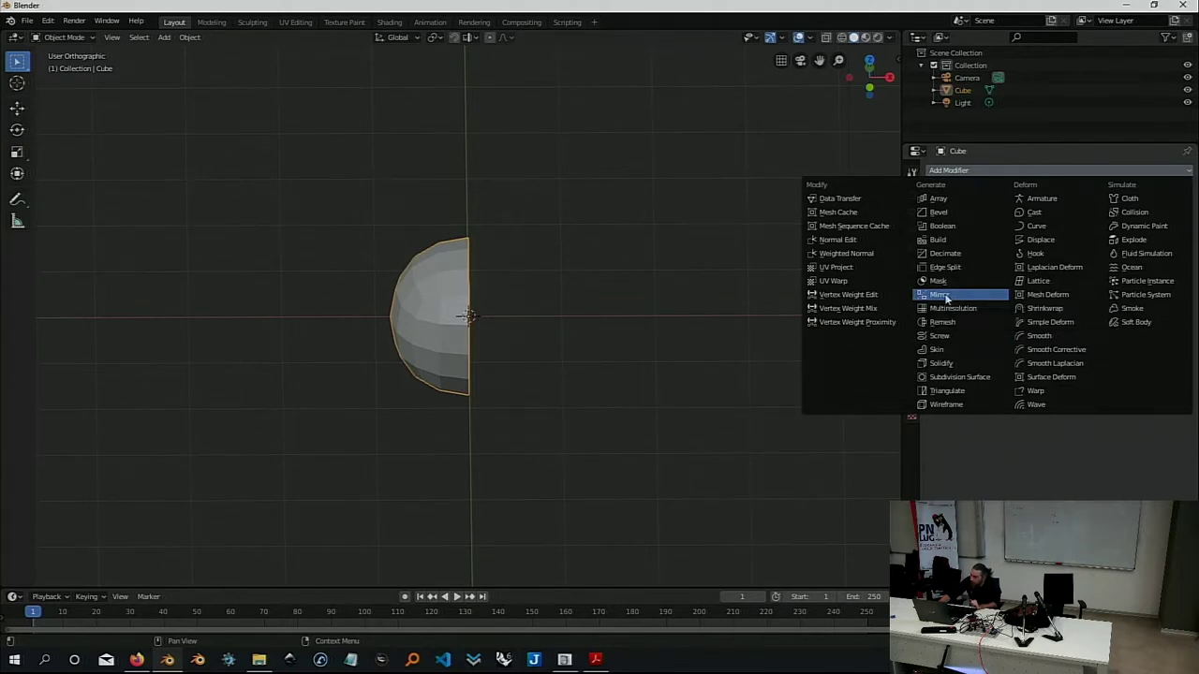
{"action": "left_click", "coordinate": [946, 297]}
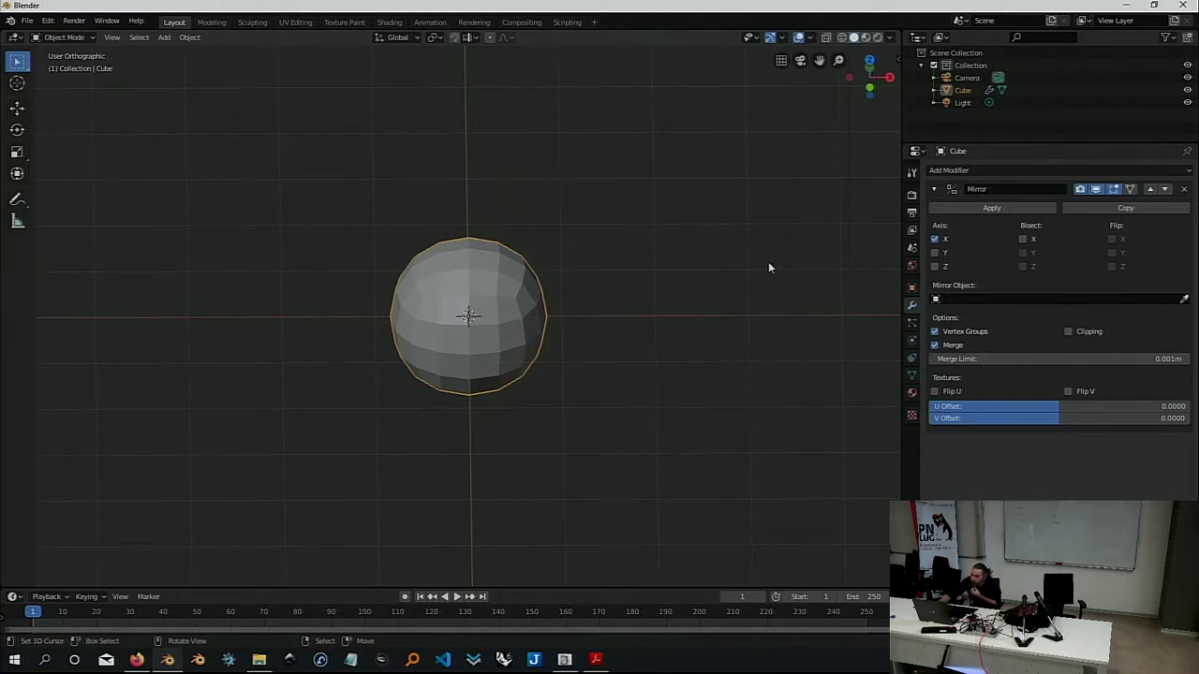
{"action": "mouse_move", "coordinate": [643, 222]}
{"action": "middle_mouse_down"}
{"action": "mouse_move", "coordinate": [639, 265]}
{"action": "mouse_move", "coordinate": [654, 283]}
{"action": "middle_mouse_up"}
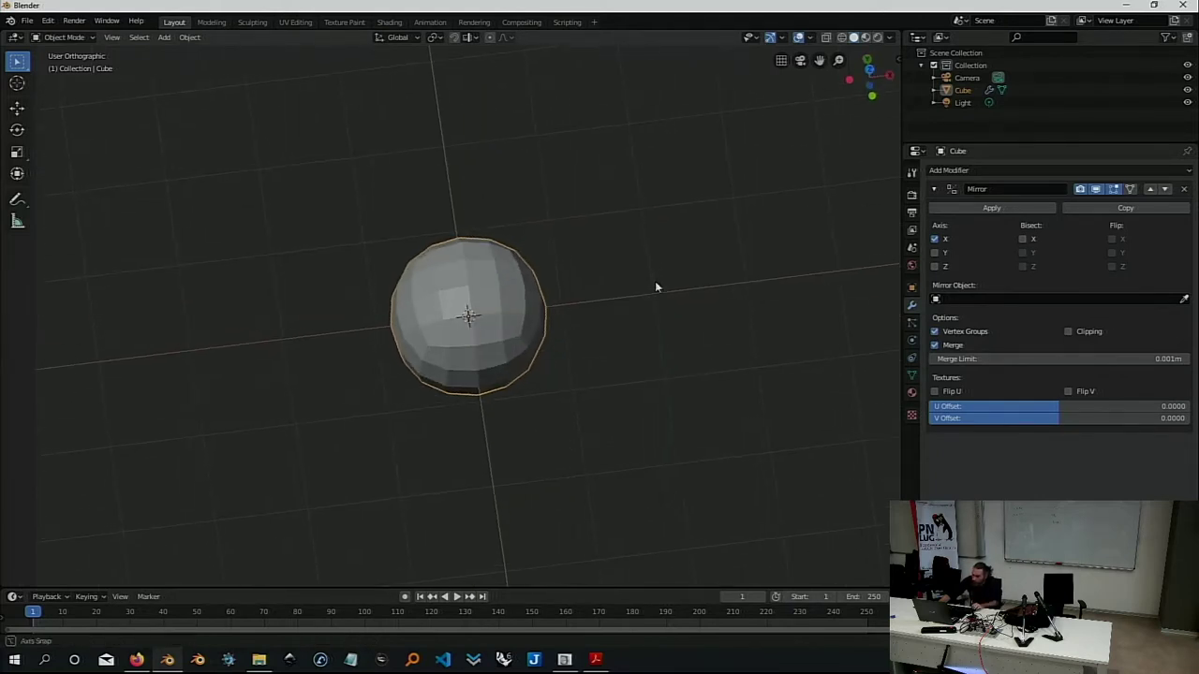
{"action": "left_click", "coordinate": [935, 240]}
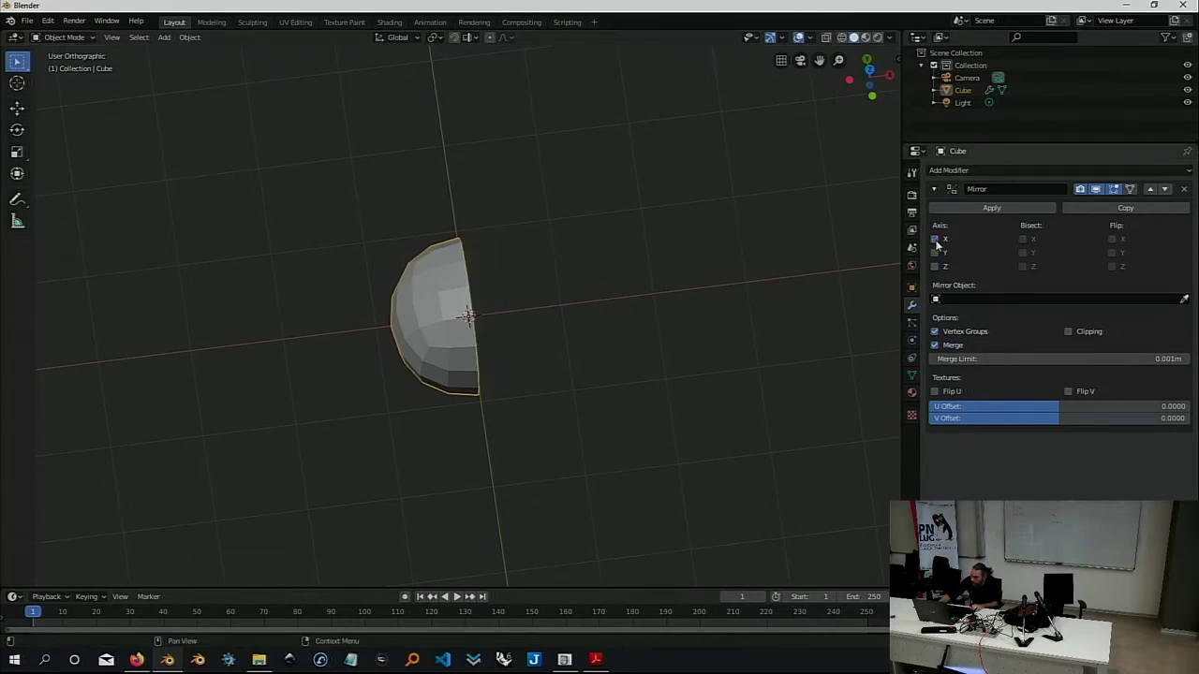
{"action": "left_click", "coordinate": [935, 240]}
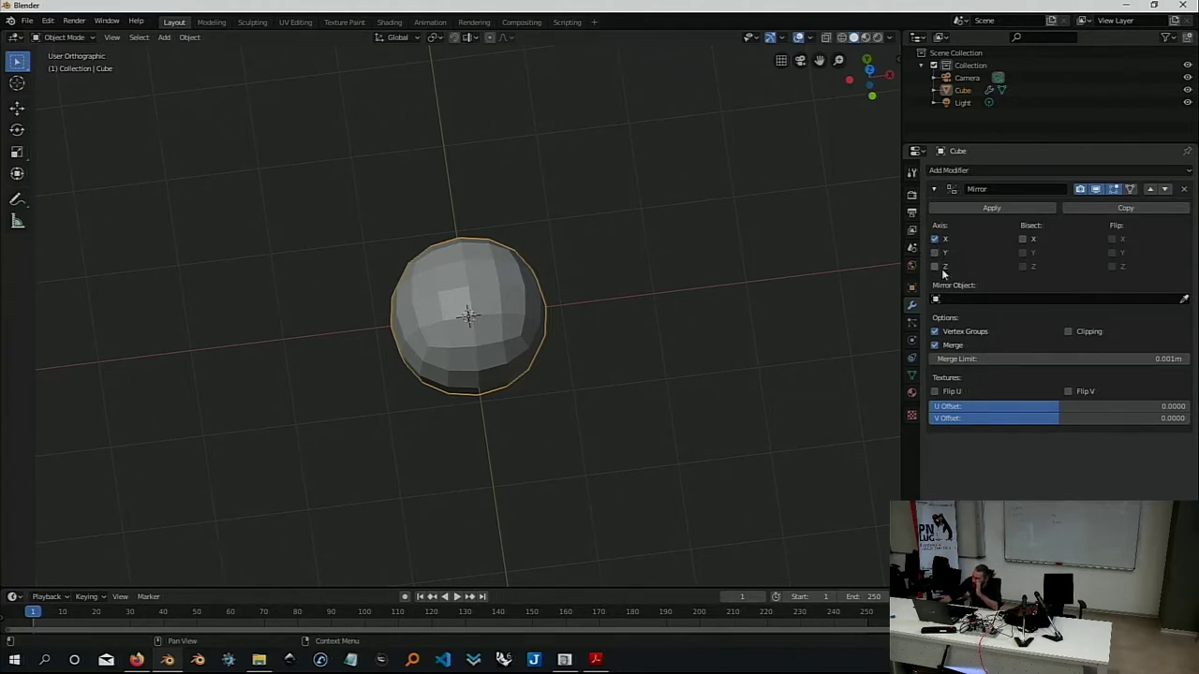
{"action": "mouse_move", "coordinate": [640, 352]}
{"action": "middle_mouse_down"}
{"action": "mouse_move", "coordinate": [530, 325]}
{"action": "mouse_move", "coordinate": [471, 354]}
{"action": "middle_mouse_up"}
{"action": "left_click", "coordinate": [934, 239]}
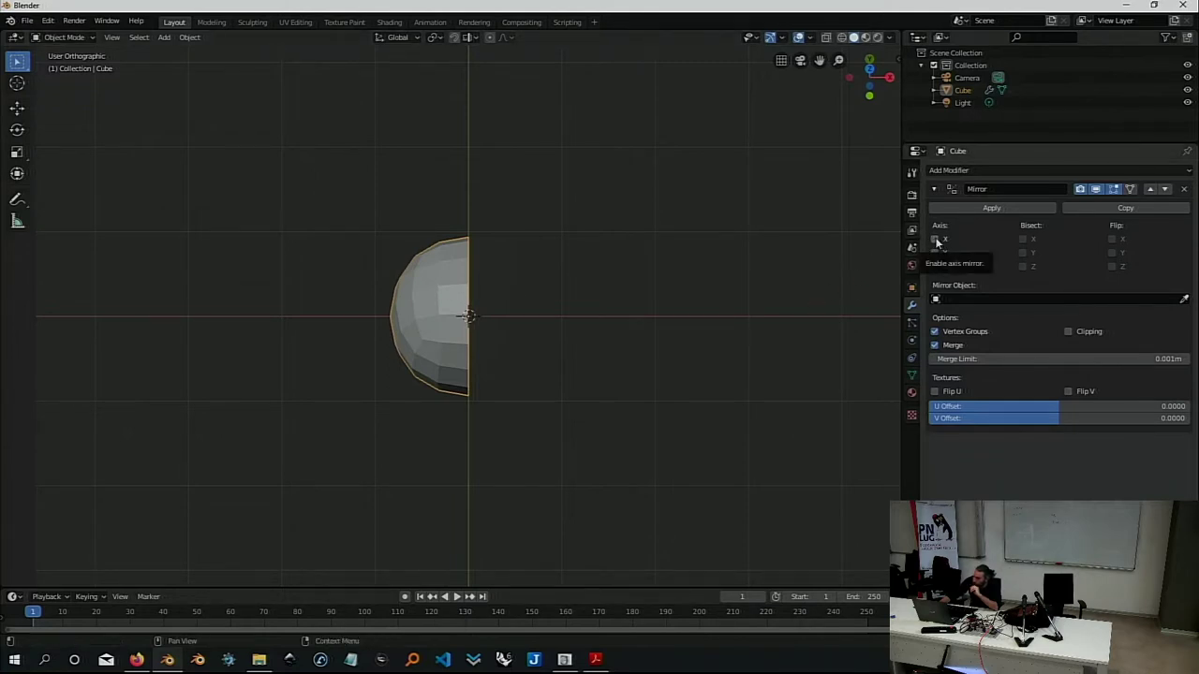
{"action": "left_click", "coordinate": [934, 240]}
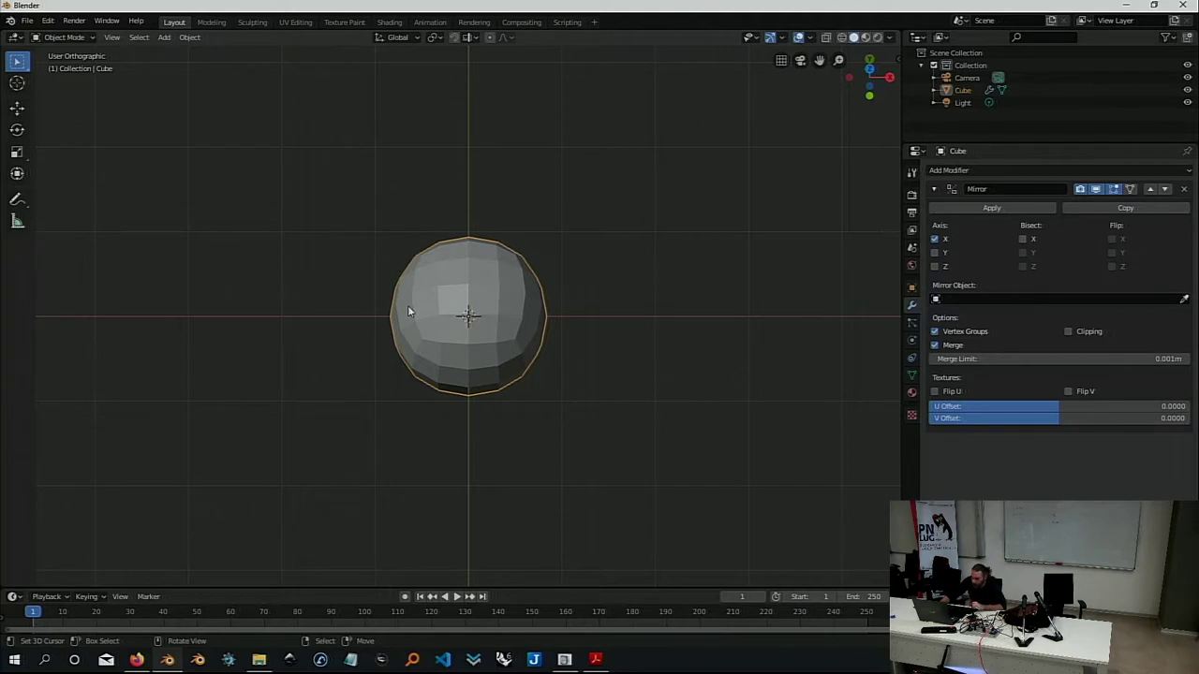
Enter Edit Mode on the mirrored sphere and try two proportional-editing moves, cancelling both
{"action": "left_click", "coordinate": [69, 39]}
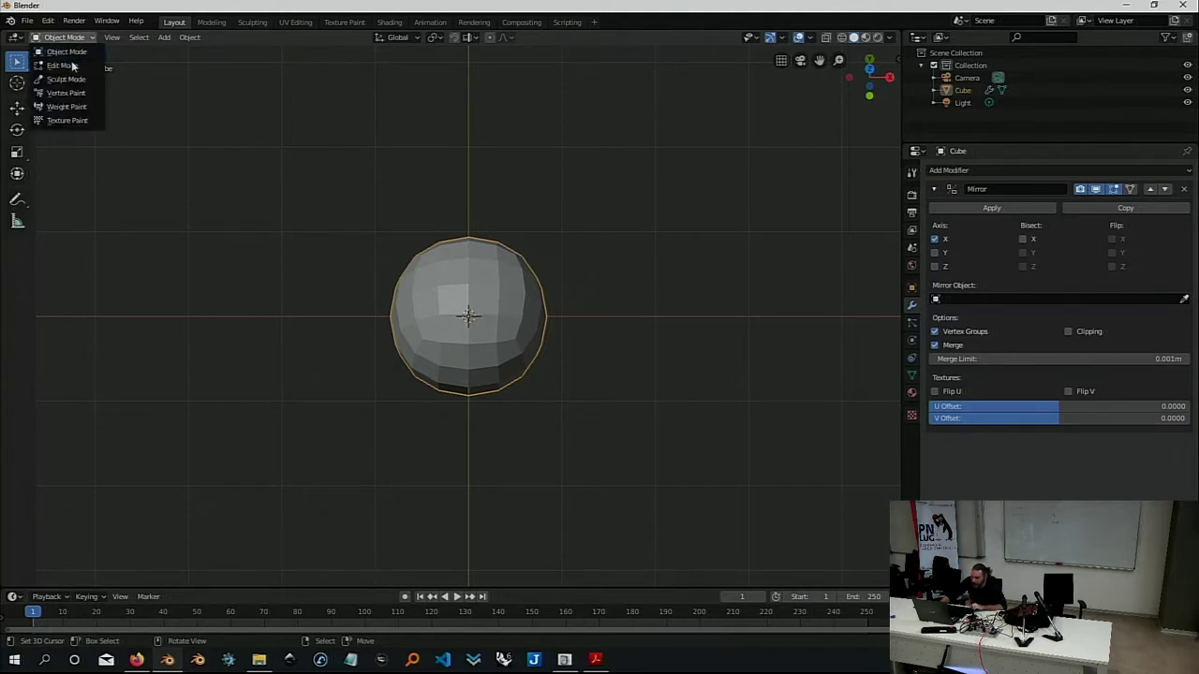
{"action": "left_click", "coordinate": [72, 68]}
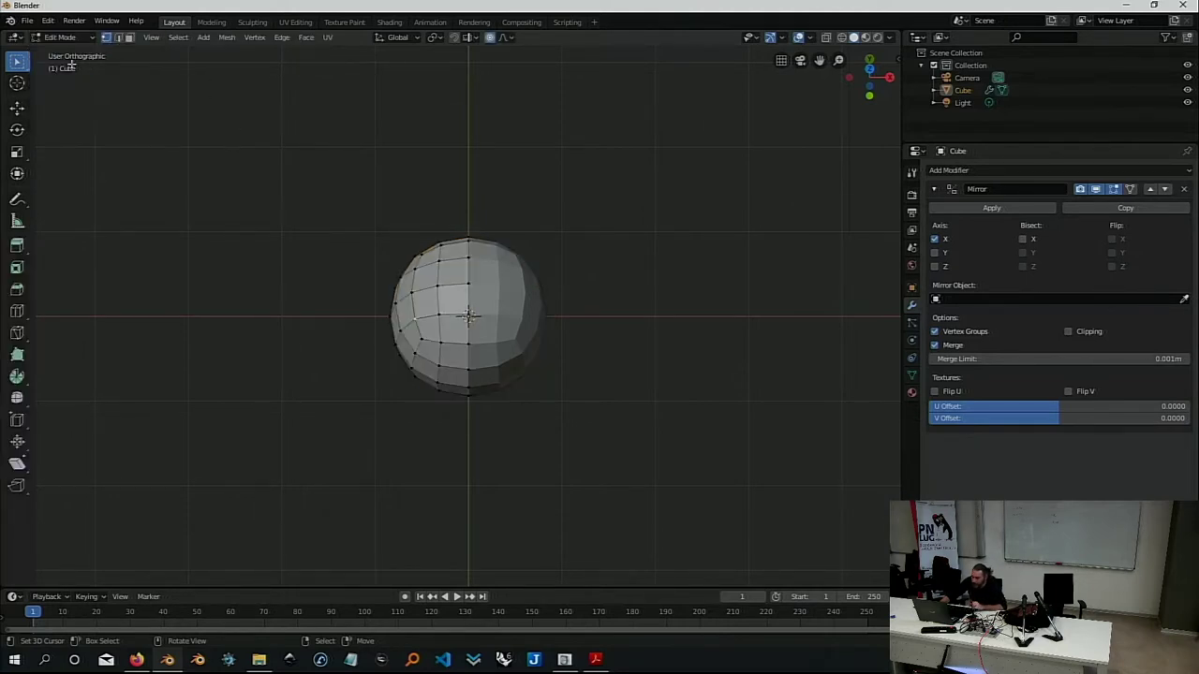
{"action": "mouse_move", "coordinate": [342, 309]}
{"action": "middle_mouse_down"}
{"action": "mouse_move", "coordinate": [356, 272]}
{"action": "mouse_move", "coordinate": [408, 286]}
{"action": "middle_mouse_up"}
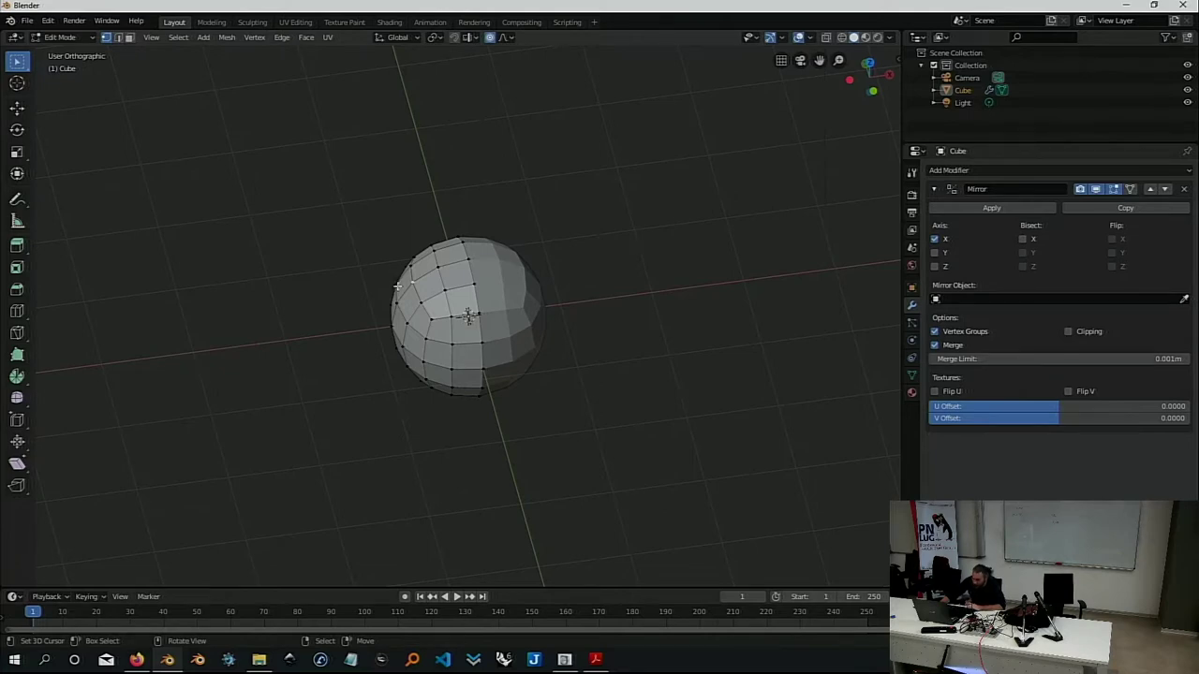
{"action": "key", "text": "g"}
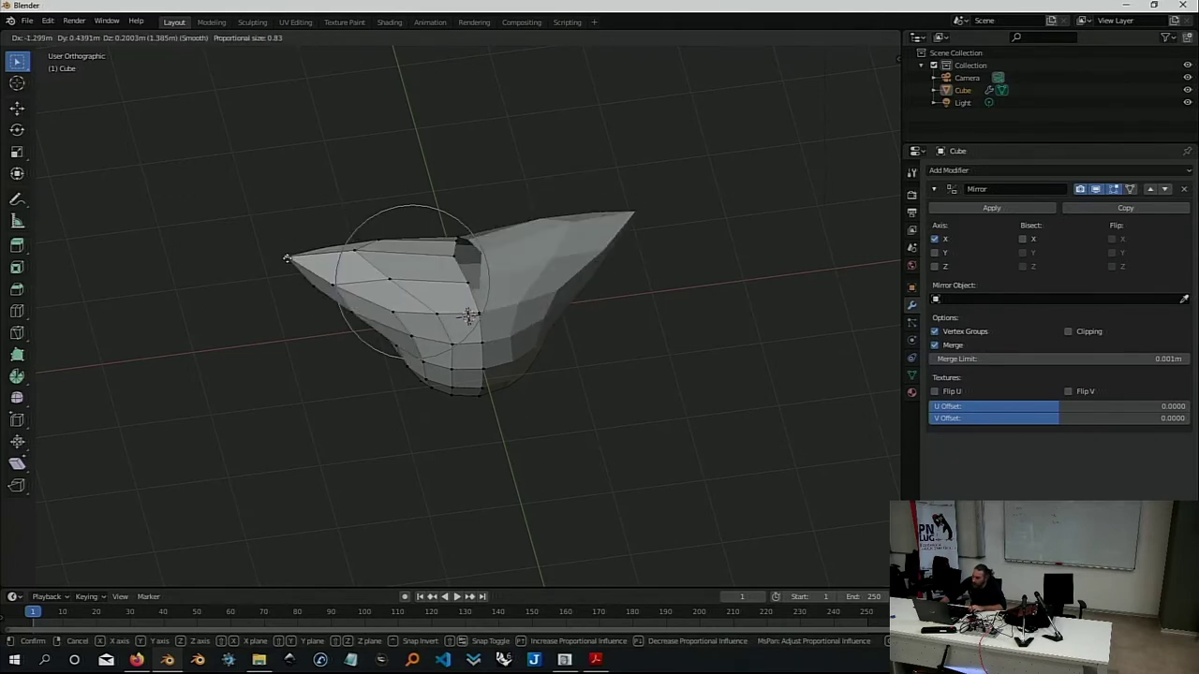
{"action": "right_click", "coordinate": [287, 259]}
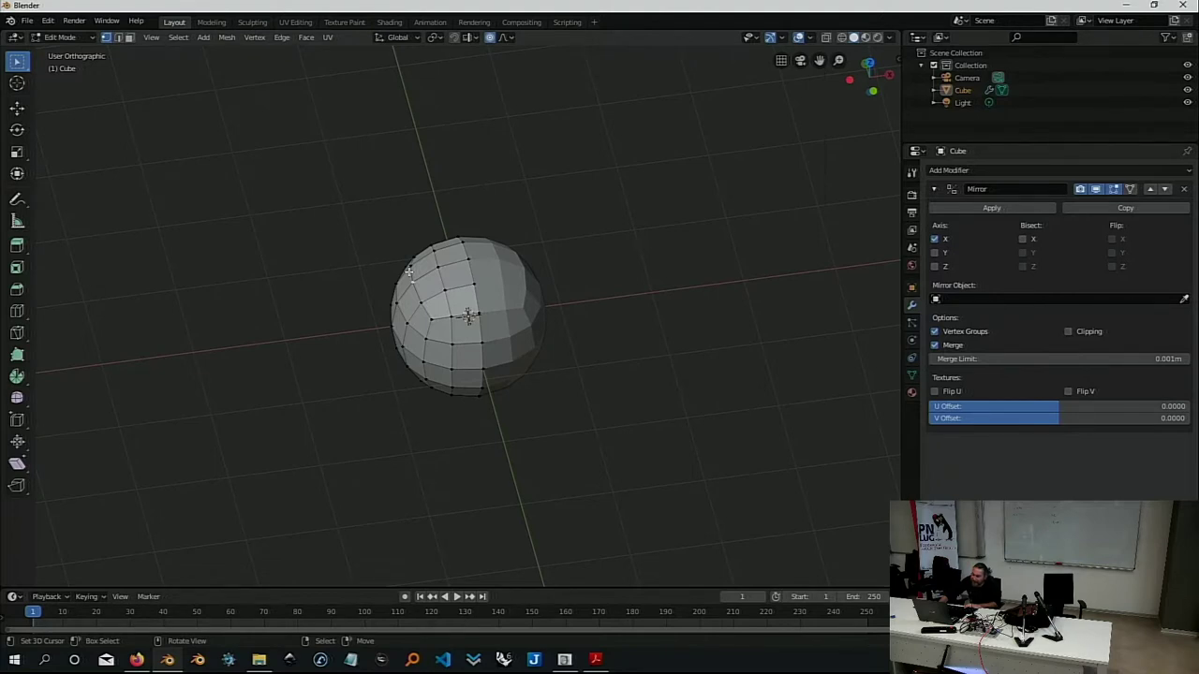
{"action": "key", "text": "g"}
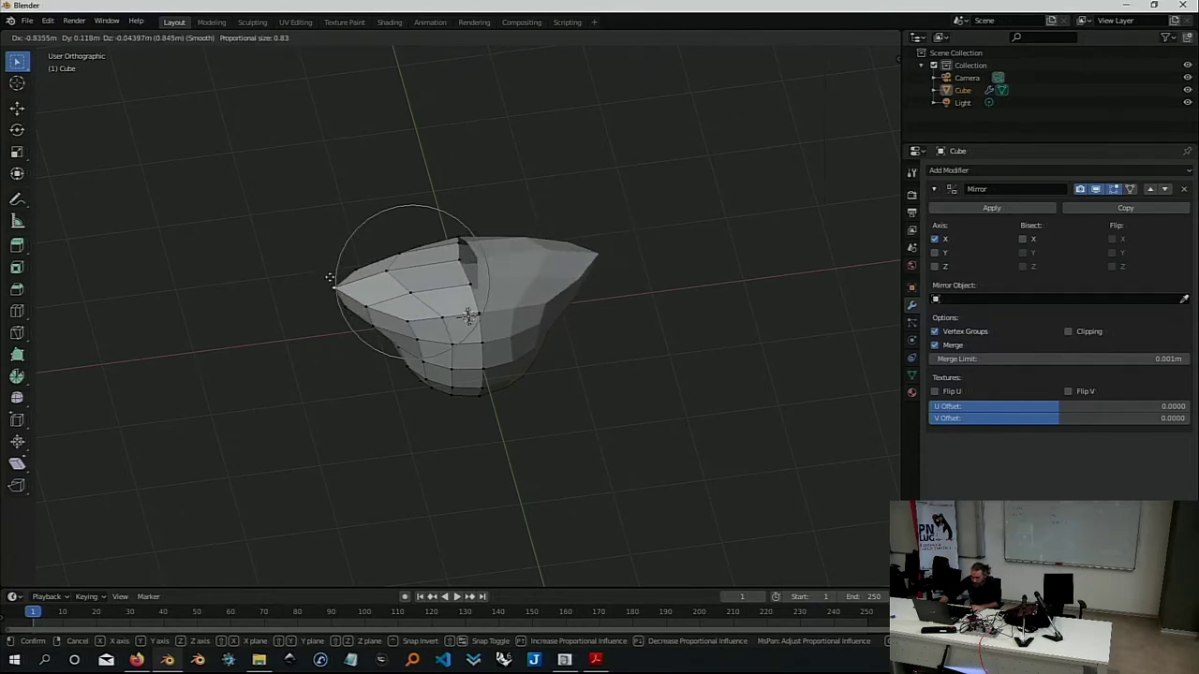
{"action": "key", "text": "Escape"}
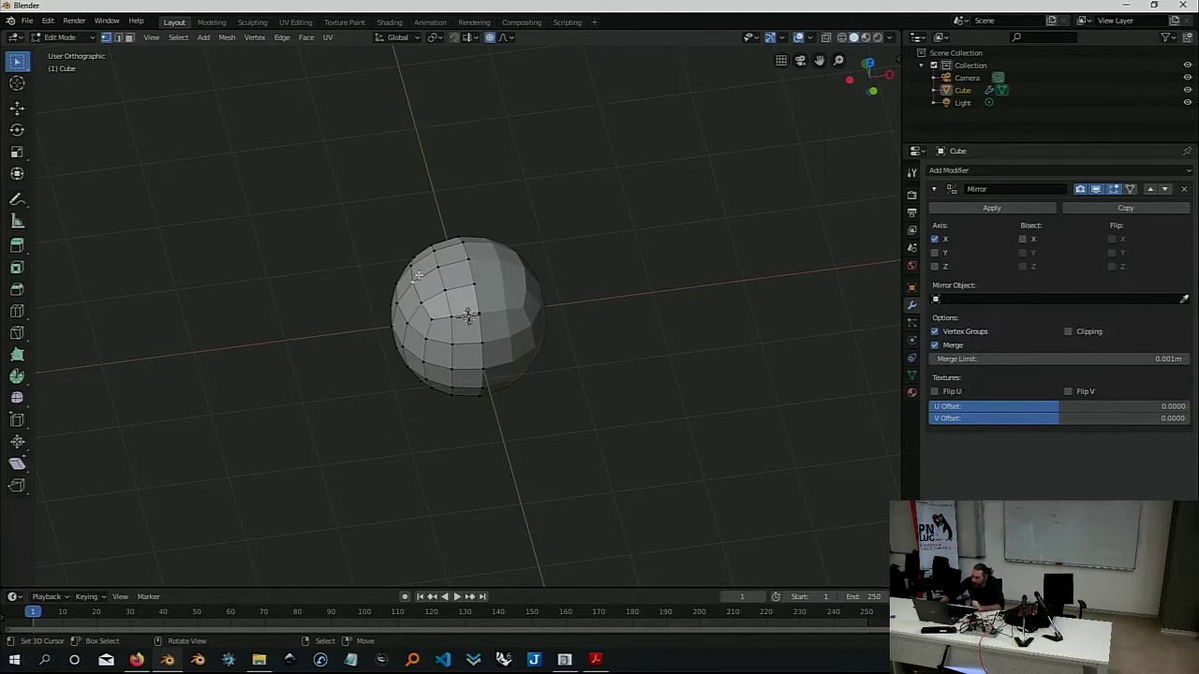
Test proportional vertex pulls with Mirror clipping on, cancelling each so the sphere stays round
{"action": "mouse_move", "coordinate": [413, 280]}
{"action": "left_mouse_down"}
{"action": "mouse_move", "coordinate": [302, 253]}
{"action": "mouse_move", "coordinate": [222, 273]}
{"action": "left_mouse_up"}
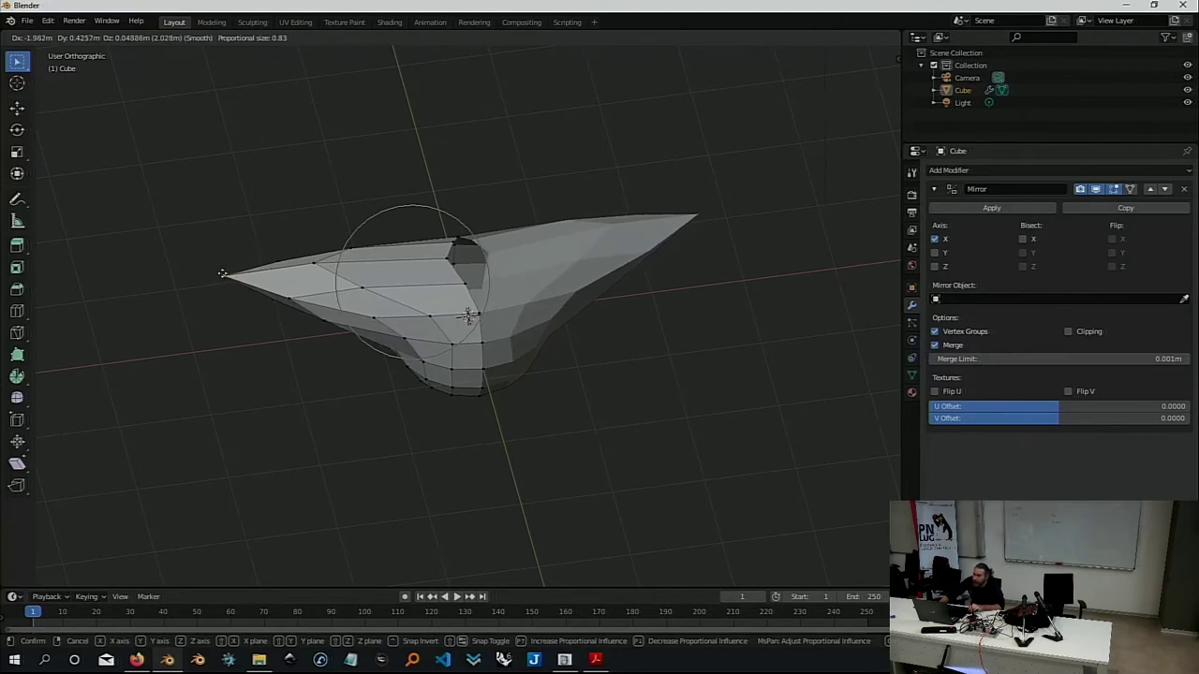
{"action": "right_click", "coordinate": [222, 273]}
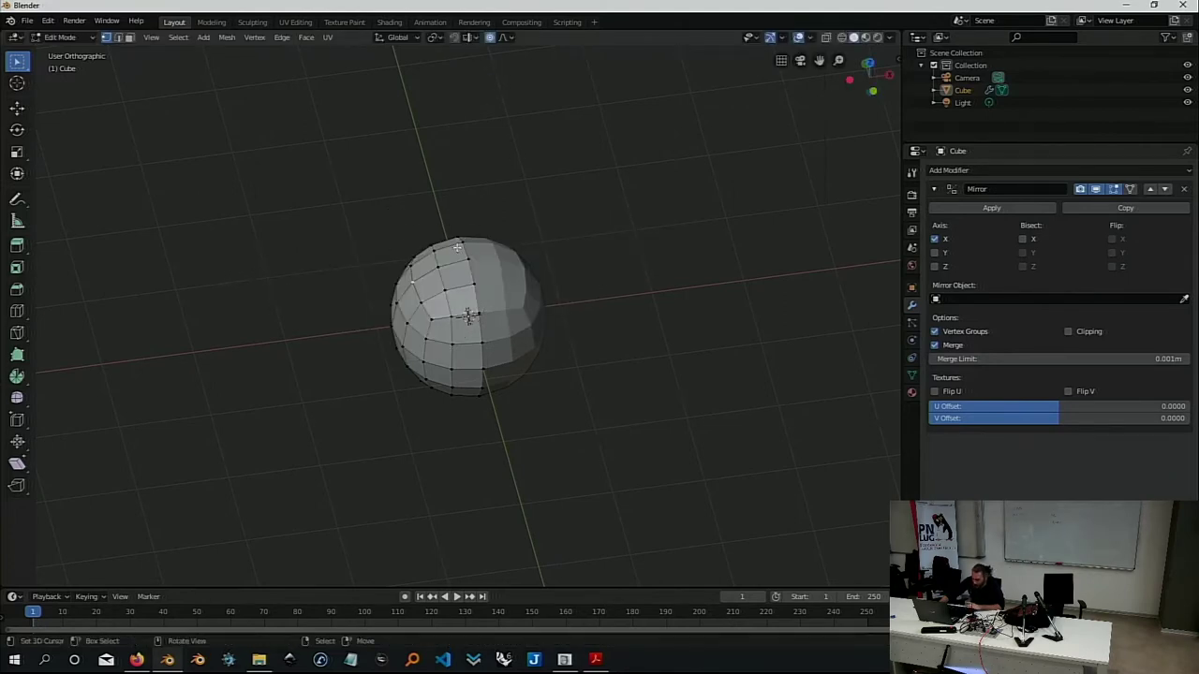
{"action": "key", "text": "g"}
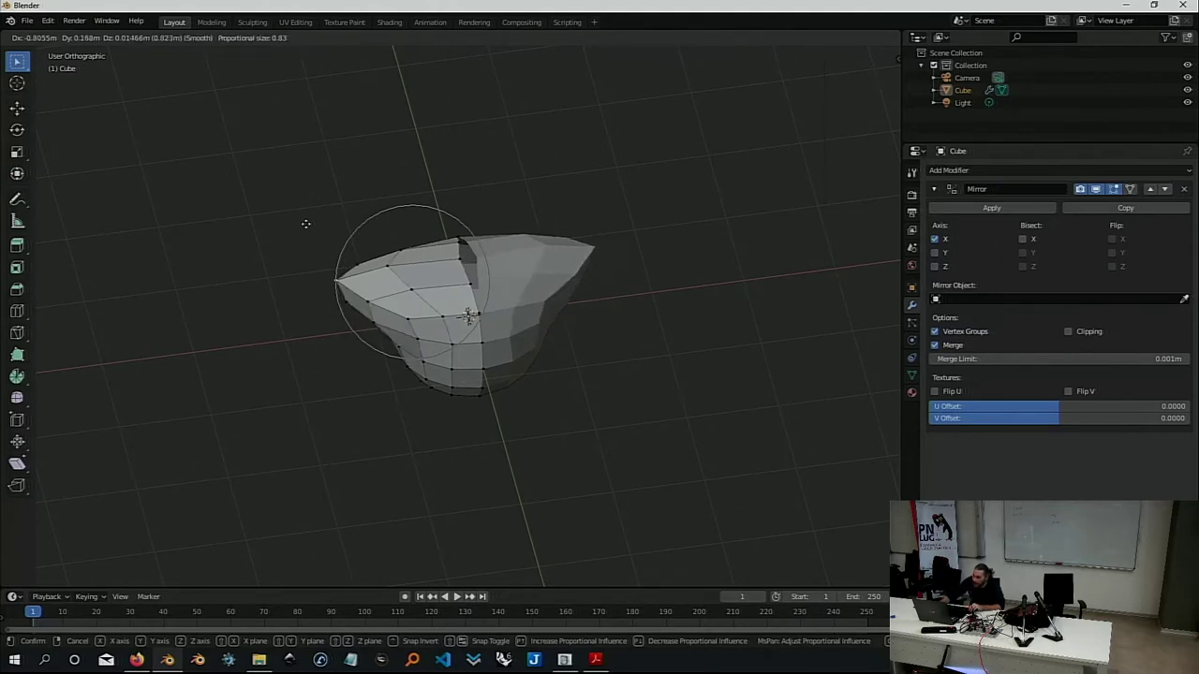
{"action": "right_click", "coordinate": [306, 224]}
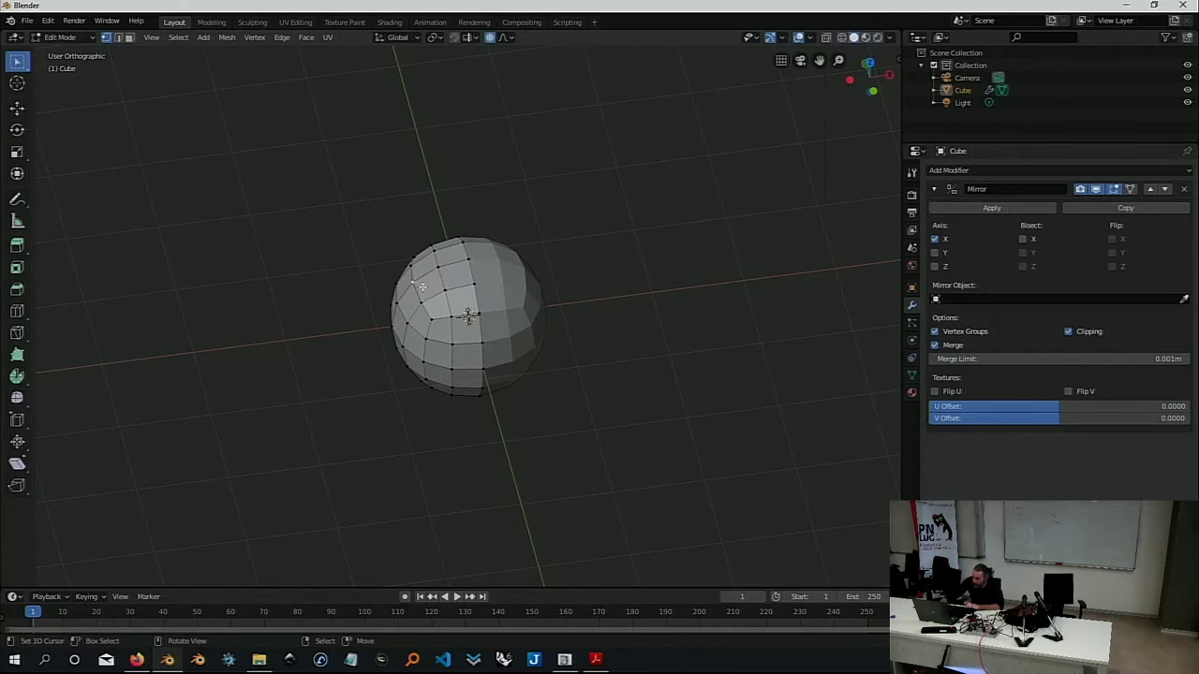
{"action": "key", "text": "g"}
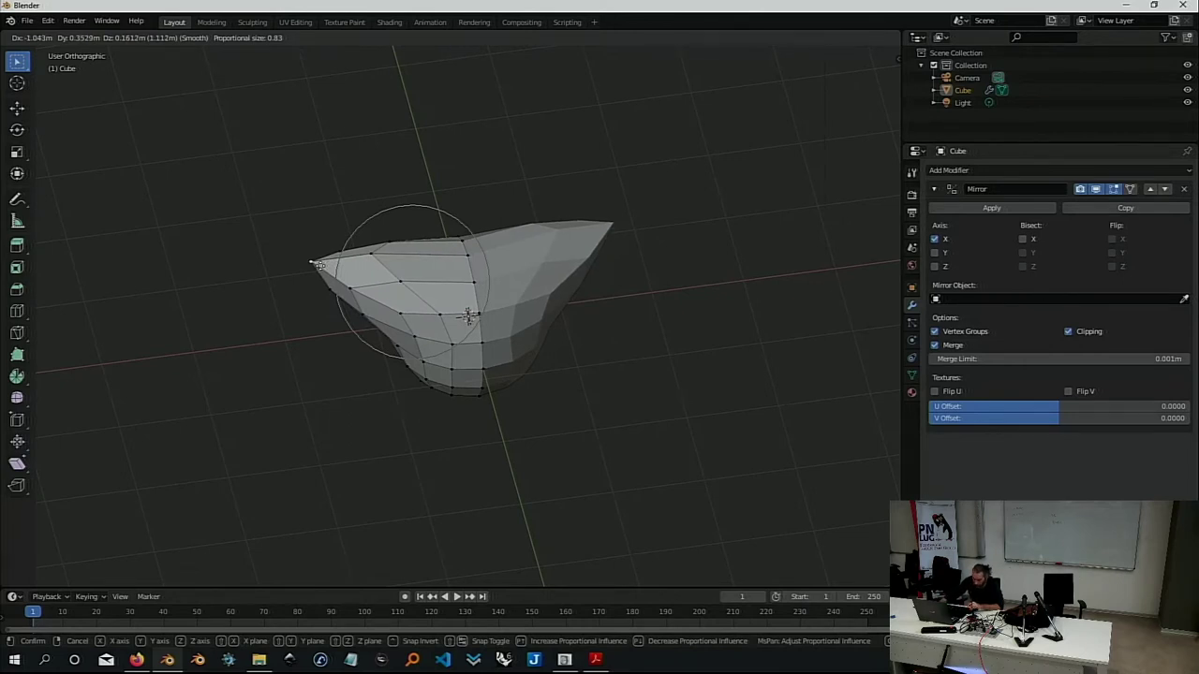
{"action": "key", "text": "Escape"}
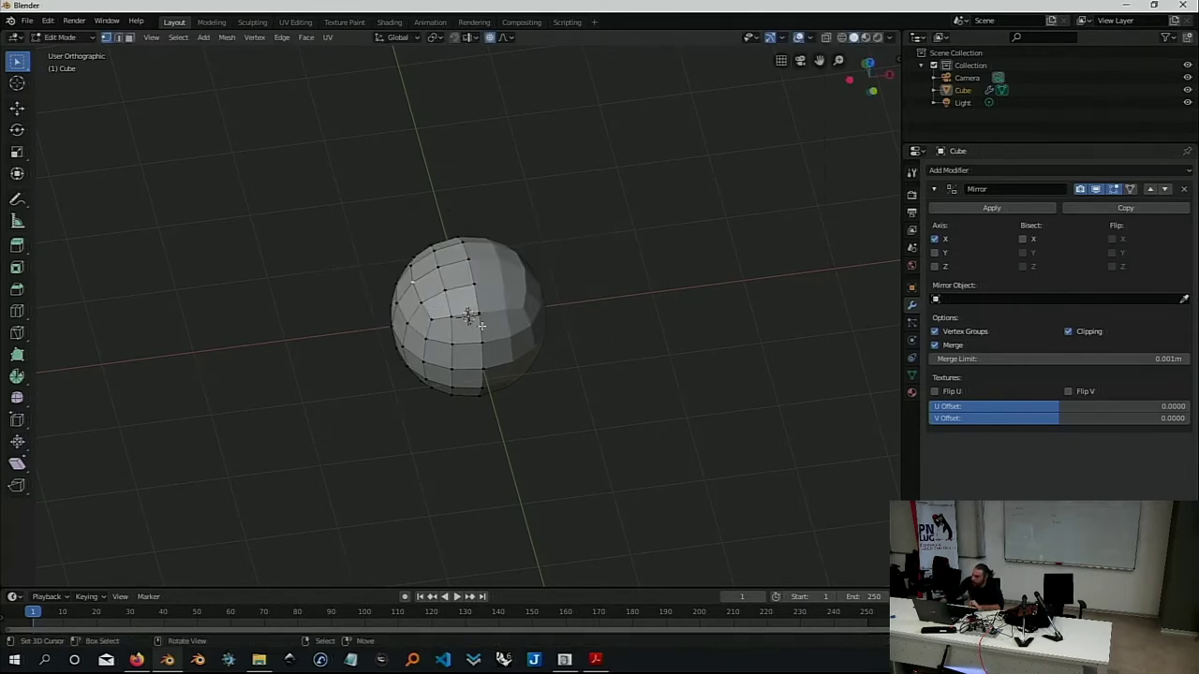
Switch to Face select mode and select one face near the front centre of the sphere
{"action": "mouse_move", "coordinate": [500, 329]}
{"action": "middle_mouse_down"}
{"action": "mouse_move", "coordinate": [471, 313]}
{"action": "mouse_move", "coordinate": [480, 284]}
{"action": "middle_mouse_up"}
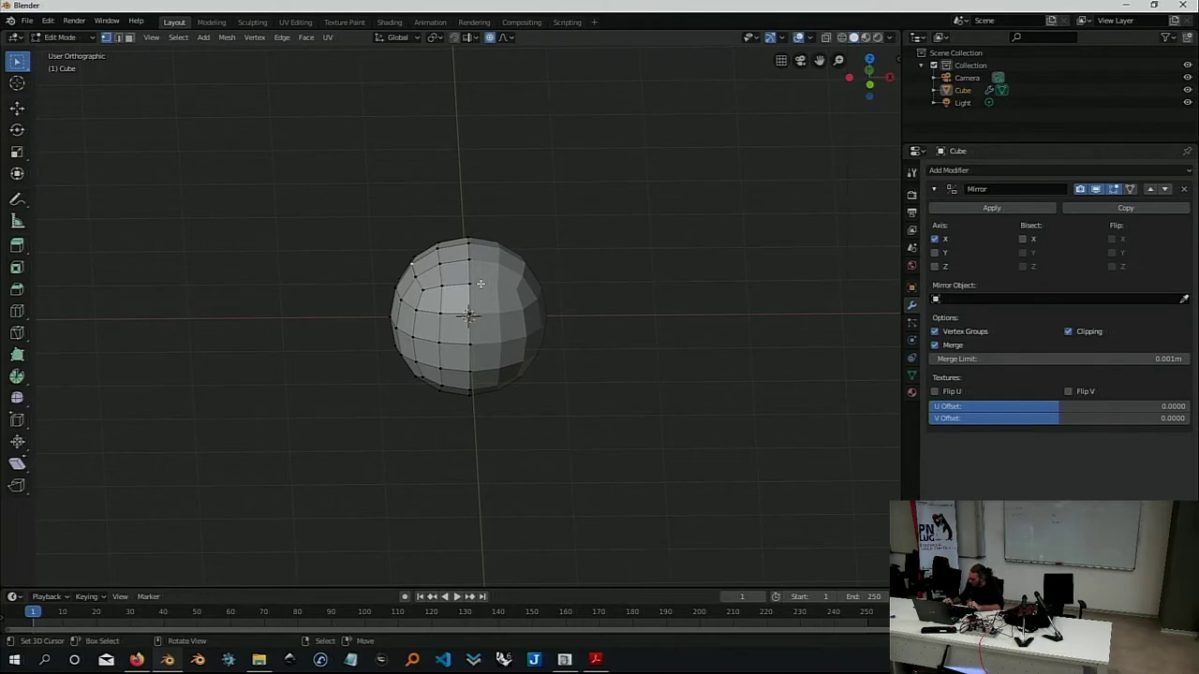
{"action": "key", "text": "KP_1"}
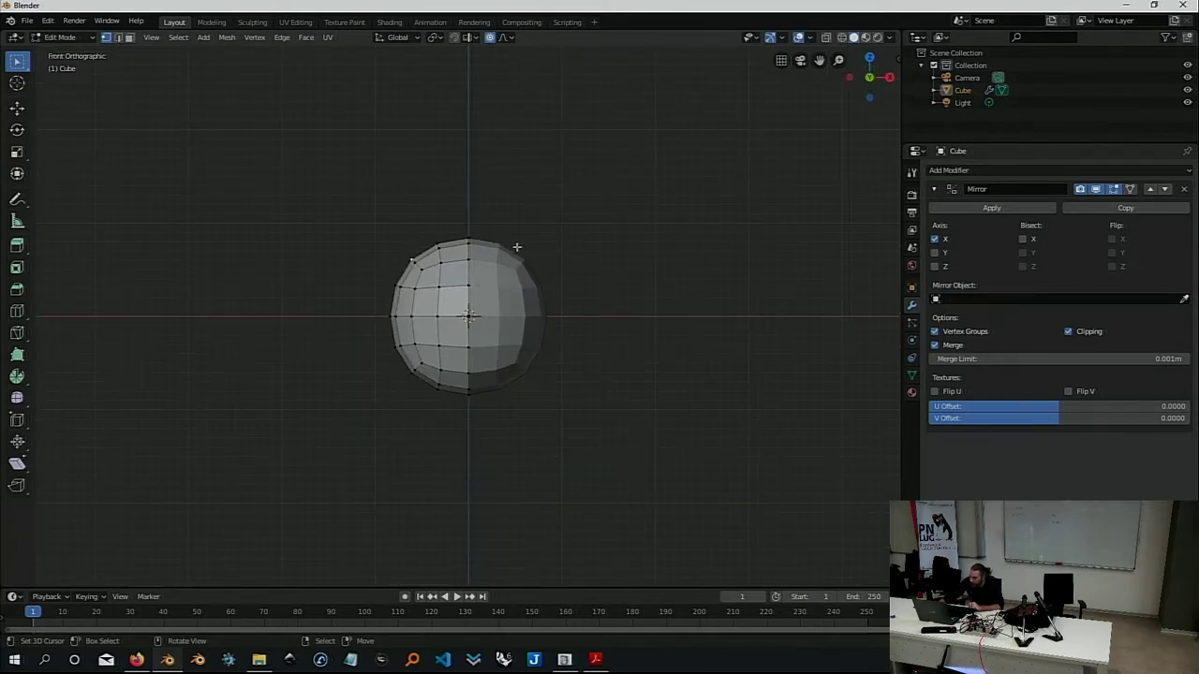
{"action": "middle_click_drag", "start_coordinate": [461, 279], "coordinate": [535, 289]}
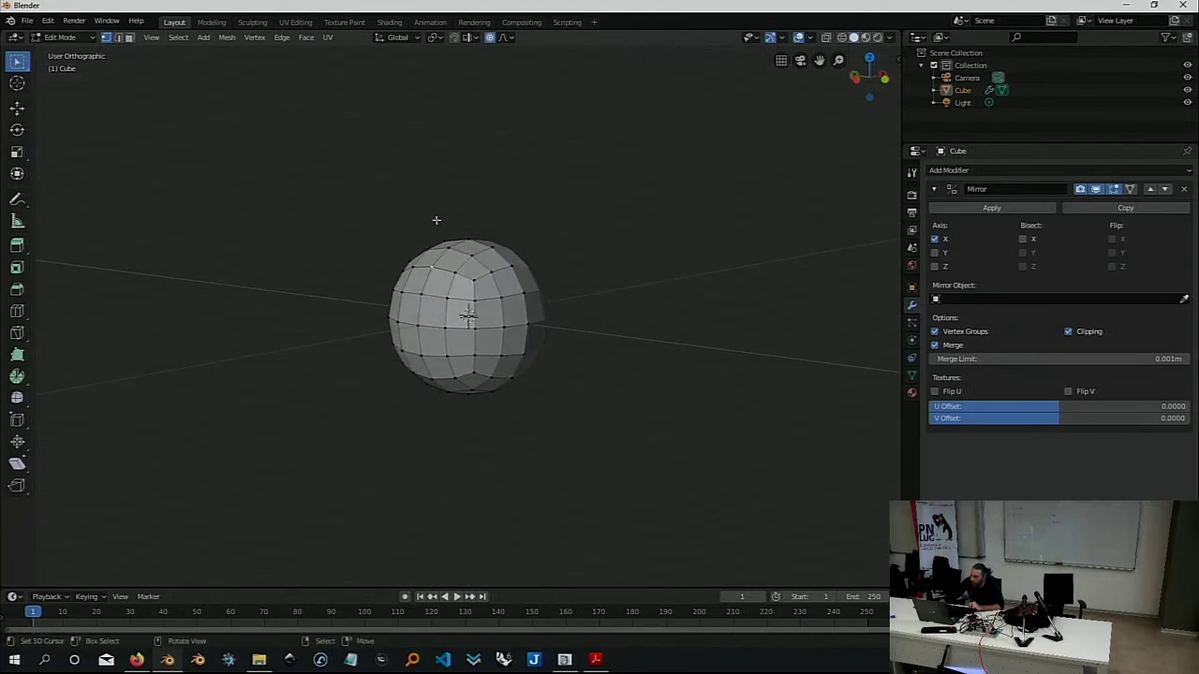
{"action": "left_click", "coordinate": [130, 40]}
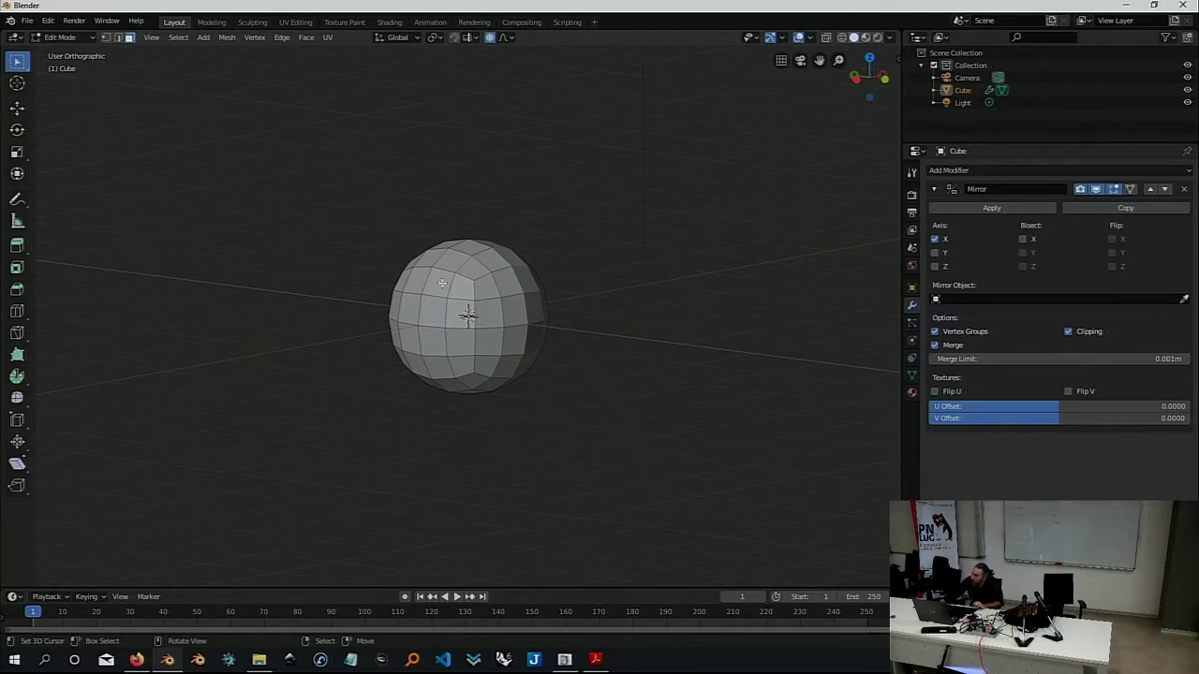
{"action": "mouse_move", "coordinate": [449, 310]}
{"action": "middle_mouse_down"}
{"action": "mouse_move", "coordinate": [465, 321]}
{"action": "mouse_move", "coordinate": [446, 292]}
{"action": "mouse_move", "coordinate": [432, 314]}
{"action": "mouse_move", "coordinate": [444, 325]}
{"action": "middle_mouse_up"}
{"action": "scroll", "coordinate": [459, 314], "scroll_direction": "up", "scroll_amount": 2}
{"action": "left_click", "coordinate": [444, 325]}
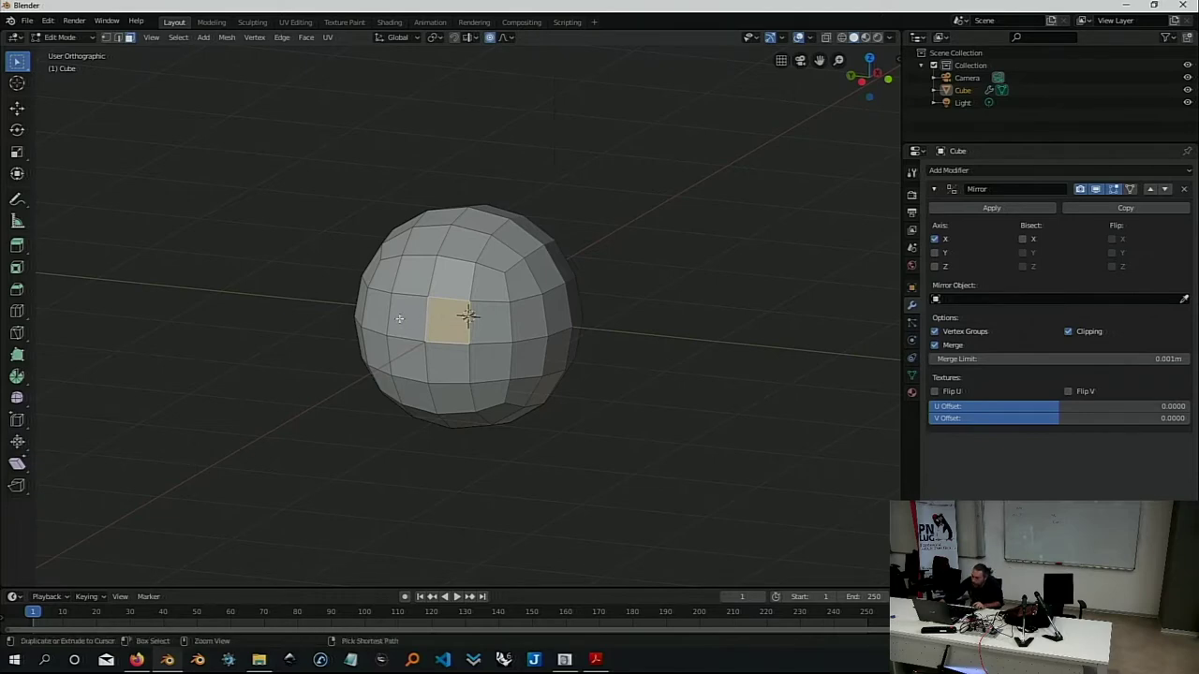
Try selecting three side faces, then clear the face selection
{"action": "left_click", "coordinate": [403, 316], "text": "ctrl"}
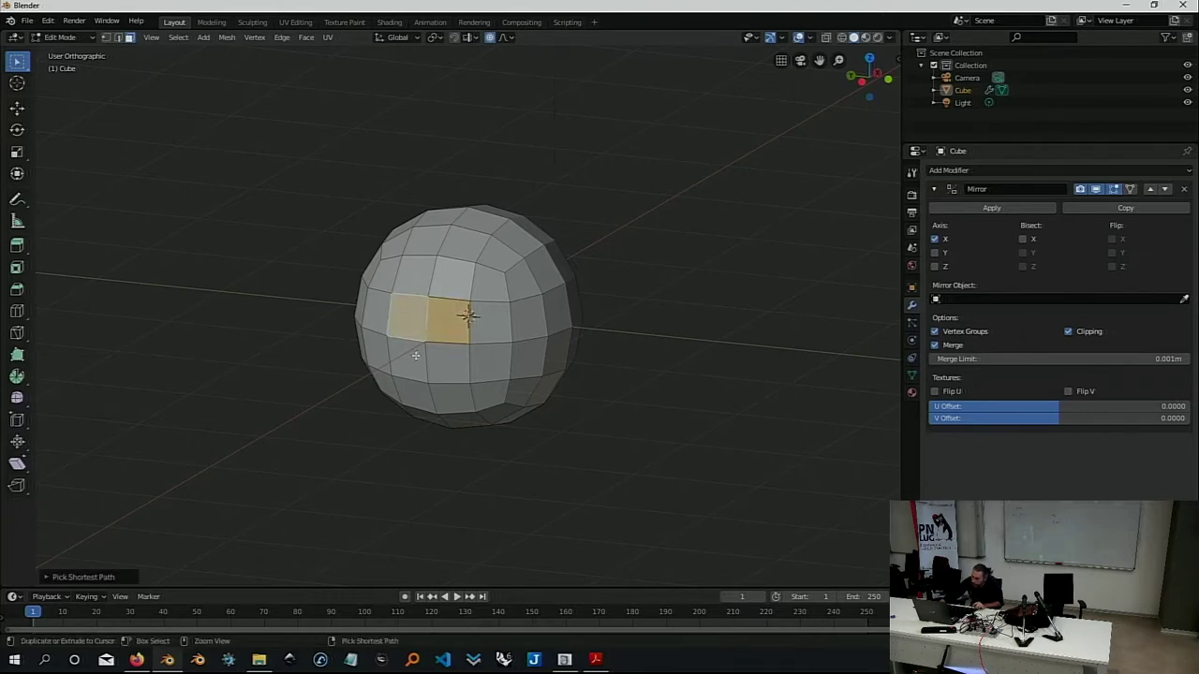
{"action": "left_click", "coordinate": [415, 357], "text": "ctrl"}
{"action": "left_click", "coordinate": [453, 347], "text": "ctrl"}
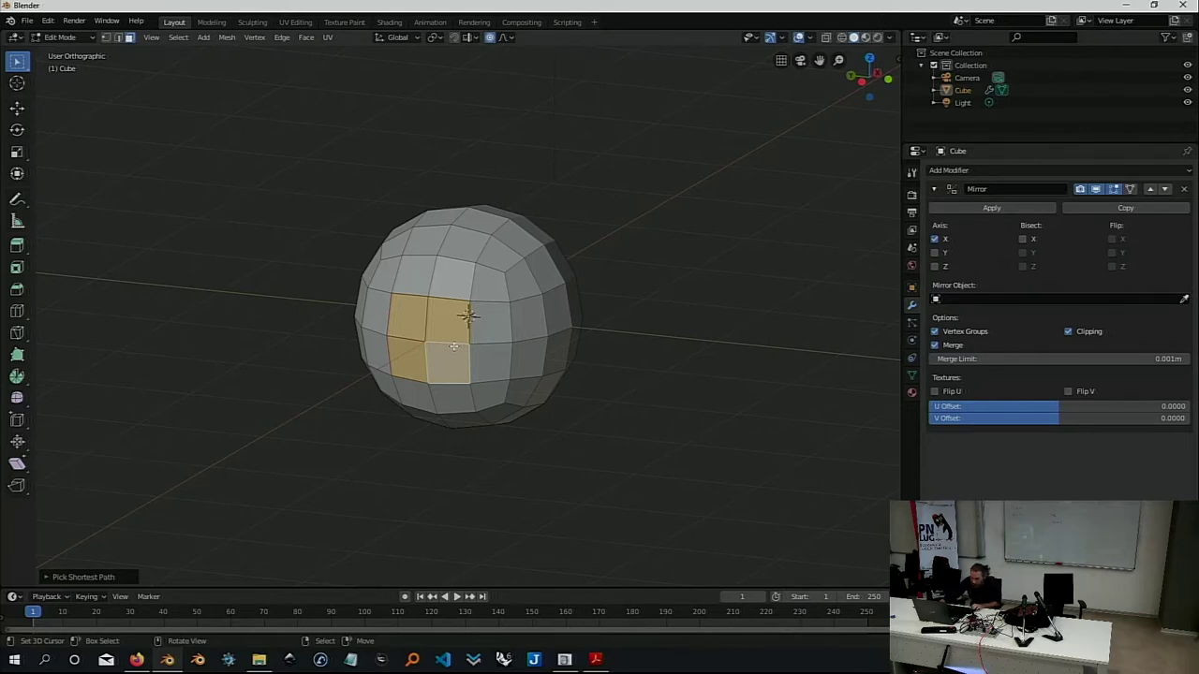
{"action": "key", "text": "alt+a"}
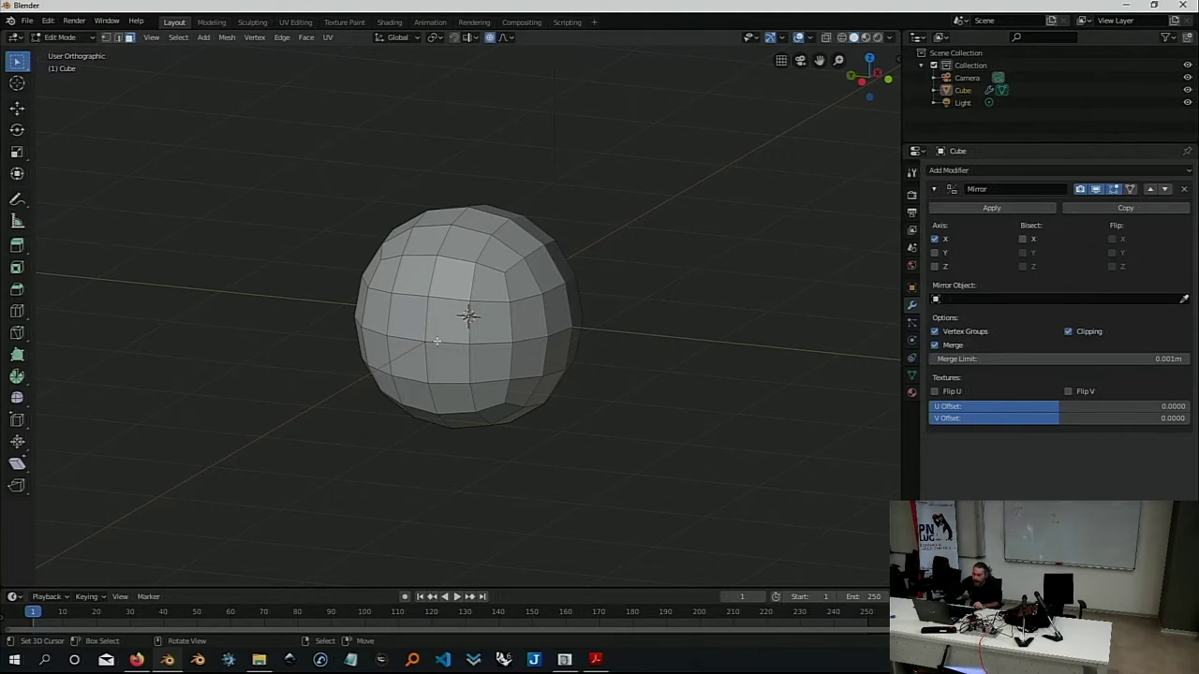
Pick one side face and add three neighbours to form a 2x2 block
{"action": "middle_click_drag", "start_coordinate": [485, 324], "coordinate": [469, 316]}
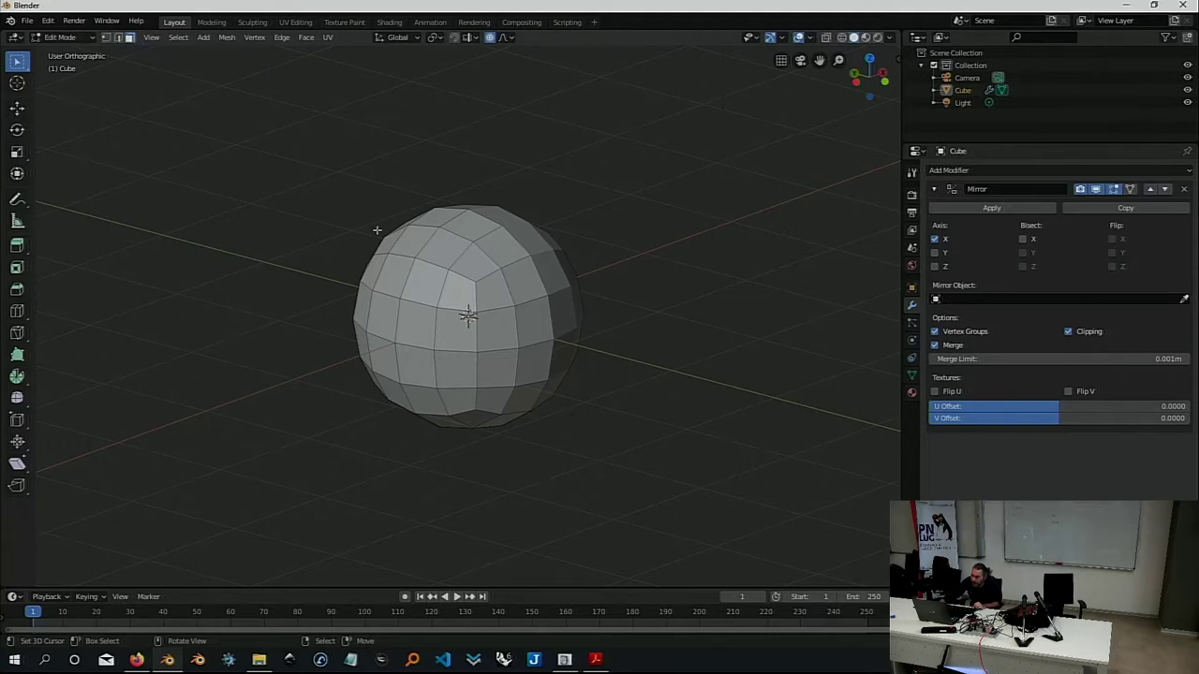
{"action": "mouse_move", "coordinate": [413, 284]}
{"action": "middle_mouse_down"}
{"action": "mouse_move", "coordinate": [383, 269]}
{"action": "mouse_move", "coordinate": [419, 276]}
{"action": "mouse_move", "coordinate": [449, 328]}
{"action": "middle_mouse_up"}
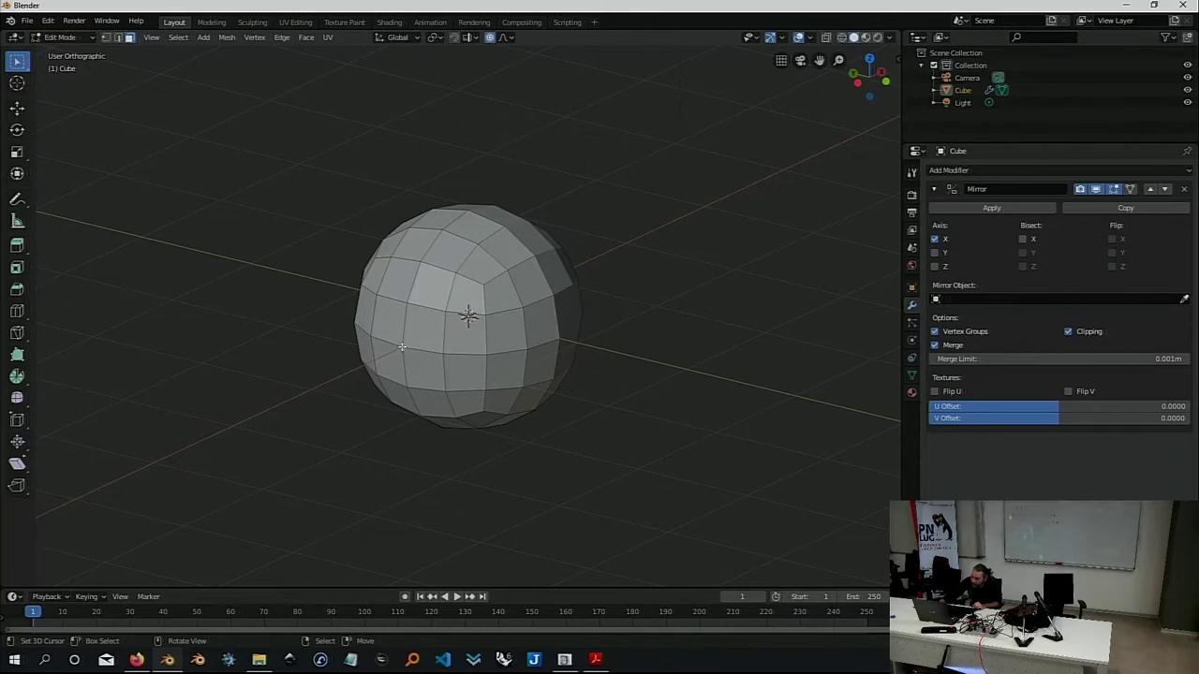
{"action": "middle_click_drag", "start_coordinate": [400, 348], "coordinate": [408, 349]}
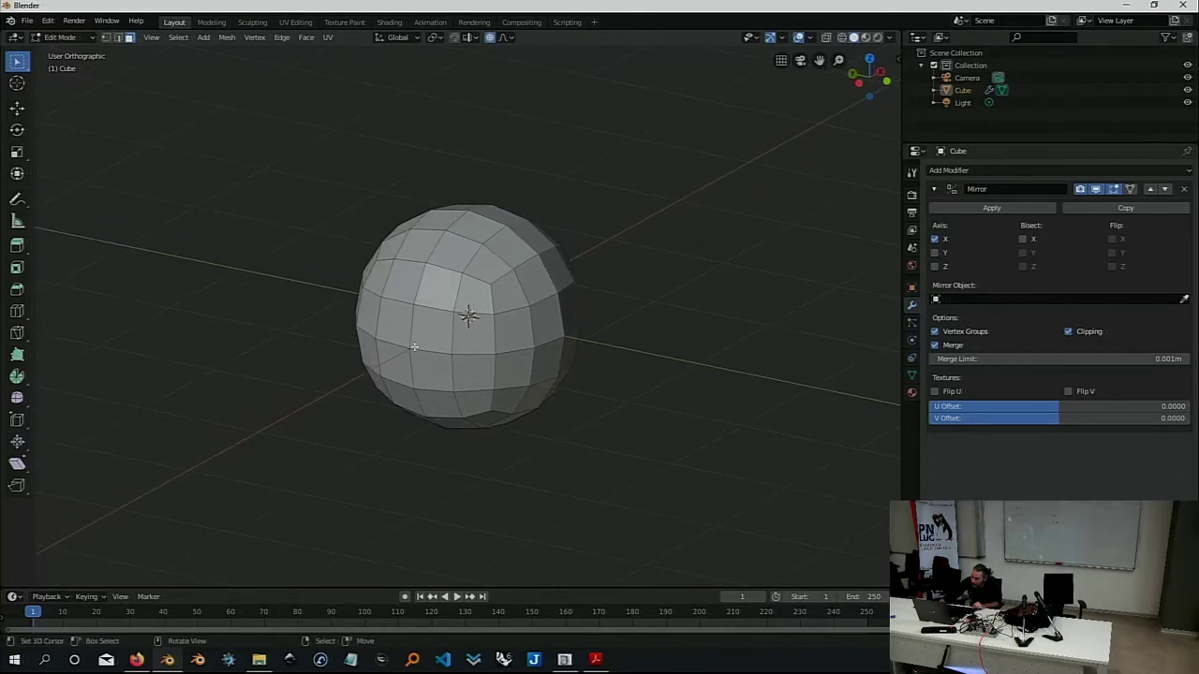
{"action": "left_click", "coordinate": [432, 333]}
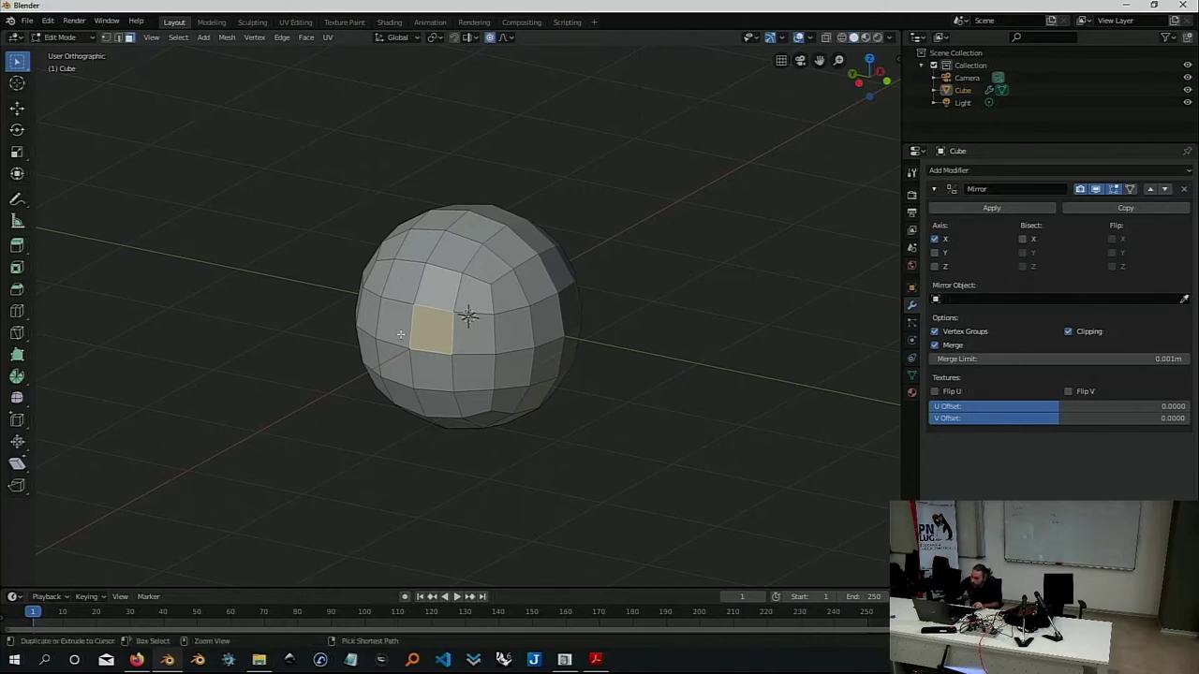
{"action": "left_click", "coordinate": [398, 324], "text": "ctrl"}
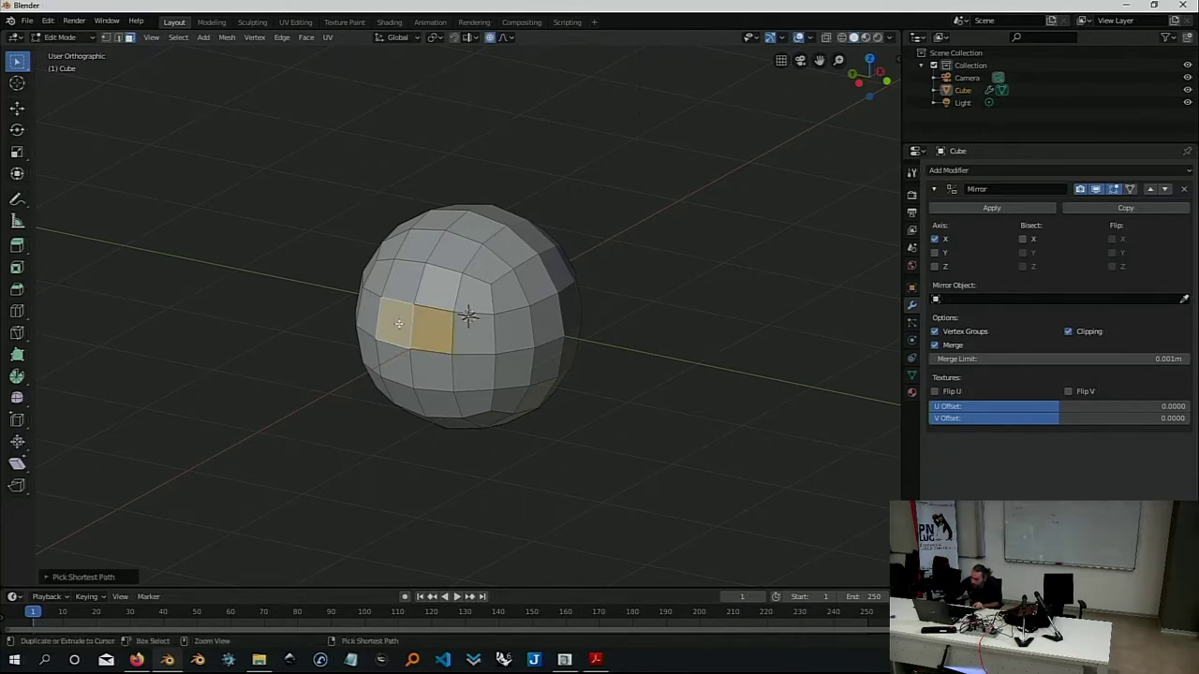
{"action": "left_click", "coordinate": [402, 361], "text": "ctrl"}
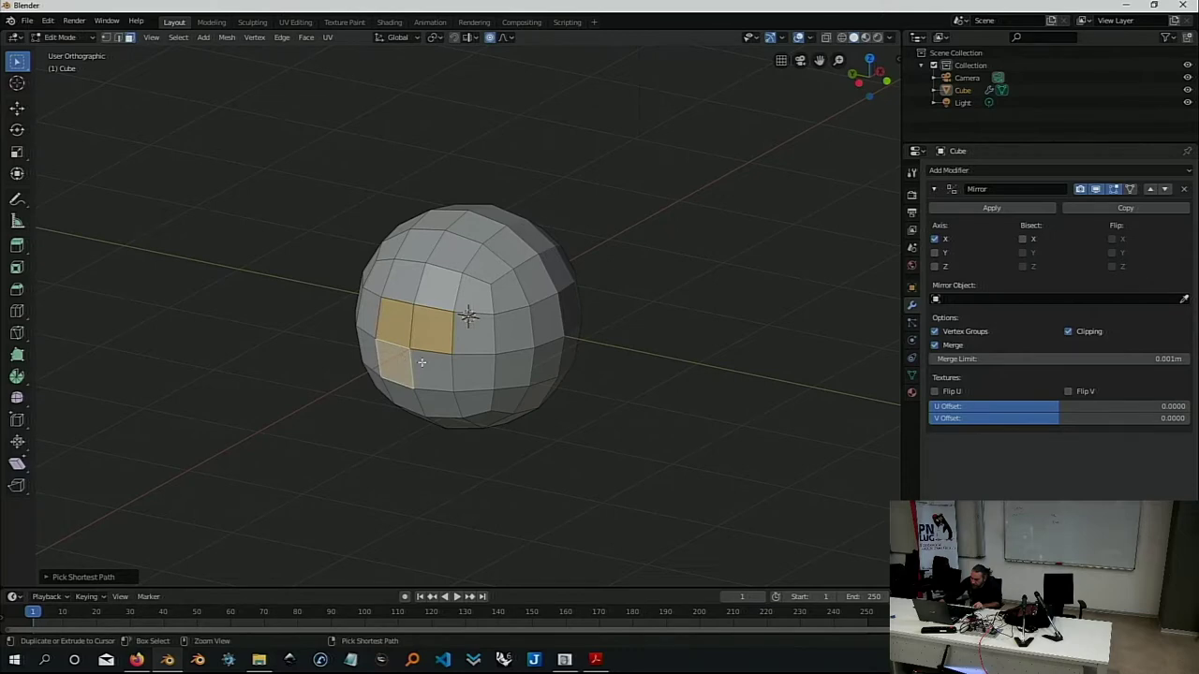
{"action": "left_click", "coordinate": [432, 365], "text": "ctrl"}
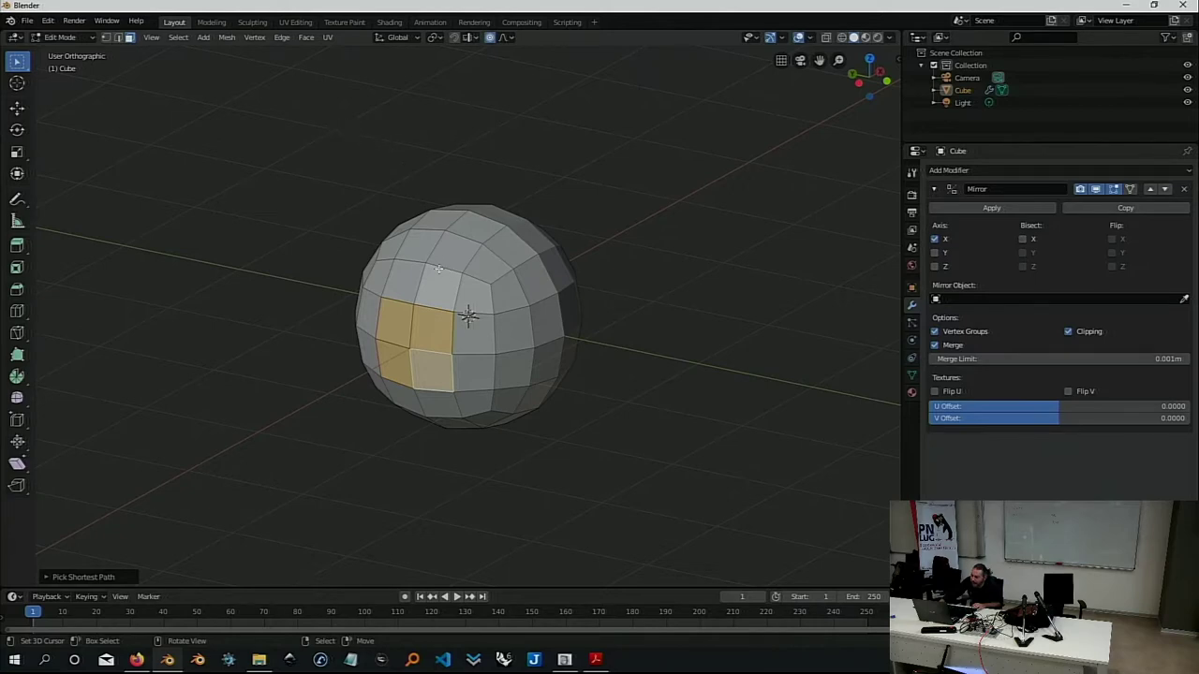
Orbit, zoom and pan the view to inspect the selected four-face block
{"action": "middle_click_drag", "start_coordinate": [439, 269], "coordinate": [409, 271]}
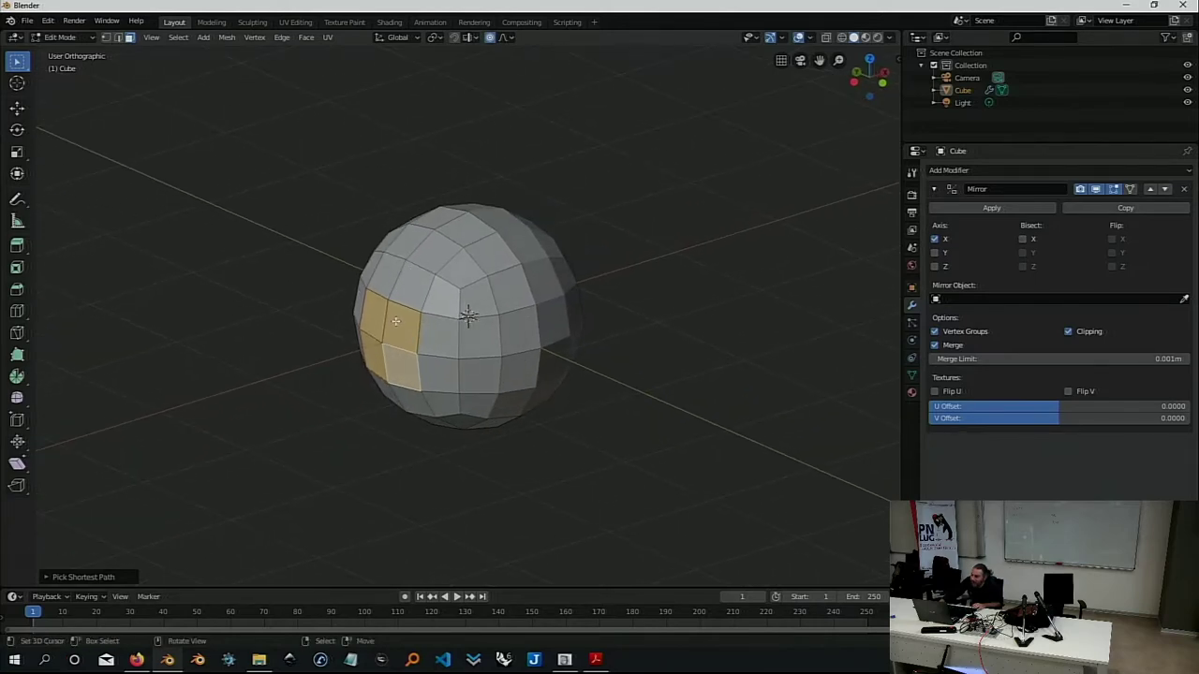
{"action": "scroll", "coordinate": [397, 314], "scroll_direction": "up", "scroll_amount": 1}
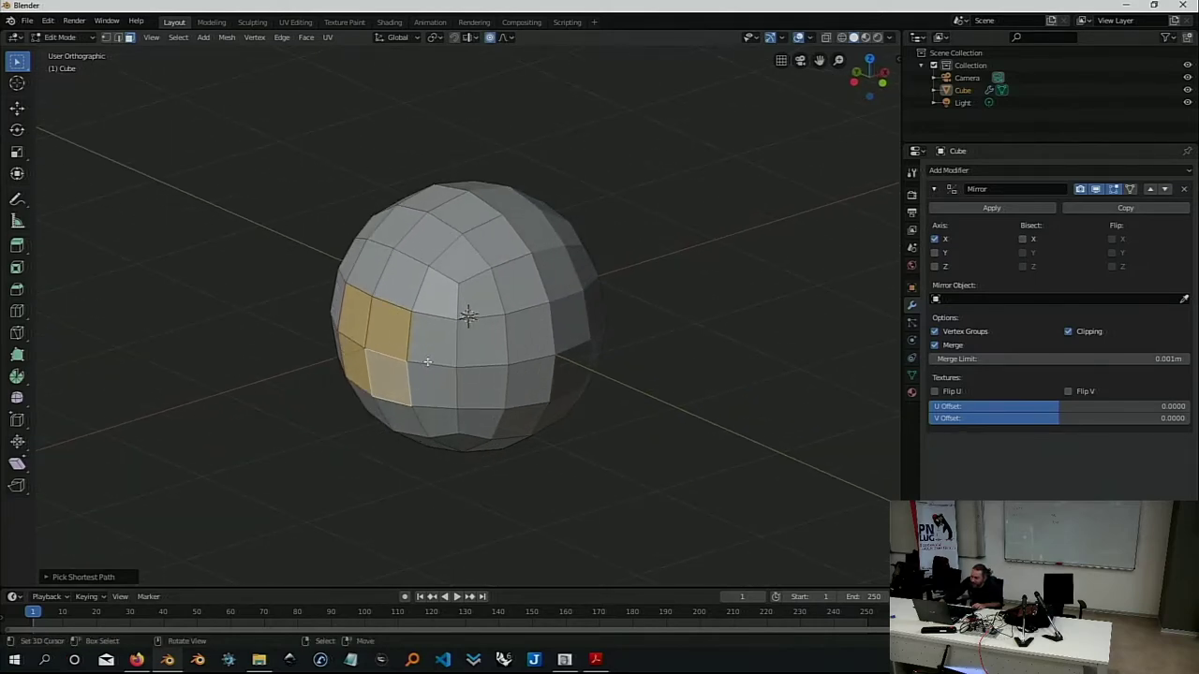
{"action": "scroll", "coordinate": [460, 311], "scroll_direction": "down", "scroll_amount": 1}
{"action": "mouse_move", "coordinate": [460, 310]}
{"action": "middle_mouse_down", "text": "shift"}
{"action": "mouse_move", "coordinate": [458, 283]}
{"action": "mouse_move", "coordinate": [450, 291]}
{"action": "middle_mouse_up", "text": "shift"}
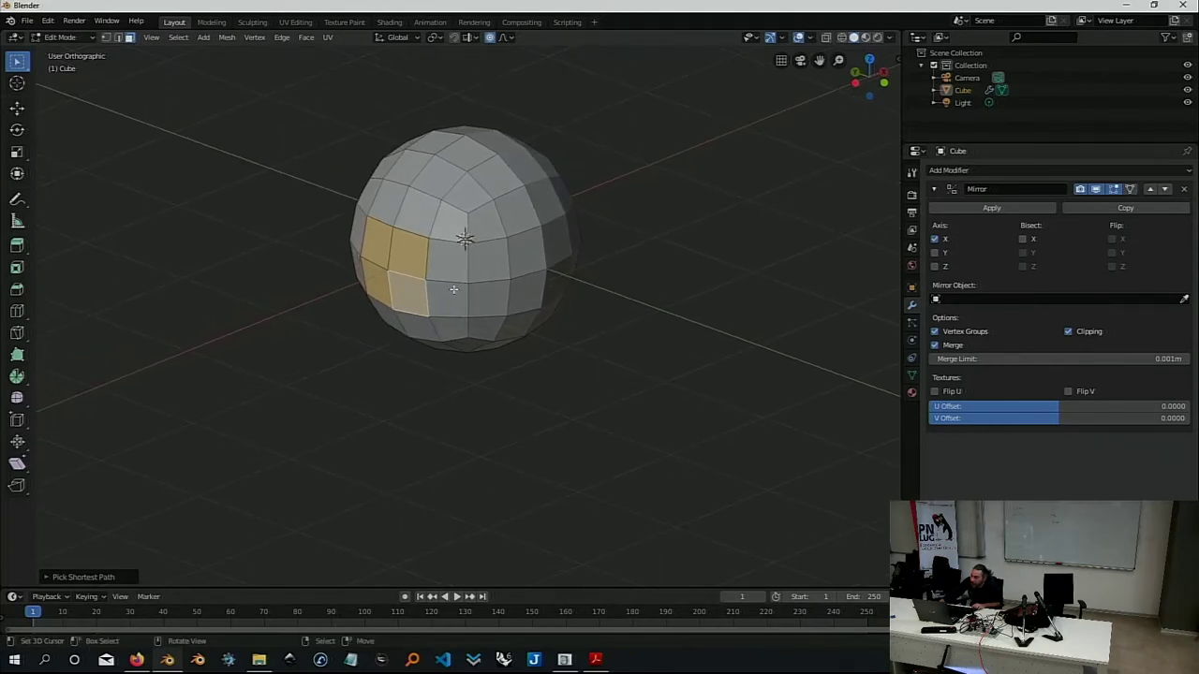
{"action": "middle_click_drag", "start_coordinate": [427, 237], "coordinate": [417, 235]}
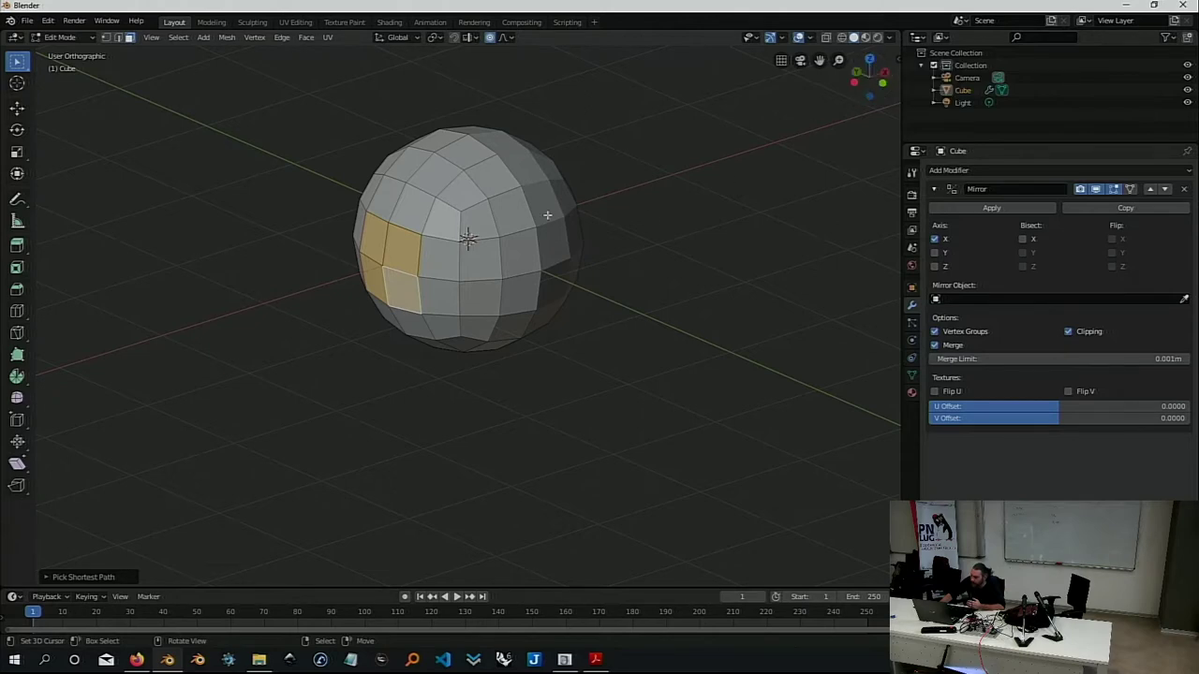
{"action": "left_click_drag", "start_coordinate": [855, 72], "coordinate": [866, 60]}
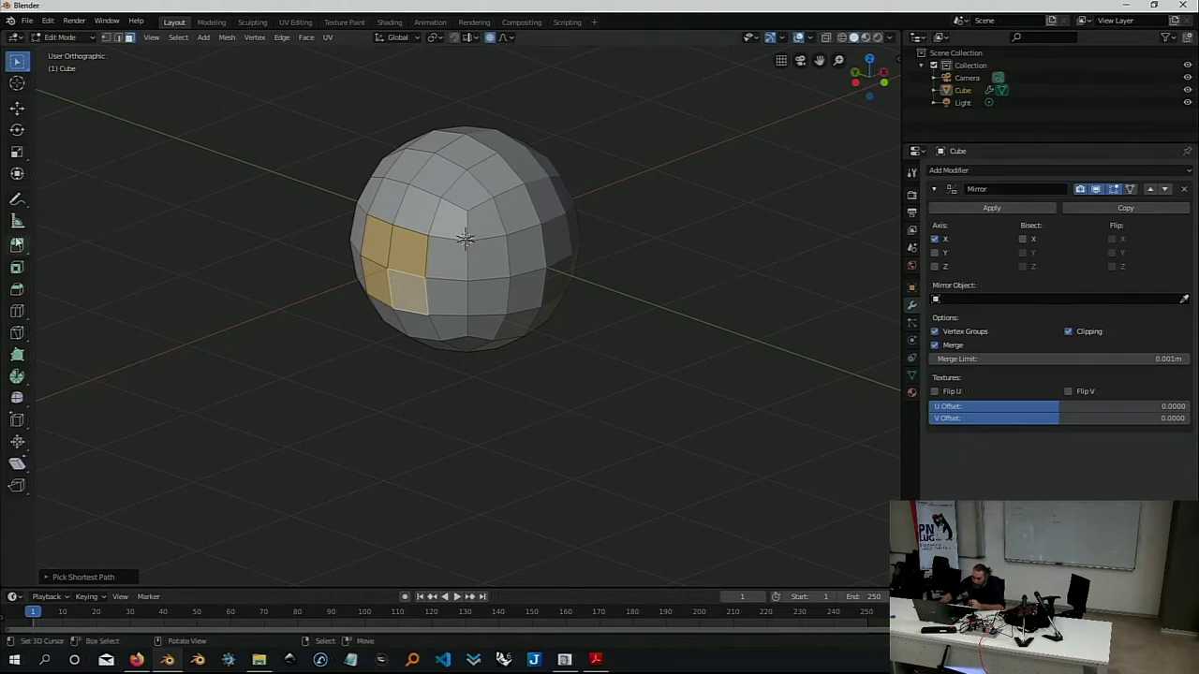
Switch between the Move and Cursor tools, ending on the Move tool
{"action": "left_click", "coordinate": [19, 108]}
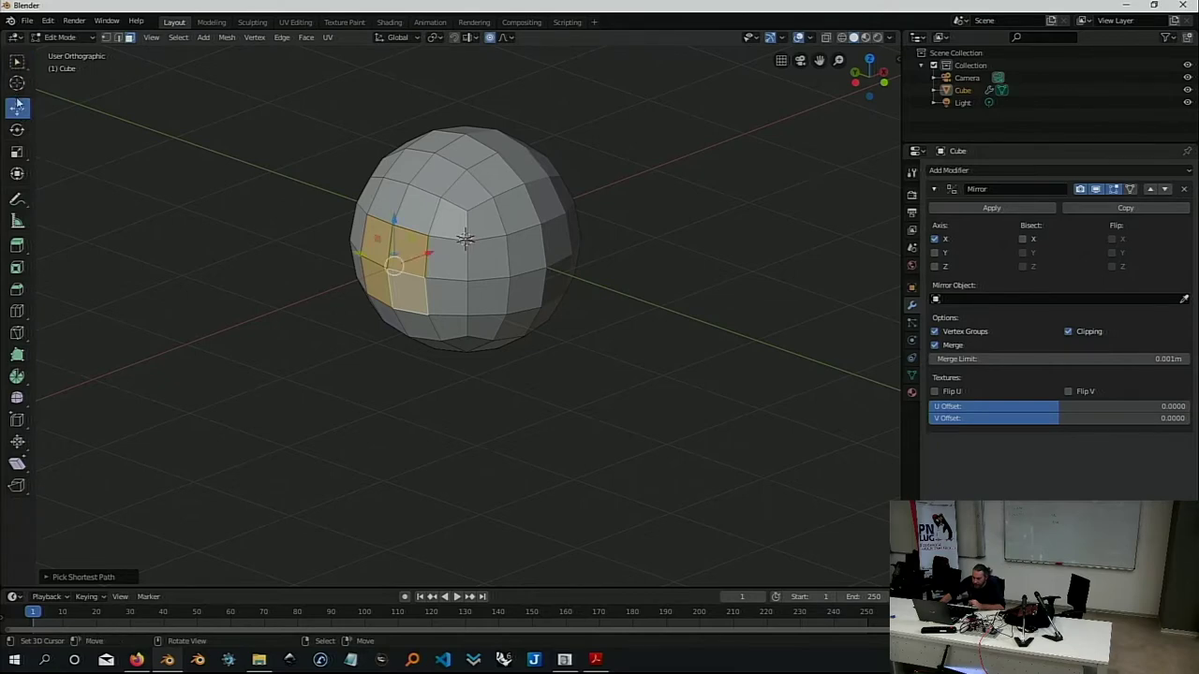
{"action": "left_click", "coordinate": [17, 83]}
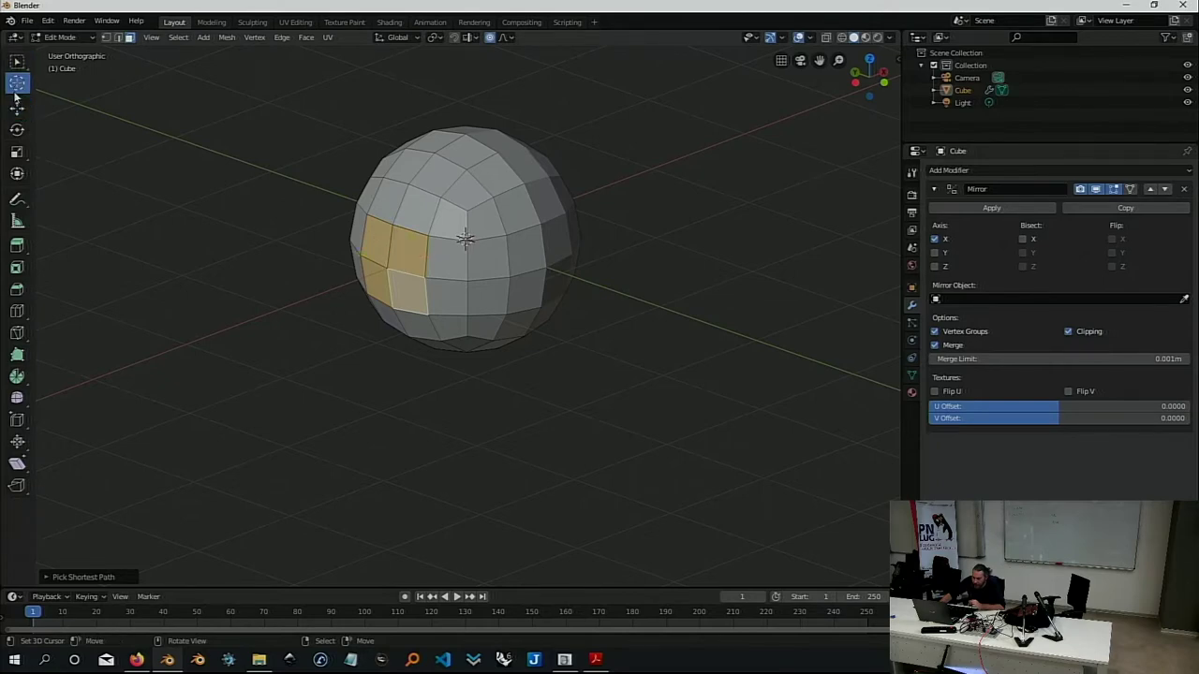
{"action": "left_click", "coordinate": [17, 109]}
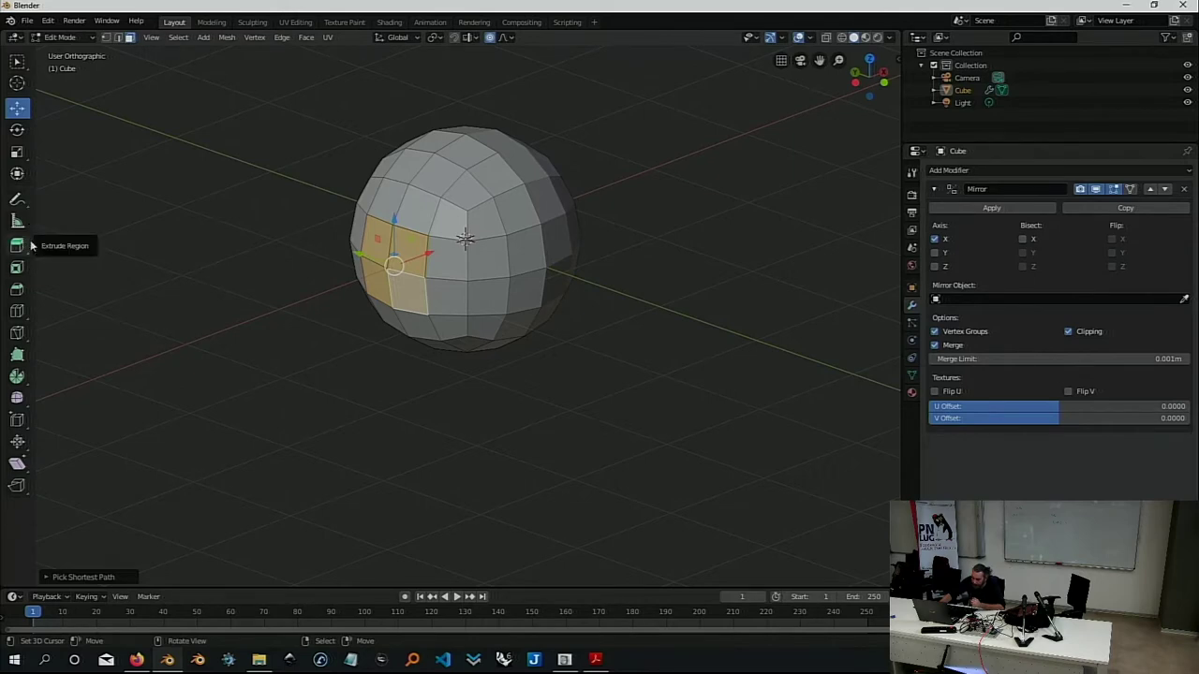
Cancel a trial extrusion of the four faces and activate the Extrude Region tool
{"action": "key", "text": "e"}
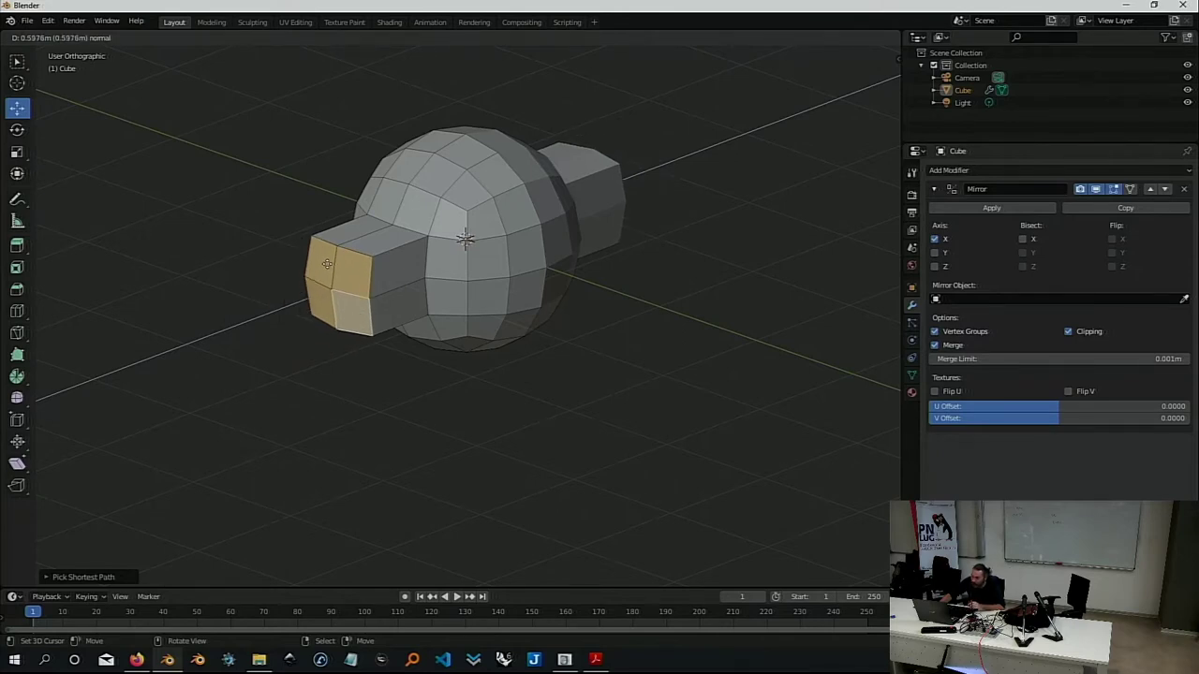
{"action": "key", "text": "Escape"}
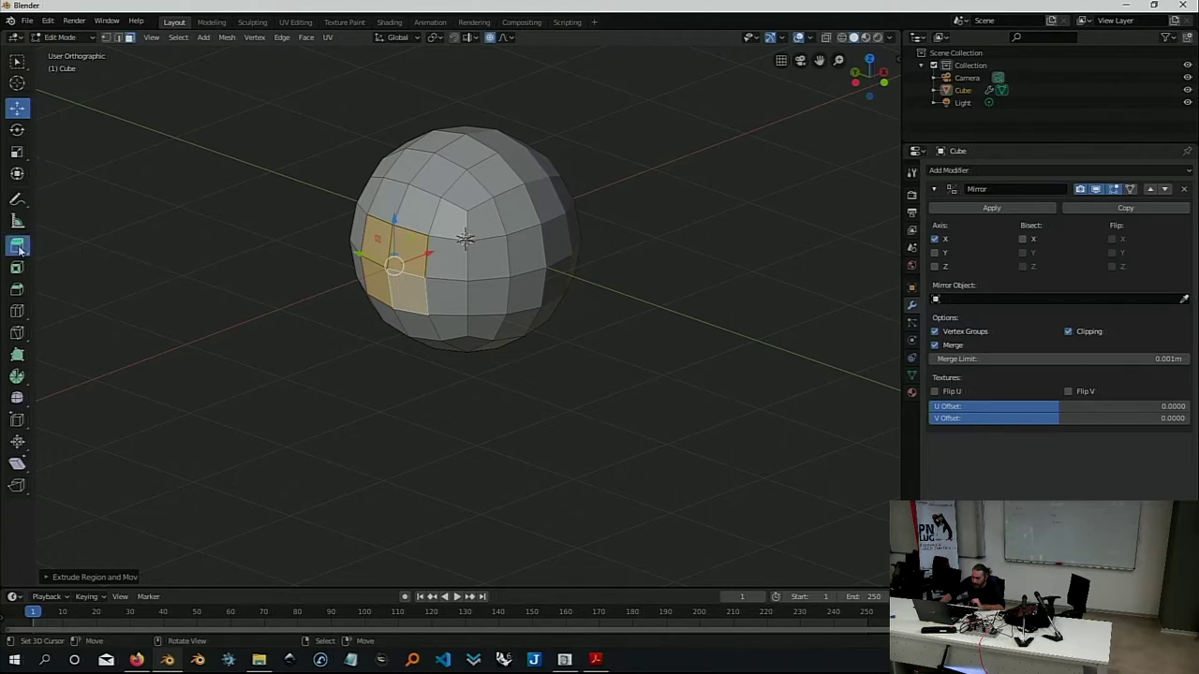
{"action": "left_click", "coordinate": [19, 248]}
Pull the four faces outward with the Extrude Region handle and inspect the mirrored protrusion
{"action": "left_click_drag", "start_coordinate": [345, 282], "coordinate": [285, 298]}
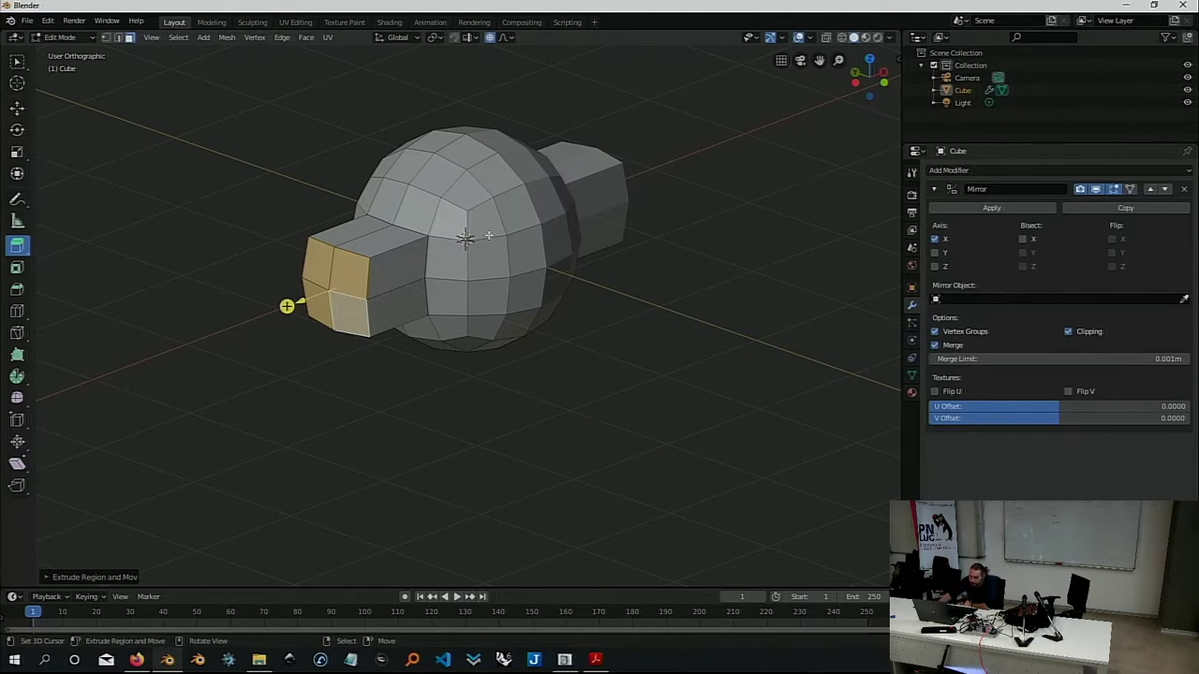
{"action": "left_click", "coordinate": [16, 108]}
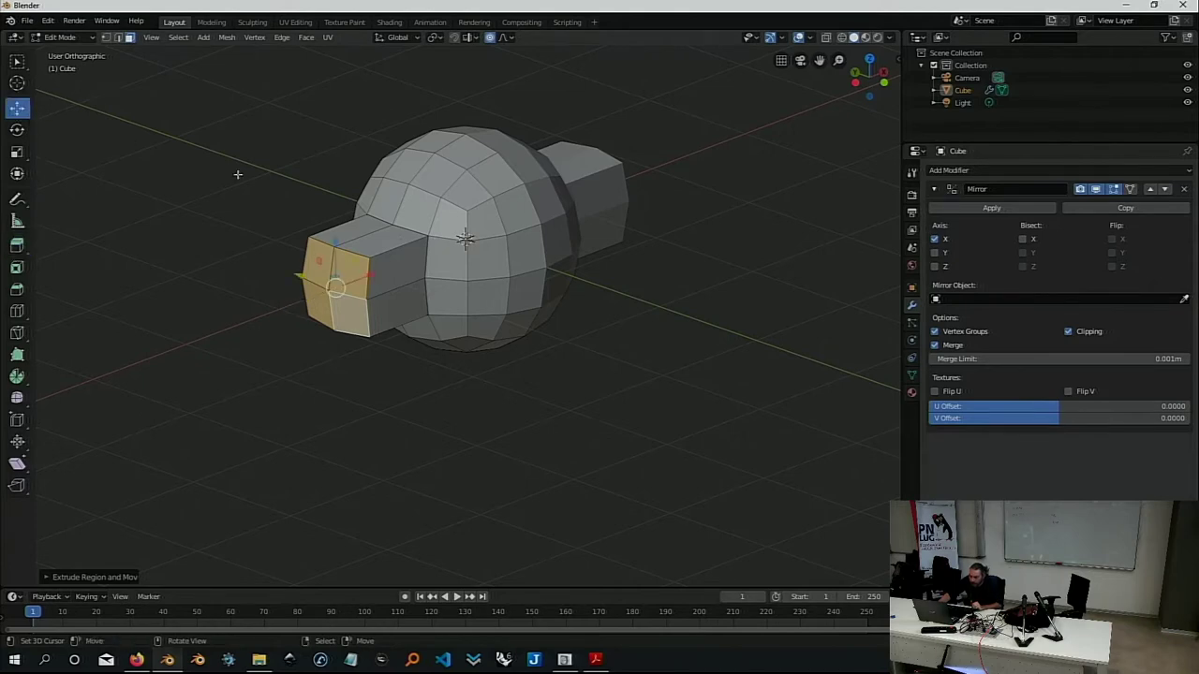
{"action": "mouse_move", "coordinate": [426, 284]}
{"action": "middle_mouse_down"}
{"action": "mouse_move", "coordinate": [409, 276]}
{"action": "mouse_move", "coordinate": [405, 316]}
{"action": "mouse_move", "coordinate": [393, 294]}
{"action": "middle_mouse_up"}
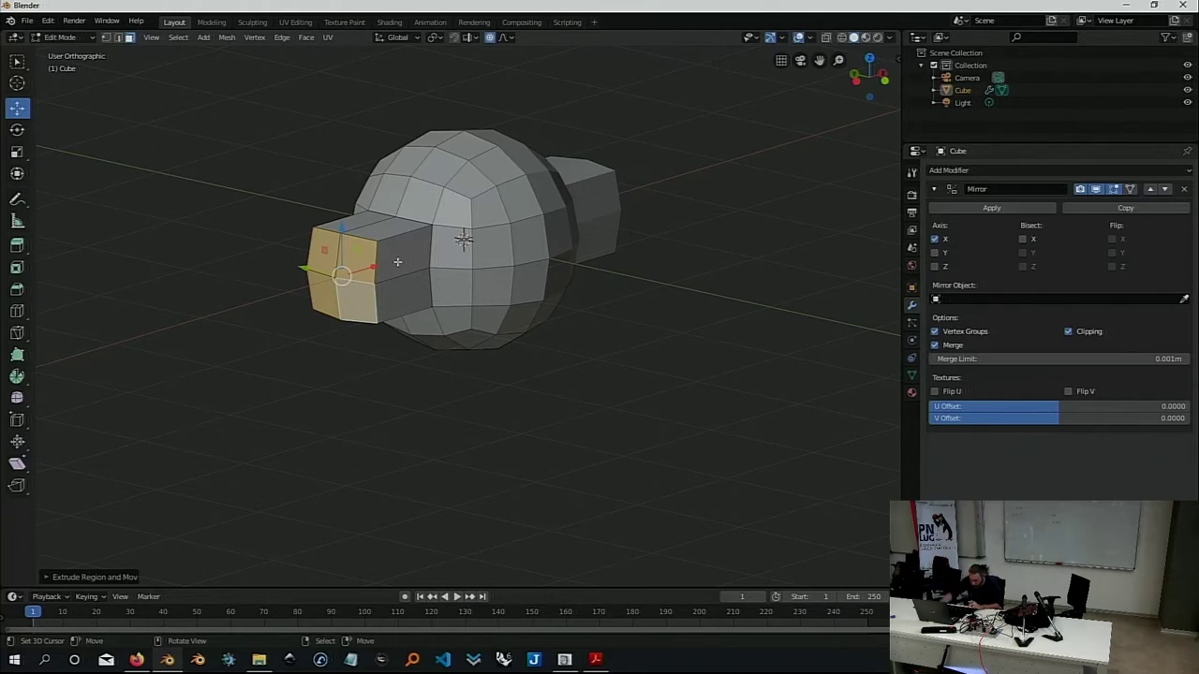
{"action": "key", "text": "s"}
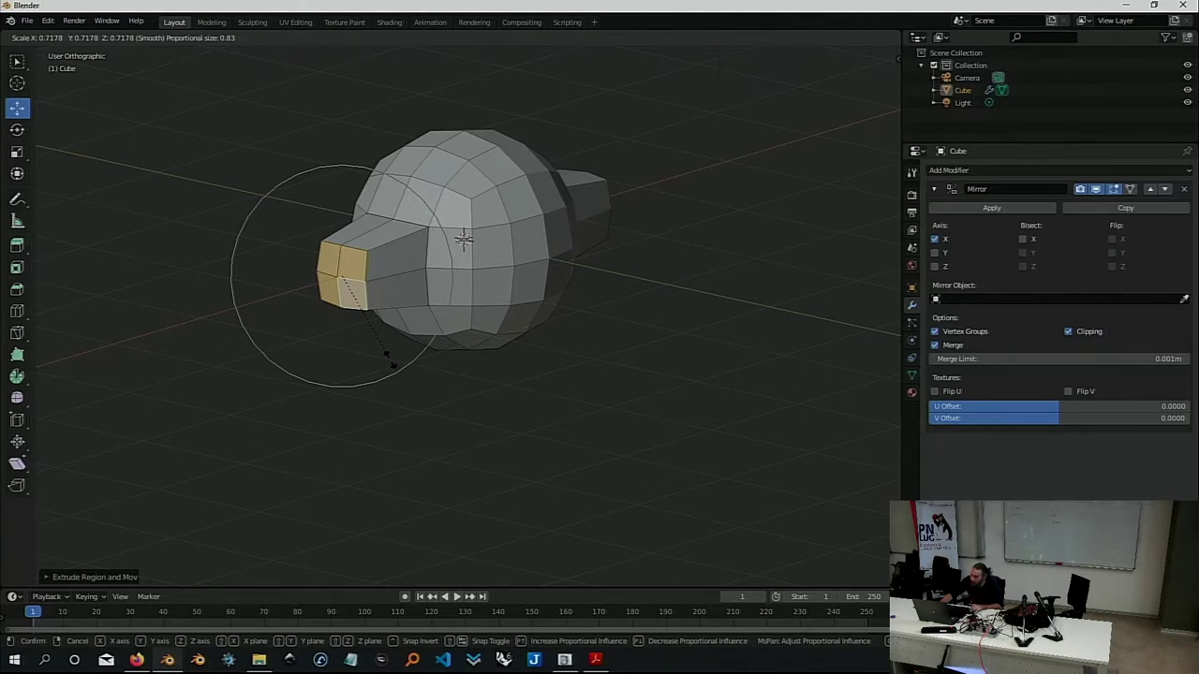
Cancel the proportional scales, leave Proportional Editing off, and restart scaling the end face
{"action": "right_click", "coordinate": [386, 359]}
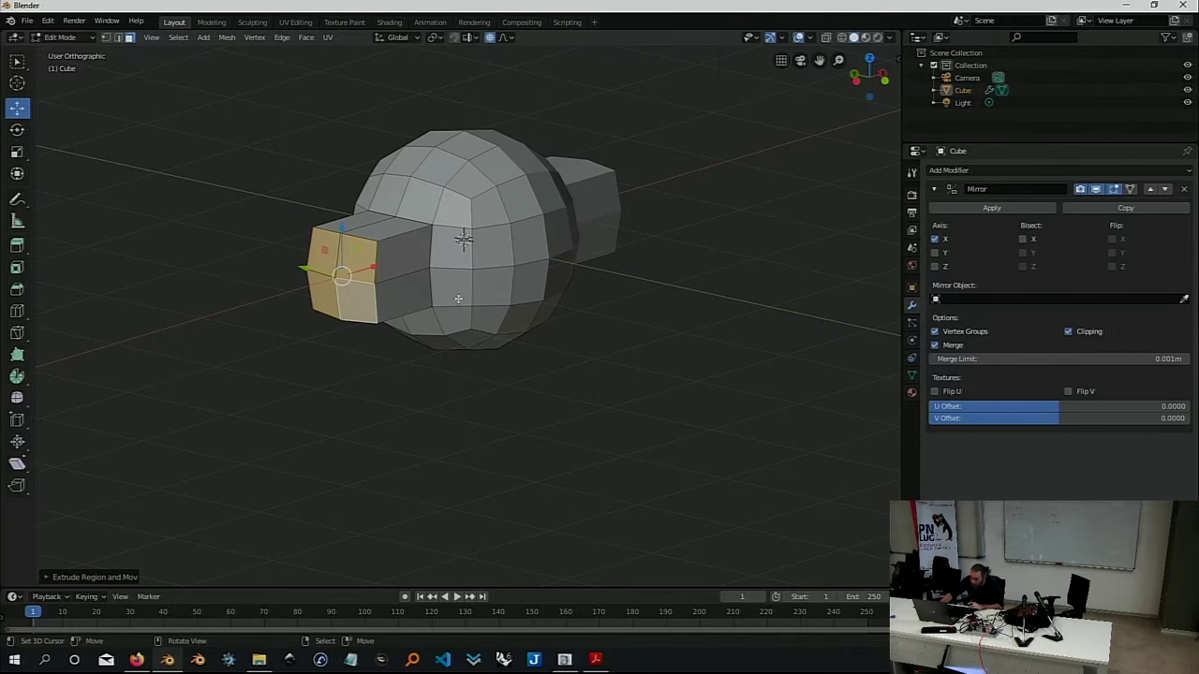
{"action": "key", "text": "s"}
{"action": "right_click", "coordinate": [436, 281]}
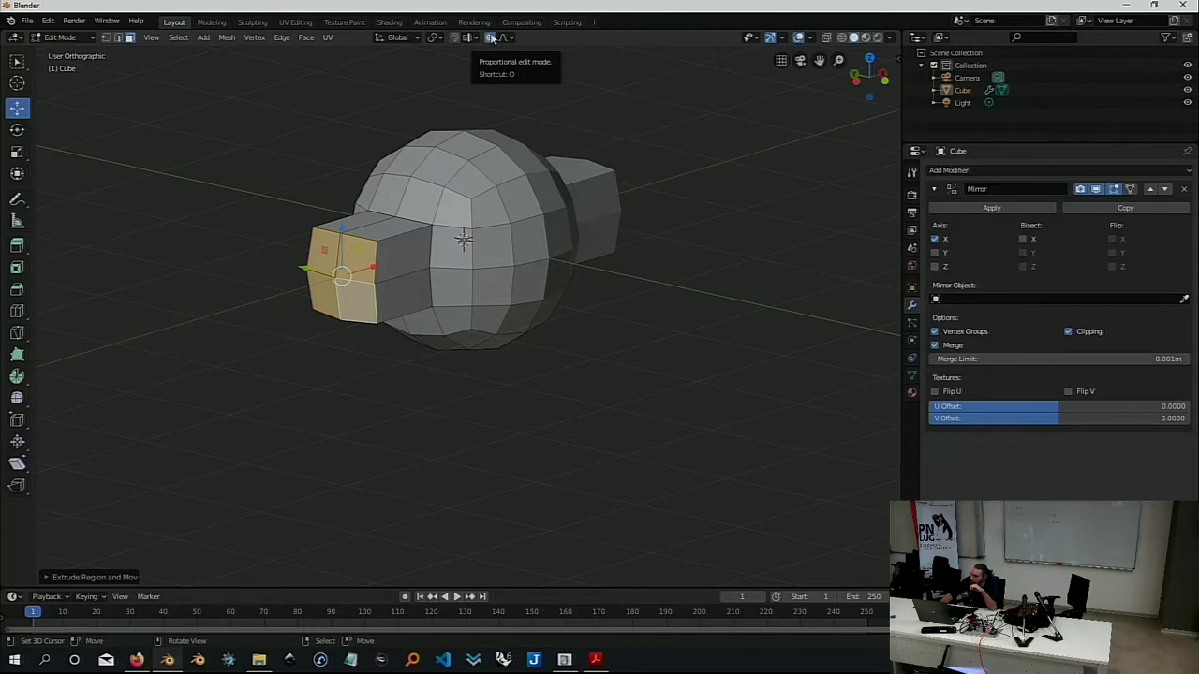
{"action": "left_click", "coordinate": [490, 38]}
{"action": "left_click", "coordinate": [489, 41]}
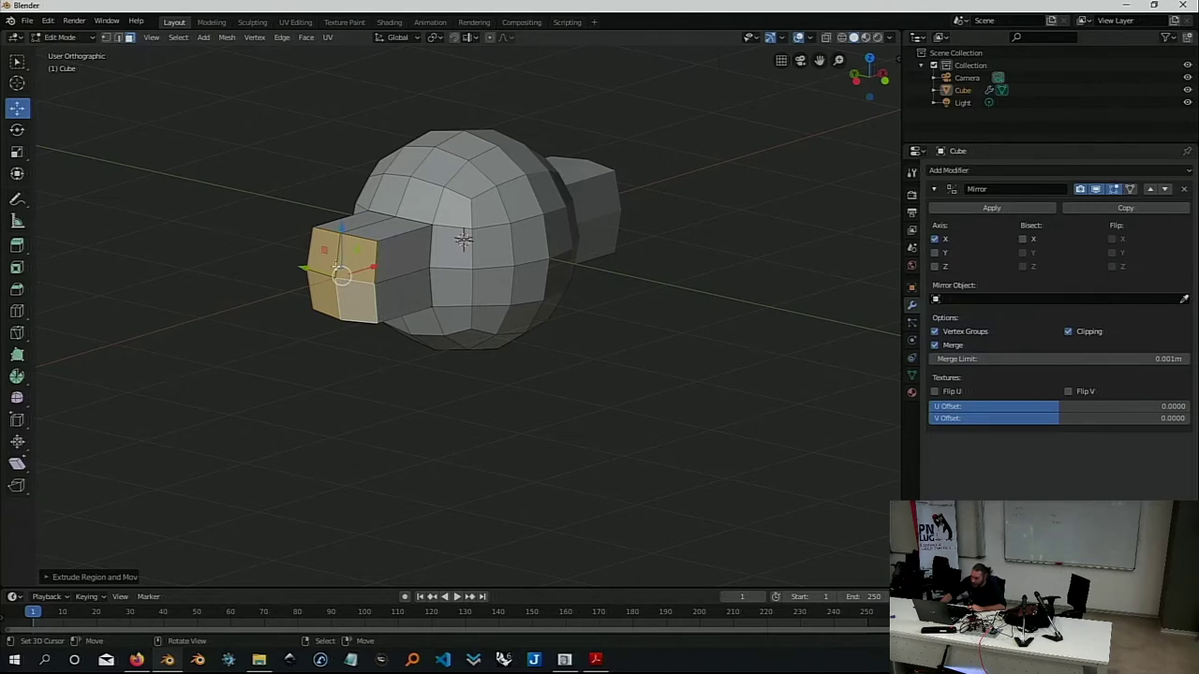
{"action": "middle_click_drag", "start_coordinate": [336, 266], "coordinate": [349, 273]}
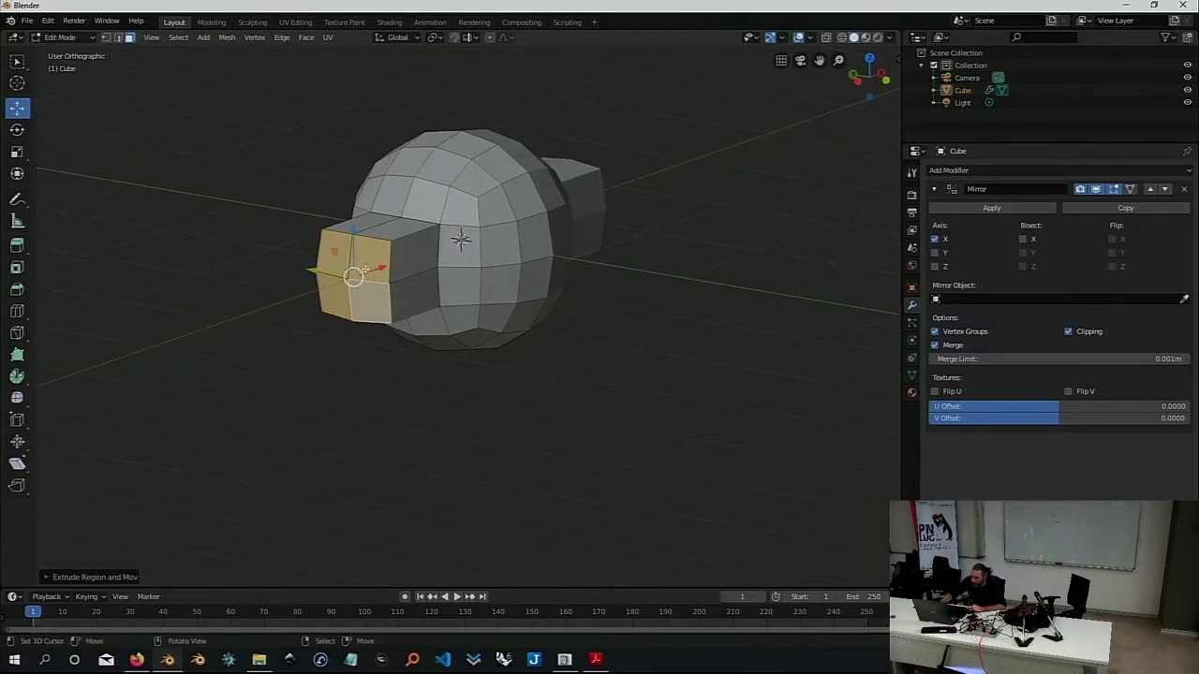
{"action": "middle_click_drag", "start_coordinate": [353, 281], "coordinate": [335, 281]}
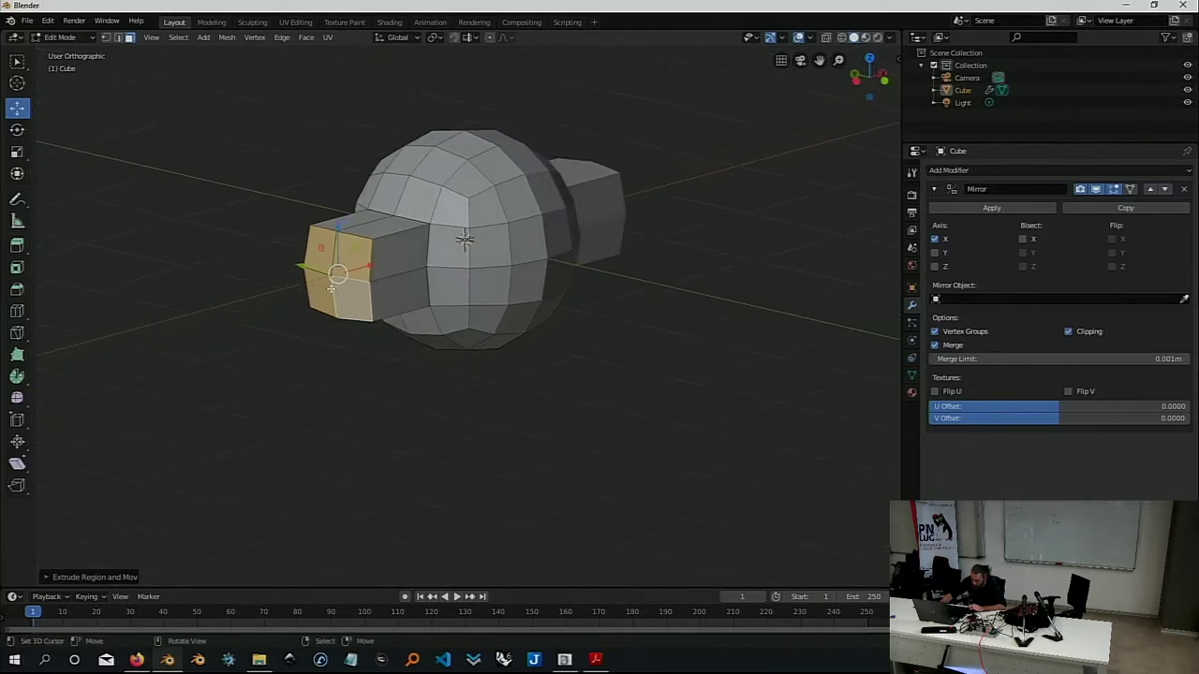
{"action": "key", "text": "s"}
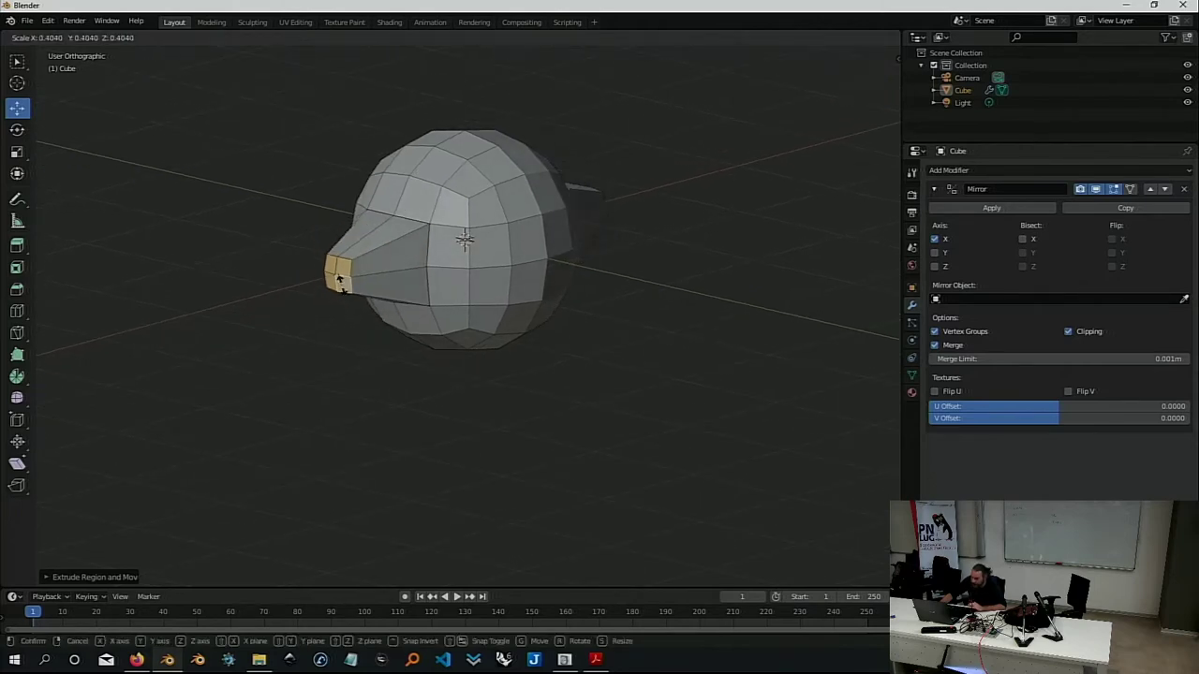
Flatten the tip face by scaling along Z, after abandoning a trial 0.1 scale
{"action": "key", "text": "z"}
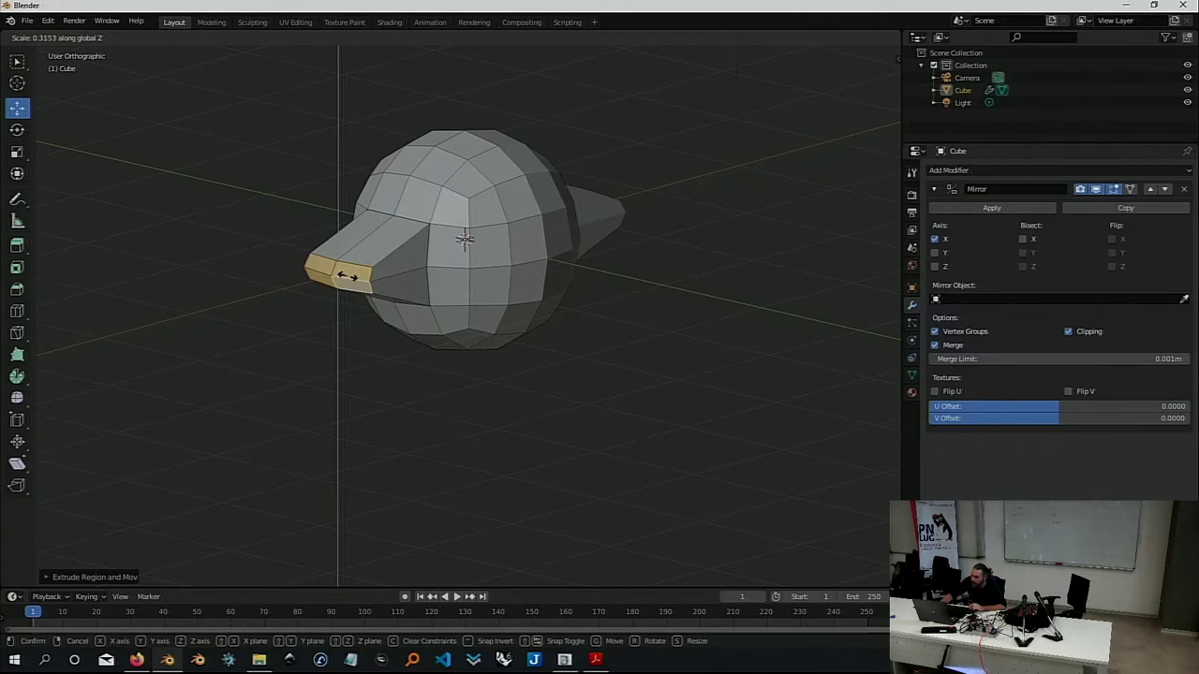
{"action": "right_click", "coordinate": [343, 276]}
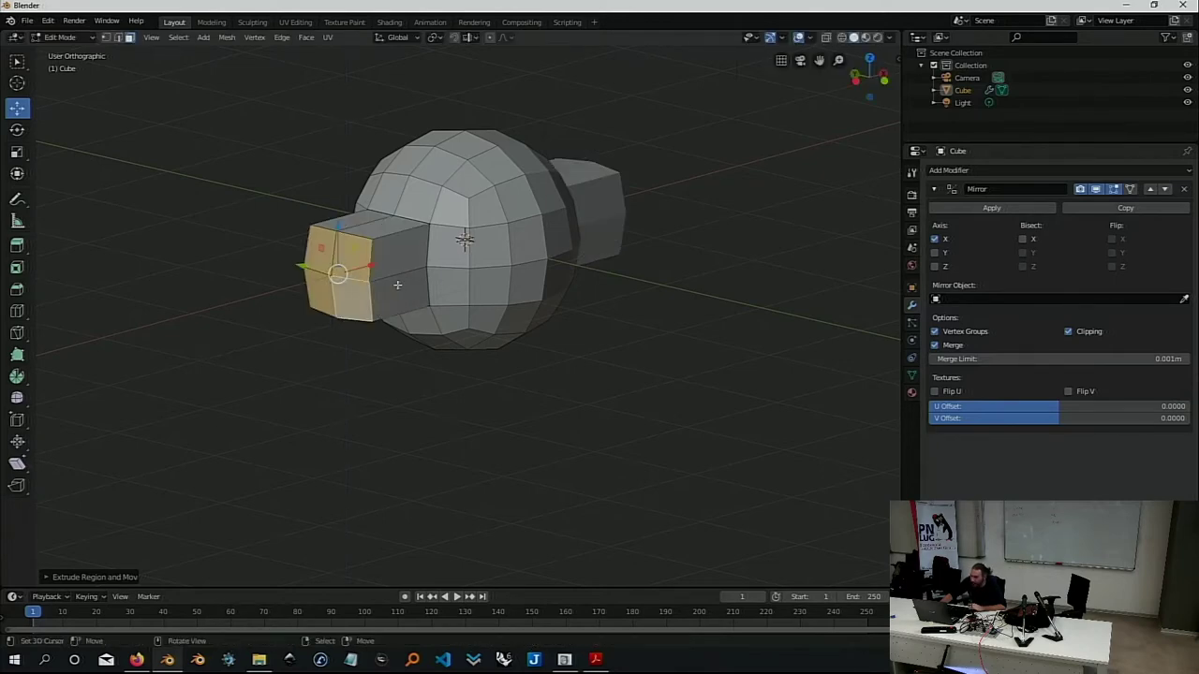
{"action": "key", "text": "s"}
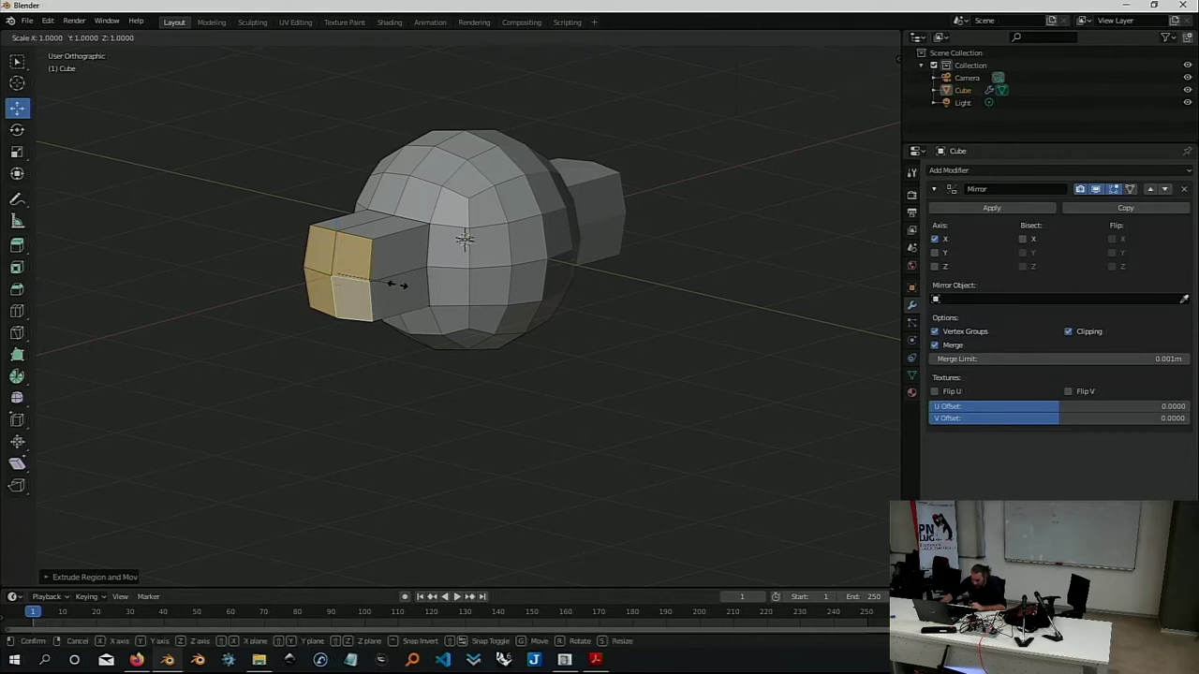
{"action": "key", "text": "z"}
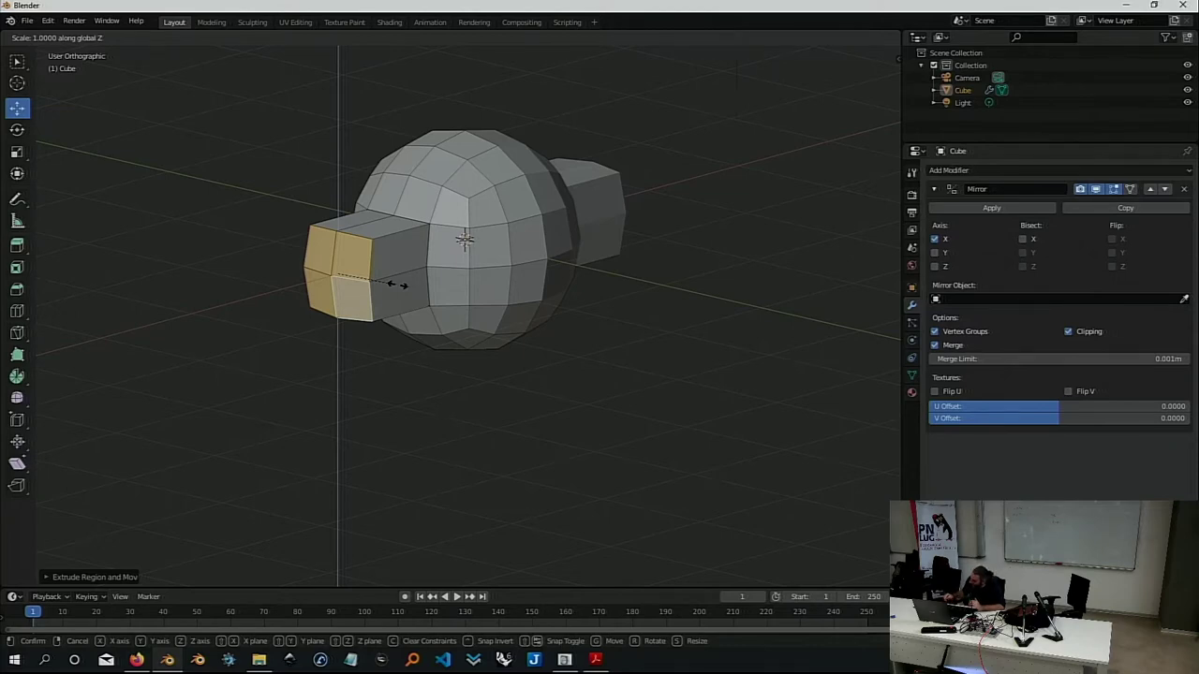
{"action": "key", "text": "equal"}
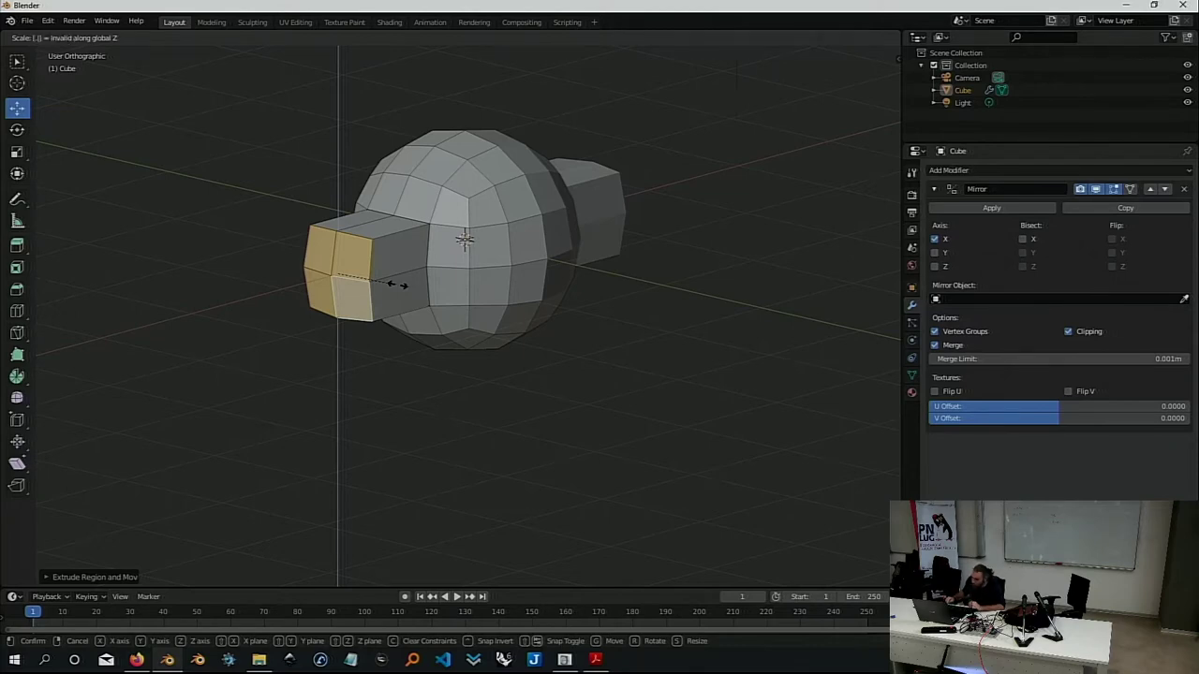
{"action": "type", "text": ".1"}
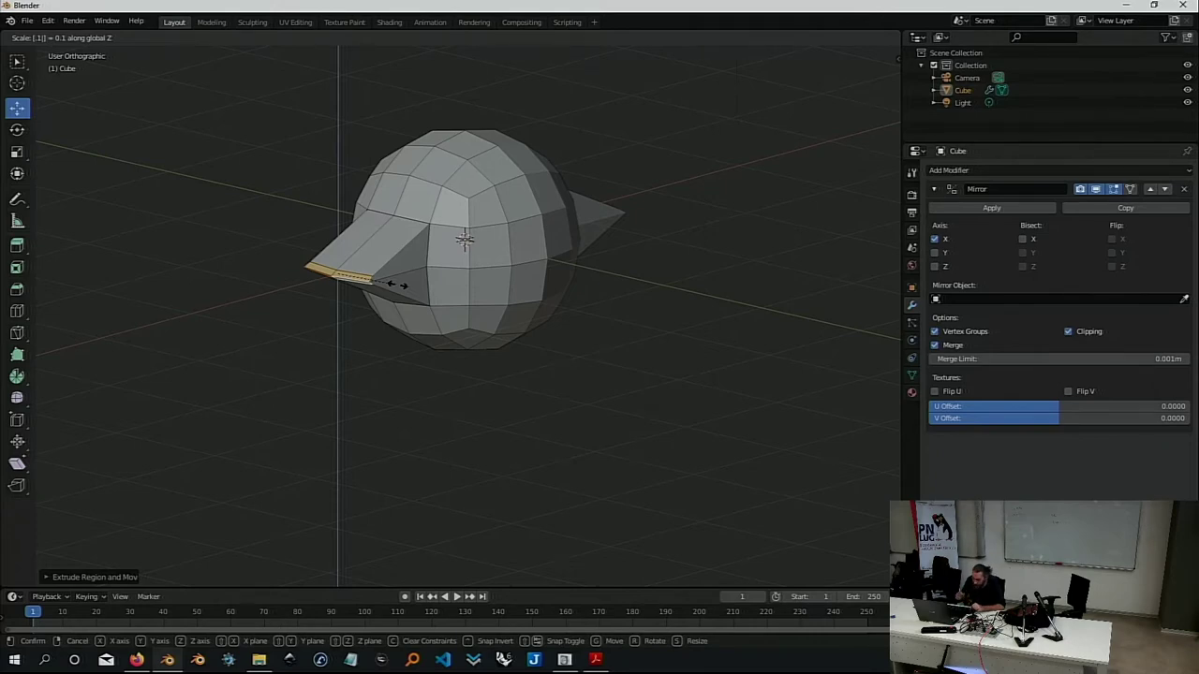
{"action": "key", "text": "Escape"}
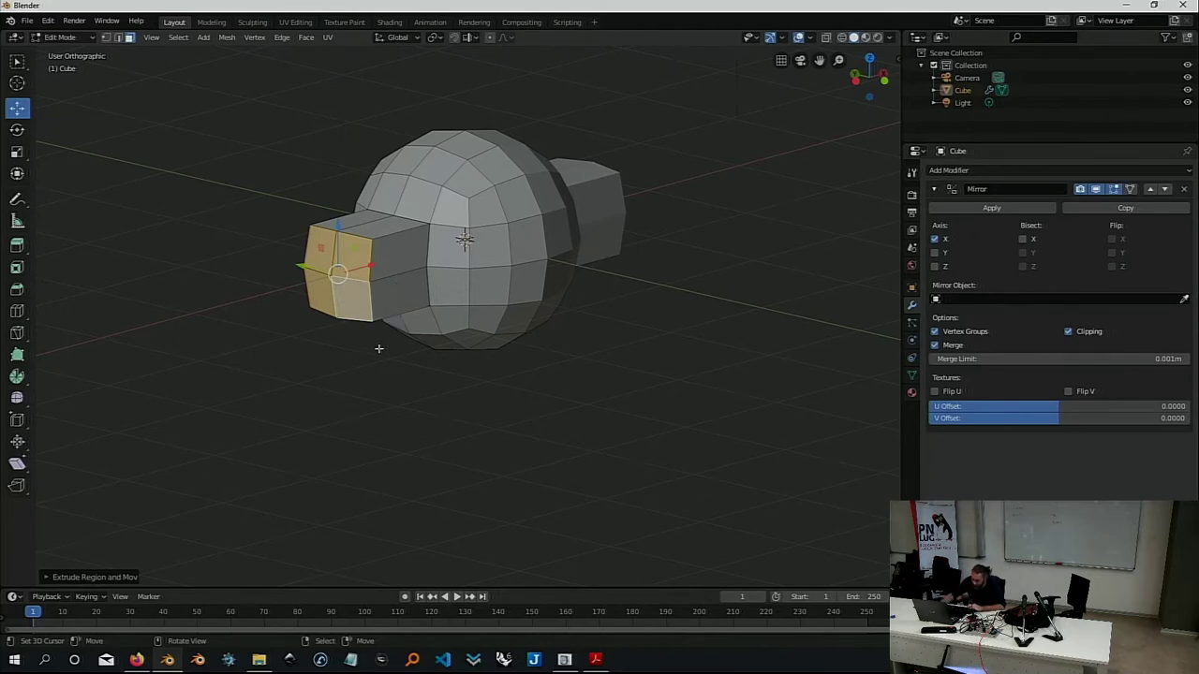
{"action": "key", "text": "s"}
{"action": "key", "text": "z"}
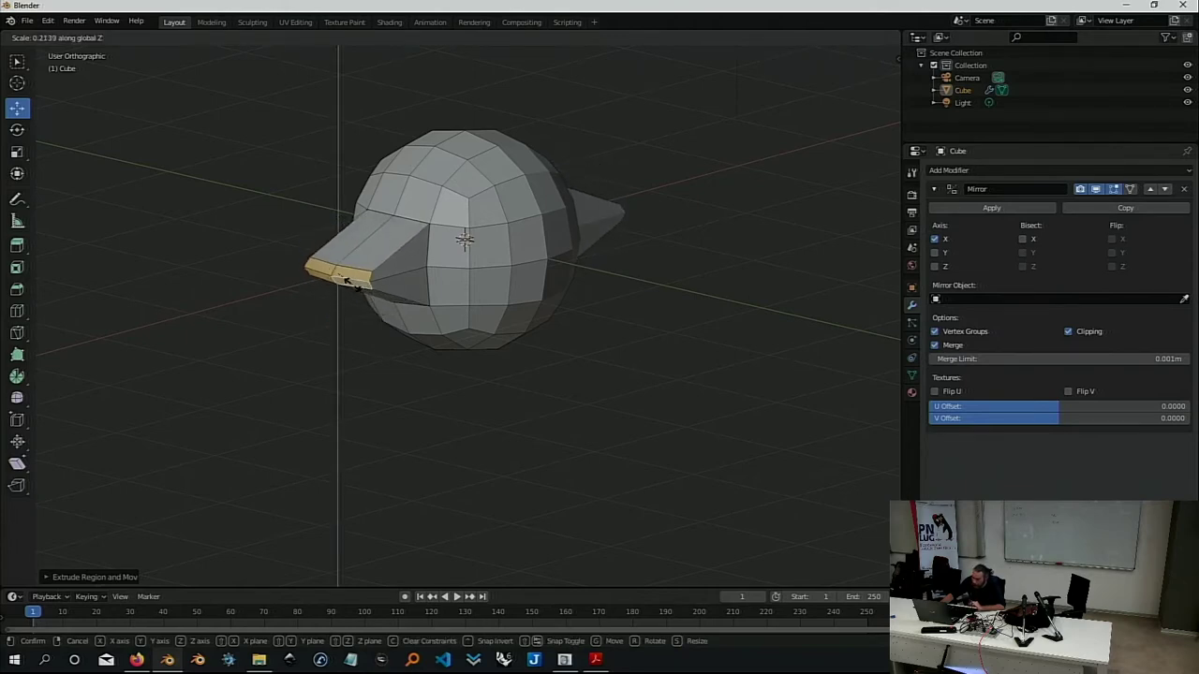
{"action": "left_click", "coordinate": [354, 285]}
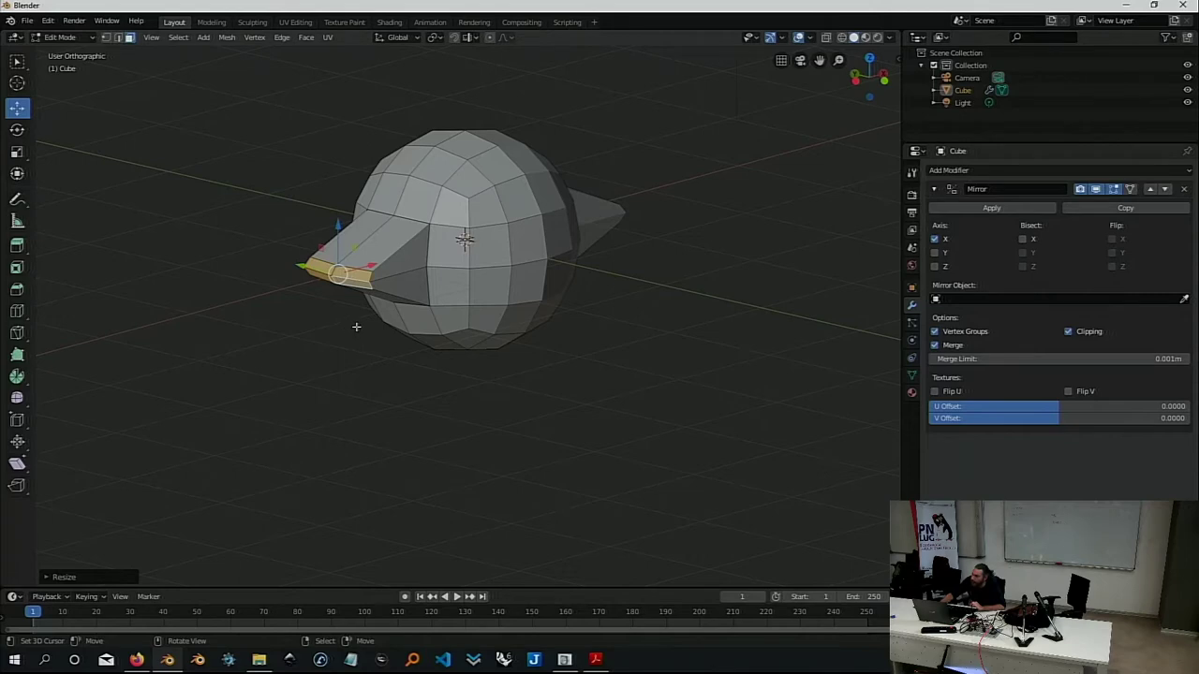
Move the flattened tip faces down along Z and view the result from the front
{"action": "mouse_move", "coordinate": [526, 309]}
{"action": "middle_mouse_down"}
{"action": "mouse_move", "coordinate": [451, 283]}
{"action": "mouse_move", "coordinate": [498, 295]}
{"action": "middle_mouse_up"}
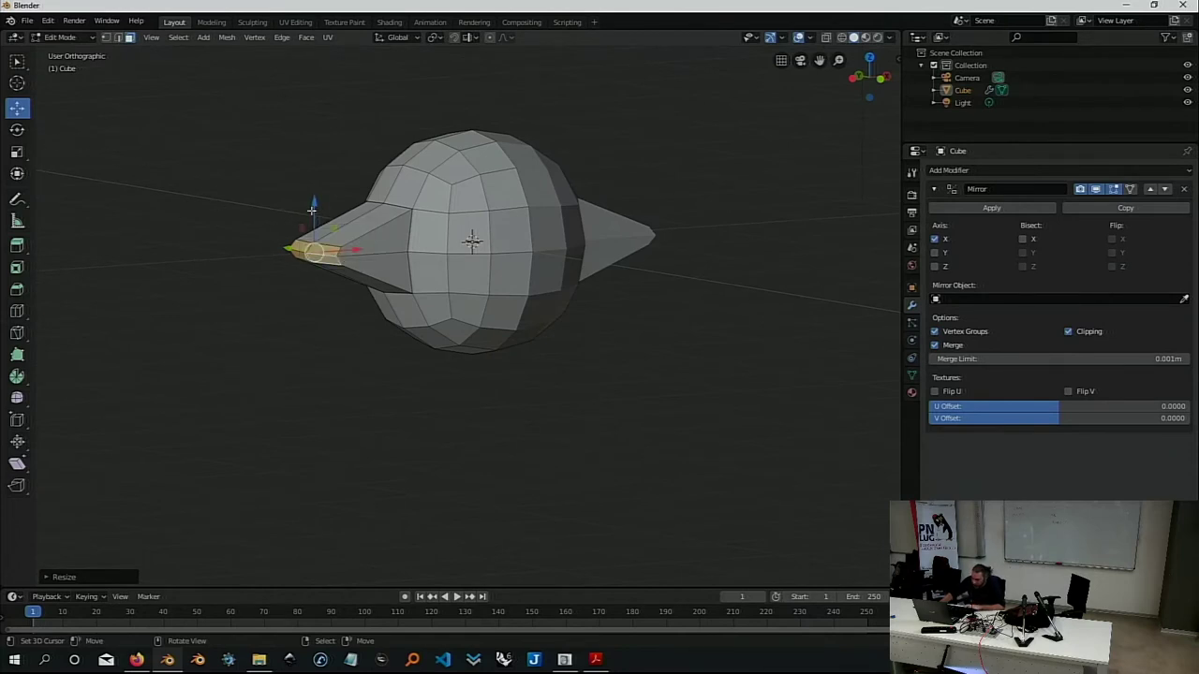
{"action": "key", "text": "g"}
{"action": "key", "text": "z"}
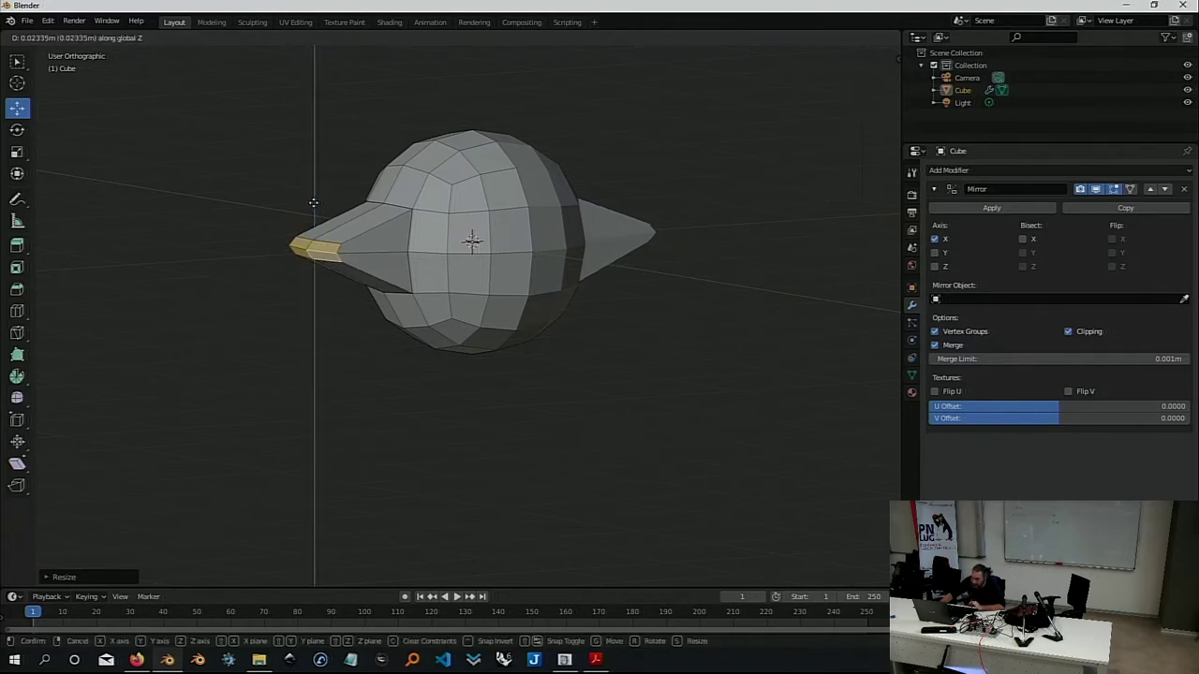
{"action": "left_click", "coordinate": [314, 273]}
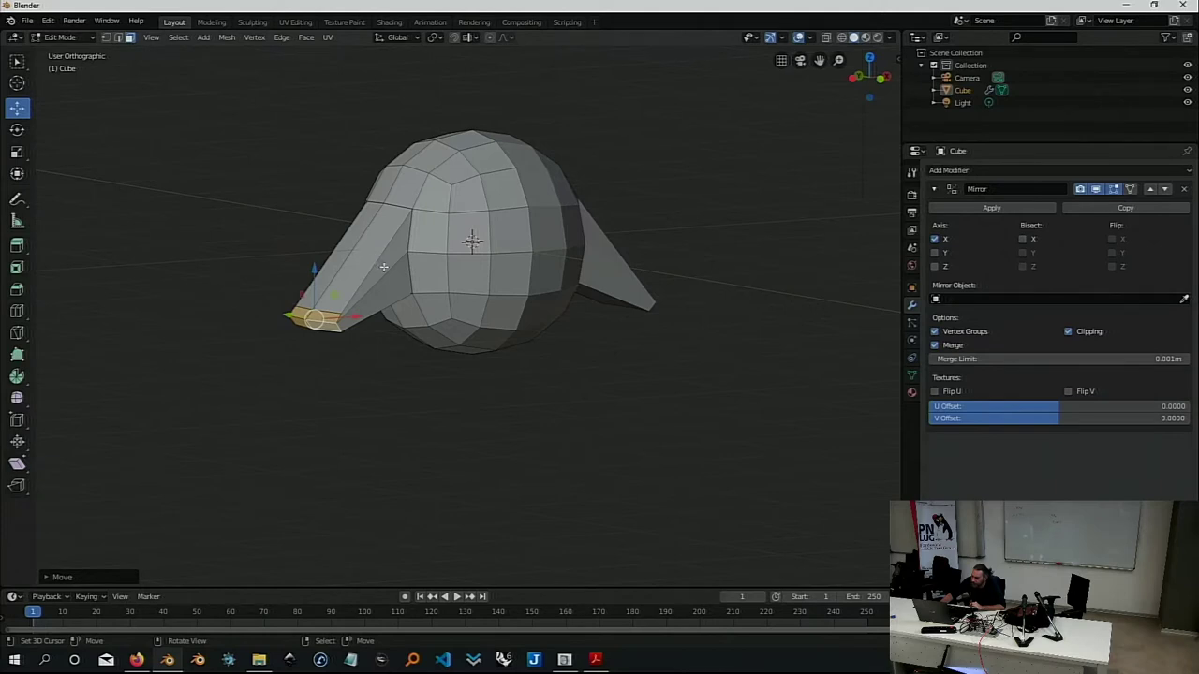
{"action": "middle_click_drag", "start_coordinate": [383, 267], "coordinate": [368, 274]}
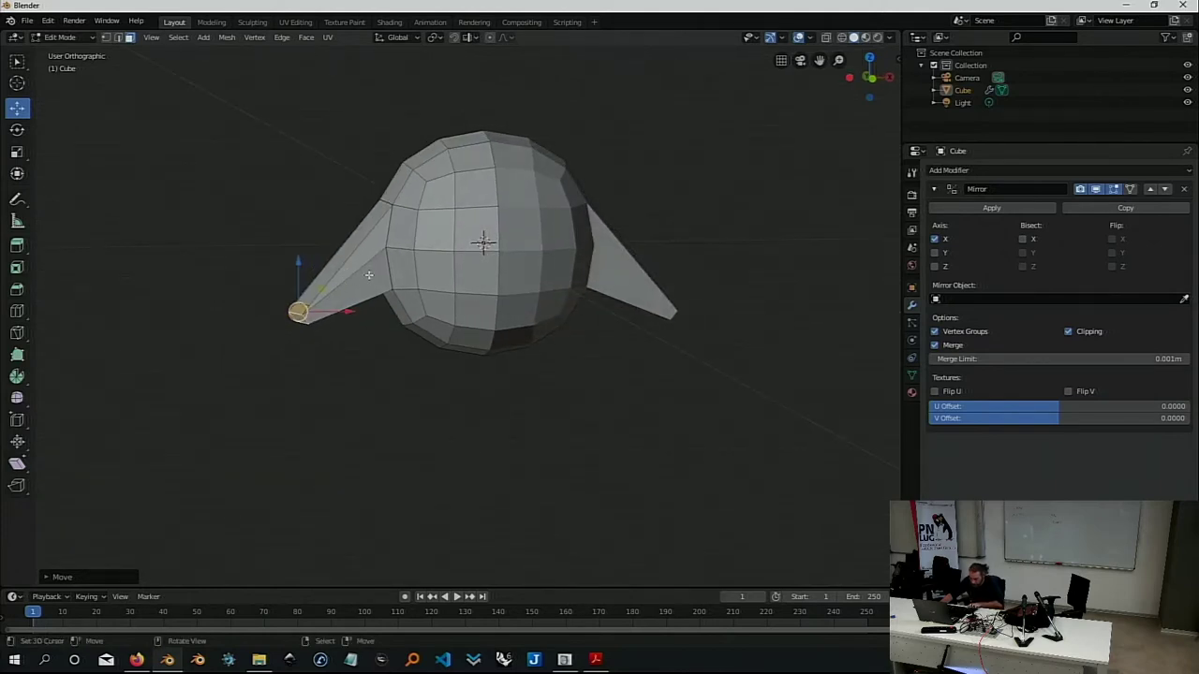
Apply an offset edge slide at the protrusion tip, abandoning a Ctrl+R loop cut
{"action": "key", "text": "g"}
{"action": "key", "text": "g"}
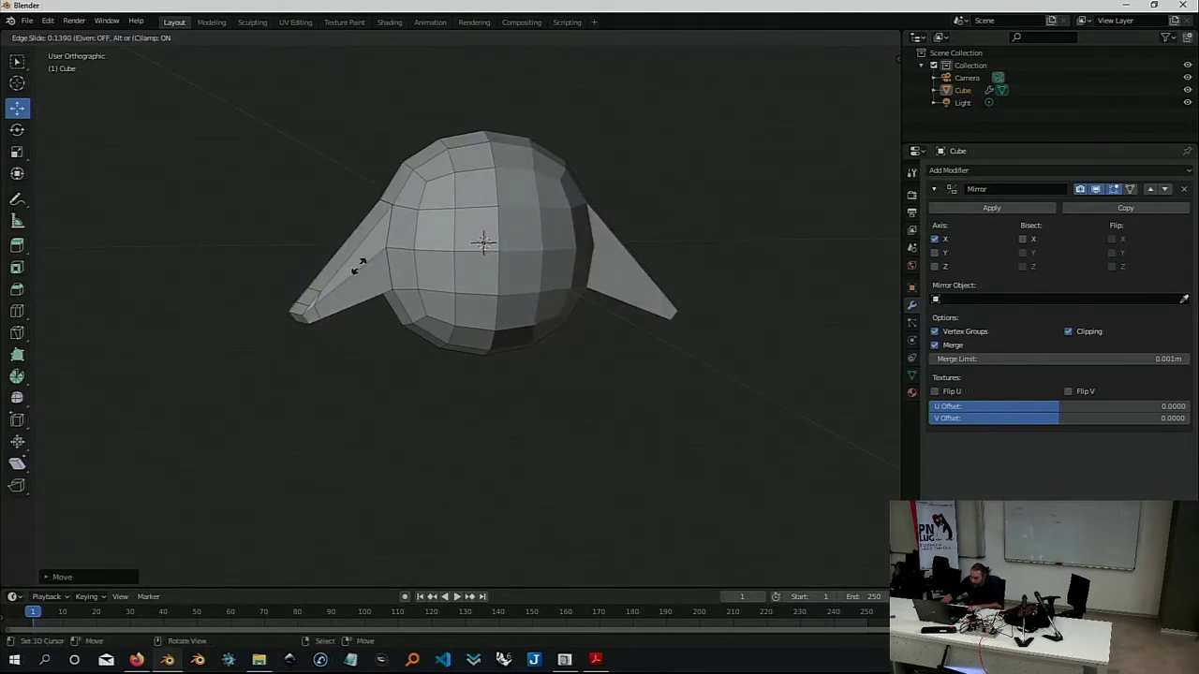
{"action": "left_click", "coordinate": [355, 281]}
{"action": "middle_click_drag", "start_coordinate": [355, 281], "coordinate": [385, 289]}
{"action": "key", "text": "ctrl+r"}
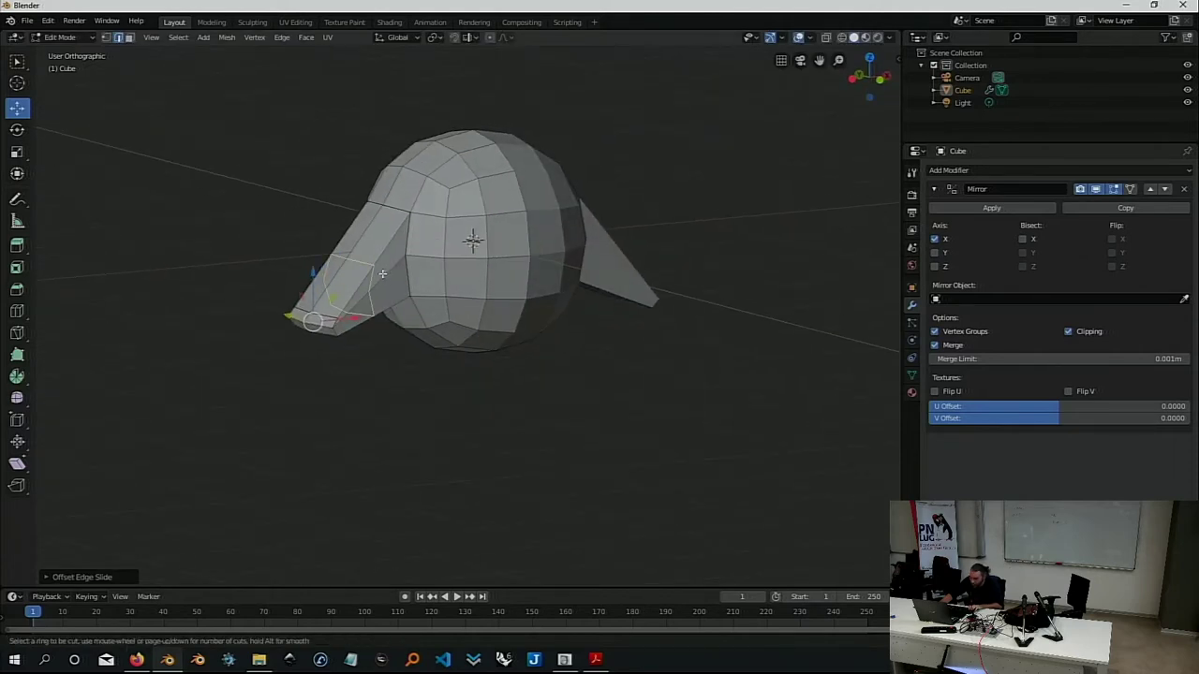
{"action": "key", "text": "Escape"}
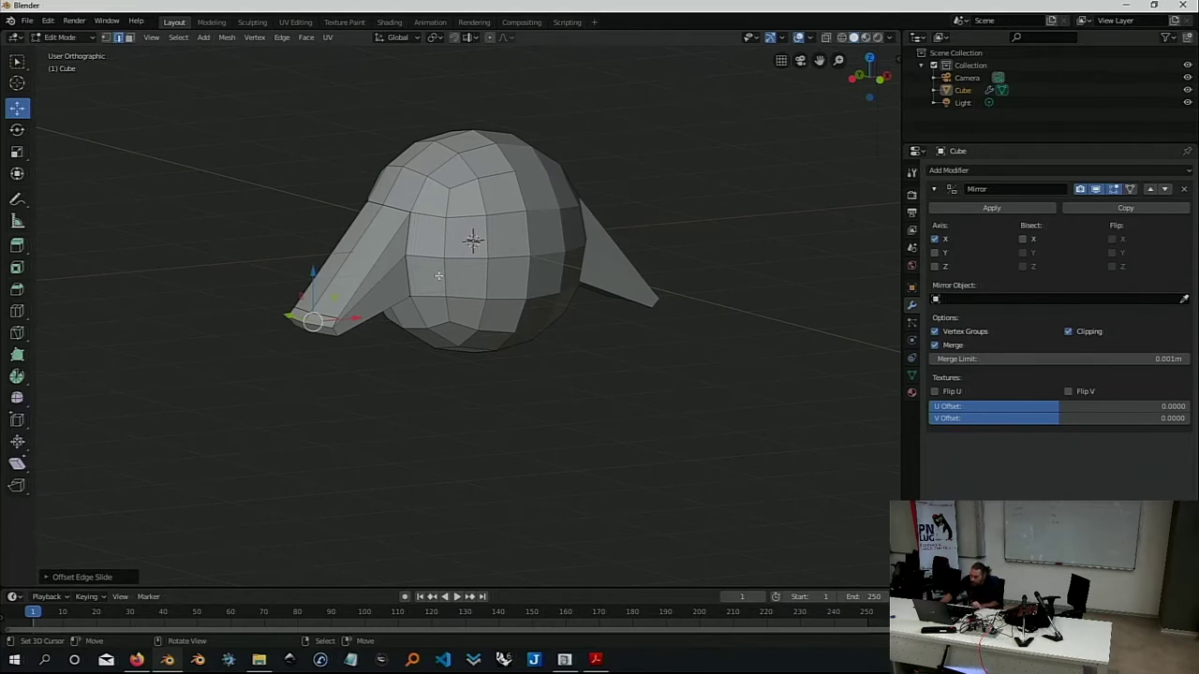
Orbit to view the head from above and switch to Face select mode
{"action": "mouse_move", "coordinate": [464, 276]}
{"action": "middle_mouse_down"}
{"action": "mouse_move", "coordinate": [470, 228]}
{"action": "mouse_move", "coordinate": [450, 318]}
{"action": "middle_mouse_up"}
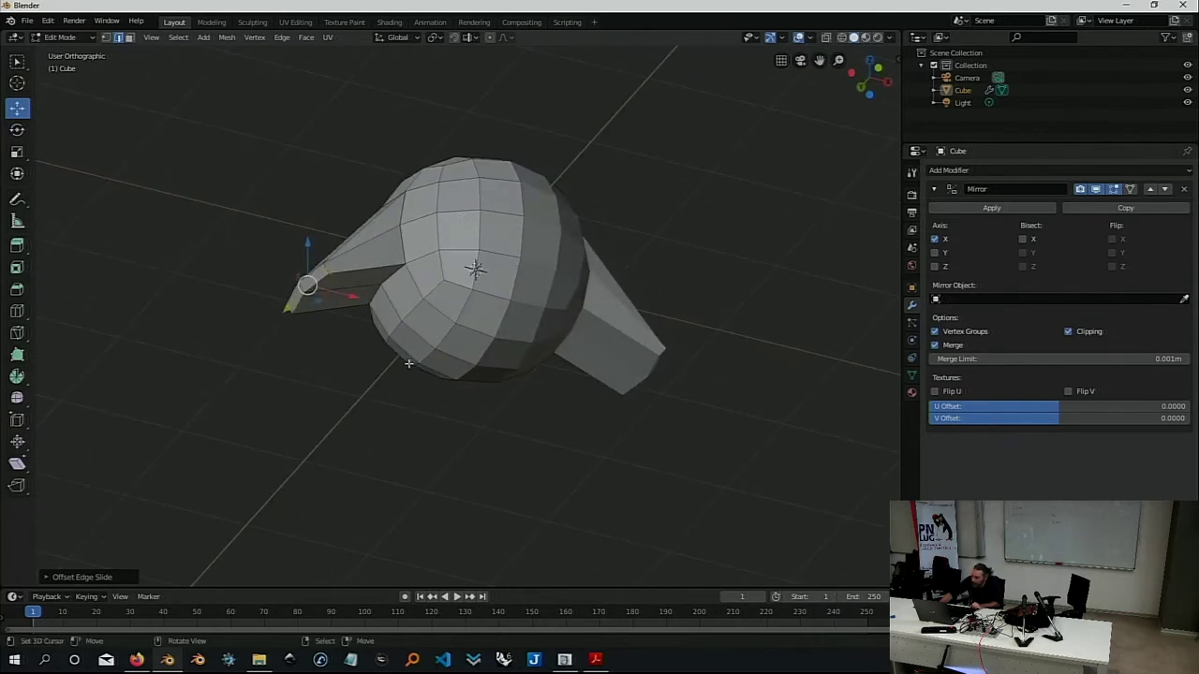
{"action": "middle_click_drag", "start_coordinate": [444, 341], "coordinate": [195, 175]}
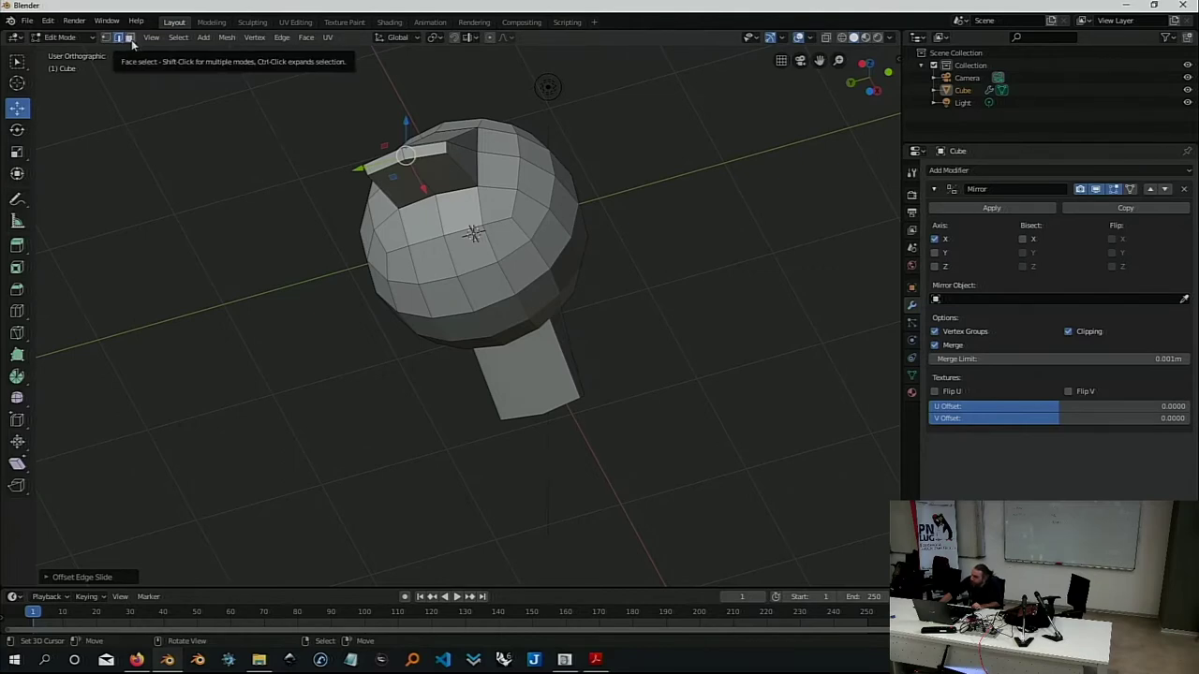
{"action": "left_click", "coordinate": [131, 39]}
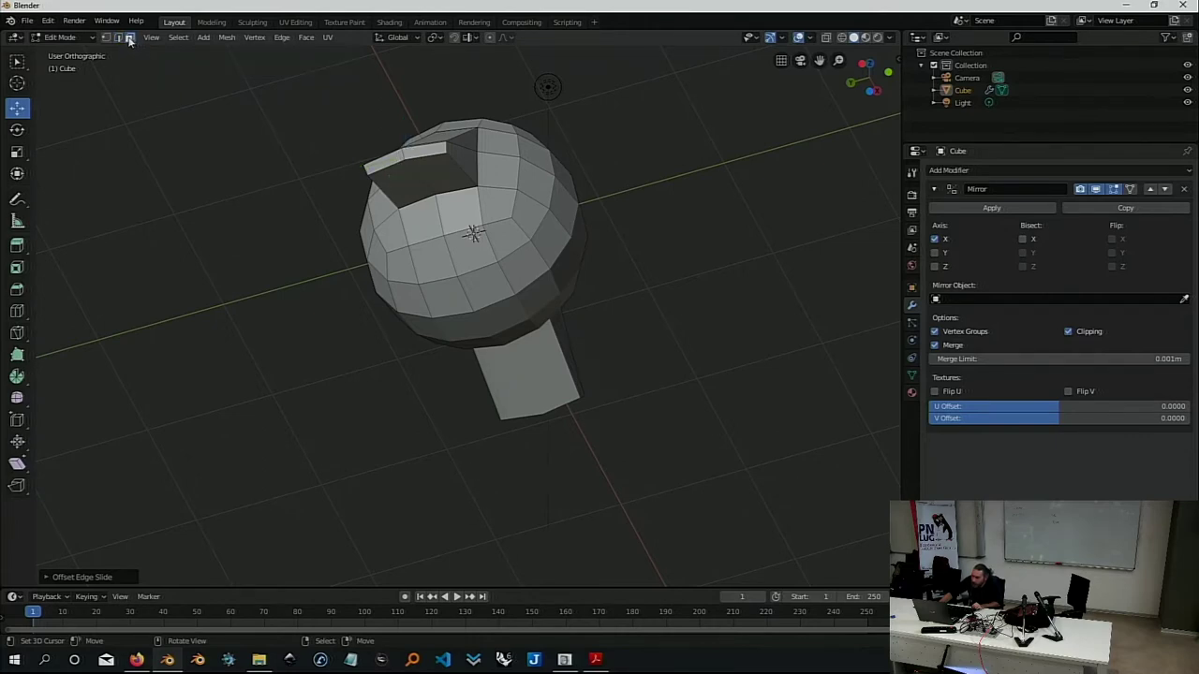
{"action": "middle_click_drag", "start_coordinate": [437, 265], "coordinate": [367, 269]}
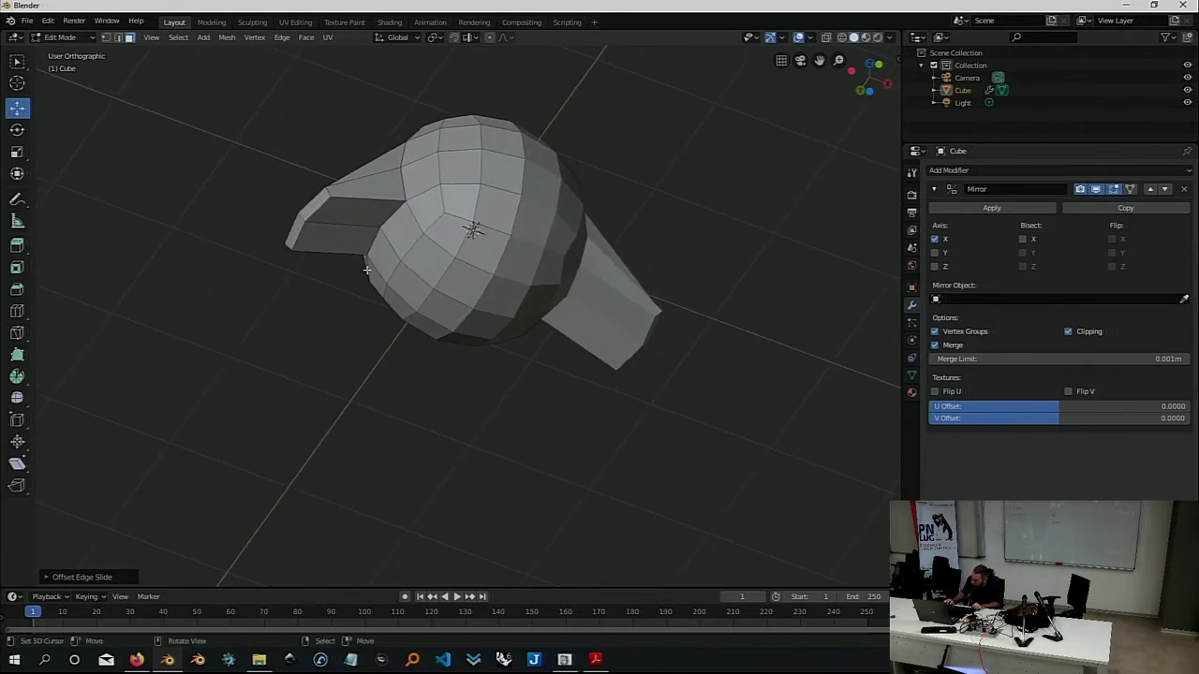
Orbit to the sphere's underside and select two adjacent faces there
{"action": "middle_click_drag", "start_coordinate": [487, 268], "coordinate": [502, 246]}
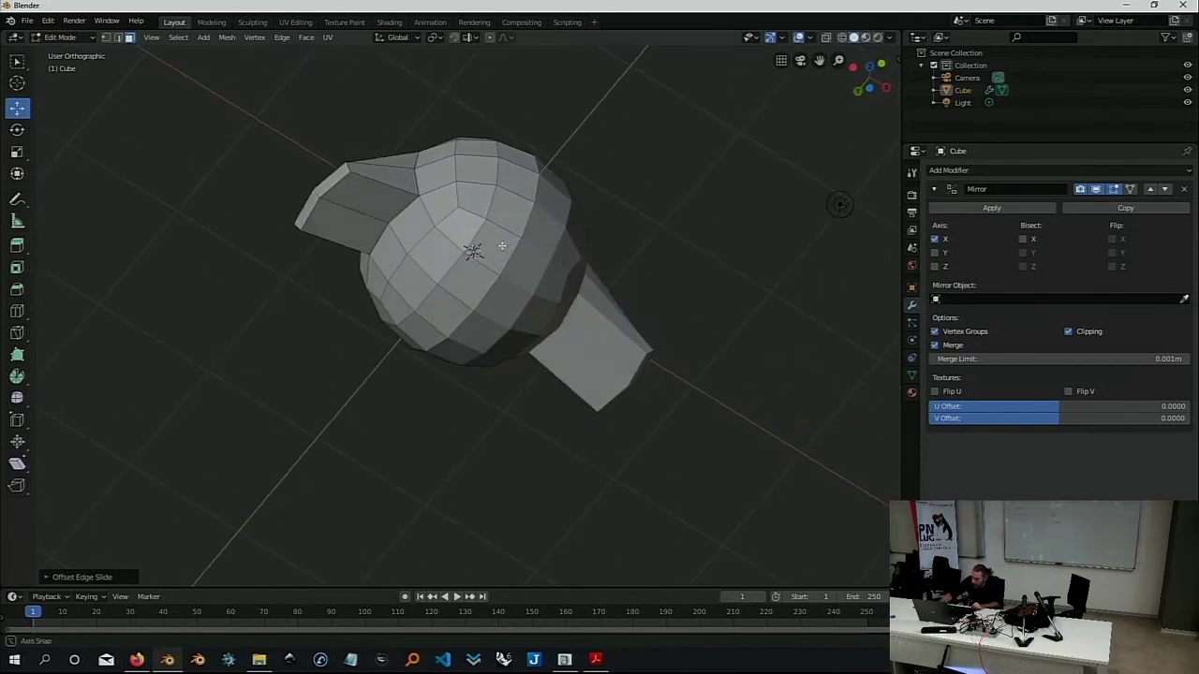
{"action": "middle_click_drag", "start_coordinate": [459, 304], "coordinate": [513, 297]}
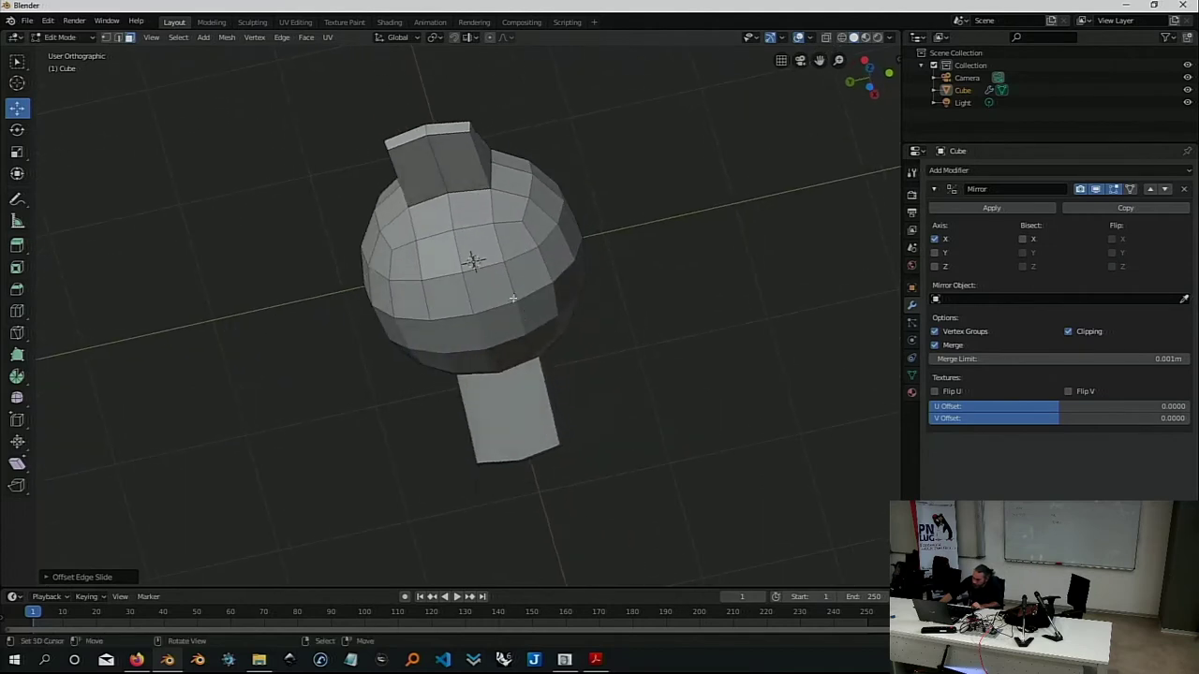
{"action": "left_click", "coordinate": [473, 259]}
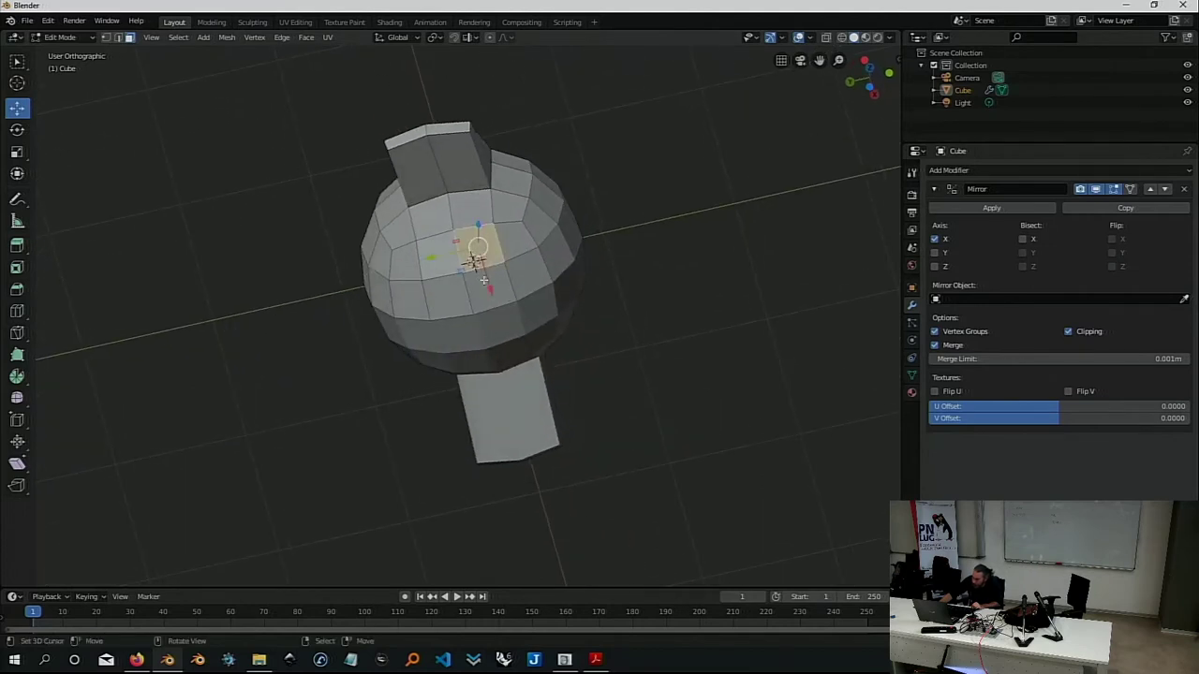
{"action": "left_click", "coordinate": [449, 261], "text": "ctrl"}
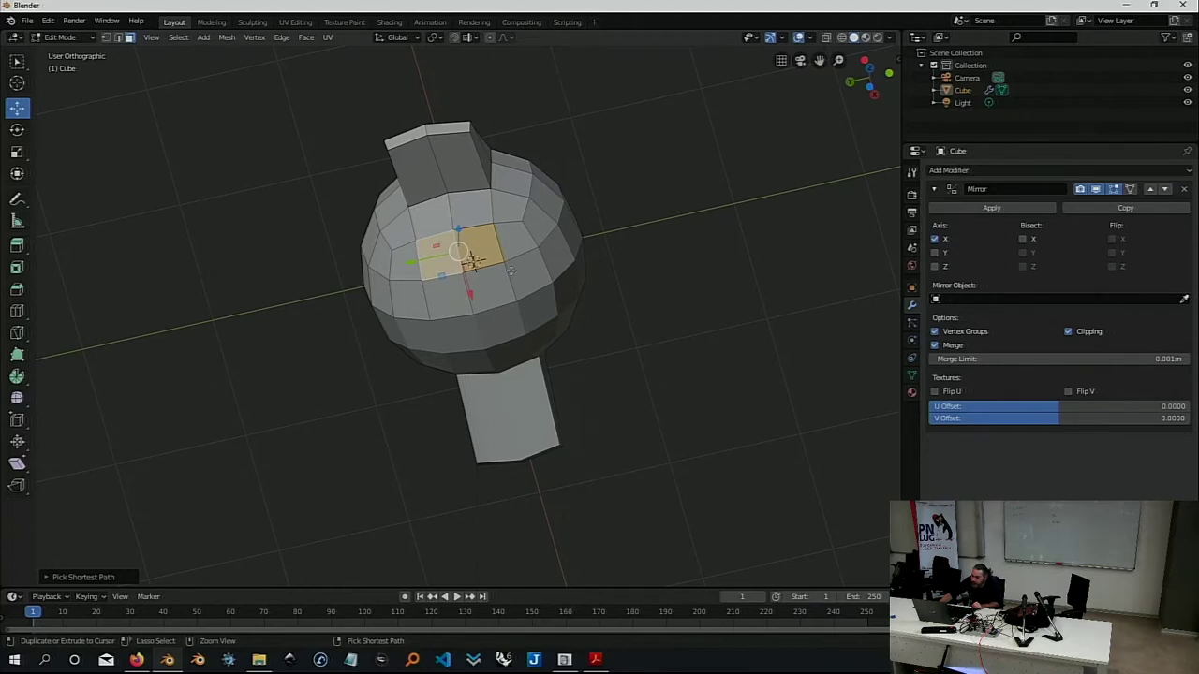
{"action": "middle_click_drag", "start_coordinate": [539, 276], "coordinate": [498, 344]}
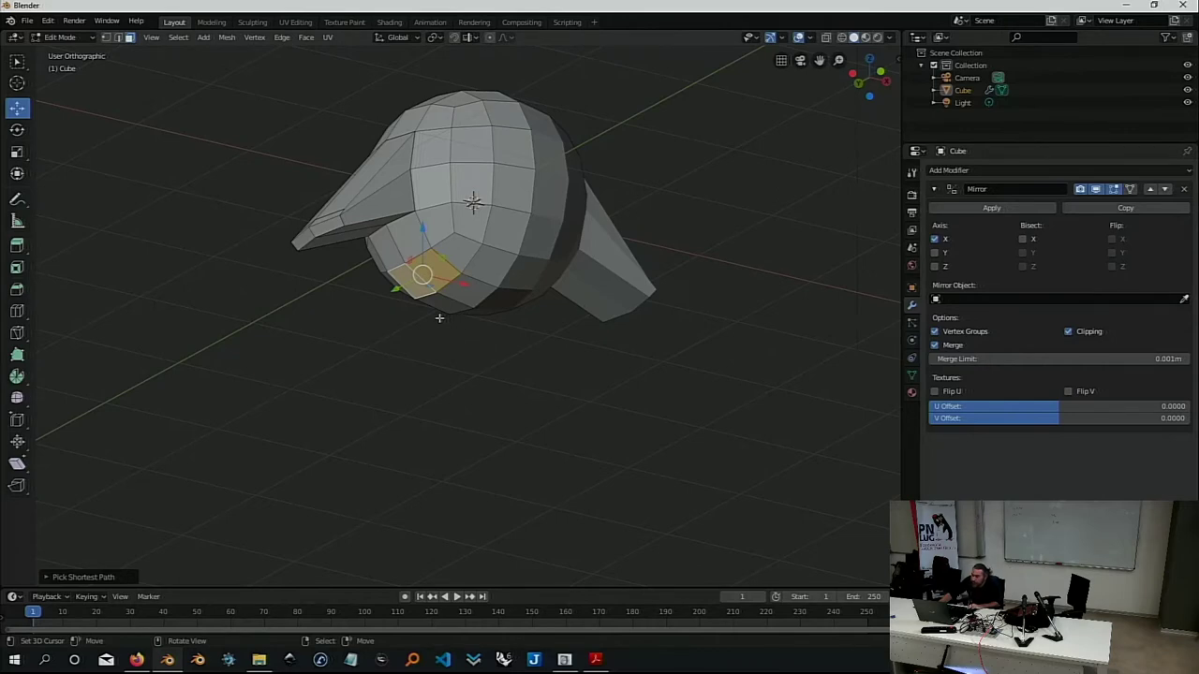
{"action": "key", "text": "e"}
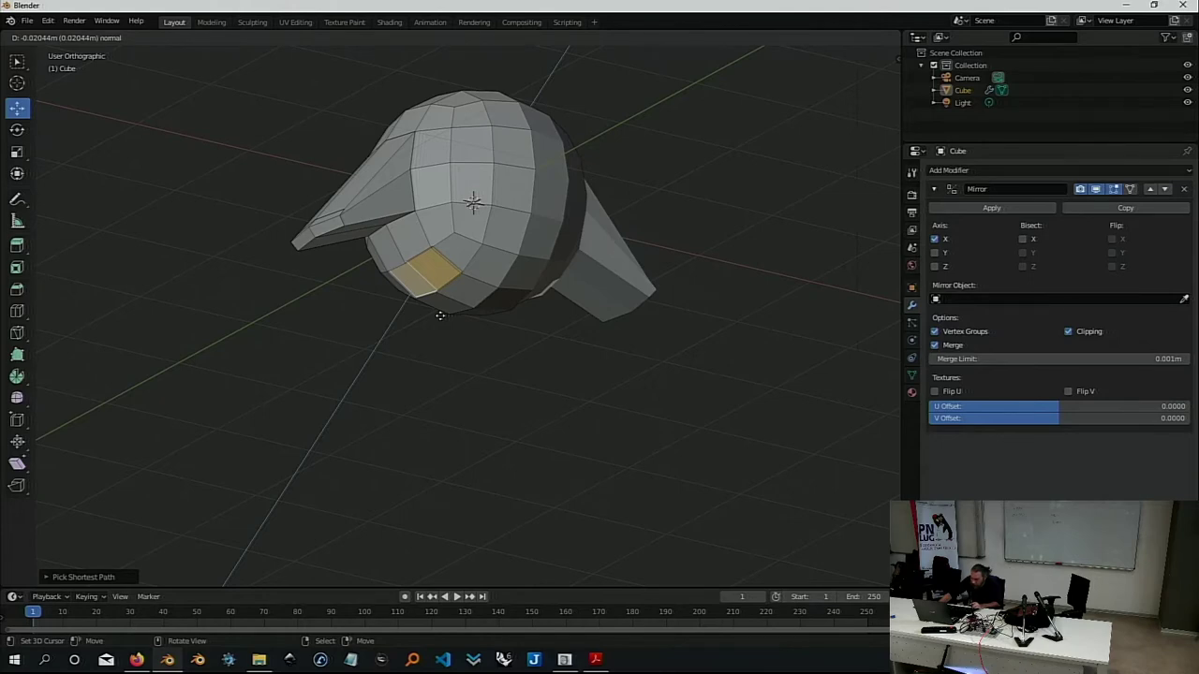
{"action": "key", "text": "z"}
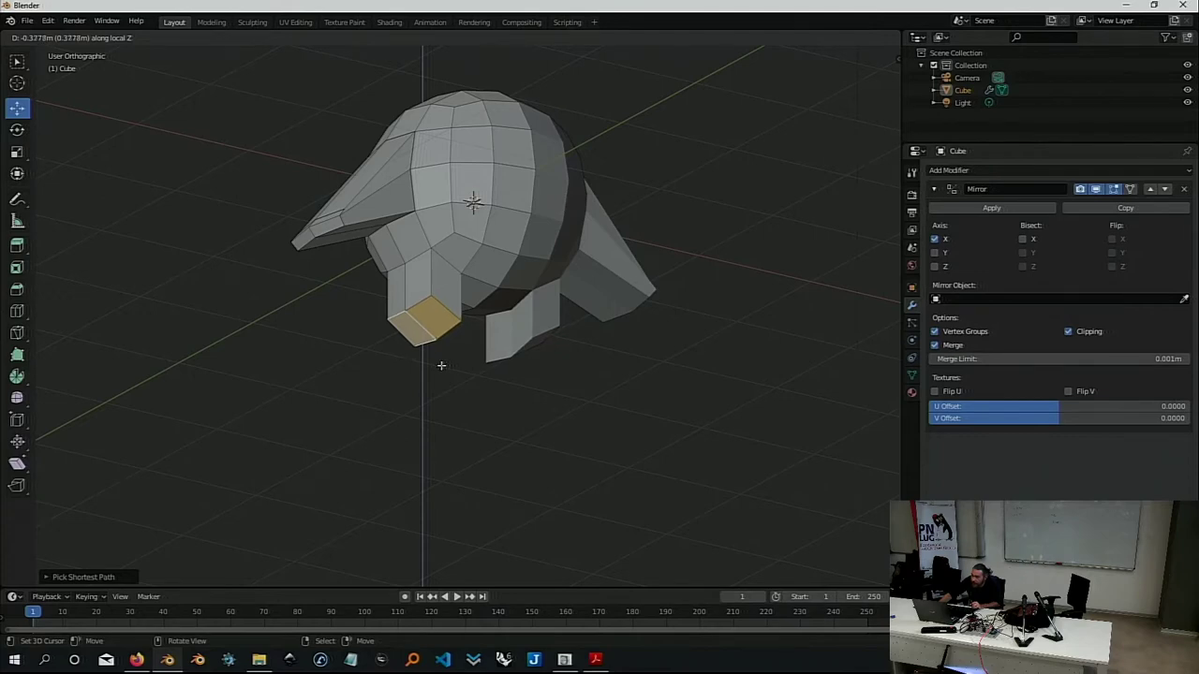
{"action": "left_click", "coordinate": [441, 365]}
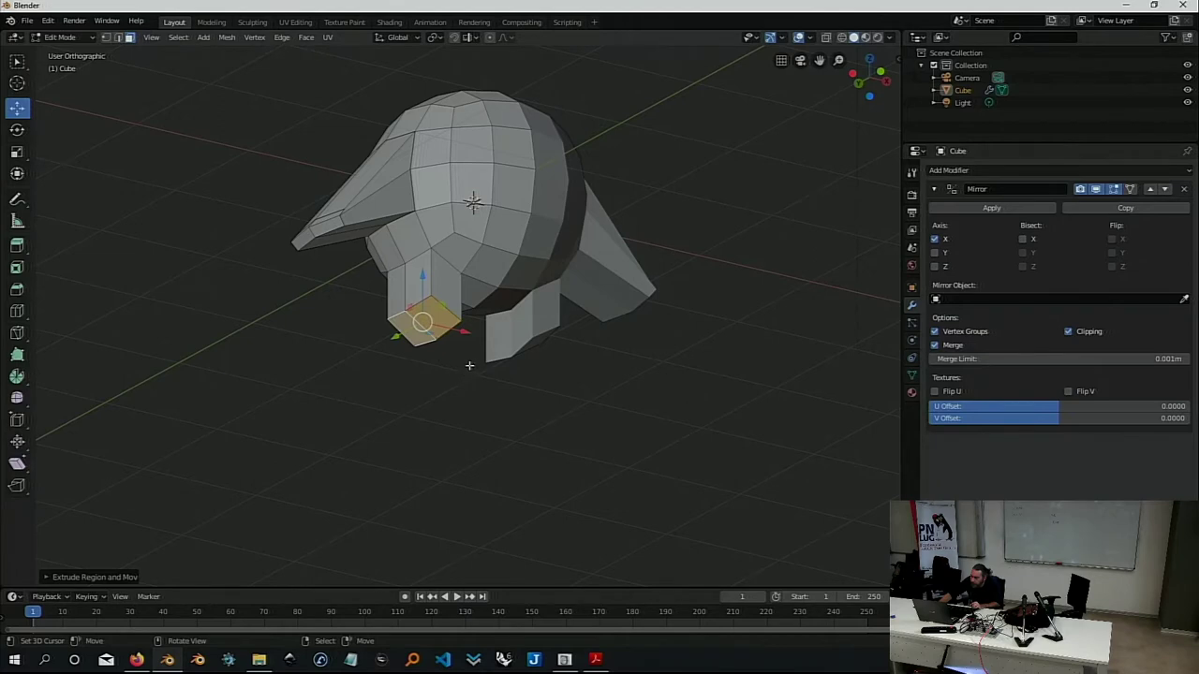
{"action": "middle_click_drag", "start_coordinate": [459, 367], "coordinate": [450, 372]}
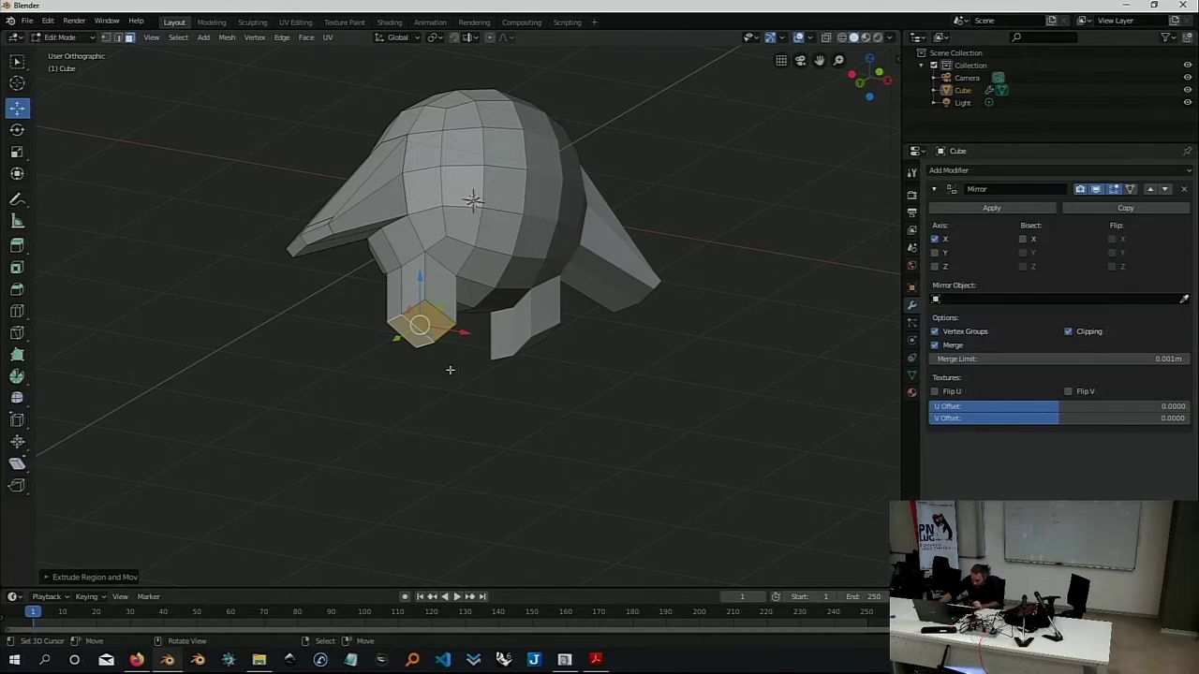
{"action": "key", "text": "ctrl+z"}
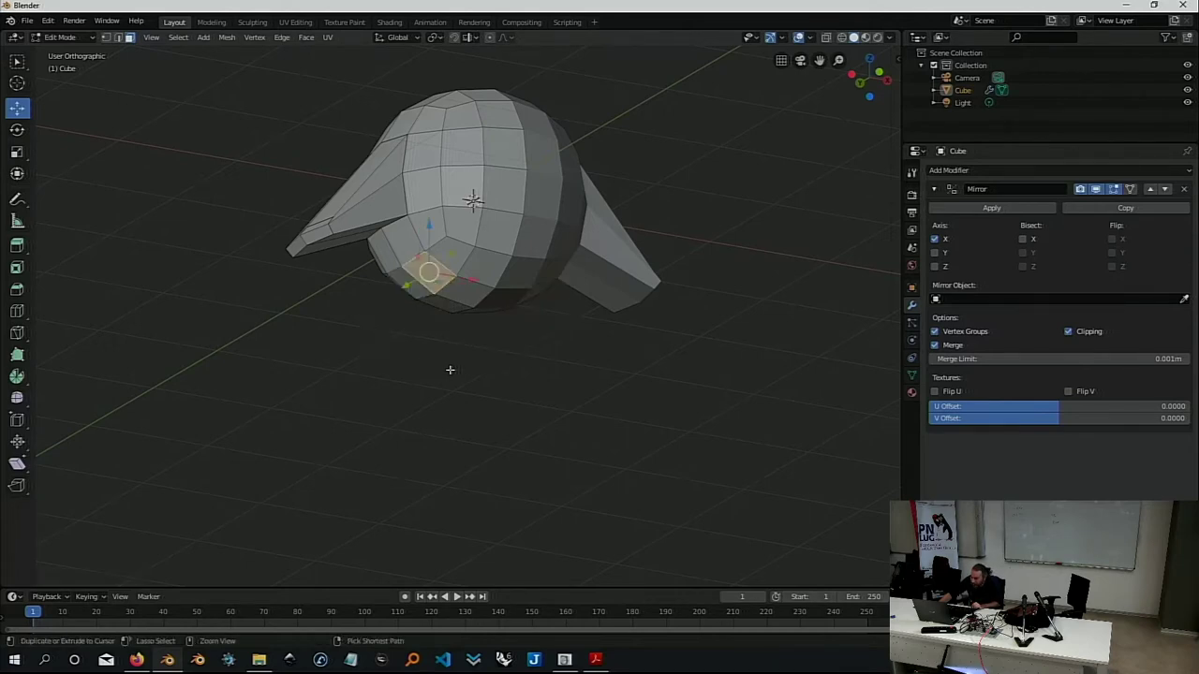
Clear the selection, orbit to a frontal view, and undo twice to remove the wing extrusions
{"action": "key", "text": "a"}
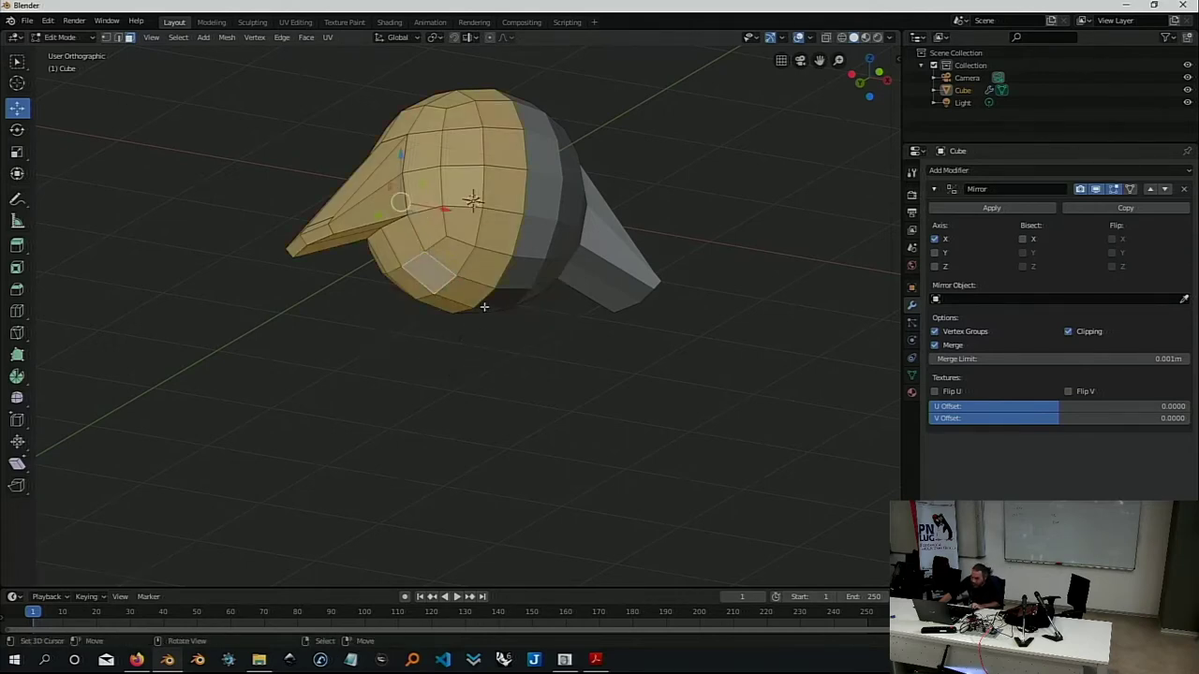
{"action": "key", "text": "alt+a"}
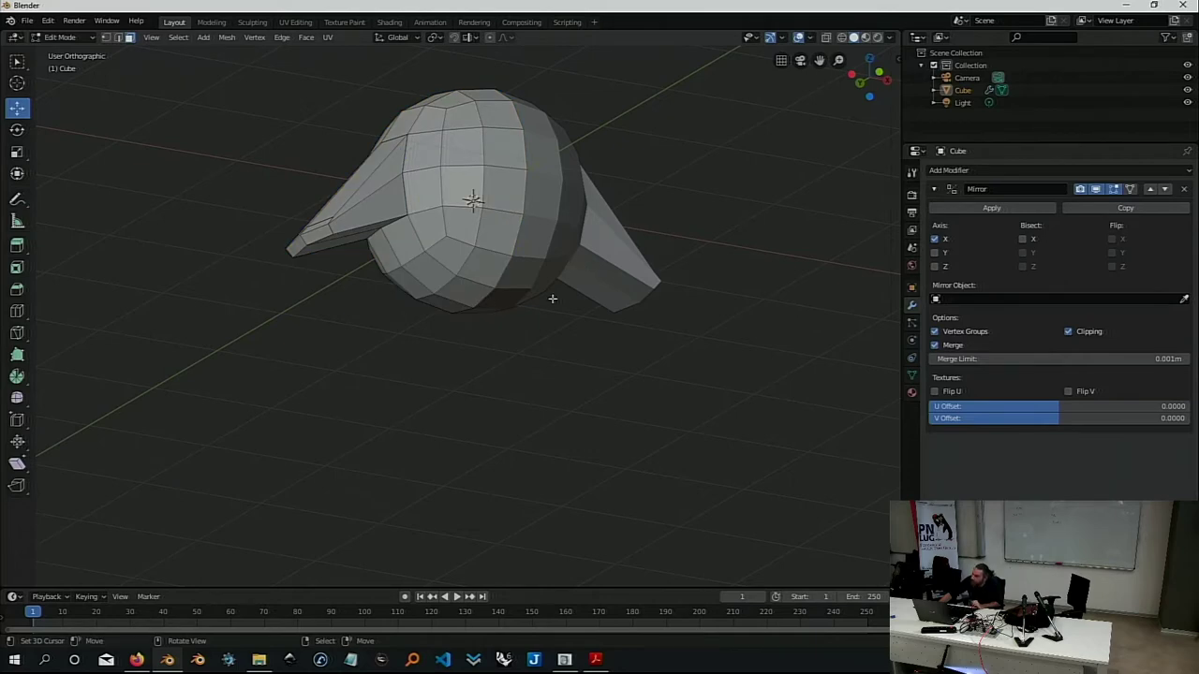
{"action": "middle_click_drag", "start_coordinate": [565, 305], "coordinate": [569, 296]}
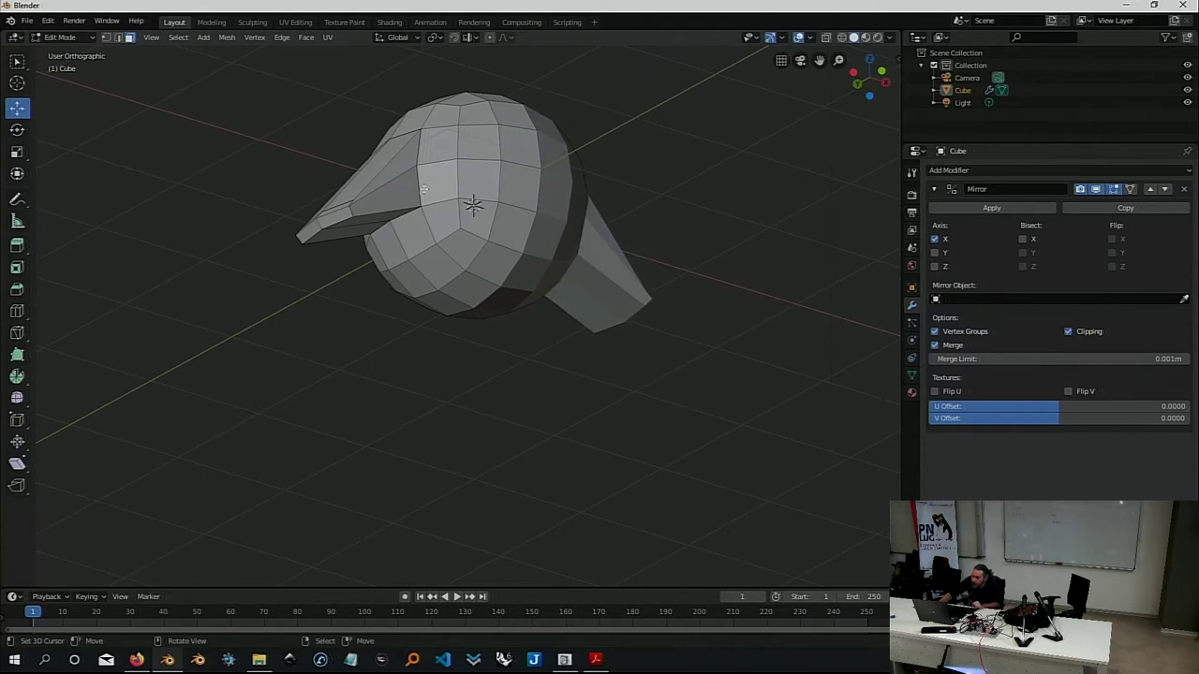
{"action": "mouse_move", "coordinate": [410, 194]}
{"action": "middle_mouse_down"}
{"action": "mouse_move", "coordinate": [402, 216]}
{"action": "mouse_move", "coordinate": [360, 223]}
{"action": "middle_mouse_up"}
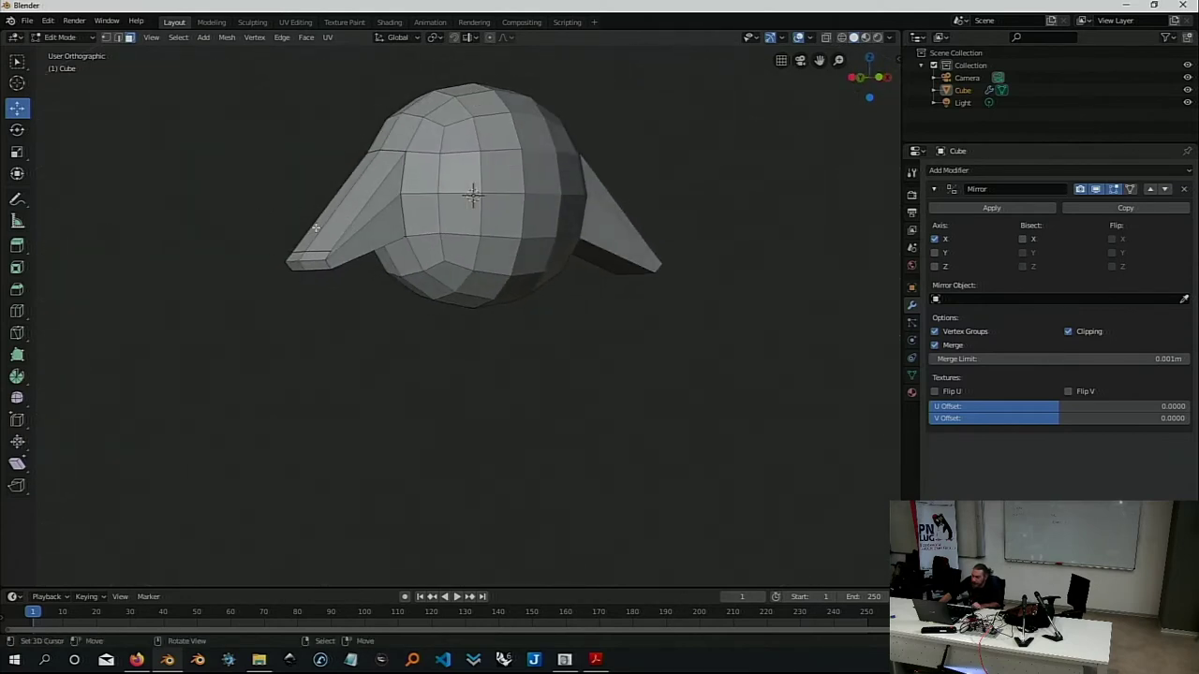
{"action": "key", "text": "a"}
{"action": "key", "text": "alt+a"}
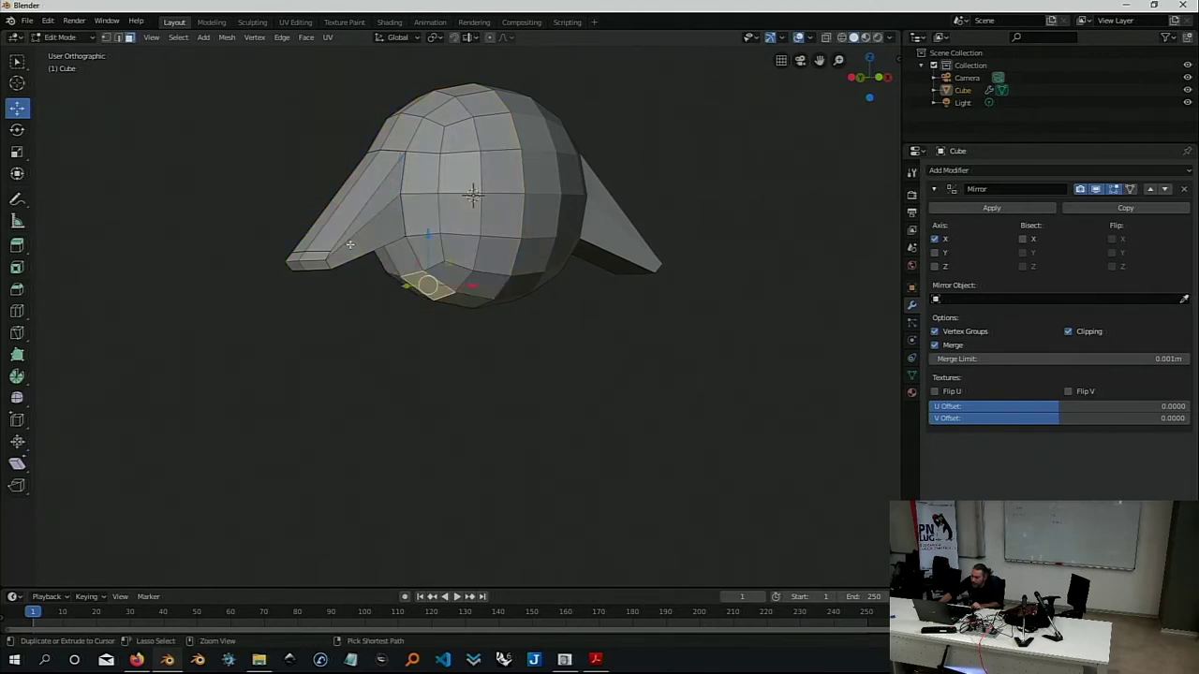
{"action": "key", "text": "ctrl+z"}
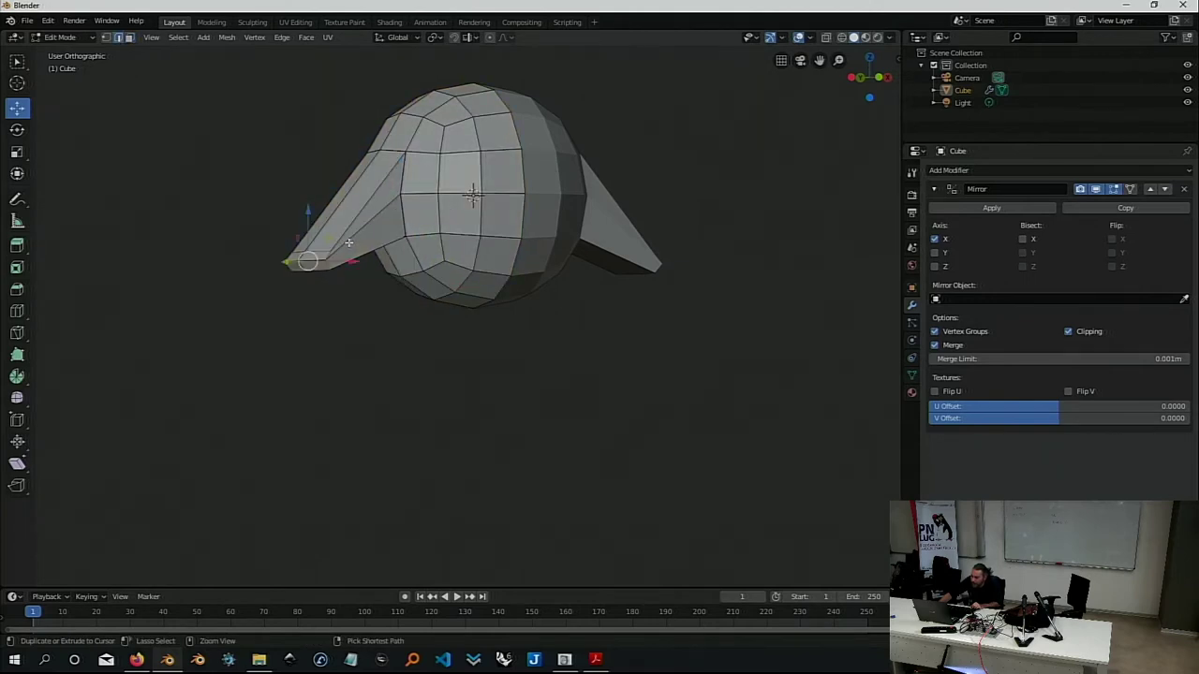
{"action": "key", "text": "ctrl+z"}
{"action": "key", "text": "ctrl+z"}
{"action": "key", "text": "ctrl+z"}
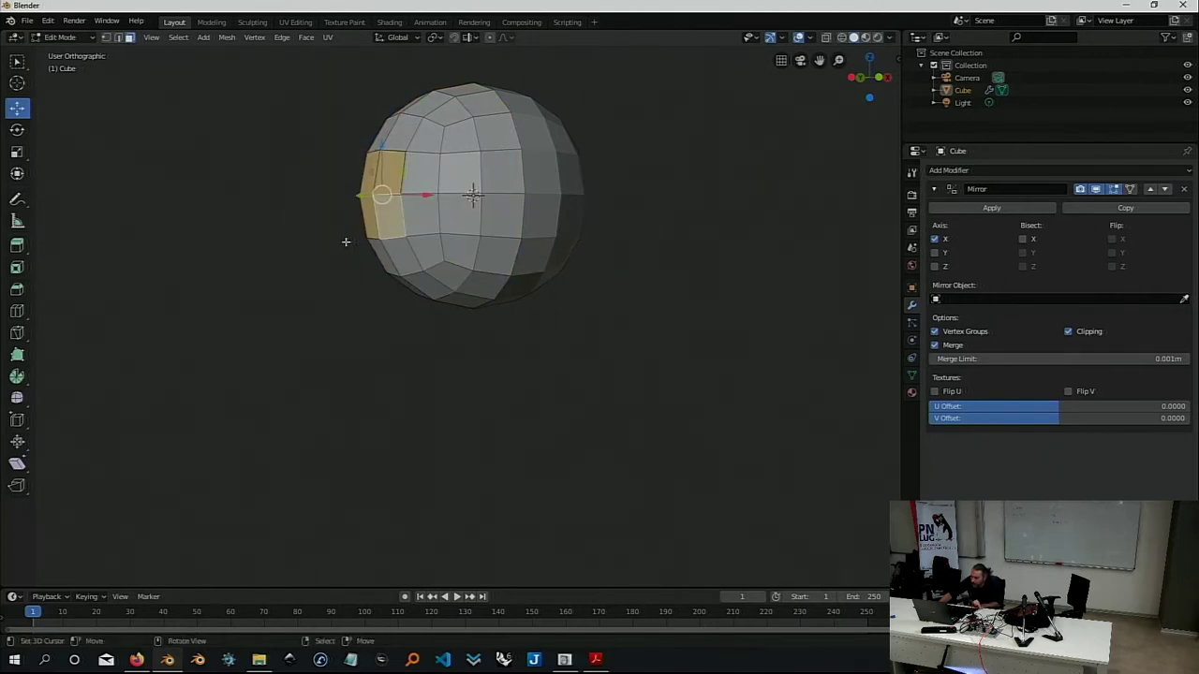
Clear all selection using invert, deselect, select linked and shrink selection
{"action": "key", "text": "ctrl+i"}
{"action": "middle_click_drag", "start_coordinate": [377, 253], "coordinate": [418, 257]}
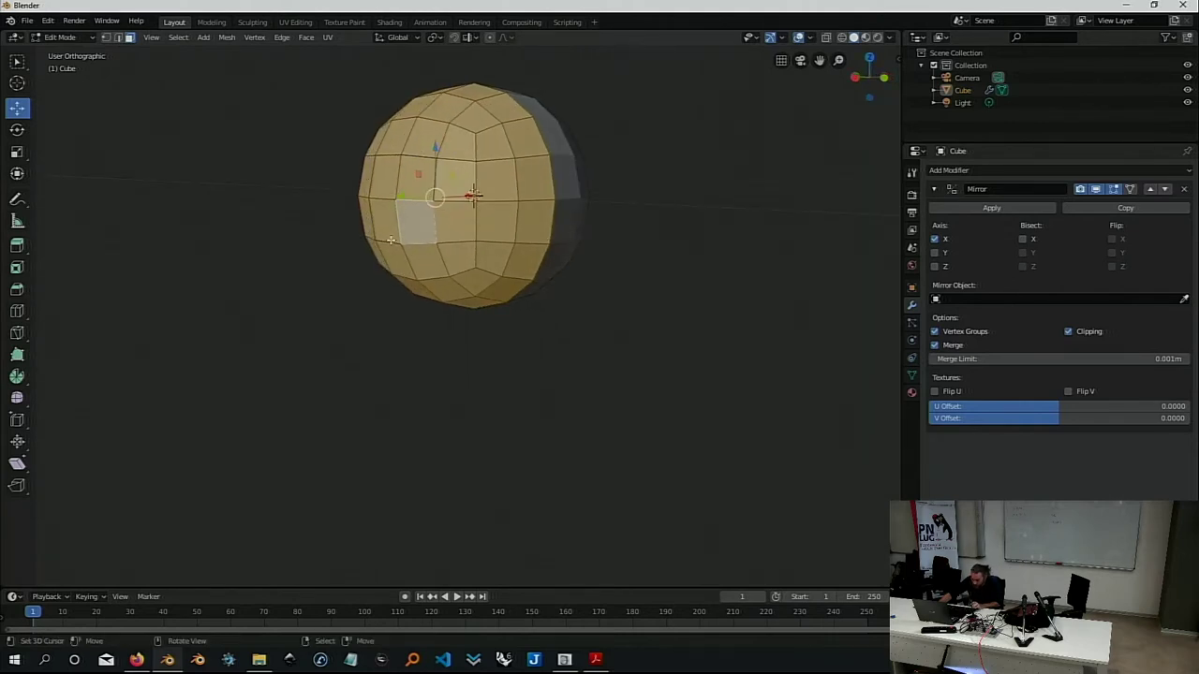
{"action": "key", "text": "alt+a"}
{"action": "middle_click_drag", "start_coordinate": [395, 236], "coordinate": [428, 227]}
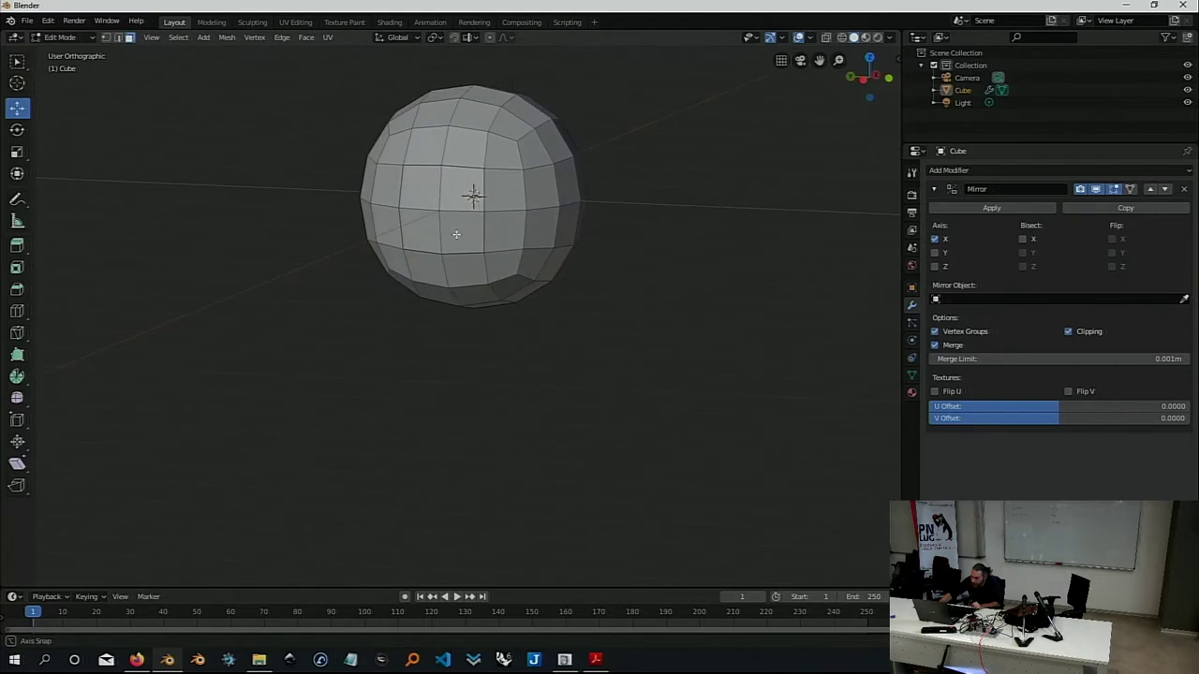
{"action": "left_click", "coordinate": [428, 227]}
{"action": "key", "text": "ctrl+l"}
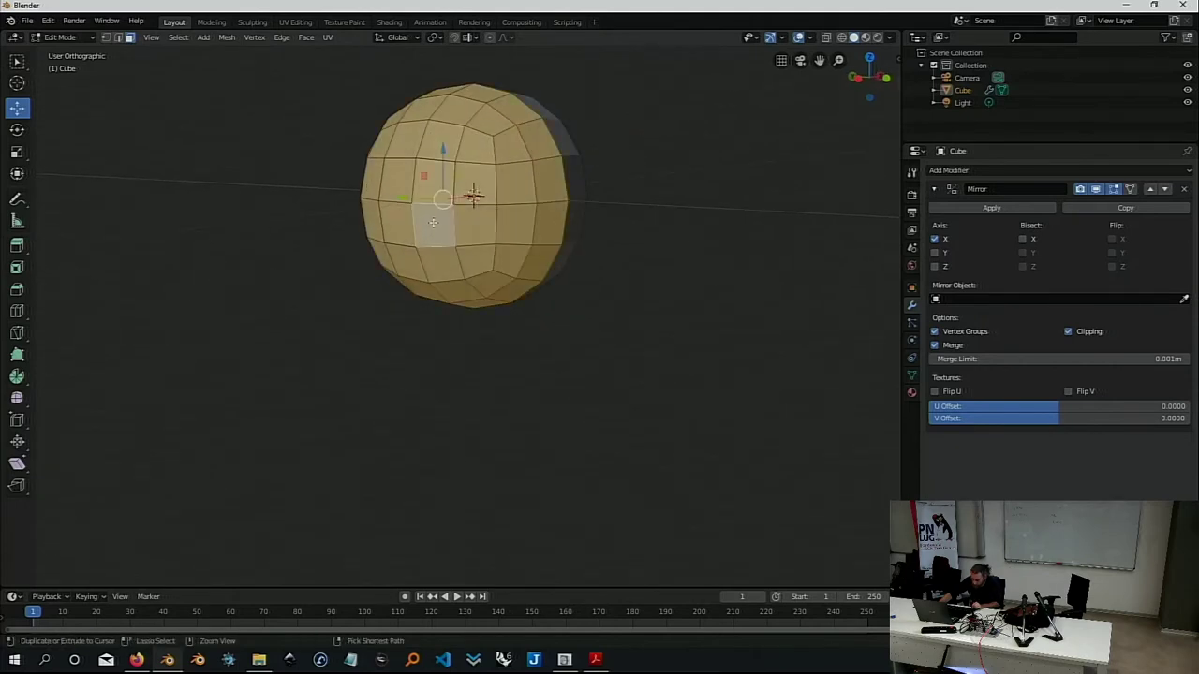
{"action": "key", "text": "ctrl+KP_Subtract"}
{"action": "key", "text": "ctrl+KP_Subtract"}
{"action": "key", "text": "ctrl+KP_Subtract"}
{"action": "key", "text": "ctrl+KP_Subtract"}
{"action": "key", "text": "ctrl+KP_Subtract"}
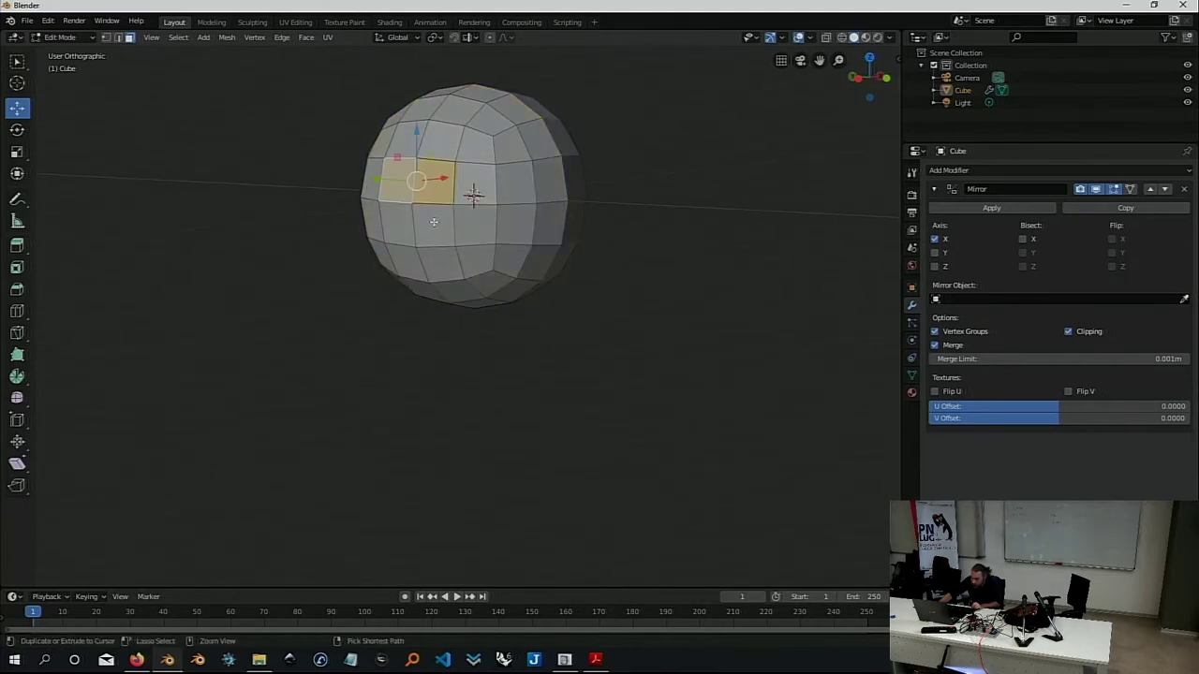
{"action": "key", "text": "ctrl+KP_Subtract"}
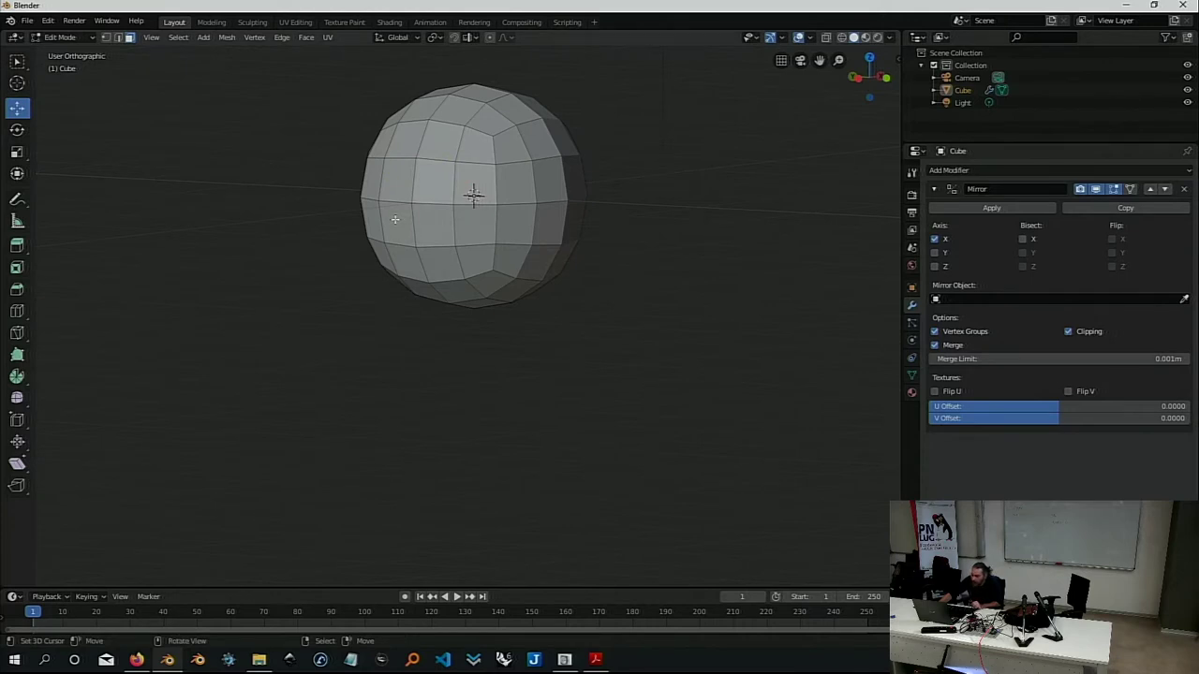
{"action": "mouse_move", "coordinate": [417, 221]}
{"action": "middle_mouse_down"}
{"action": "mouse_move", "coordinate": [420, 246]}
{"action": "mouse_move", "coordinate": [443, 203]}
{"action": "middle_mouse_up"}
Select one side face plus three neighbours, forming a 2x2 block facing left
{"action": "left_click", "coordinate": [443, 202]}
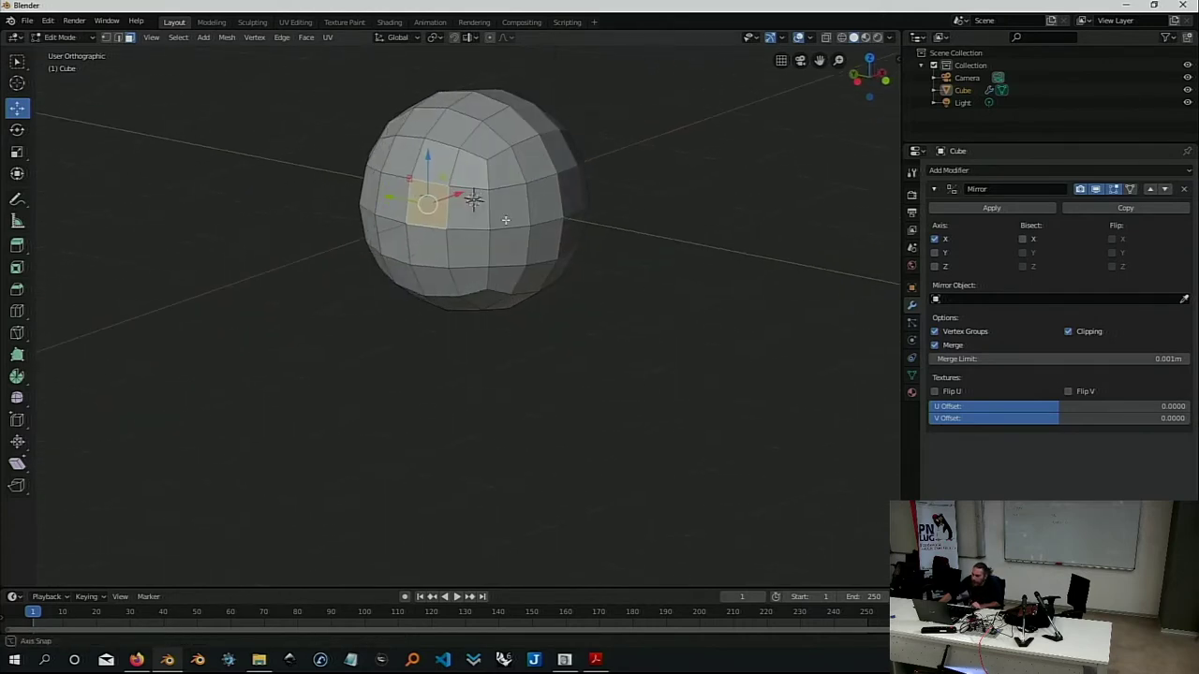
{"action": "middle_click_drag", "start_coordinate": [548, 213], "coordinate": [508, 212]}
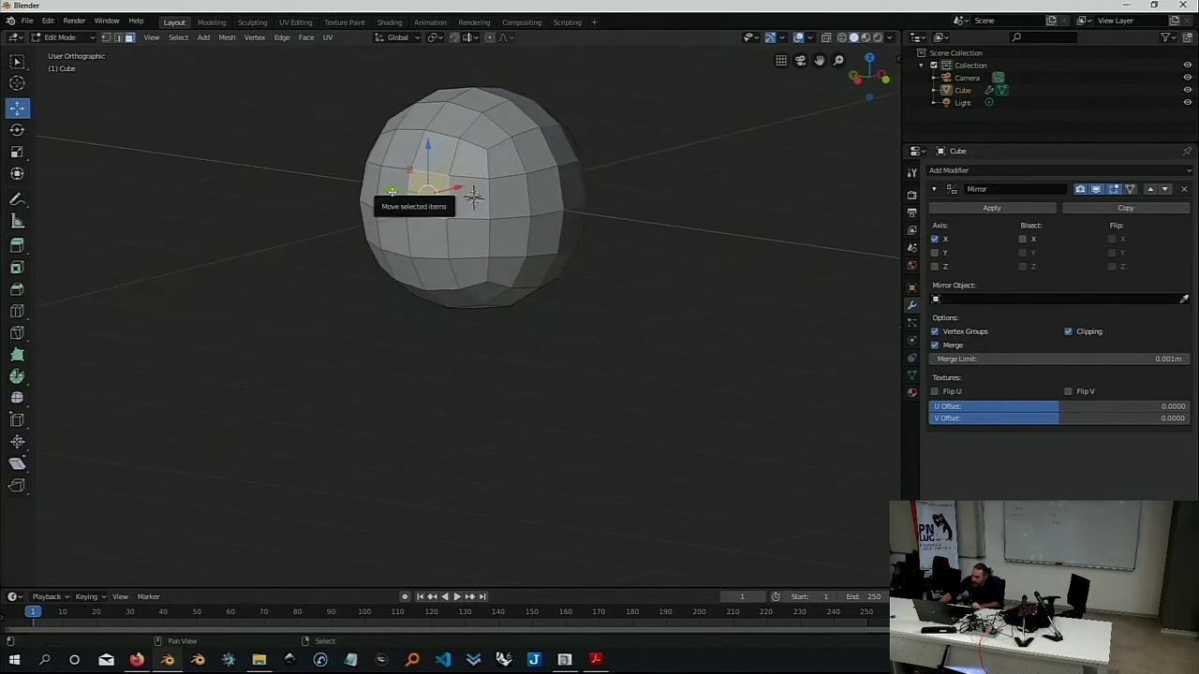
{"action": "left_click", "coordinate": [392, 195], "text": "shift"}
{"action": "left_click", "coordinate": [396, 227], "text": "shift"}
{"action": "left_click", "coordinate": [427, 231], "text": "shift"}
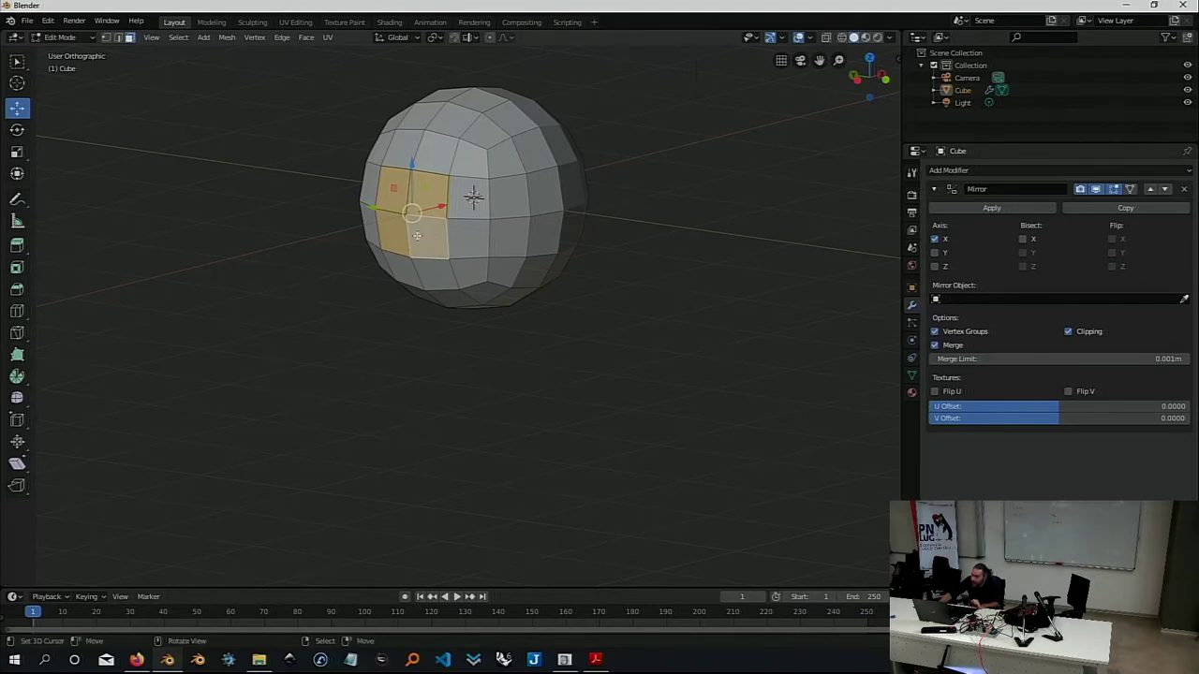
{"action": "middle_click_drag", "start_coordinate": [417, 246], "coordinate": [302, 257]}
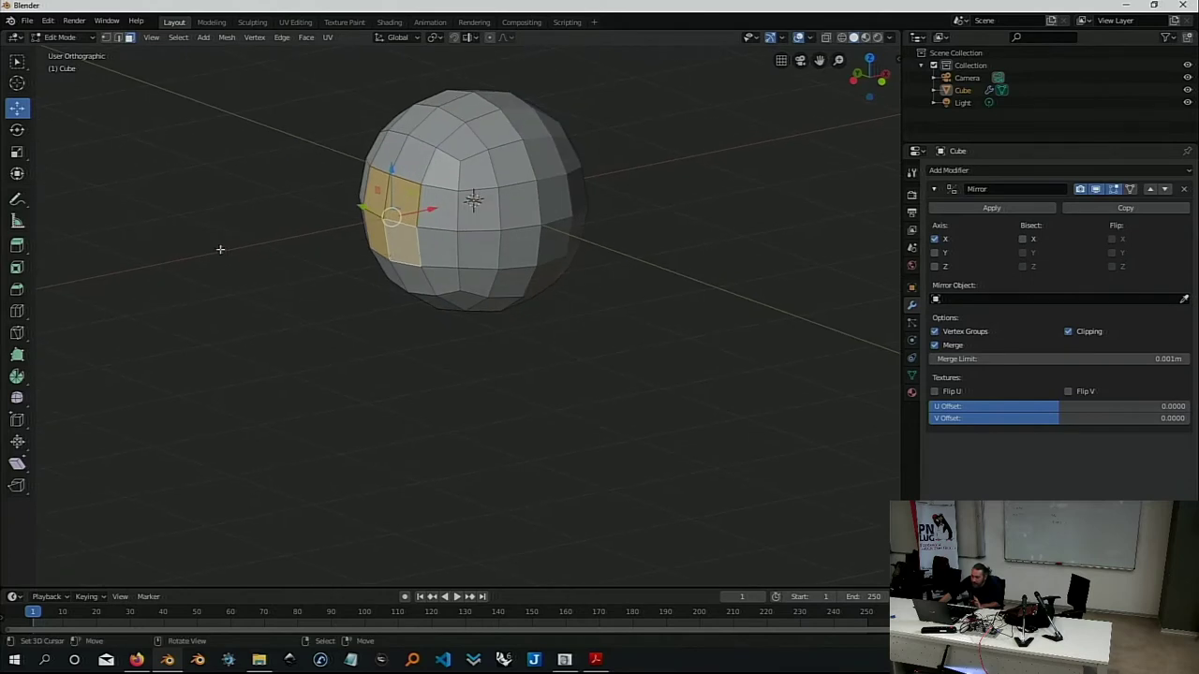
Extrude the four side faces slightly, then extrude them outward along global X into boxy arms
{"action": "middle_click_drag", "start_coordinate": [387, 221], "coordinate": [392, 228]}
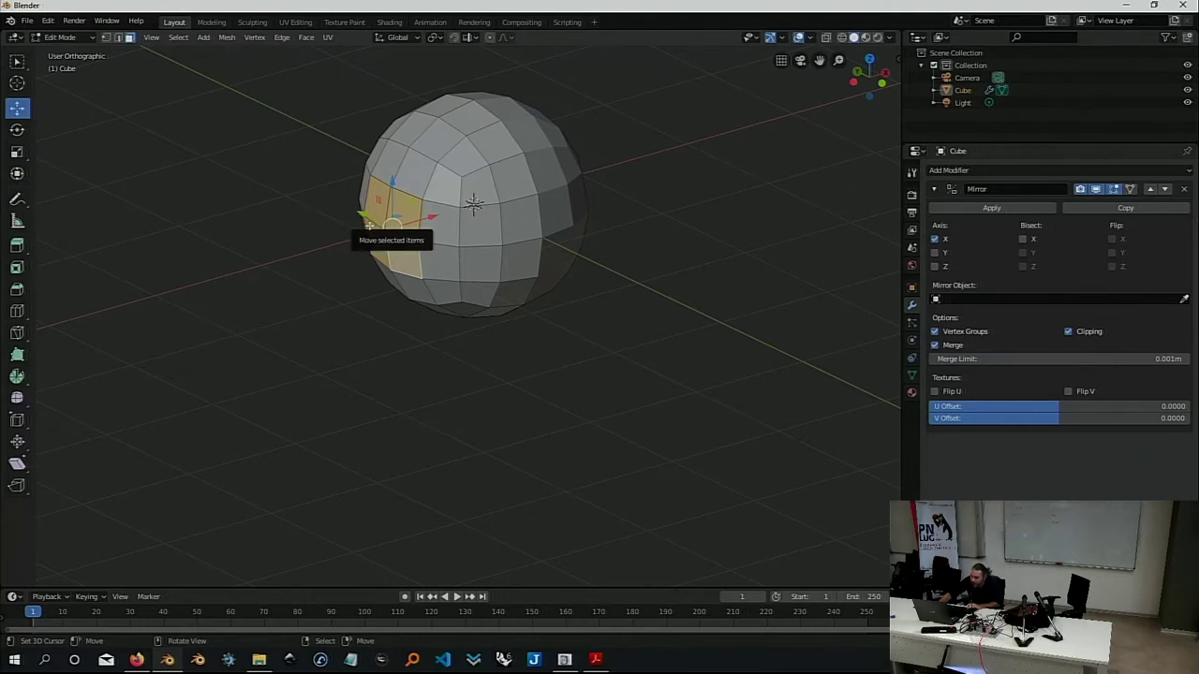
{"action": "left_click_drag", "start_coordinate": [370, 226], "coordinate": [374, 225]}
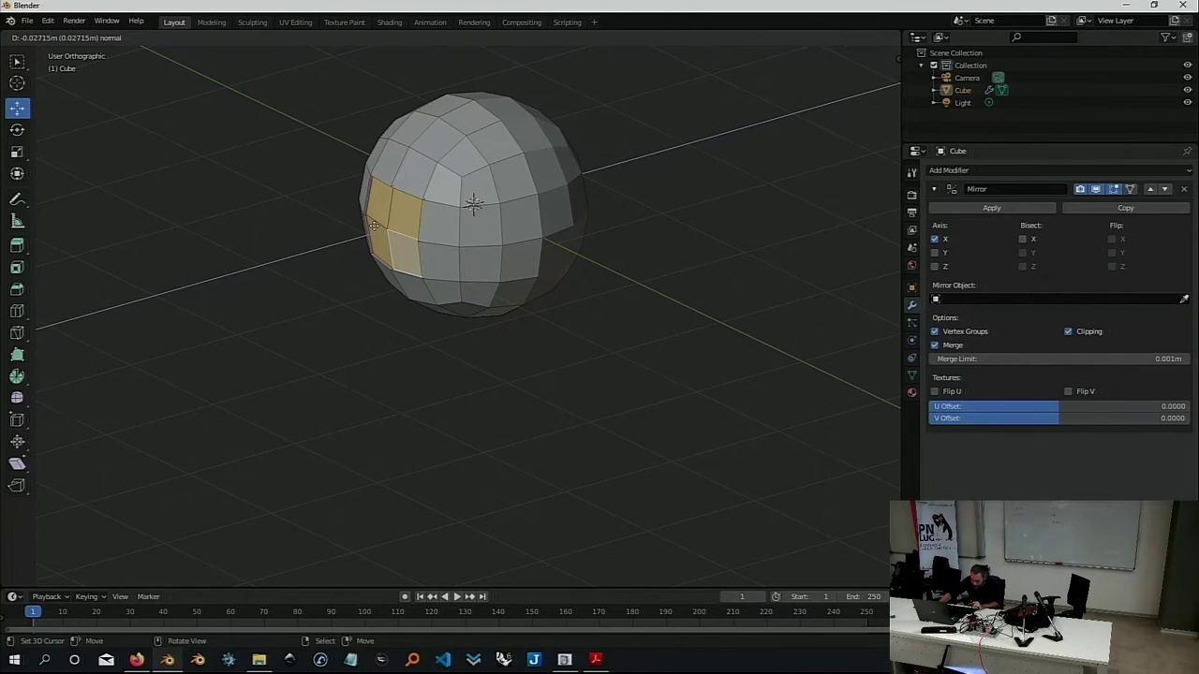
{"action": "left_click", "coordinate": [374, 226]}
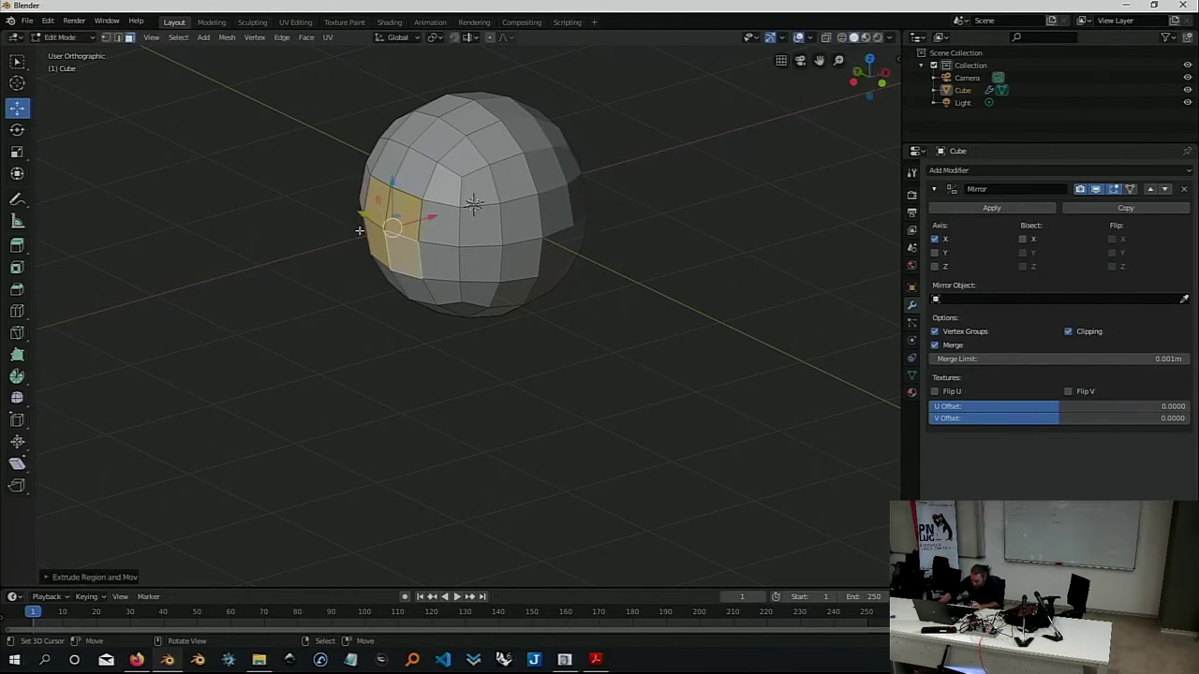
{"action": "key", "text": "e"}
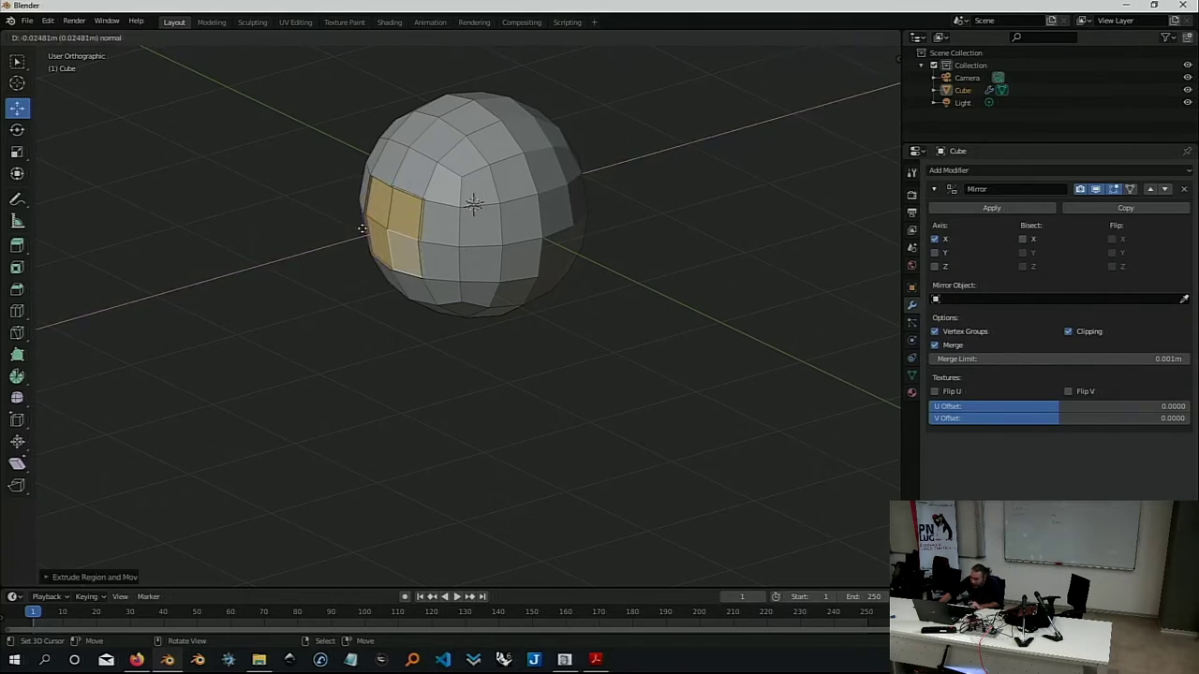
{"action": "key", "text": "x"}
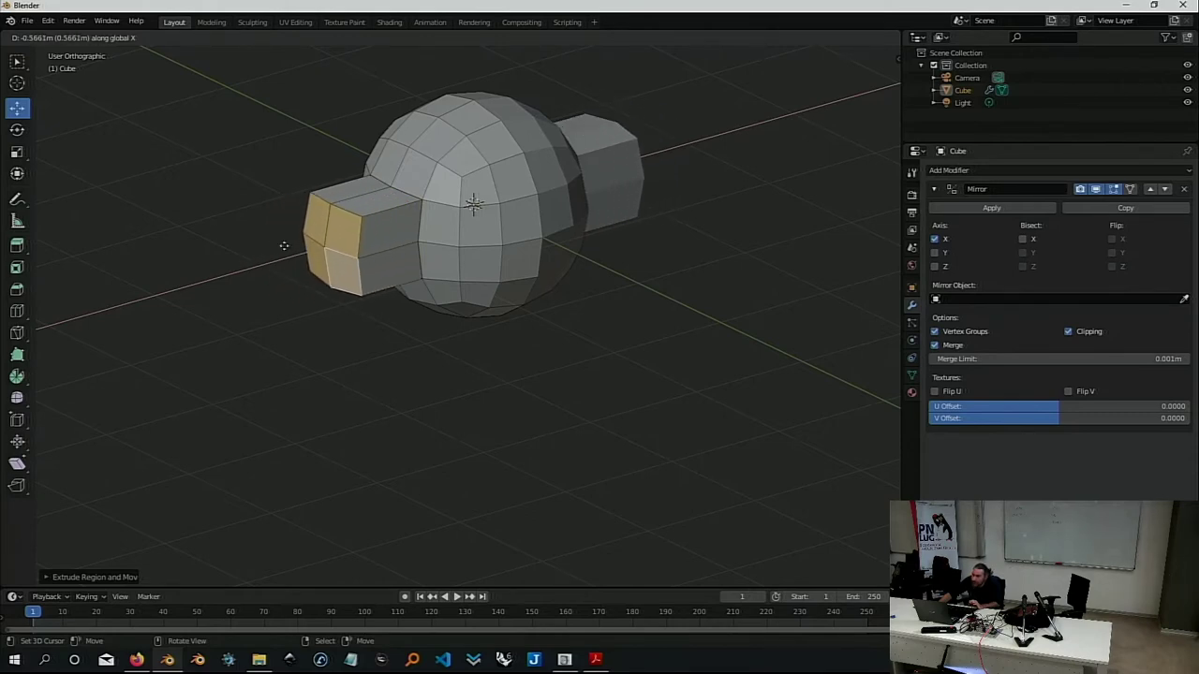
{"action": "left_click", "coordinate": [281, 245]}
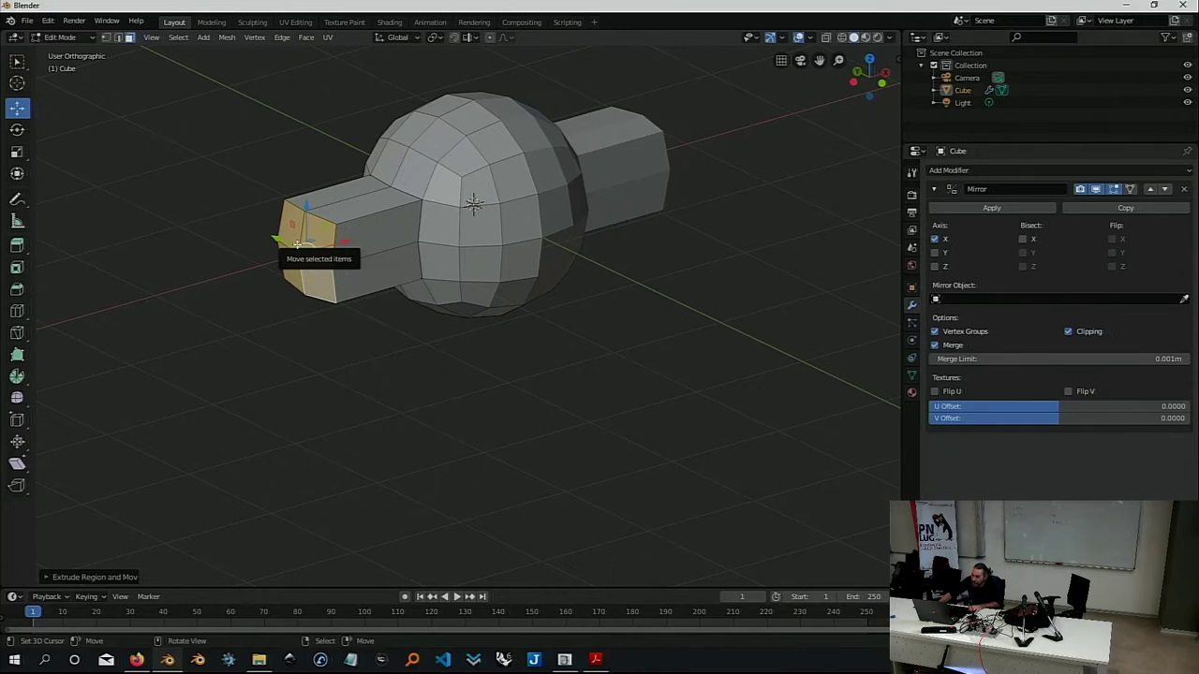
Scale the arms' end faces down along Z to about 0.33, tapering them to pointed tips
{"action": "middle_click_drag", "start_coordinate": [347, 266], "coordinate": [350, 230]}
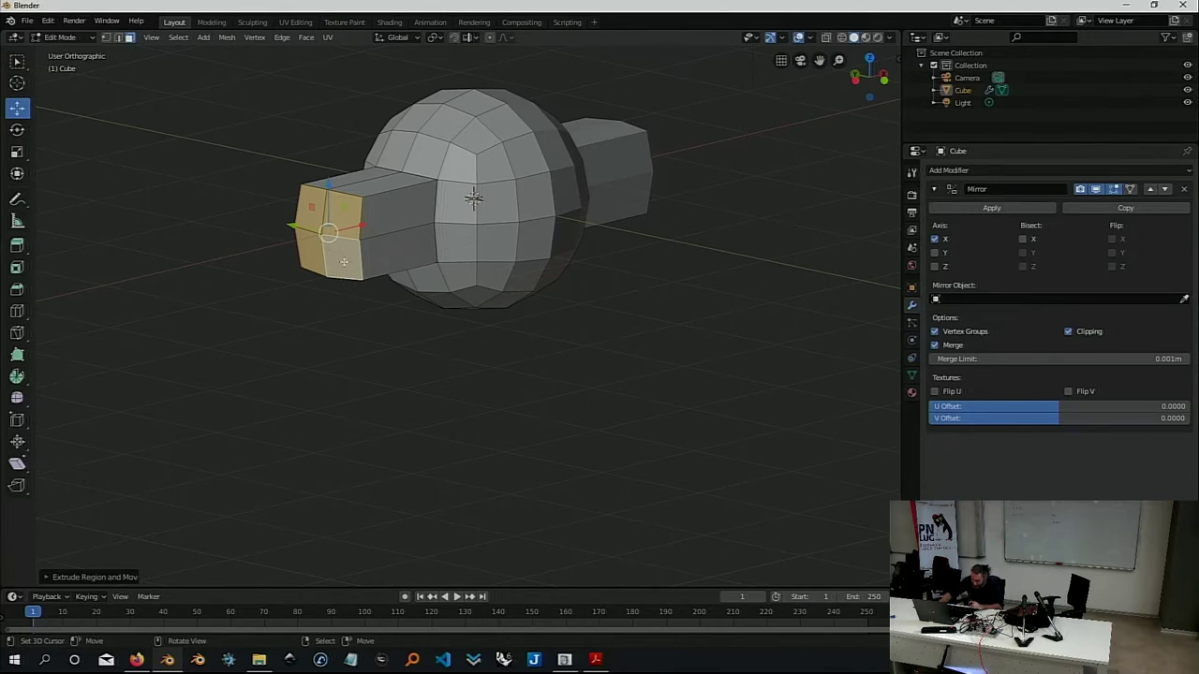
{"action": "key", "text": "s"}
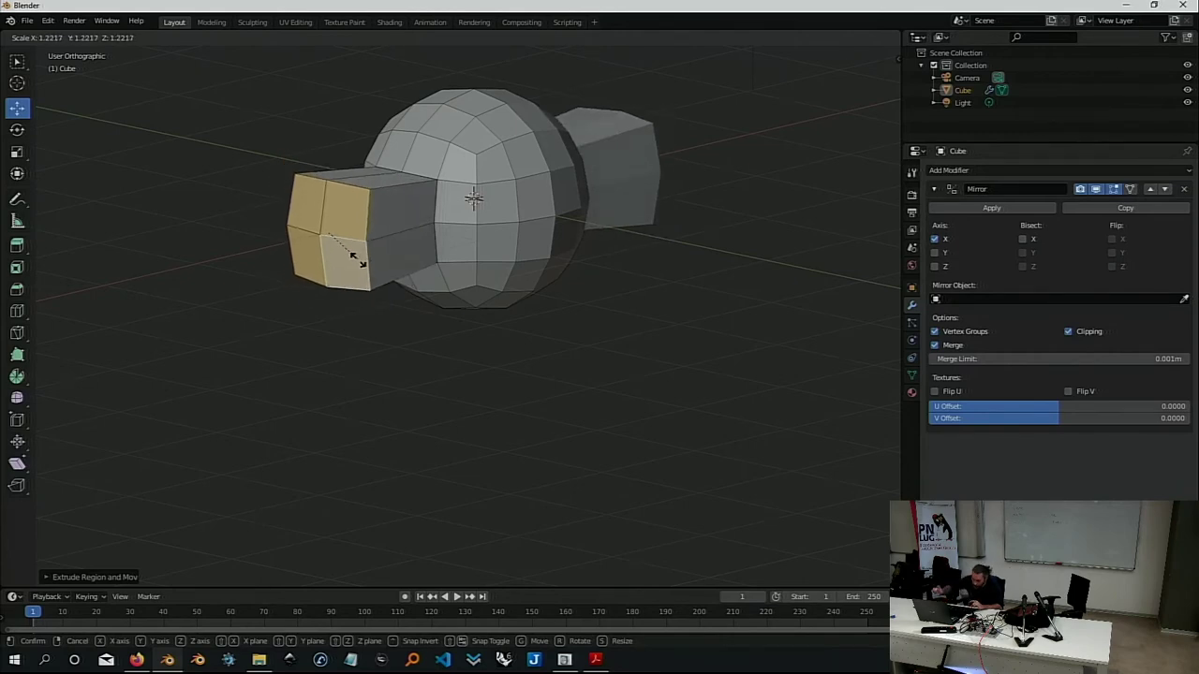
{"action": "key", "text": "z"}
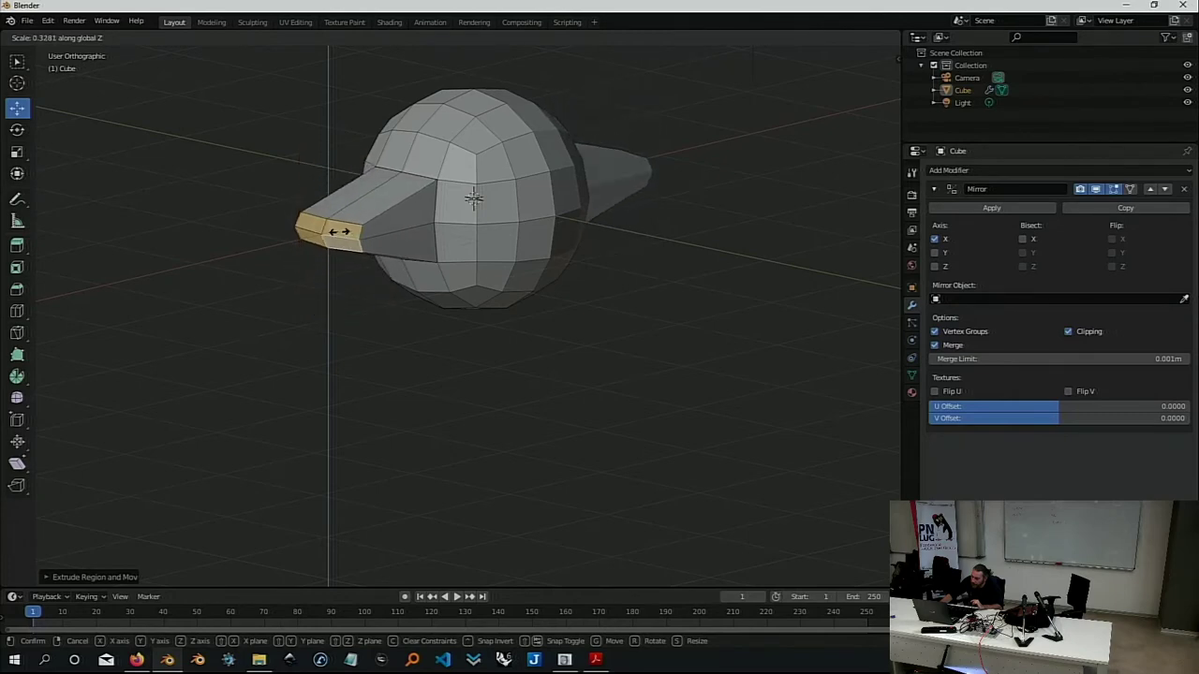
{"action": "left_click", "coordinate": [336, 231]}
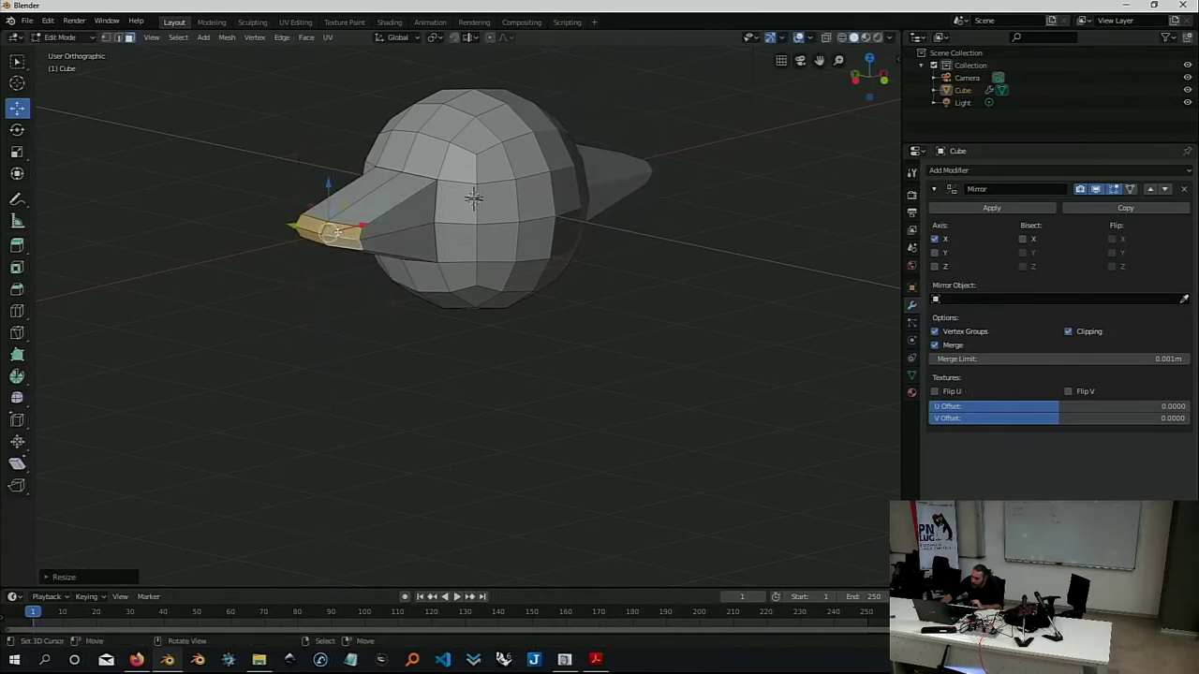
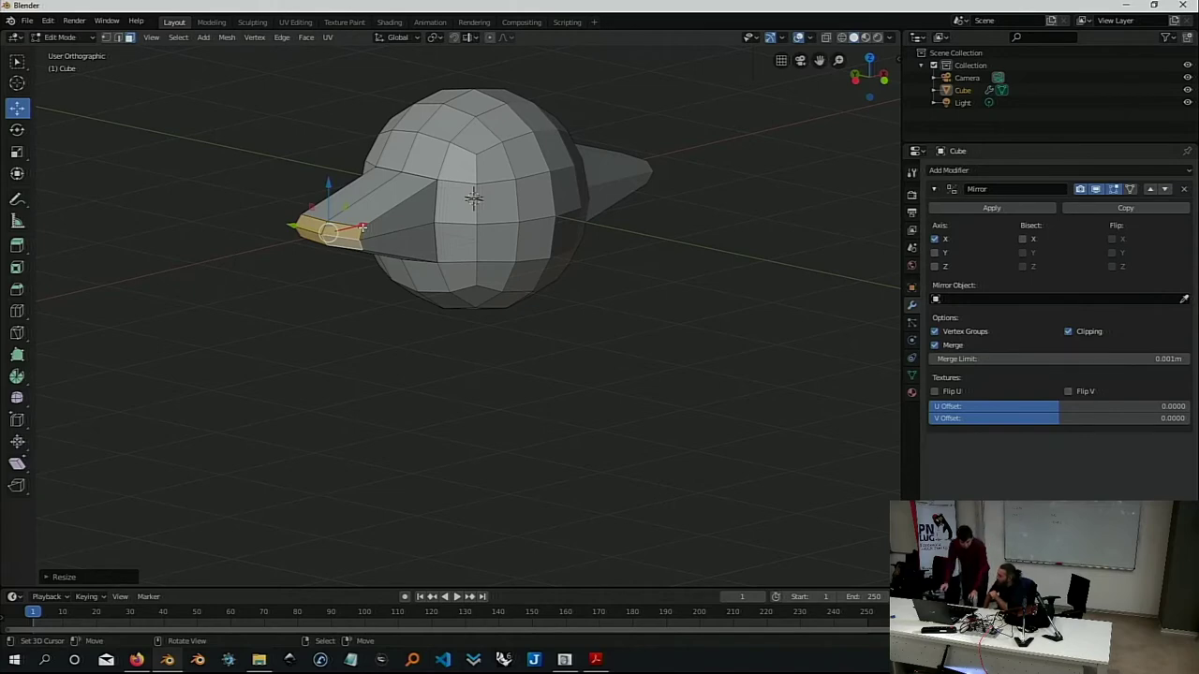
Undo the arm resize and extrusion, then re-extrude the sphere's side faces into fresh arms
{"action": "key", "text": "ctrl+z"}
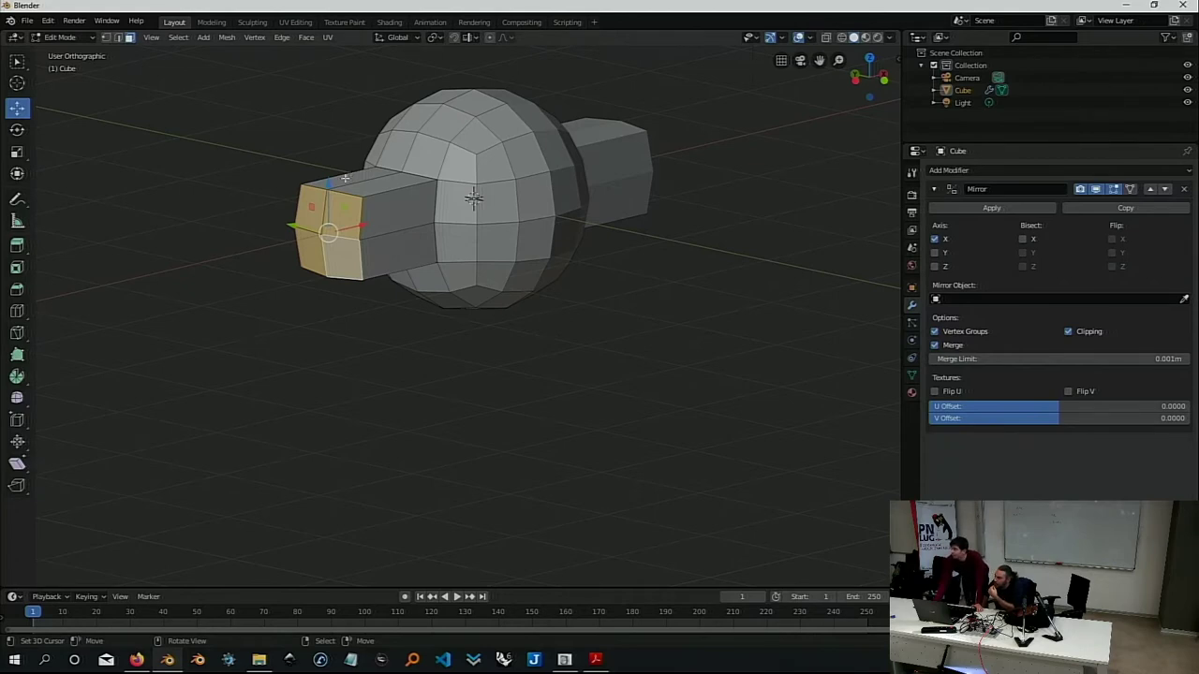
{"action": "key", "text": "ctrl+z"}
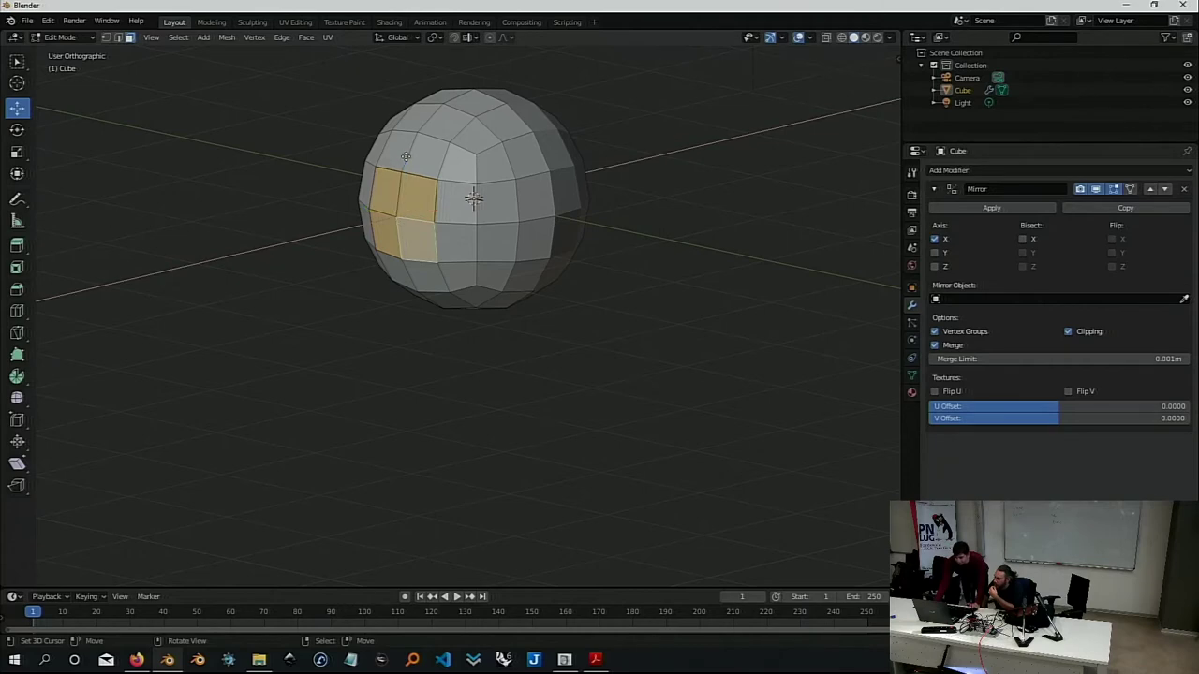
{"action": "key", "text": "e"}
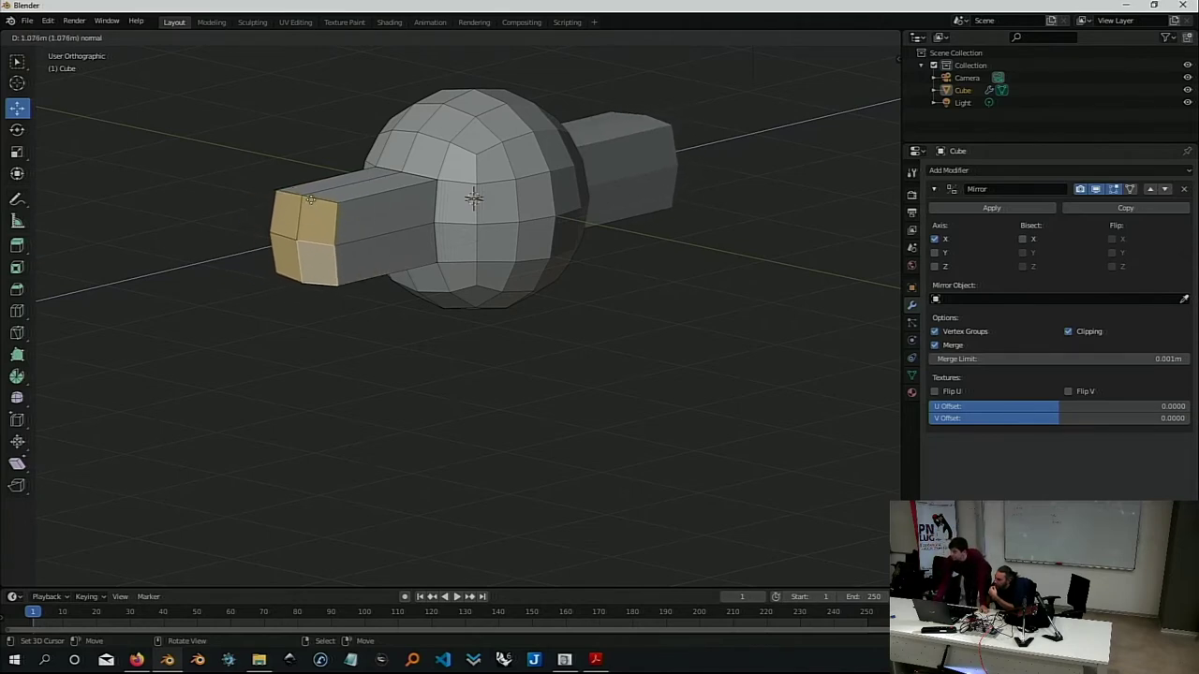
{"action": "left_click", "coordinate": [303, 199]}
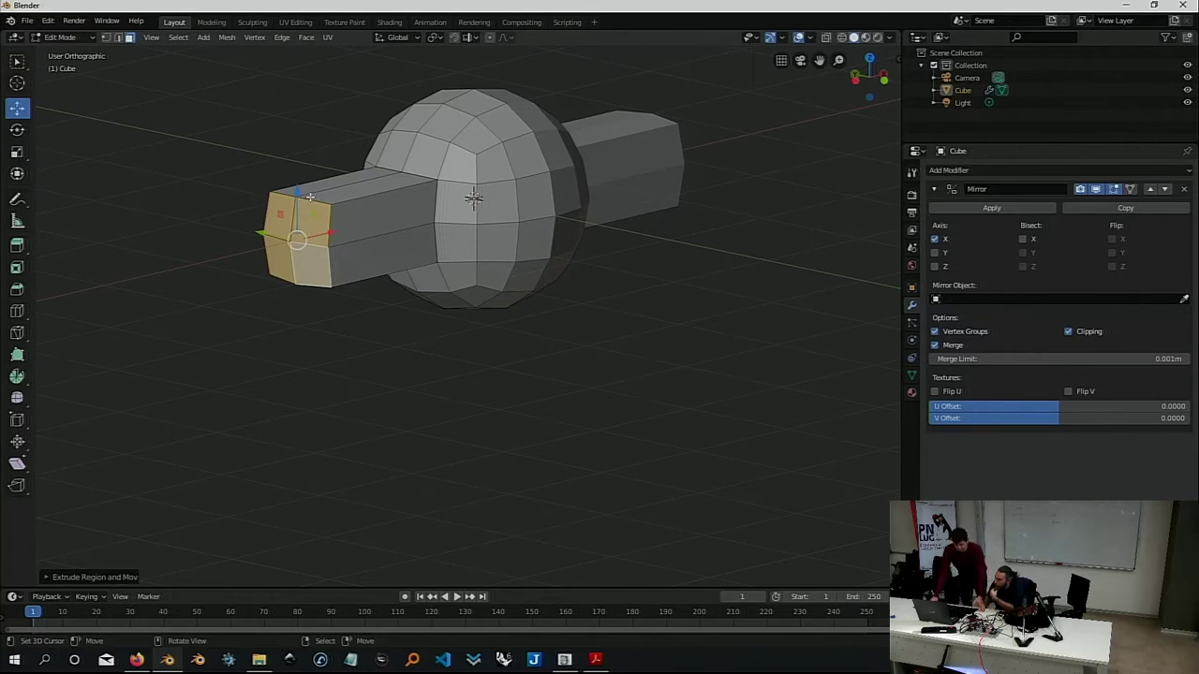
Scale the arm end faces down, constrained to the vertical Z axis
{"action": "key", "text": "s"}
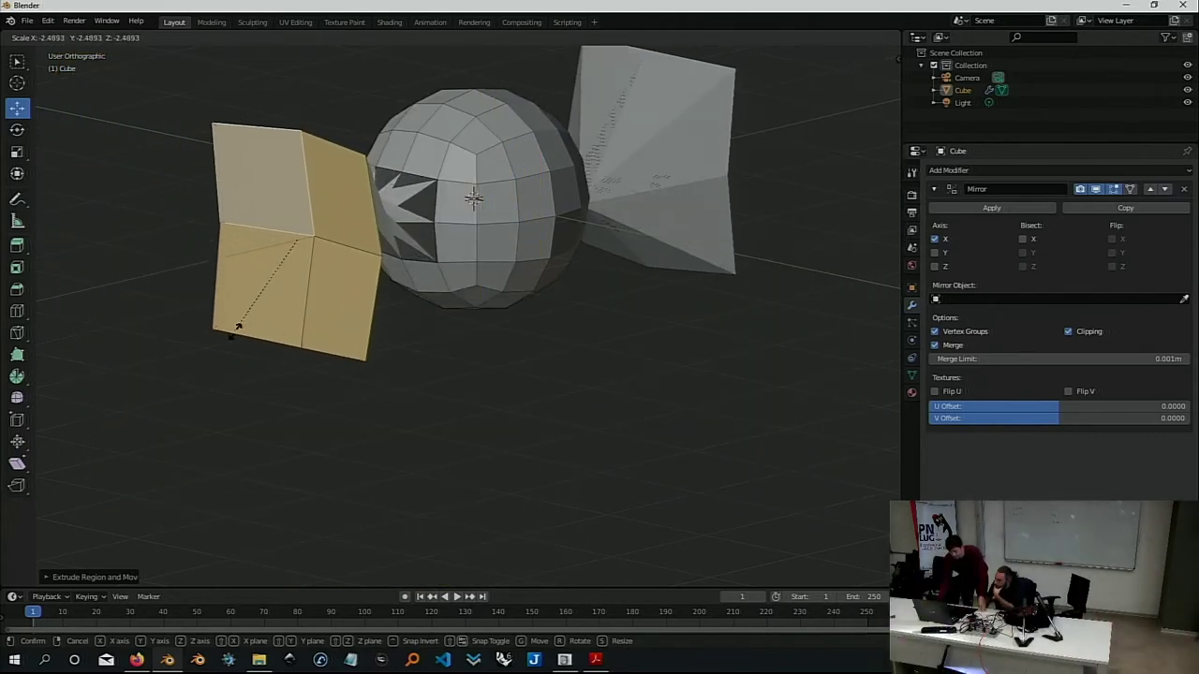
{"action": "key", "text": "Escape"}
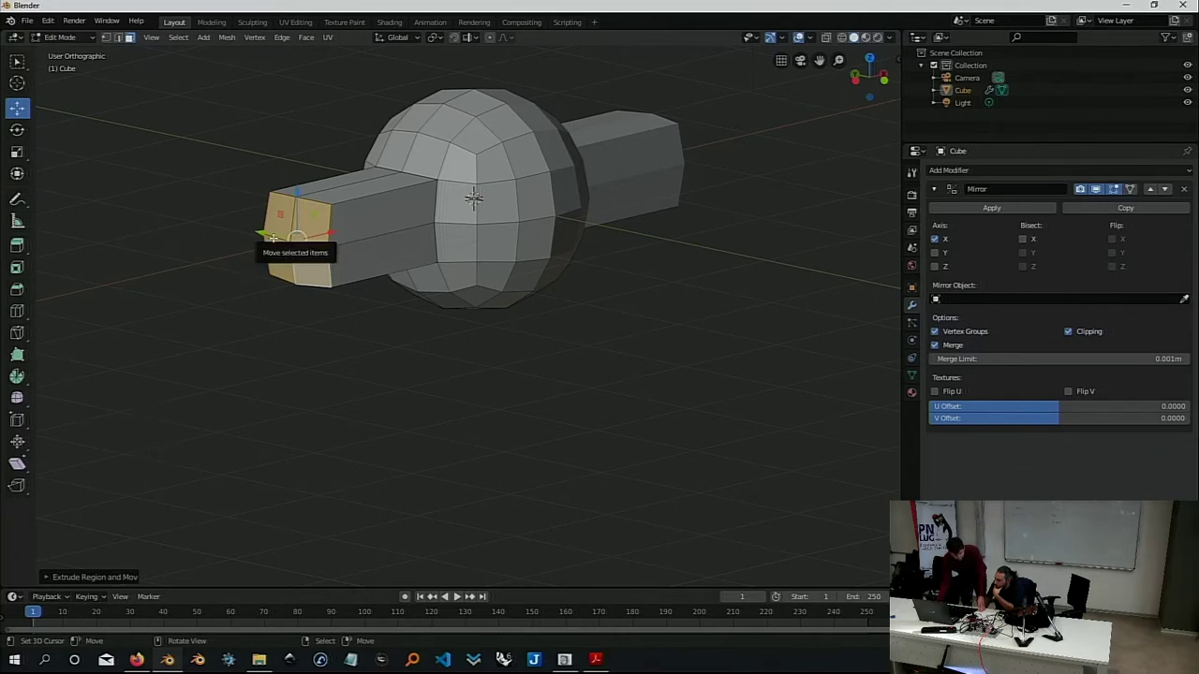
{"action": "key", "text": "s"}
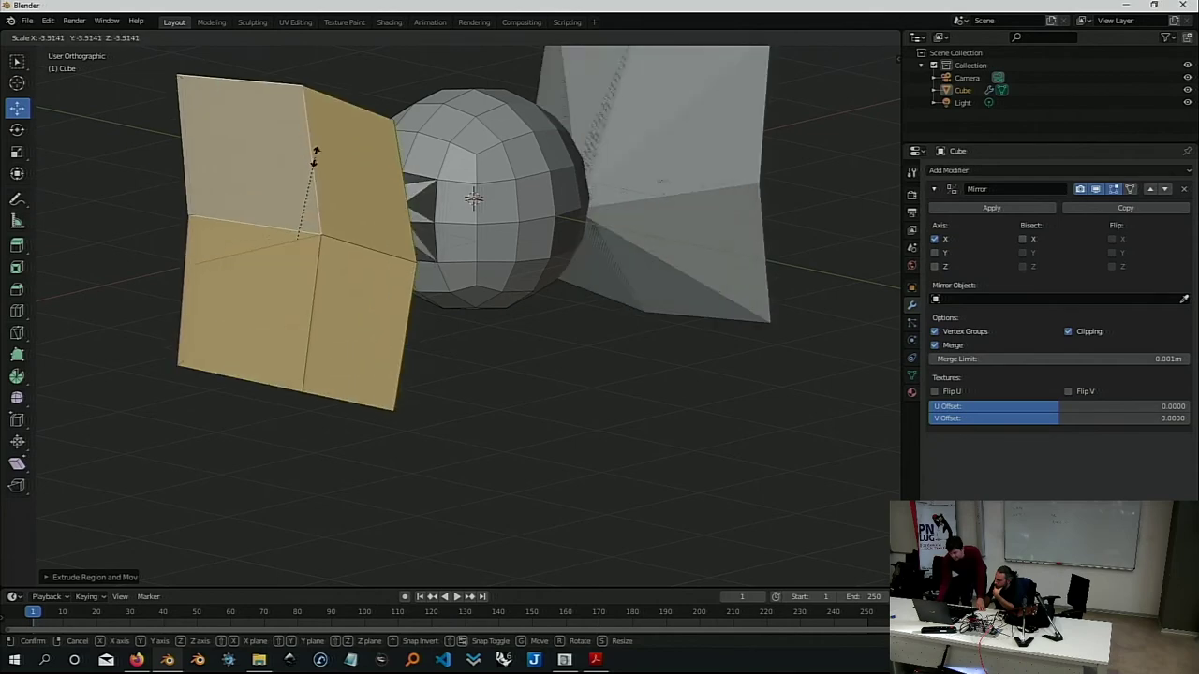
{"action": "right_click", "coordinate": [292, 197]}
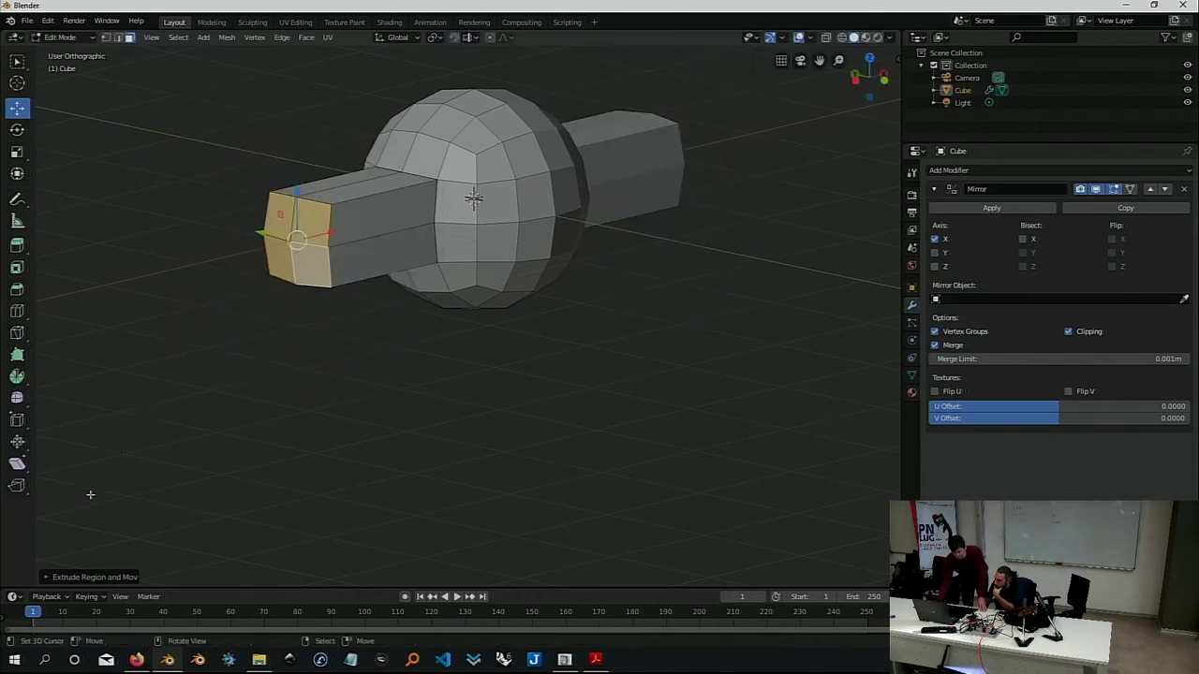
{"action": "key", "text": "s"}
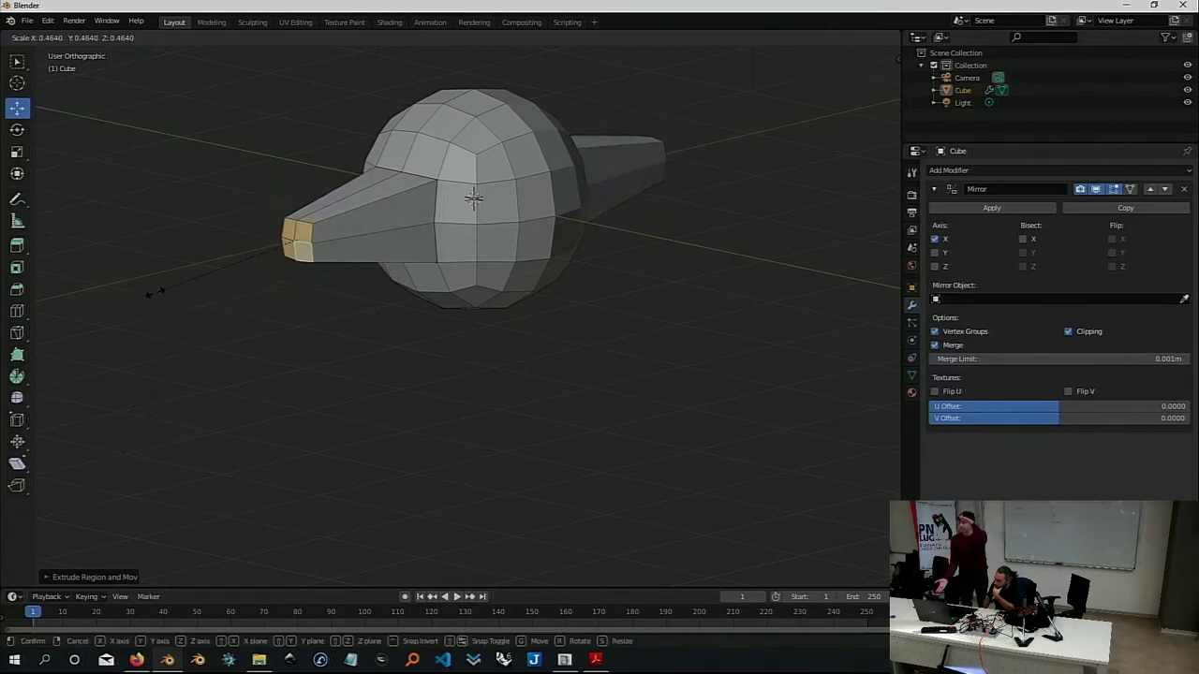
{"action": "key", "text": "z"}
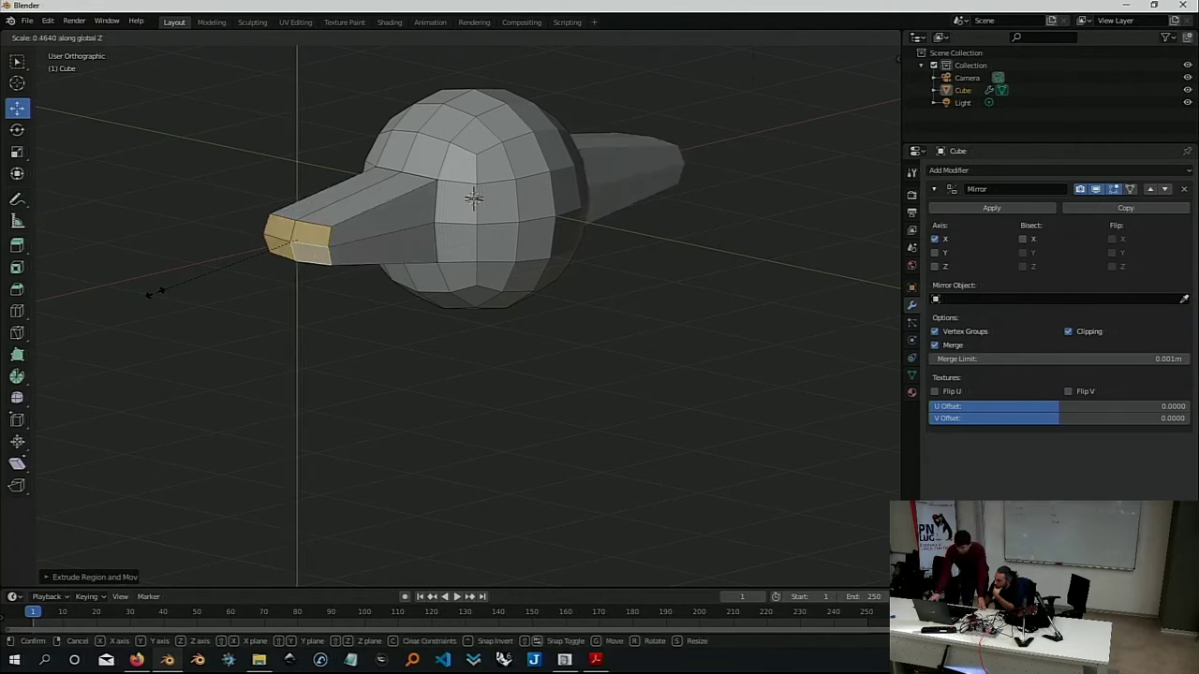
Confirm the Z scale so the arm tips taper to about 0.46
{"action": "left_click", "coordinate": [161, 281]}
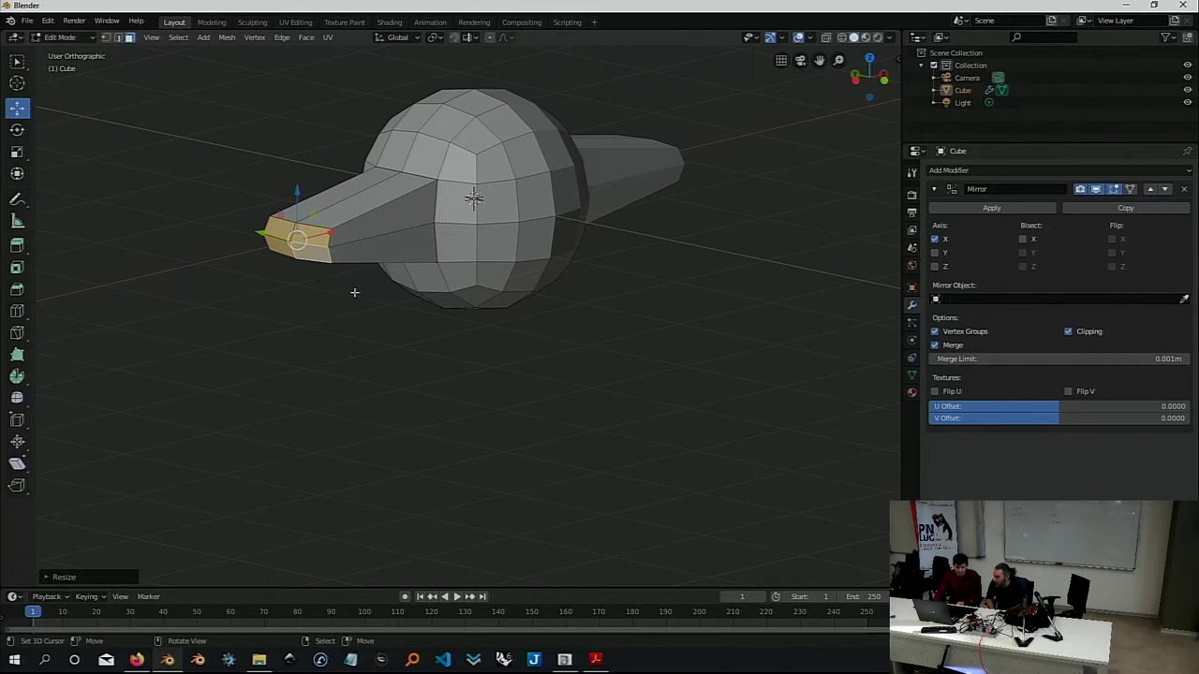
Orbit above the body, trial-select two front faces, then clear the selection
{"action": "middle_click_drag", "start_coordinate": [353, 290], "coordinate": [338, 229]}
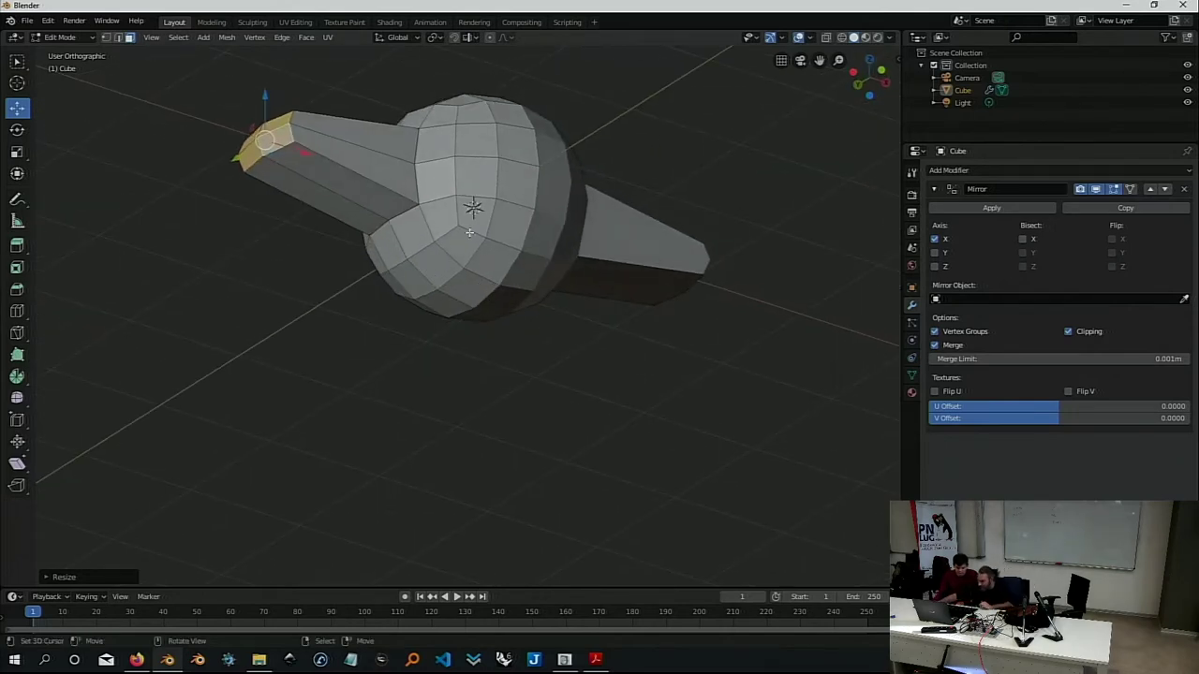
{"action": "mouse_move", "coordinate": [476, 370]}
{"action": "middle_mouse_down"}
{"action": "mouse_move", "coordinate": [488, 348]}
{"action": "mouse_move", "coordinate": [476, 267]}
{"action": "middle_mouse_up"}
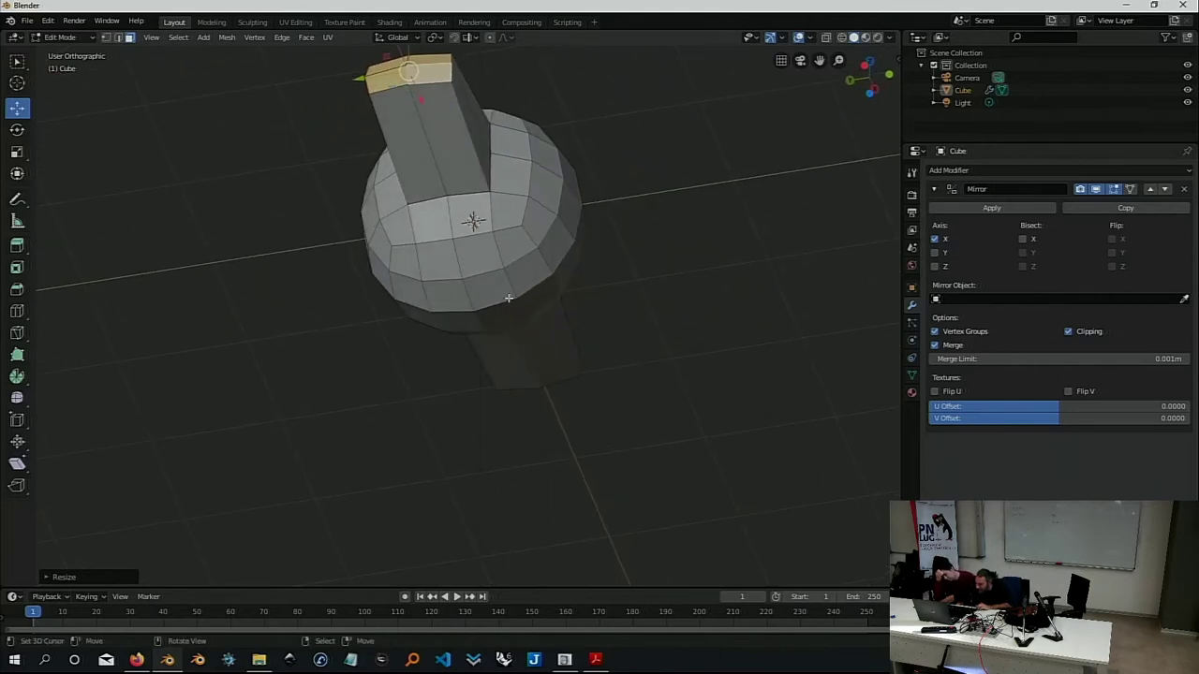
{"action": "left_click", "coordinate": [475, 257]}
{"action": "left_click", "coordinate": [444, 265], "text": "ctrl"}
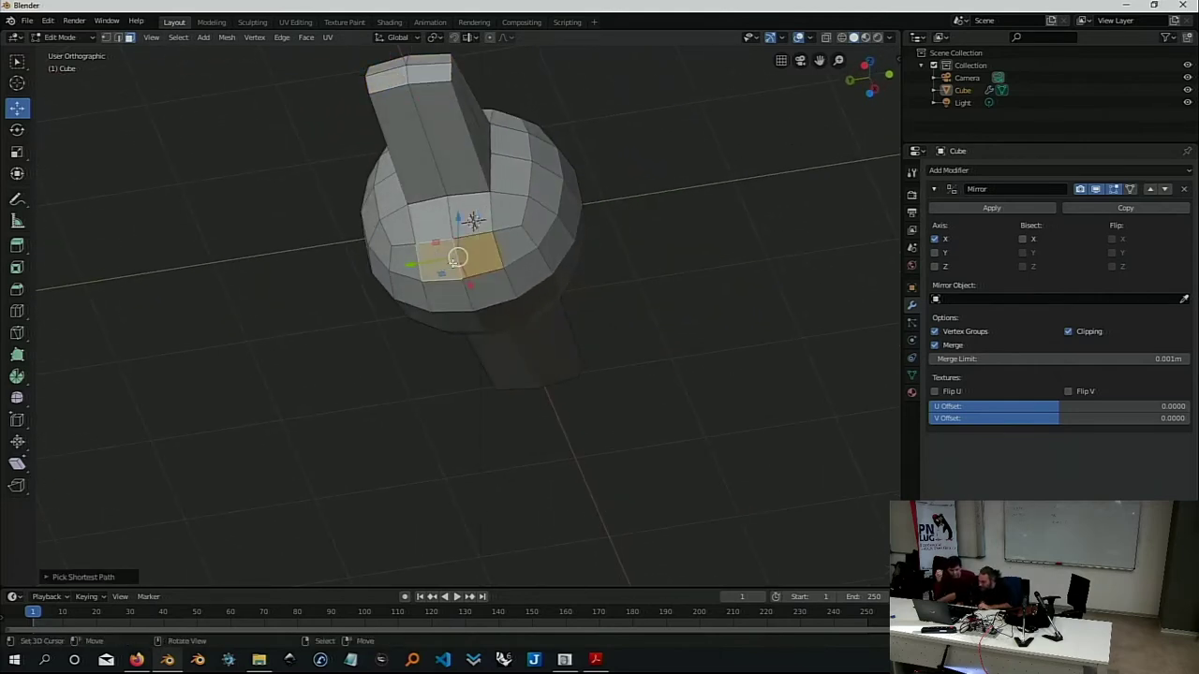
{"action": "middle_click_drag", "start_coordinate": [586, 346], "coordinate": [537, 371]}
{"action": "left_click", "coordinate": [537, 372]}
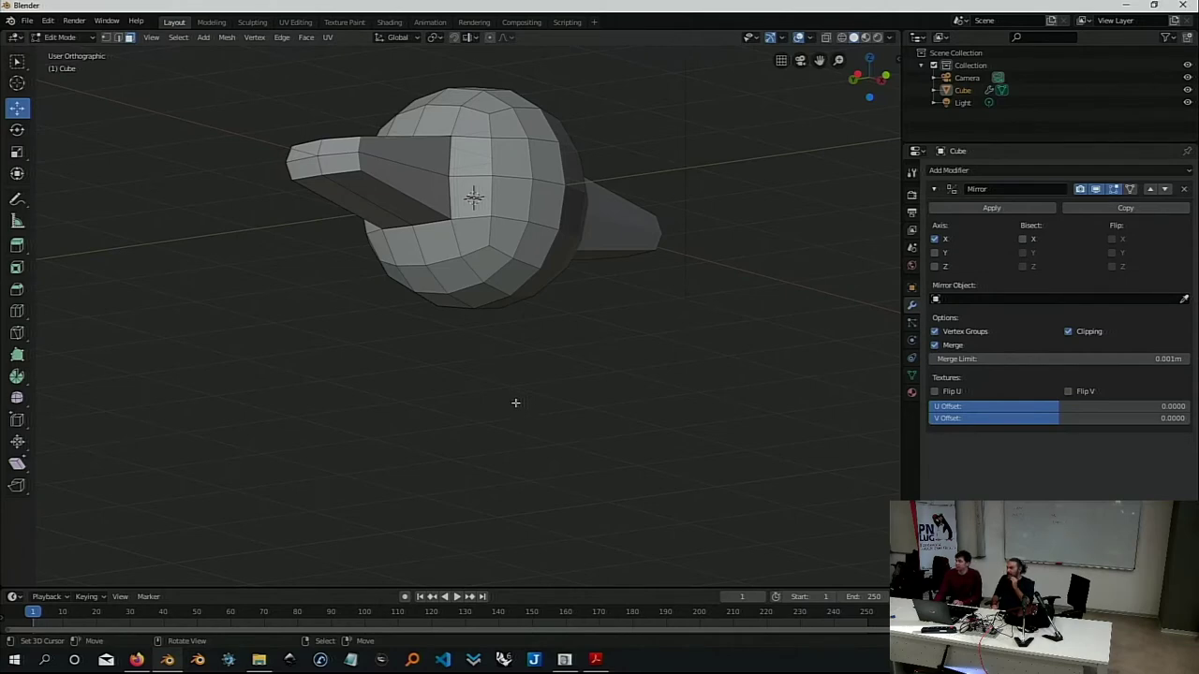
Set the 3D cursor on the lower front and select the two adjacent lower-front faces
{"action": "right_click", "coordinate": [461, 271], "text": "shift"}
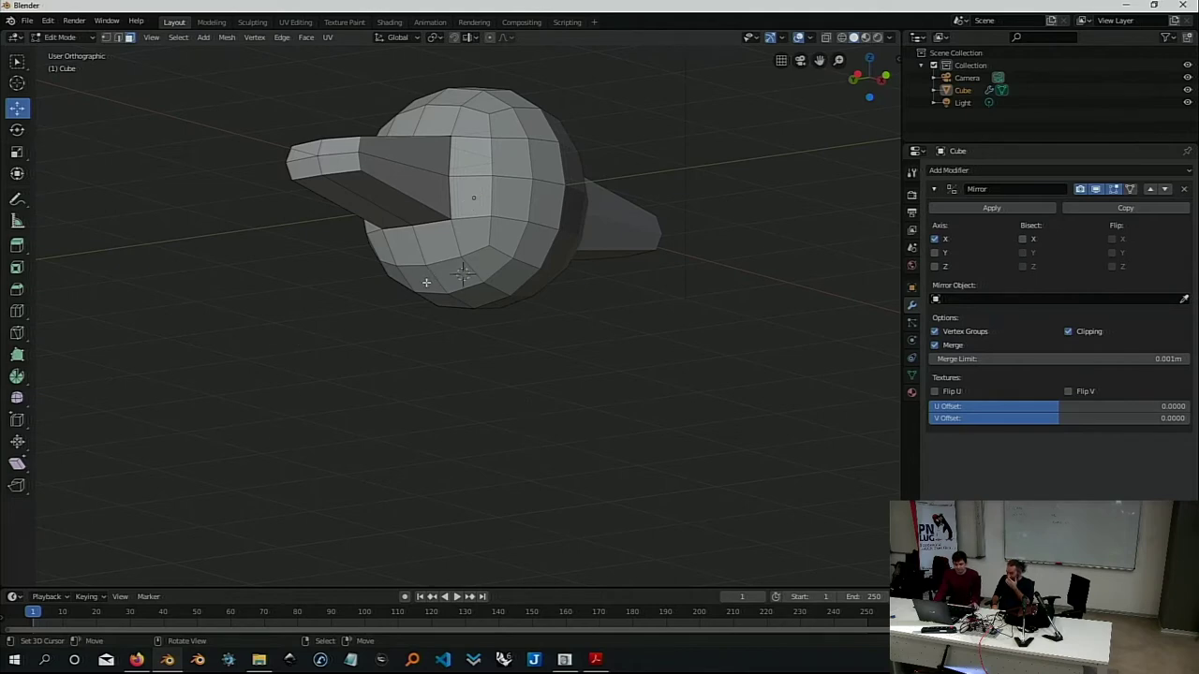
{"action": "left_click", "coordinate": [427, 282]}
{"action": "left_click", "coordinate": [454, 276], "text": "shift"}
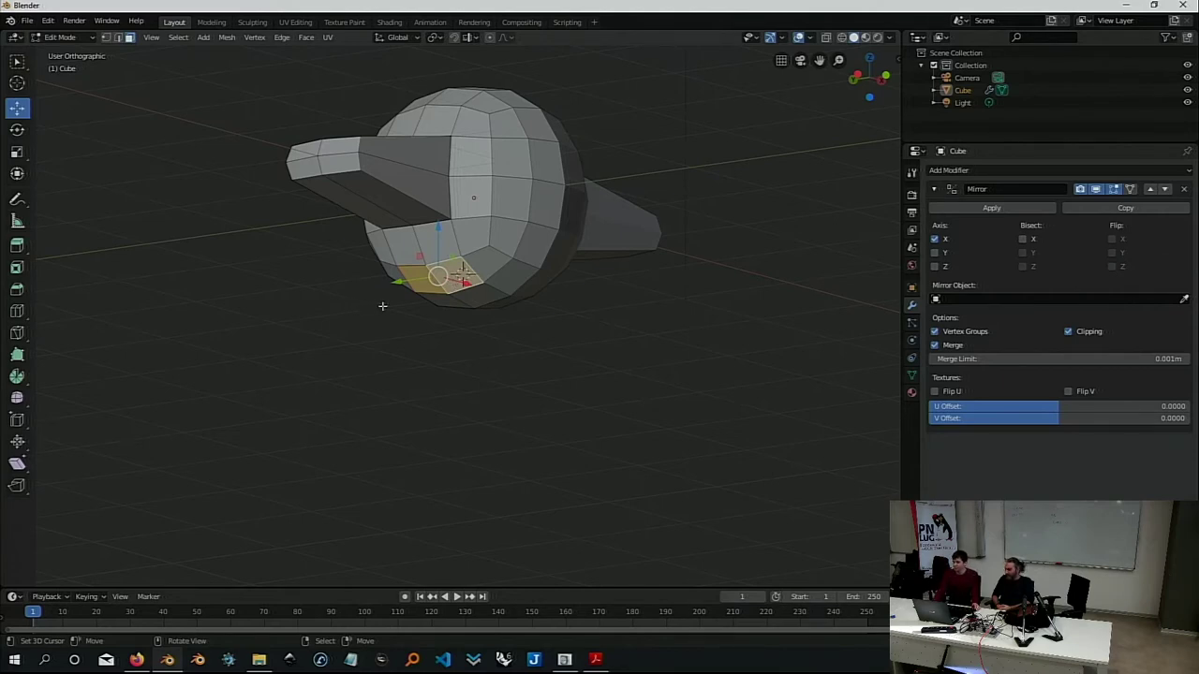
{"action": "scroll", "coordinate": [413, 302], "scroll_direction": "up", "scroll_amount": 3}
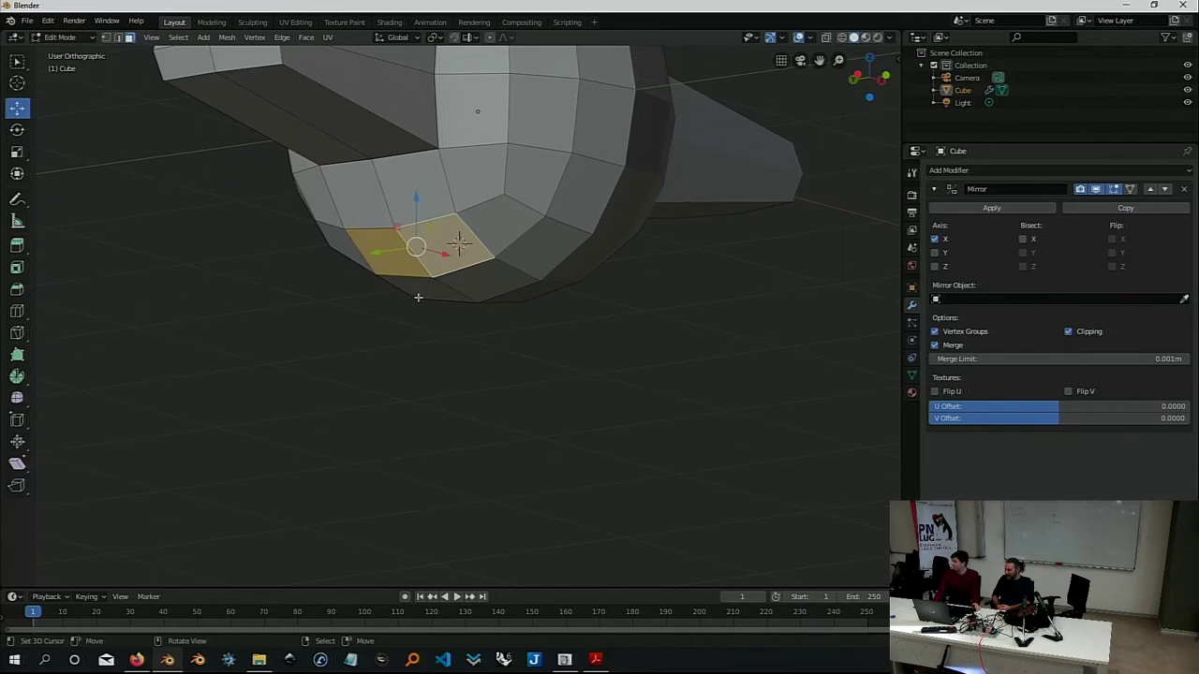
{"action": "left_click", "coordinate": [448, 250]}
{"action": "left_click", "coordinate": [375, 252], "text": "shift"}
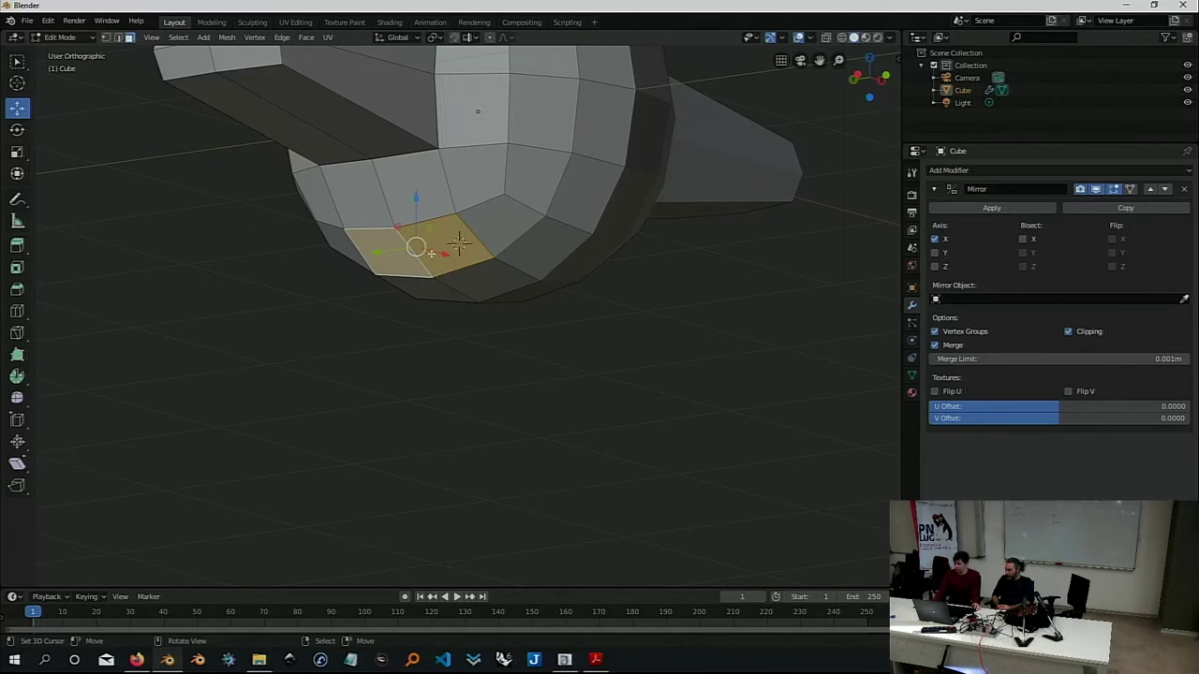
{"action": "middle_click_drag", "start_coordinate": [432, 254], "coordinate": [356, 281]}
{"action": "scroll", "coordinate": [455, 249], "scroll_direction": "down", "scroll_amount": 3}
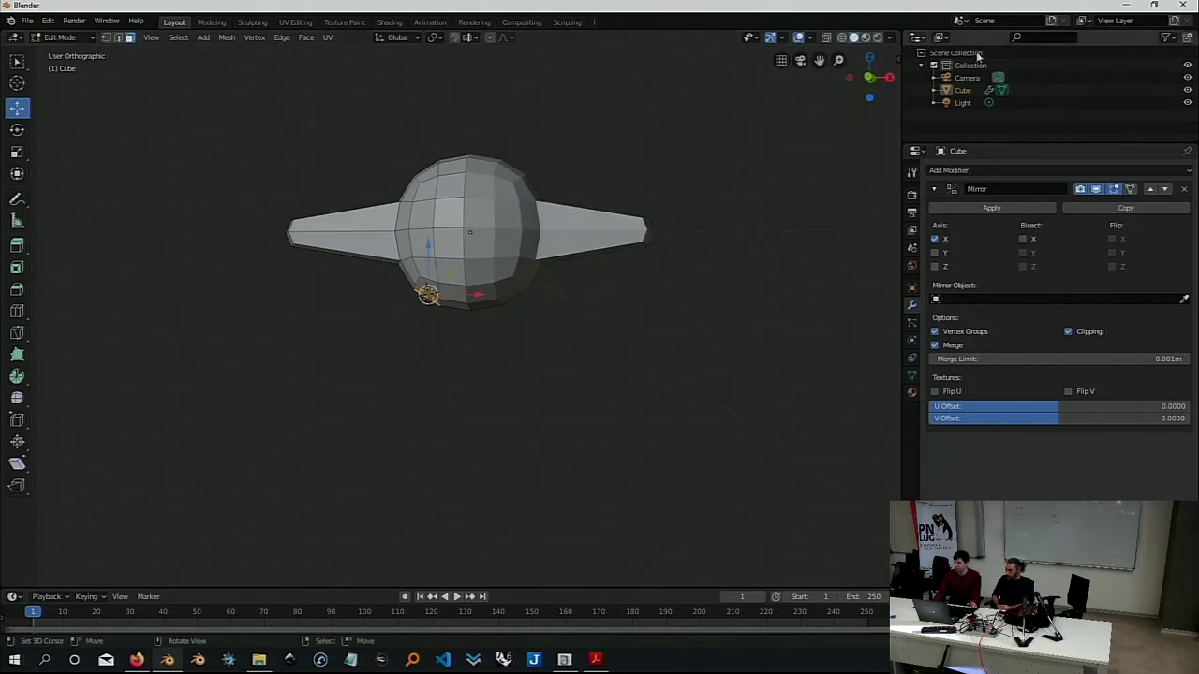
Switch to front view and extrude the selected faces straight down along Z into a leg
{"action": "left_click", "coordinate": [870, 77]}
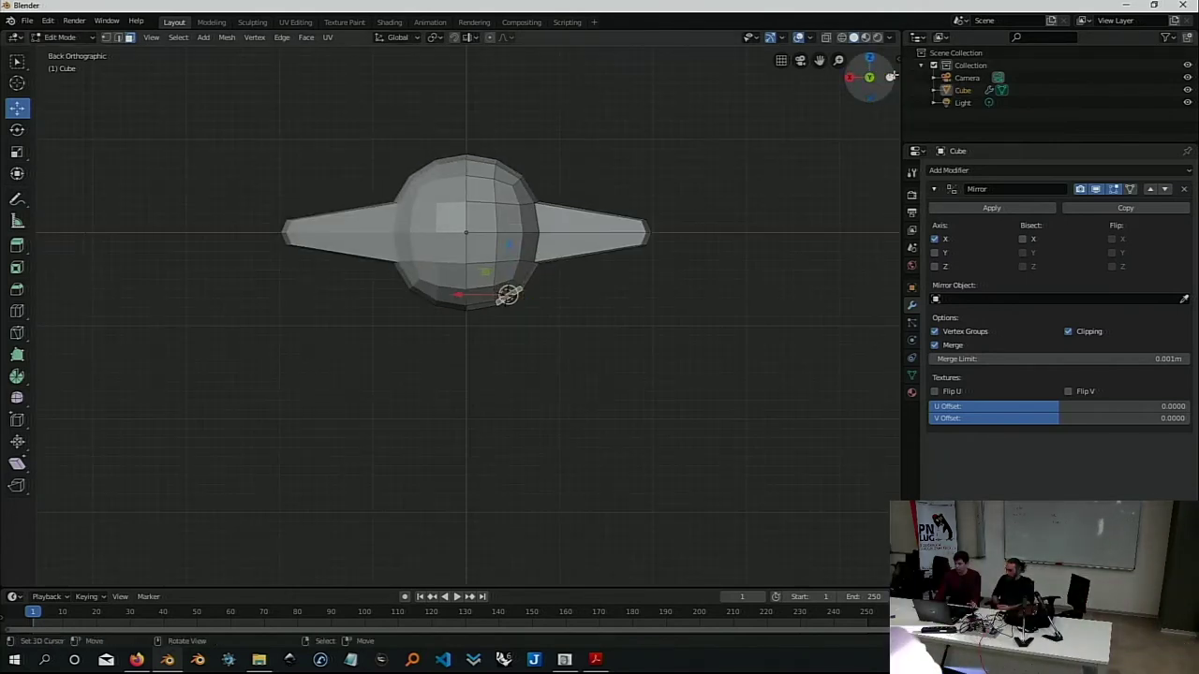
{"action": "left_click", "coordinate": [891, 76]}
{"action": "left_click", "coordinate": [891, 76]}
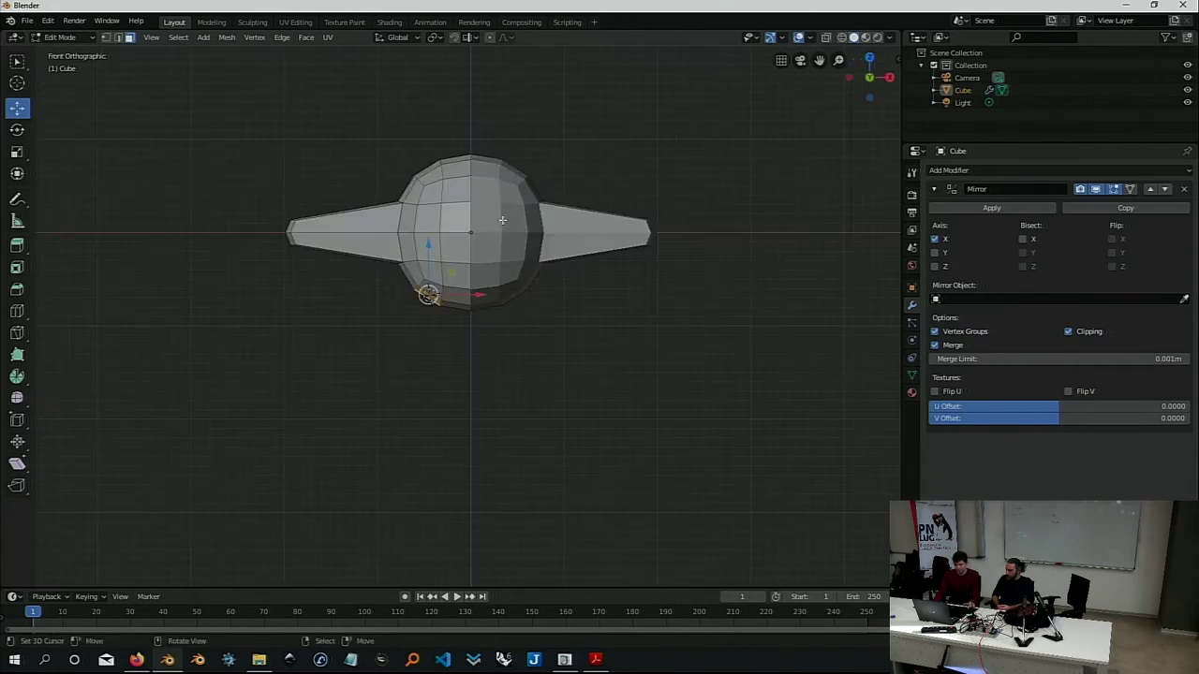
{"action": "key", "text": "e"}
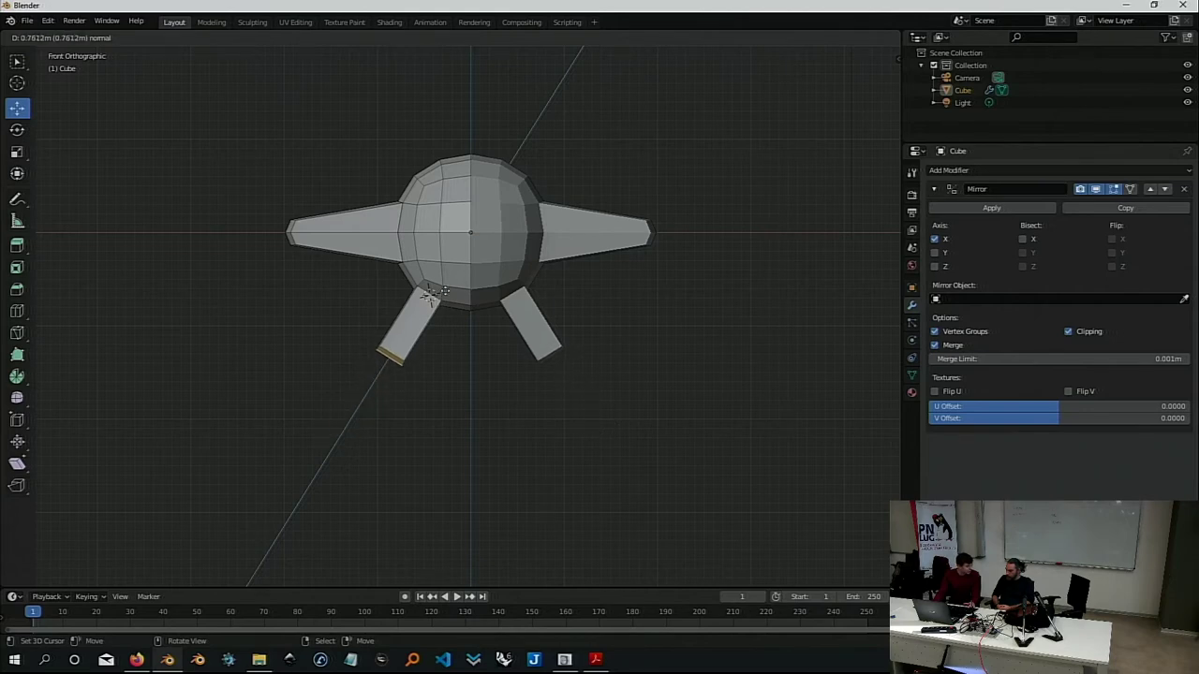
{"action": "key", "text": "z"}
{"action": "key", "text": "z"}
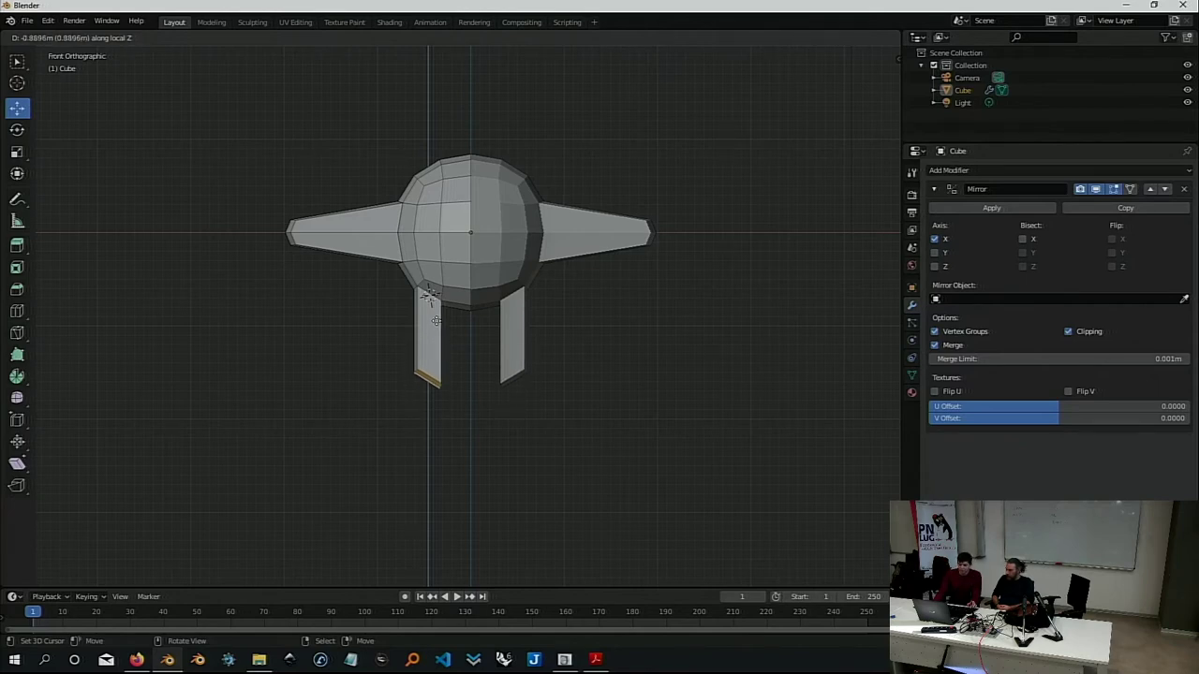
{"action": "left_click", "coordinate": [437, 330]}
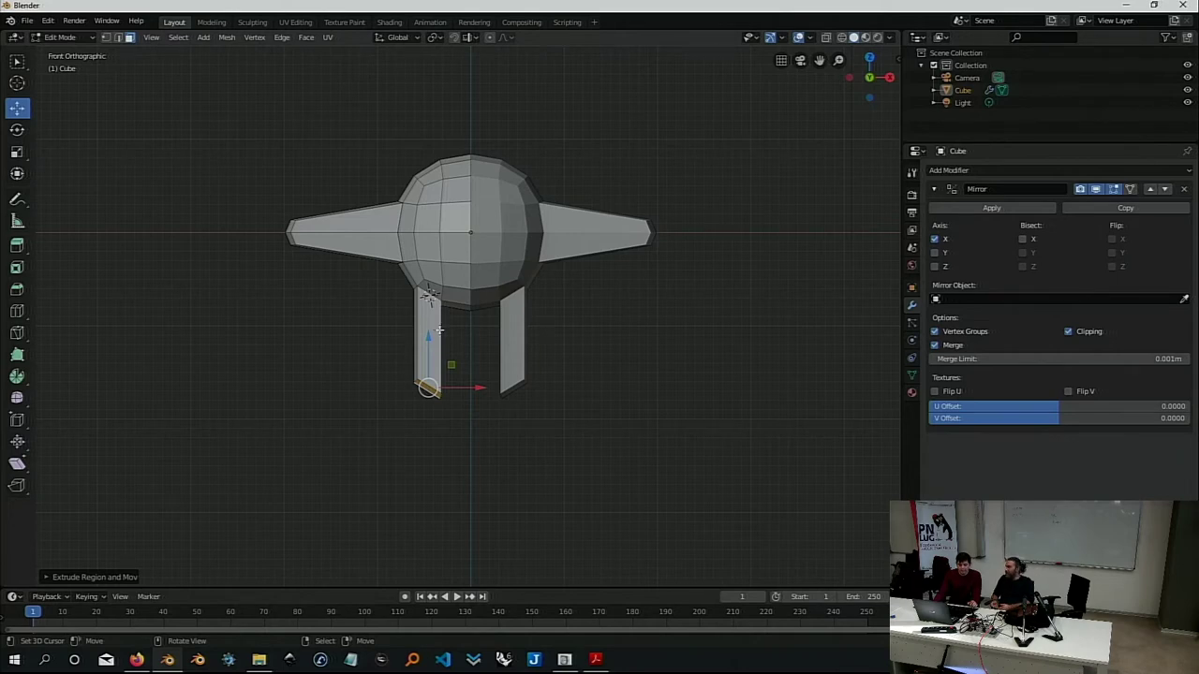
Undo the leg extrusion and orbit to look down at the body
{"action": "scroll", "coordinate": [439, 329], "scroll_direction": "up", "scroll_amount": 3}
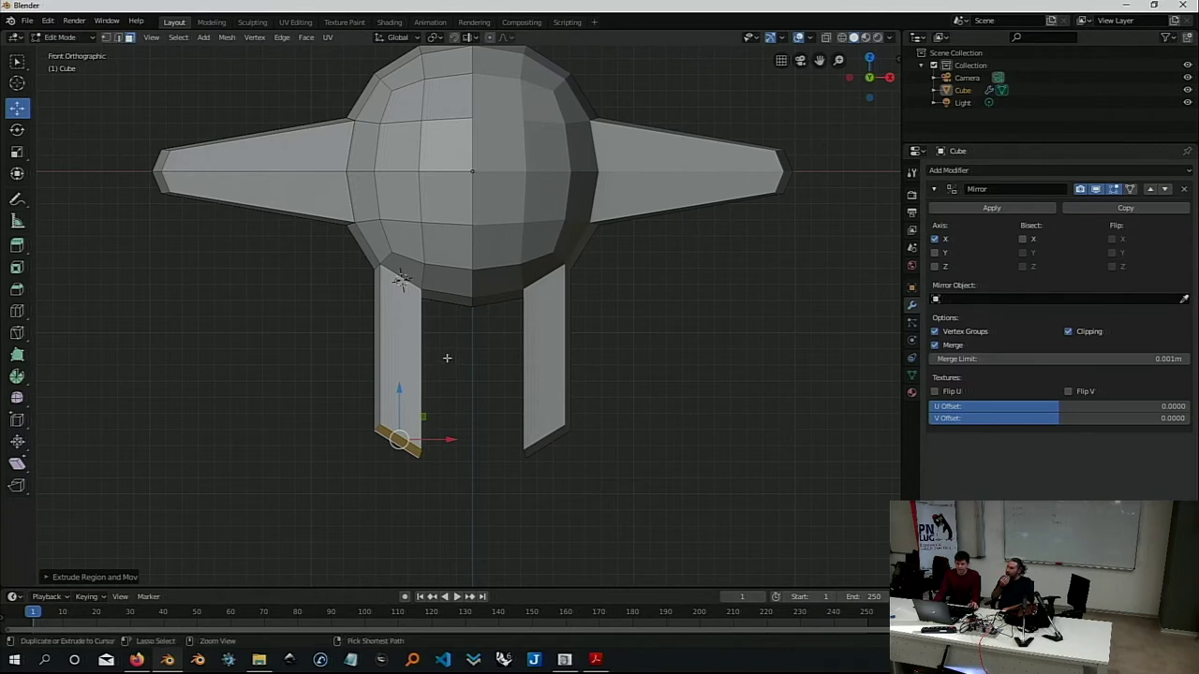
{"action": "key", "text": "ctrl+z"}
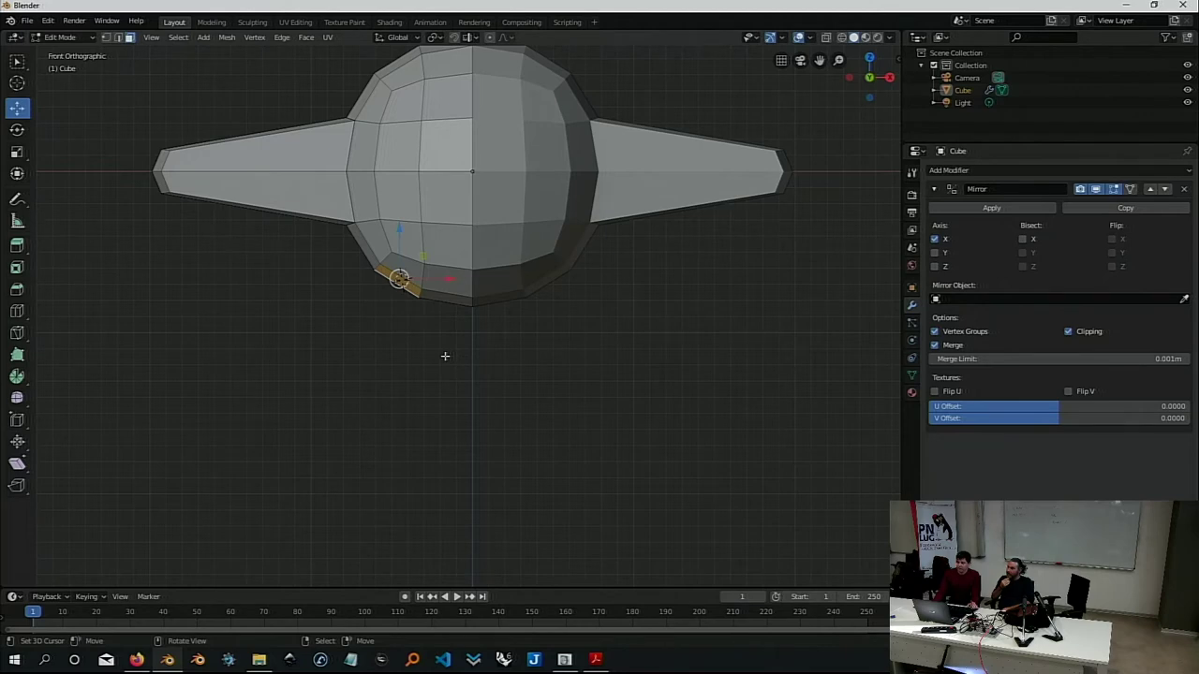
{"action": "mouse_move", "coordinate": [445, 356]}
{"action": "middle_mouse_down"}
{"action": "mouse_move", "coordinate": [463, 308]}
{"action": "mouse_move", "coordinate": [499, 285]}
{"action": "middle_mouse_up"}
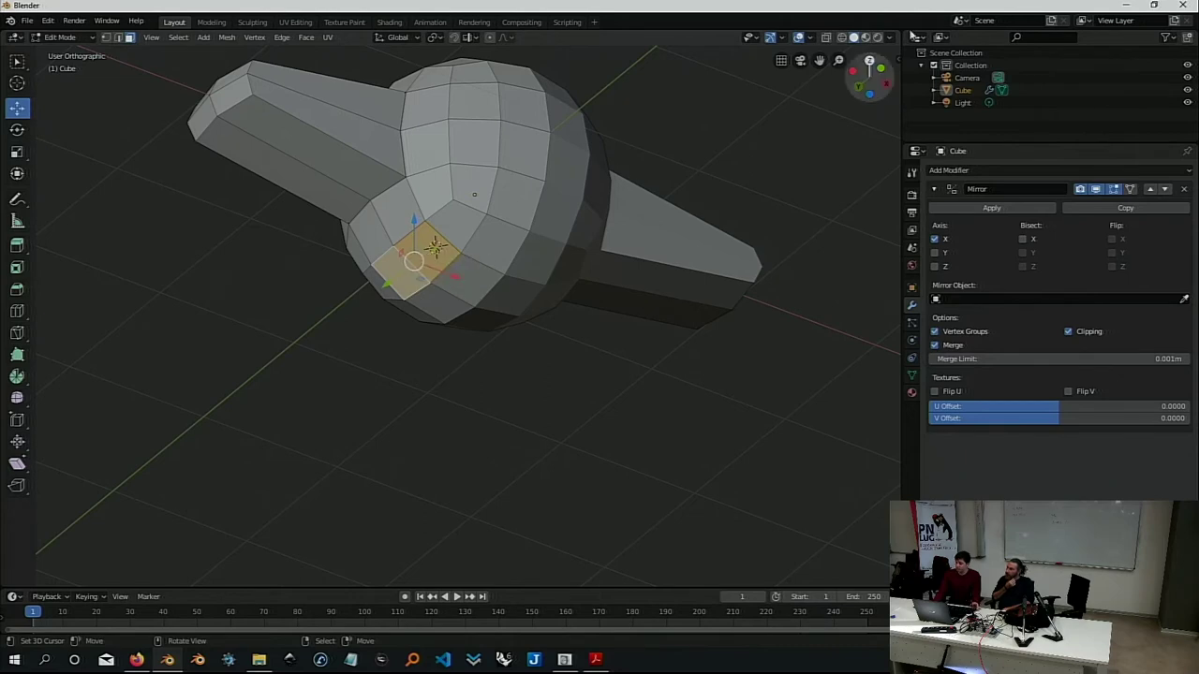
In back view, extrude the selected underside faces straight down along Z into two legs
{"action": "left_click", "coordinate": [886, 83]}
{"action": "left_click", "coordinate": [887, 82]}
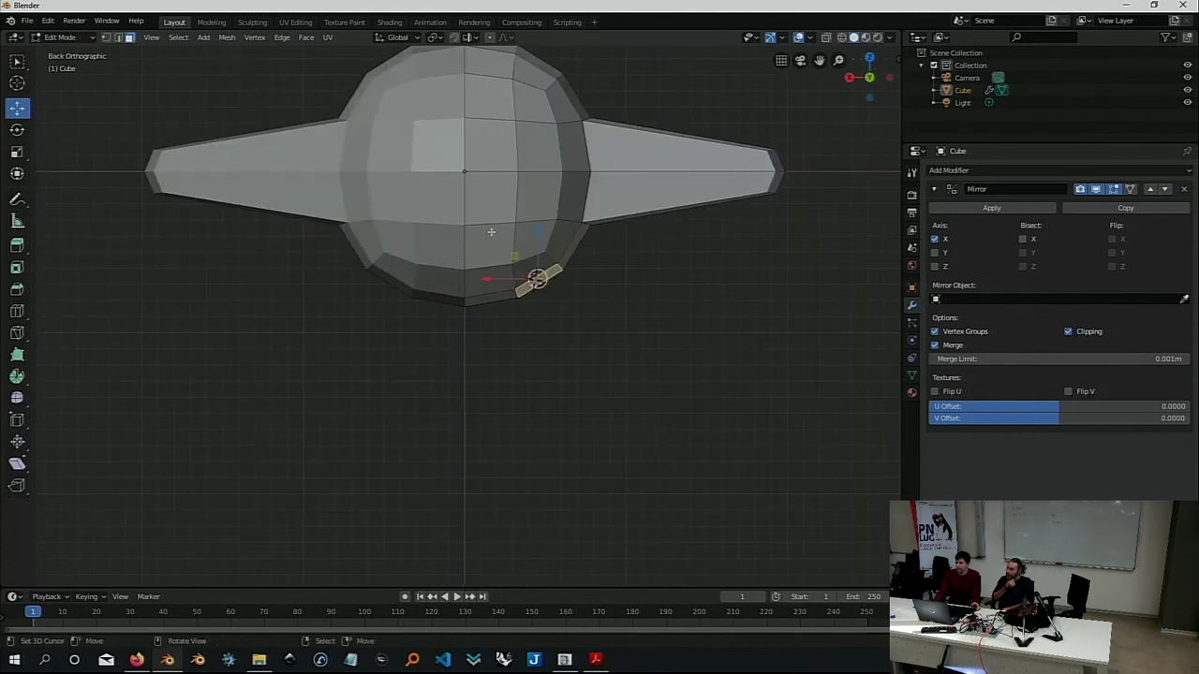
{"action": "scroll", "coordinate": [557, 145], "scroll_direction": "down", "scroll_amount": 1}
{"action": "scroll", "coordinate": [558, 145], "scroll_direction": "down", "scroll_amount": 1}
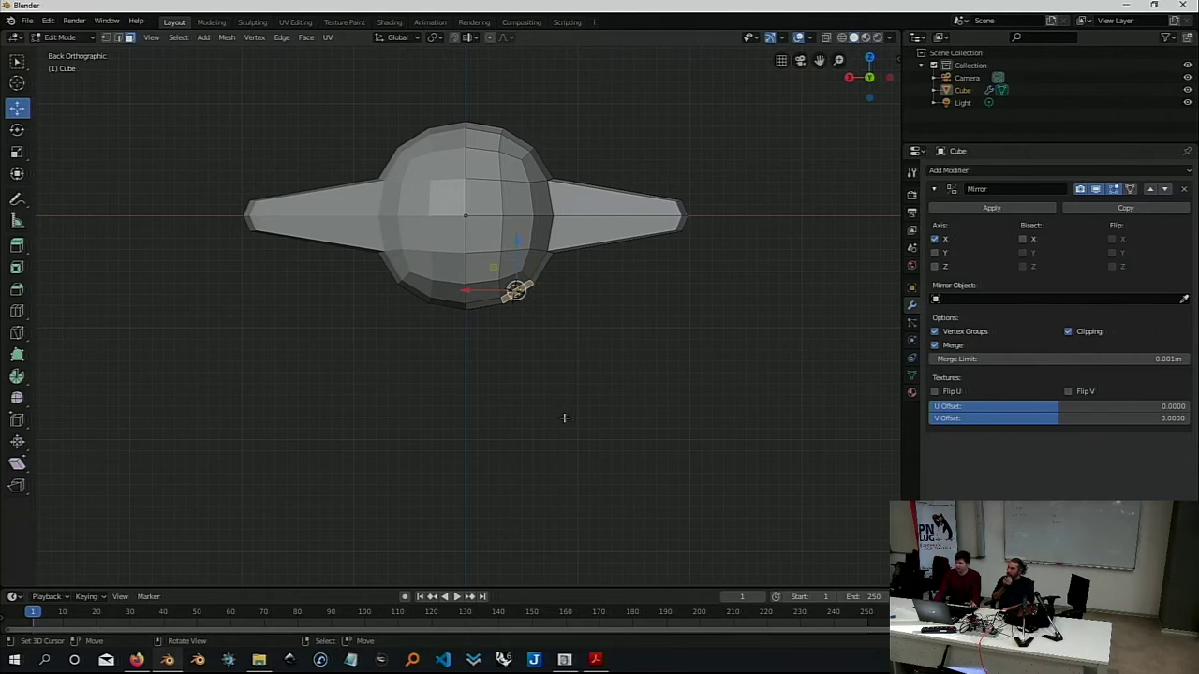
{"action": "key", "text": "e"}
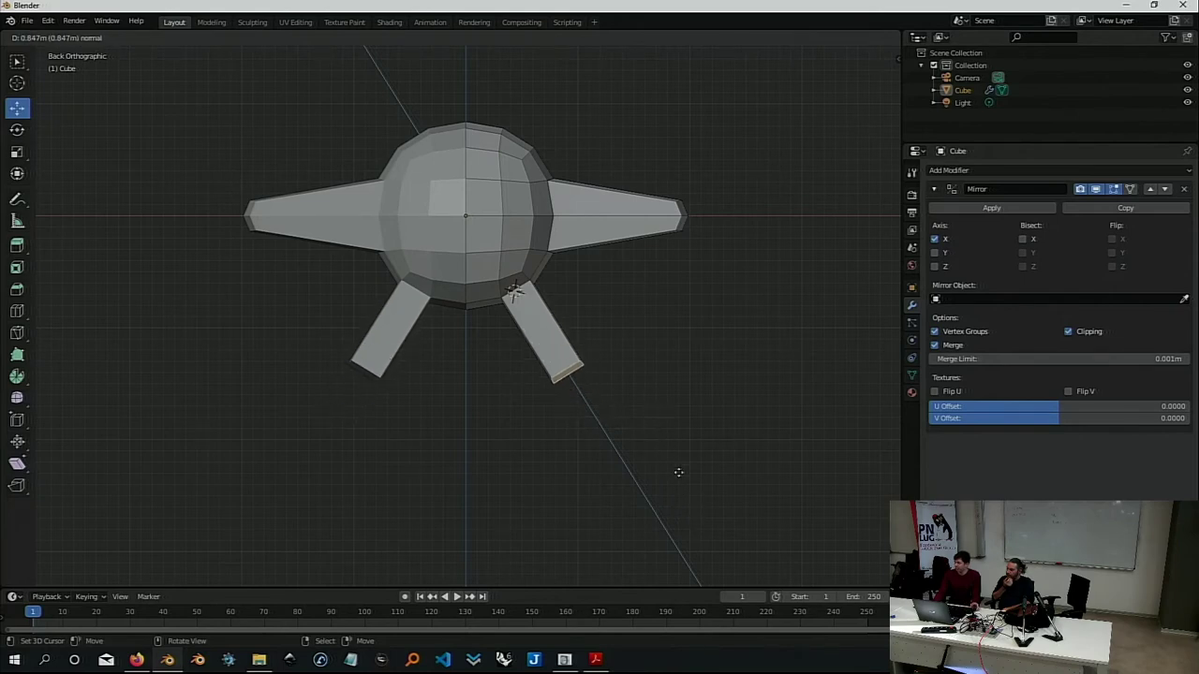
{"action": "key", "text": "z"}
{"action": "key", "text": "z"}
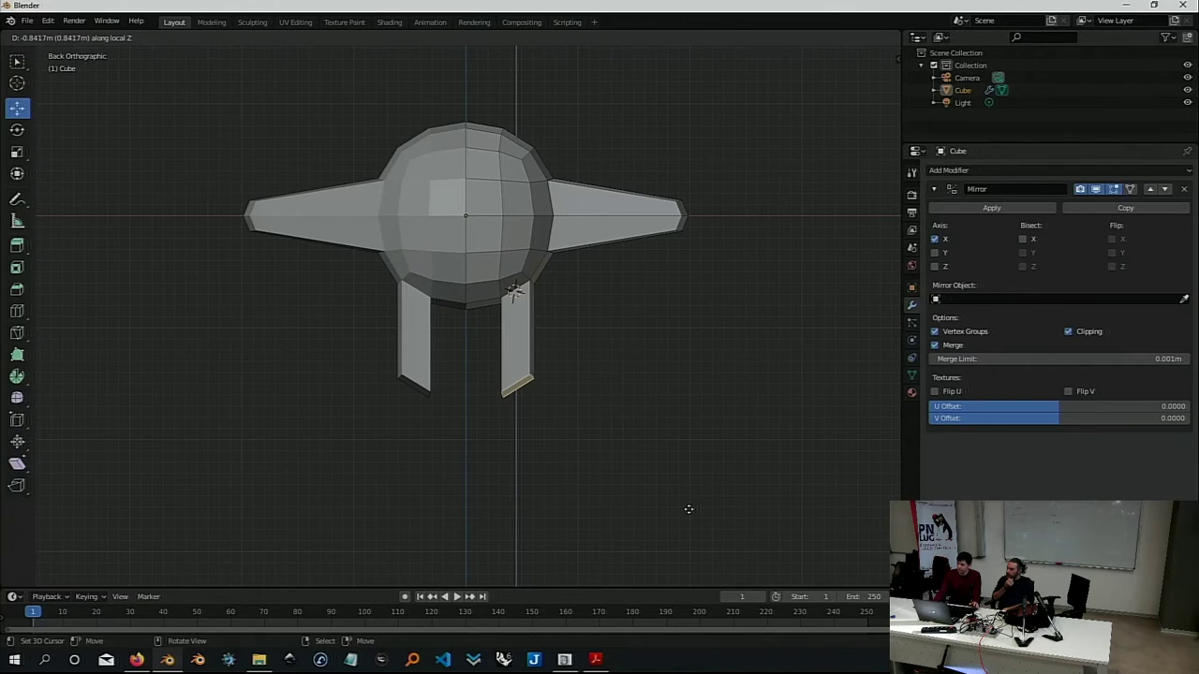
{"action": "left_click", "coordinate": [689, 509]}
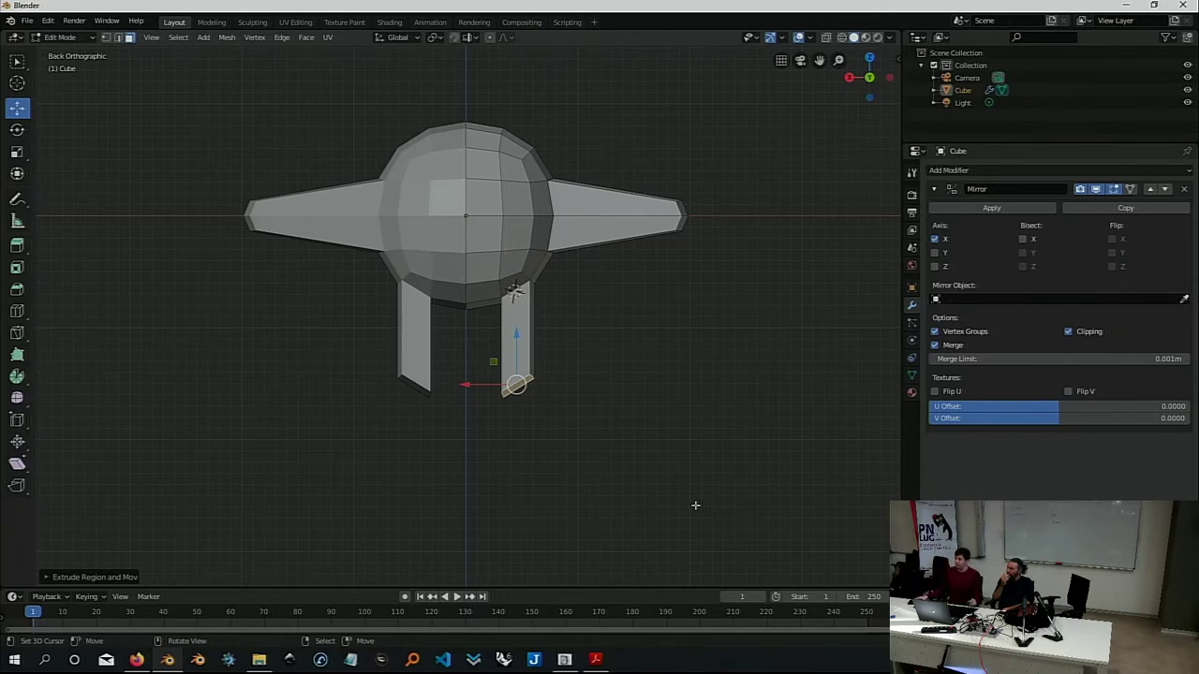
Flatten the legs' bottom faces level by scaling them to 0 along Z
{"action": "key", "text": "s"}
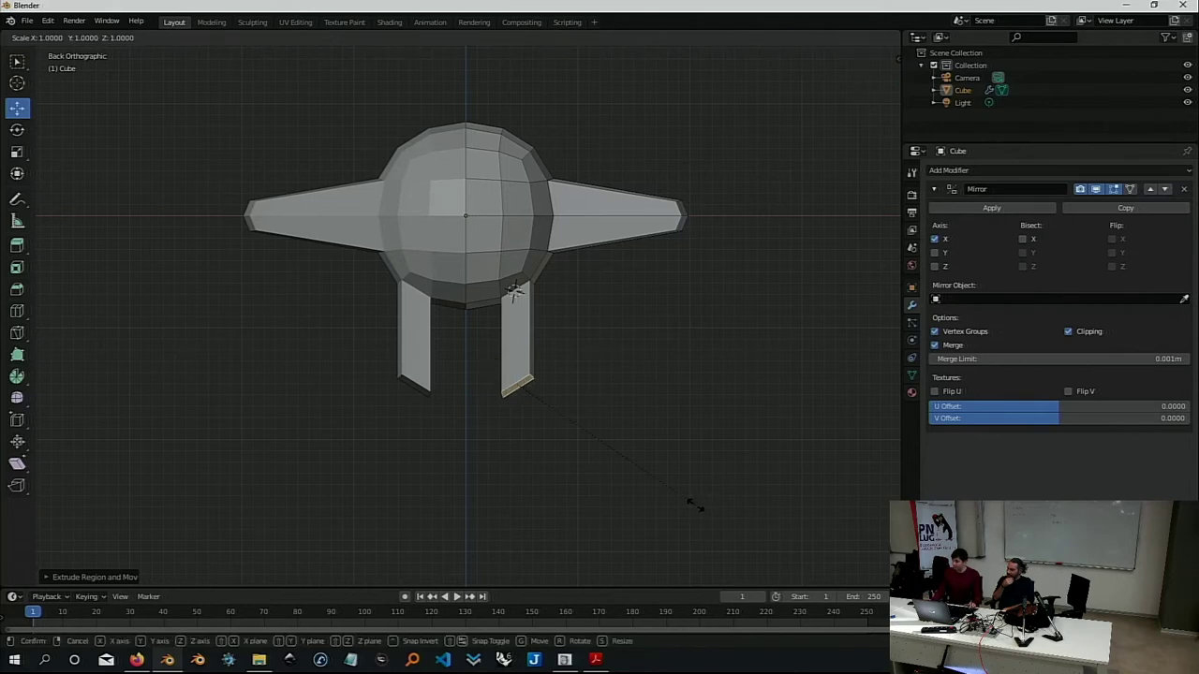
{"action": "key", "text": "z"}
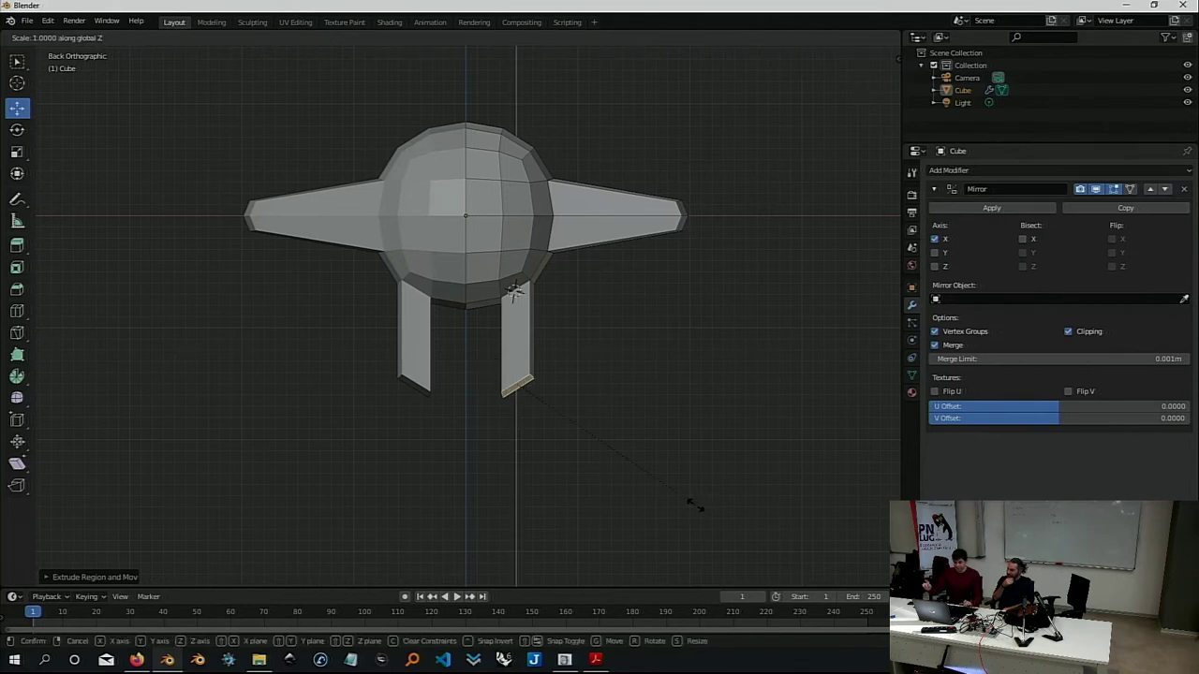
{"action": "key", "text": "0"}
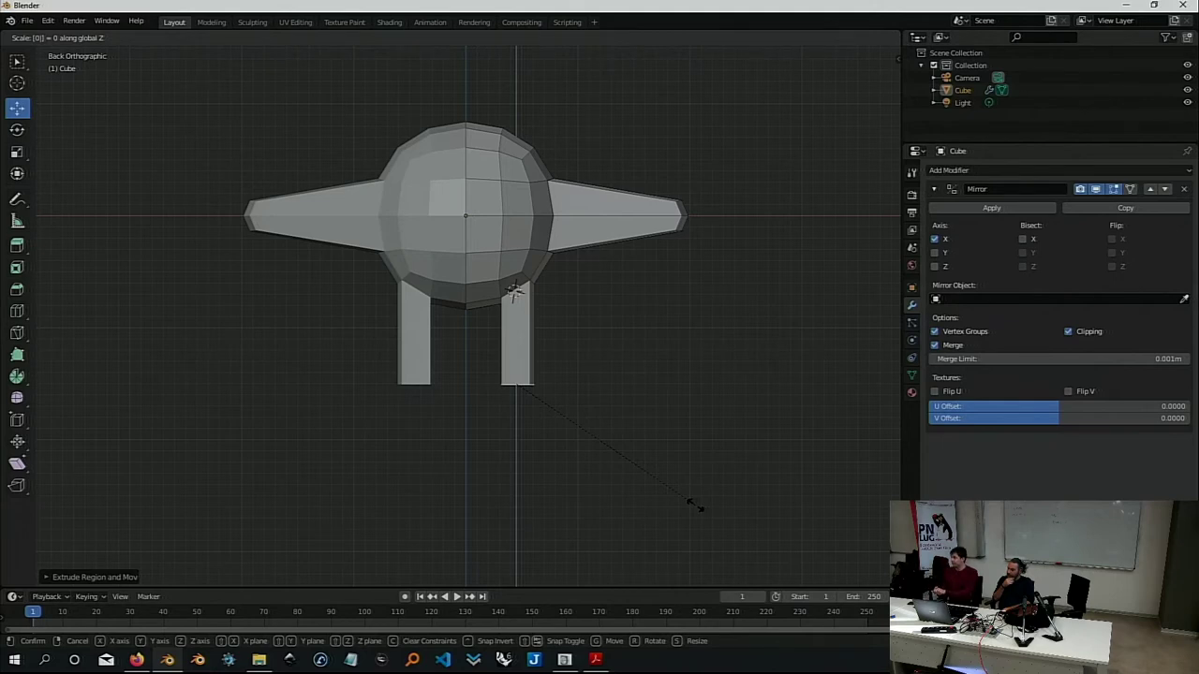
{"action": "key", "text": "Return"}
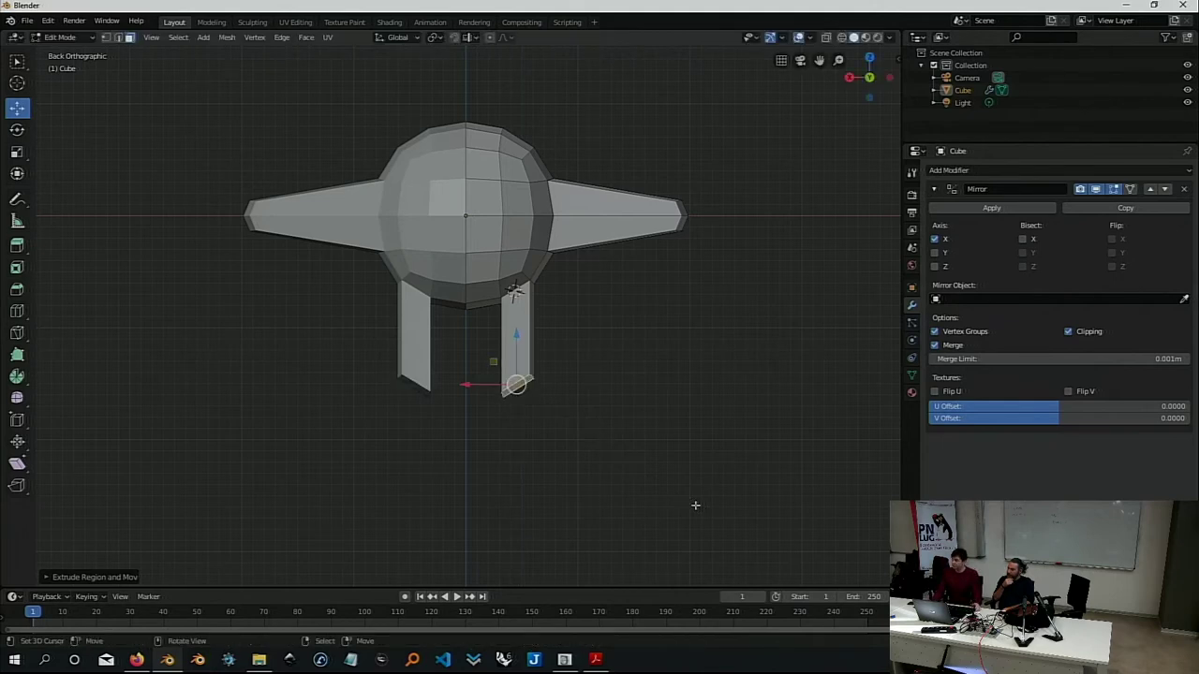
{"action": "key", "text": "s"}
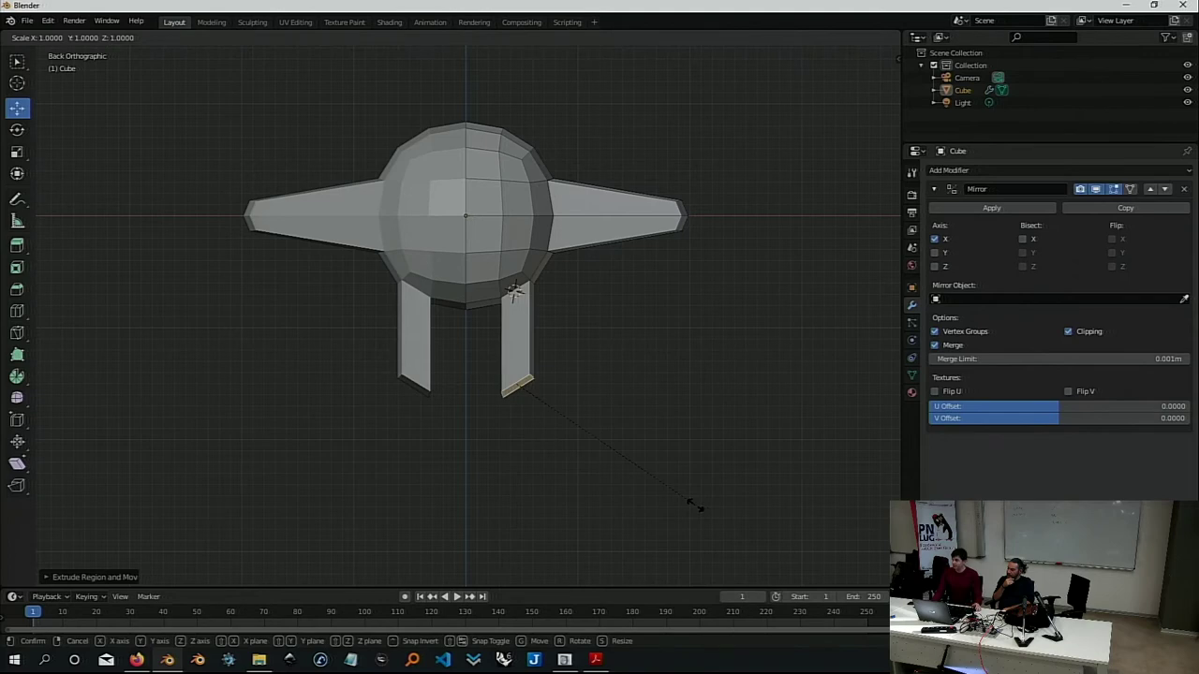
{"action": "key", "text": "z"}
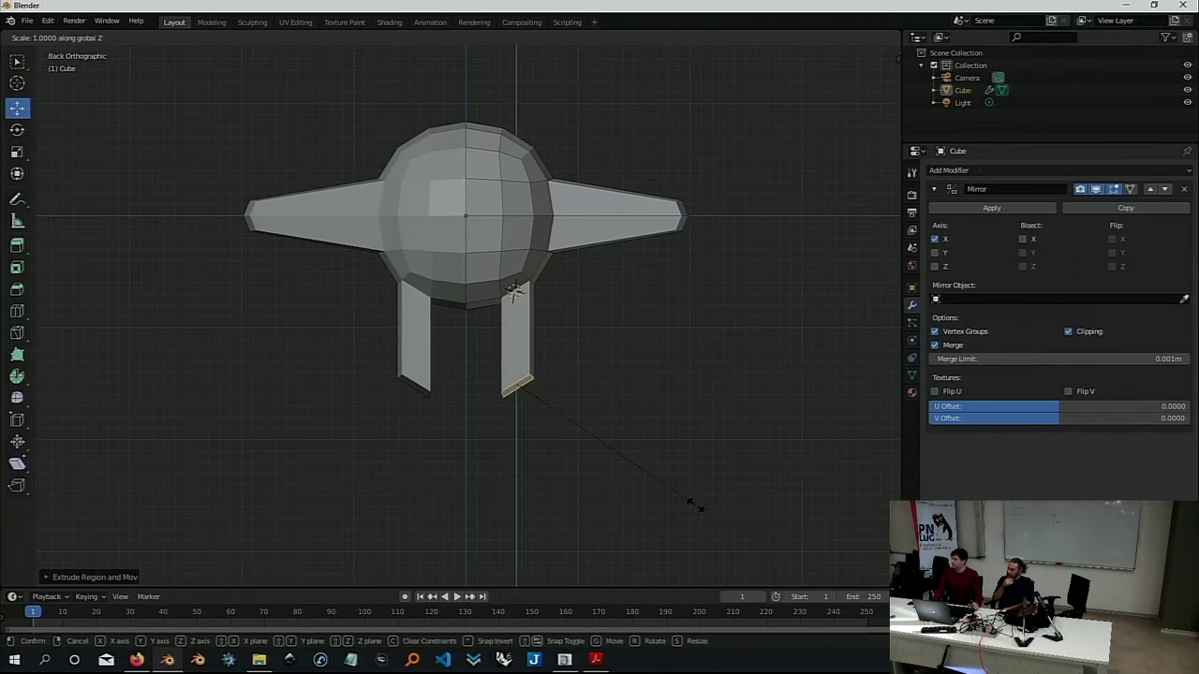
{"action": "type", "text": "0"}
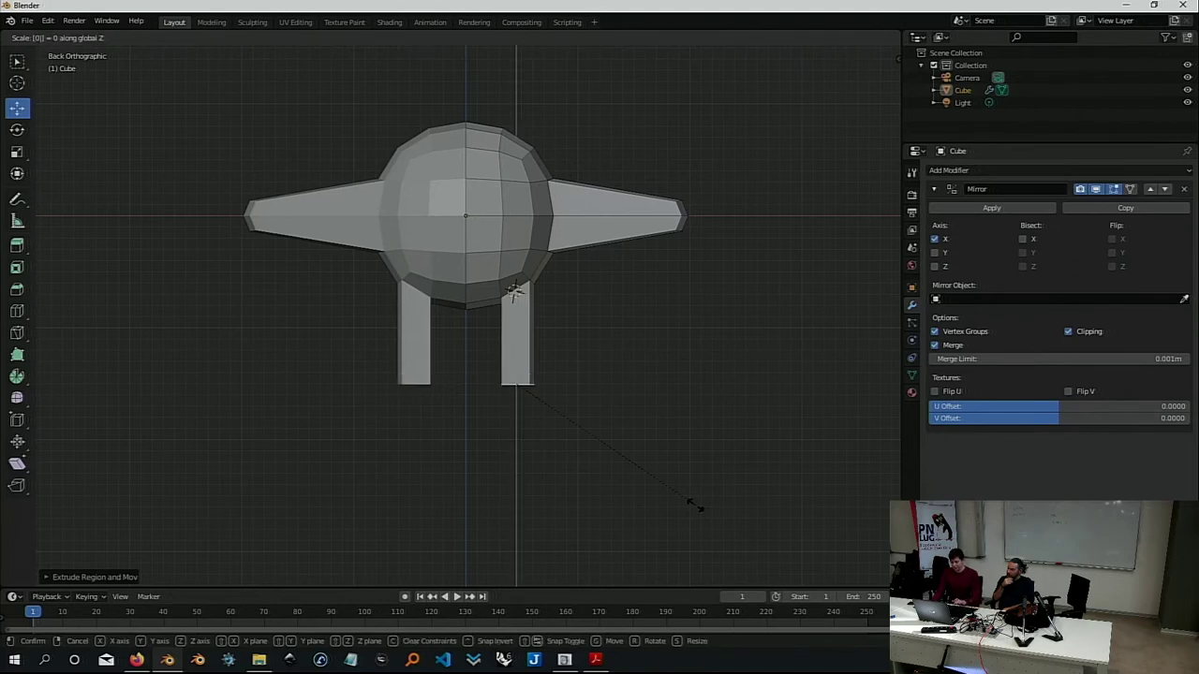
{"action": "key", "text": "Return"}
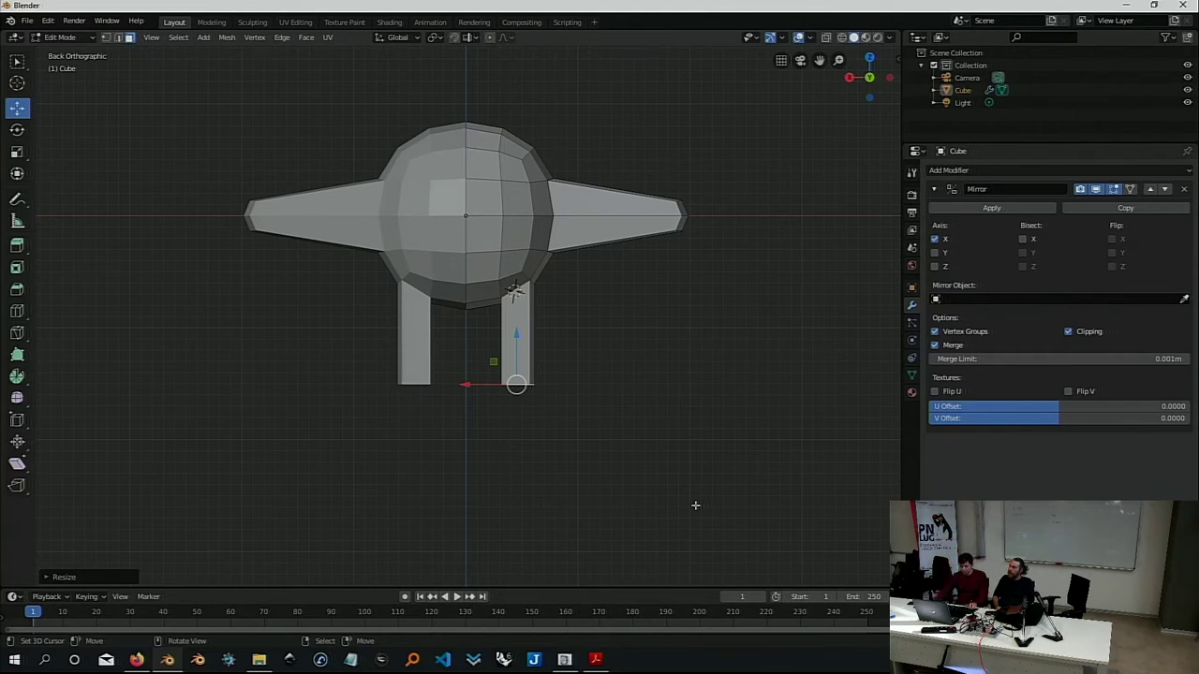
From an angled view, scale the bottom face along Z once more
{"action": "mouse_move", "coordinate": [564, 383]}
{"action": "middle_mouse_down"}
{"action": "mouse_move", "coordinate": [531, 352]}
{"action": "mouse_move", "coordinate": [548, 311]}
{"action": "mouse_move", "coordinate": [549, 331]}
{"action": "middle_mouse_up"}
{"action": "scroll", "coordinate": [531, 352], "scroll_direction": "up", "scroll_amount": 2}
{"action": "scroll", "coordinate": [531, 351], "scroll_direction": "down", "scroll_amount": 1}
{"action": "scroll", "coordinate": [531, 351], "scroll_direction": "down", "scroll_amount": 1}
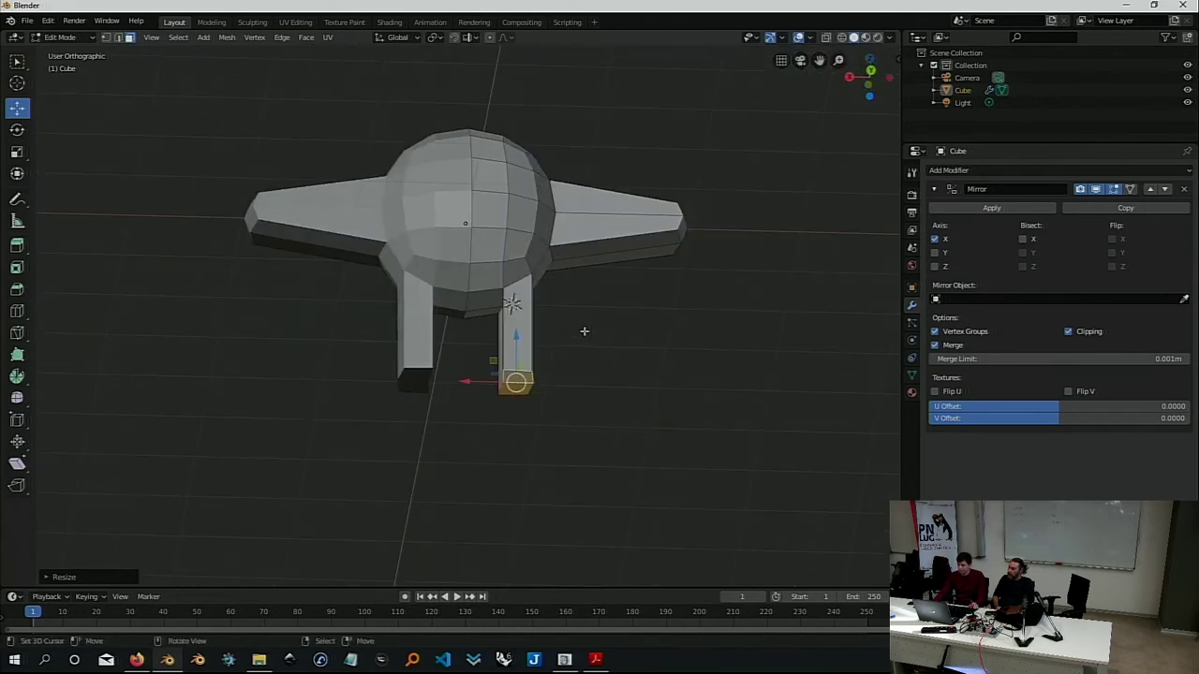
{"action": "key", "text": "s"}
{"action": "key", "text": "z"}
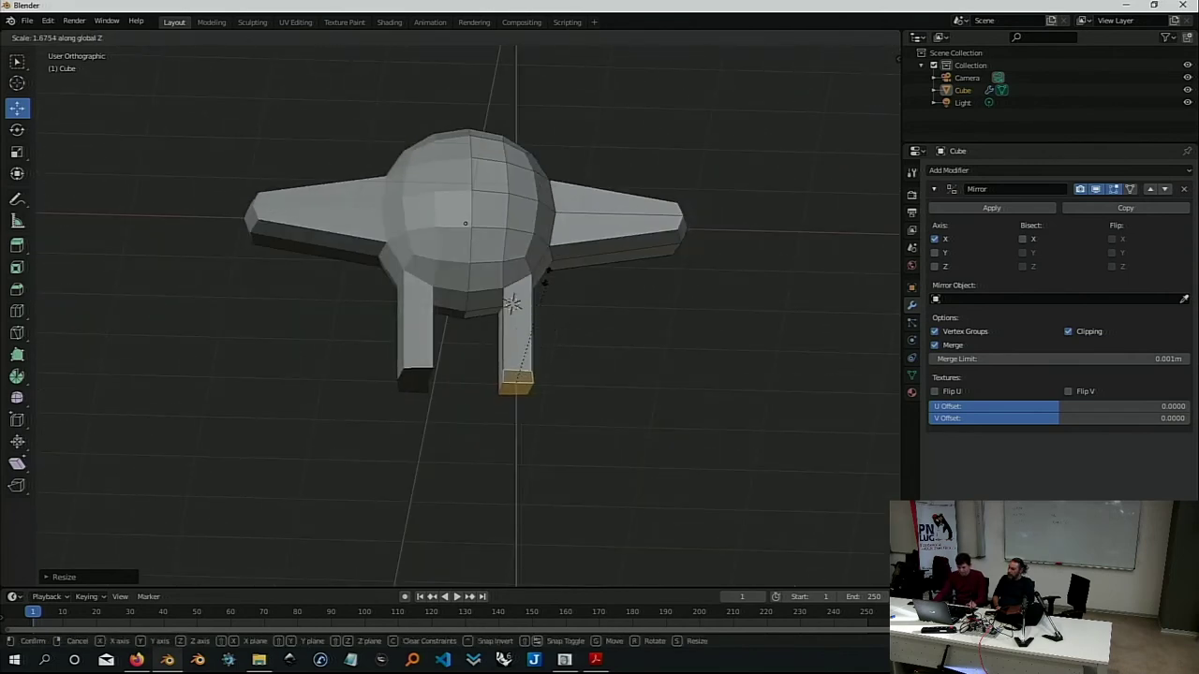
{"action": "left_click", "coordinate": [412, 436]}
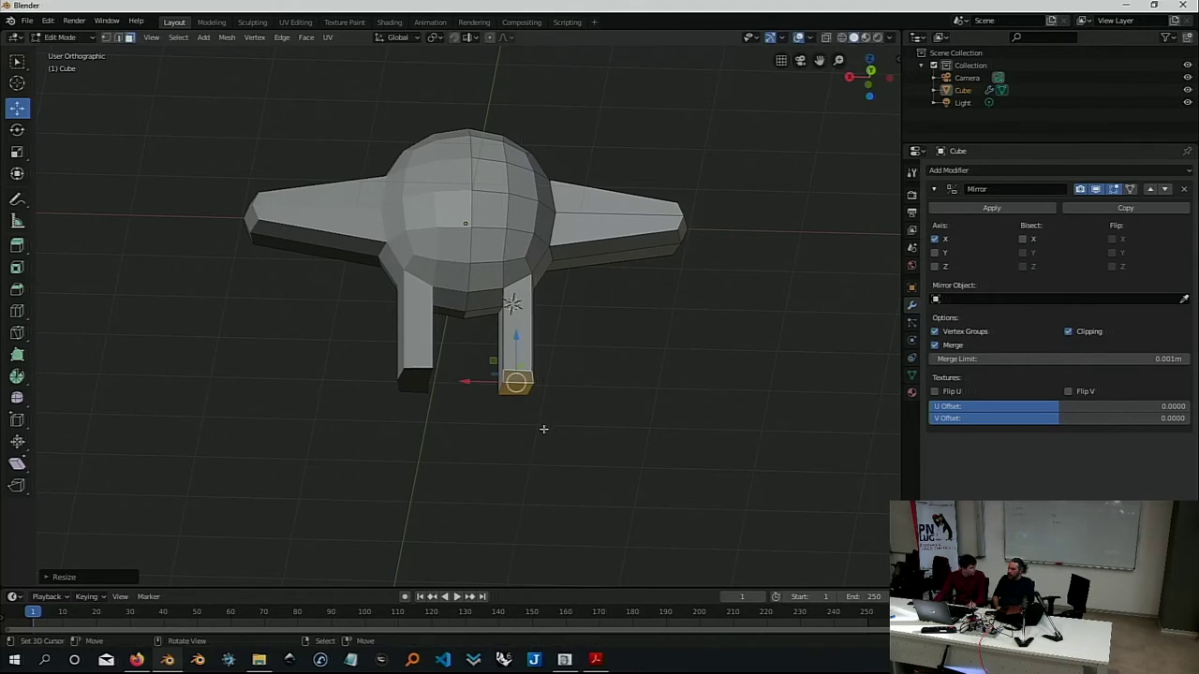
Flip the bottom face's normals via Mesh > Normals, then select the leg face just above it
{"action": "mouse_move", "coordinate": [542, 427]}
{"action": "middle_mouse_down"}
{"action": "mouse_move", "coordinate": [487, 385]}
{"action": "mouse_move", "coordinate": [503, 340]}
{"action": "middle_mouse_up"}
{"action": "scroll", "coordinate": [494, 383], "scroll_direction": "up", "scroll_amount": 2}
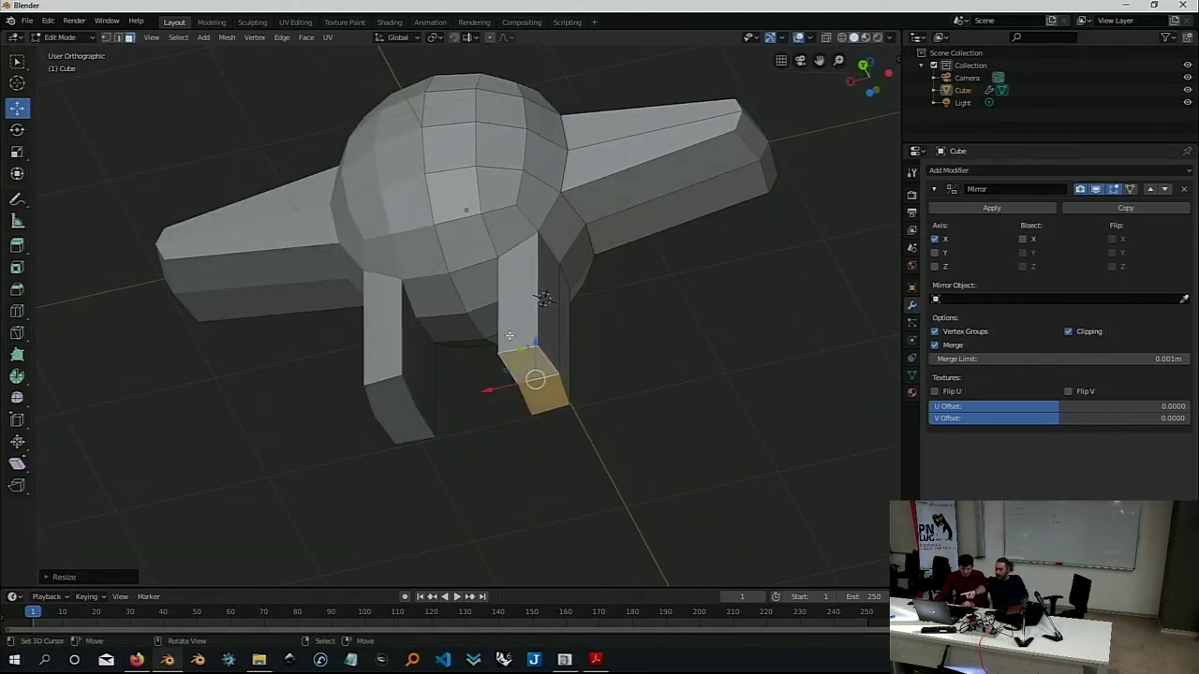
{"action": "left_click", "coordinate": [227, 36]}
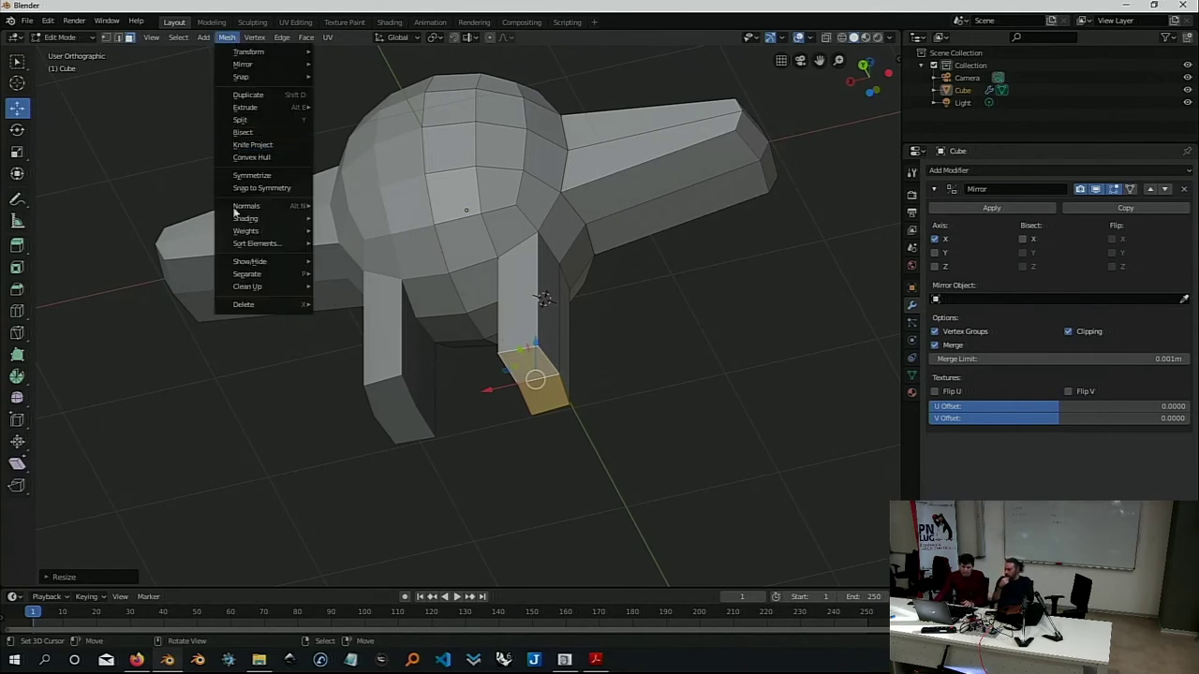
{"action": "mouse_move", "coordinate": [246, 206]}
{"action": "left_click", "coordinate": [391, 206]}
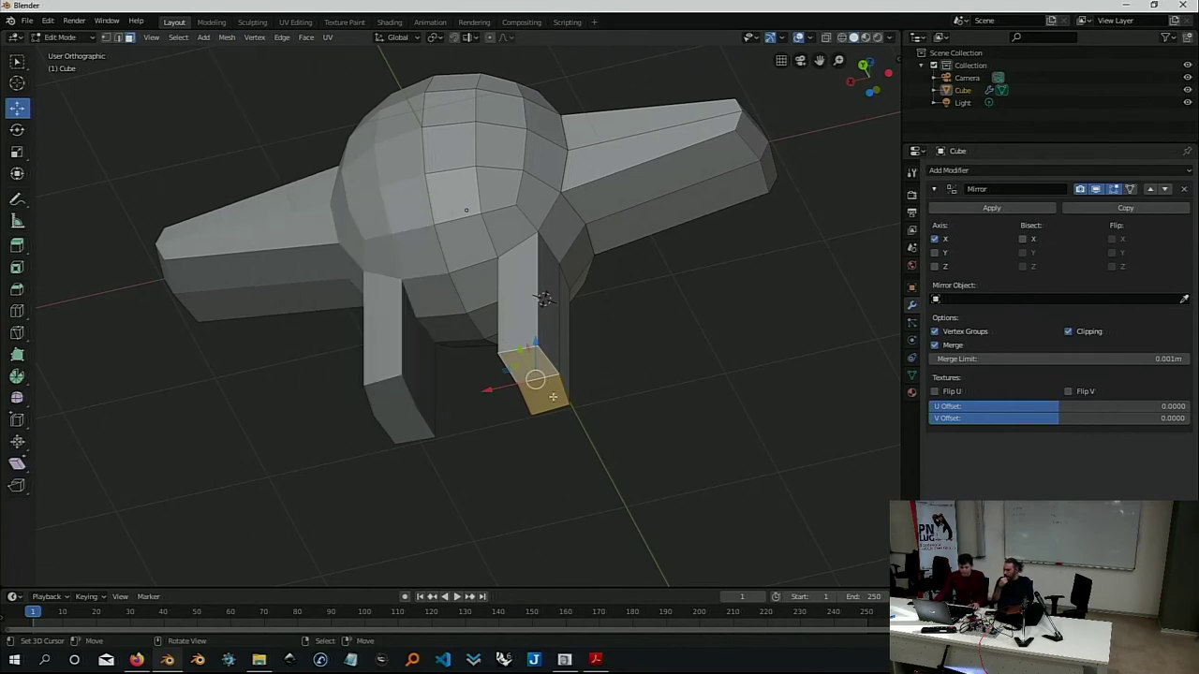
{"action": "scroll", "coordinate": [543, 396], "scroll_direction": "up", "scroll_amount": 2}
{"action": "scroll", "coordinate": [543, 397], "scroll_direction": "up", "scroll_amount": 2}
{"action": "left_click", "coordinate": [562, 281]}
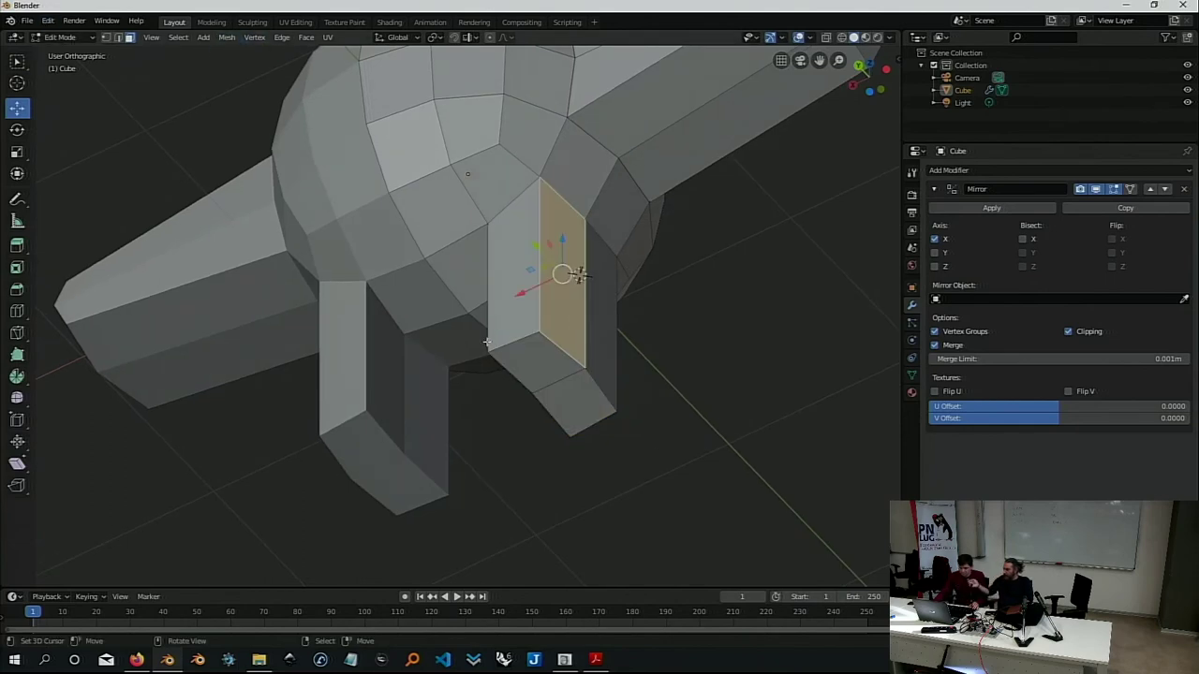
{"action": "scroll", "coordinate": [553, 337], "scroll_direction": "down", "scroll_amount": 3}
{"action": "middle_click_drag", "start_coordinate": [553, 337], "coordinate": [557, 348]}
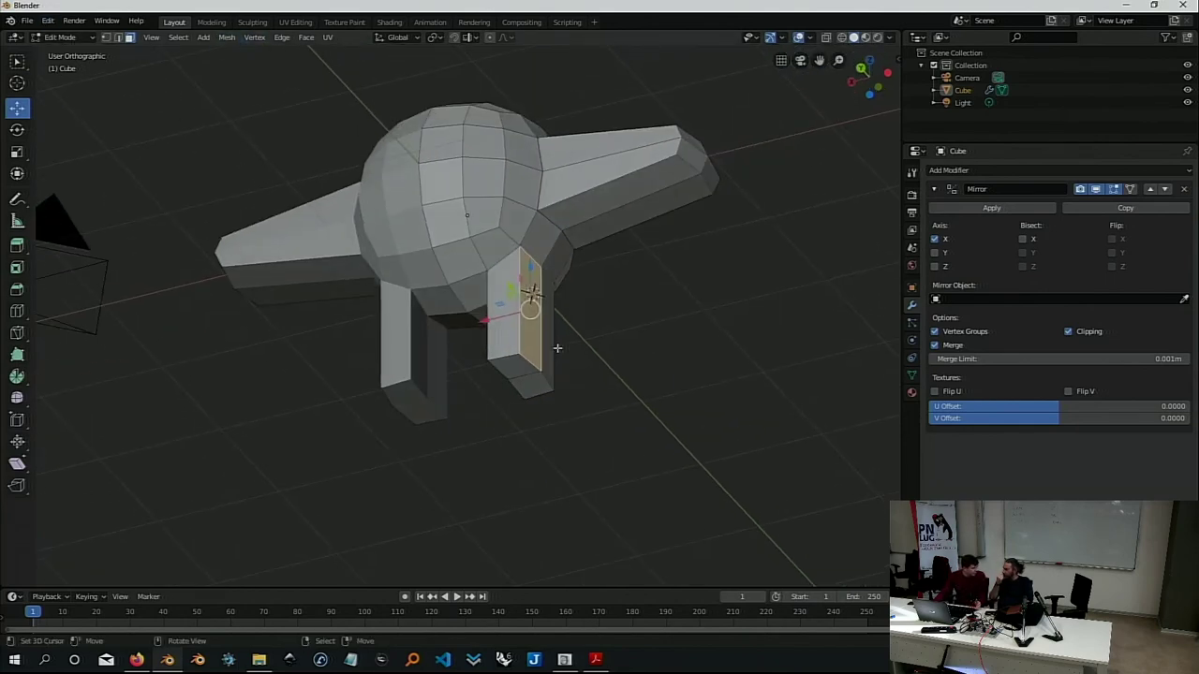
Turn X-ray off and keep Solid shading so the character mesh shows opaque
{"action": "left_click", "coordinate": [826, 39]}
{"action": "left_click", "coordinate": [827, 40]}
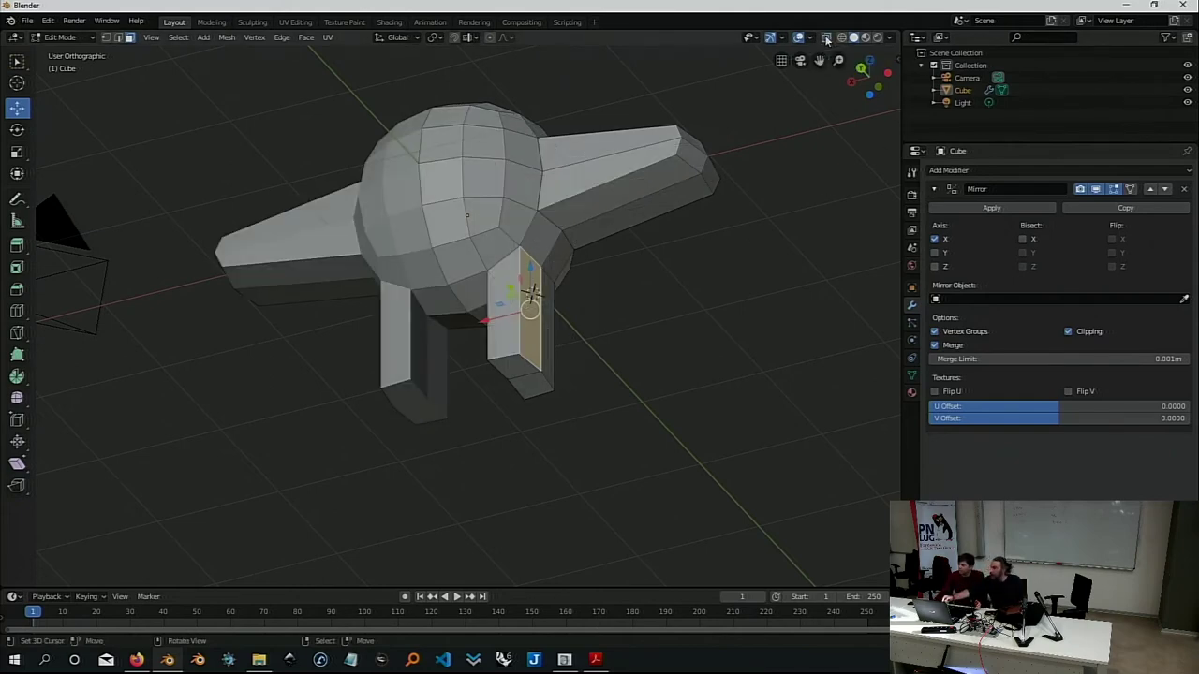
{"action": "left_click", "coordinate": [826, 40]}
{"action": "left_click", "coordinate": [826, 39]}
{"action": "left_click", "coordinate": [826, 40]}
{"action": "left_click", "coordinate": [826, 40]}
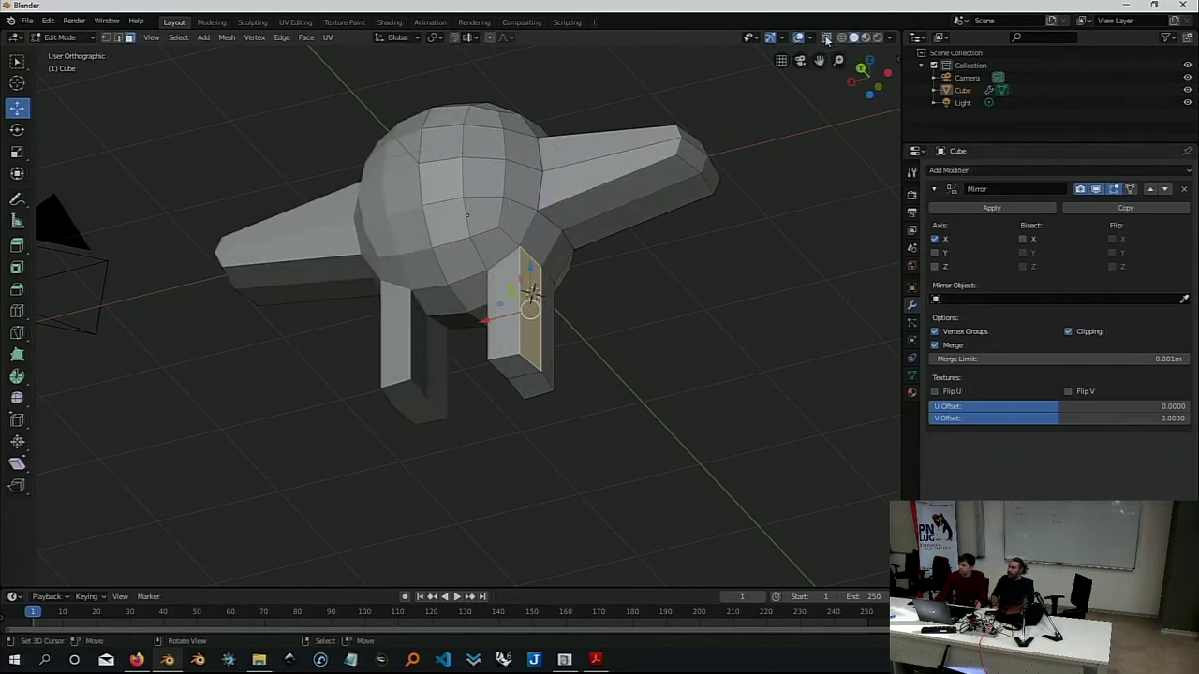
{"action": "left_click", "coordinate": [827, 39]}
{"action": "left_click", "coordinate": [826, 40]}
{"action": "left_click", "coordinate": [827, 39]}
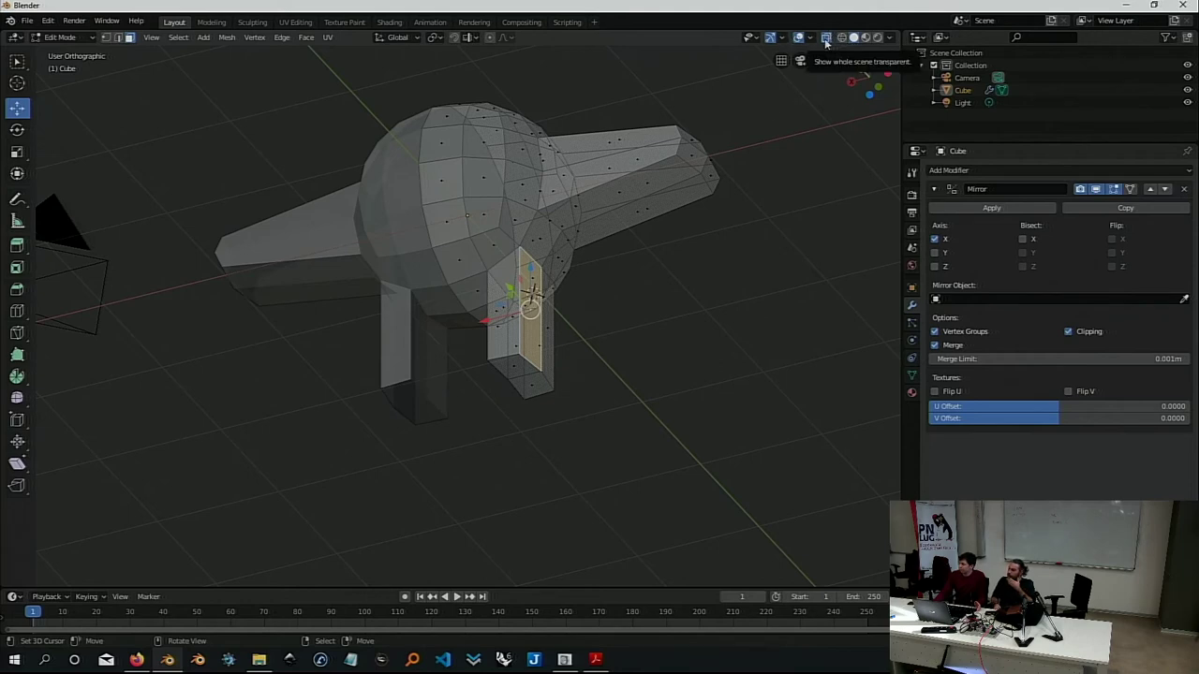
{"action": "left_click", "coordinate": [824, 43]}
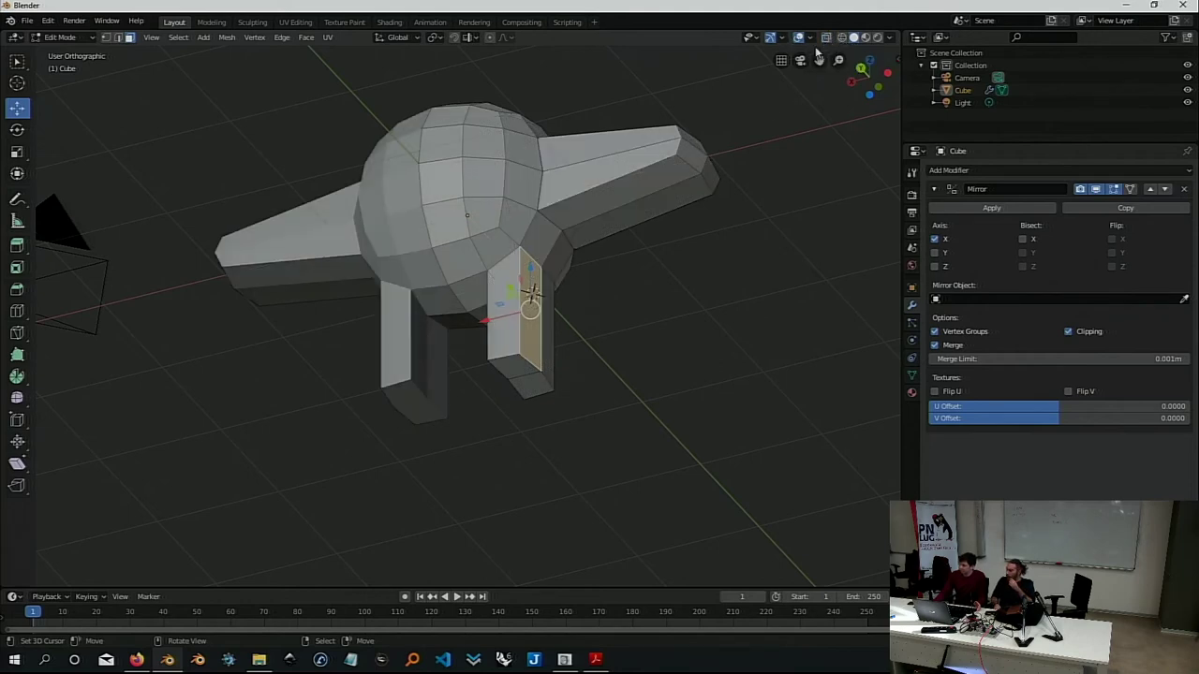
{"action": "key", "text": "z"}
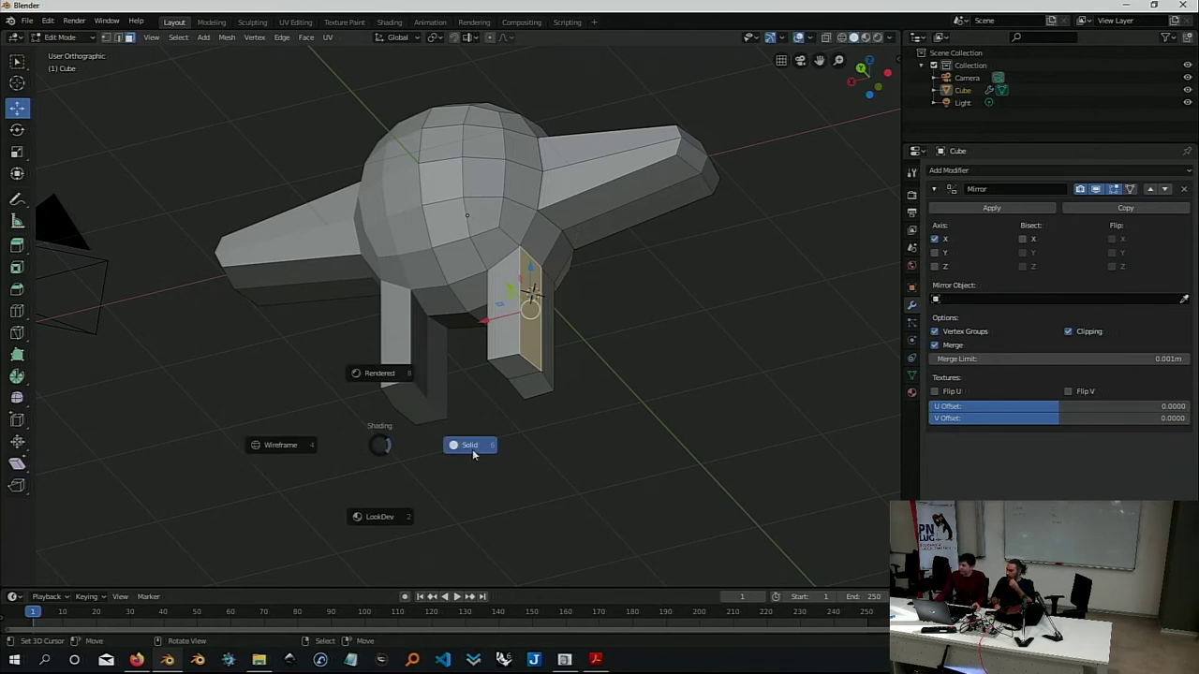
{"action": "left_click", "coordinate": [473, 454]}
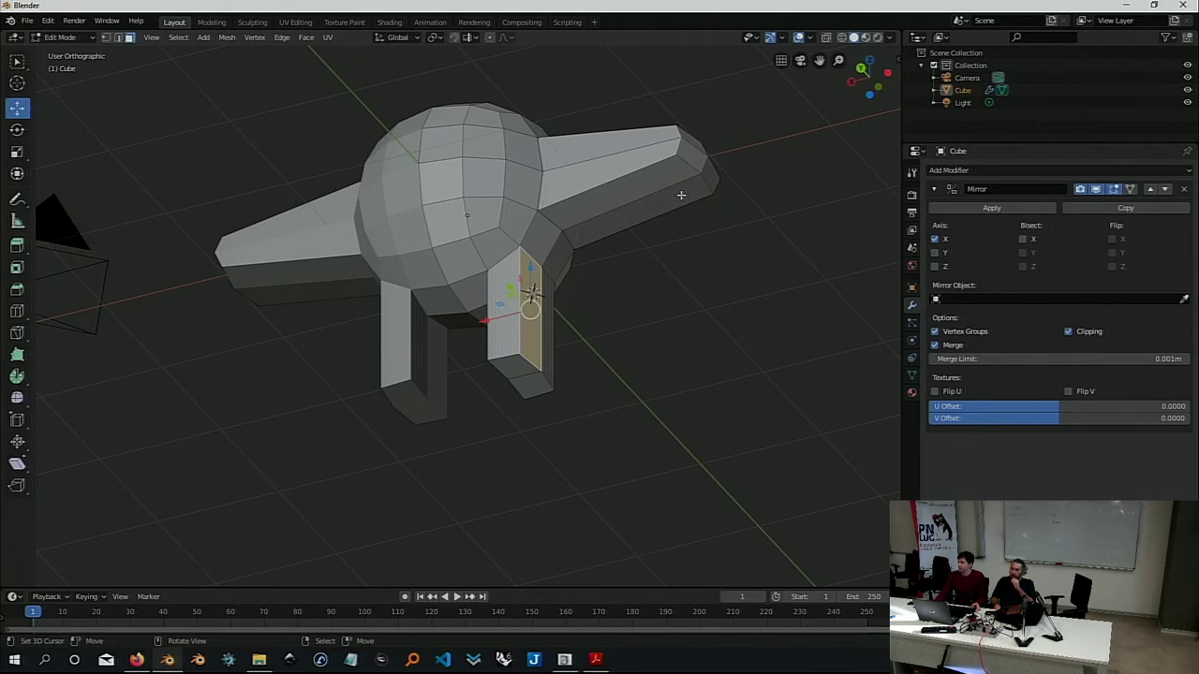
In back view, extrude the right leg's bottom face about 0.26 m further down
{"action": "left_click", "coordinate": [887, 72]}
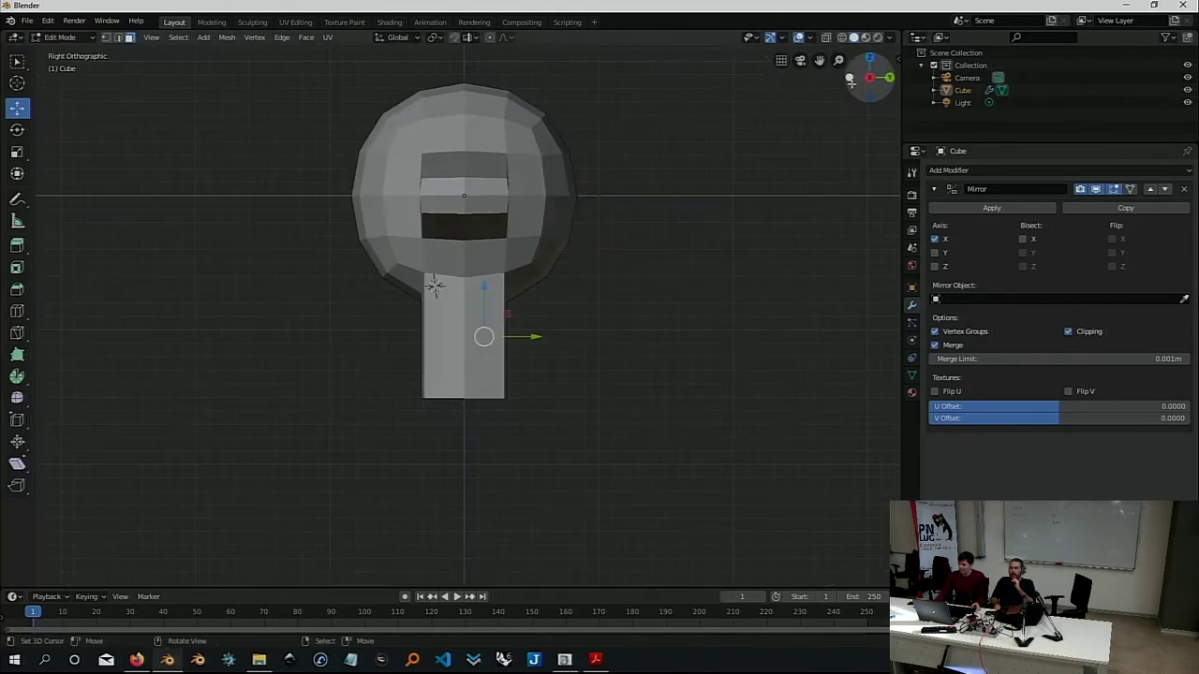
{"action": "left_click", "coordinate": [888, 77]}
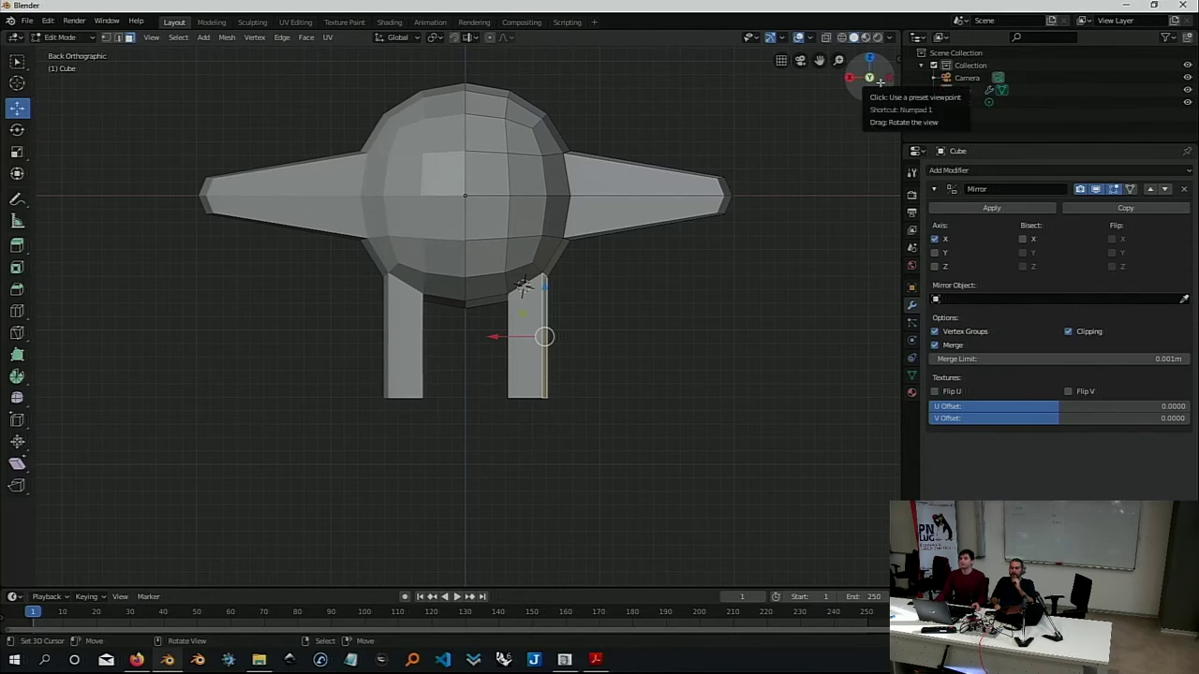
{"action": "scroll", "coordinate": [688, 140], "scroll_direction": "down", "scroll_amount": 2}
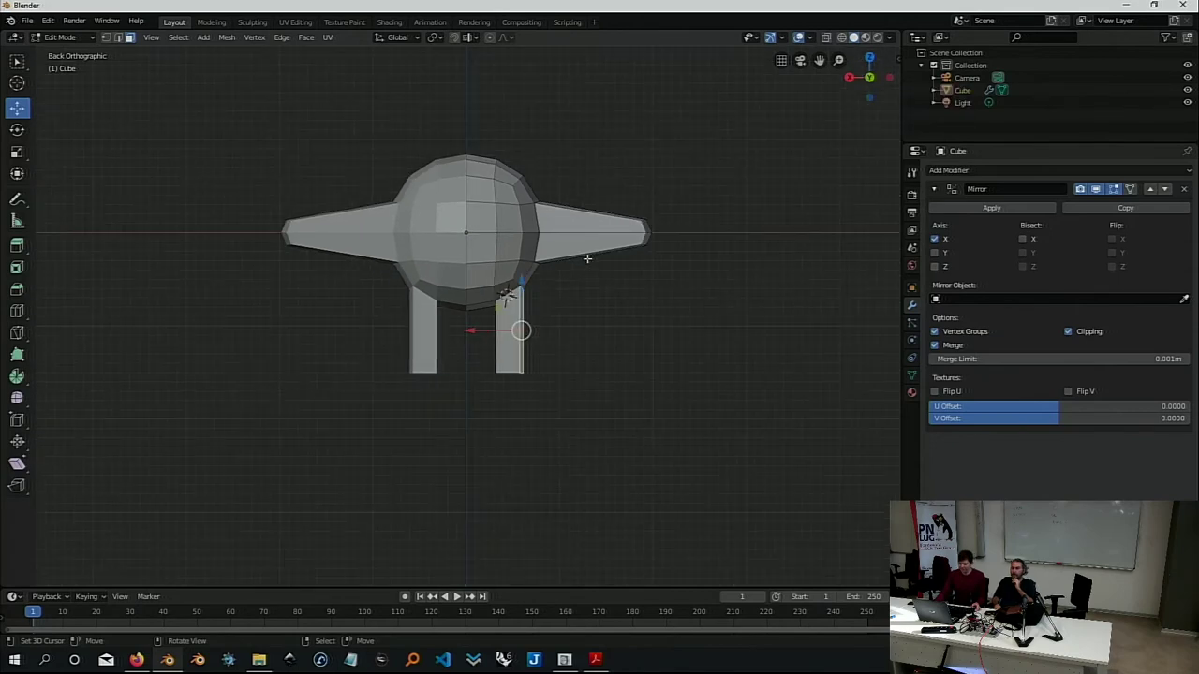
{"action": "middle_click_drag", "start_coordinate": [533, 311], "coordinate": [513, 375]}
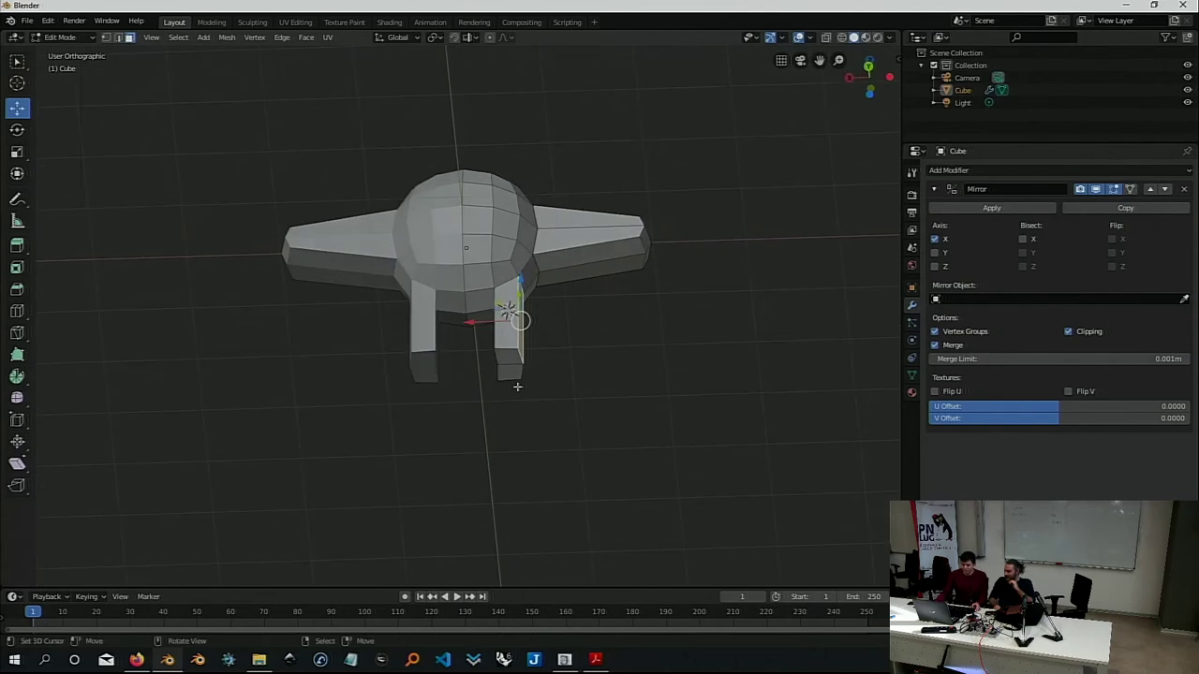
{"action": "left_click", "coordinate": [509, 366]}
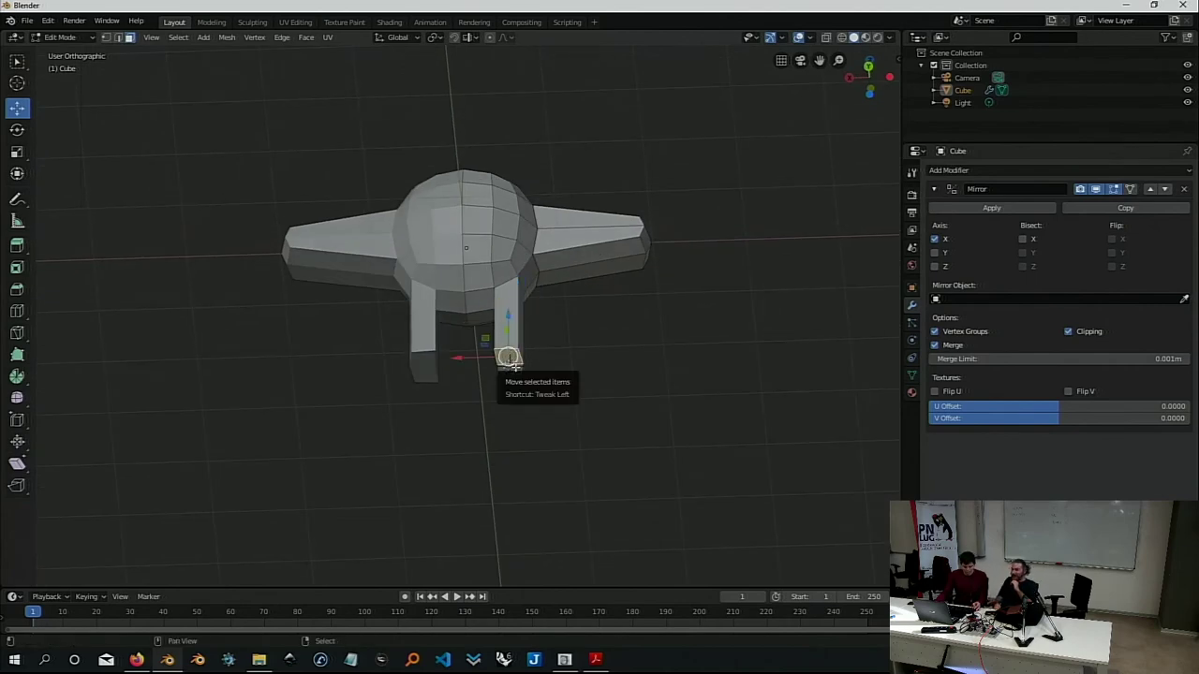
{"action": "left_click", "coordinate": [868, 67]}
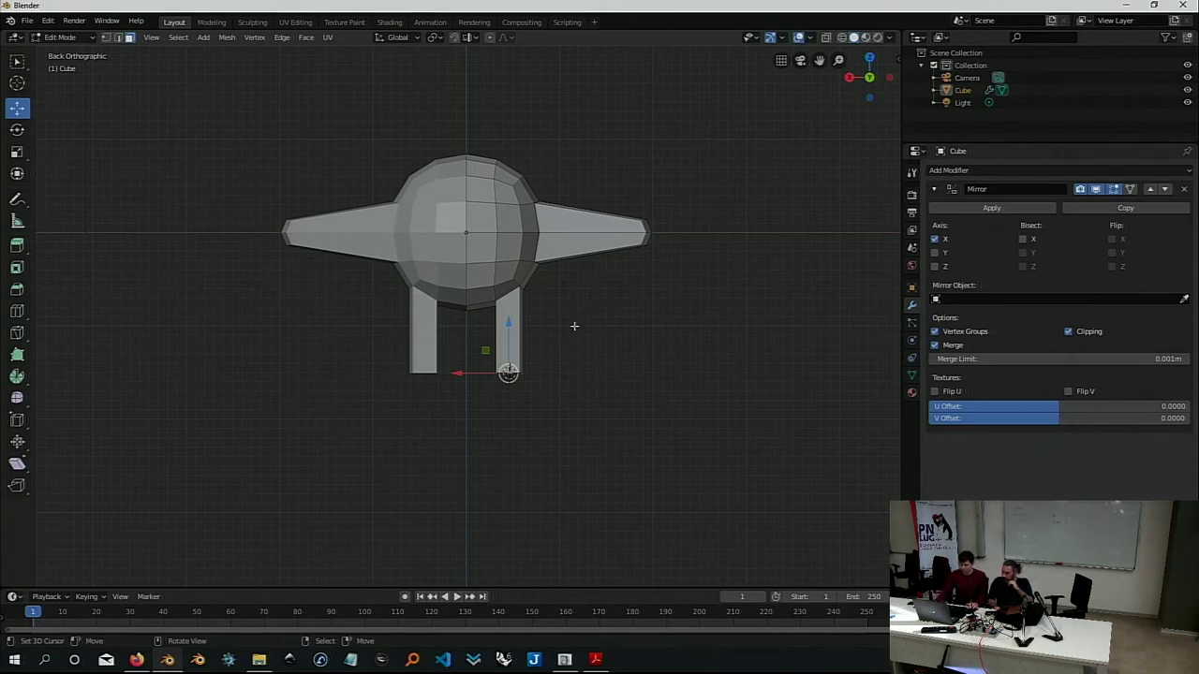
{"action": "key", "text": "e"}
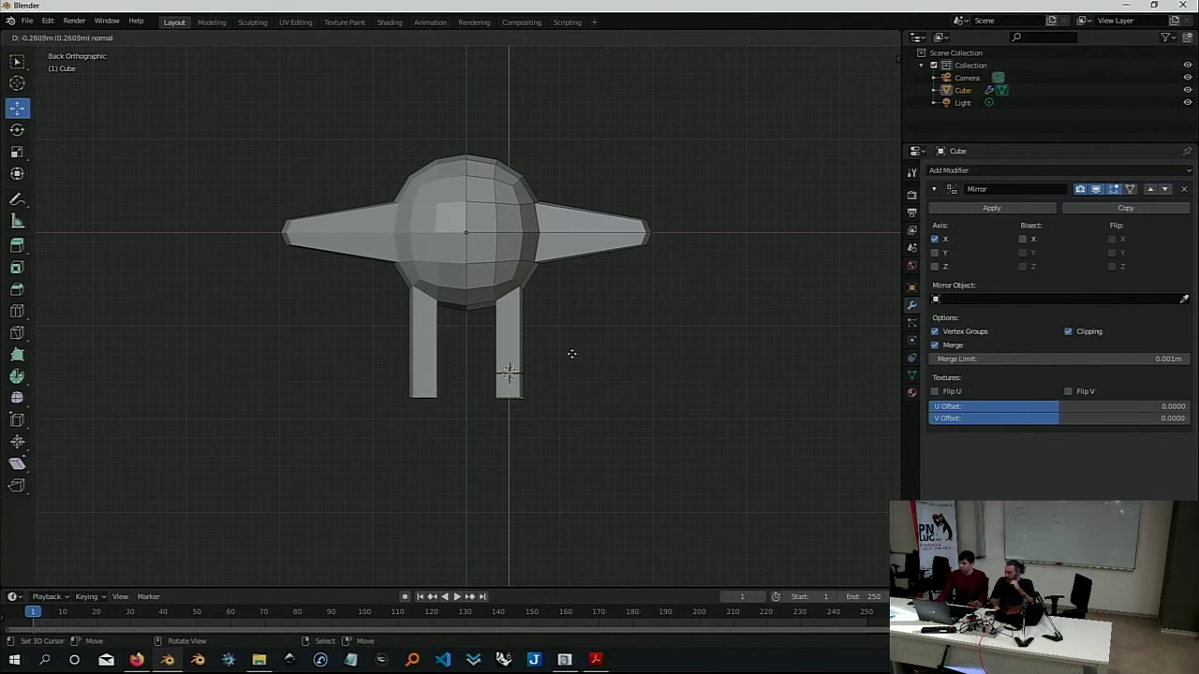
{"action": "left_click", "coordinate": [572, 354]}
{"action": "scroll", "coordinate": [522, 379], "scroll_direction": "up", "scroll_amount": 3}
{"action": "middle_click_drag", "start_coordinate": [522, 378], "coordinate": [474, 407]}
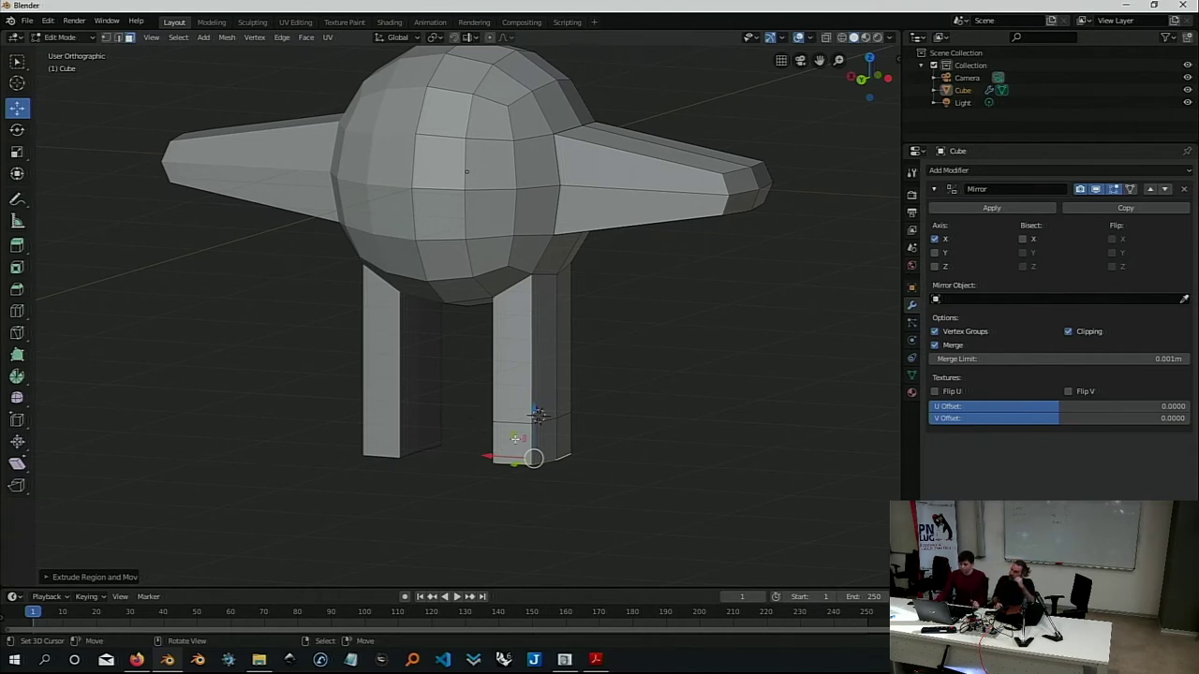
Select the right leg's lower front face, extrude it forward into a foot, then undo
{"action": "left_click", "coordinate": [511, 440]}
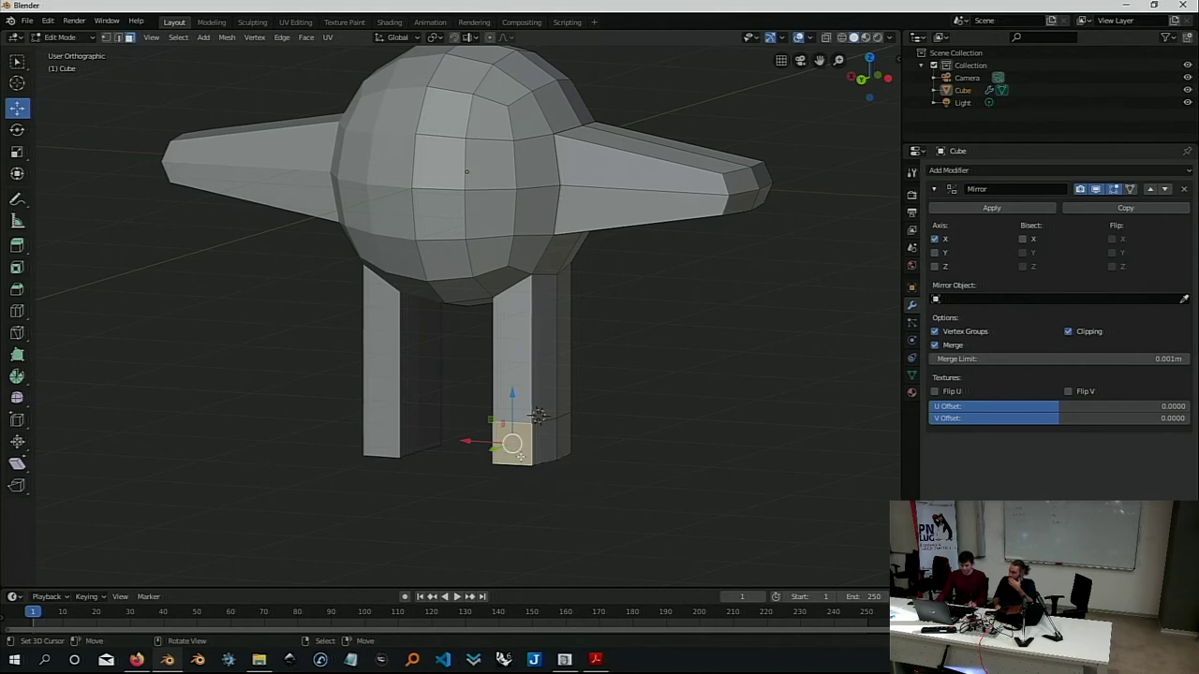
{"action": "middle_click_drag", "start_coordinate": [518, 458], "coordinate": [505, 448]}
{"action": "key", "text": "e"}
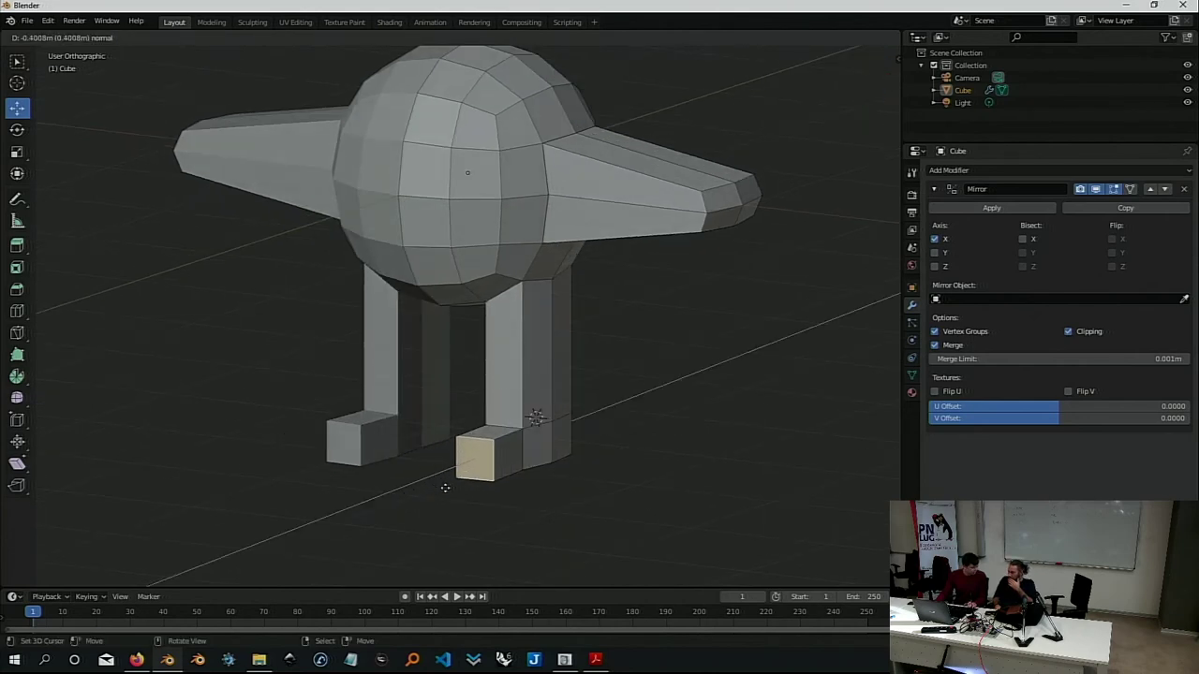
{"action": "left_click", "coordinate": [445, 488]}
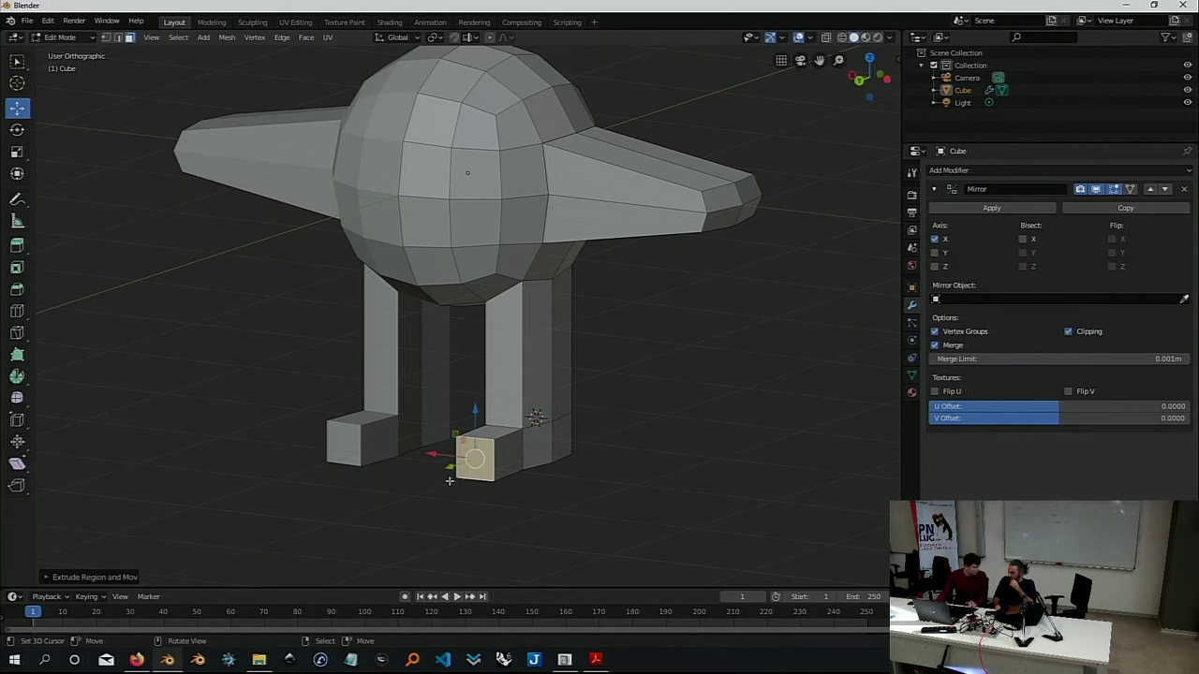
{"action": "middle_click_drag", "start_coordinate": [449, 480], "coordinate": [457, 465]}
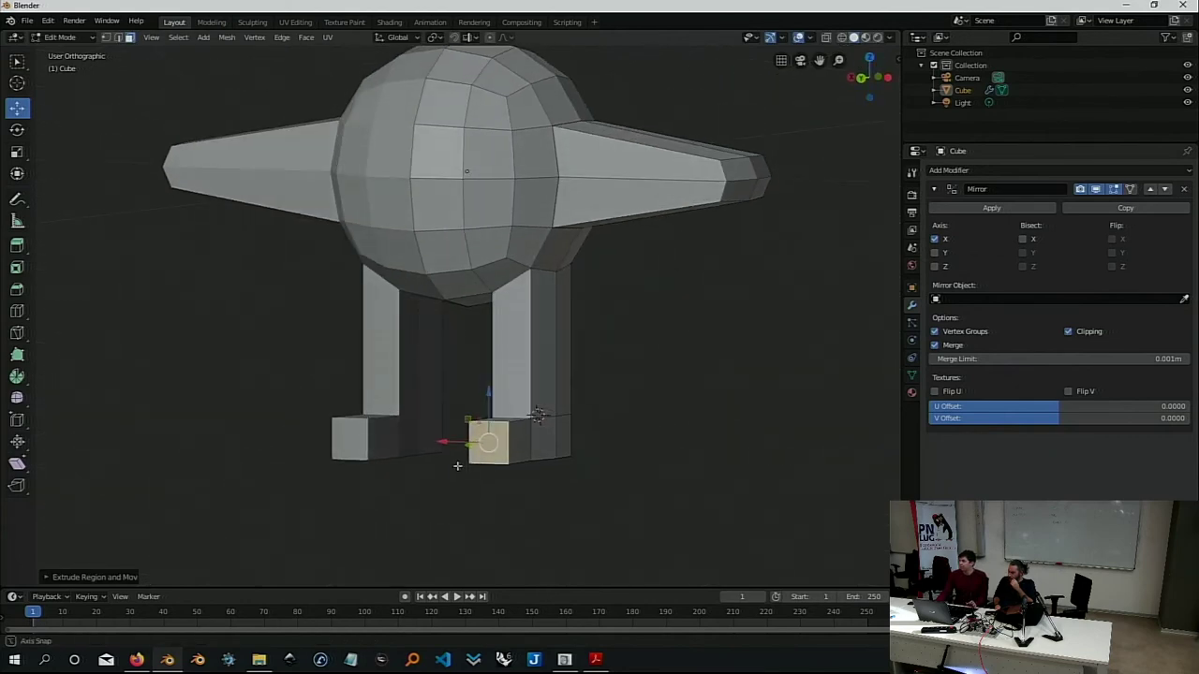
{"action": "key", "text": "ctrl+z"}
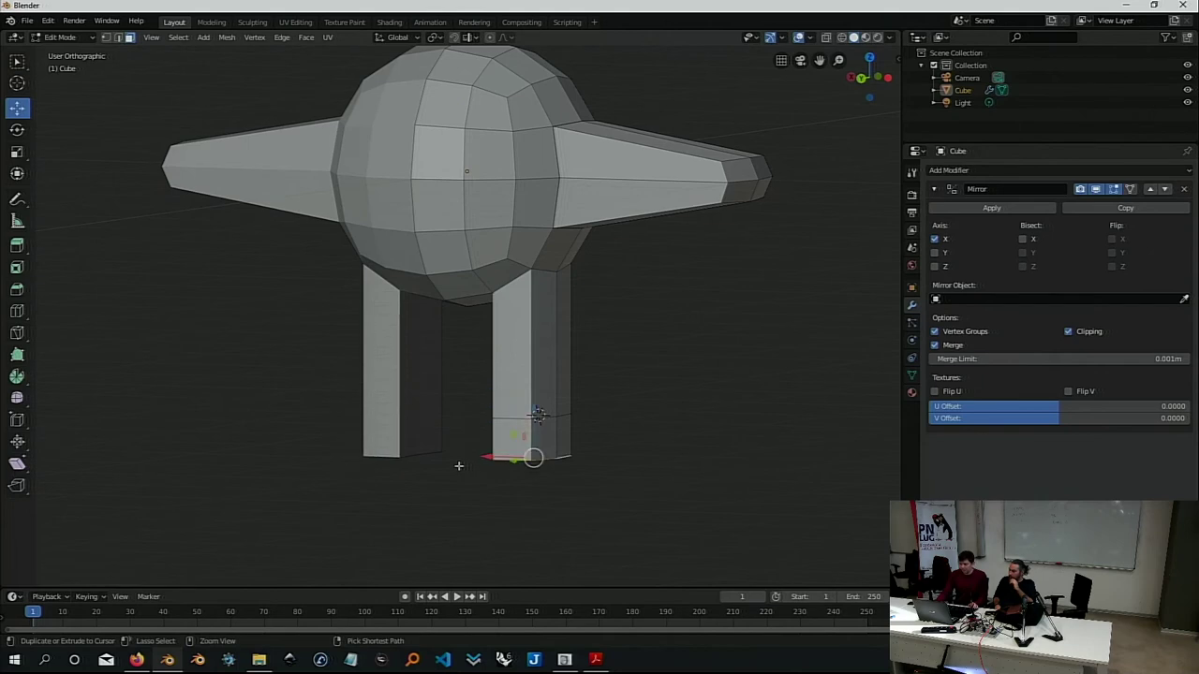
{"action": "middle_click_drag", "start_coordinate": [458, 465], "coordinate": [479, 413]}
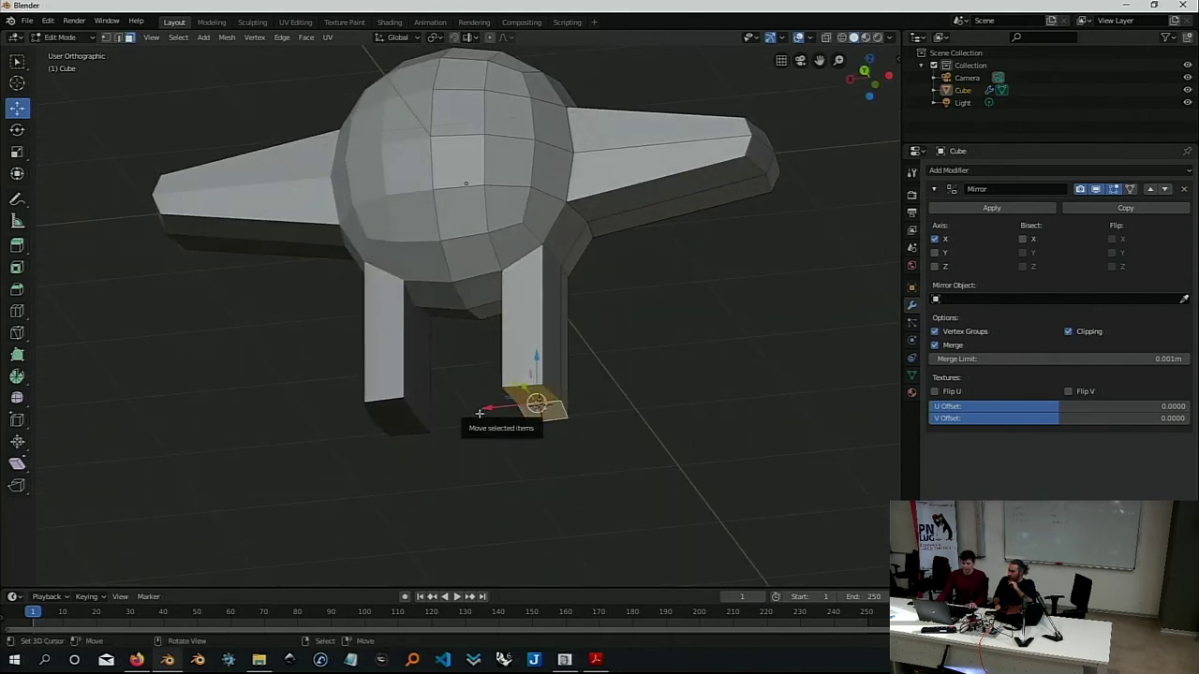
Try two more extrusions of the leg face, undoing each
{"action": "key", "text": "e"}
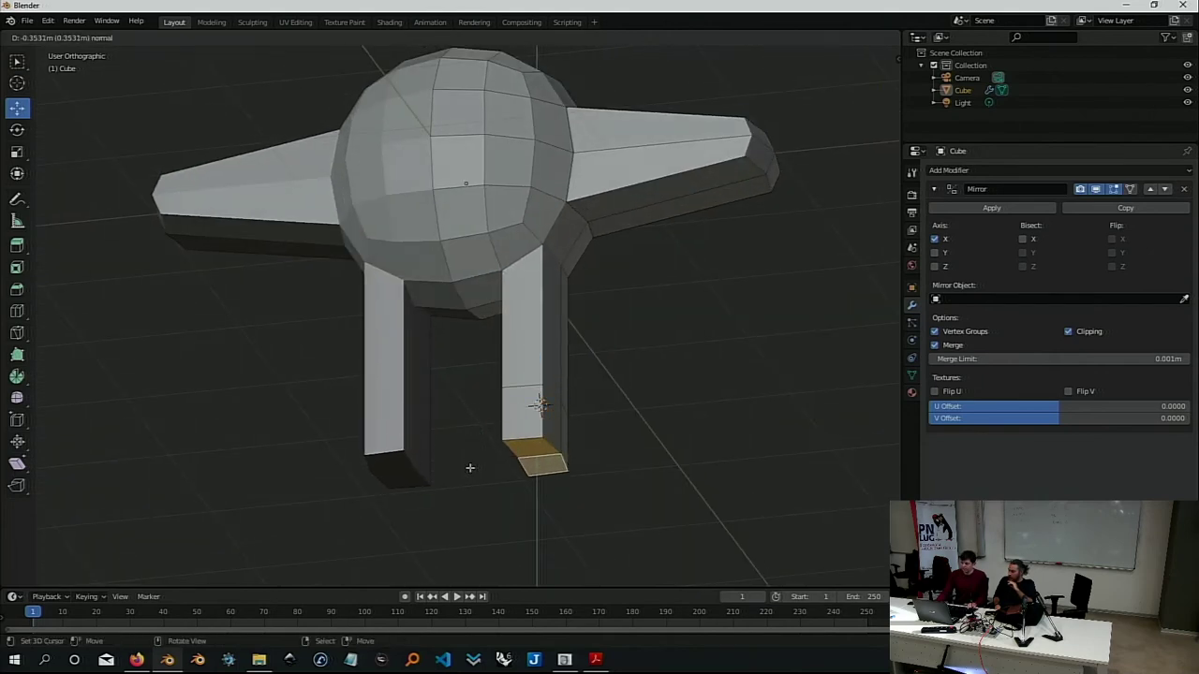
{"action": "left_click", "coordinate": [470, 468]}
{"action": "key", "text": "ctrl+z"}
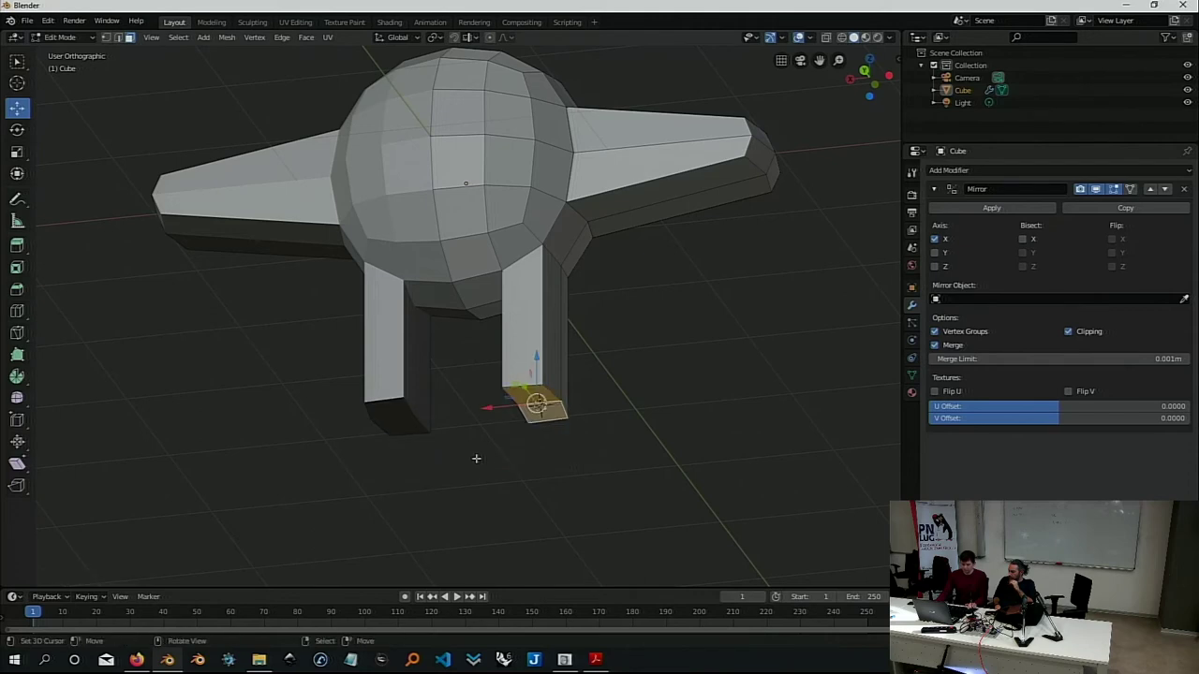
{"action": "key", "text": "e"}
{"action": "left_click", "coordinate": [465, 501]}
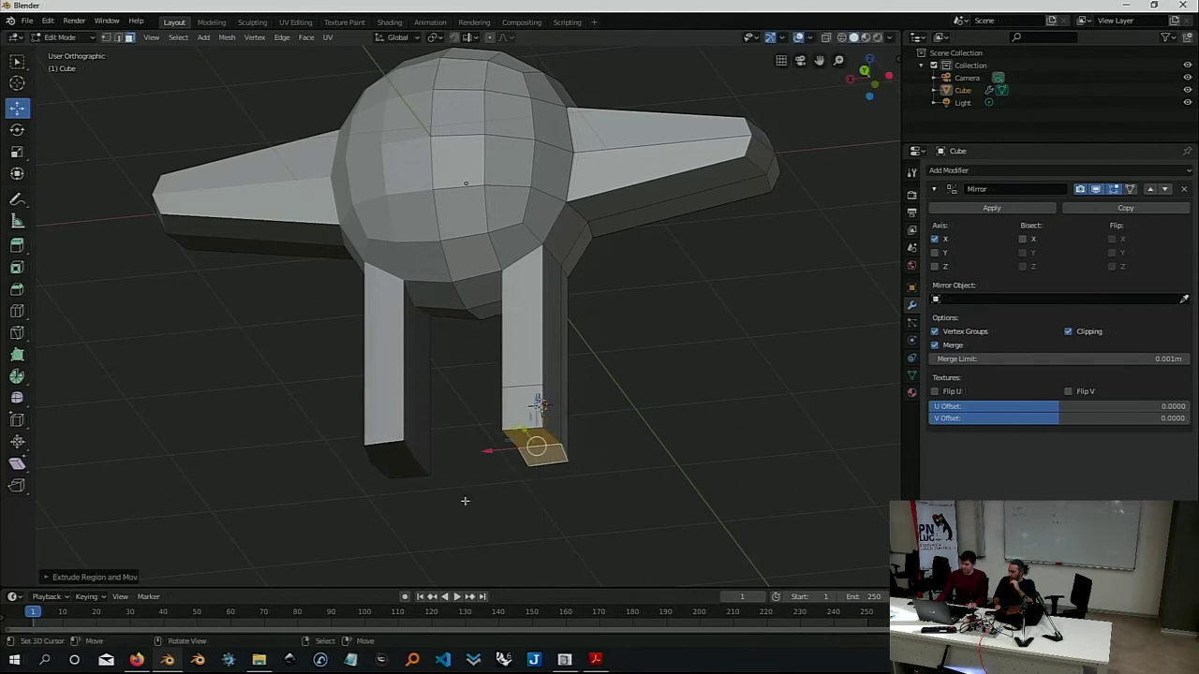
{"action": "key", "text": "ctrl+z"}
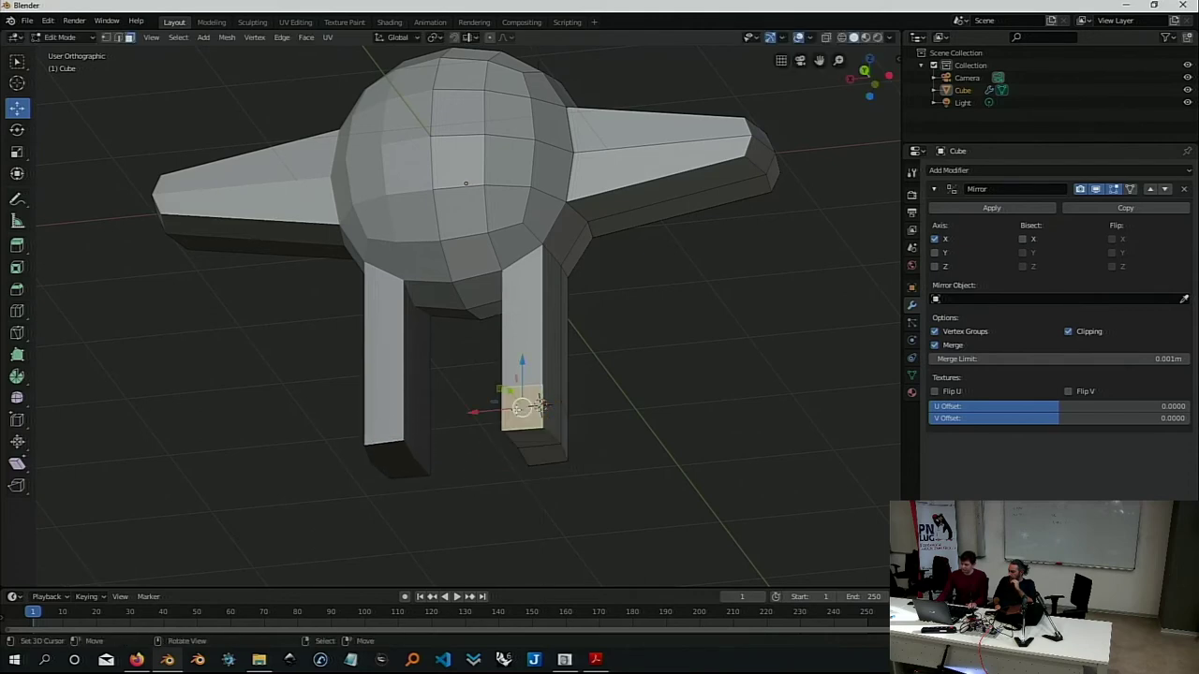
Extrude the face forward into a box foot and return to Object Mode
{"action": "key", "text": "e"}
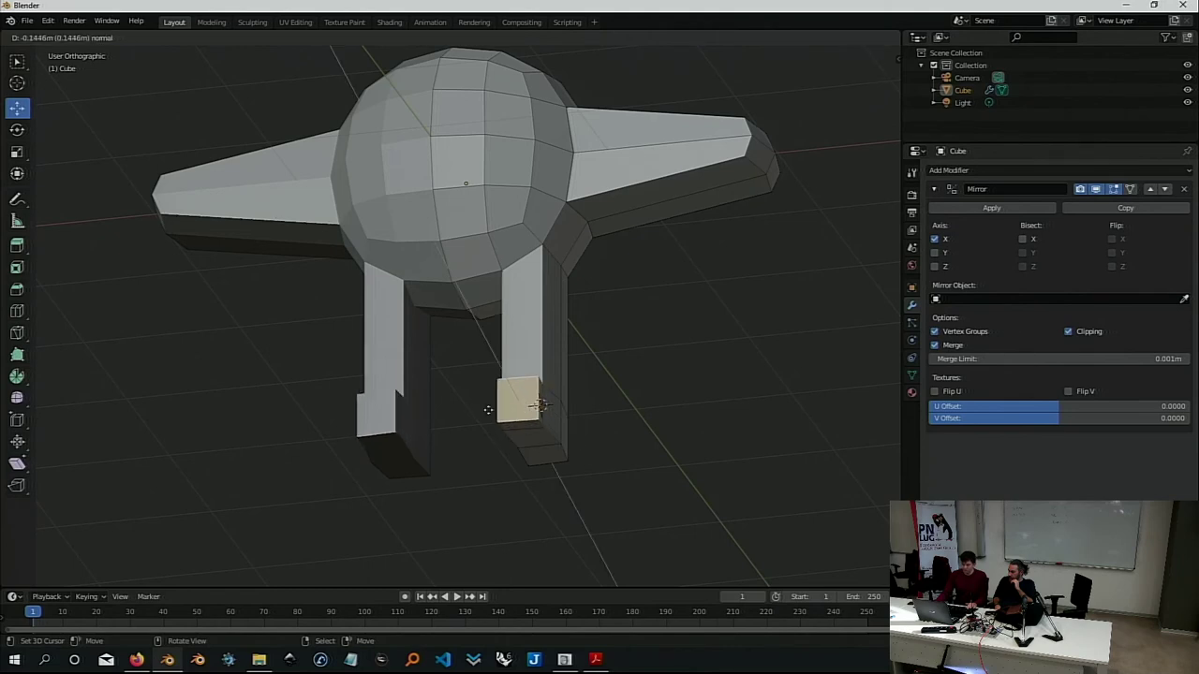
{"action": "left_click", "coordinate": [467, 404]}
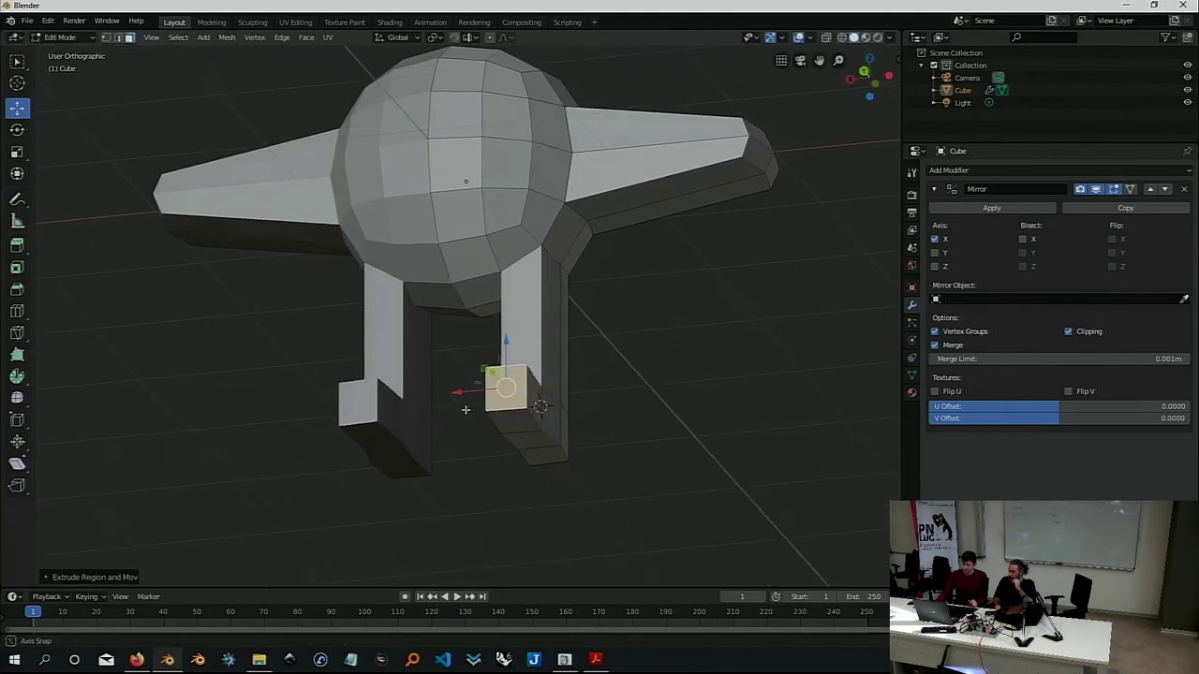
{"action": "middle_click_drag", "start_coordinate": [470, 405], "coordinate": [437, 465]}
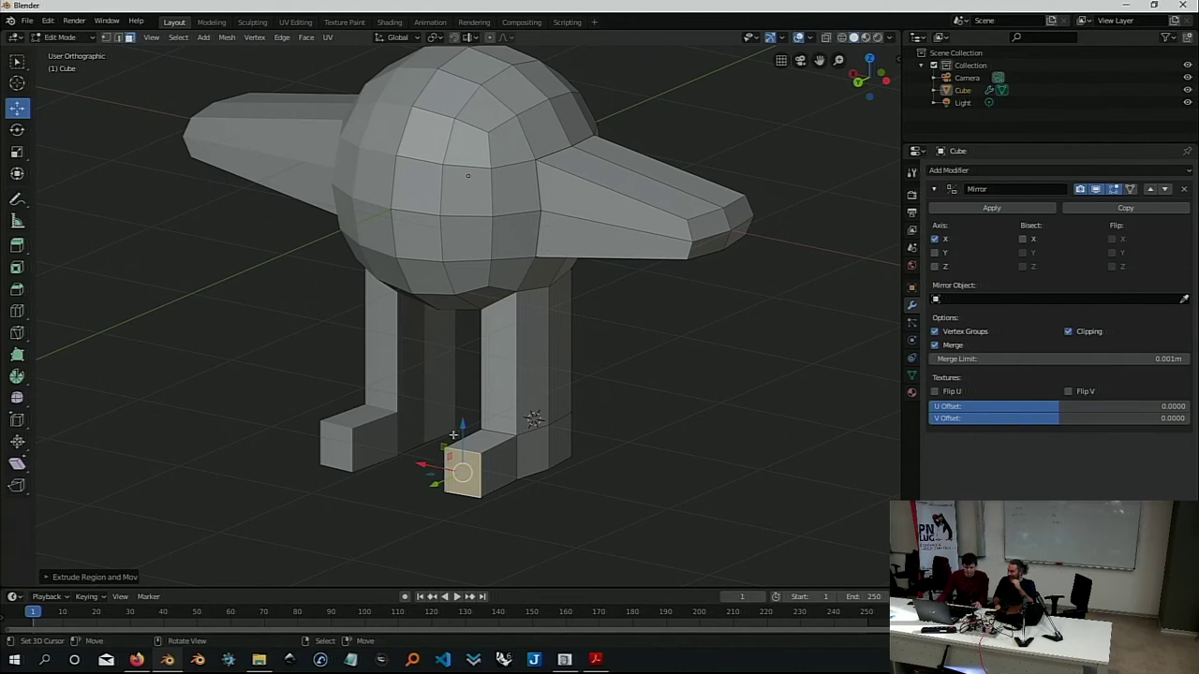
{"action": "key", "text": "Tab"}
{"action": "mouse_move", "coordinate": [436, 467]}
{"action": "middle_mouse_down"}
{"action": "mouse_move", "coordinate": [482, 378]}
{"action": "mouse_move", "coordinate": [539, 382]}
{"action": "mouse_move", "coordinate": [412, 391]}
{"action": "middle_mouse_up"}
{"action": "scroll", "coordinate": [497, 468], "scroll_direction": "up", "scroll_amount": 1}
In Edit Mode, try flattening the foot face along Z, then undo and redo it
{"action": "scroll", "coordinate": [506, 455], "scroll_direction": "up", "scroll_amount": 1}
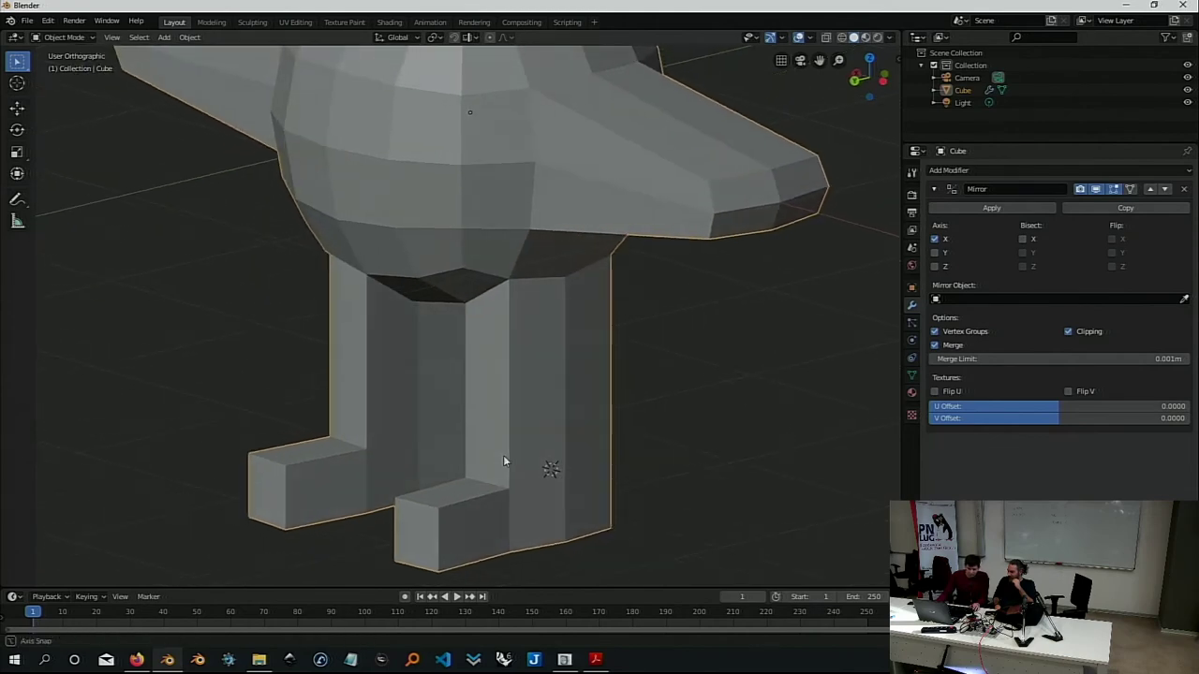
{"action": "scroll", "coordinate": [503, 455], "scroll_direction": "up", "scroll_amount": 1}
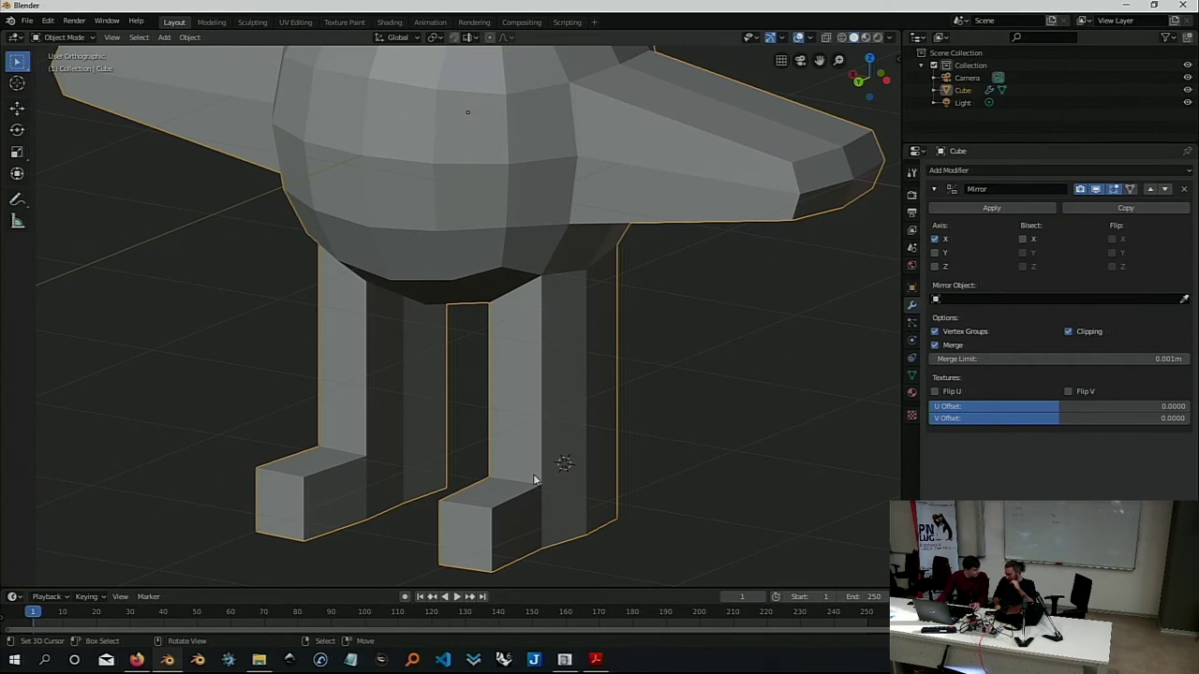
{"action": "key", "text": "Tab"}
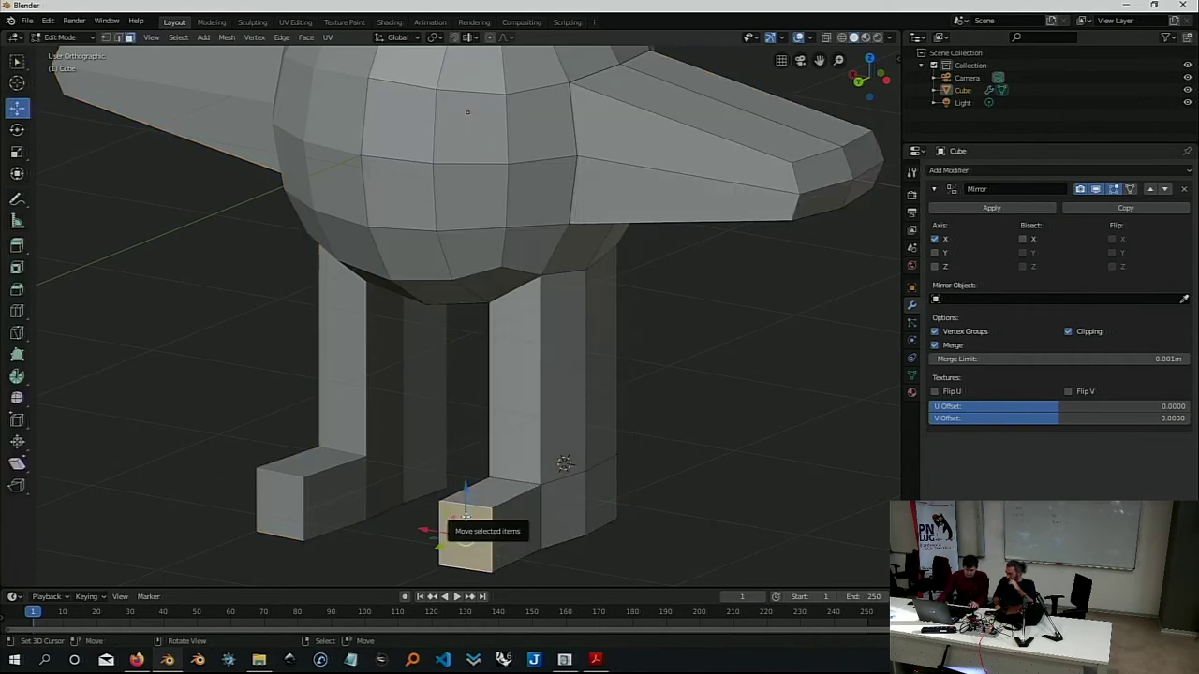
{"action": "key", "text": "s"}
{"action": "key", "text": "z"}
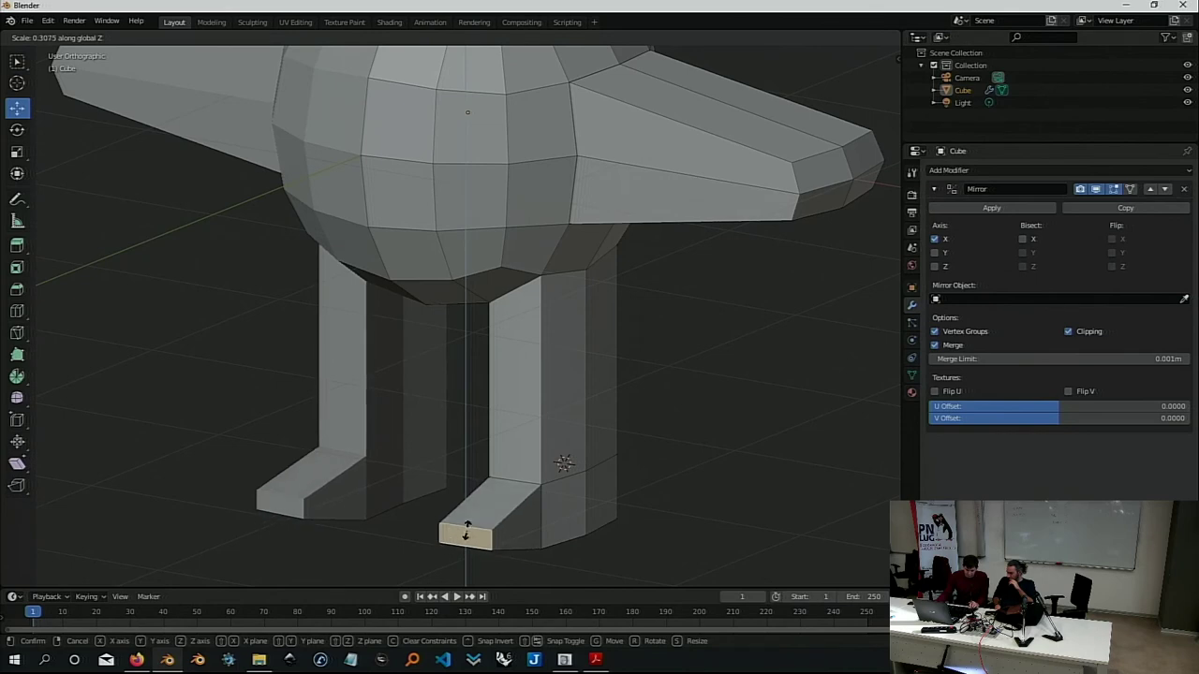
{"action": "left_click", "coordinate": [466, 530]}
{"action": "middle_click_drag", "start_coordinate": [536, 521], "coordinate": [550, 487]}
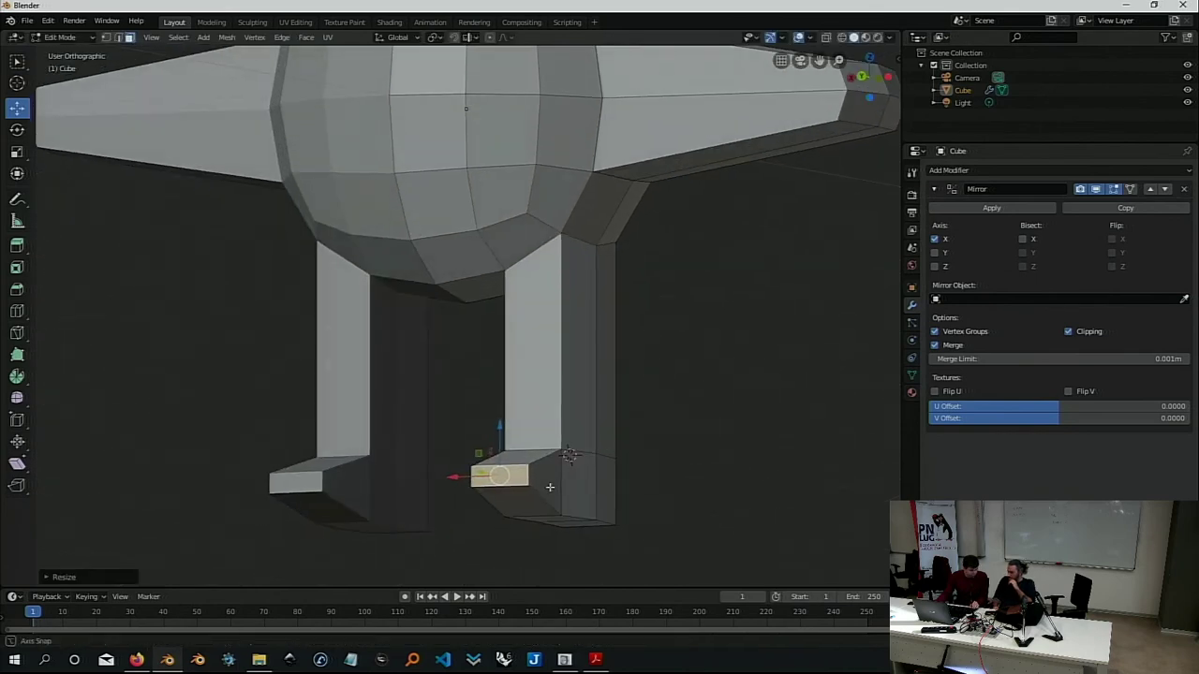
{"action": "key", "text": "ctrl+z"}
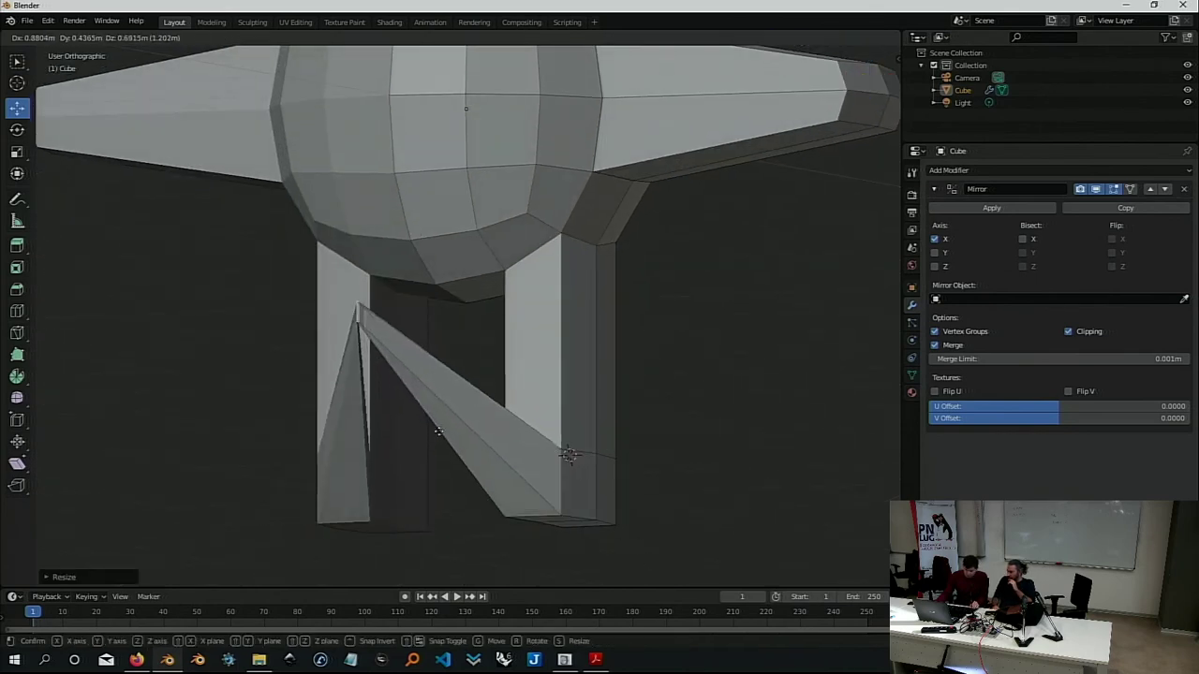
{"action": "key", "text": "ctrl+z"}
{"action": "key", "text": "ctrl+shift+z"}
{"action": "key", "text": "ctrl+shift+z"}
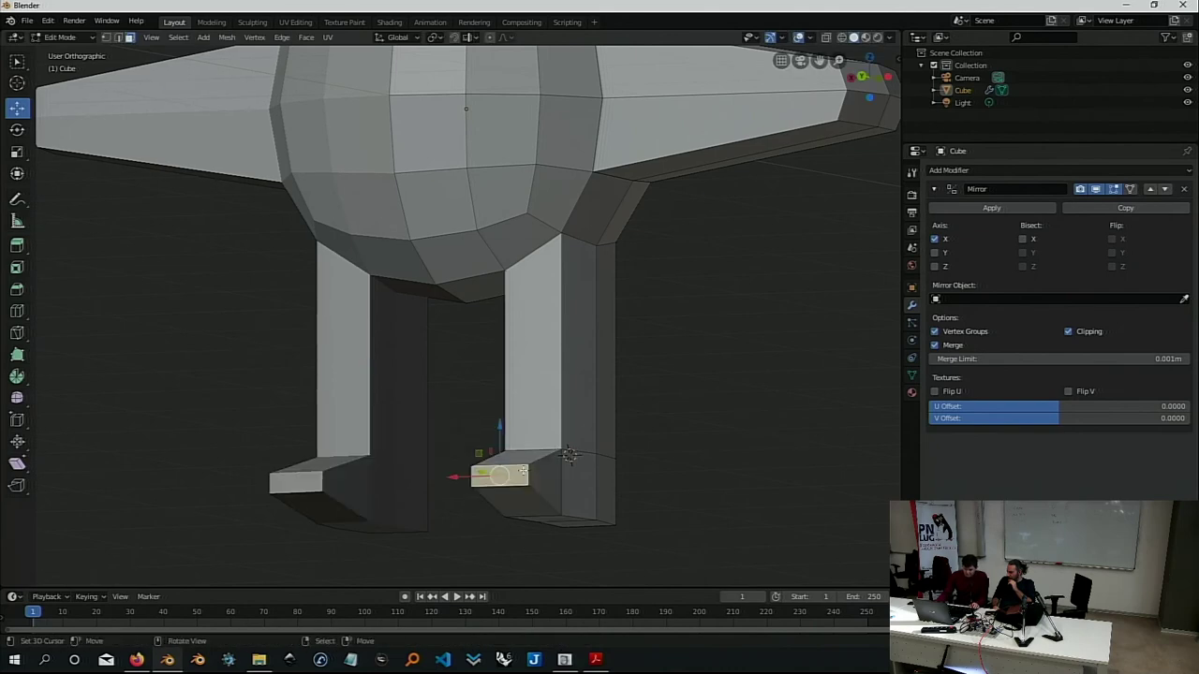
Trial-move the right leg outward and down, then undo the move
{"action": "left_click_drag", "start_coordinate": [702, 380], "coordinate": [459, 569]}
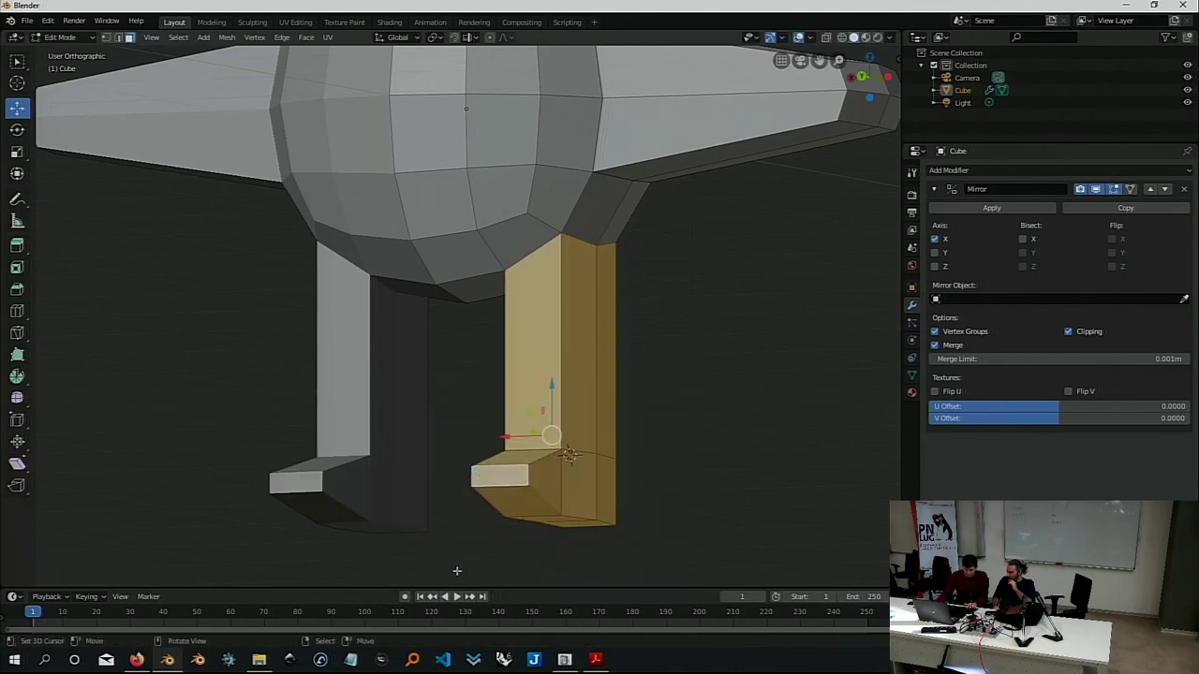
{"action": "key", "text": "1"}
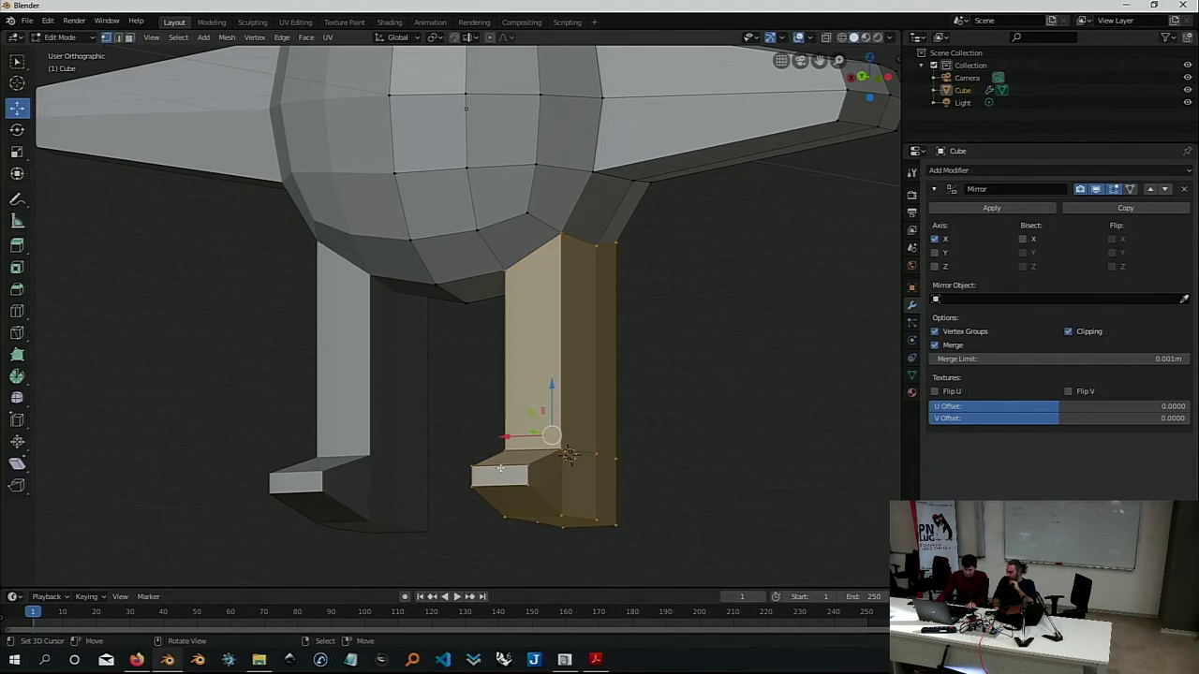
{"action": "key", "text": "g"}
{"action": "left_click", "coordinate": [444, 417]}
{"action": "key", "text": "g"}
{"action": "left_click", "coordinate": [556, 466]}
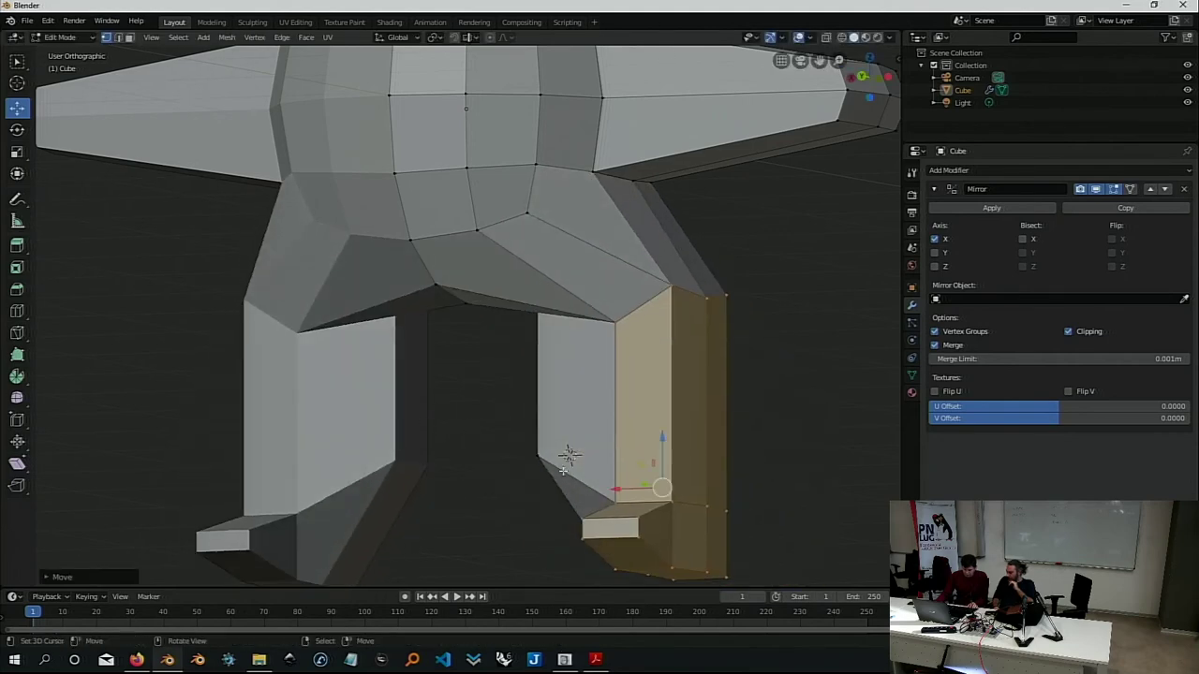
{"action": "left_click", "coordinate": [526, 435]}
{"action": "key", "text": "ctrl+z"}
{"action": "key", "text": "ctrl+z"}
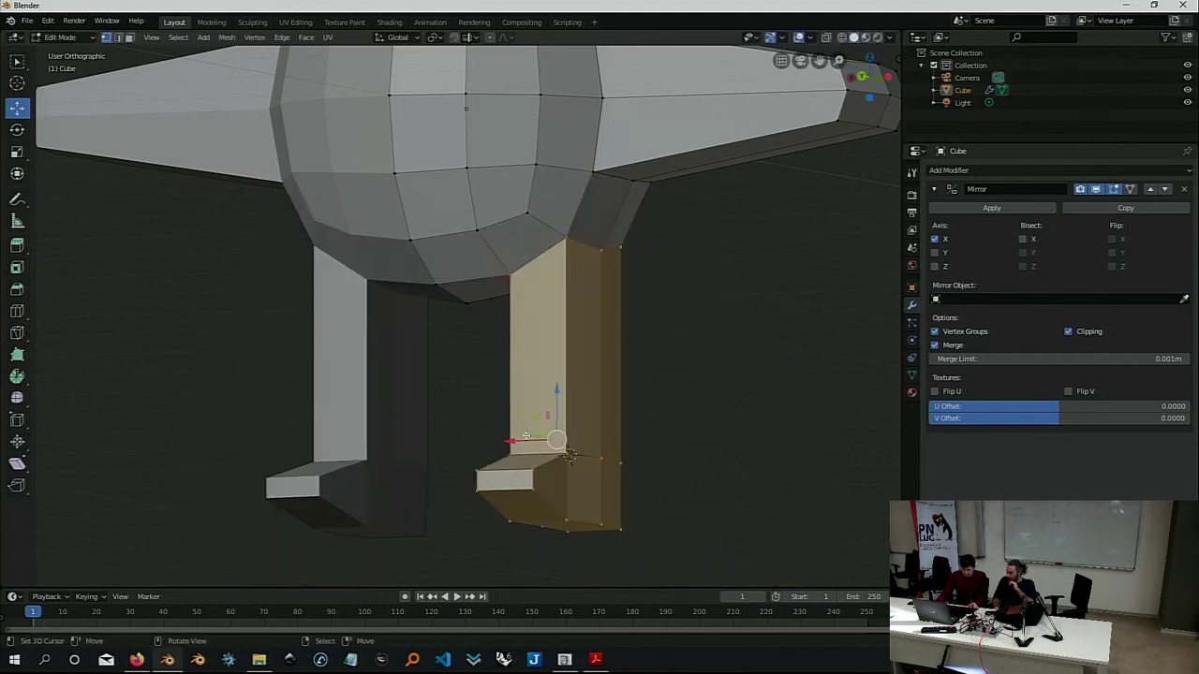
Select the right foot, turn on X-ray, and trial-move the foot upward
{"action": "left_click", "coordinate": [639, 459]}
{"action": "left_click_drag", "start_coordinate": [695, 398], "coordinate": [458, 581]}
{"action": "key", "text": "g"}
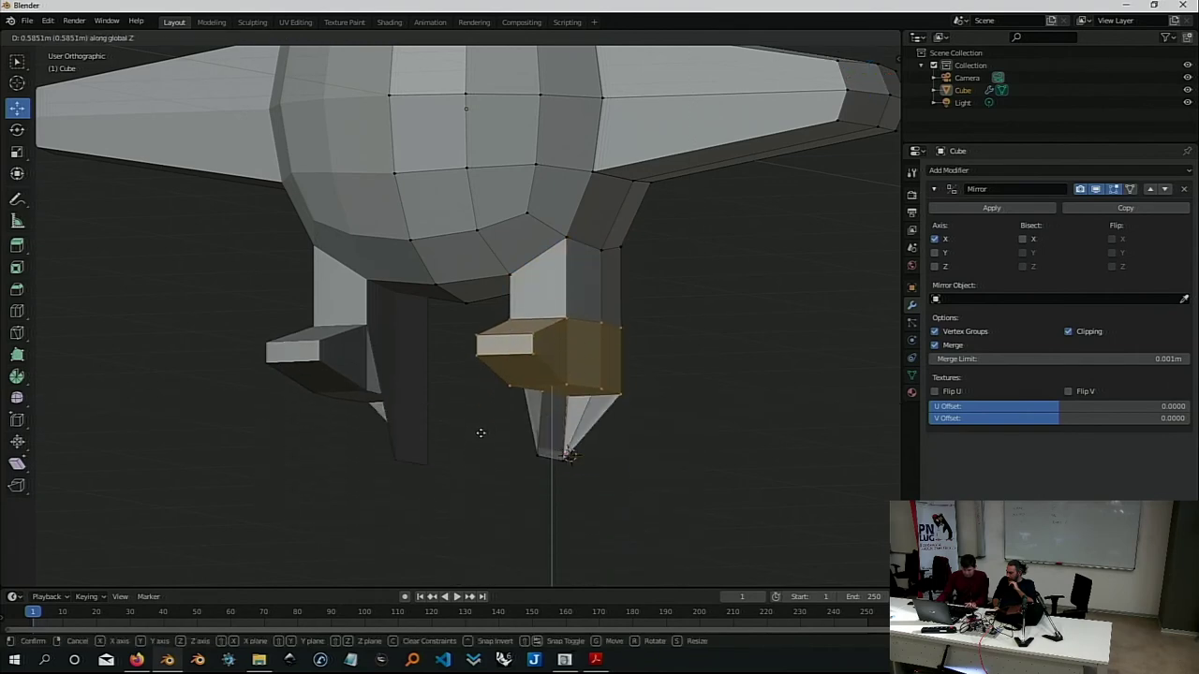
{"action": "key", "text": "Escape"}
{"action": "key", "text": "alt+z"}
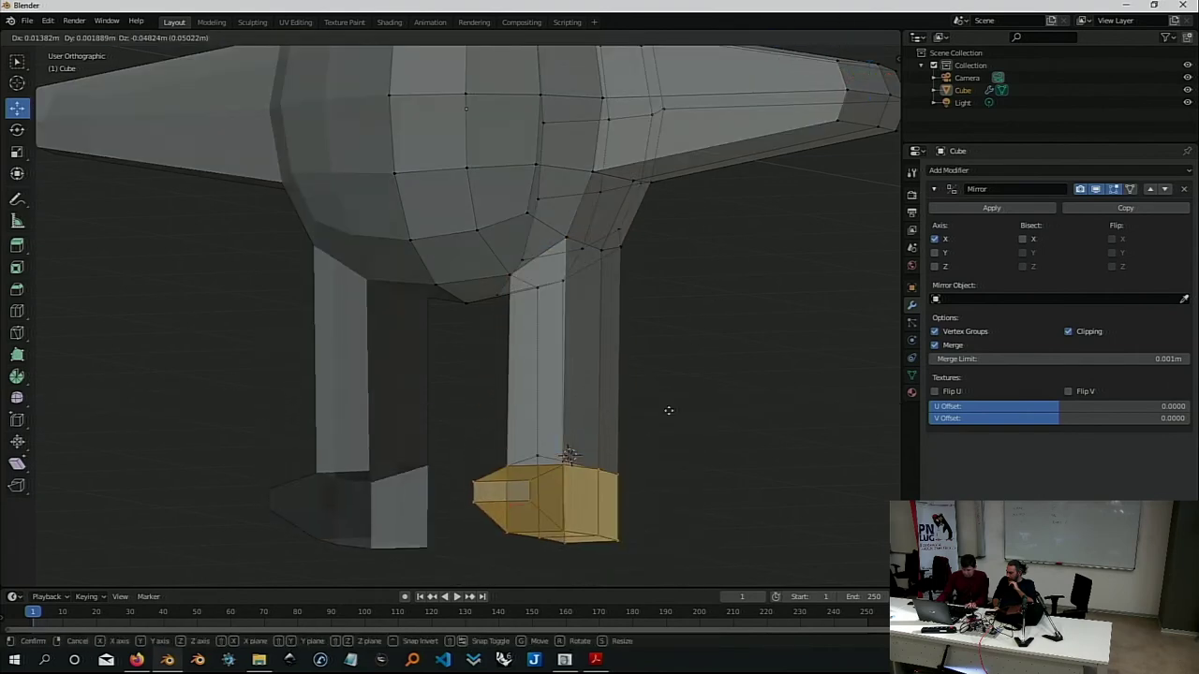
{"action": "key", "text": "g"}
{"action": "left_click", "coordinate": [559, 467]}
{"action": "left_click", "coordinate": [560, 466]}
{"action": "key", "text": "ctrl+z"}
Raise the right foot vertically, then inspect the whole model in Object Mode
{"action": "middle_click_drag", "start_coordinate": [562, 463], "coordinate": [639, 439]}
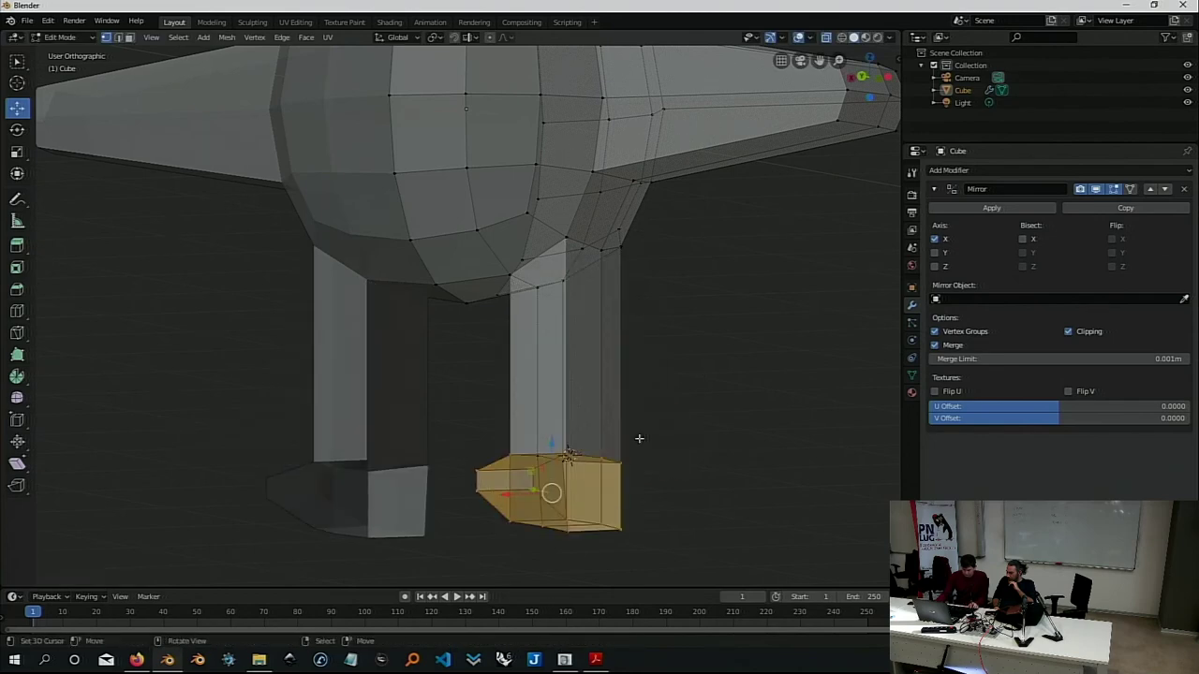
{"action": "left_click_drag", "start_coordinate": [717, 362], "coordinate": [467, 568]}
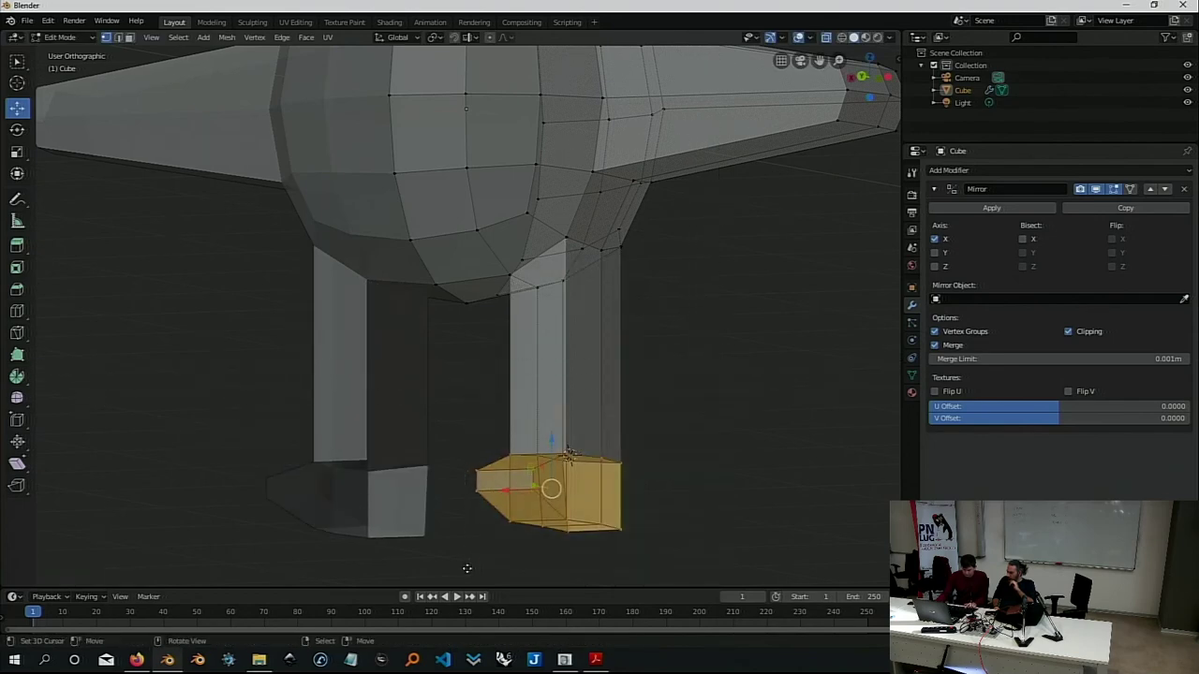
{"action": "key", "text": "g"}
{"action": "key", "text": "z"}
{"action": "left_click", "coordinate": [495, 442]}
{"action": "key", "text": "Tab"}
{"action": "mouse_move", "coordinate": [497, 437]}
{"action": "middle_mouse_down"}
{"action": "mouse_move", "coordinate": [503, 396]}
{"action": "mouse_move", "coordinate": [471, 414]}
{"action": "middle_mouse_up"}
{"action": "scroll", "coordinate": [459, 426], "scroll_direction": "down", "scroll_amount": 5}
{"action": "scroll", "coordinate": [450, 428], "scroll_direction": "up", "scroll_amount": 5}
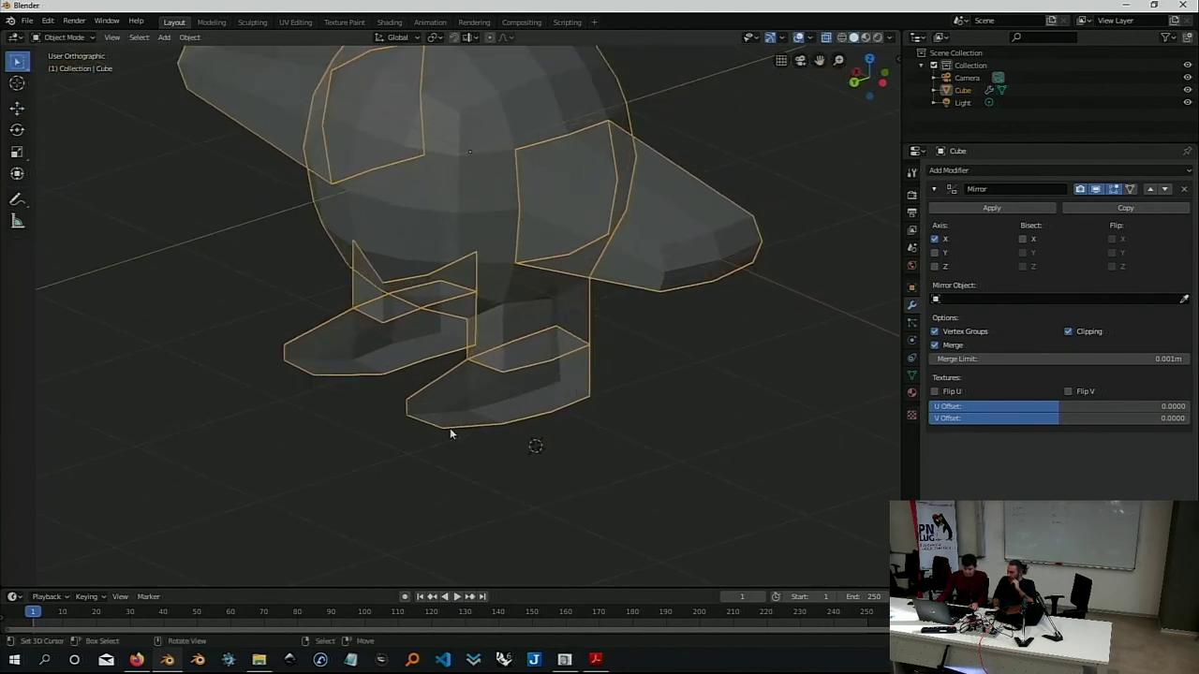
Undo the foot raise and remaining foot edits, then turn X-ray shading off
{"action": "key", "text": "Tab"}
{"action": "key", "text": "ctrl+z"}
{"action": "key", "text": "ctrl+z"}
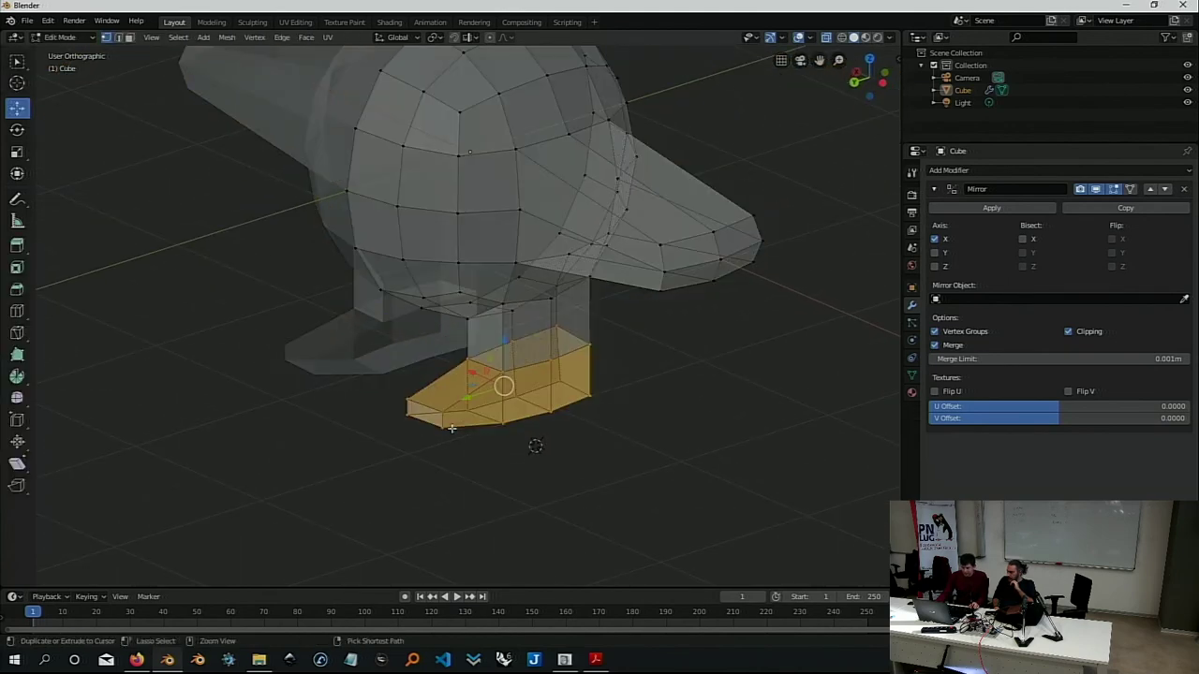
{"action": "key", "text": "ctrl+z"}
{"action": "key", "text": "ctrl+z"}
{"action": "key", "text": "ctrl+z"}
{"action": "key", "text": "ctrl+z"}
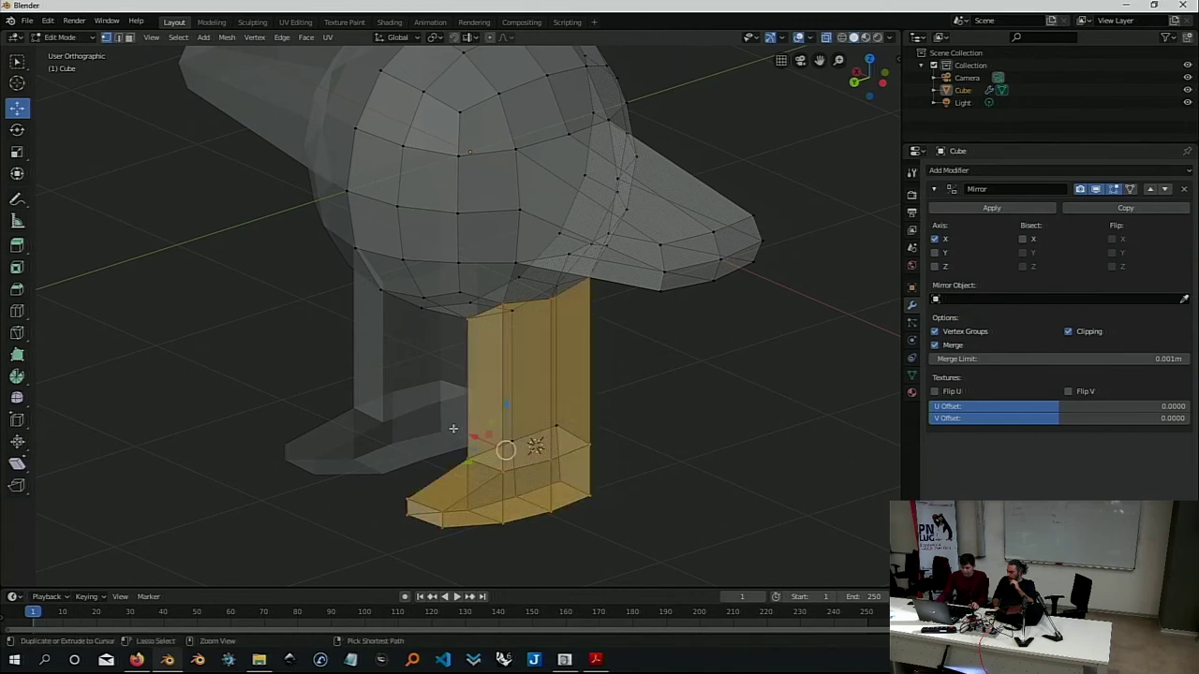
{"action": "key", "text": "ctrl+z"}
{"action": "key", "text": "ctrl+z"}
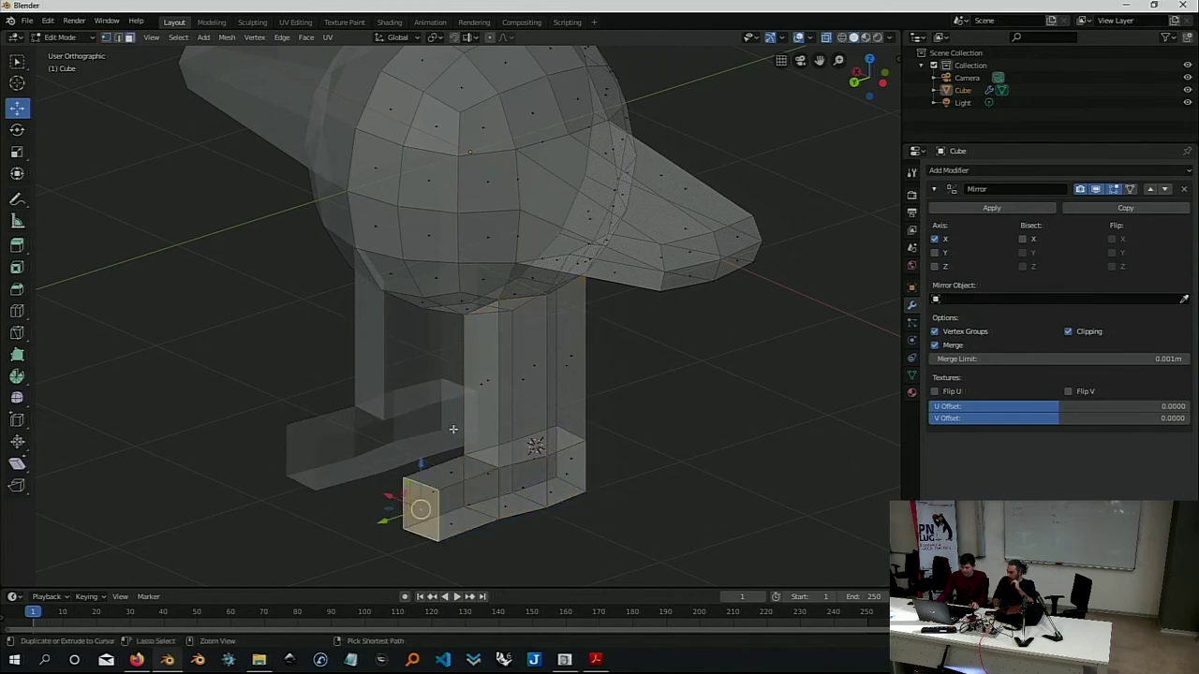
{"action": "key", "text": "ctrl+z"}
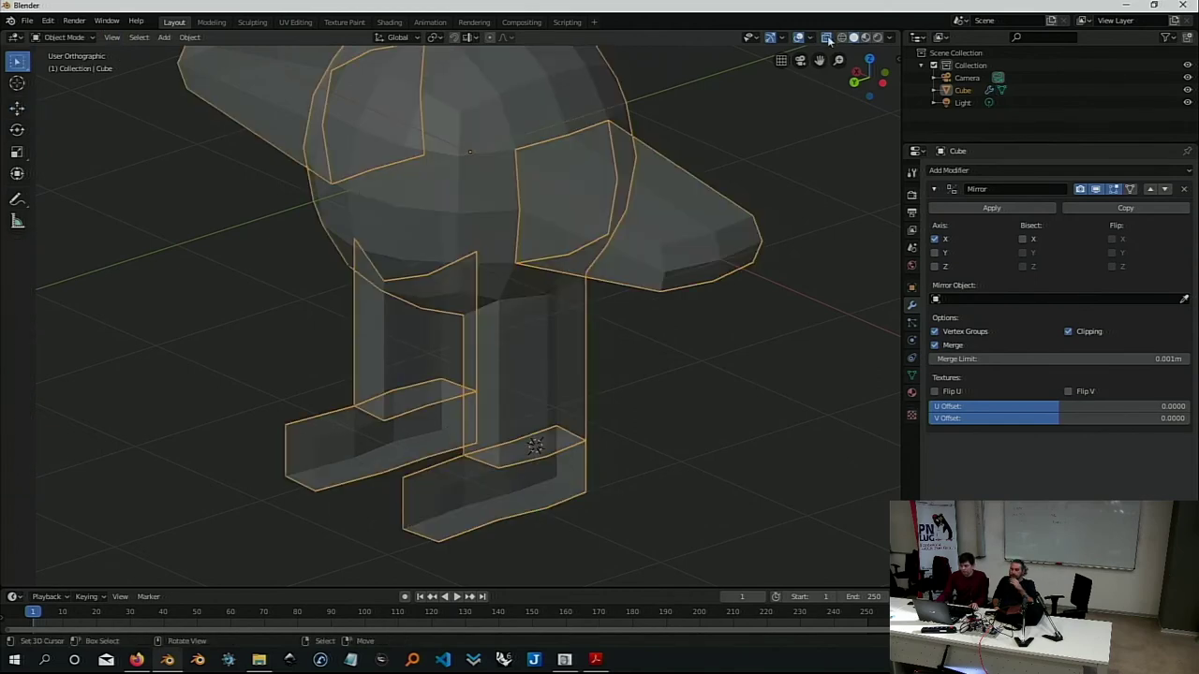
{"action": "key", "text": "alt+z"}
{"action": "middle_click_drag", "start_coordinate": [454, 442], "coordinate": [521, 441]}
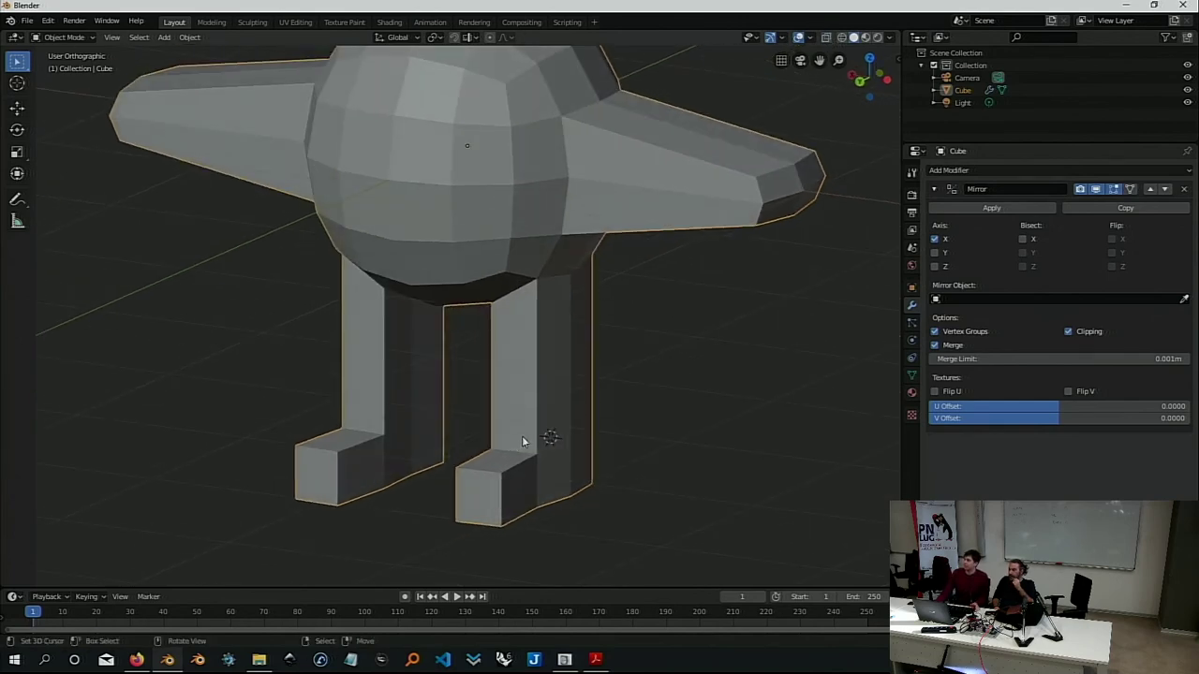
Select the whole mesh and merge its duplicate vertices by distance
{"action": "key", "text": "Tab"}
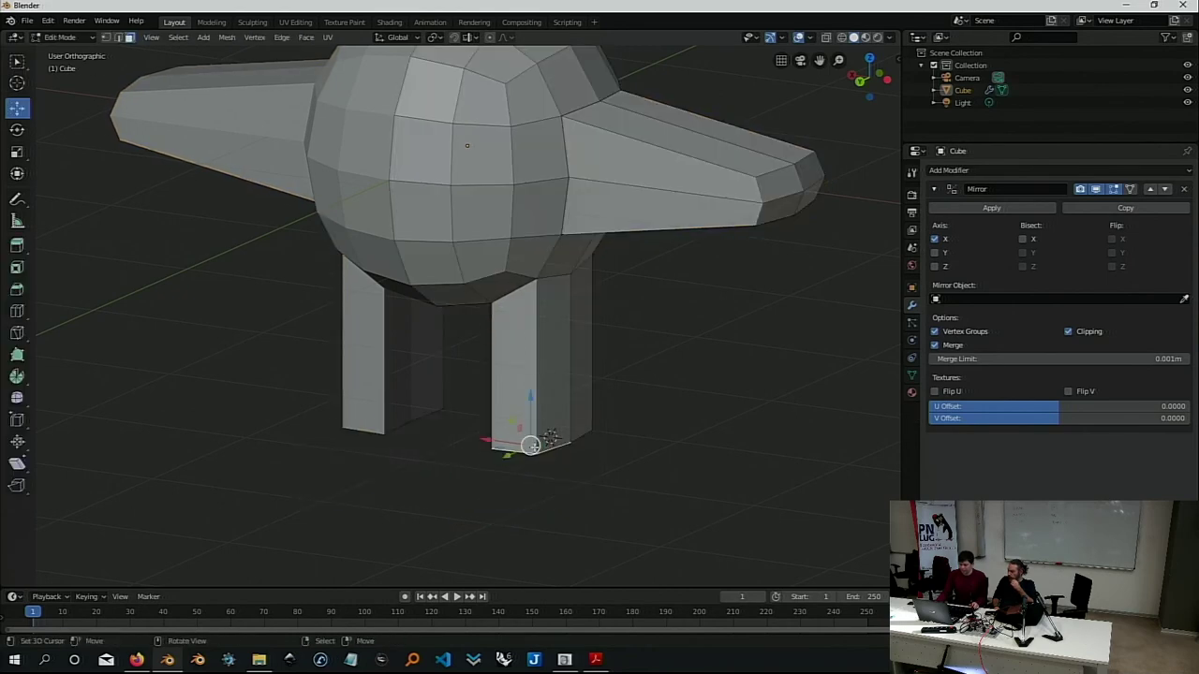
{"action": "middle_click_drag", "start_coordinate": [546, 434], "coordinate": [545, 400]}
{"action": "key", "text": "ctrl+l"}
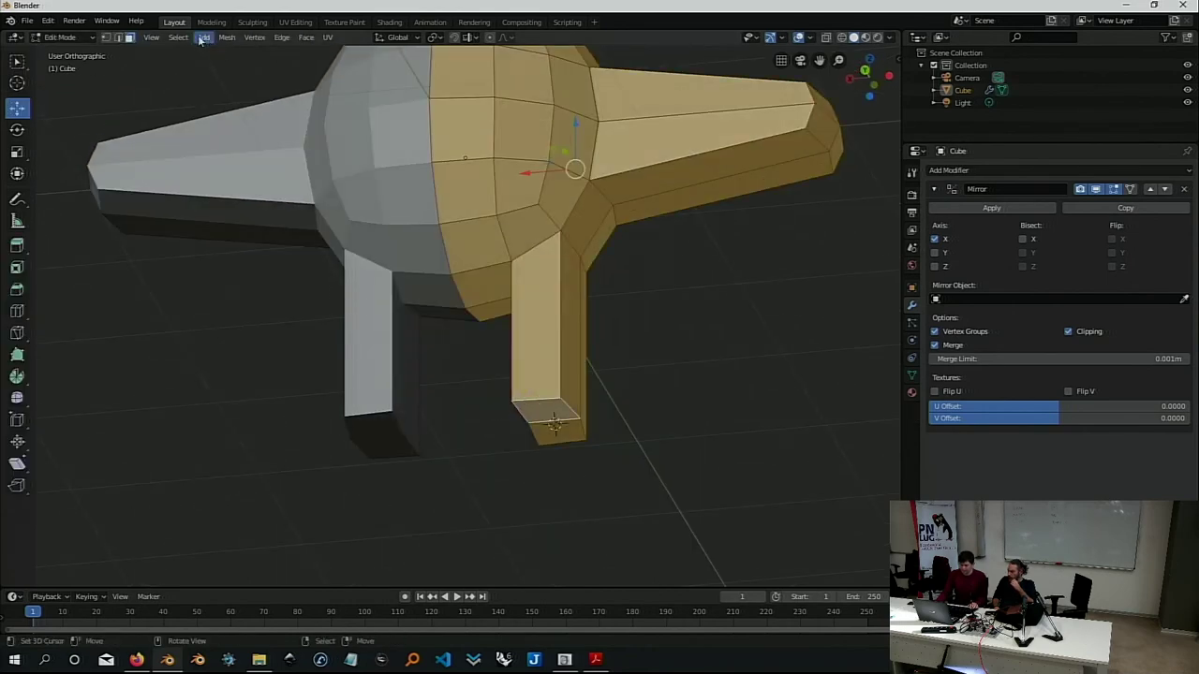
{"action": "left_click", "coordinate": [254, 37]}
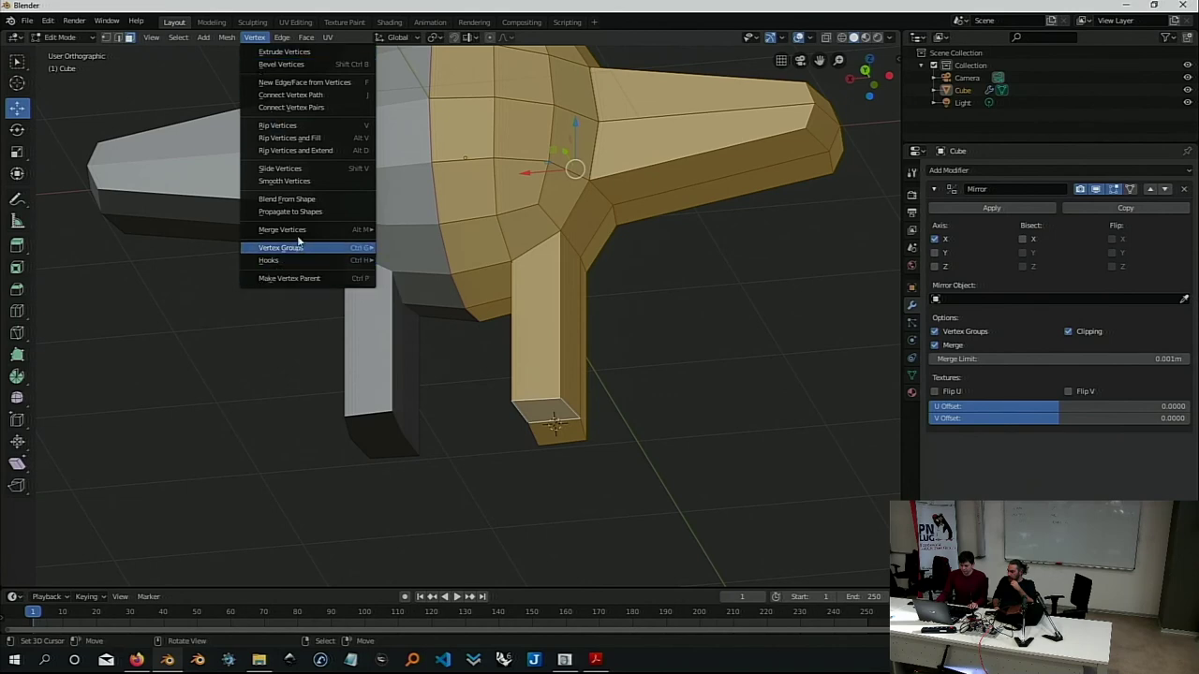
{"action": "mouse_move", "coordinate": [282, 229]}
{"action": "left_click", "coordinate": [427, 283]}
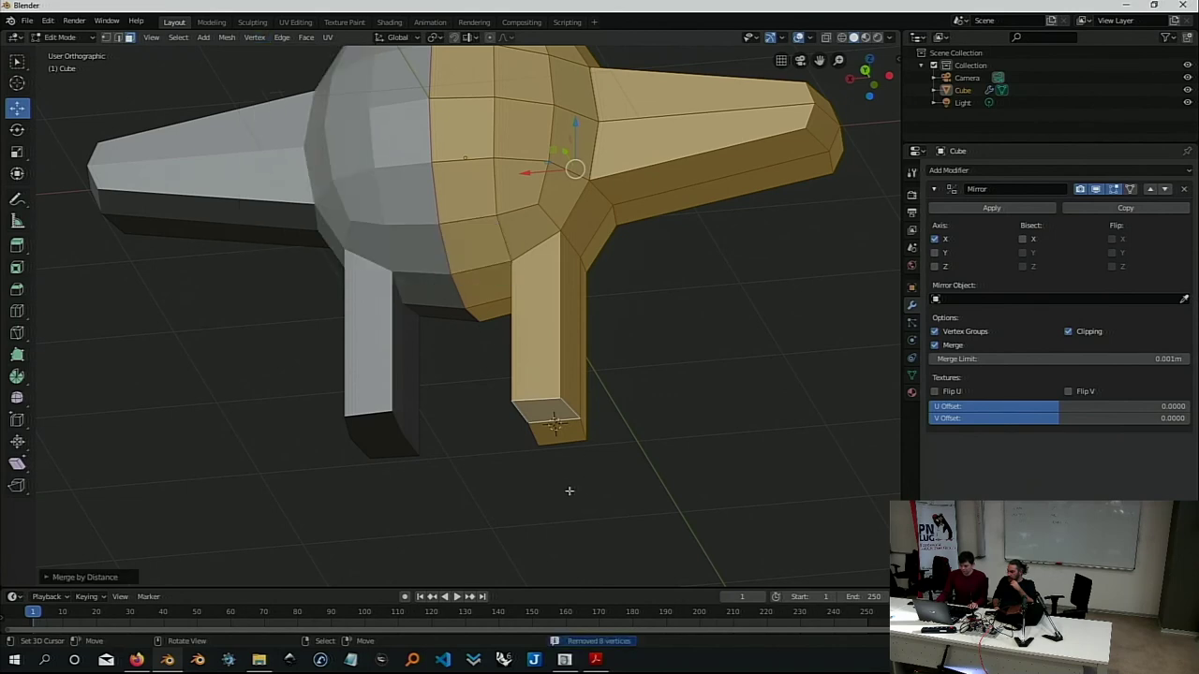
Undo away both old legs, then extrude the underside face straight down along Z
{"action": "left_click", "coordinate": [553, 427]}
{"action": "middle_click_drag", "start_coordinate": [553, 426], "coordinate": [535, 375]}
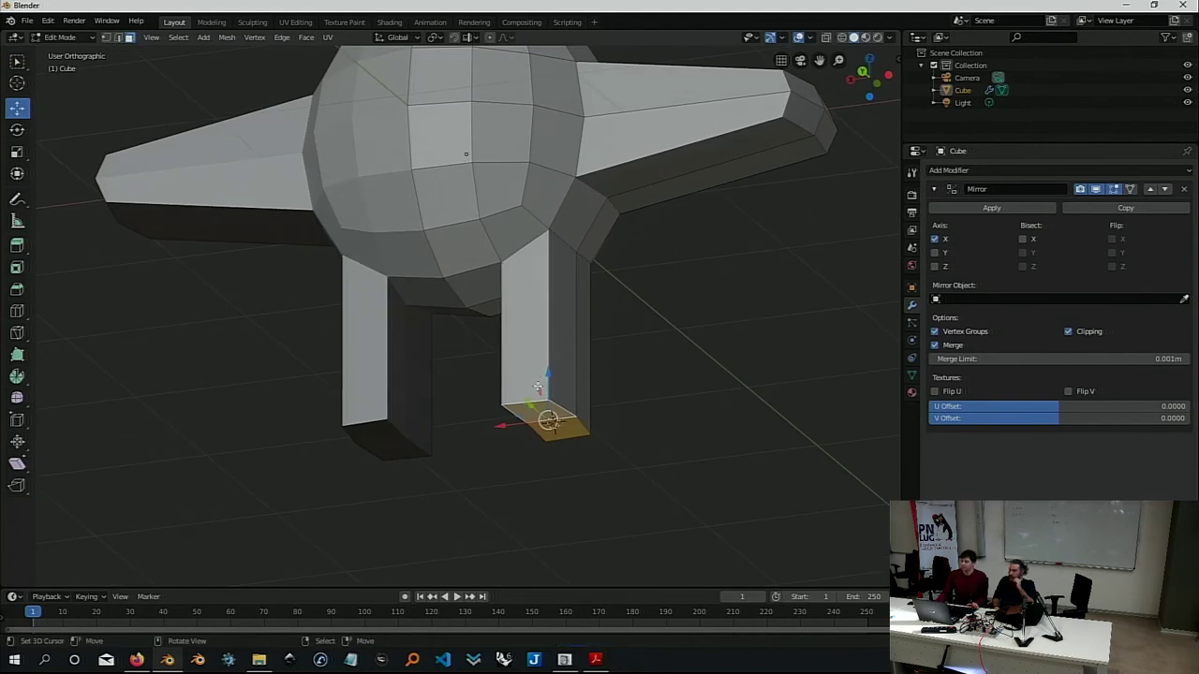
{"action": "key", "text": "ctrl+l"}
{"action": "key", "text": "ctrl+z"}
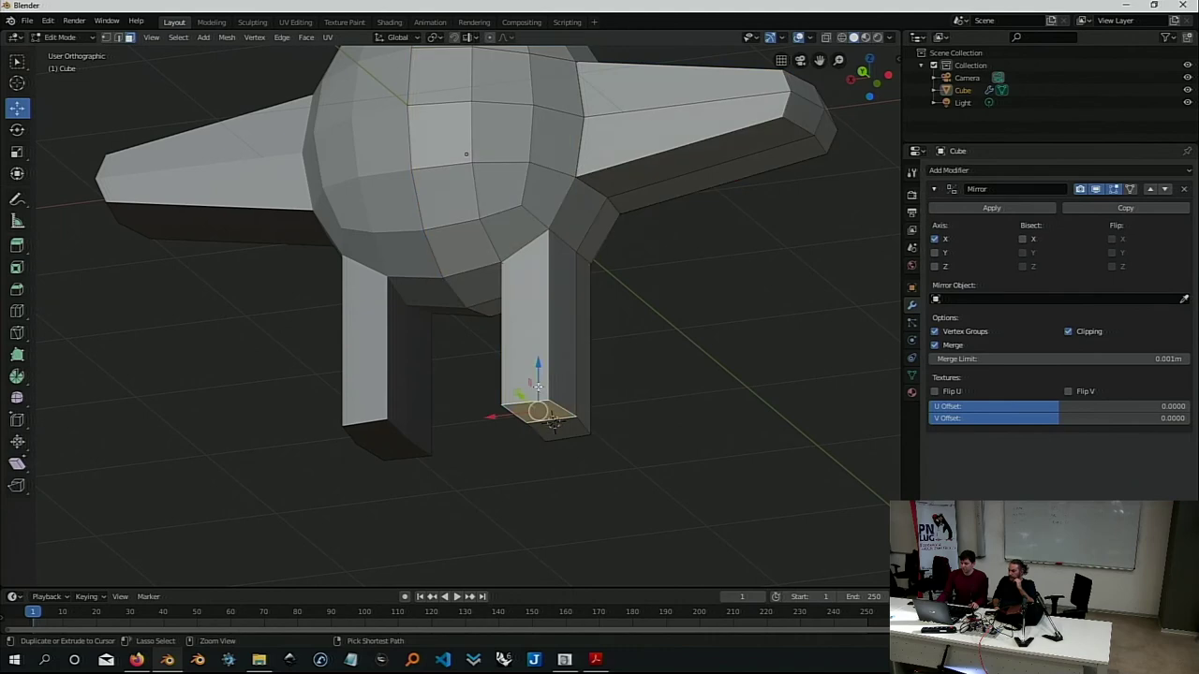
{"action": "key", "text": "ctrl+z"}
{"action": "key", "text": "ctrl+shift+z"}
{"action": "key", "text": "ctrl+shift+z"}
{"action": "key", "text": "ctrl+z"}
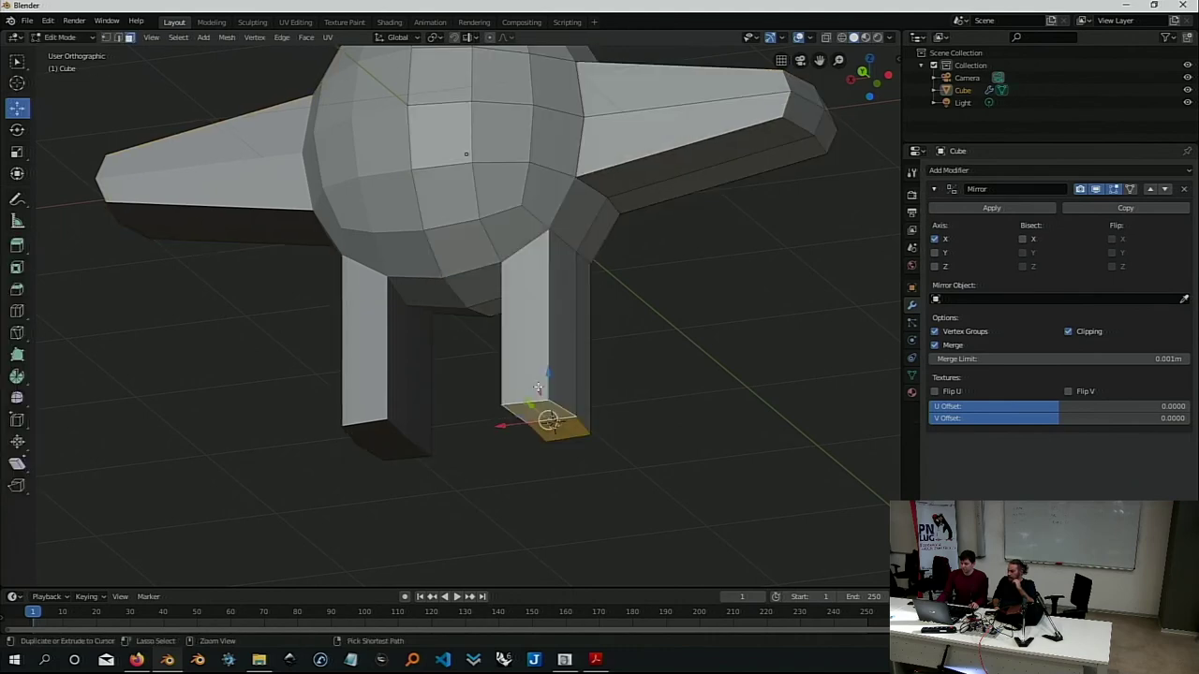
{"action": "key", "text": "ctrl+z"}
{"action": "key", "text": "ctrl+z"}
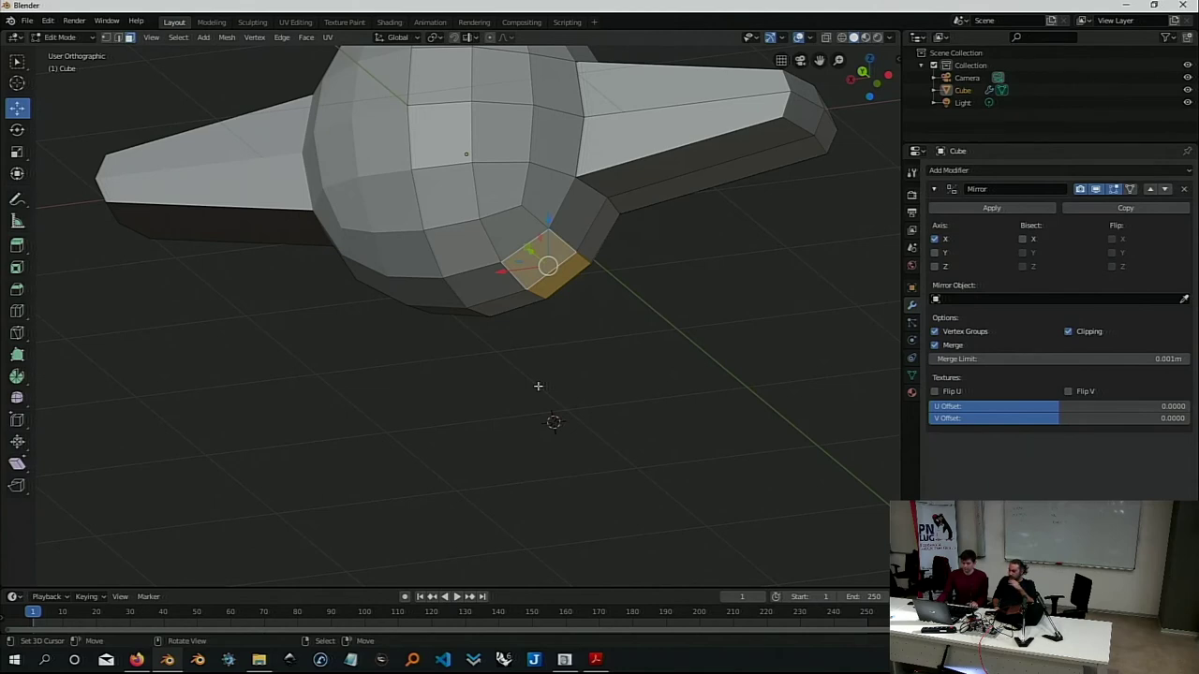
{"action": "key", "text": "e"}
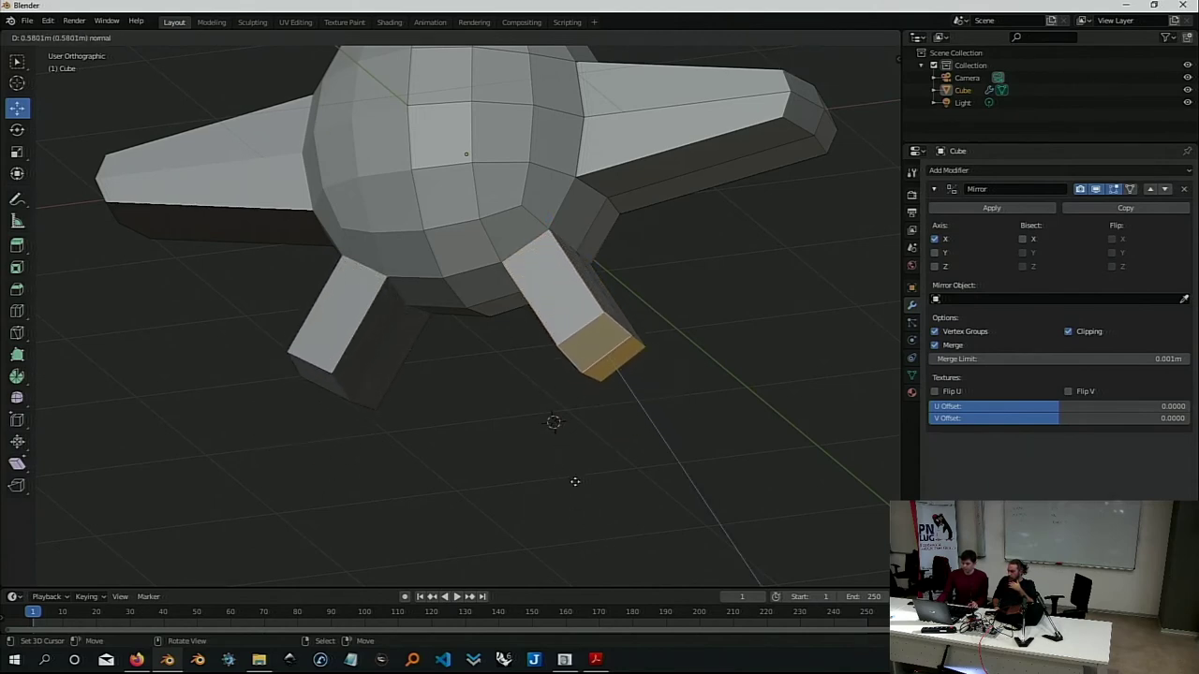
{"action": "key", "text": "z"}
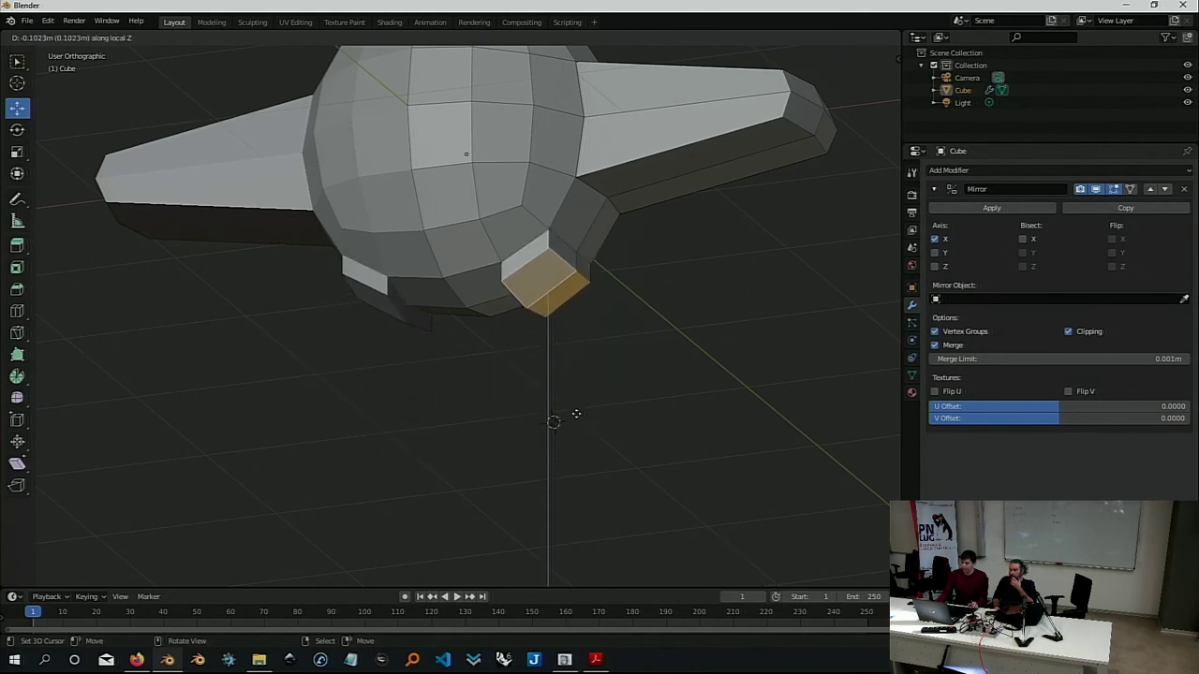
Confirm the leg extrusion and flatten its bottom face with a Z scale of 0
{"action": "left_click", "coordinate": [579, 465]}
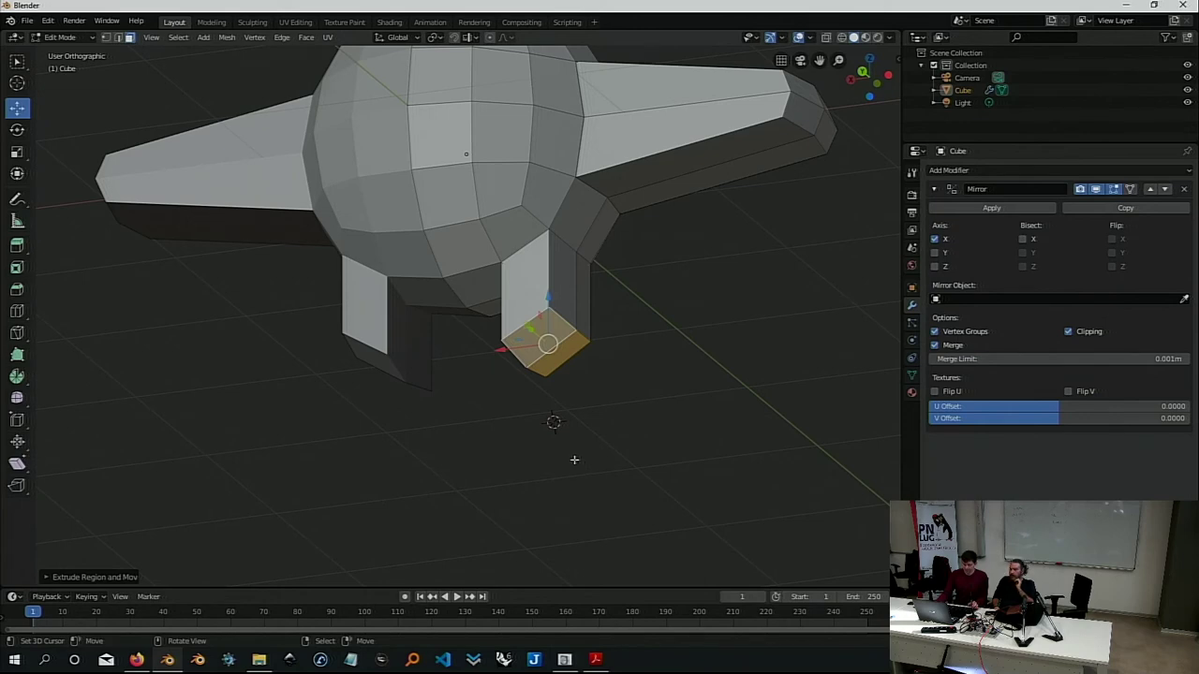
{"action": "middle_click_drag", "start_coordinate": [570, 447], "coordinate": [592, 471]}
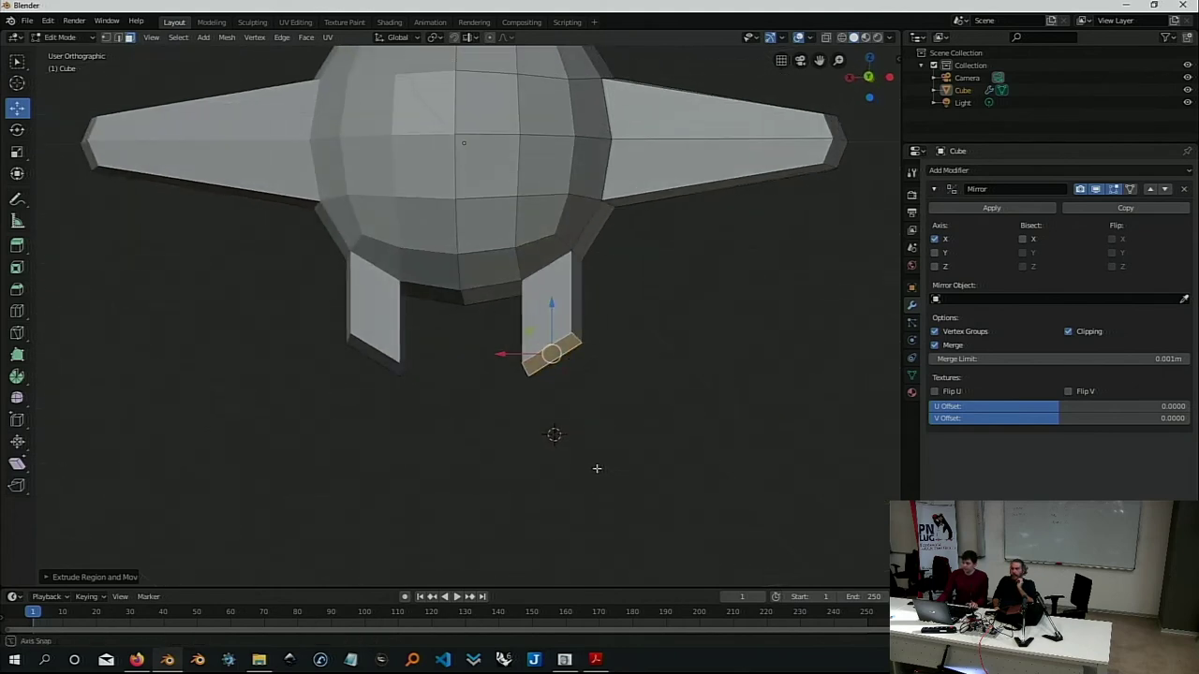
{"action": "key", "text": "s"}
{"action": "key", "text": "z"}
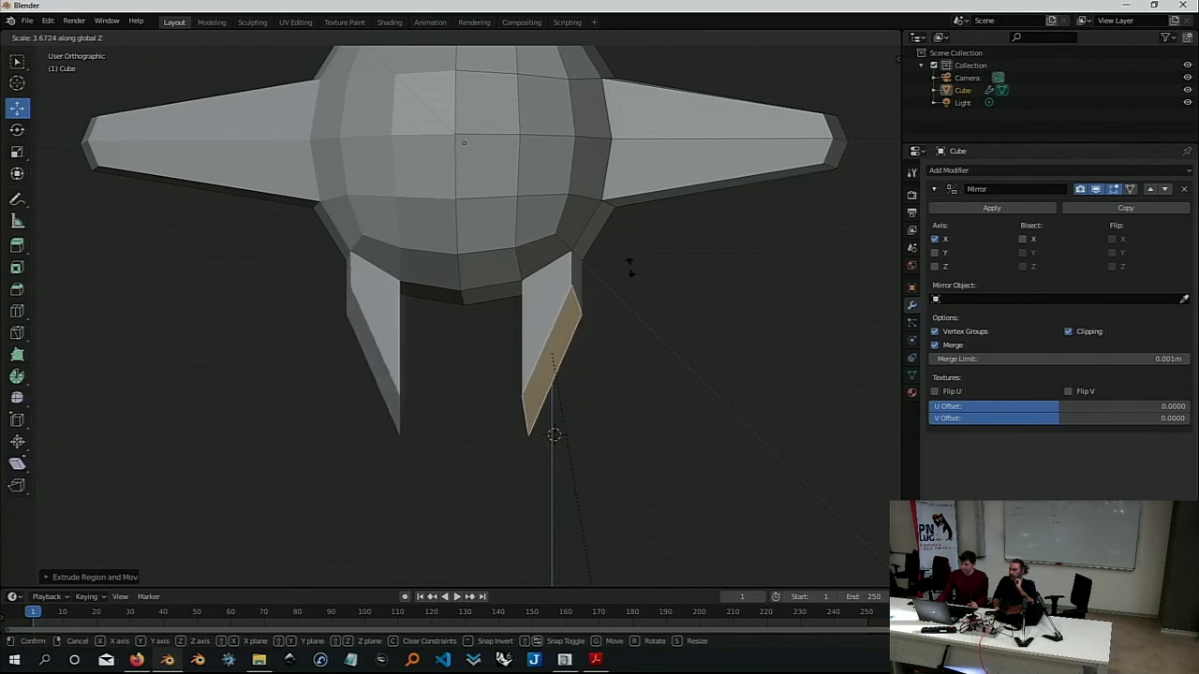
{"action": "type", "text": "0"}
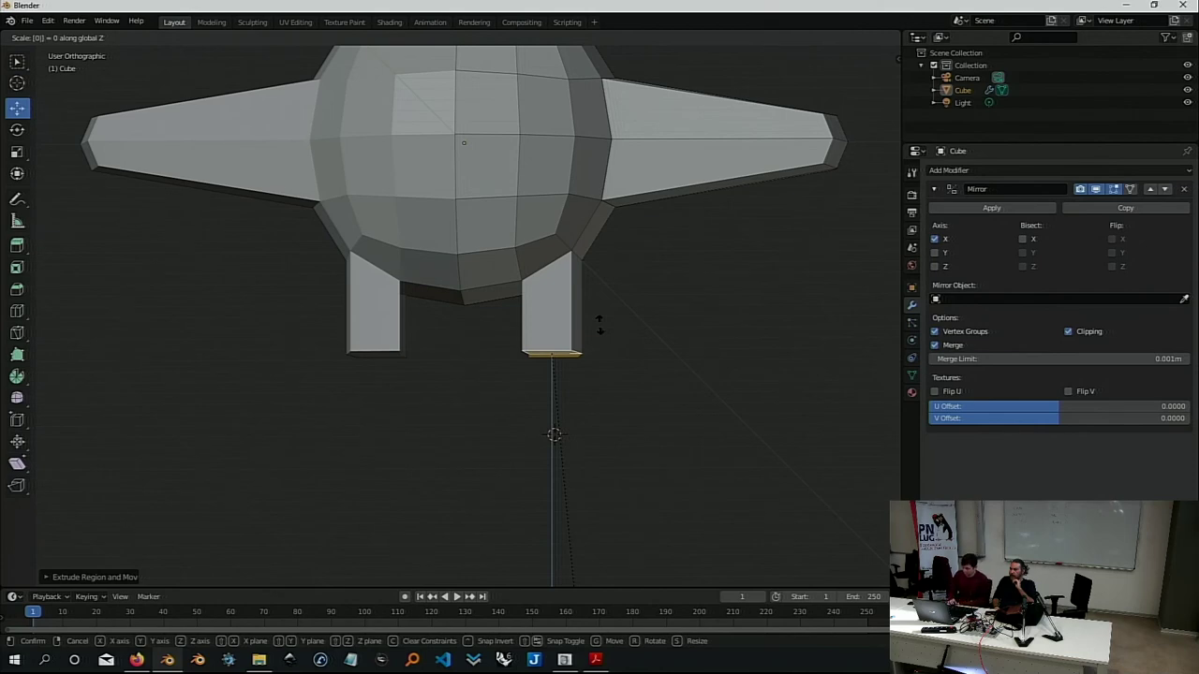
{"action": "key", "text": "Return"}
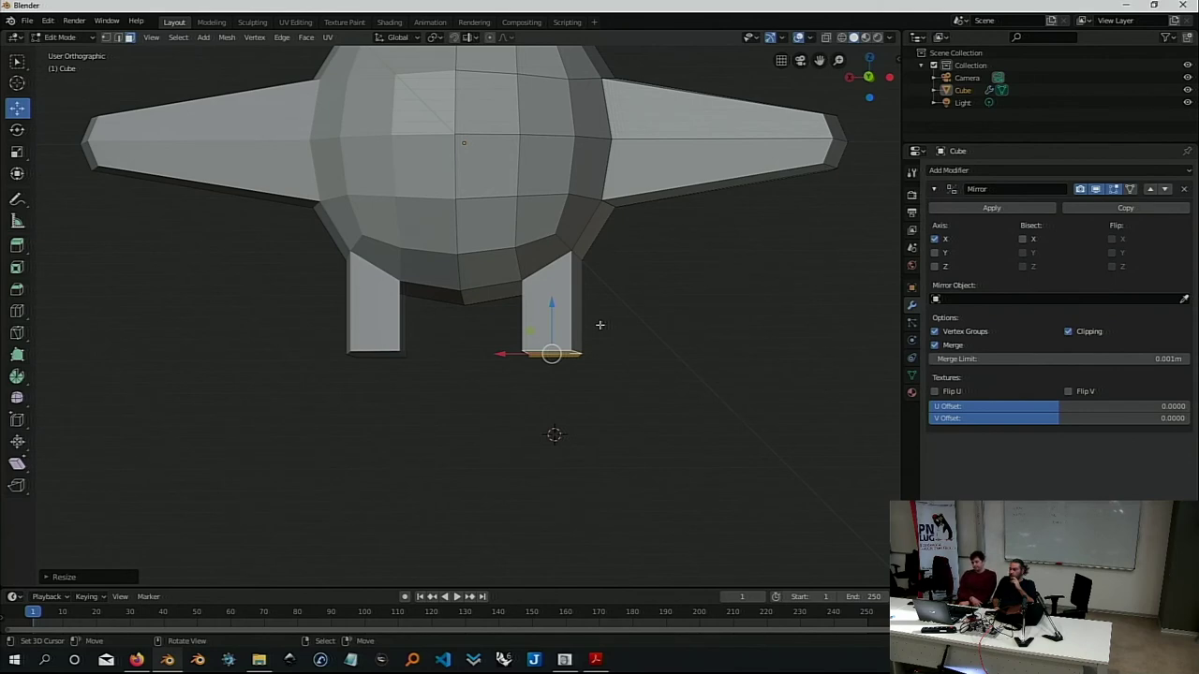
{"action": "key", "text": "g"}
{"action": "key", "text": "z"}
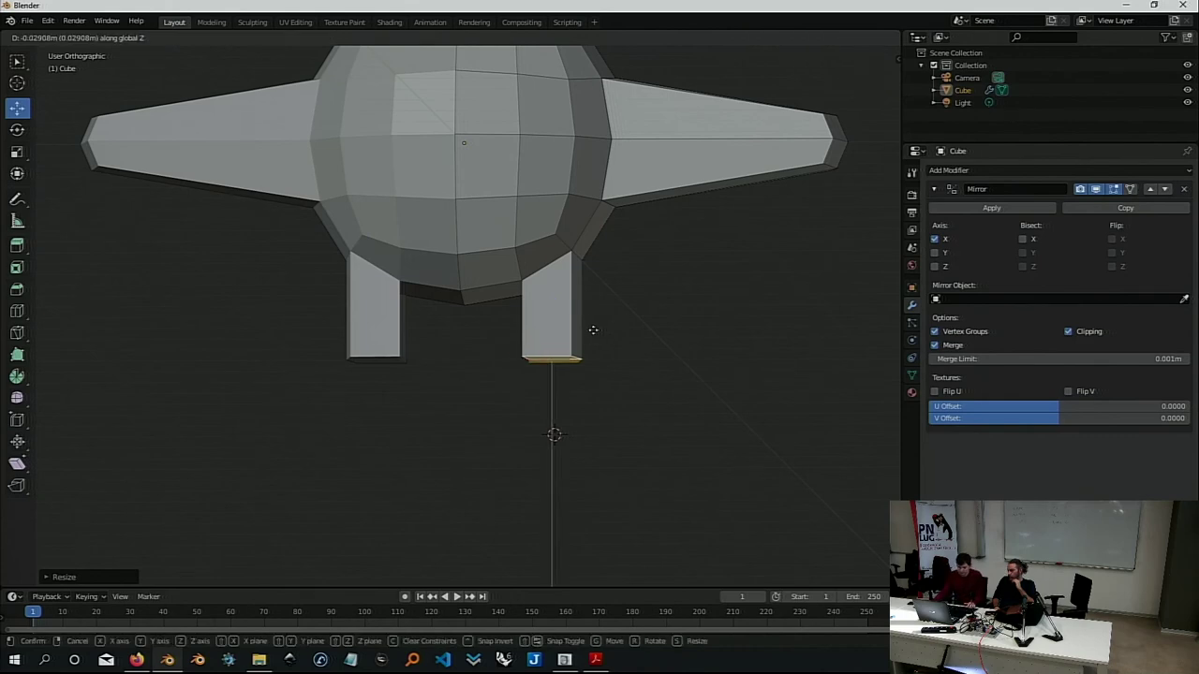
{"action": "key", "text": "Escape"}
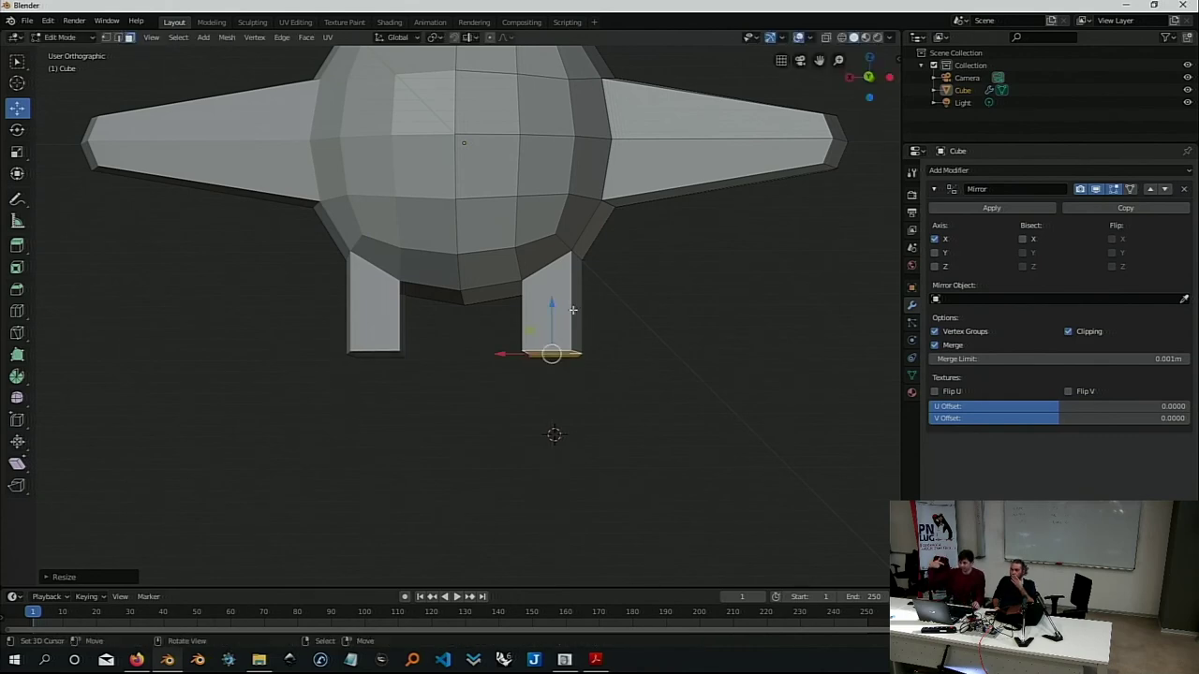
{"action": "key", "text": "ctrl"}
Redo the leg as a straight-down Z extrusion from the underside and flatten its bottom face
{"action": "key", "text": "ctrl+z"}
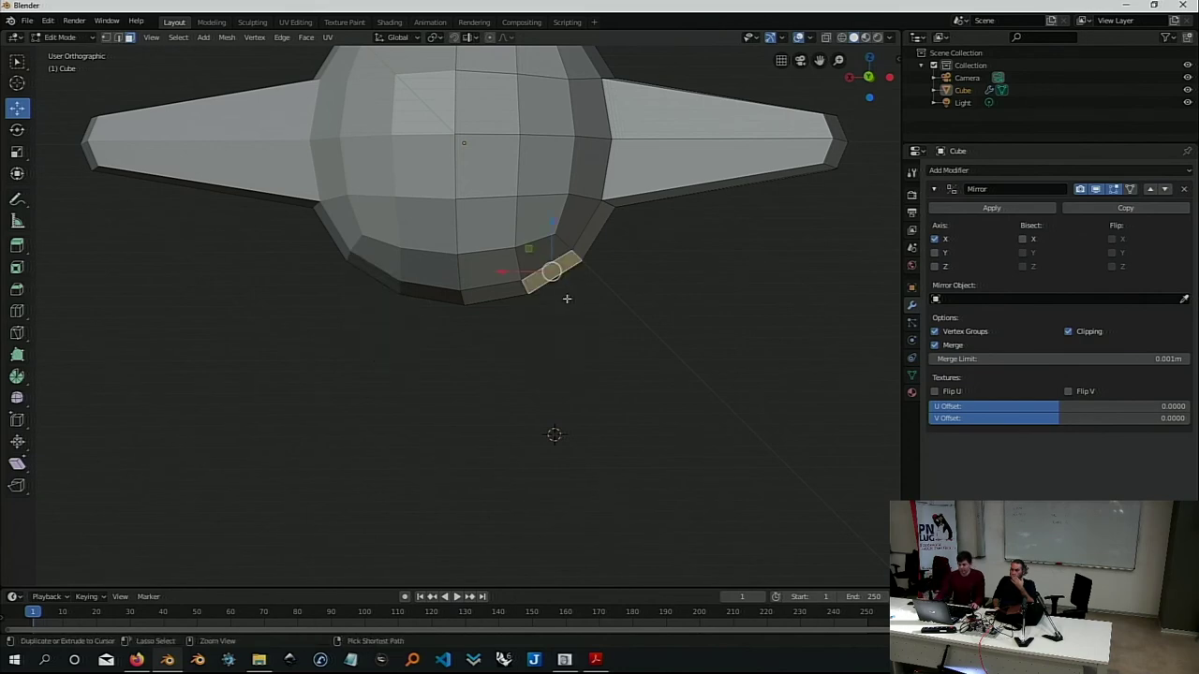
{"action": "key", "text": "e"}
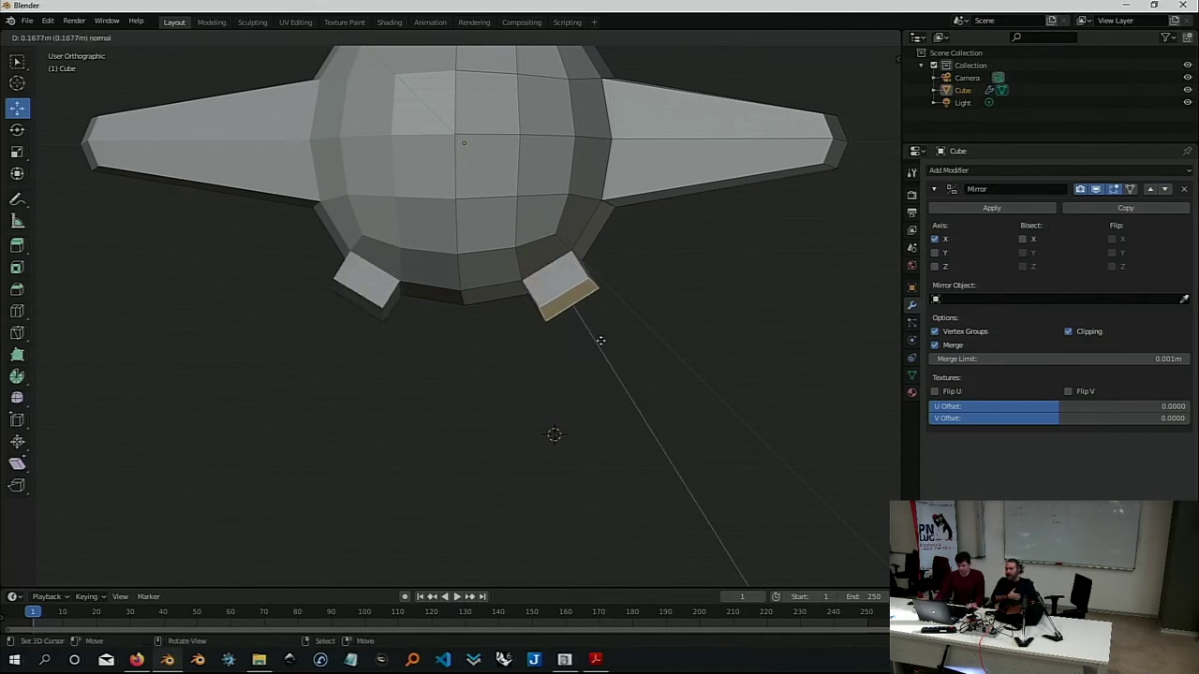
{"action": "key", "text": "z"}
{"action": "left_click", "coordinate": [615, 378]}
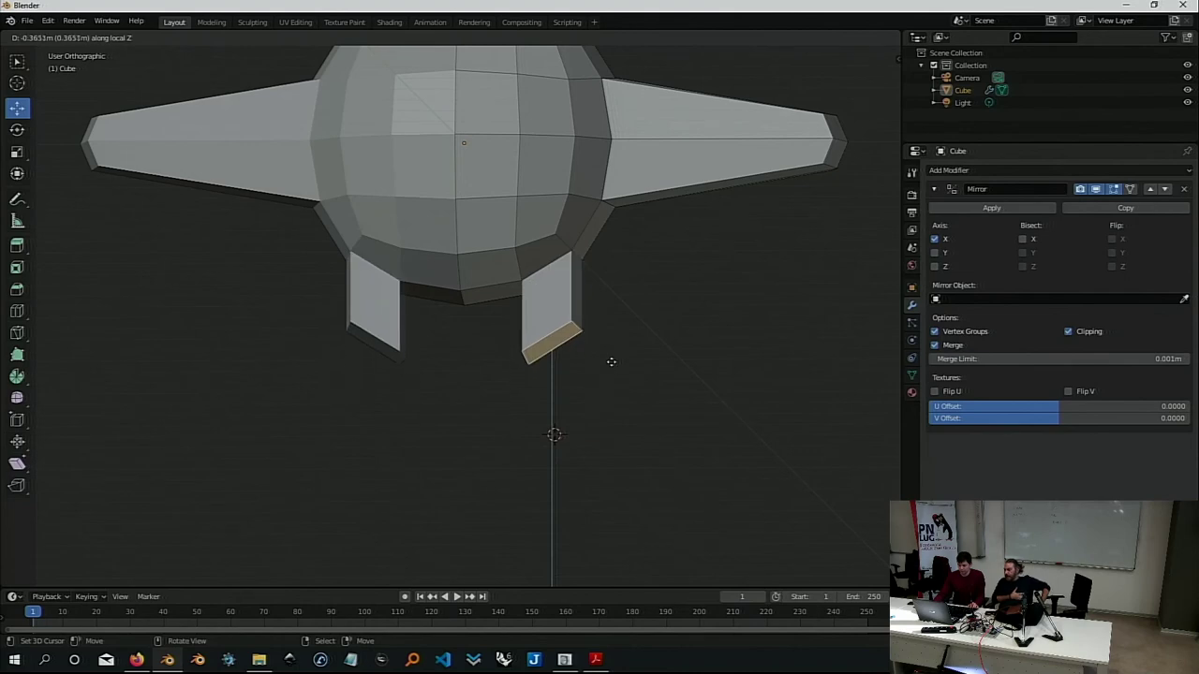
{"action": "key", "text": "s"}
{"action": "left_click", "coordinate": [610, 373]}
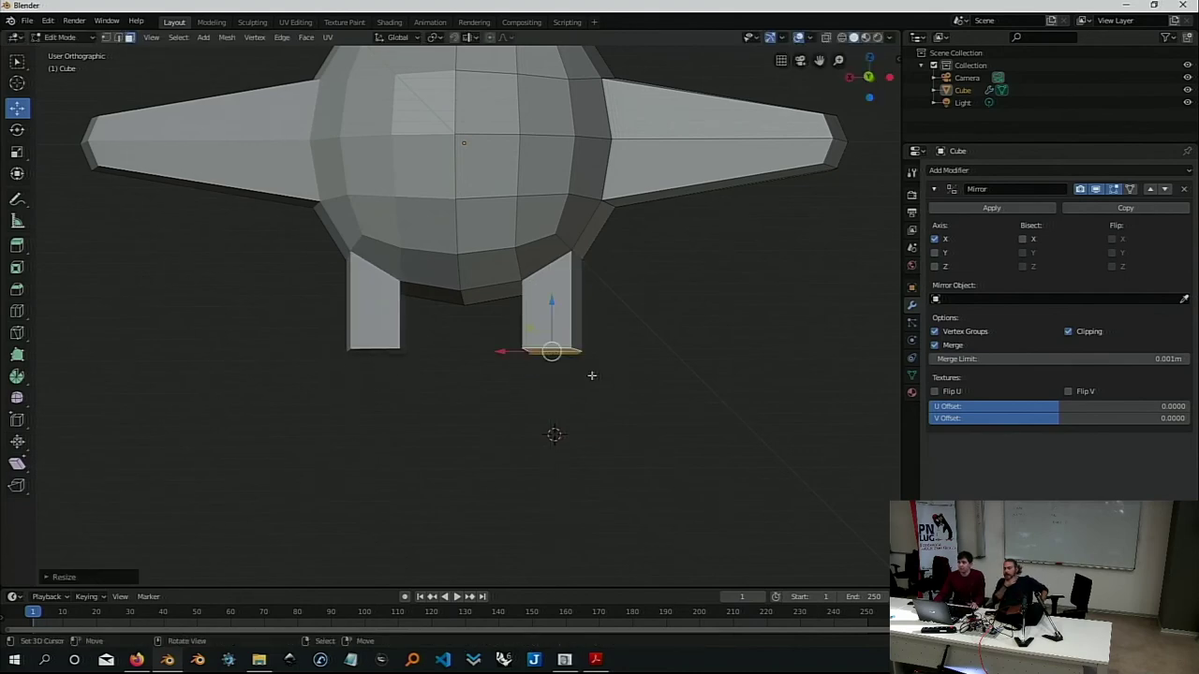
{"action": "scroll", "coordinate": [589, 373], "scroll_direction": "up", "scroll_amount": 2}
{"action": "middle_click_drag", "start_coordinate": [589, 367], "coordinate": [573, 335]}
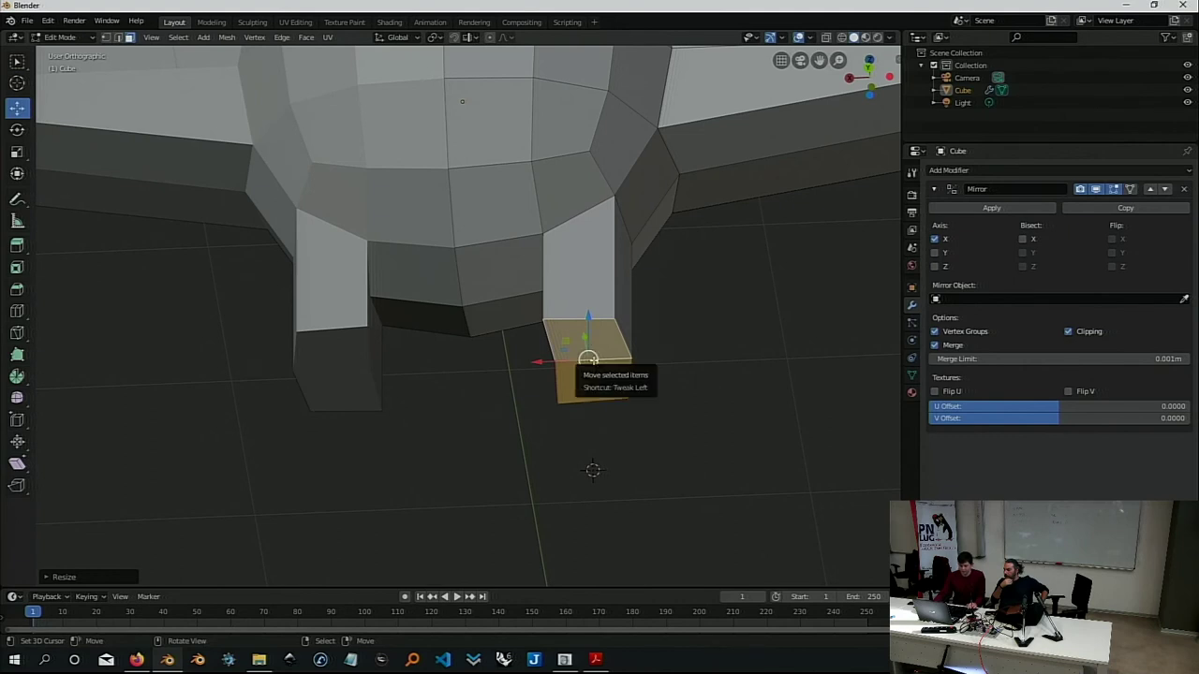
Extrude the leg's bottom face downward into a foot block
{"action": "key", "text": "e"}
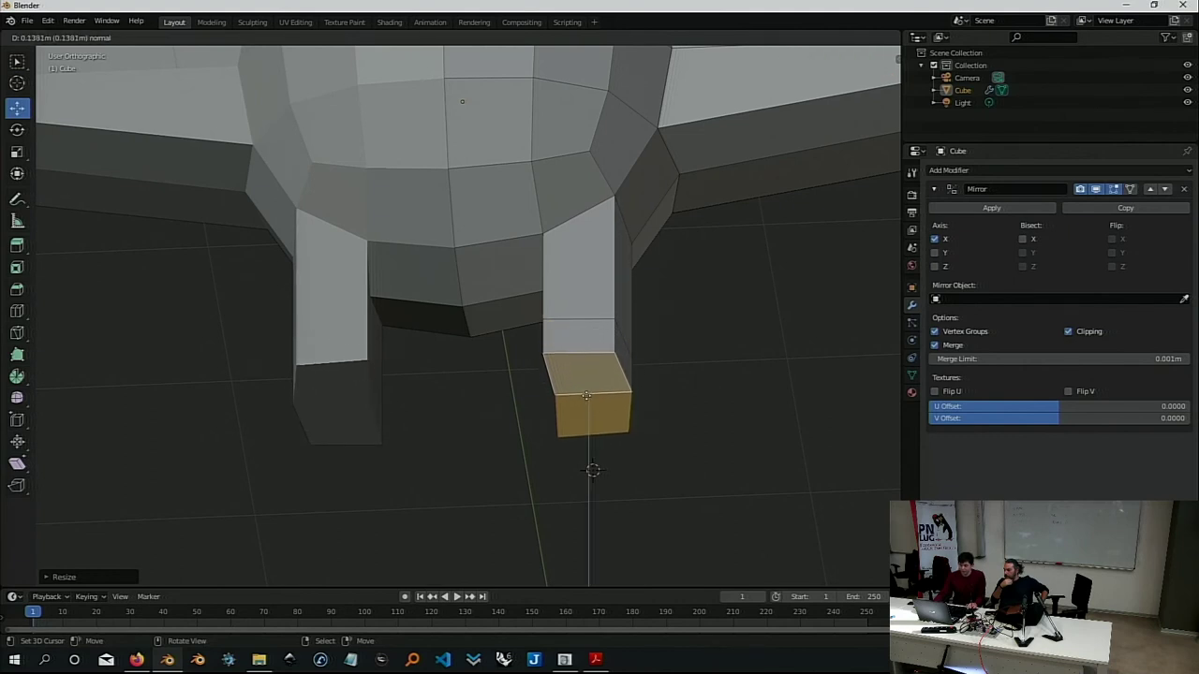
{"action": "left_click", "coordinate": [582, 404]}
{"action": "middle_click_drag", "start_coordinate": [582, 404], "coordinate": [545, 422]}
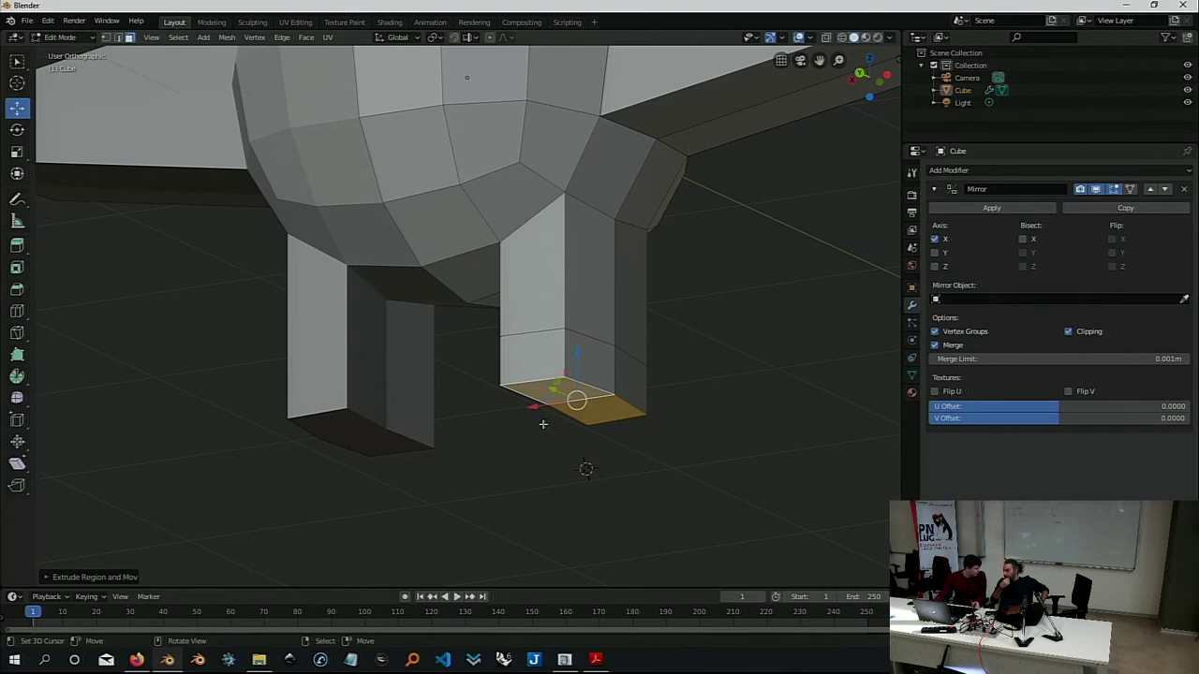
{"action": "mouse_move", "coordinate": [586, 287]}
{"action": "middle_mouse_down"}
{"action": "mouse_move", "coordinate": [489, 343]}
{"action": "mouse_move", "coordinate": [615, 343]}
{"action": "mouse_move", "coordinate": [579, 342]}
{"action": "middle_mouse_up"}
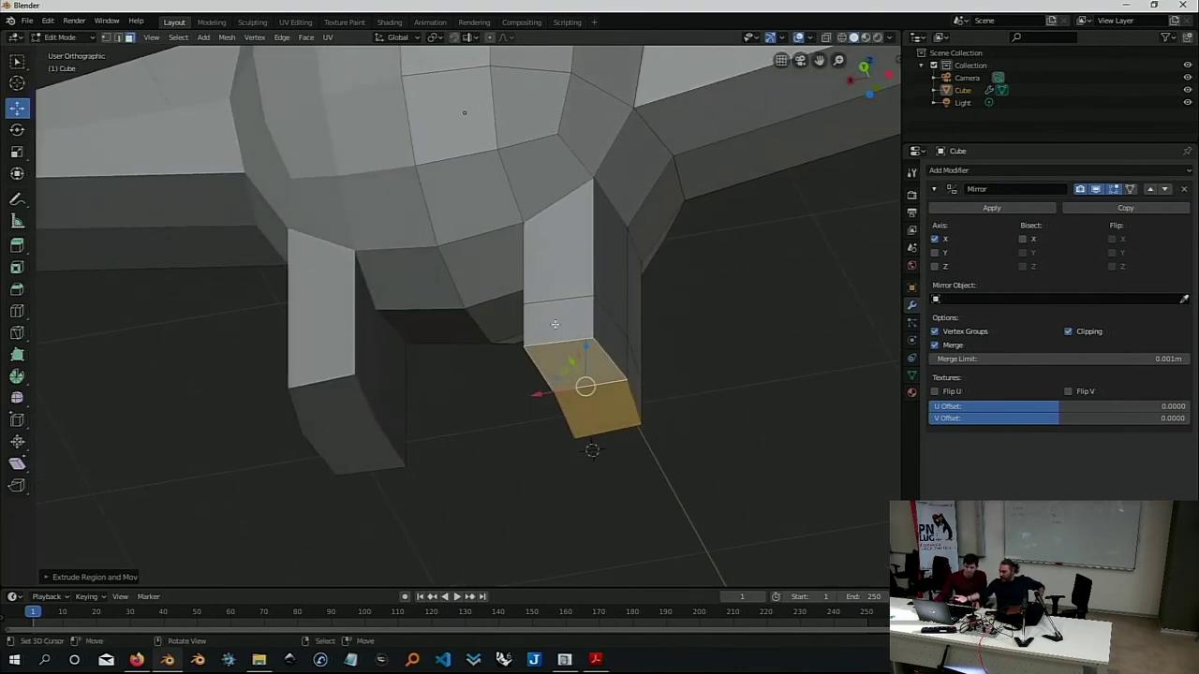
{"action": "left_click_drag", "start_coordinate": [579, 343], "coordinate": [558, 322]}
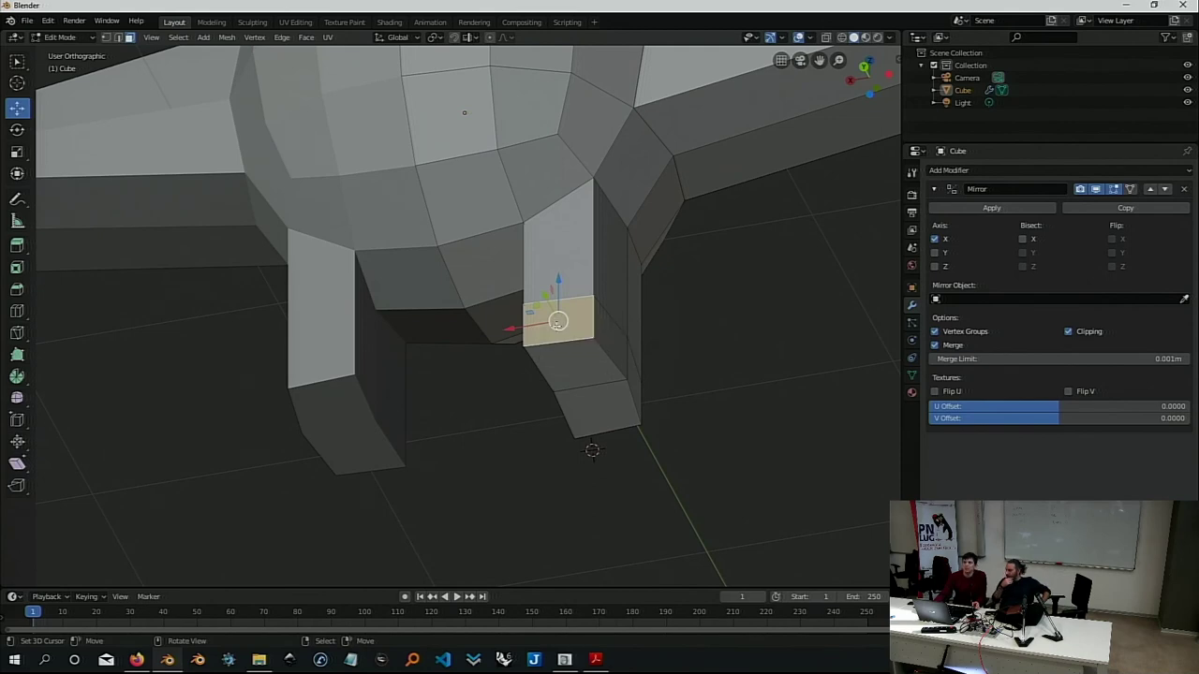
{"action": "middle_click_drag", "start_coordinate": [558, 321], "coordinate": [615, 321]}
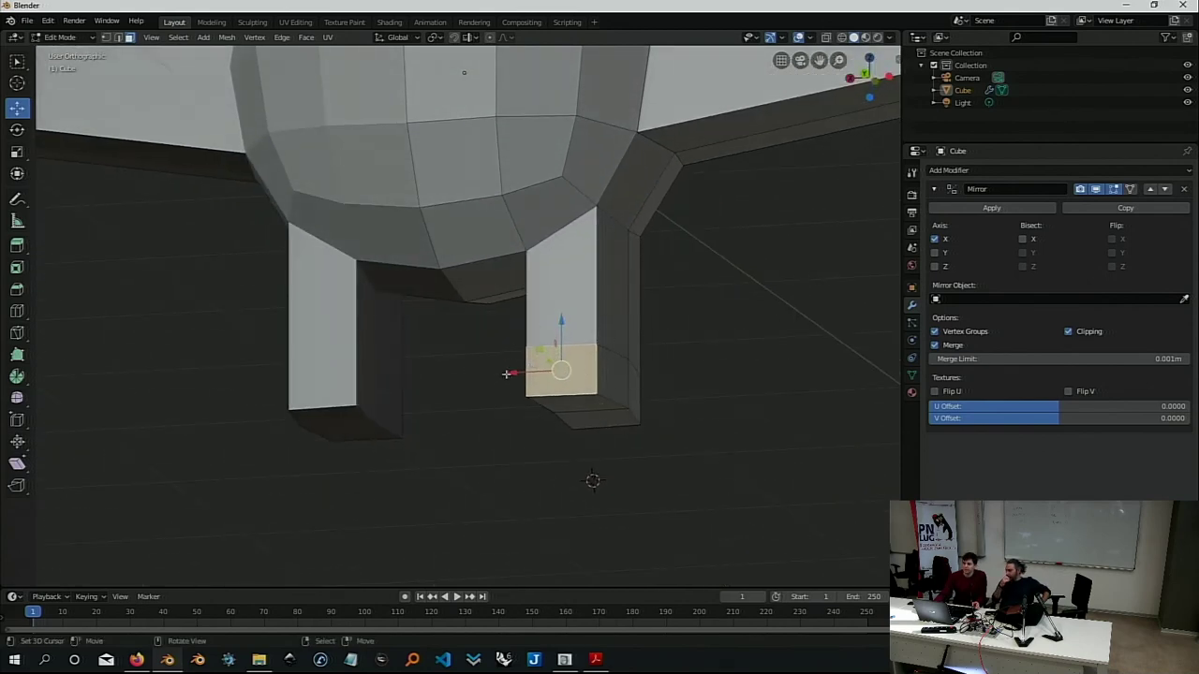
{"action": "left_click", "coordinate": [583, 405]}
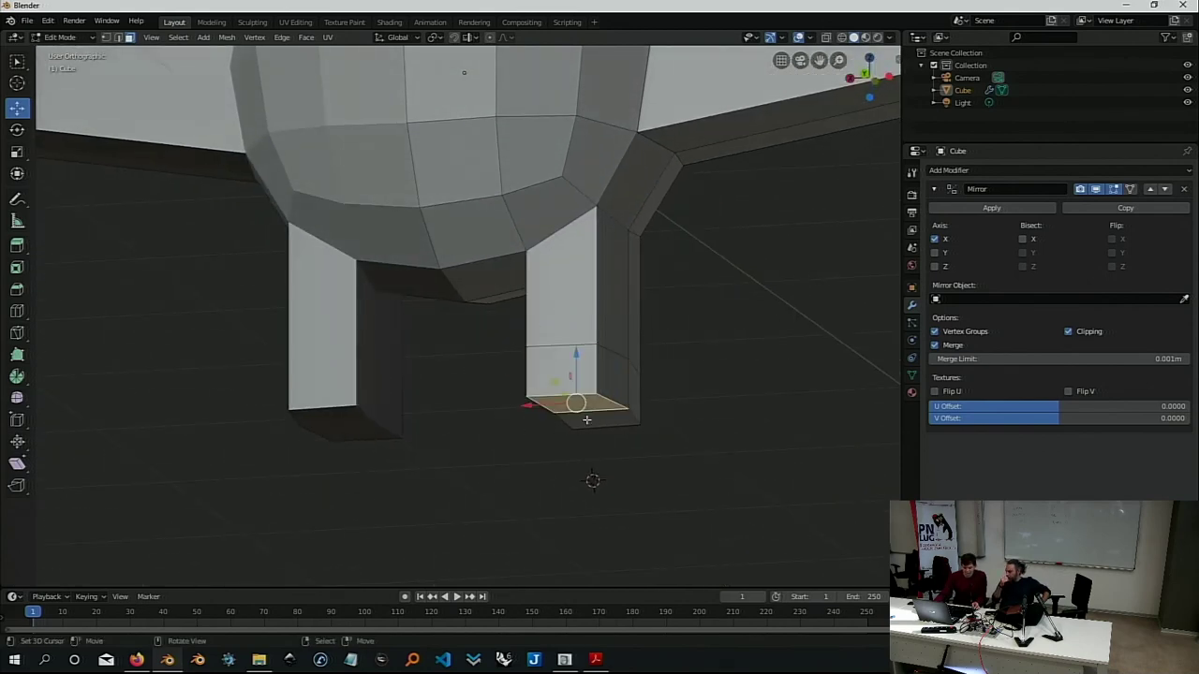
{"action": "middle_click_drag", "start_coordinate": [583, 401], "coordinate": [569, 392]}
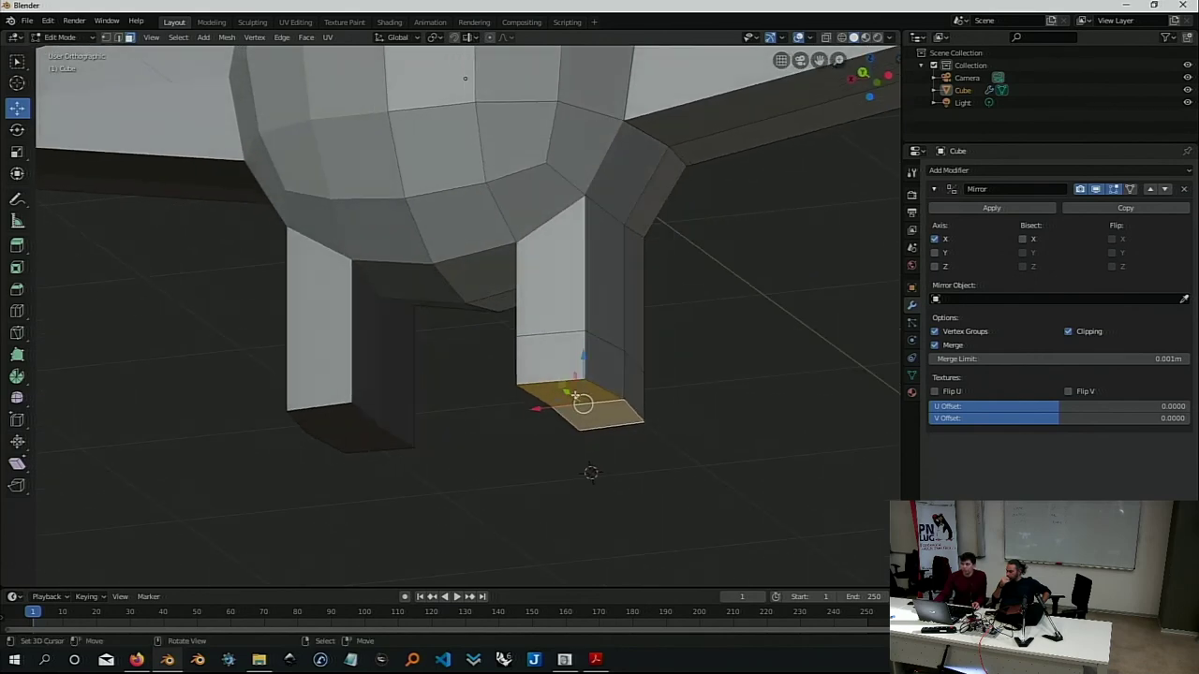
Extrude the block's front face about 0.23 m forward into a box foot
{"action": "left_click", "coordinate": [544, 361]}
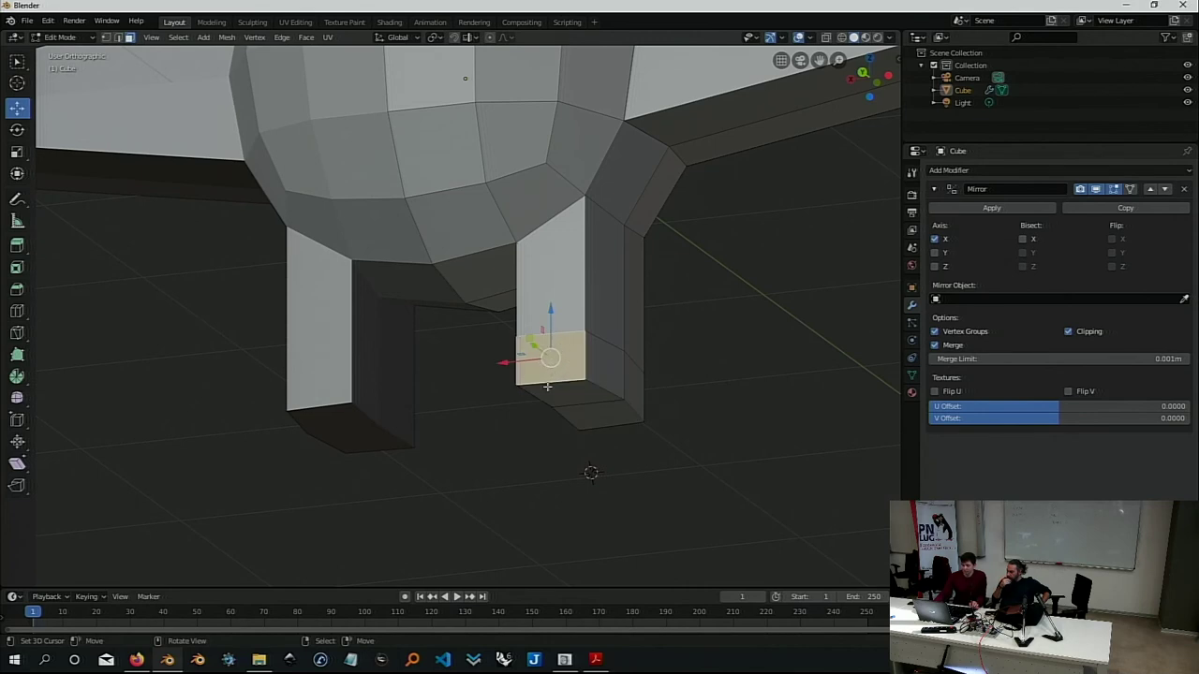
{"action": "key", "text": "e"}
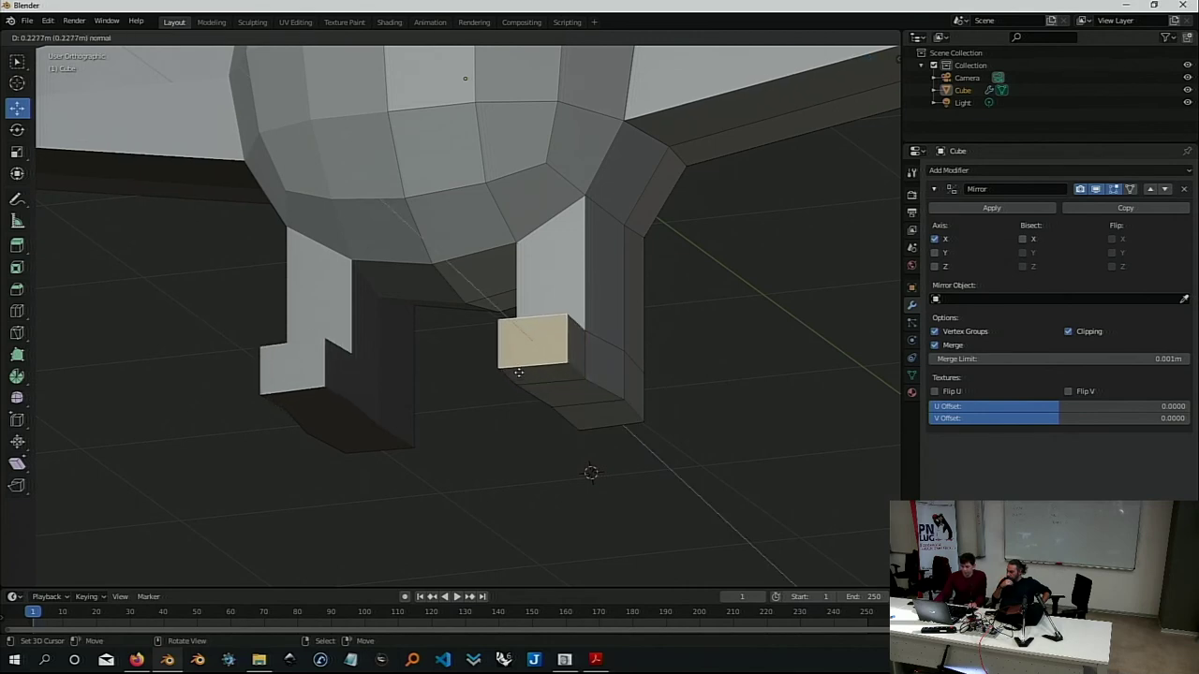
{"action": "left_click", "coordinate": [507, 365]}
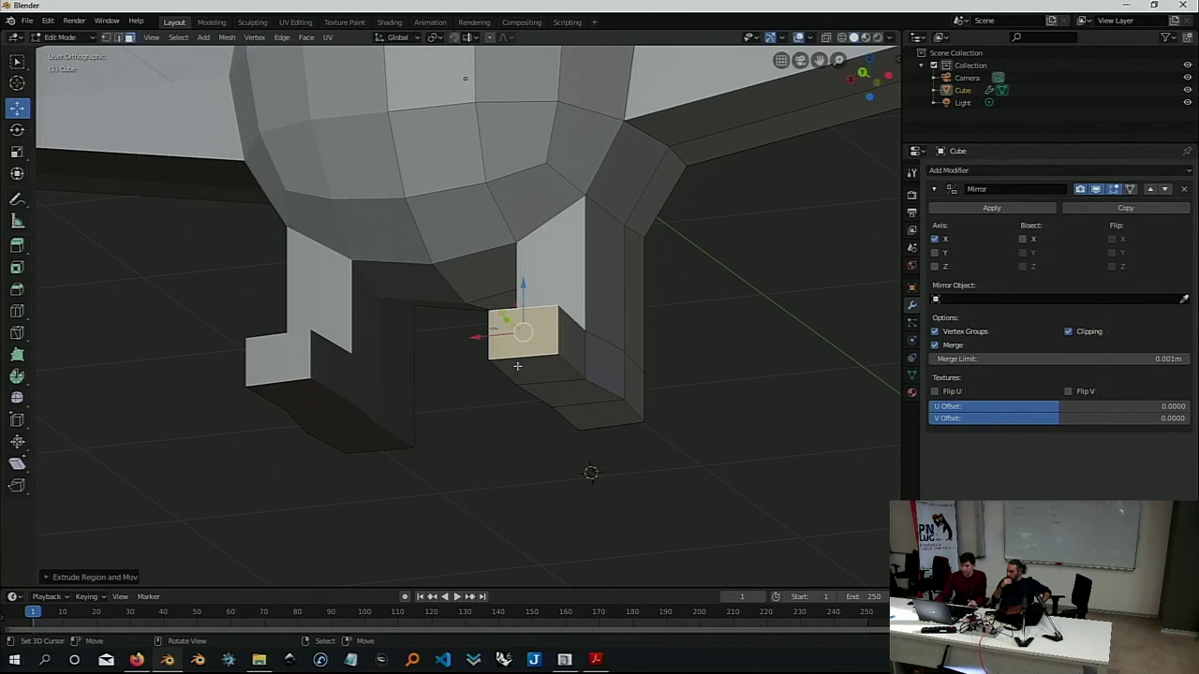
{"action": "scroll", "coordinate": [517, 343], "scroll_direction": "down", "scroll_amount": 2}
{"action": "middle_click_drag", "start_coordinate": [518, 343], "coordinate": [512, 385]}
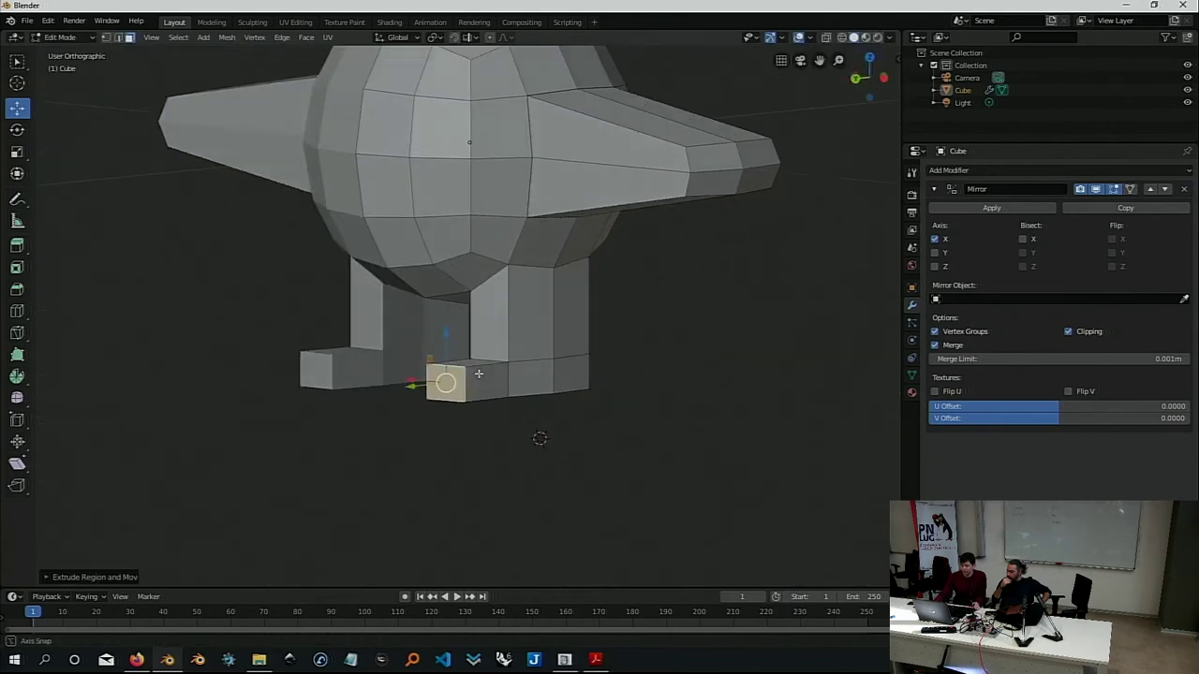
{"action": "scroll", "coordinate": [512, 385], "scroll_direction": "down", "scroll_amount": 2}
{"action": "scroll", "coordinate": [519, 388], "scroll_direction": "up", "scroll_amount": 2}
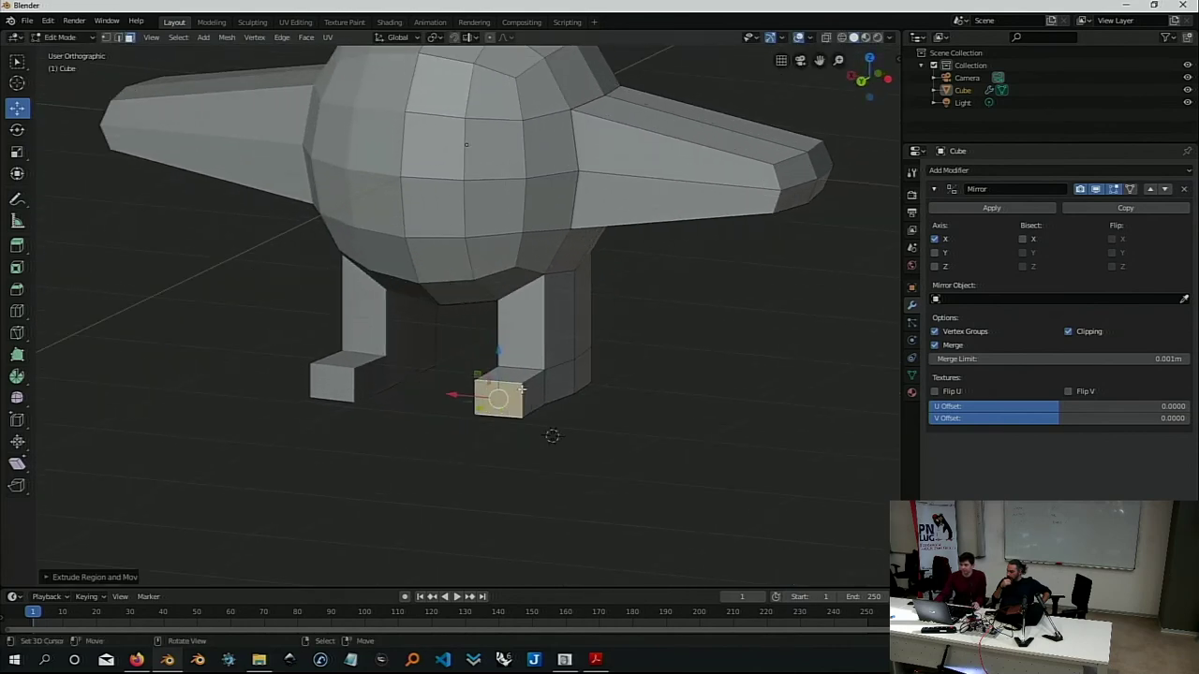